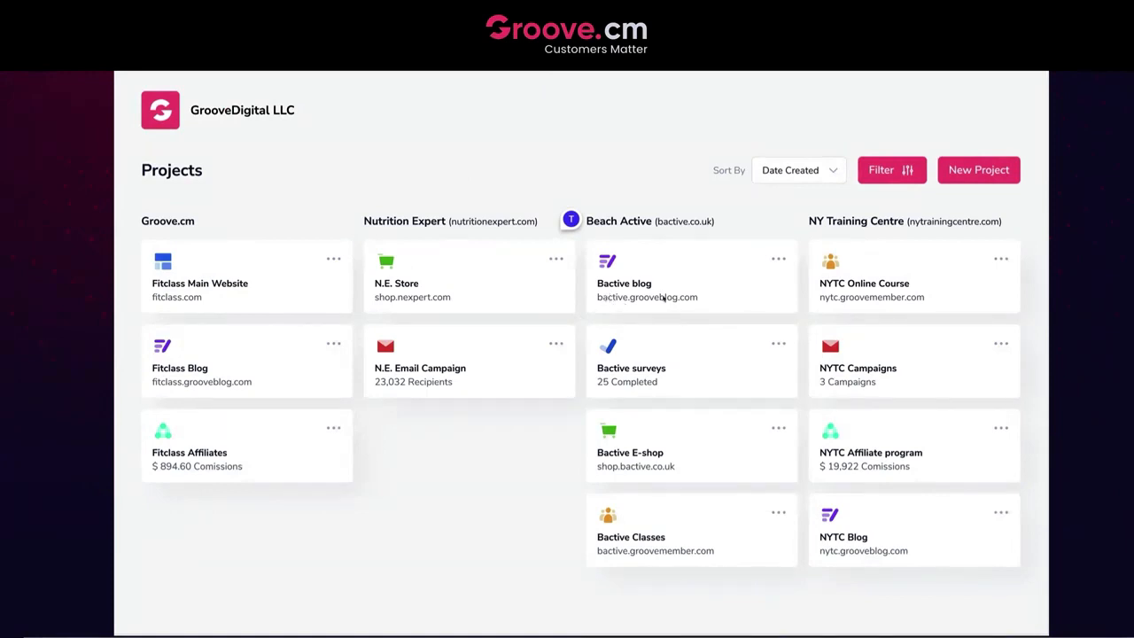
- Start a new project and choose to create a new GroovePages website for it
left_click(968, 174)
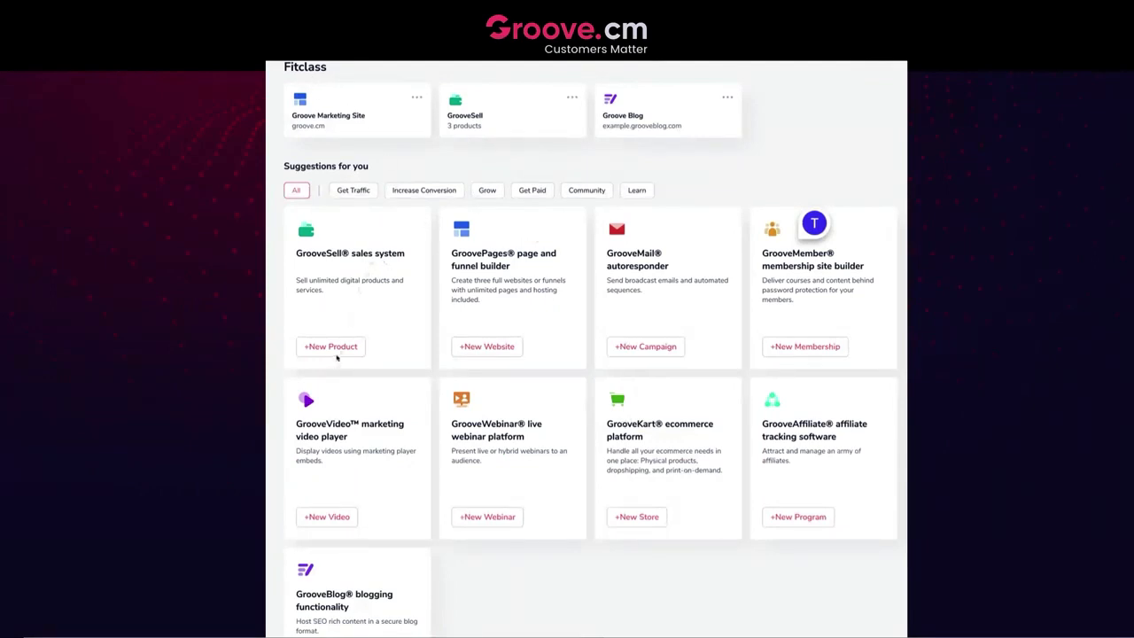
left_click(486, 347)
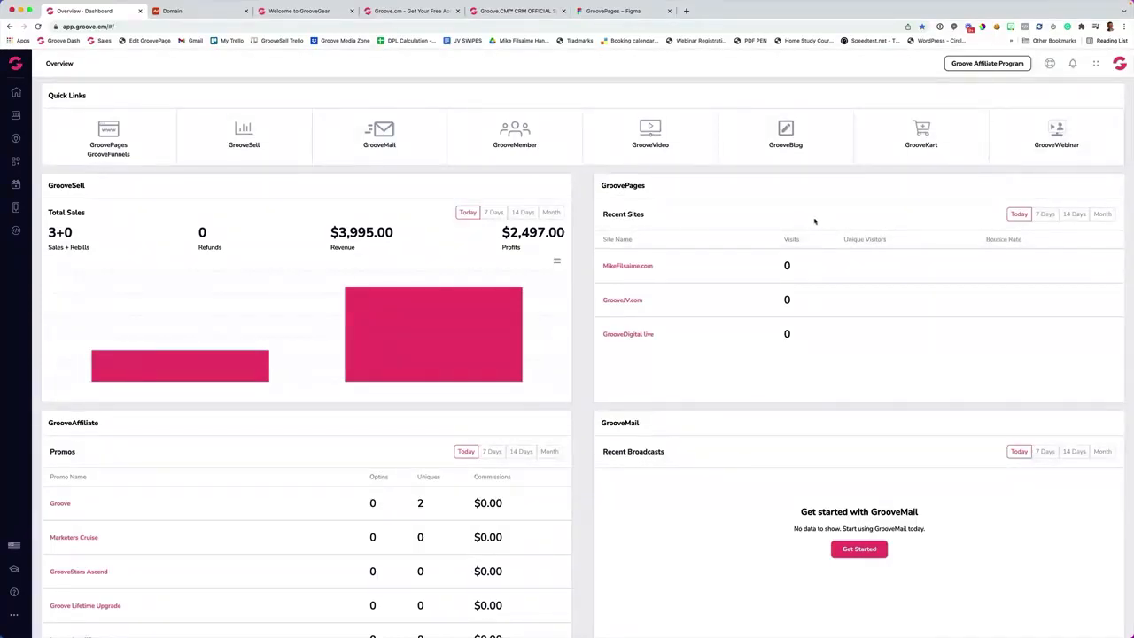
left_click(1096, 67)
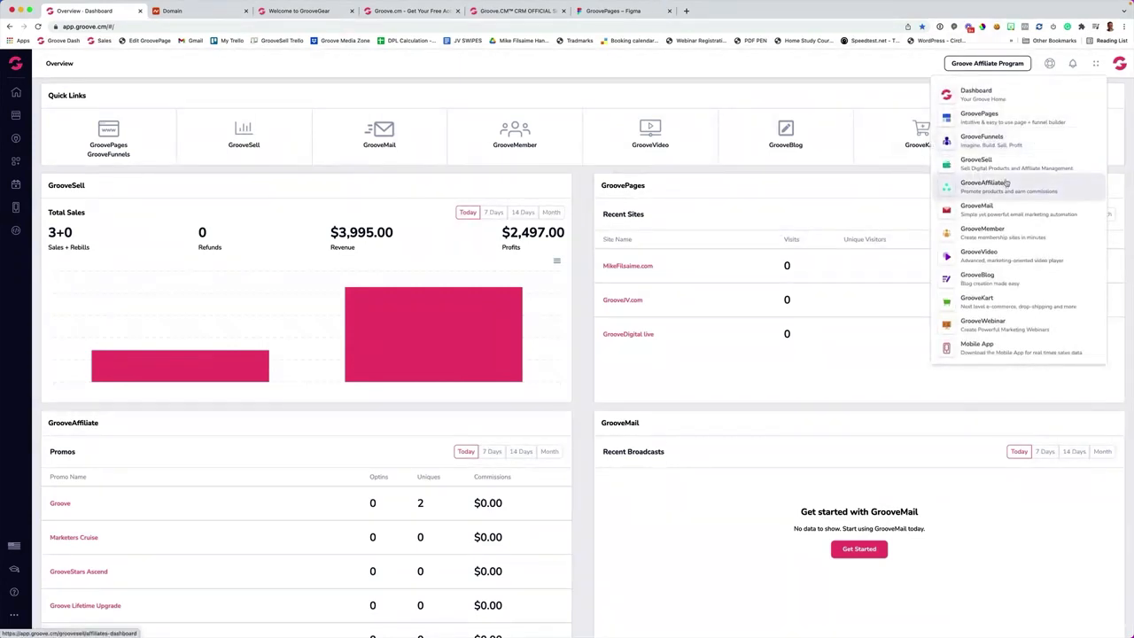
left_click(17, 72)
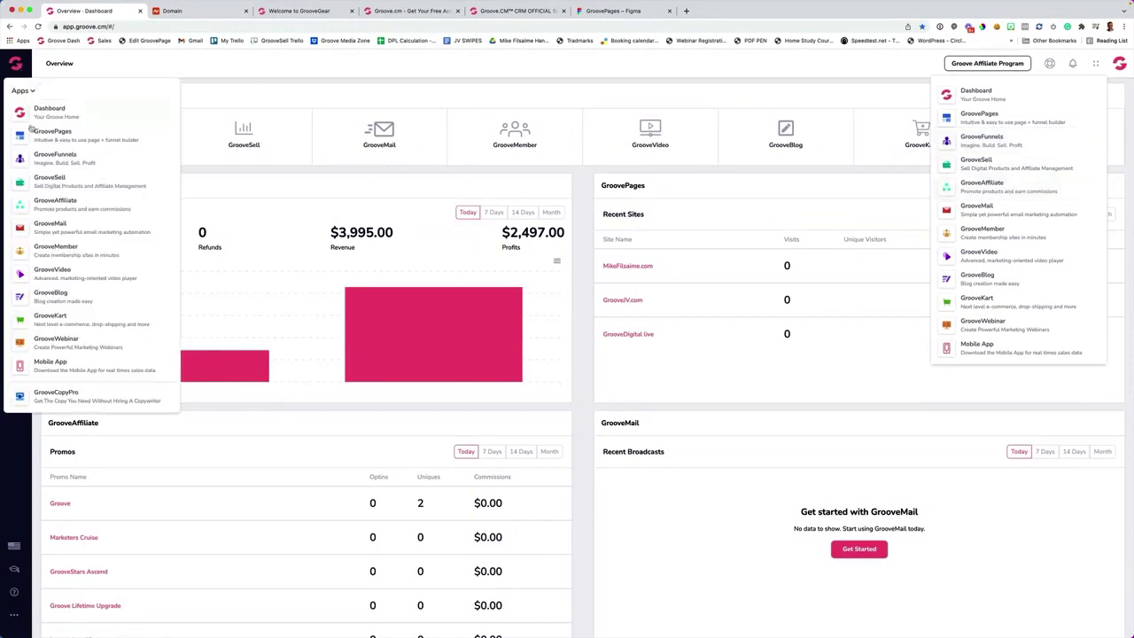
mouse_move(16, 67)
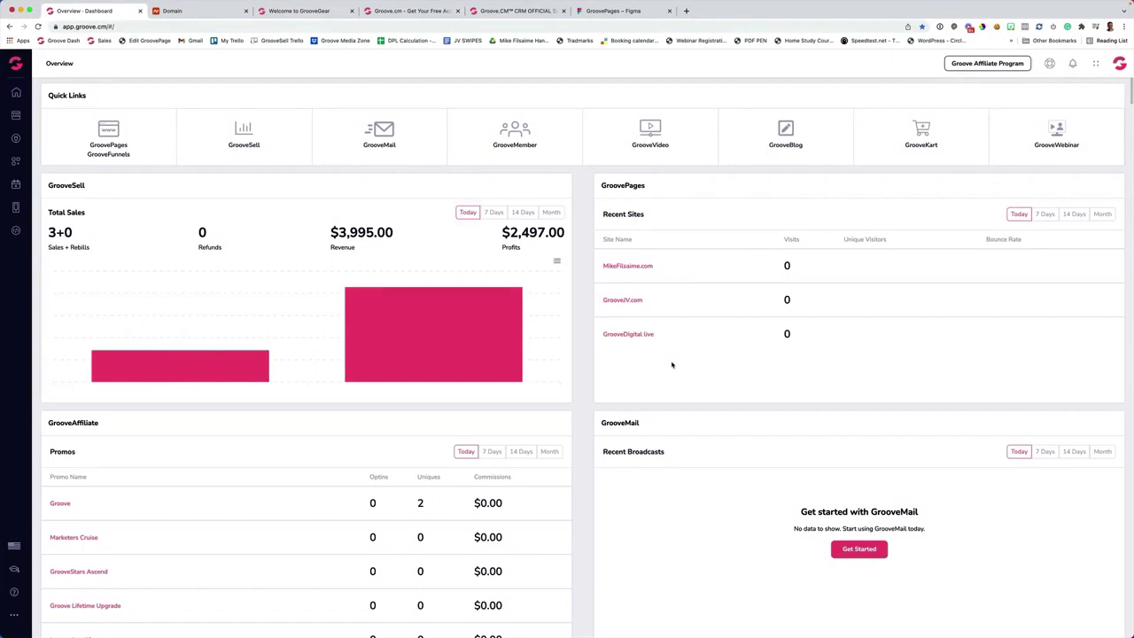
- Switch to Namecheap and copy the domain name letsgroove.ai from its details page
left_click(195, 10)
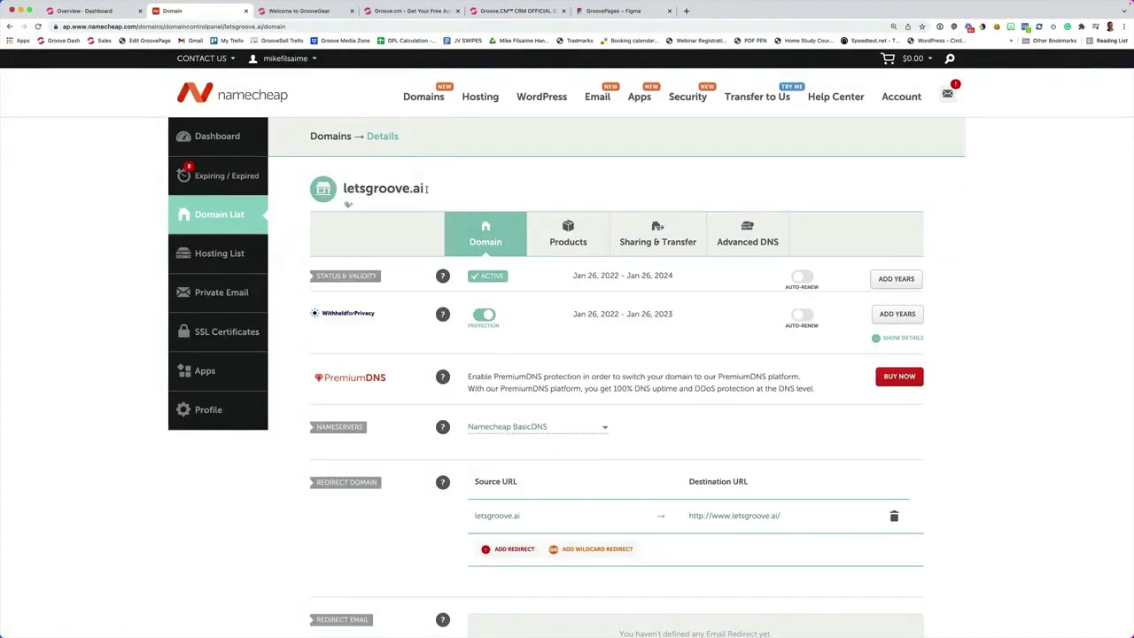
left_click_drag(427, 191, 343, 189)
key("super+c")
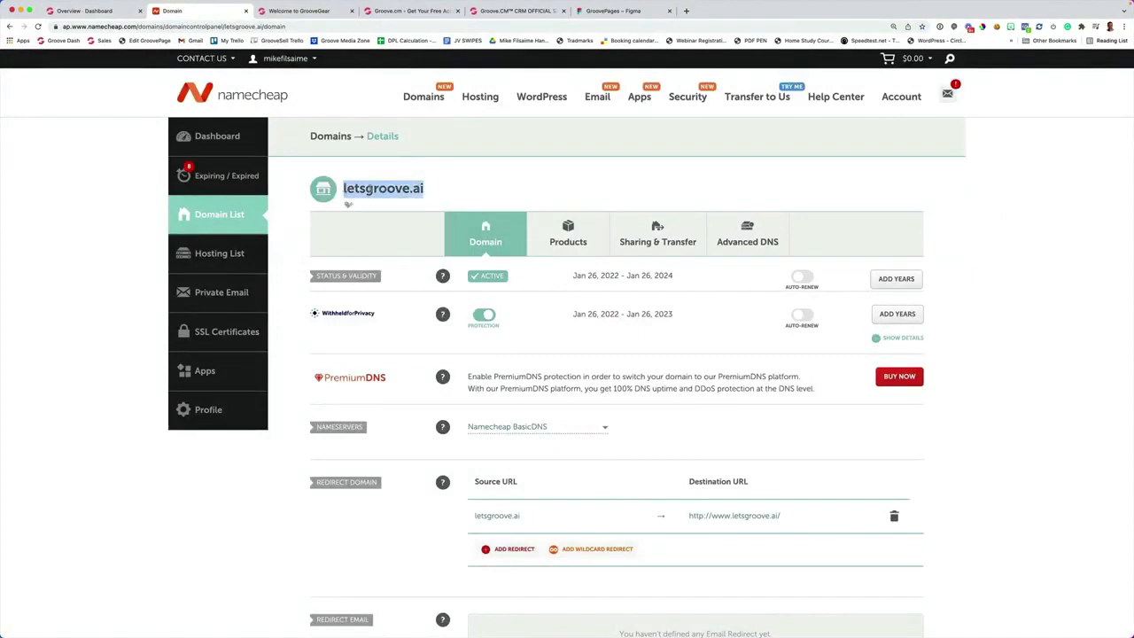
left_click(113, 189)
- Return to the Groove dashboard and open the management list of custom domains in the account settings
left_click(89, 11)
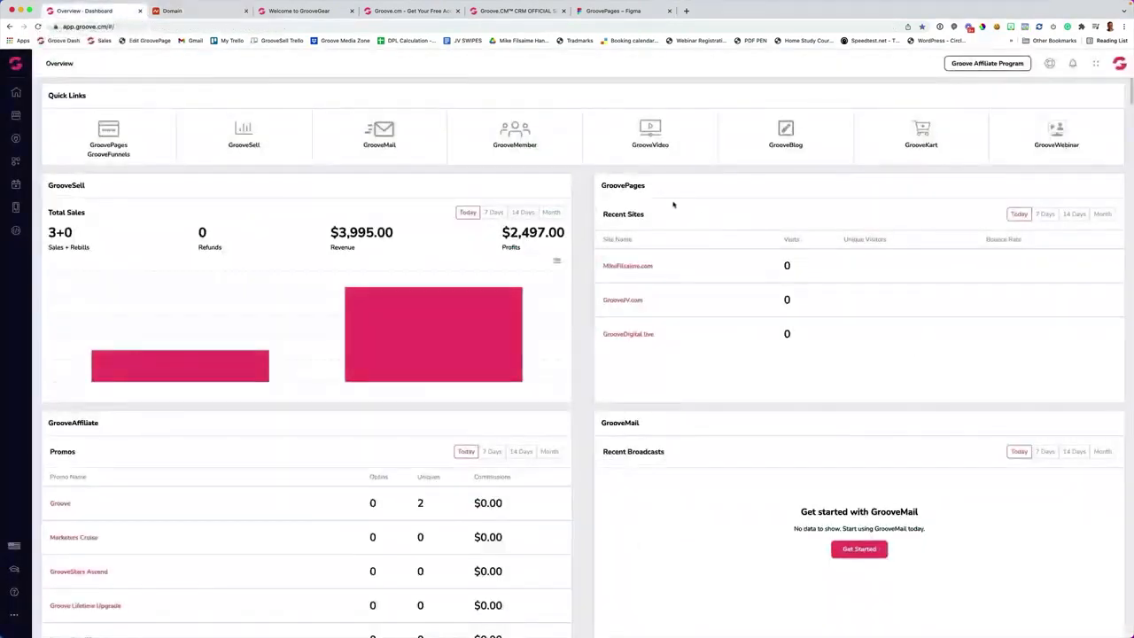
left_click(1121, 65)
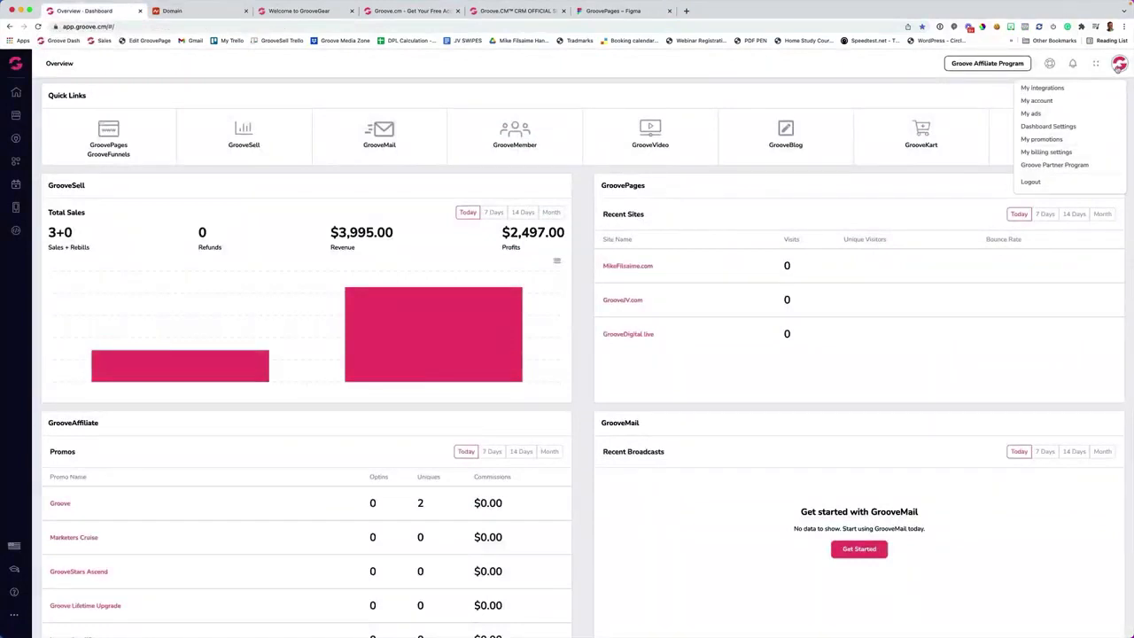
left_click(1036, 101)
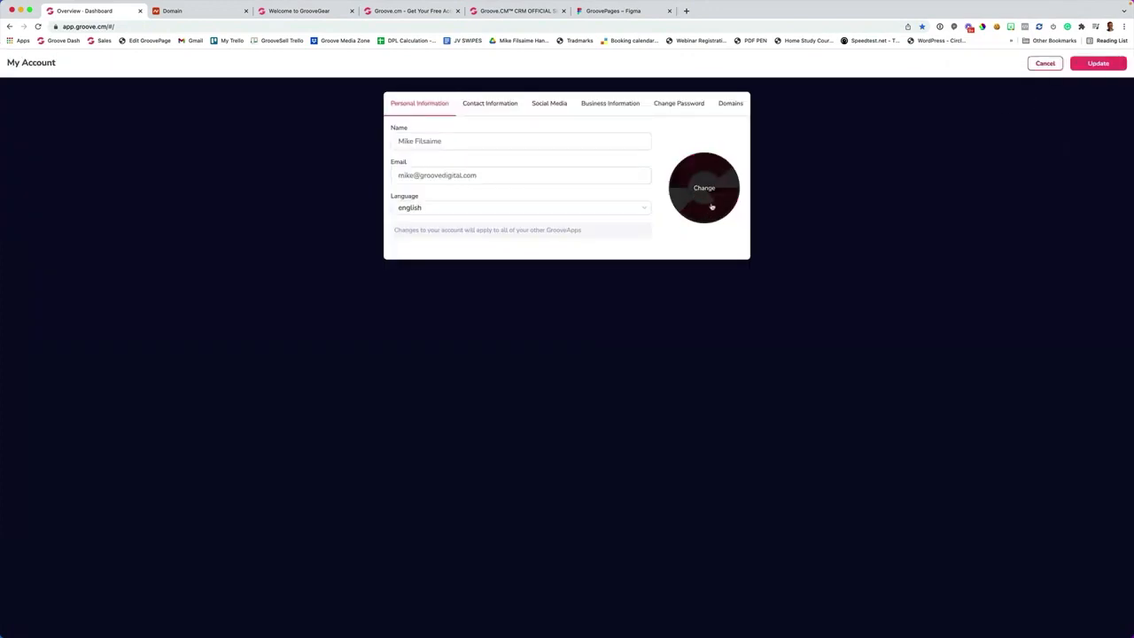
left_click(1045, 64)
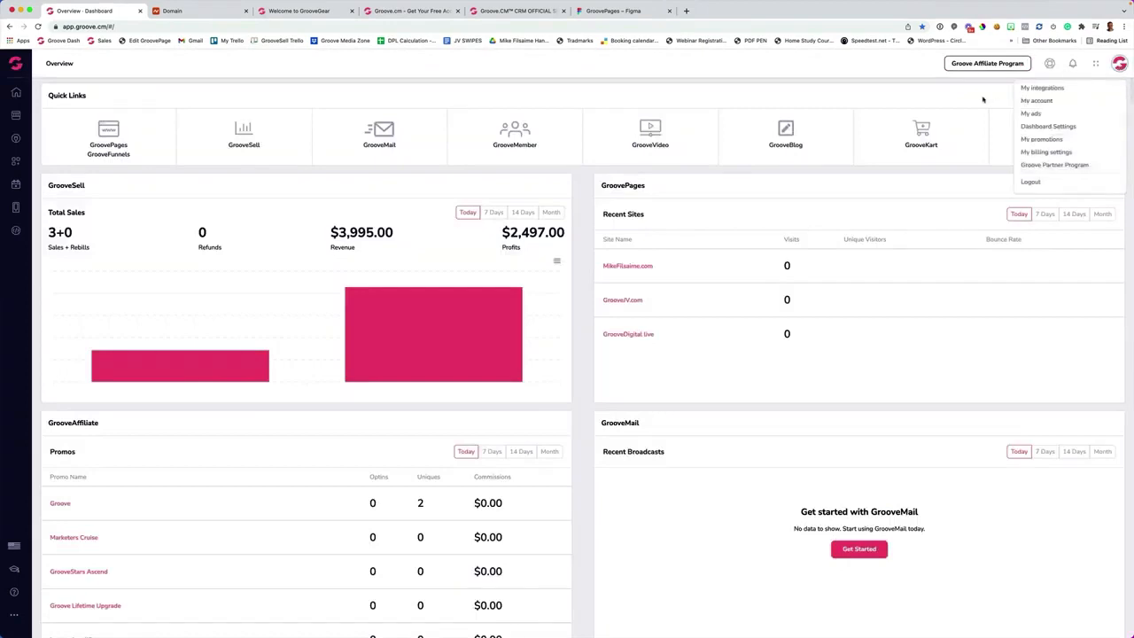
left_click(1039, 100)
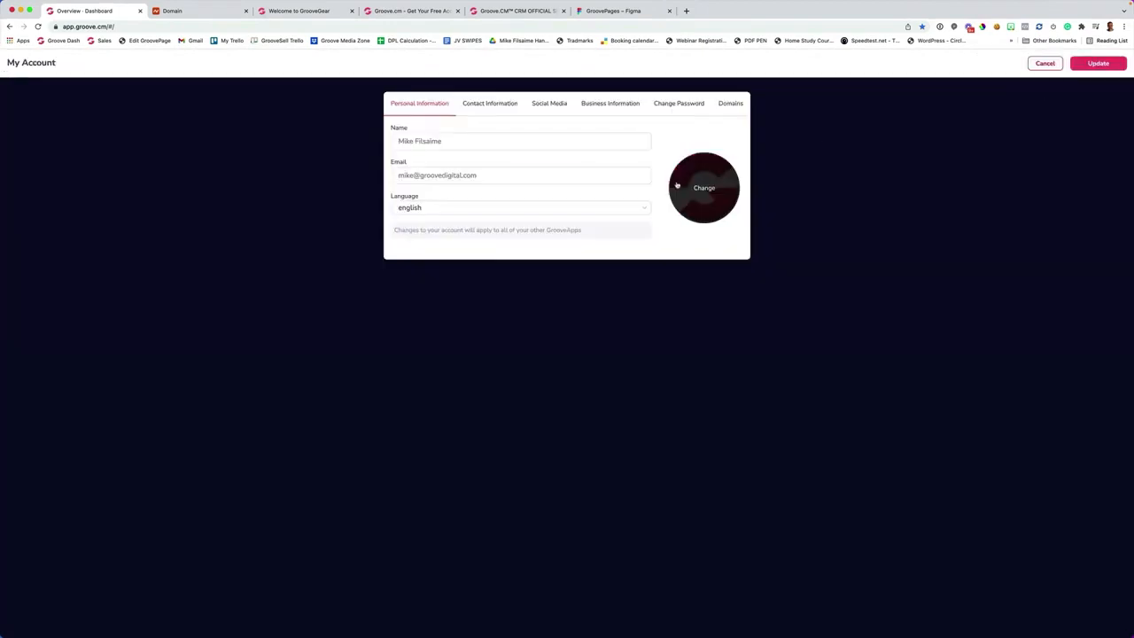
left_click(732, 111)
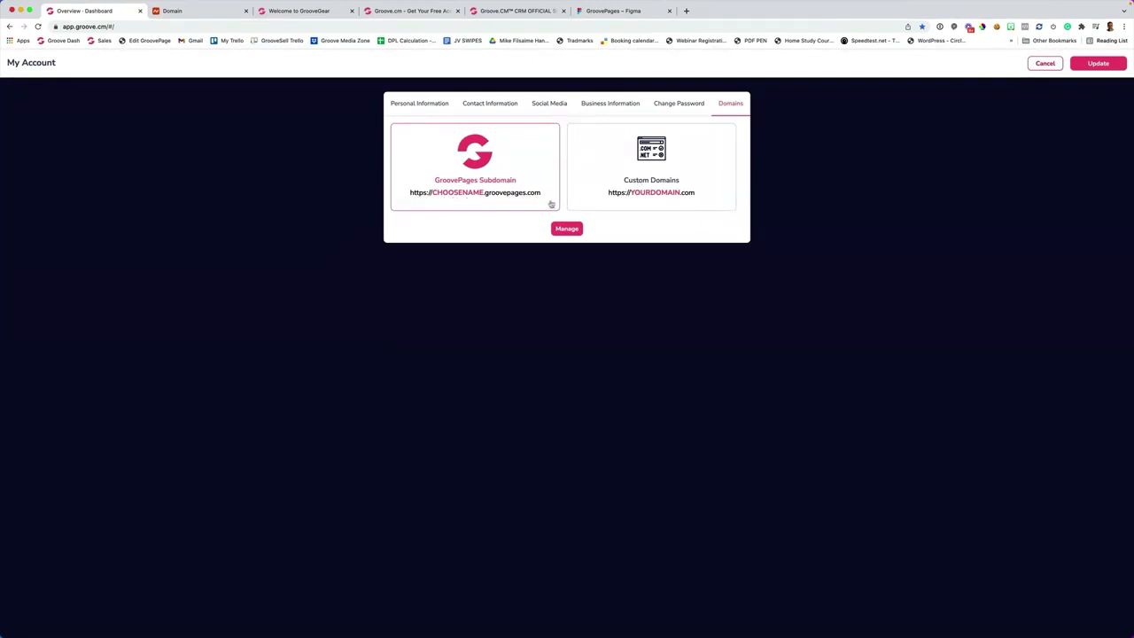
left_click(647, 186)
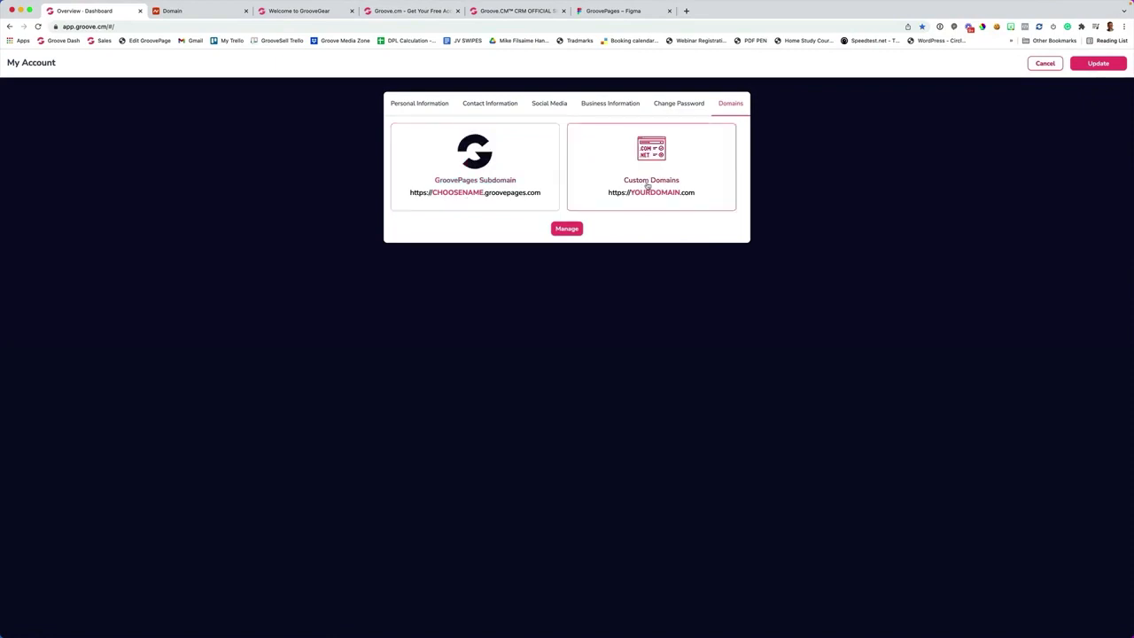
left_click(567, 229)
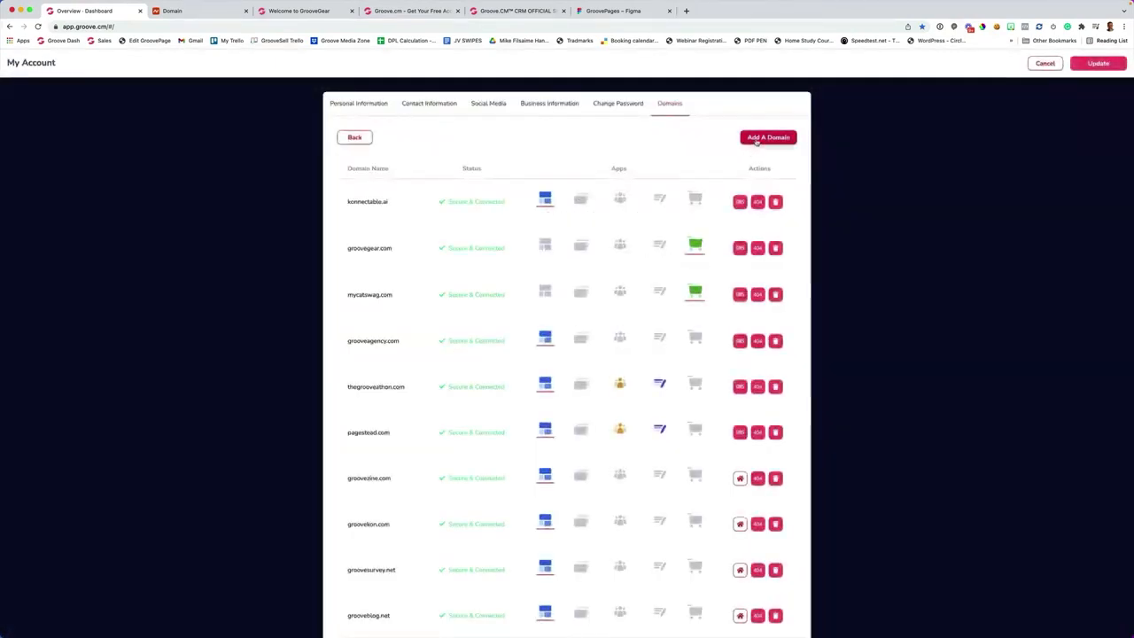
- Begin adding a domain with the Full Domain/Subdomain Setup (Recommended) type and submit letsgroove.ai as its name
left_click(757, 139)
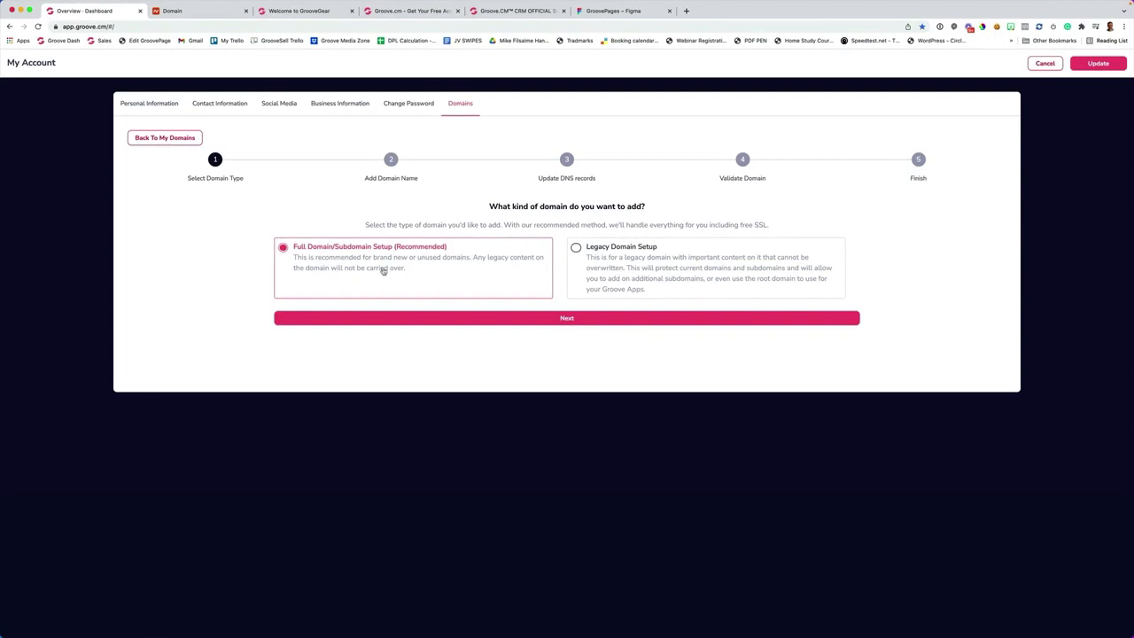
left_click(550, 321)
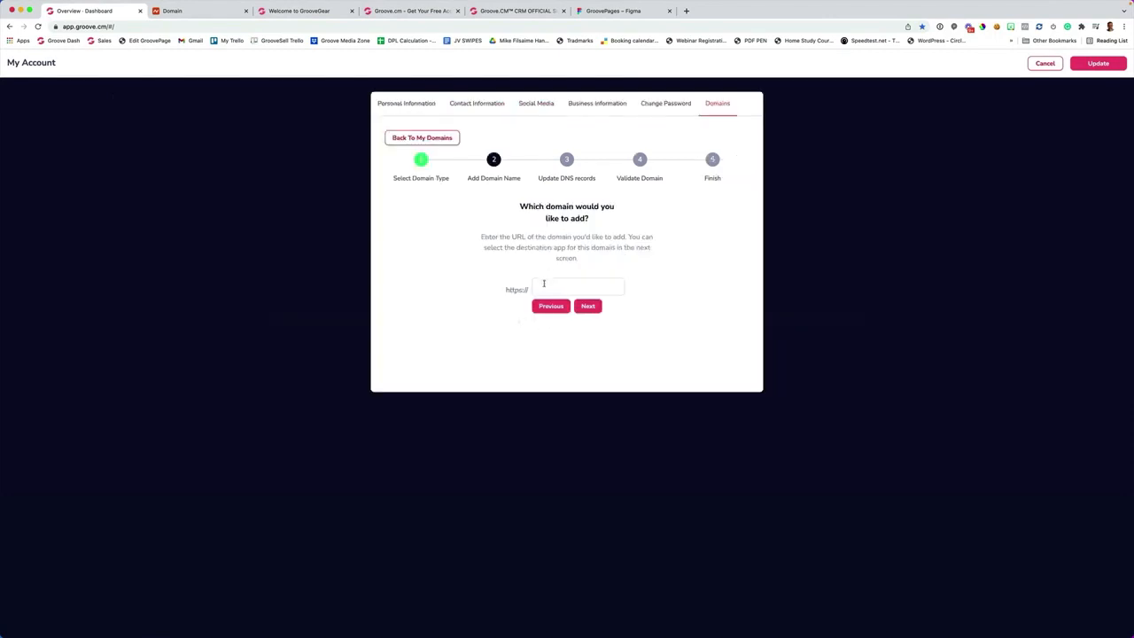
left_click(543, 284)
right_click(544, 285)
left_click(560, 347)
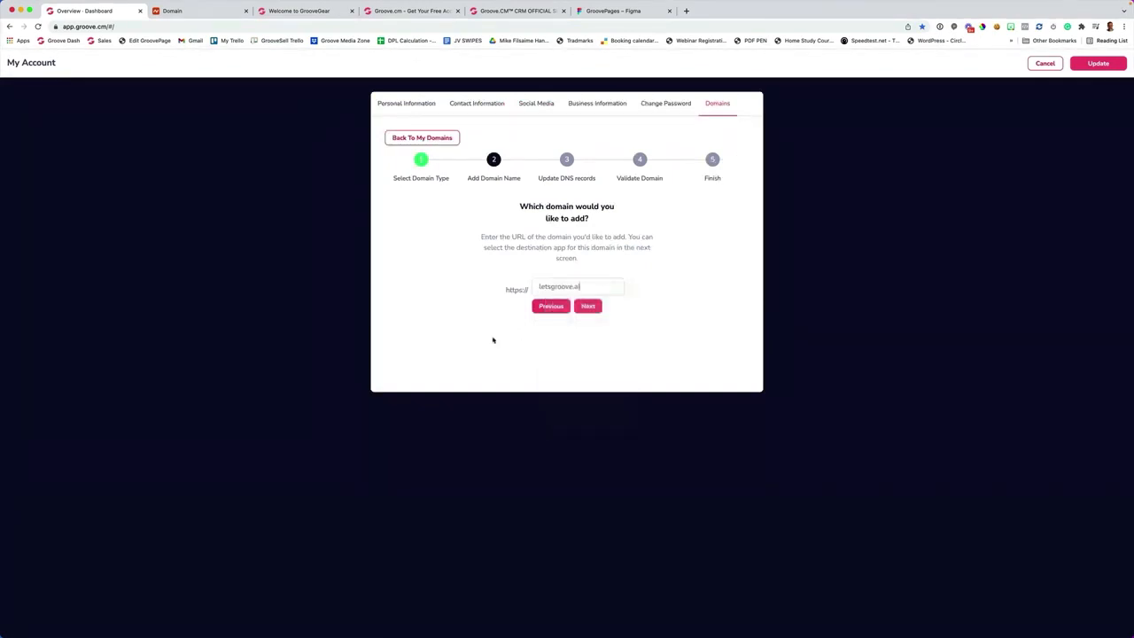
key("super+equal")
key("super+equal")
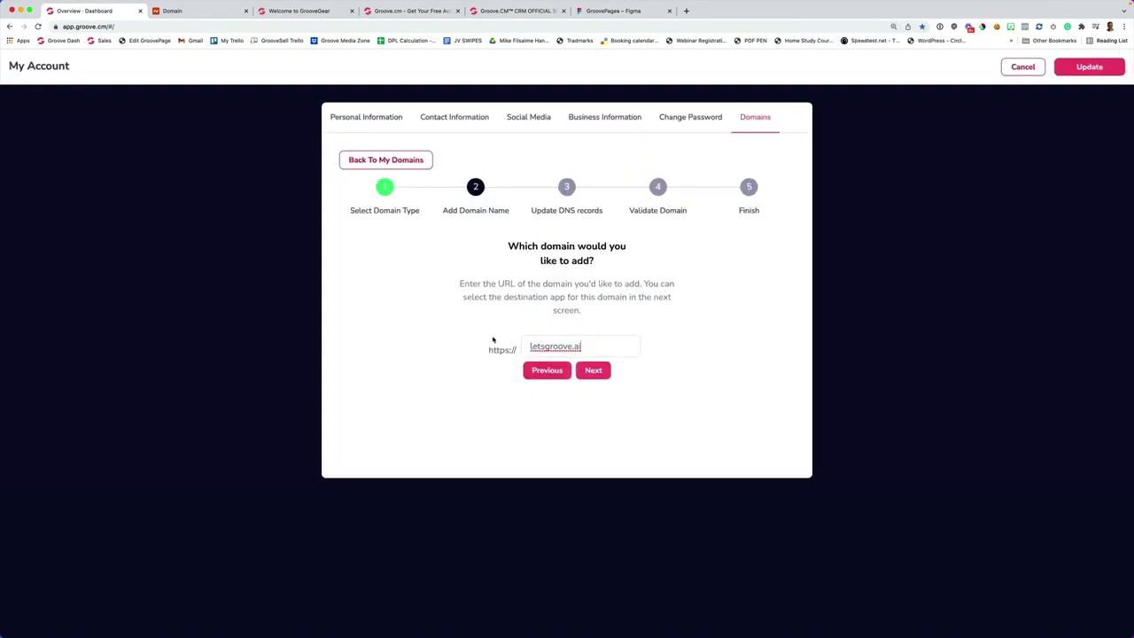
left_click(592, 371)
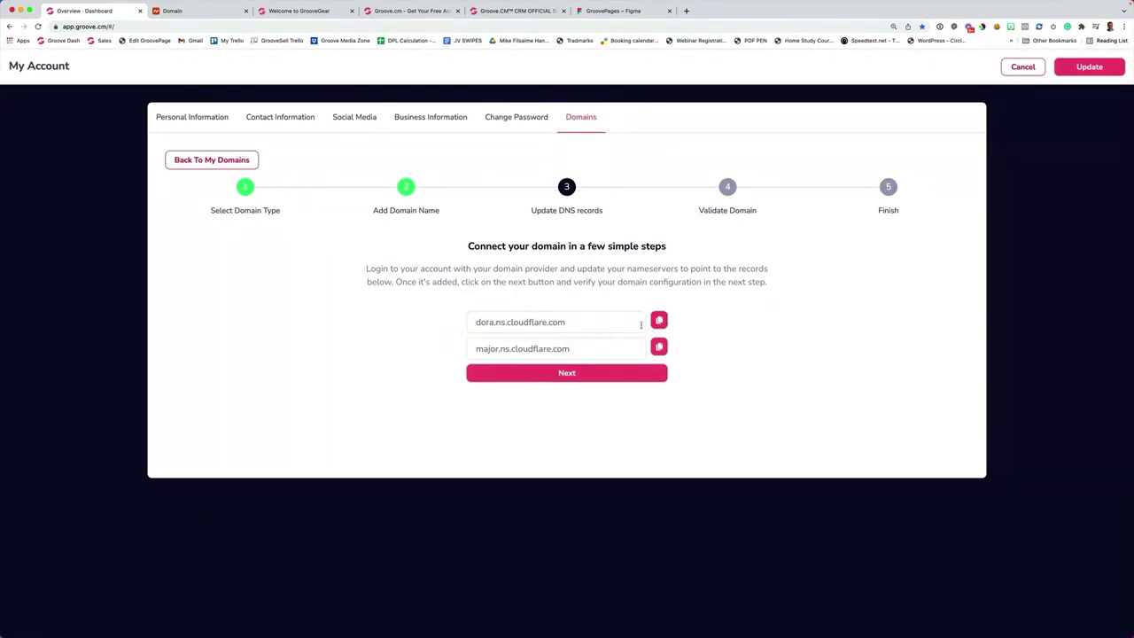
- Copy Groove's first nameserver, then in Namecheap switch letsgroove.ai to Custom DNS with dora.ns.cloudflare.com as Nameserver 1
left_click(660, 322)
left_click(215, 13)
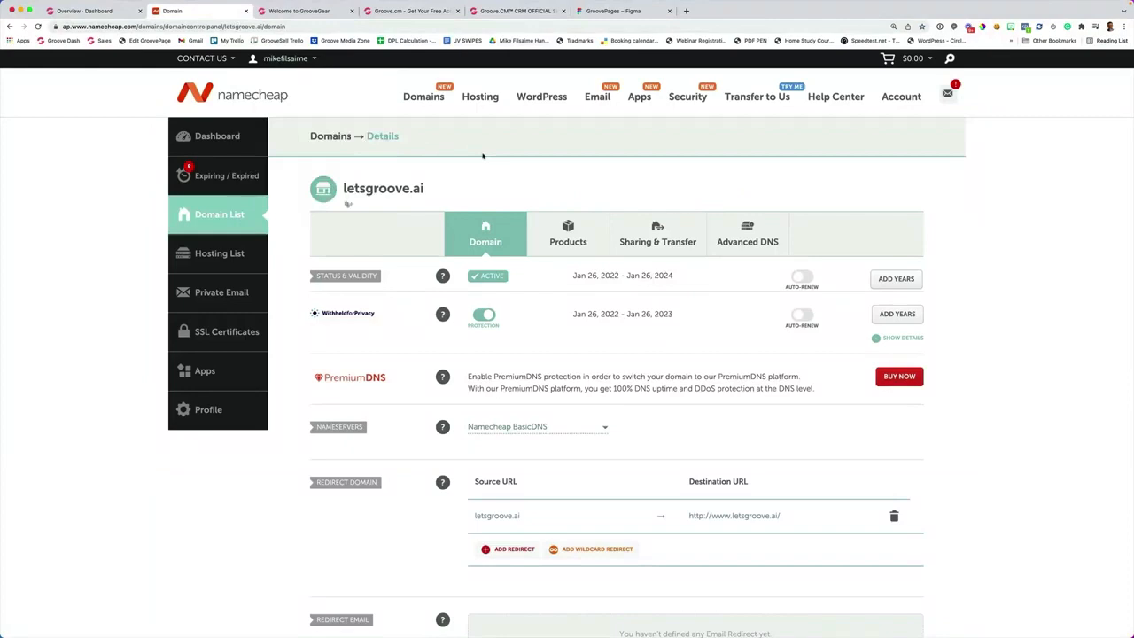
scroll(484, 265, "down", 1)
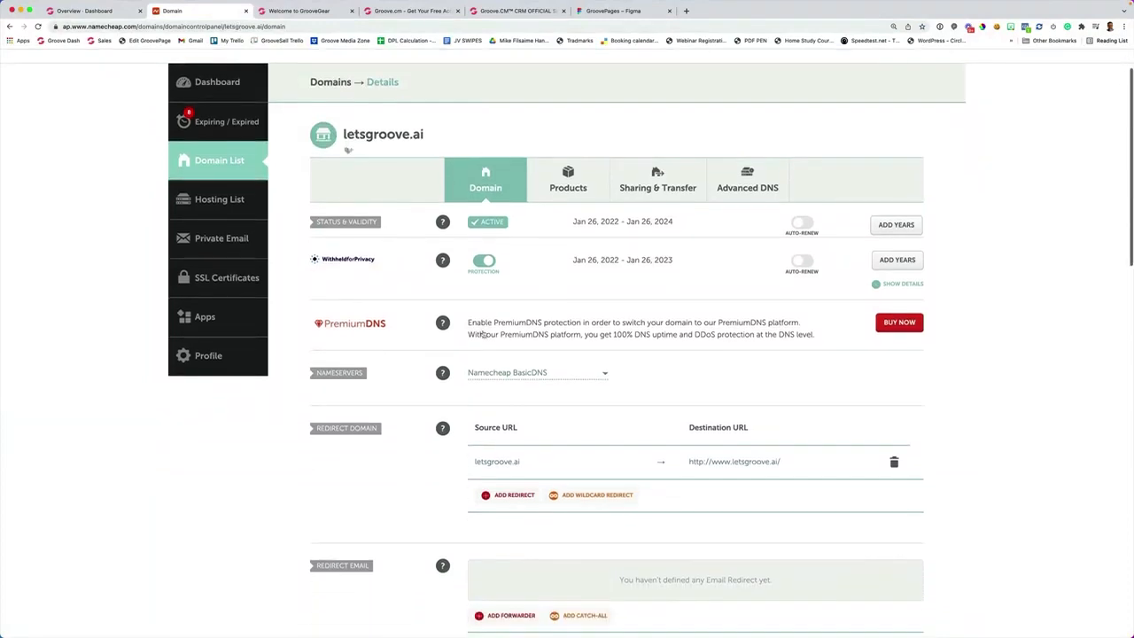
left_click(521, 374)
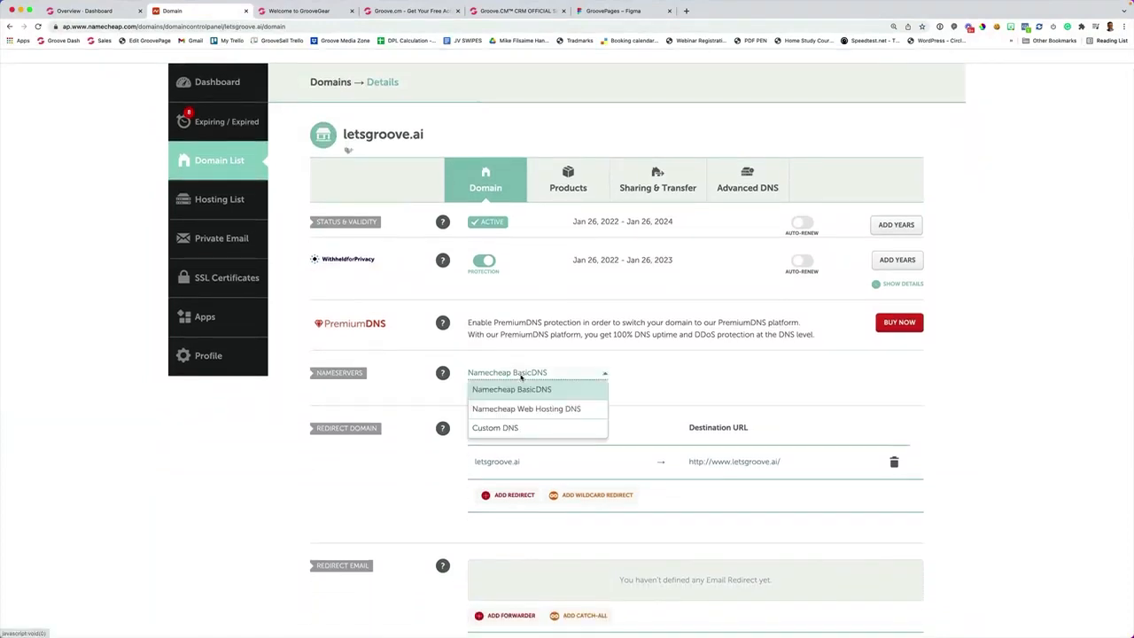
left_click(515, 428)
right_click(509, 403)
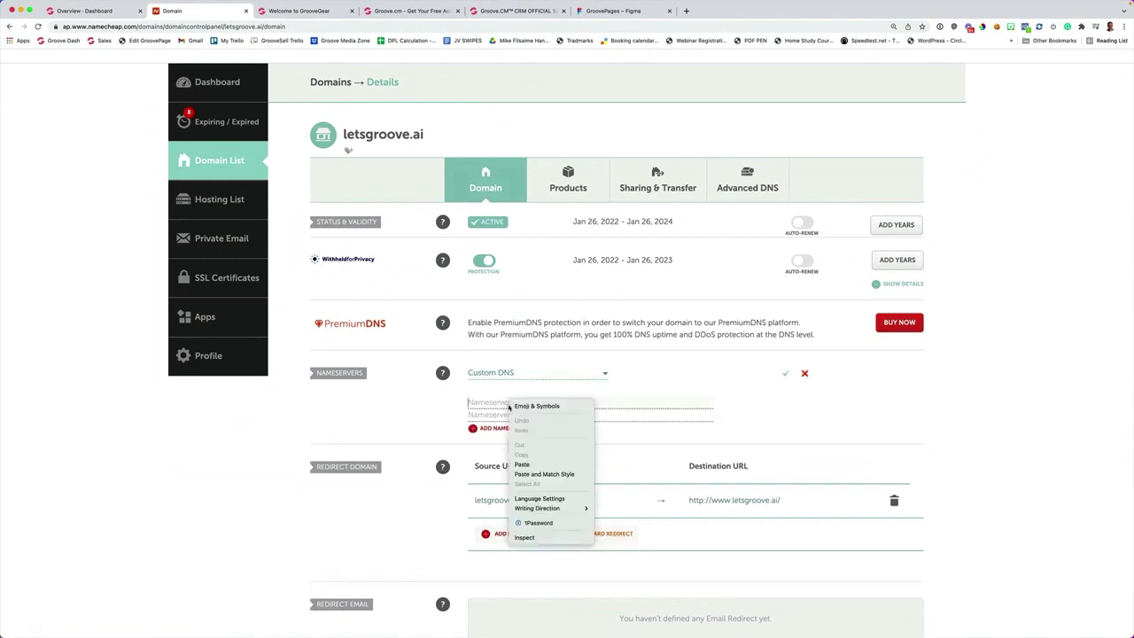
left_click(522, 464)
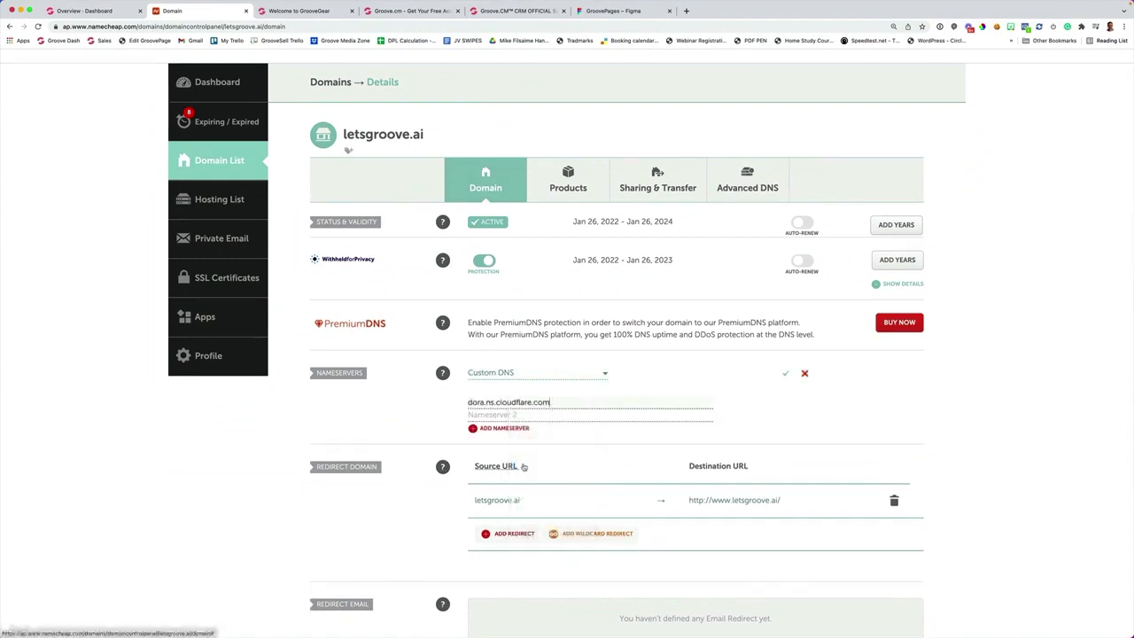
- Copy the second nameserver from Groove, enter major.ns.cloudflare.com as Nameserver 2 in Namecheap, and save the nameservers
left_click(84, 11)
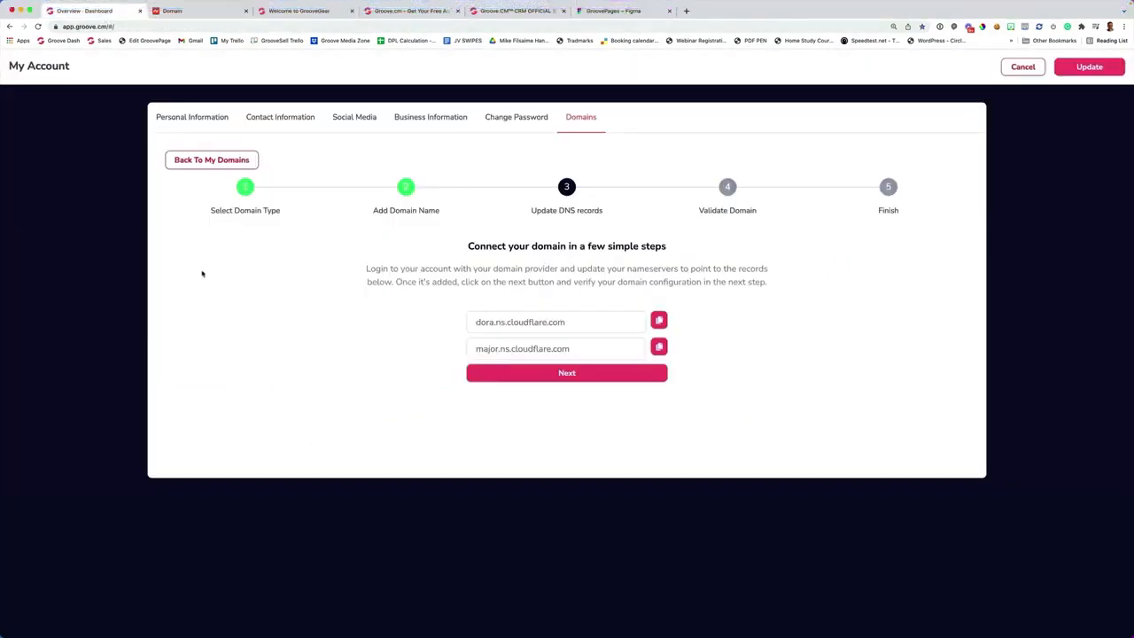
left_click(660, 349)
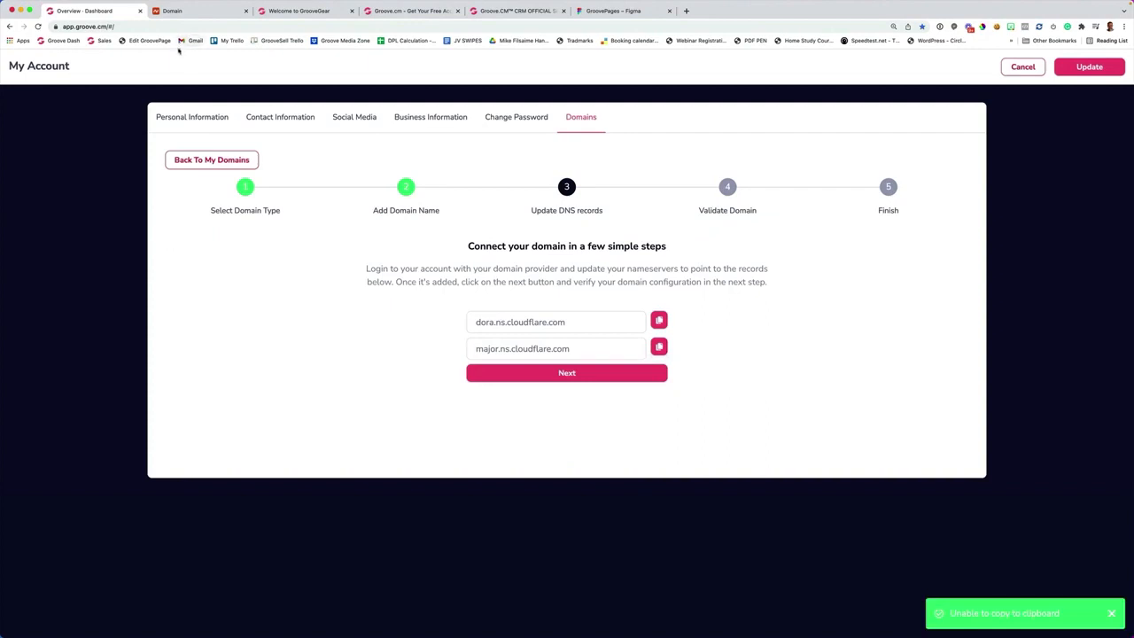
left_click(183, 12)
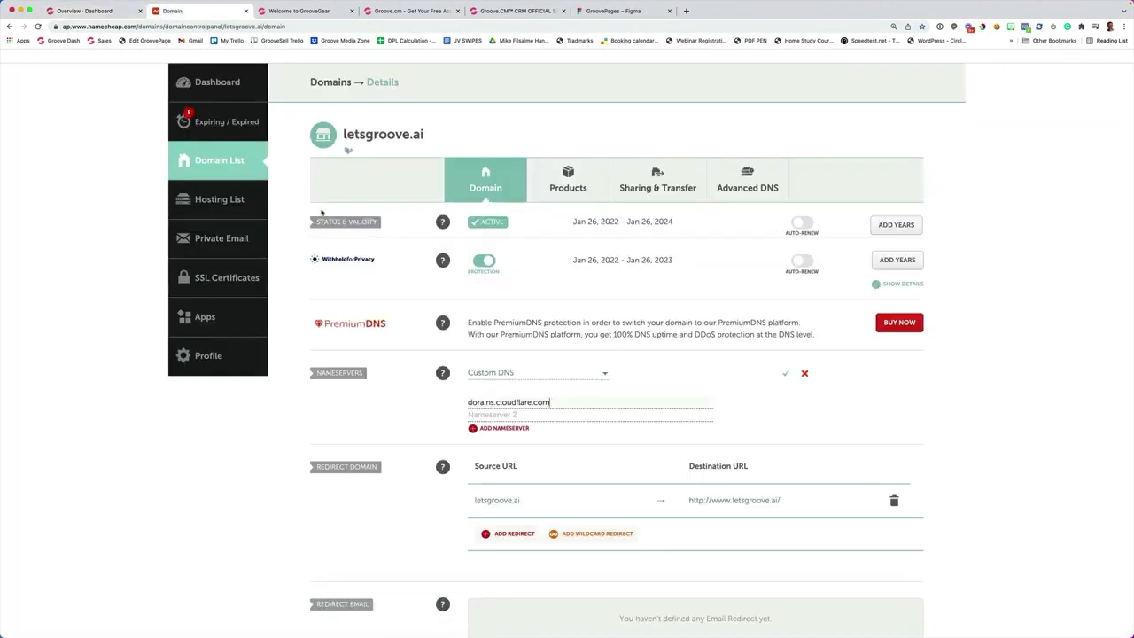
right_click(486, 412)
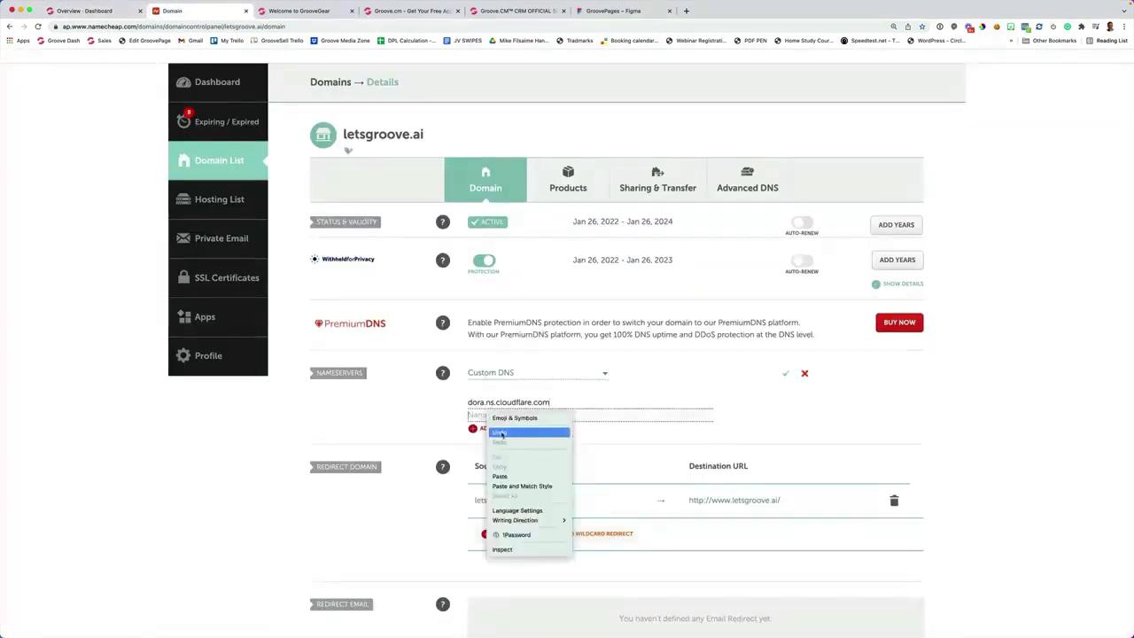
left_click(519, 476)
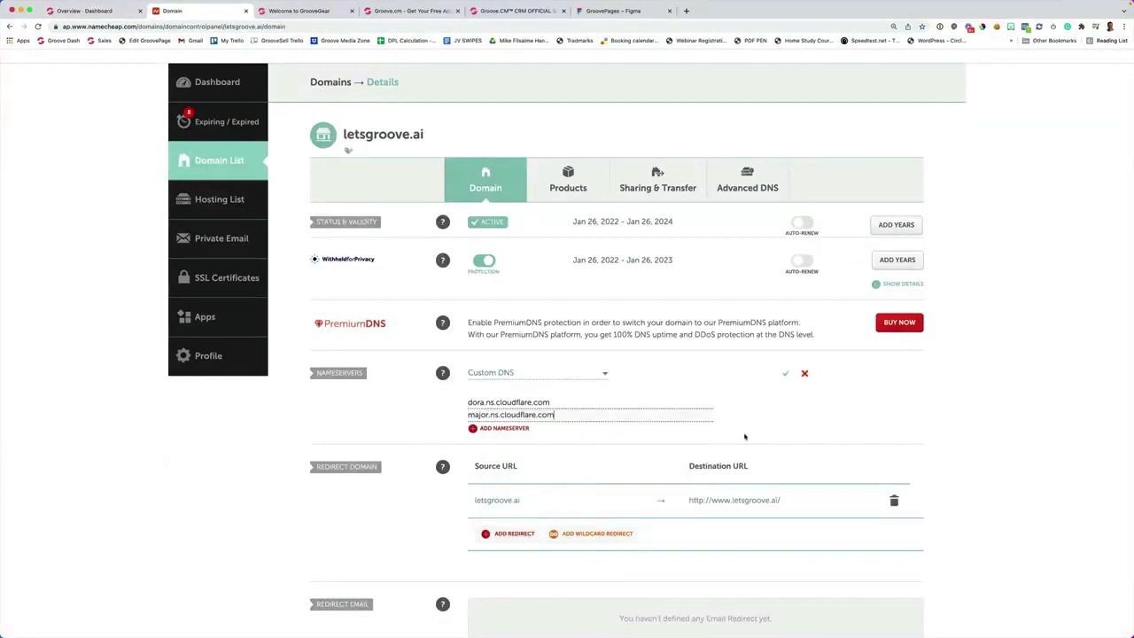
left_click(786, 373)
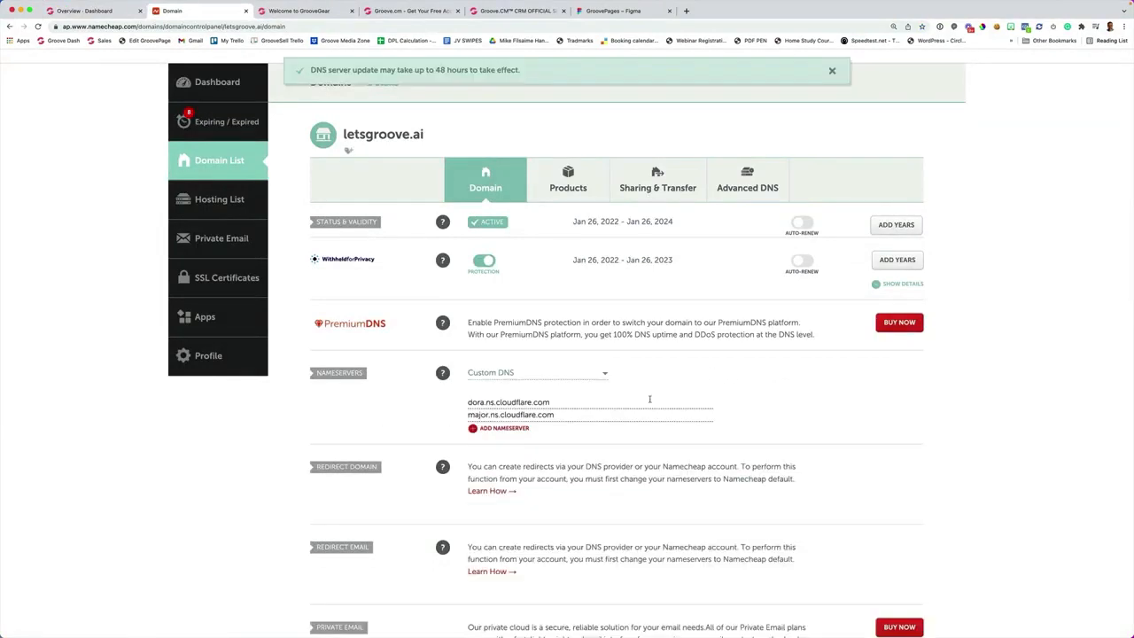
- Return to Groove, validate the DNS records for letsgroove.ai and complete the domain setup process
left_click(98, 12)
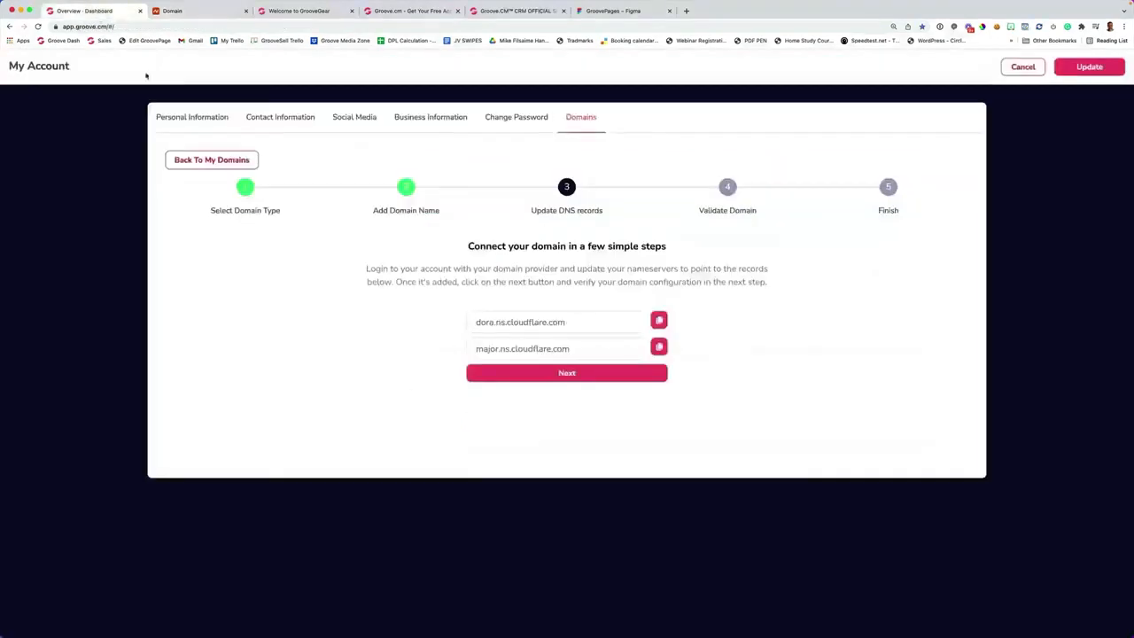
left_click(566, 374)
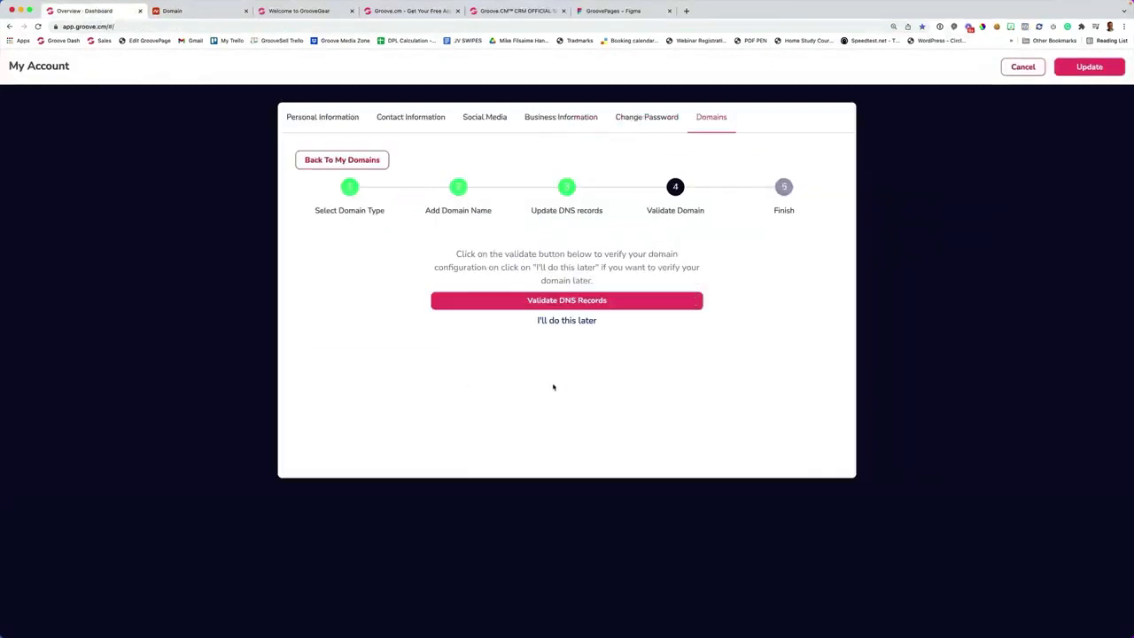
left_click(567, 301)
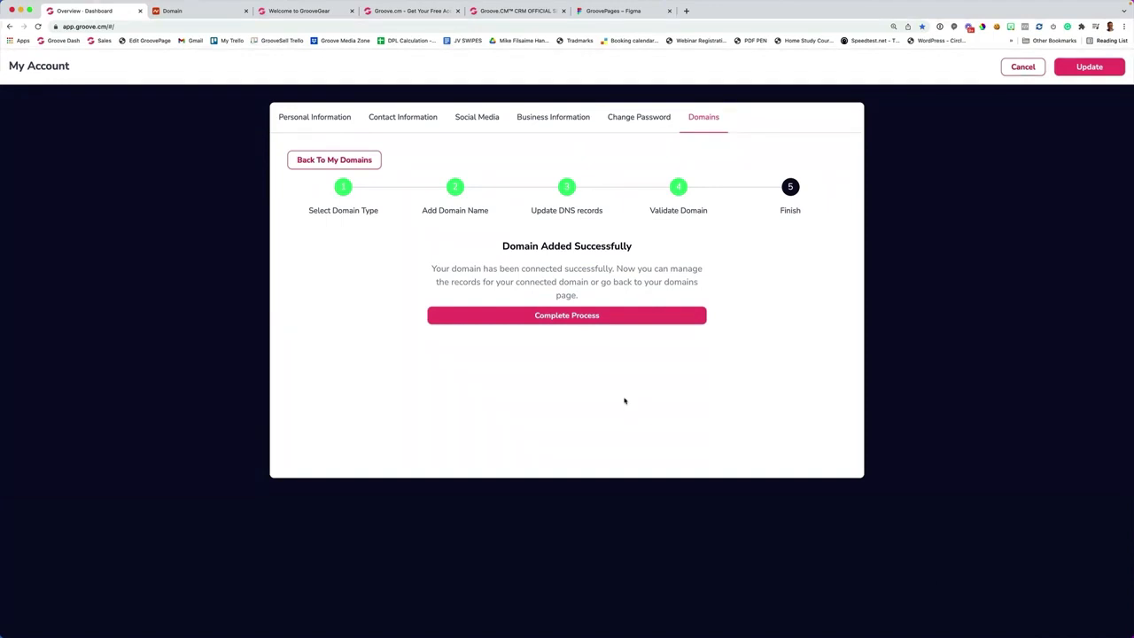
left_click(552, 317)
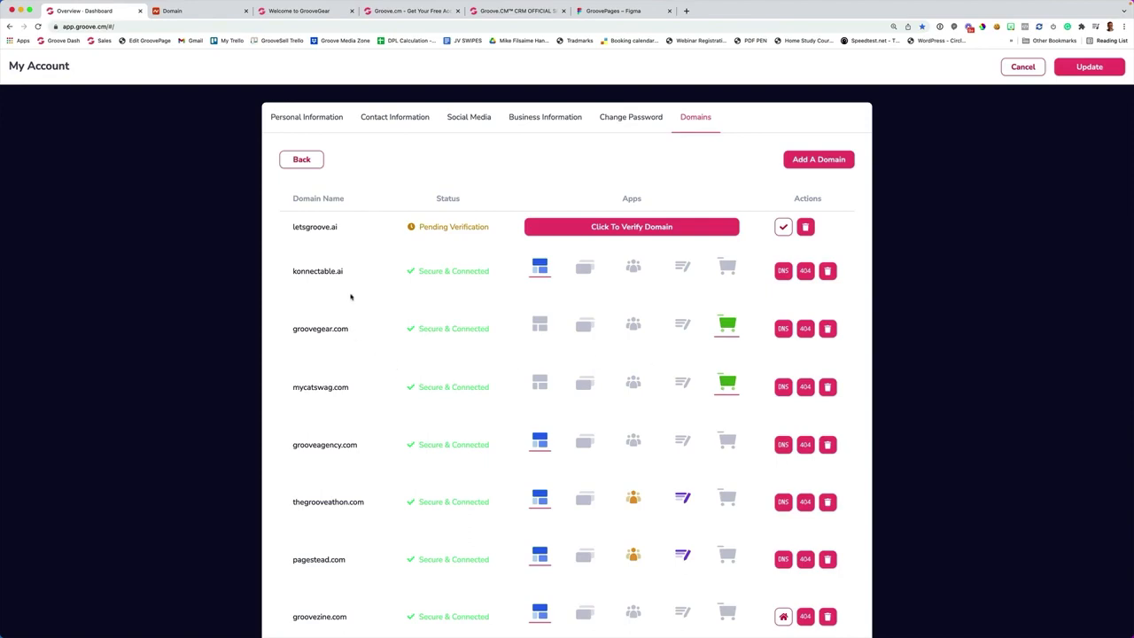
- Examine the account's list of connected domains and their assigned apps, returning to the letsgroove.ai entry
scroll(335, 288, "down", 3)
scroll(335, 288, "down", 7)
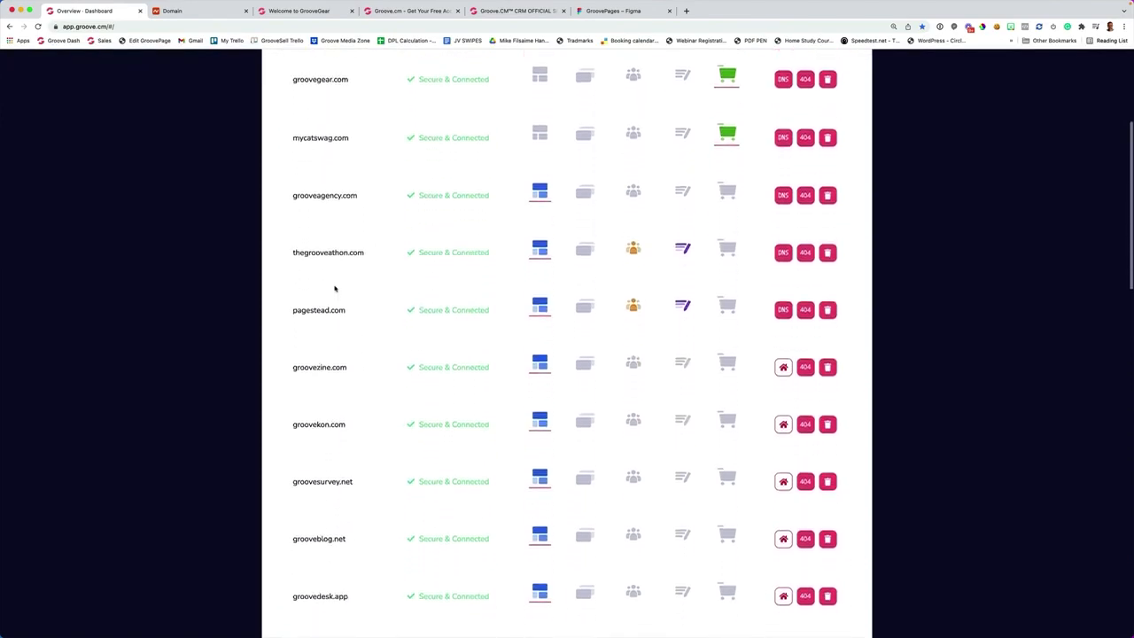
scroll(335, 288, "down", 3)
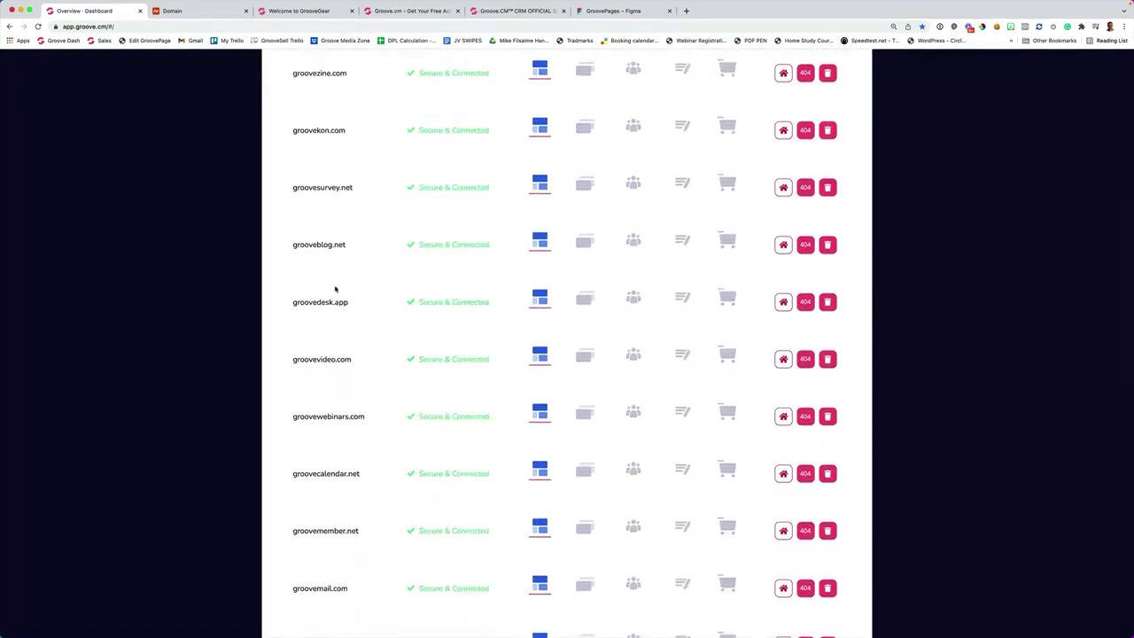
scroll(335, 288, "down", 2)
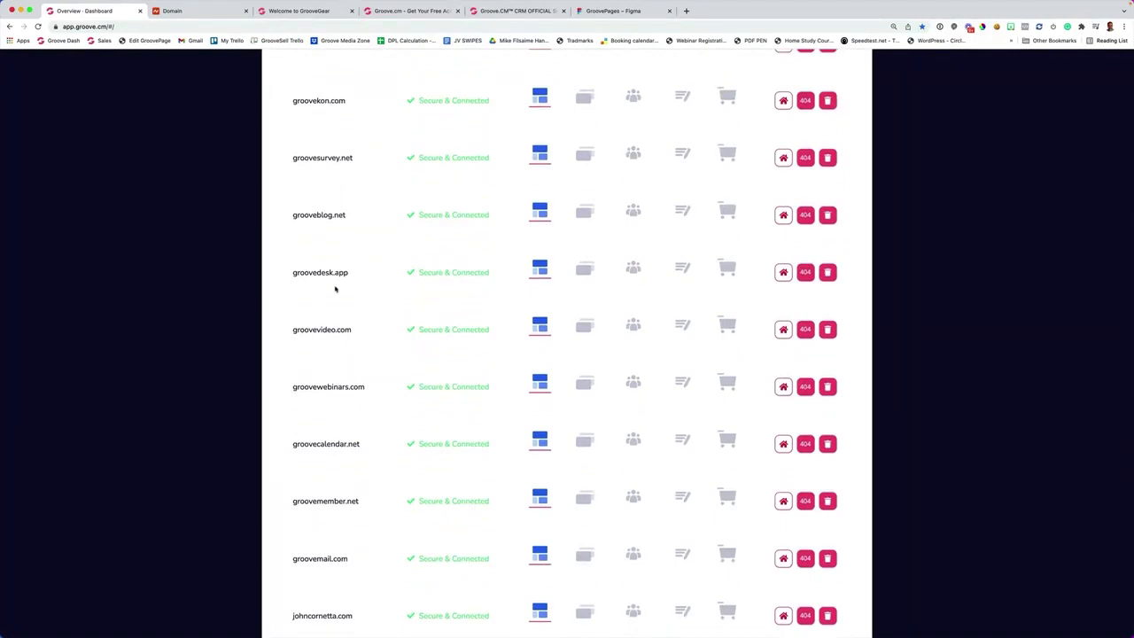
scroll(335, 288, "down", 4)
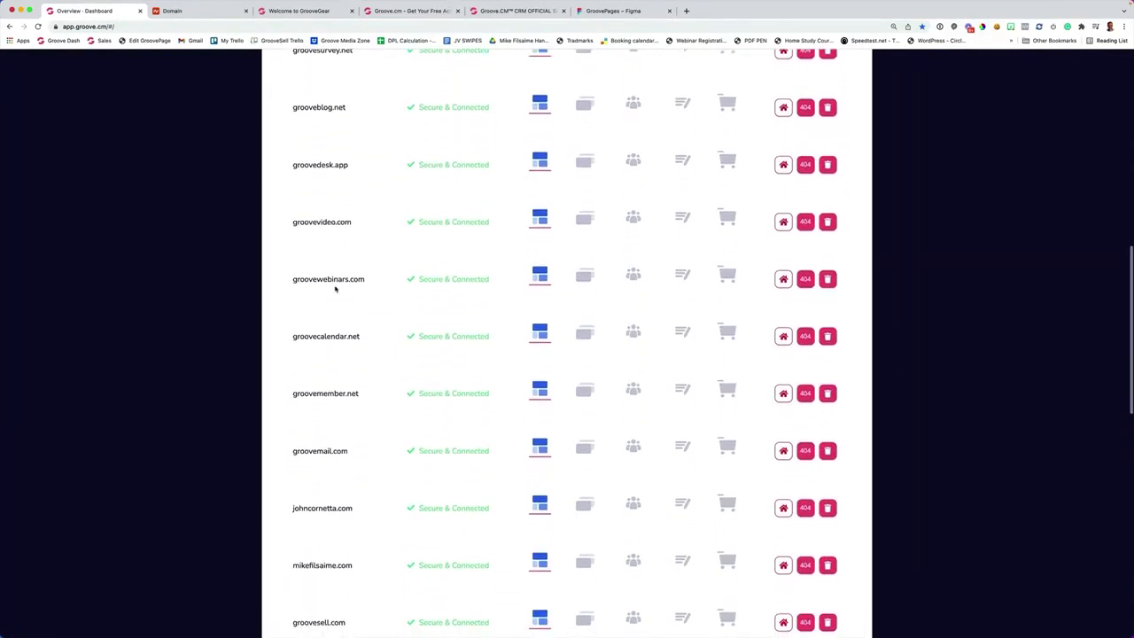
scroll(335, 288, "down", 2)
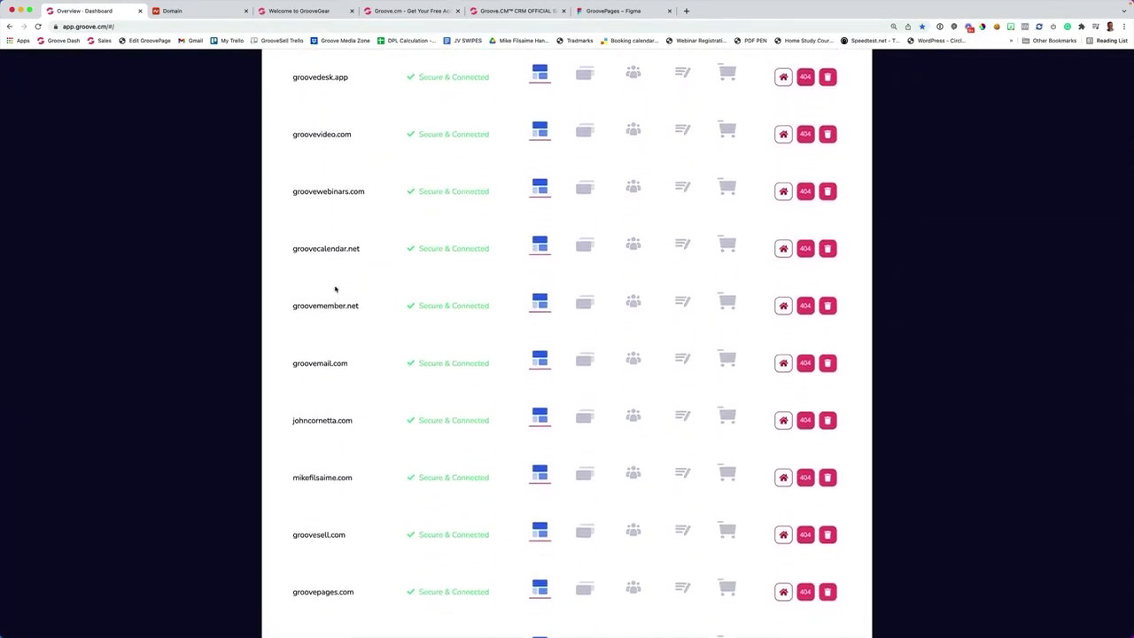
scroll(335, 288, "up", 3)
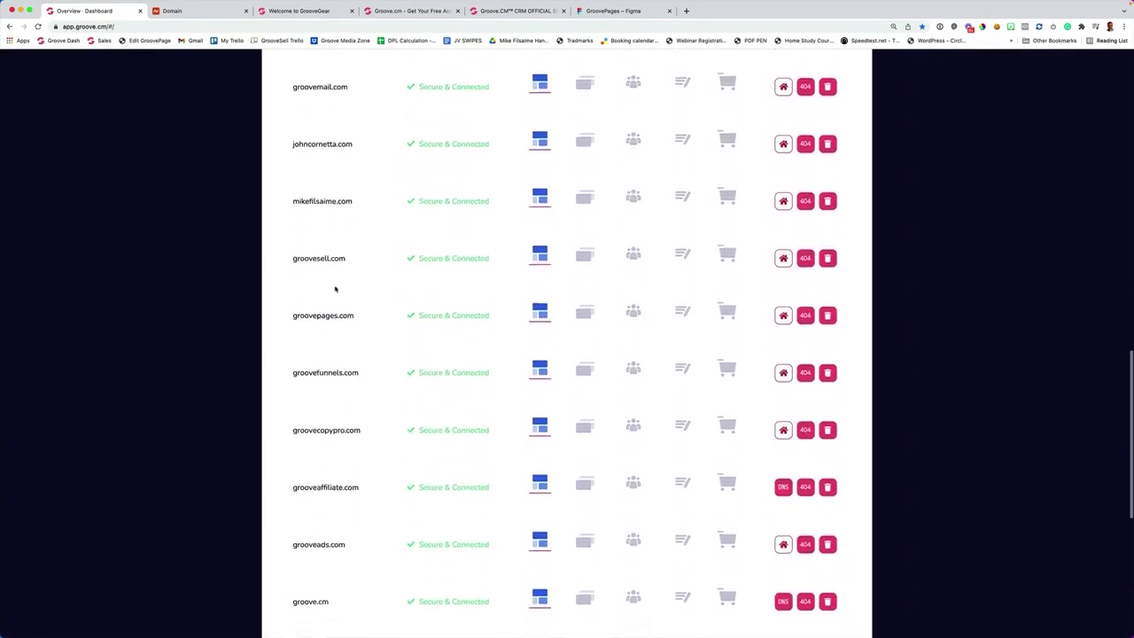
scroll(335, 287, "up", 10)
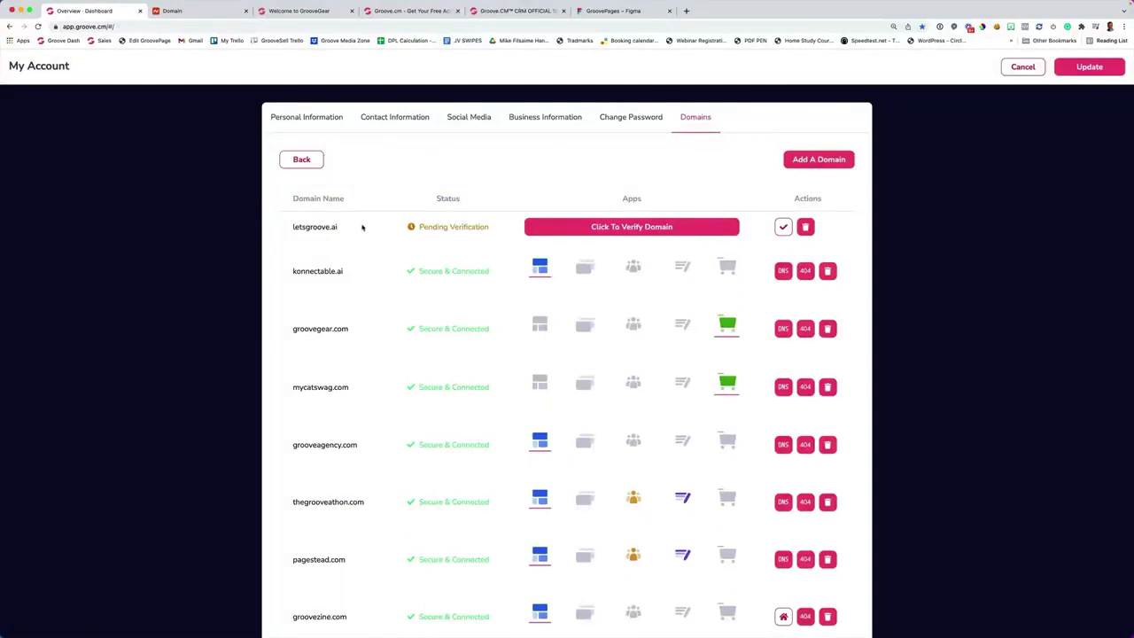
- Leave the account's domain settings, open GrooveKart and enter the admin dashboard of the GrooveGear store
left_click(1022, 70)
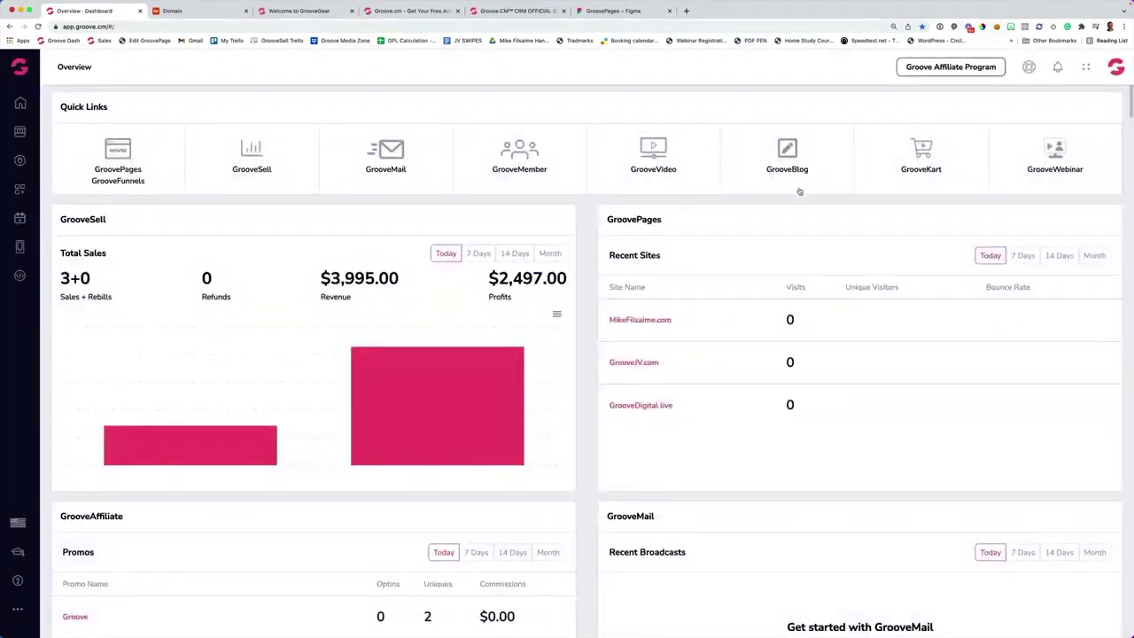
left_click(925, 160)
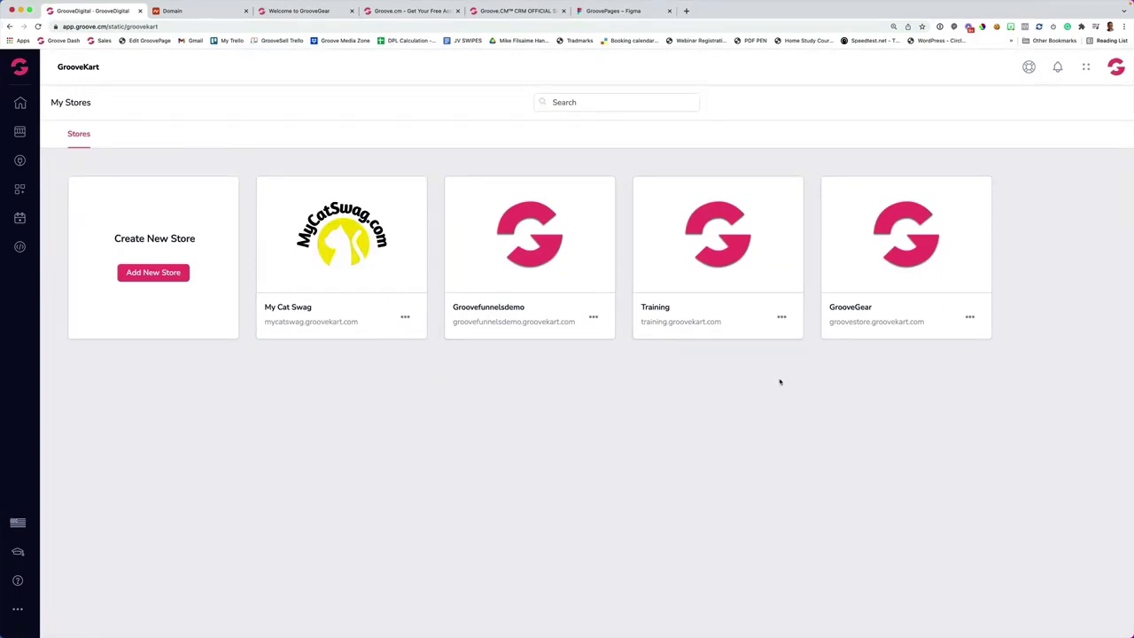
mouse_move(897, 249)
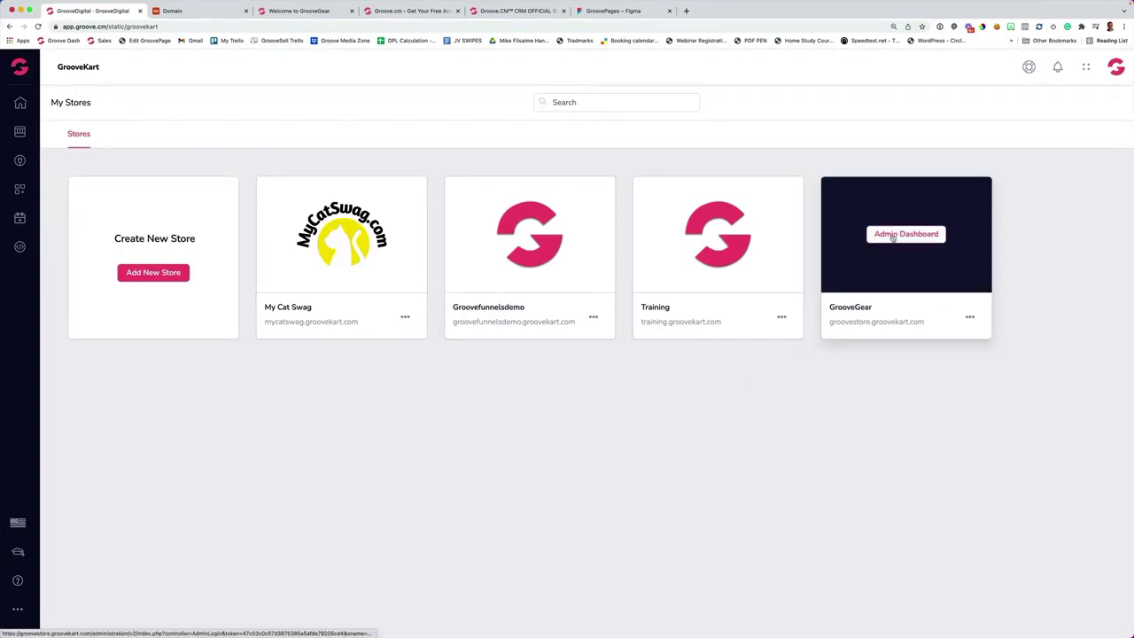
left_click(892, 239)
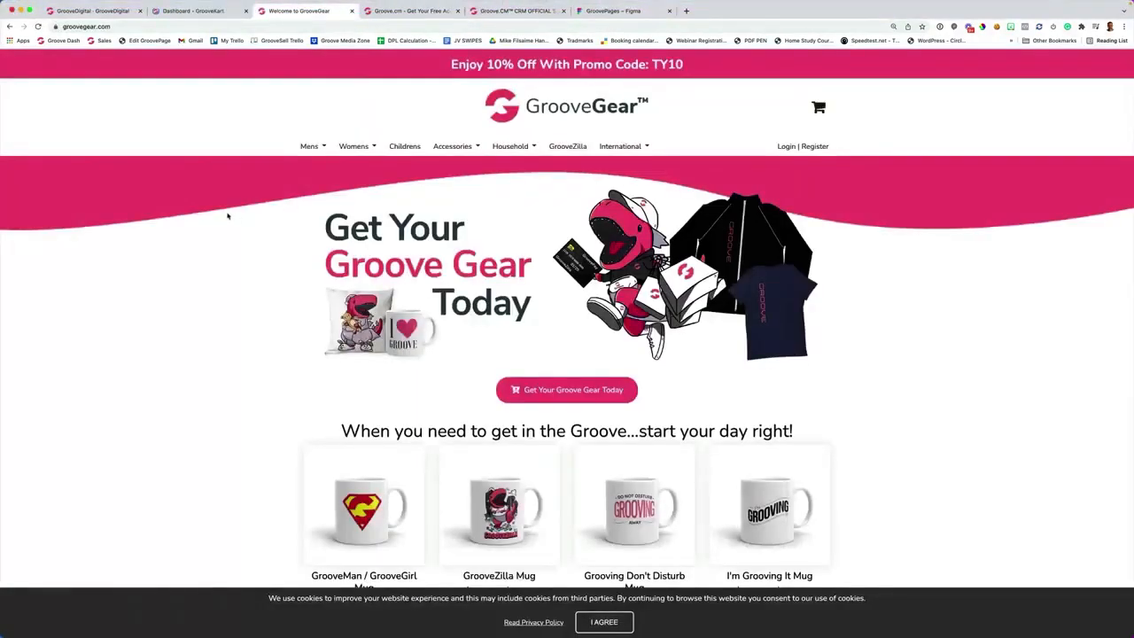
- Look through the GrooveGear storefront home page, including the mugs, the Neon "G" Light and the apparel sections
scroll(228, 215, "down", 2)
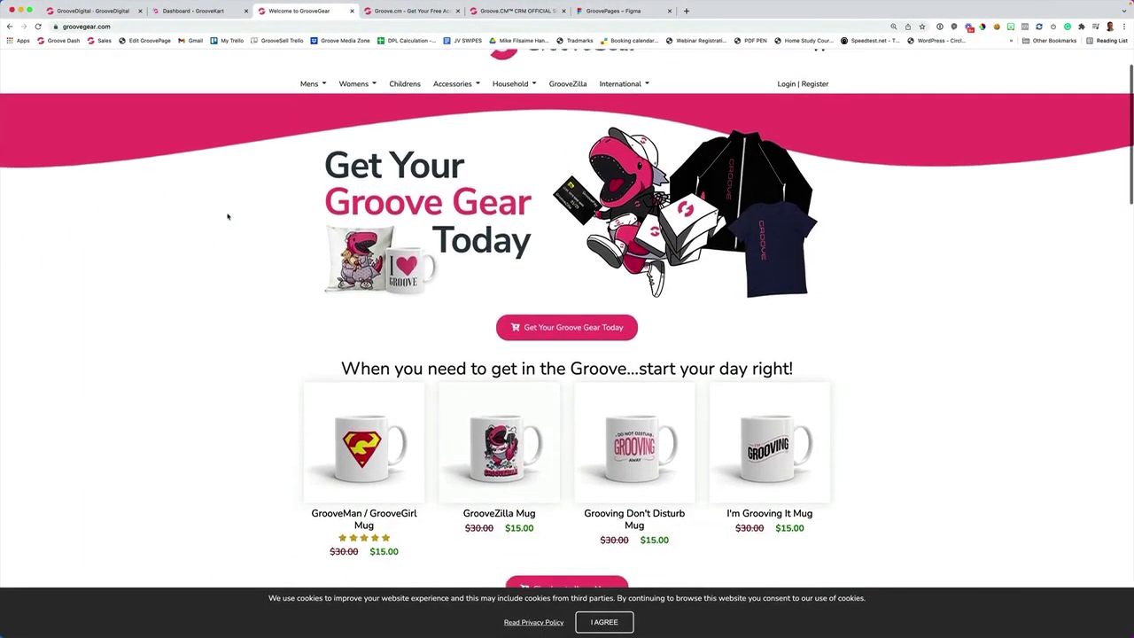
scroll(228, 215, "down", 6)
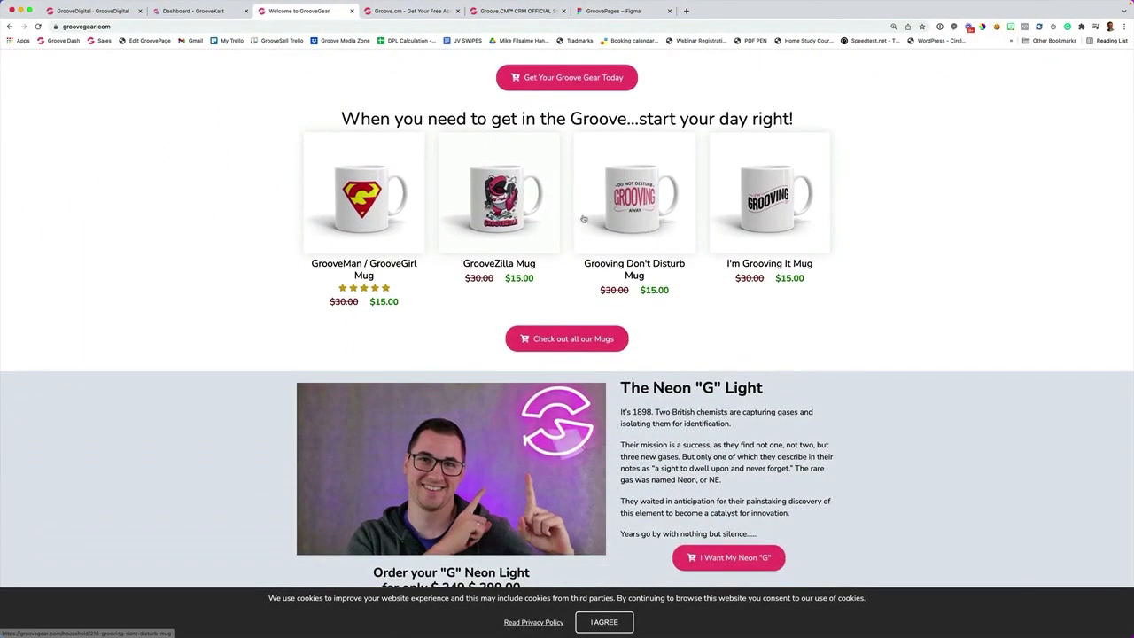
scroll(576, 216, "down", 5)
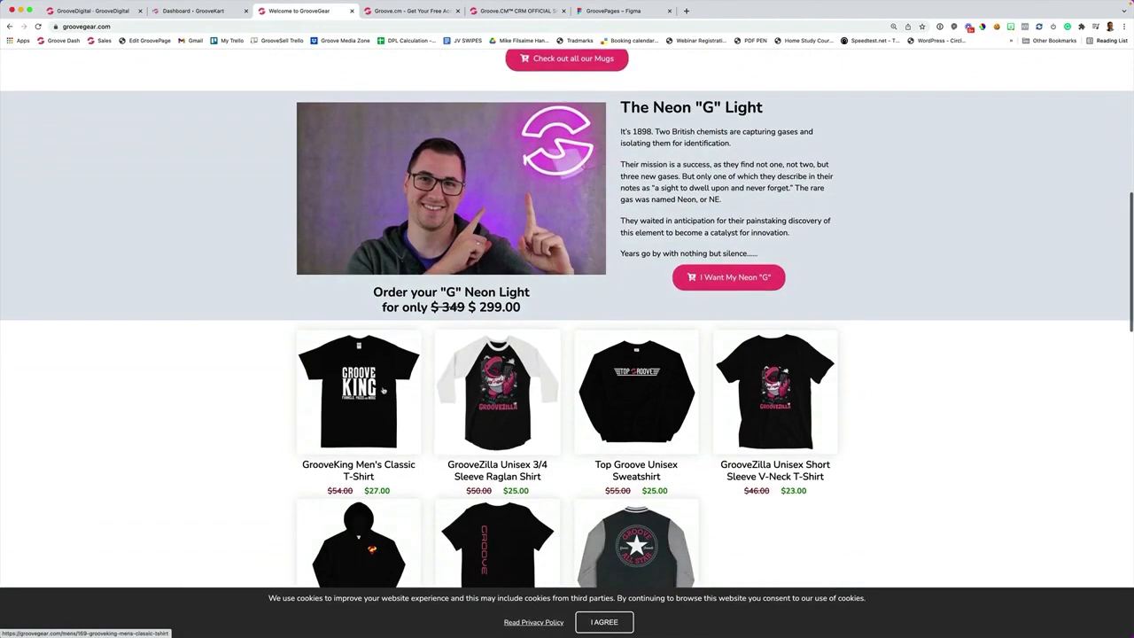
scroll(517, 403, "down", 9)
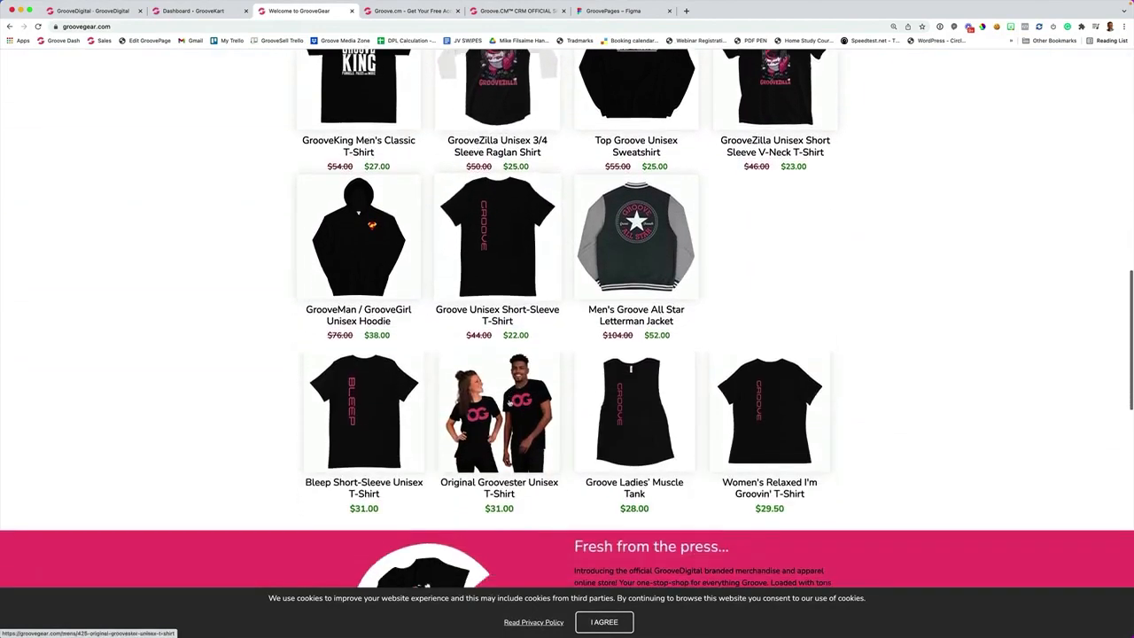
scroll(496, 385, "up", 12)
scroll(491, 381, "up", 8)
- Browse the storefront's men's products and open the Groove Unisex Short-Sleeve T-Shirt page
mouse_move(327, 120)
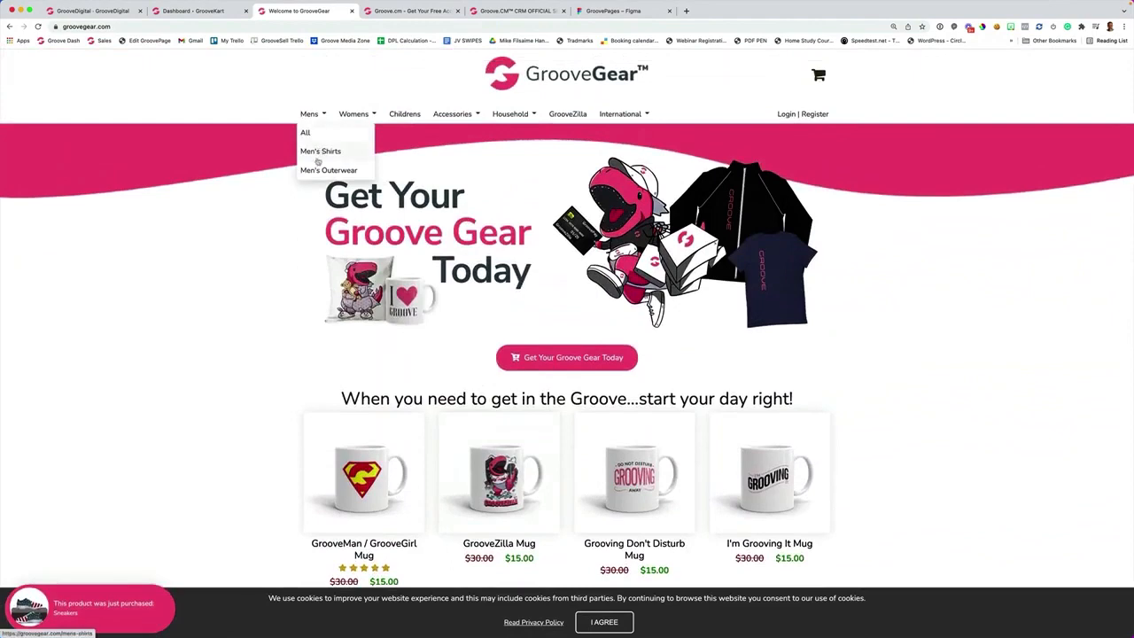
left_click(320, 151)
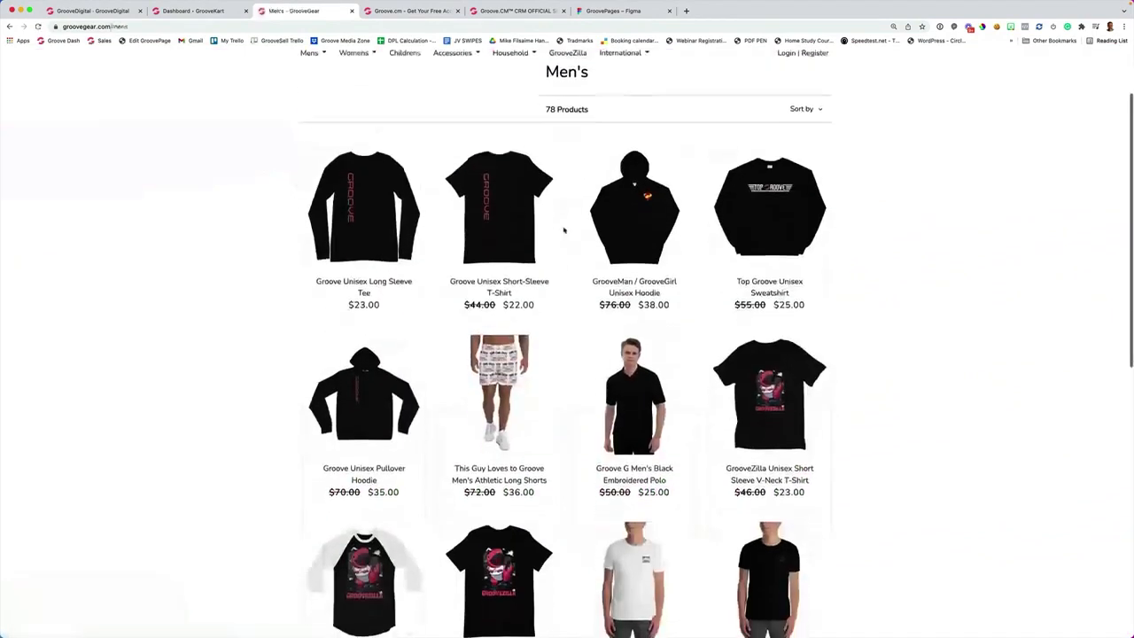
left_click(491, 206)
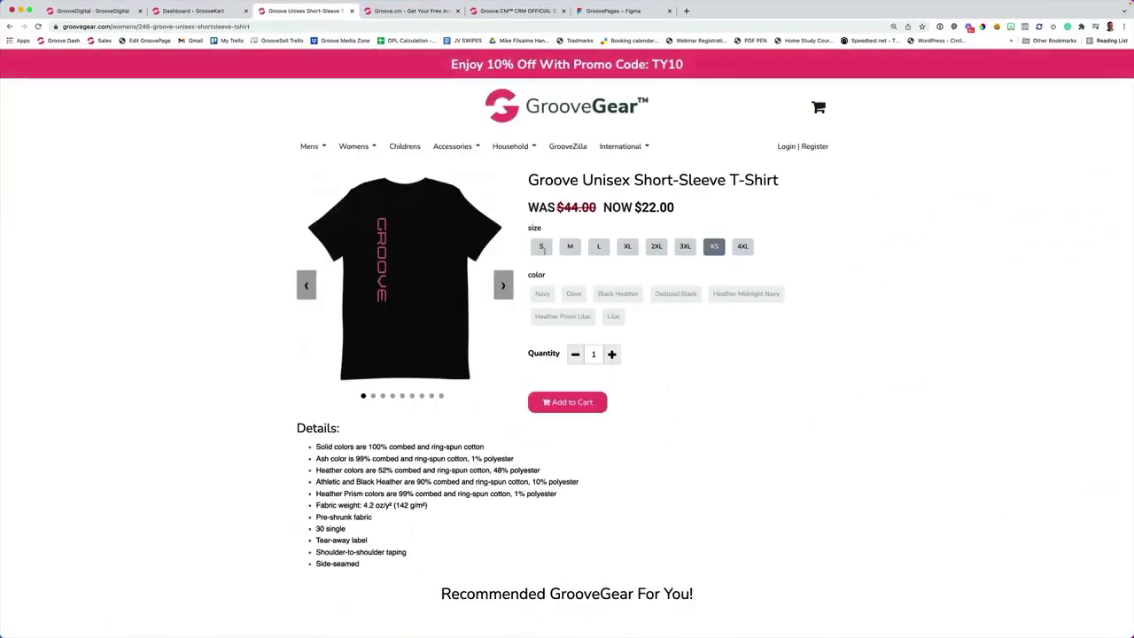
- Try the T-shirt's colour and size variants, choosing Black Heather and size L, and review the product details and recommendations
left_click(574, 293)
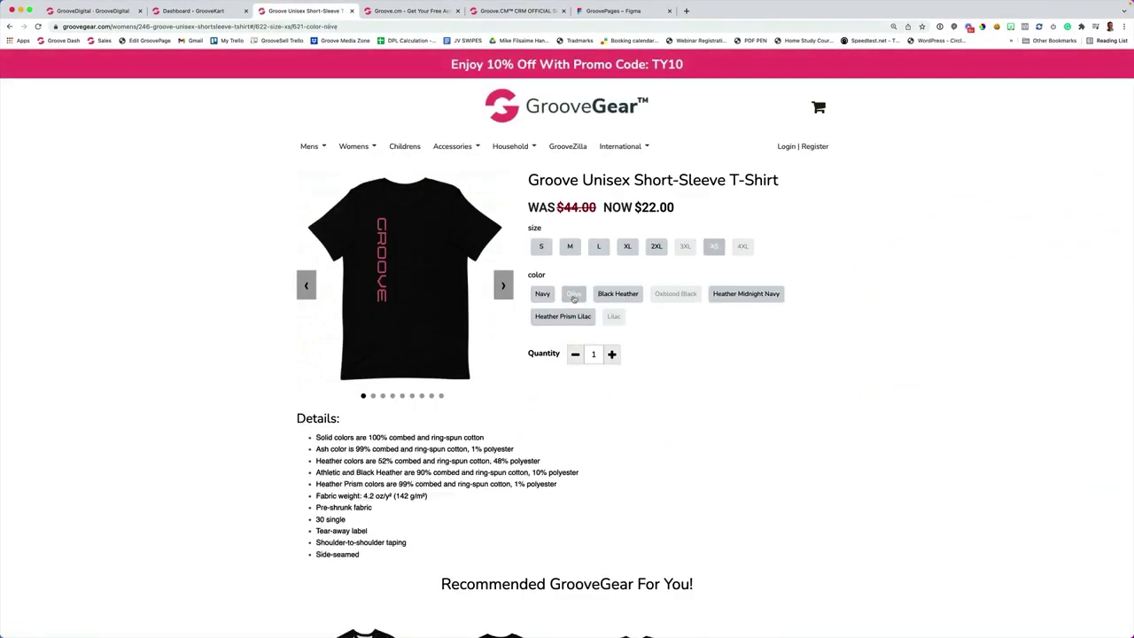
left_click(626, 298)
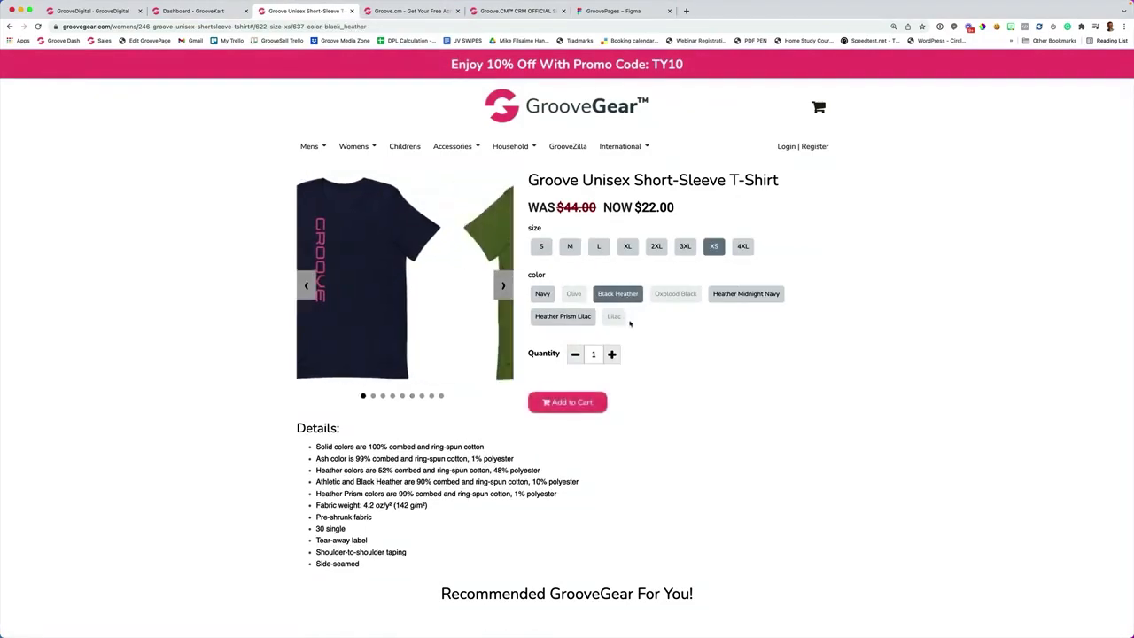
left_click(726, 299)
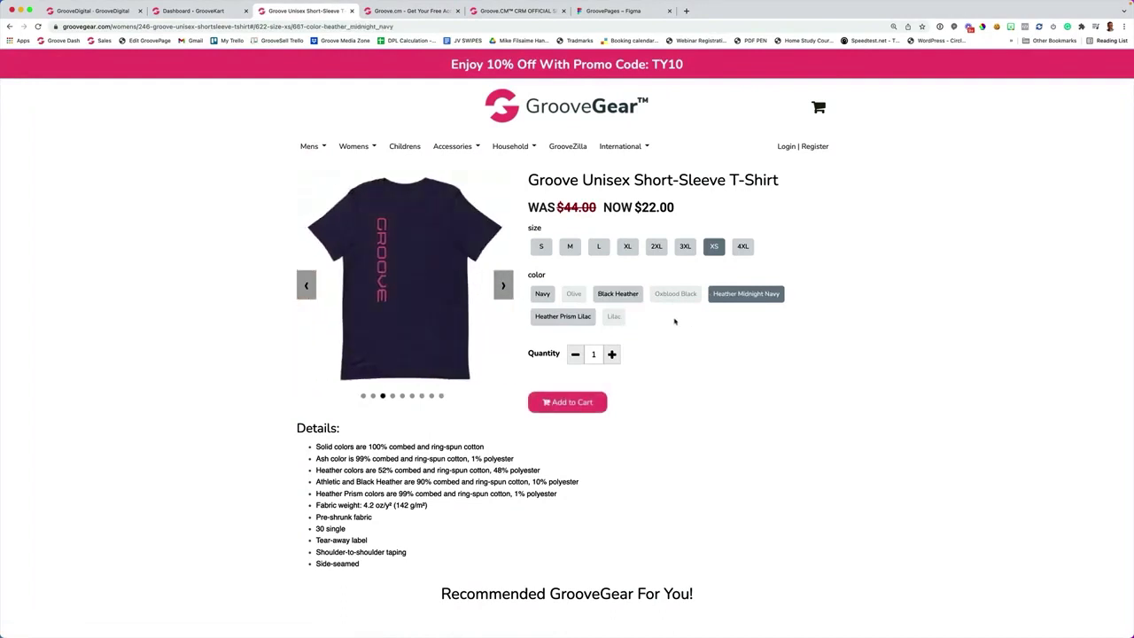
left_click(607, 296)
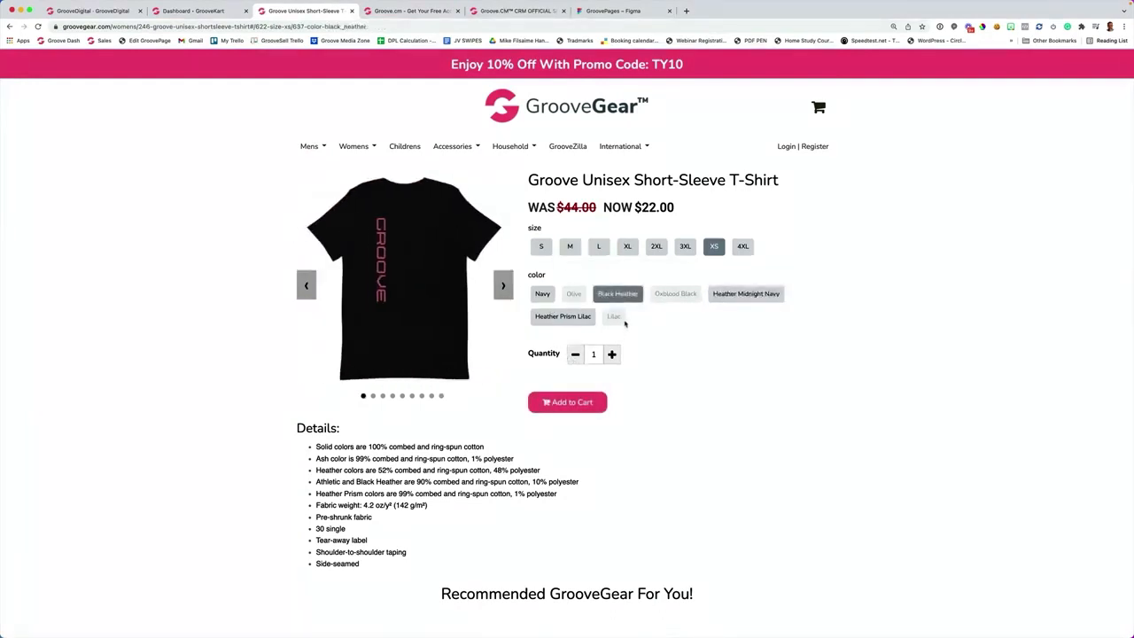
left_click(548, 253)
left_click(572, 249)
left_click(598, 249)
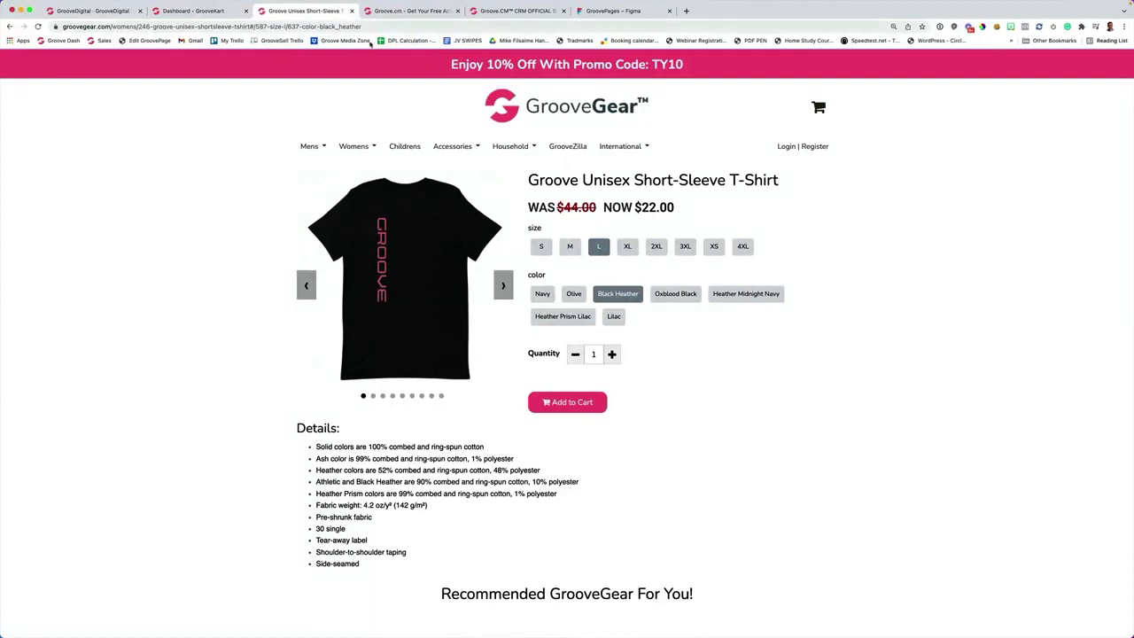
scroll(460, 123, "down", 5)
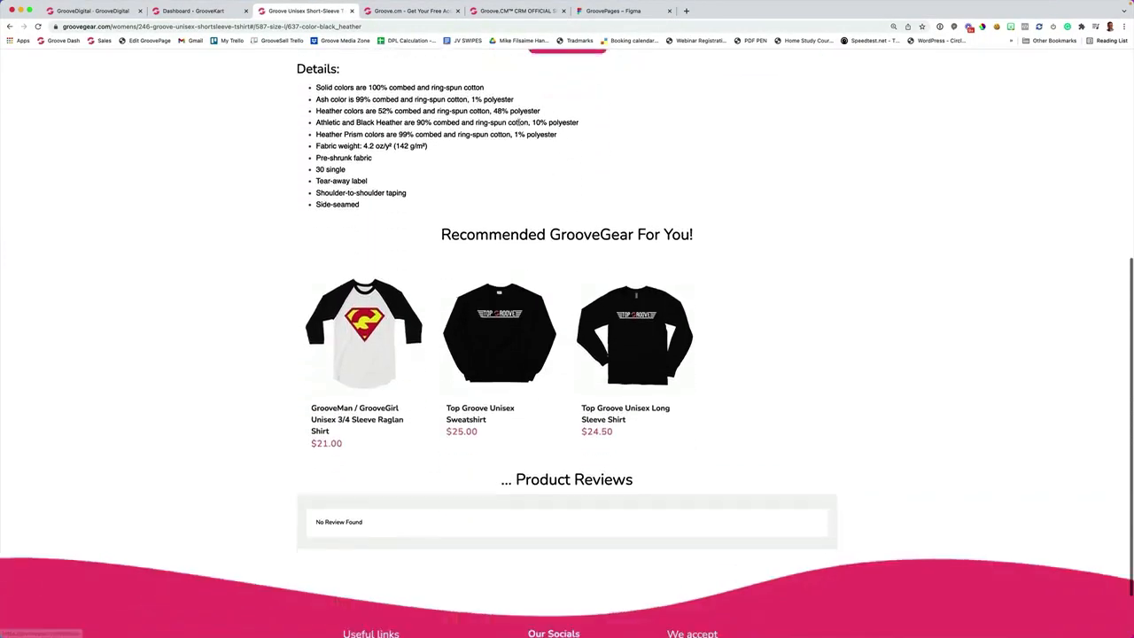
scroll(520, 125, "up", 6)
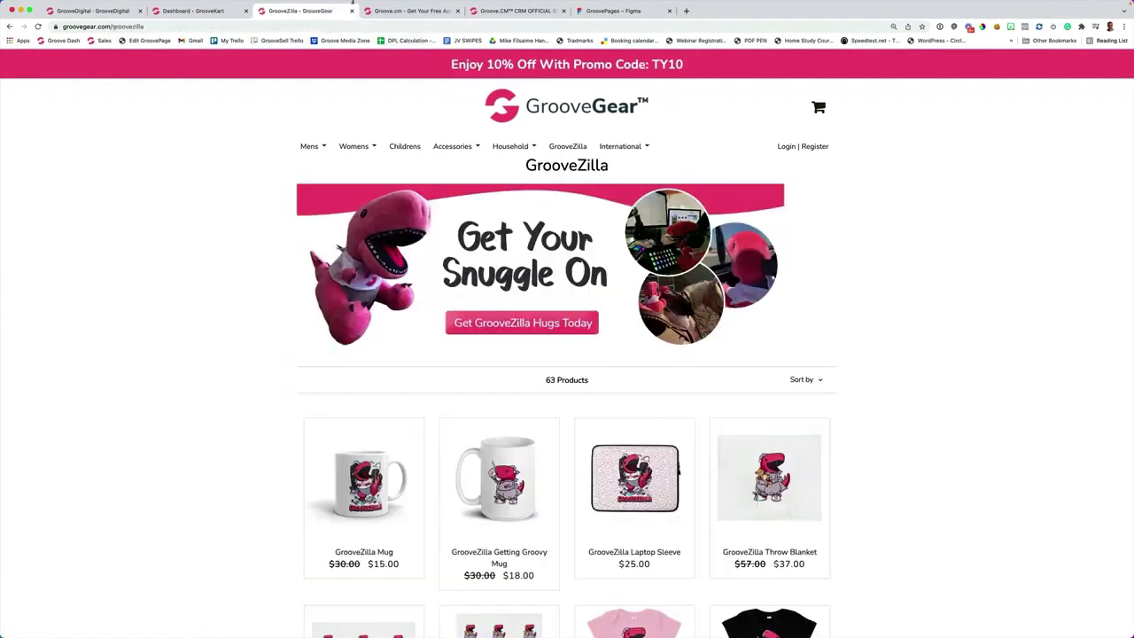
- Close the GrooveGear storefront page and open the POD & DropShipping integrations in the GrooveKart admin
left_click(192, 10)
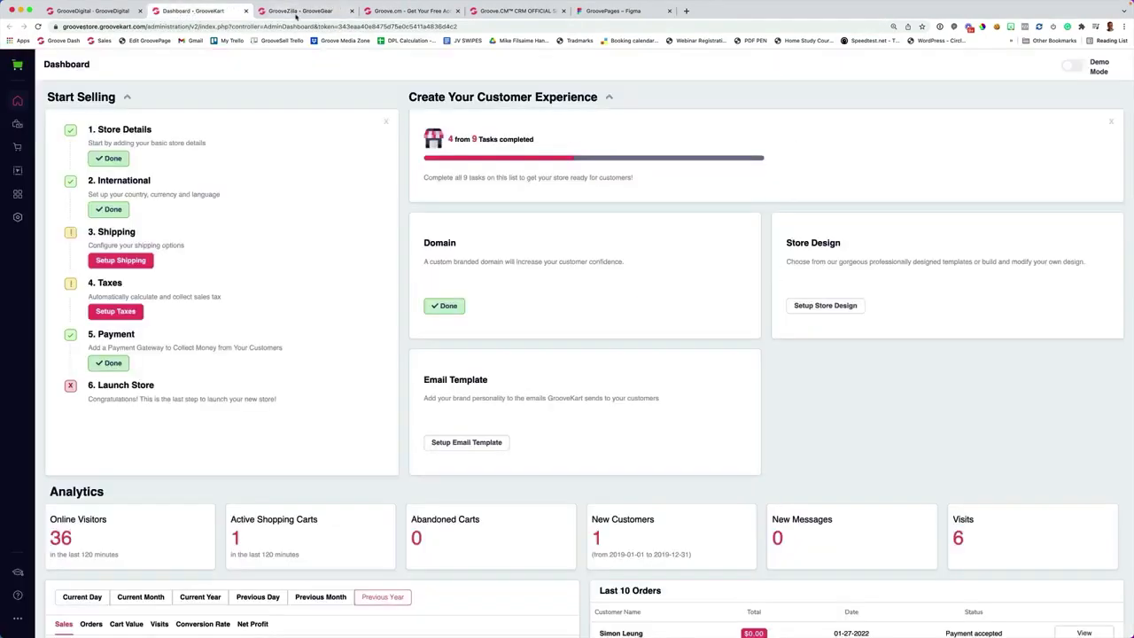
left_click(352, 11)
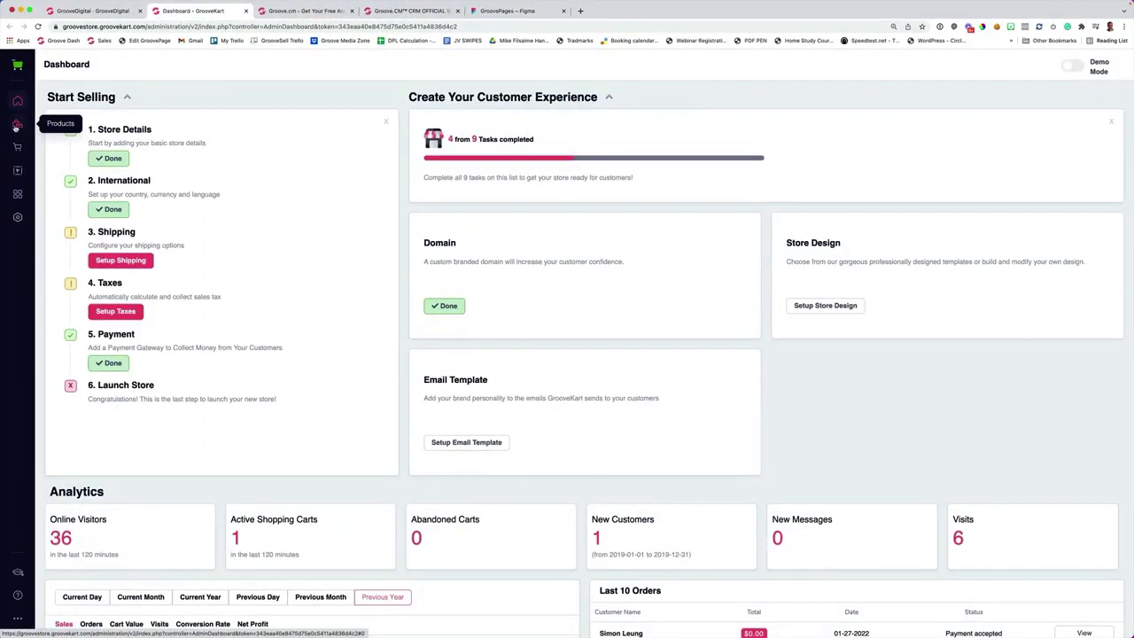
left_click(17, 126)
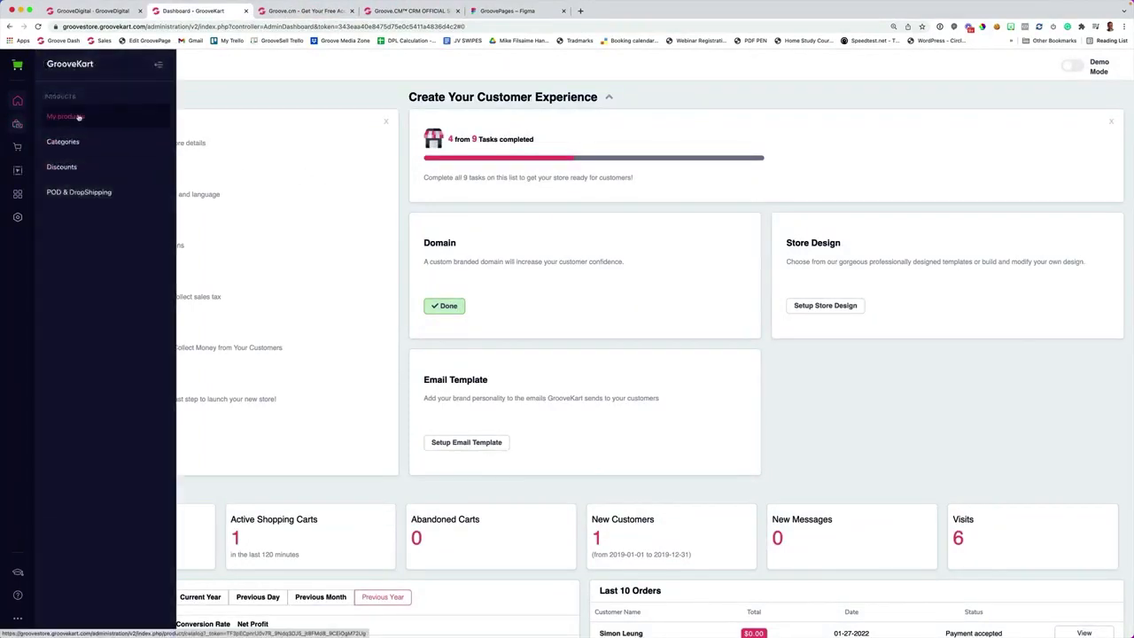
left_click(80, 192)
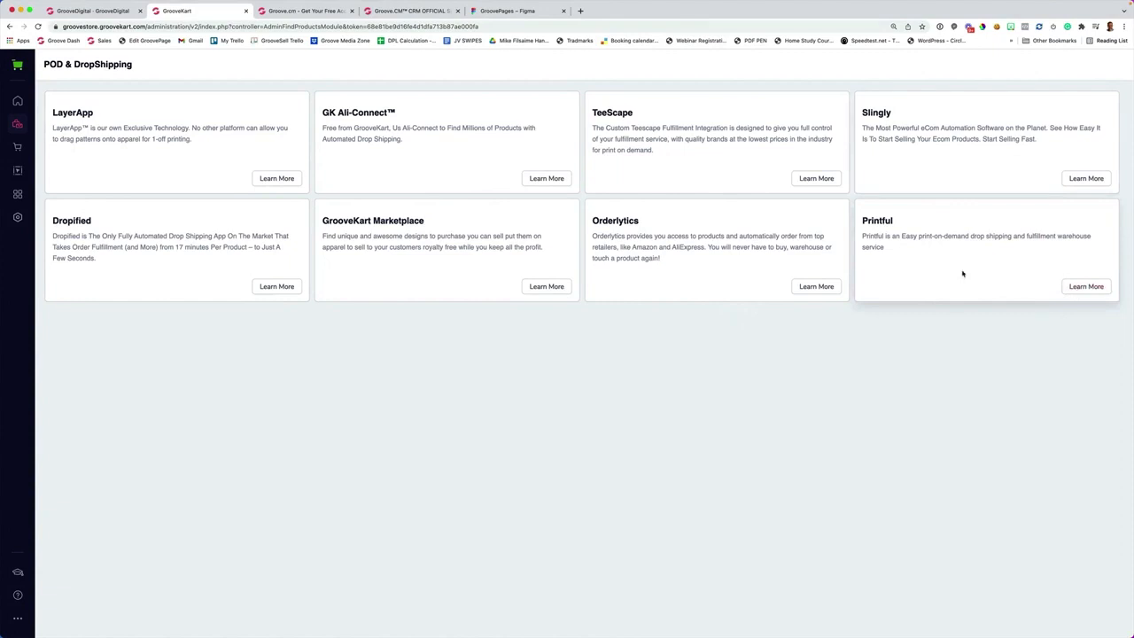
- Open the Sneakers product with ID 435 from the store's product list for editing and show its Images & Videos section
left_click(18, 124)
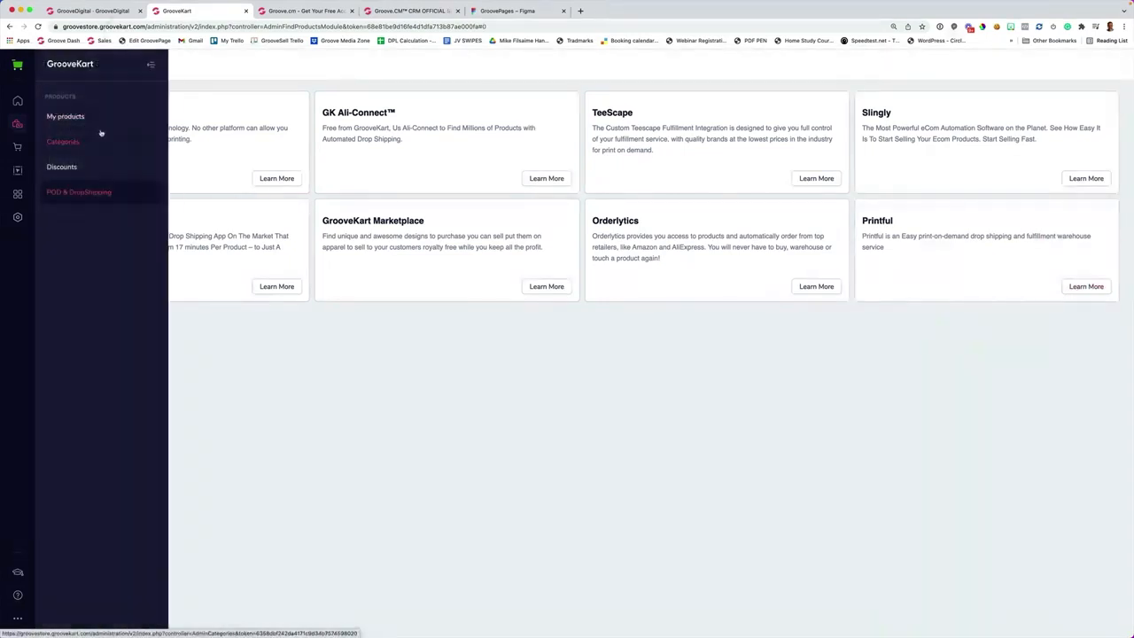
left_click(85, 118)
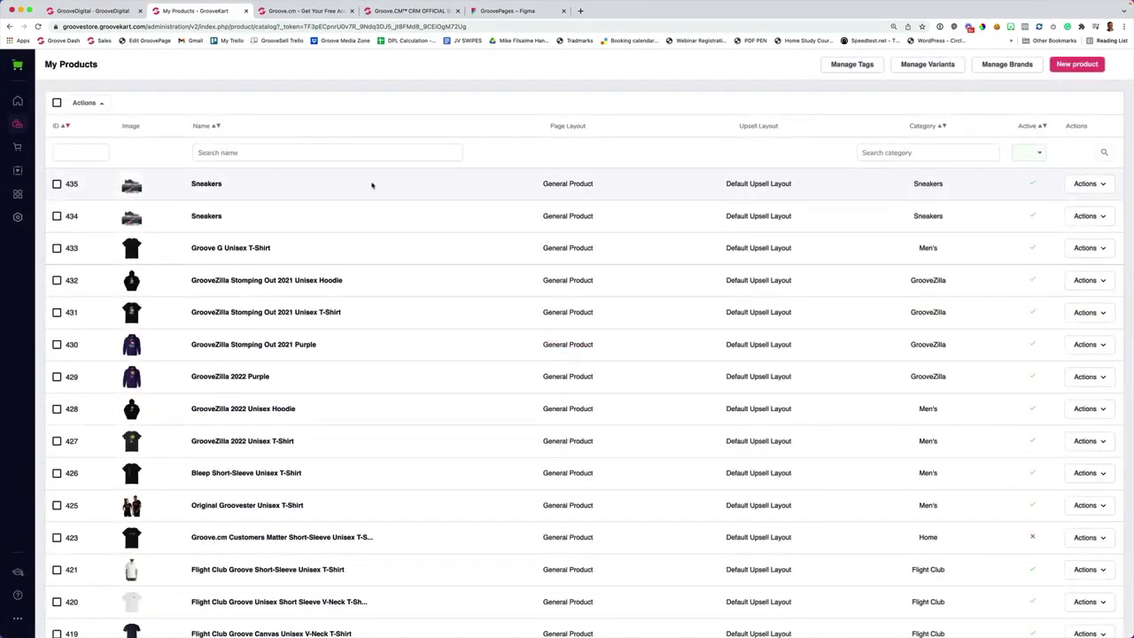
scroll(360, 183, "down", 1)
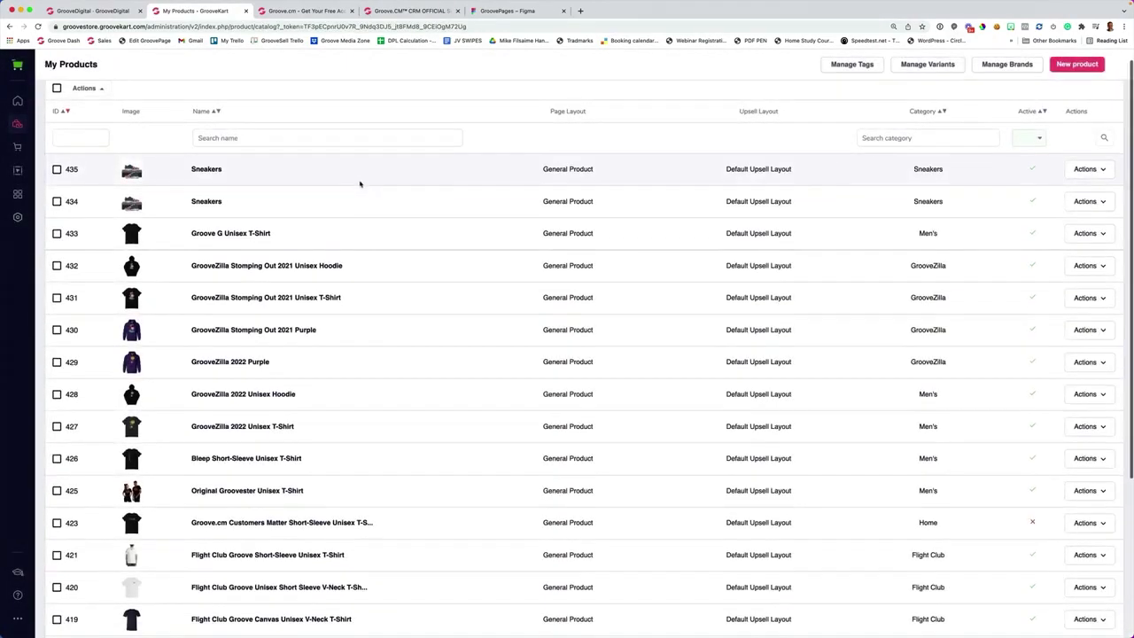
left_click(204, 170)
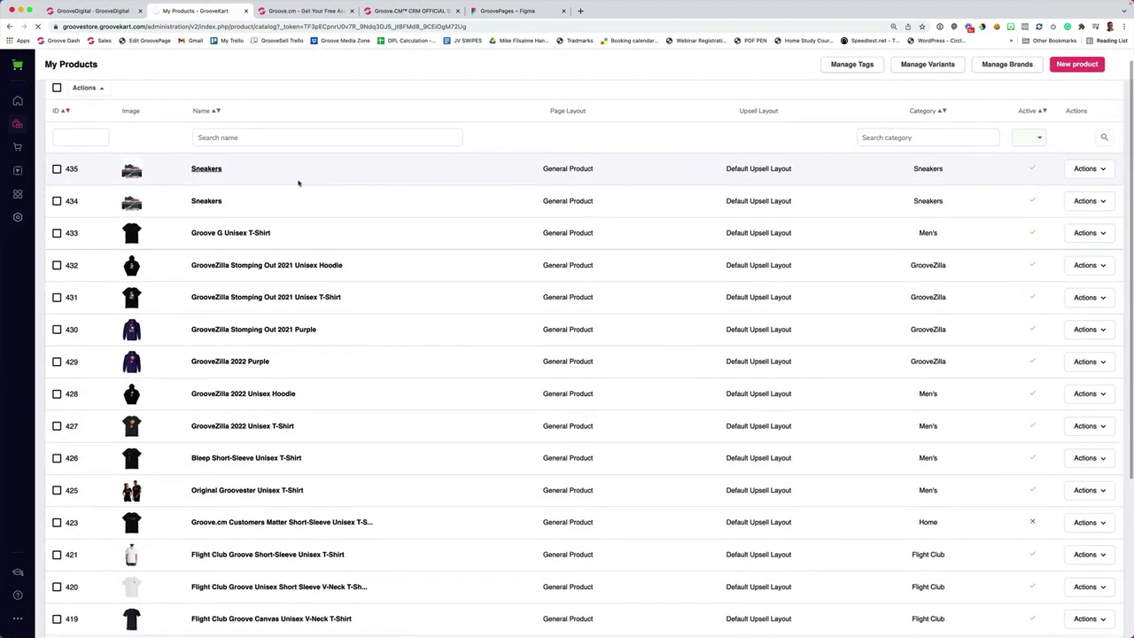
scroll(298, 183, "up", 1)
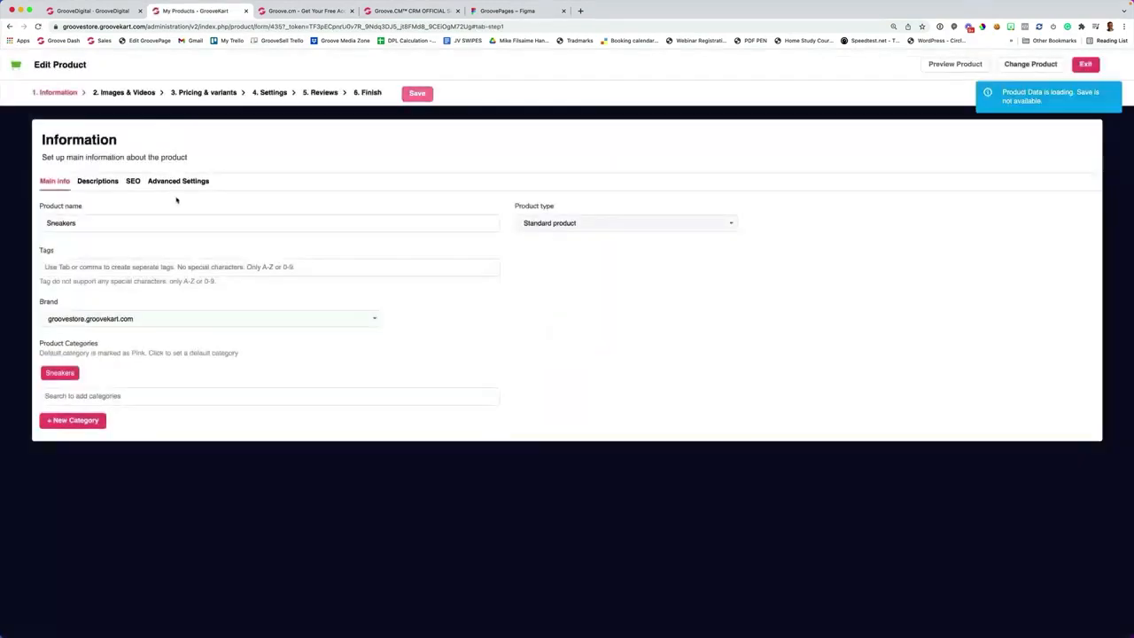
left_click(118, 94)
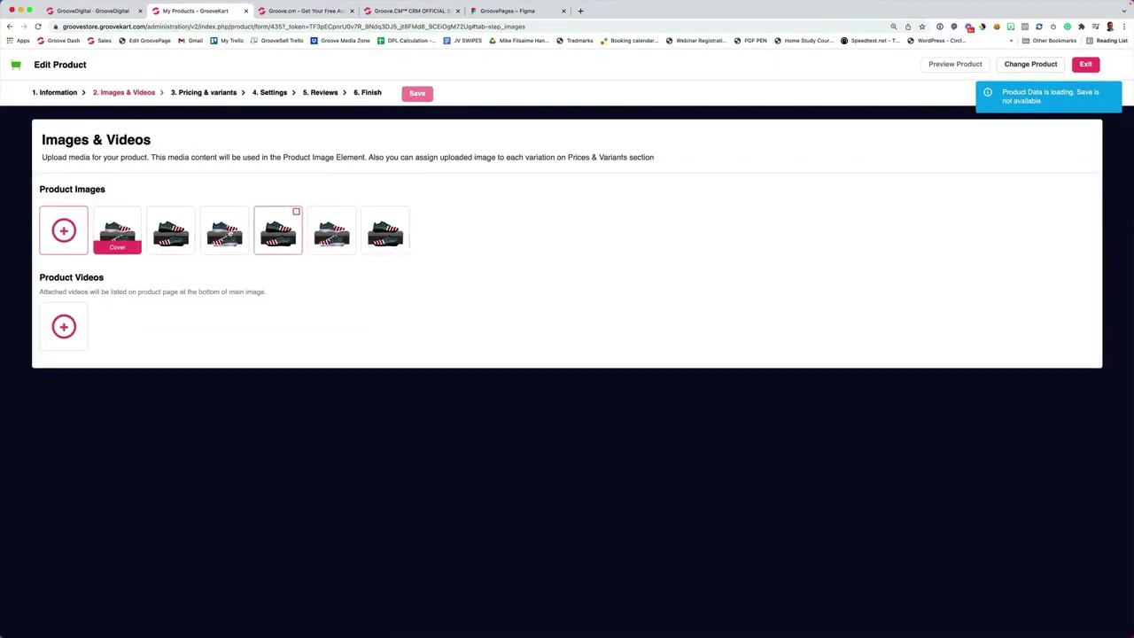
- Review the Sneakers product's main information, descriptions, SEO and advanced settings, then its Images & Videos section
left_click(63, 93)
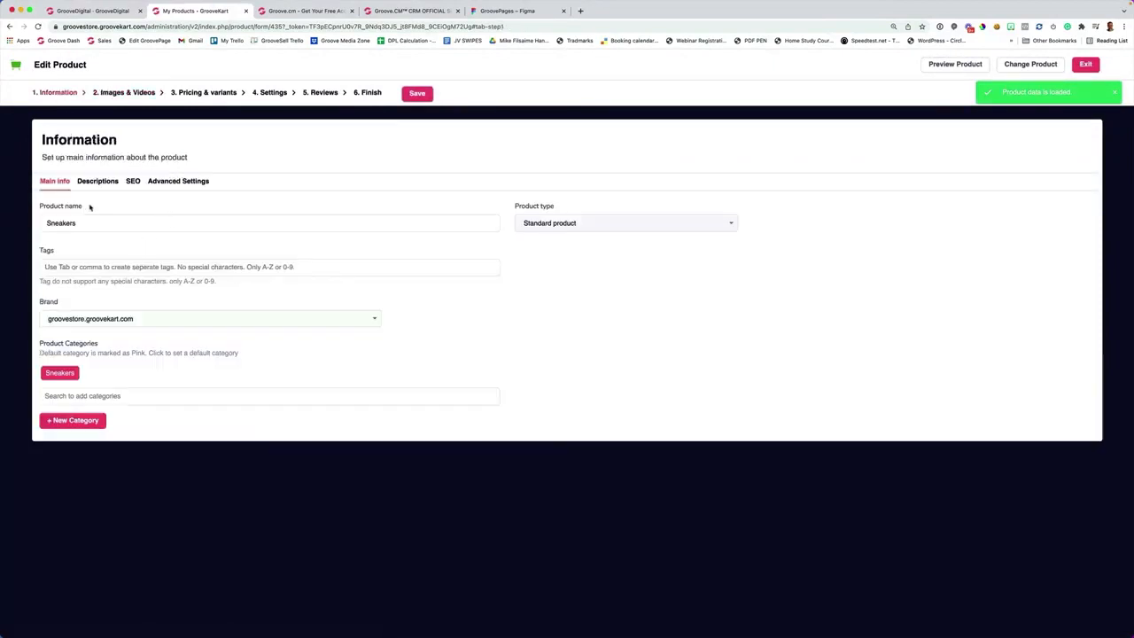
left_click(106, 183)
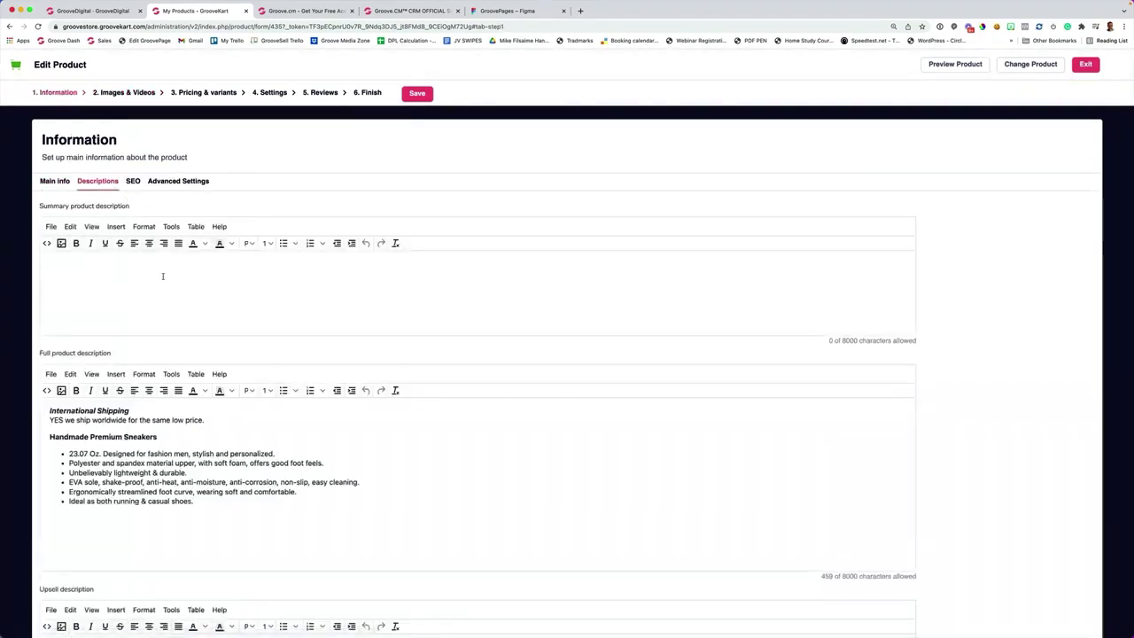
left_click(133, 182)
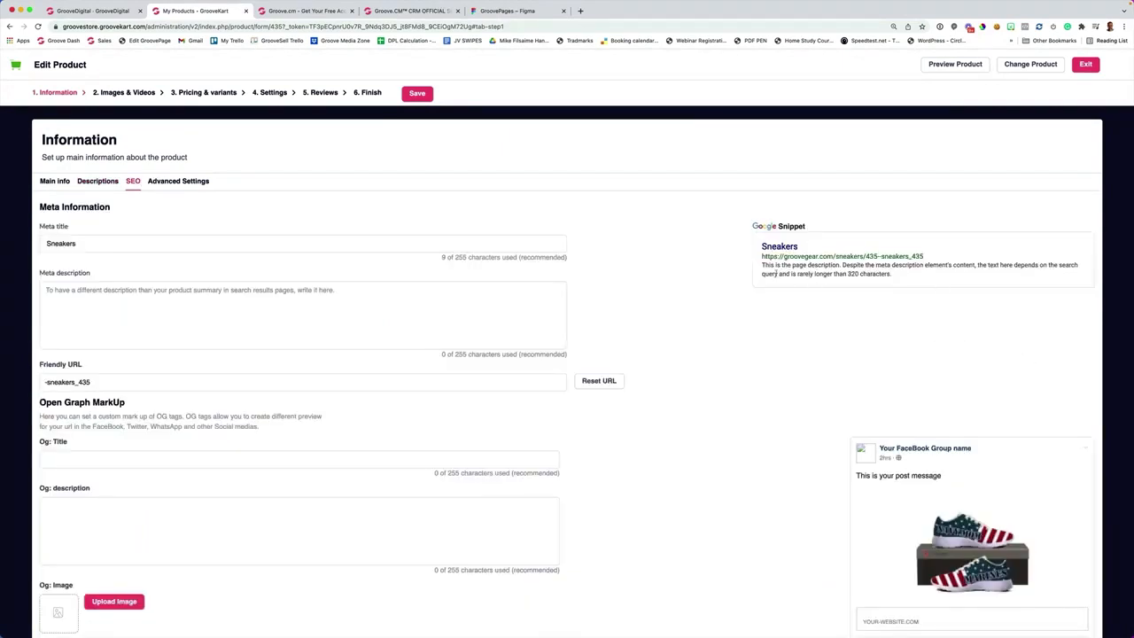
left_click(183, 186)
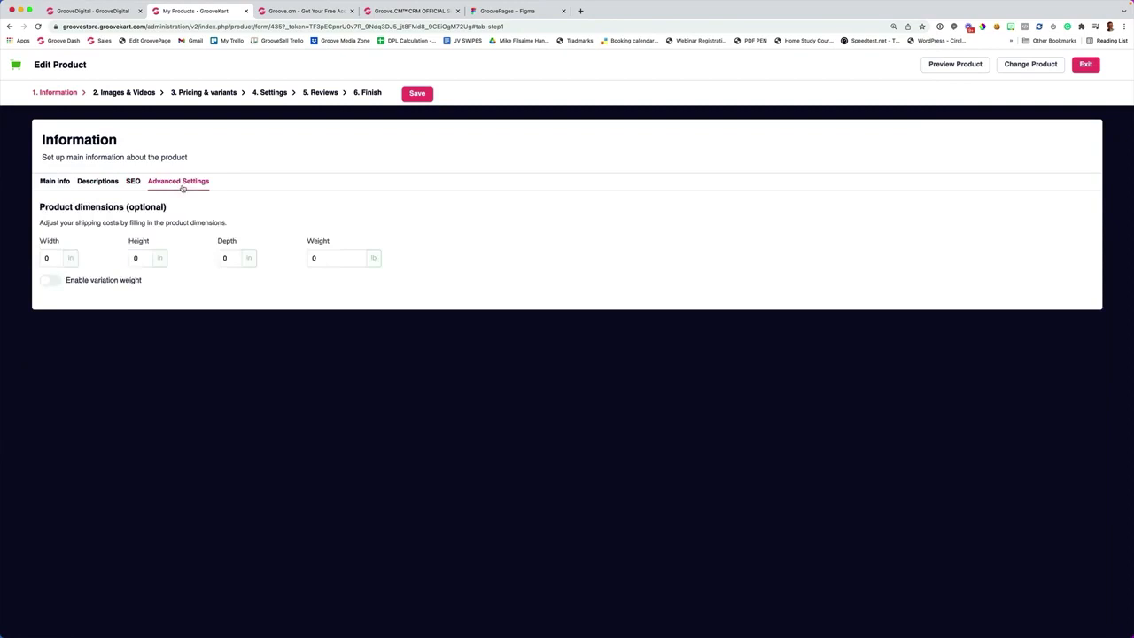
left_click(140, 95)
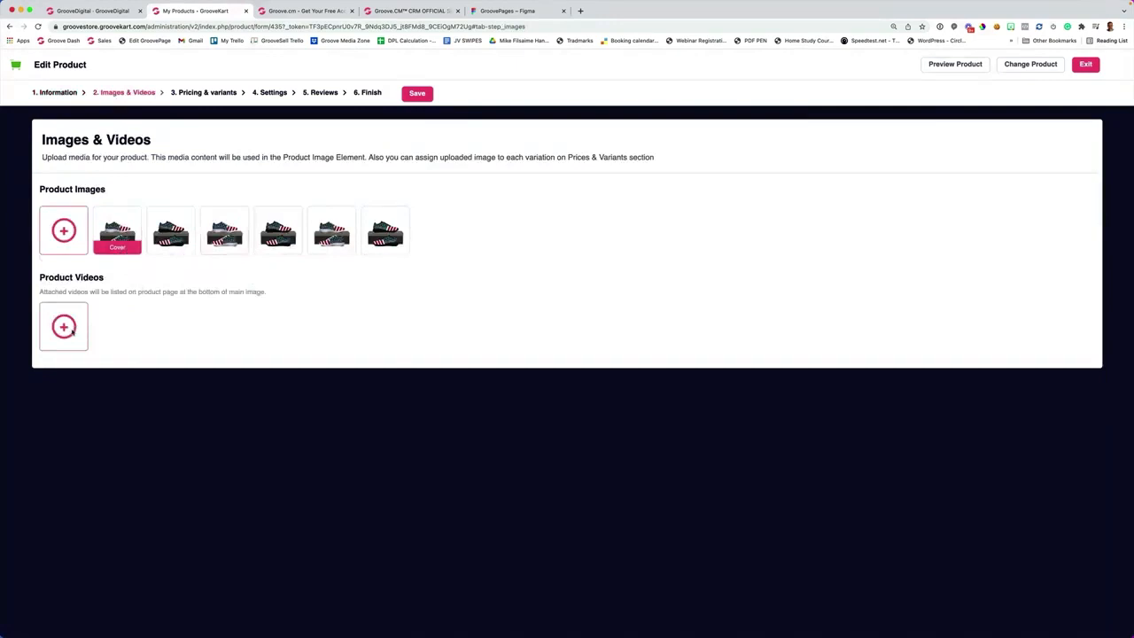
- Review the Sneakers product's wholesale cost and shipping fee, its style and size variants with prices, and its quantity discounts
left_click(204, 94)
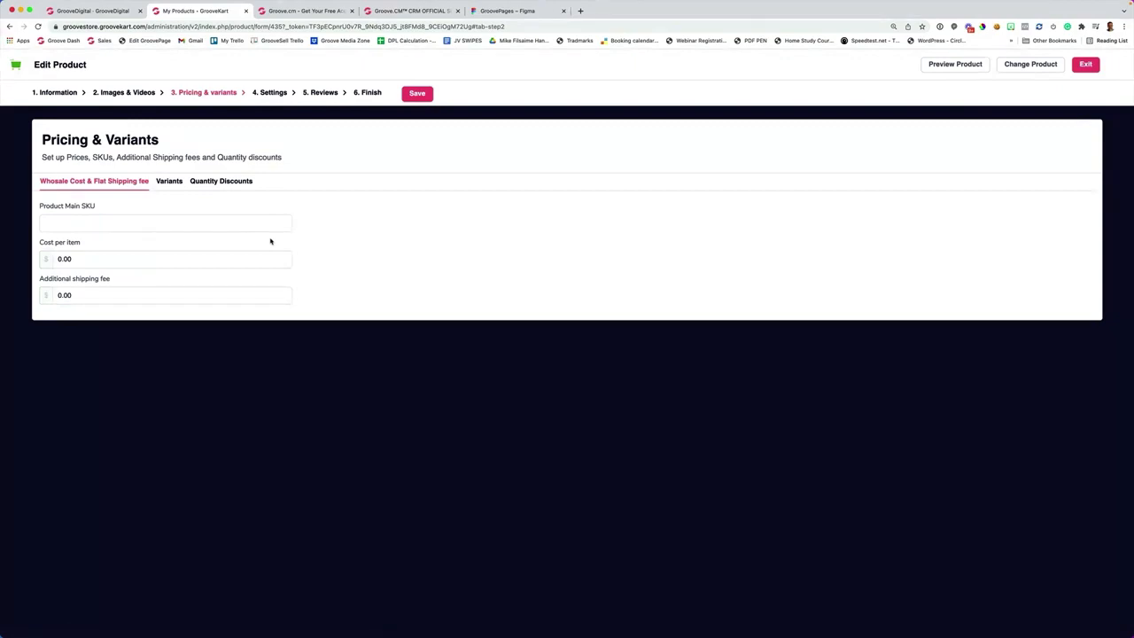
left_click(177, 182)
scroll(370, 311, "down", 2)
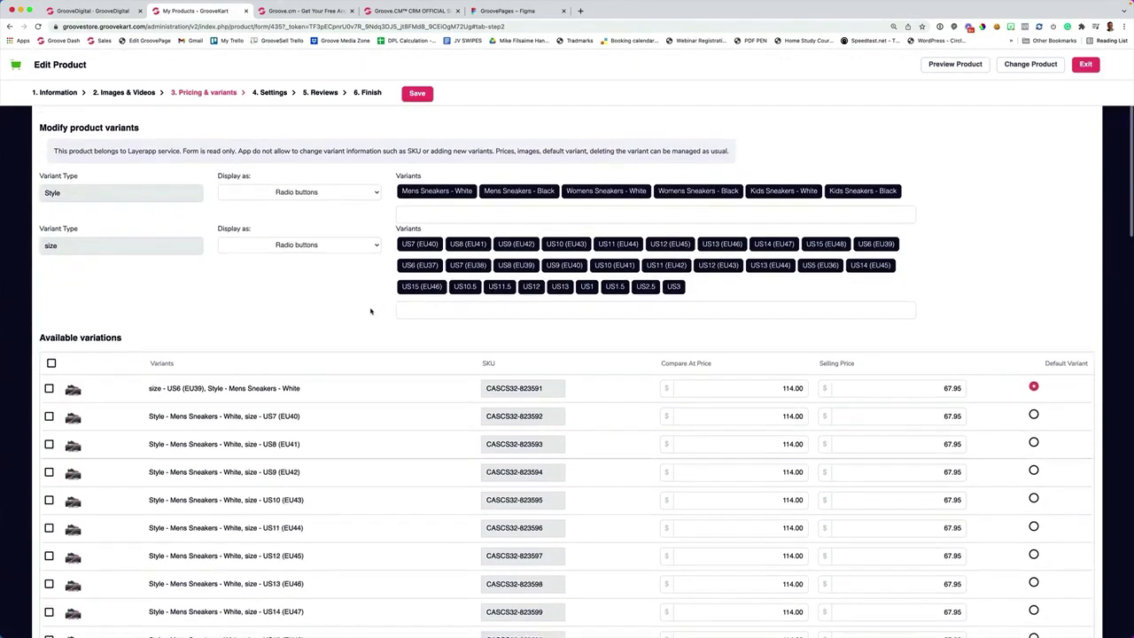
scroll(371, 311, "down", 1)
scroll(377, 278, "down", 1)
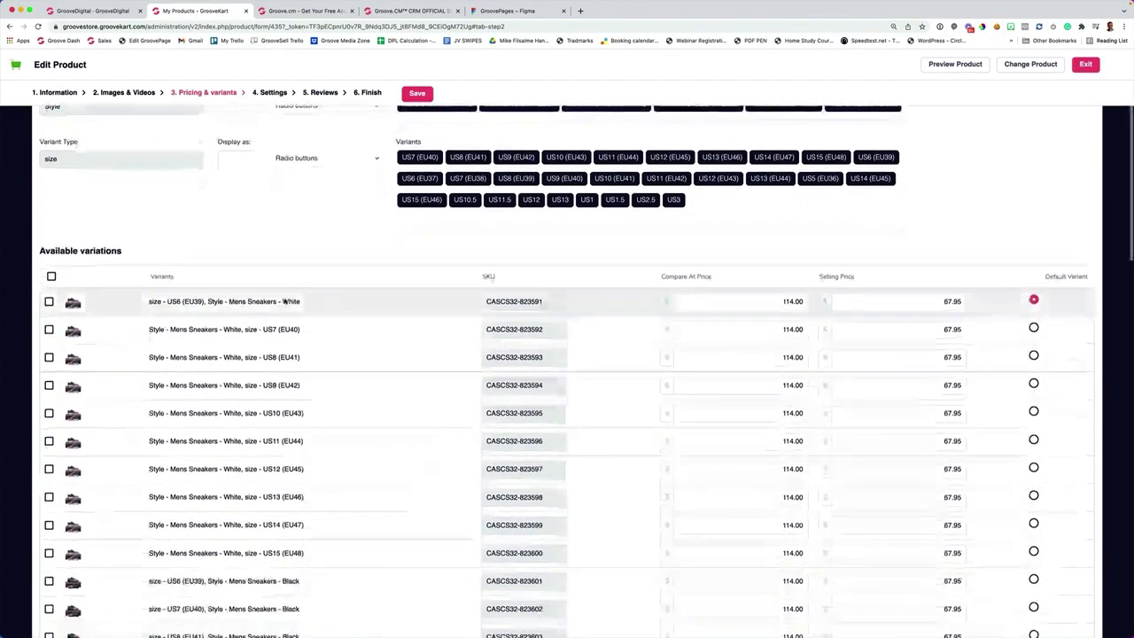
scroll(188, 309, "down", 5)
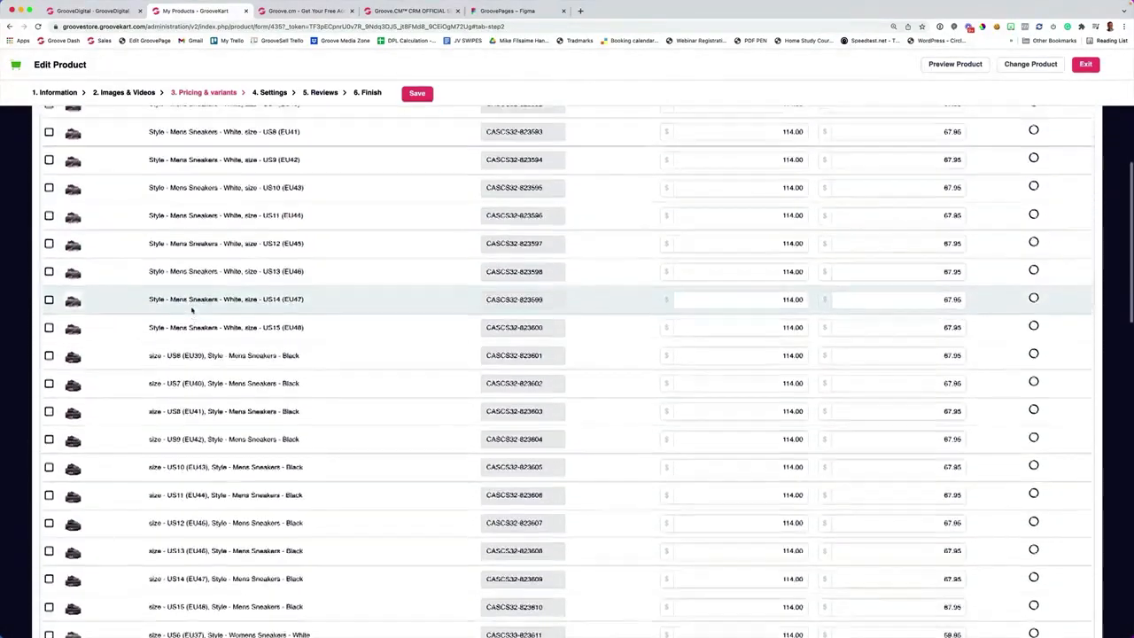
scroll(192, 310, "up", 4)
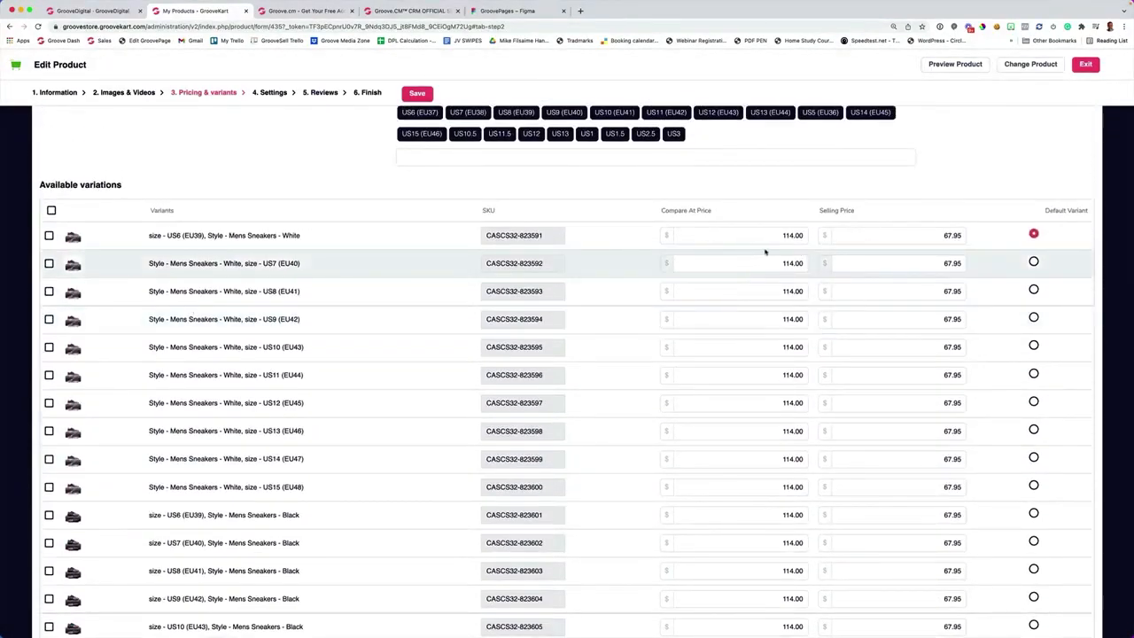
scroll(766, 253, "down", 4)
scroll(601, 268, "up", 8)
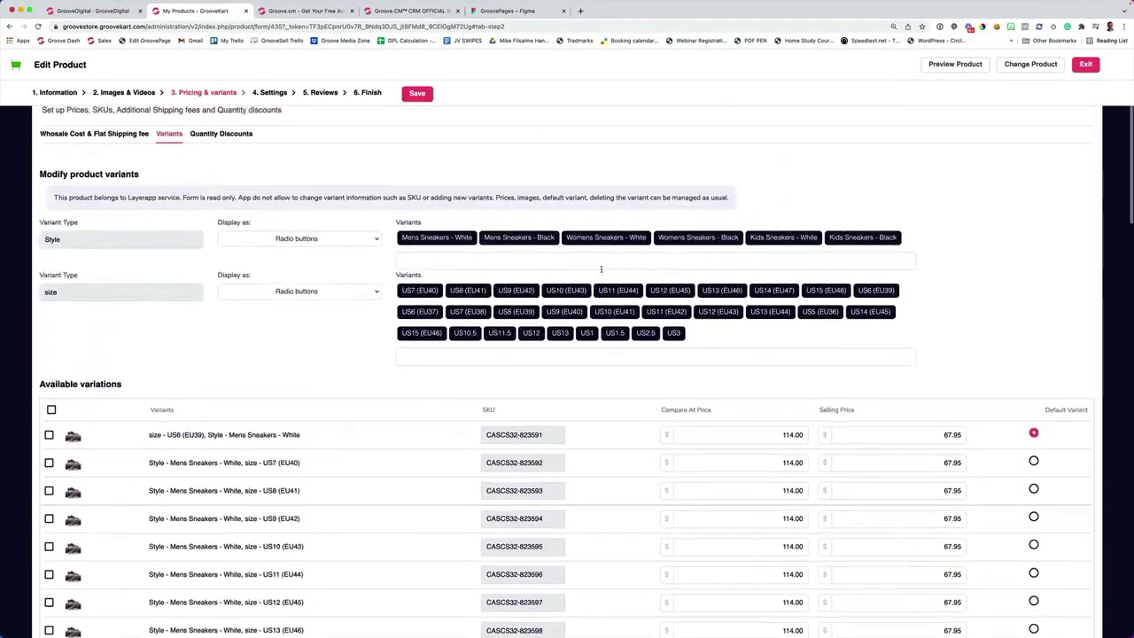
scroll(601, 269, "up", 2)
left_click(228, 182)
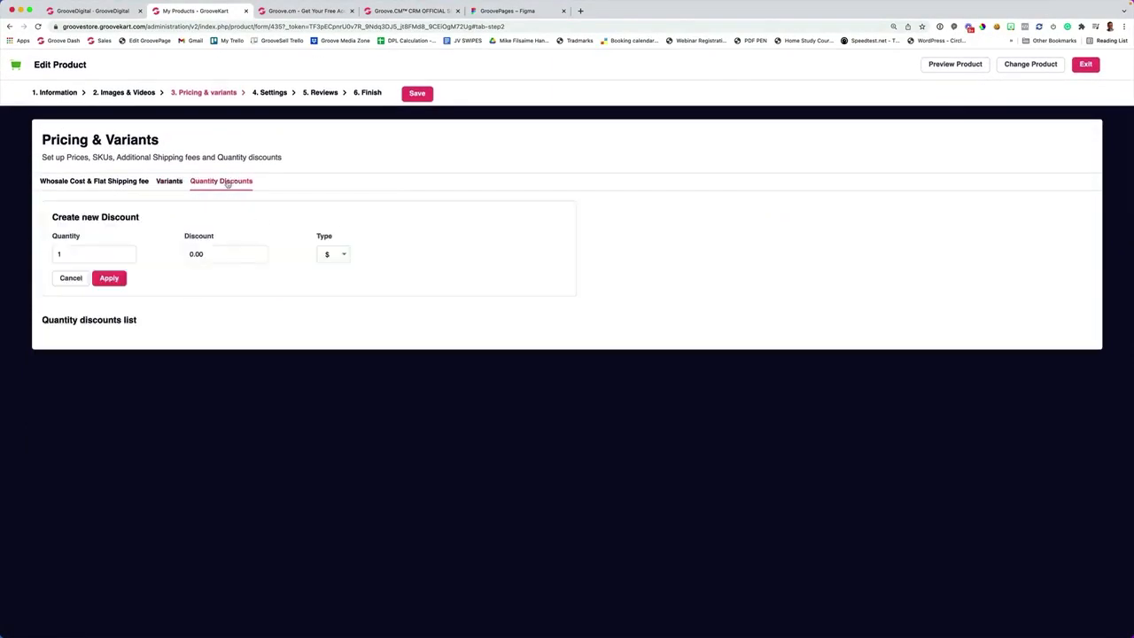
- Review the product's page layout, upsell, bump and bundle settings and its reviews, and return to the product list
left_click(271, 93)
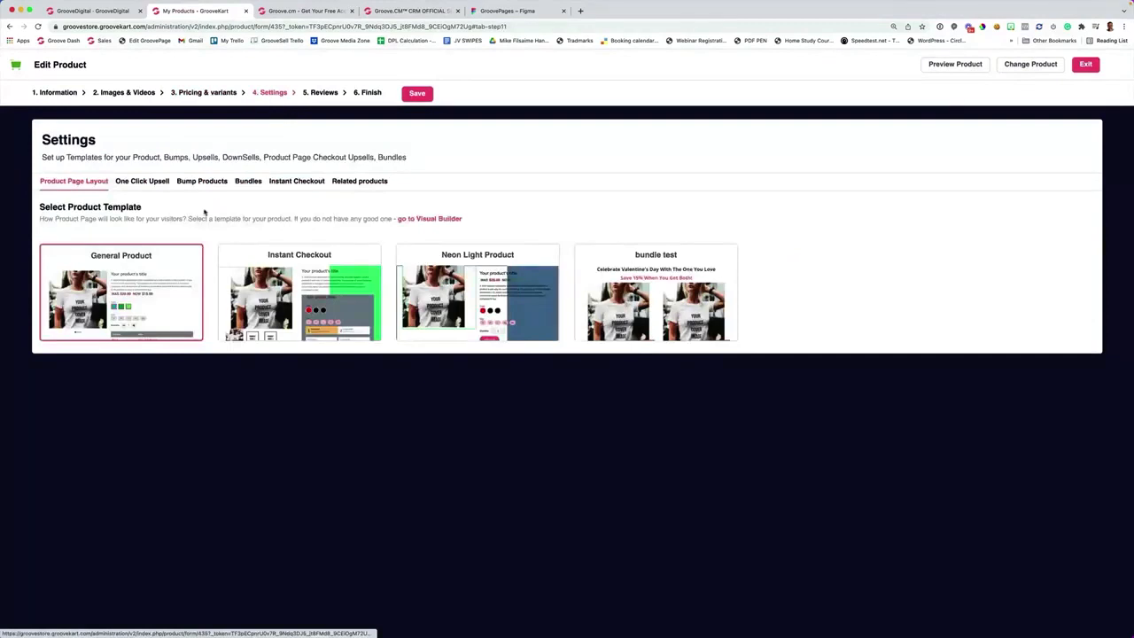
left_click(135, 183)
left_click(203, 182)
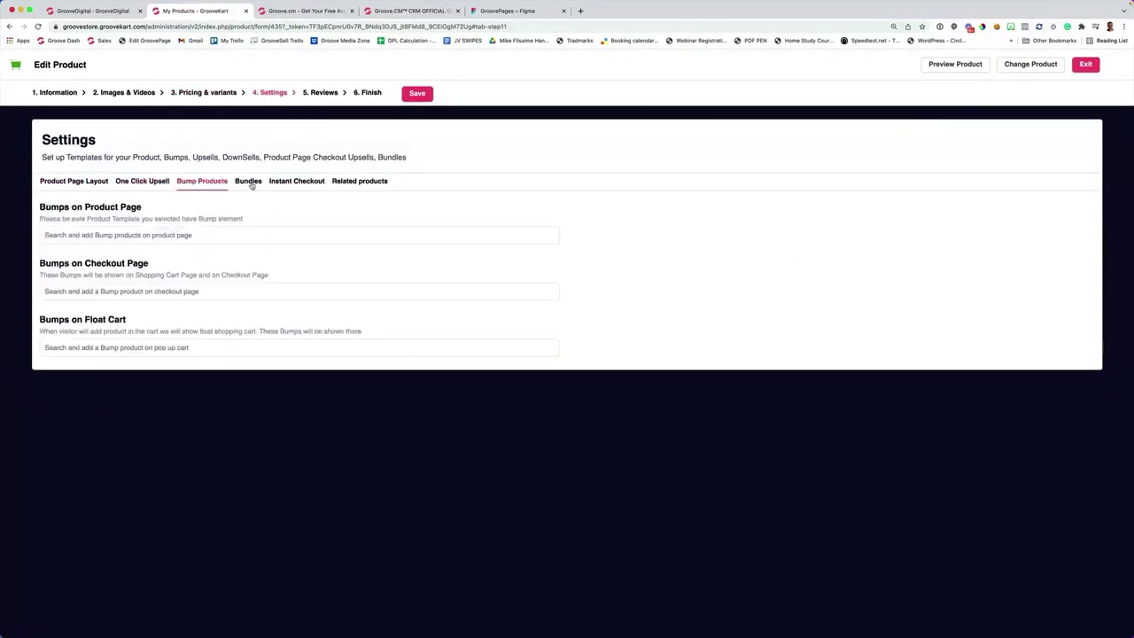
left_click(248, 183)
left_click(340, 99)
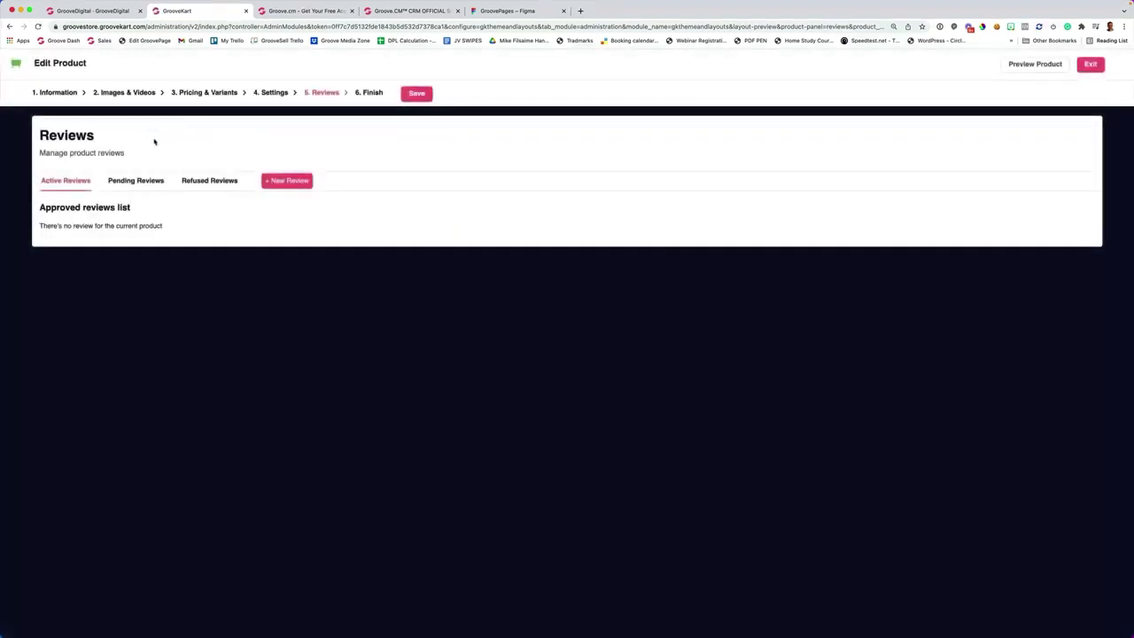
left_click(240, 176)
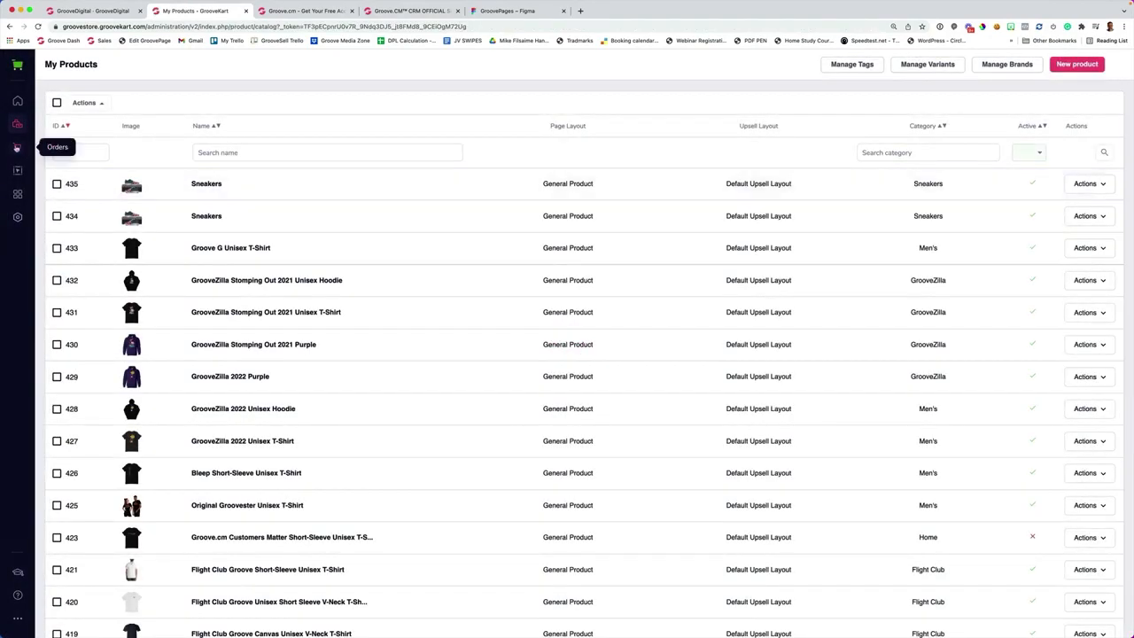
- Open the store's homepage in the Page Builder and inspect the style settings of the hero image and the mugs heading
left_click(17, 147)
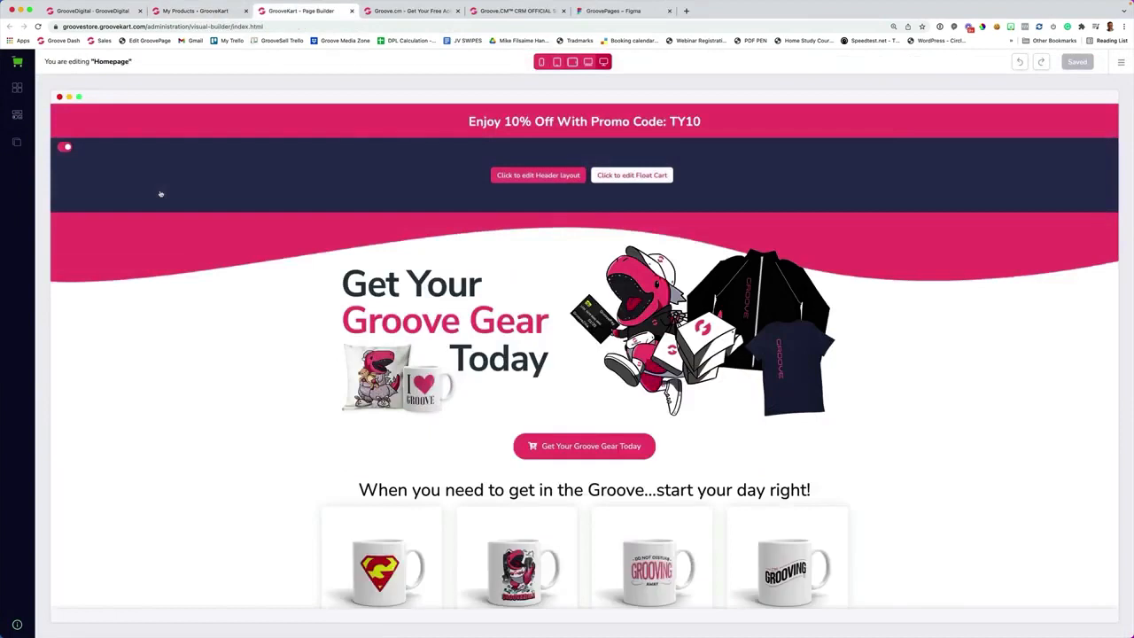
left_click(390, 292)
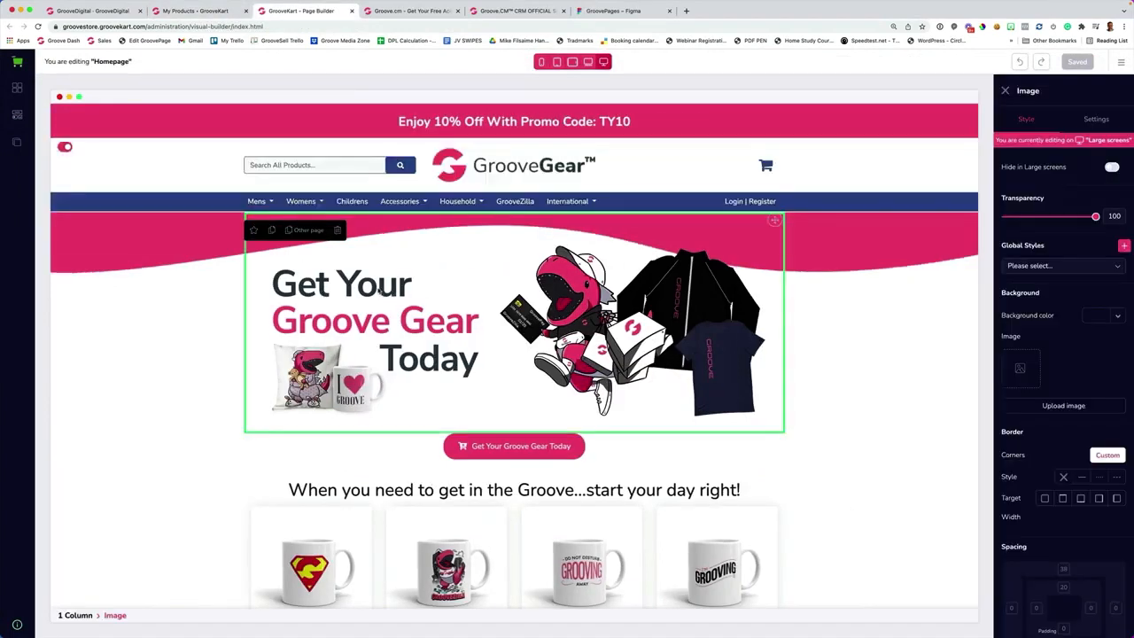
left_click(1005, 91)
scroll(225, 203, "down", 4)
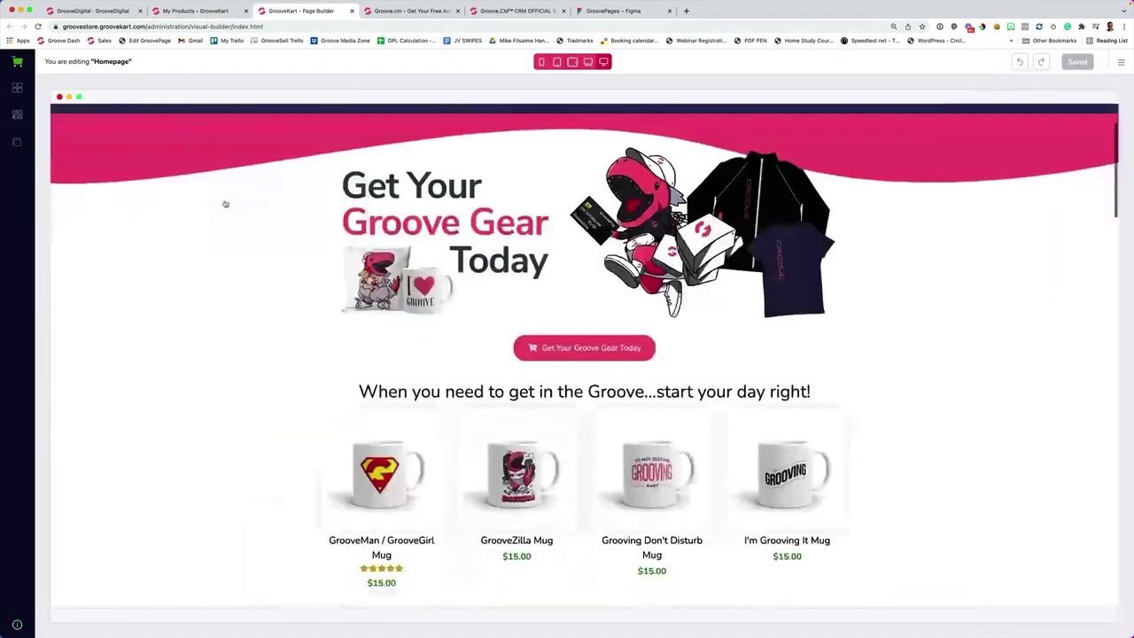
left_click(506, 185)
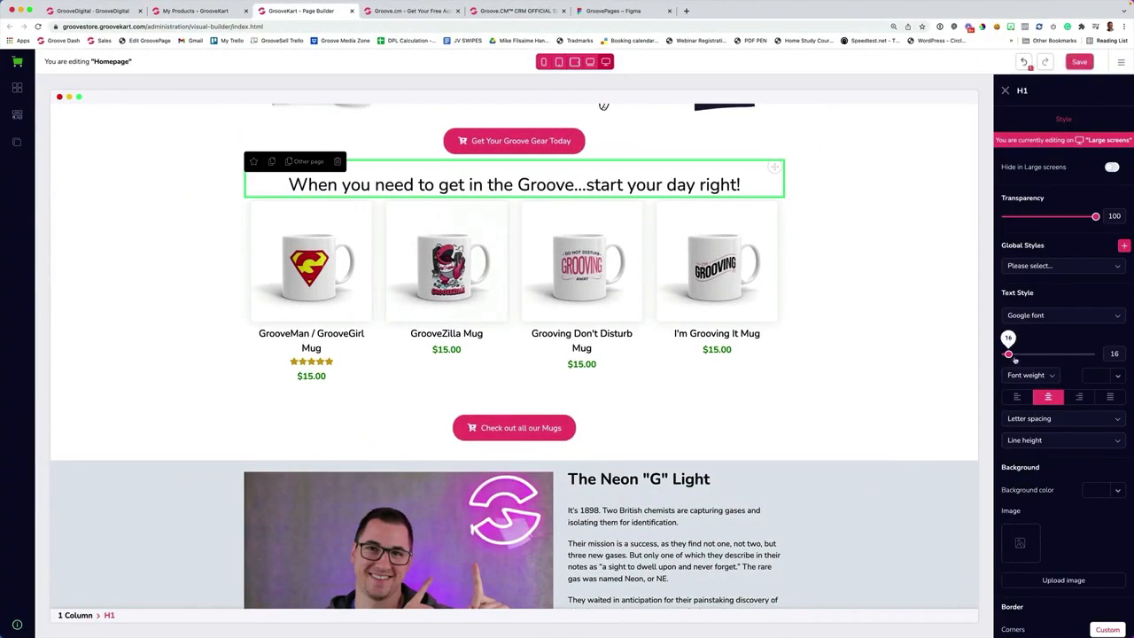
scroll(1012, 358, "down", 2)
scroll(145, 115, "down", 3)
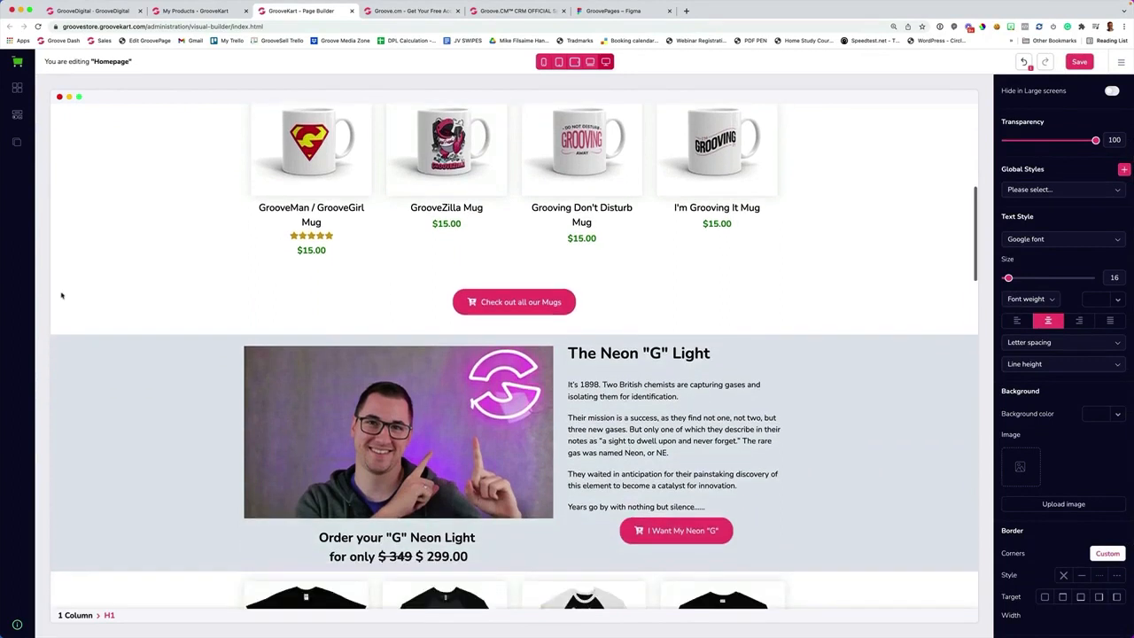
- Browse the Page Builder's ready-made blocks, including the Baby template blocks, and its element categories, including Text
left_click(17, 89)
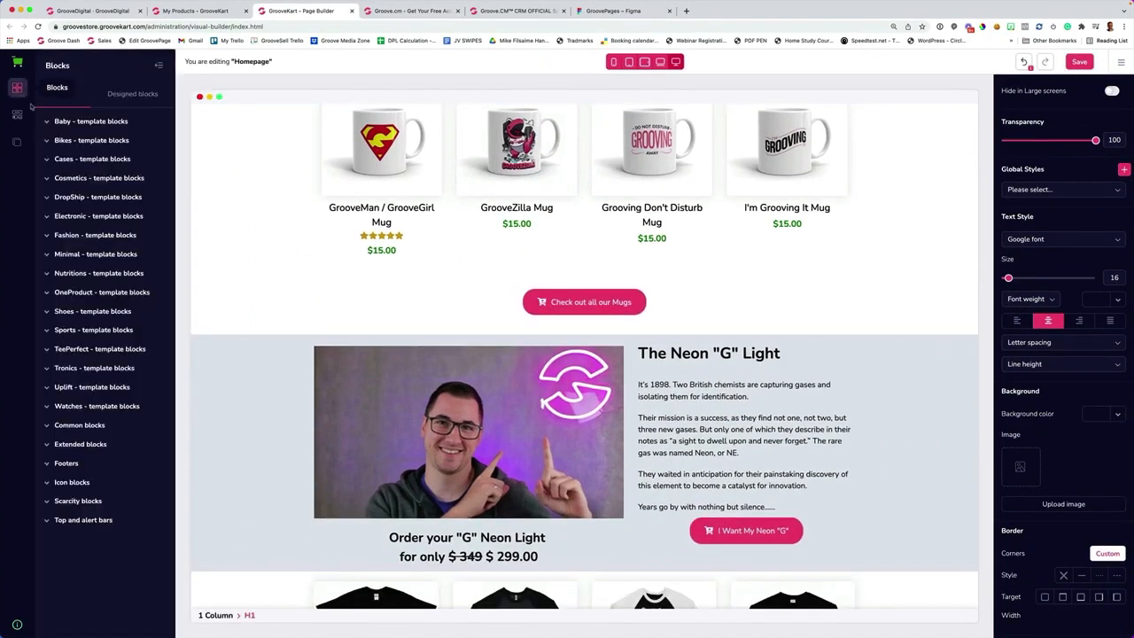
left_click(71, 123)
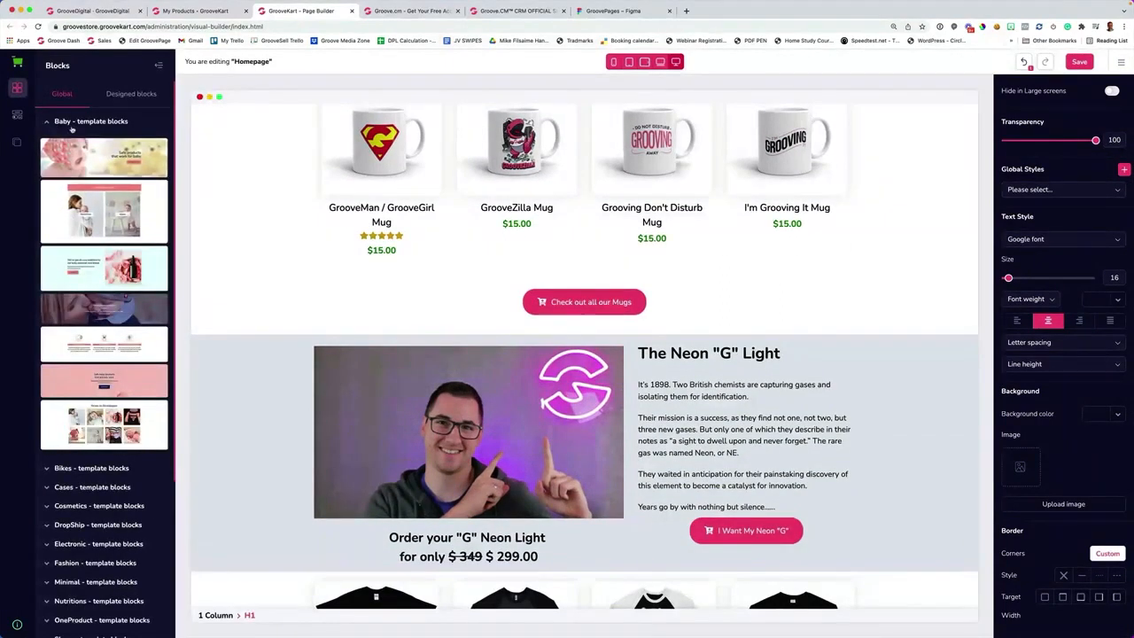
left_click(71, 123)
left_click(17, 115)
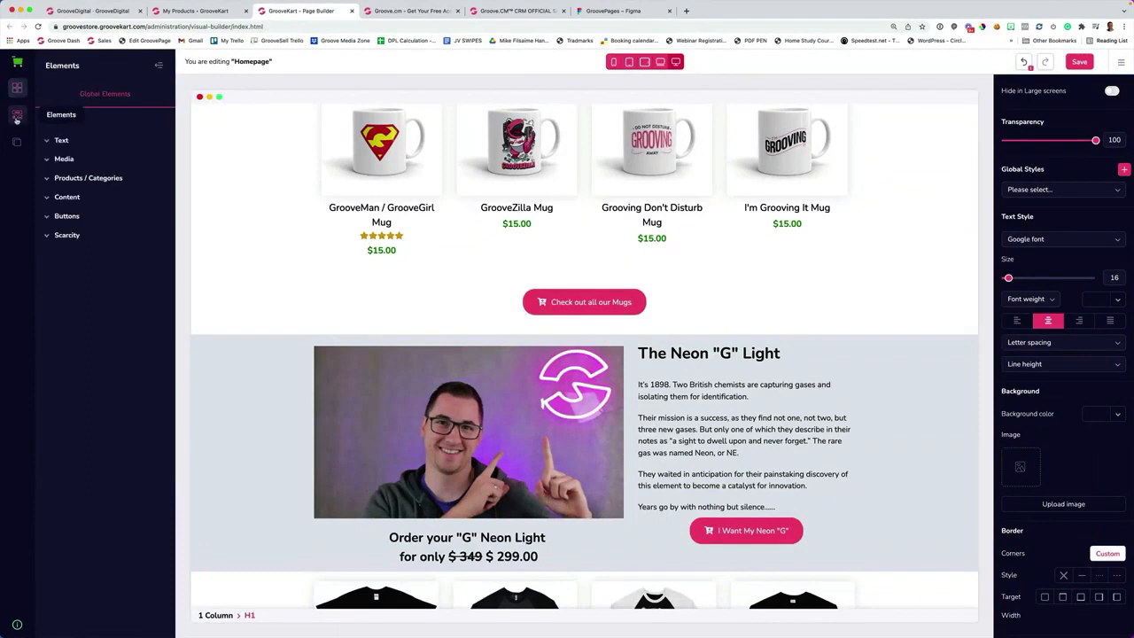
left_click(60, 147)
left_click(60, 142)
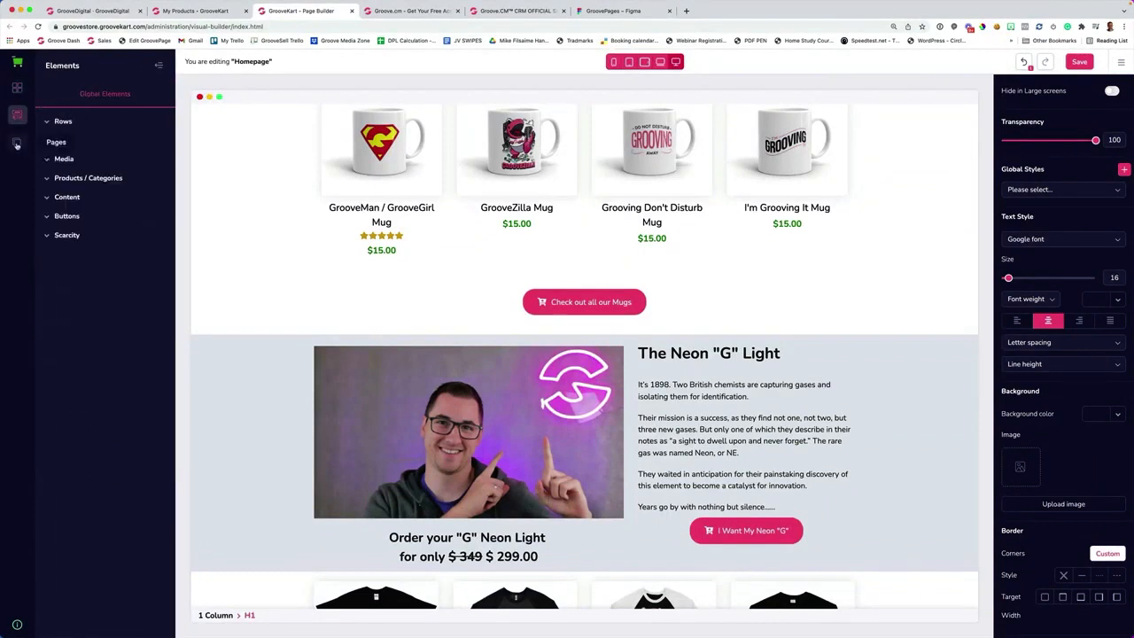
- Show the store's Category page in the builder, then open the General Product layout from the product page layouts
left_click(16, 142)
scroll(91, 257, "down", 3)
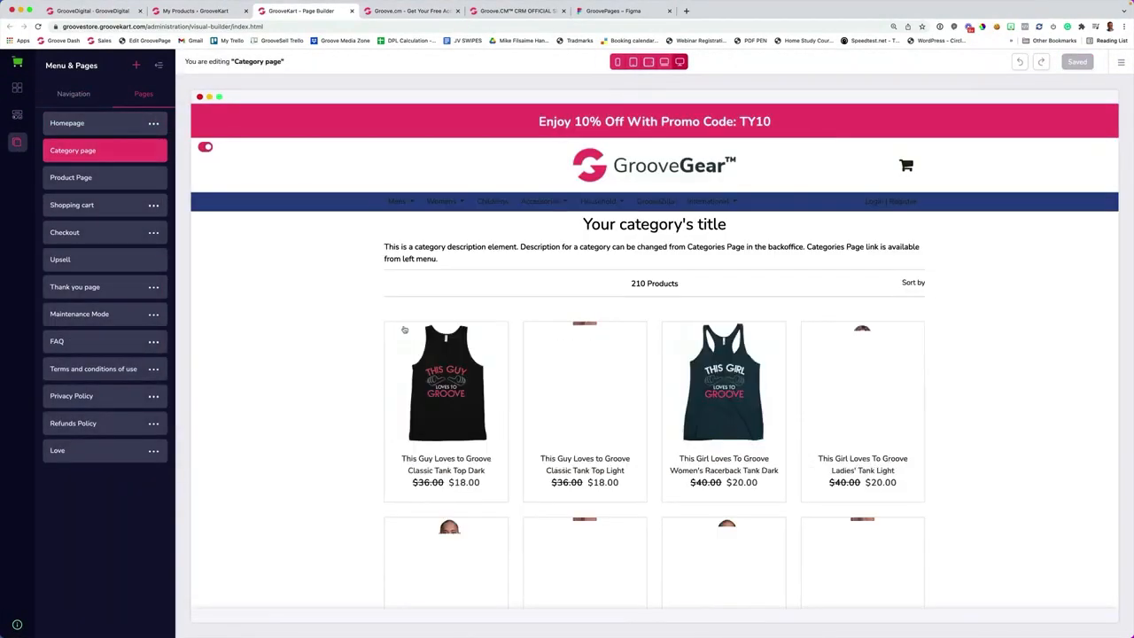
left_click(64, 179)
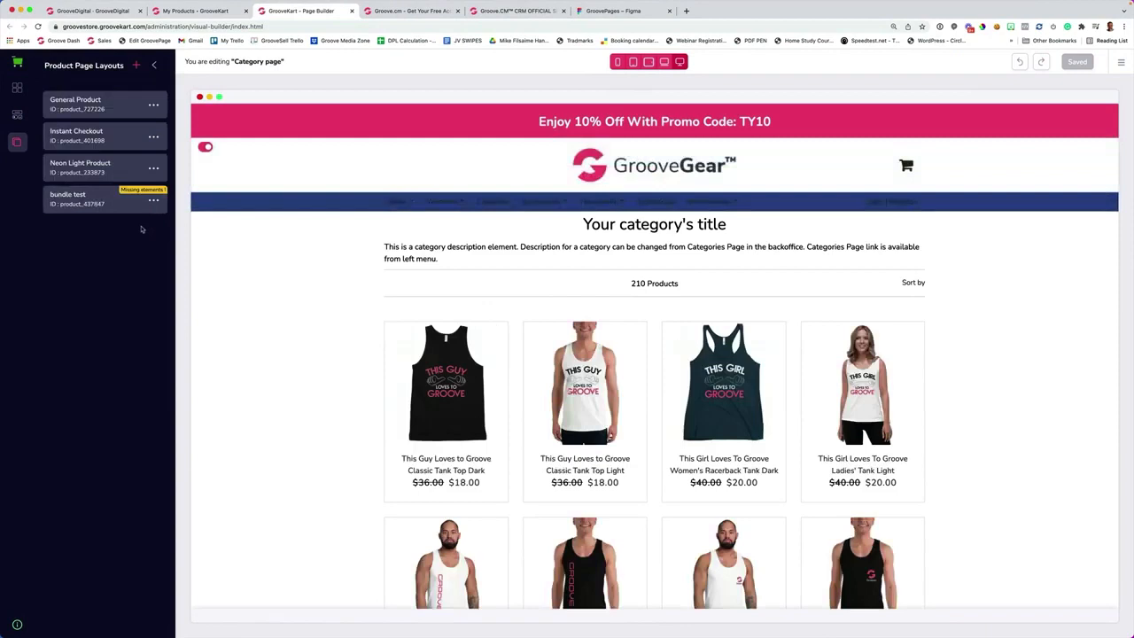
left_click(80, 103)
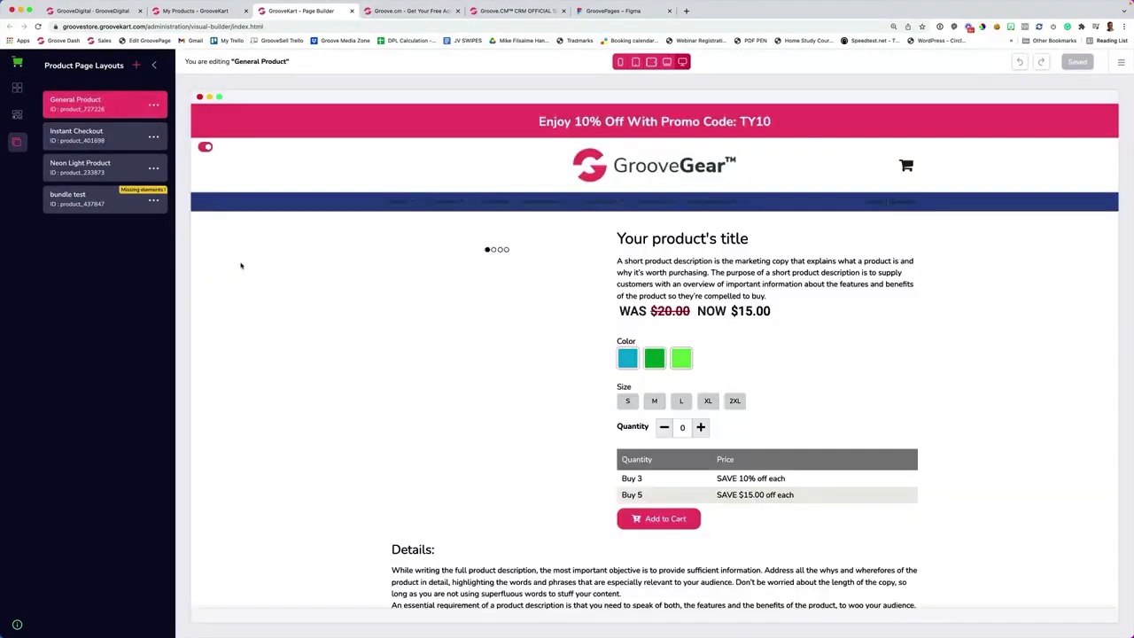
- Inspect the style settings of the short and long description elements in the General Product layout
left_click(676, 280)
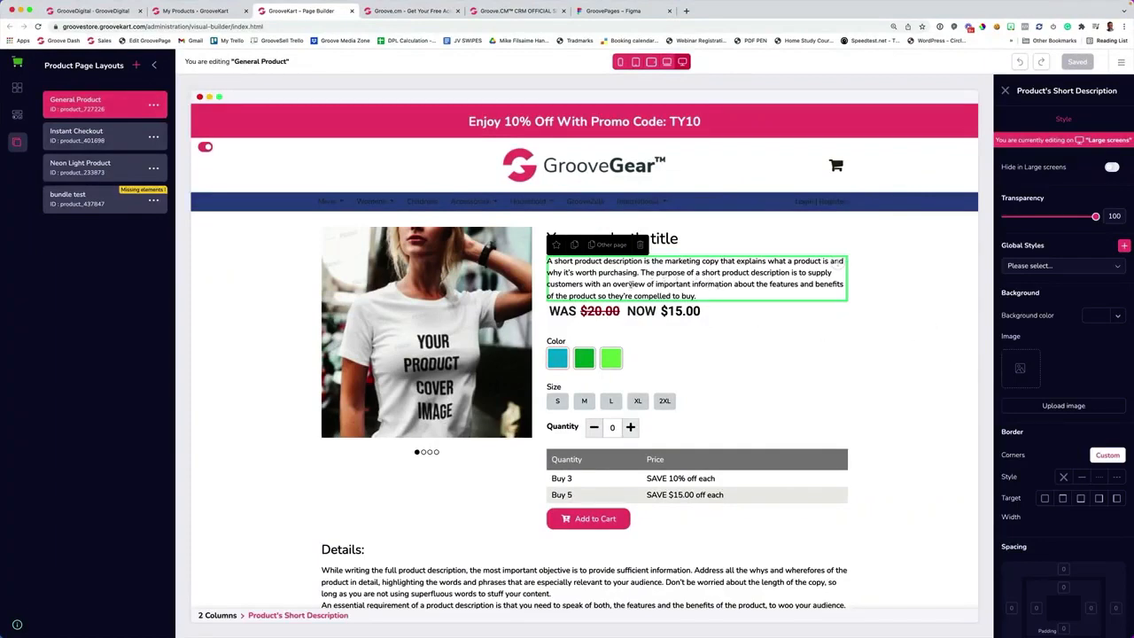
scroll(631, 284, "down", 6)
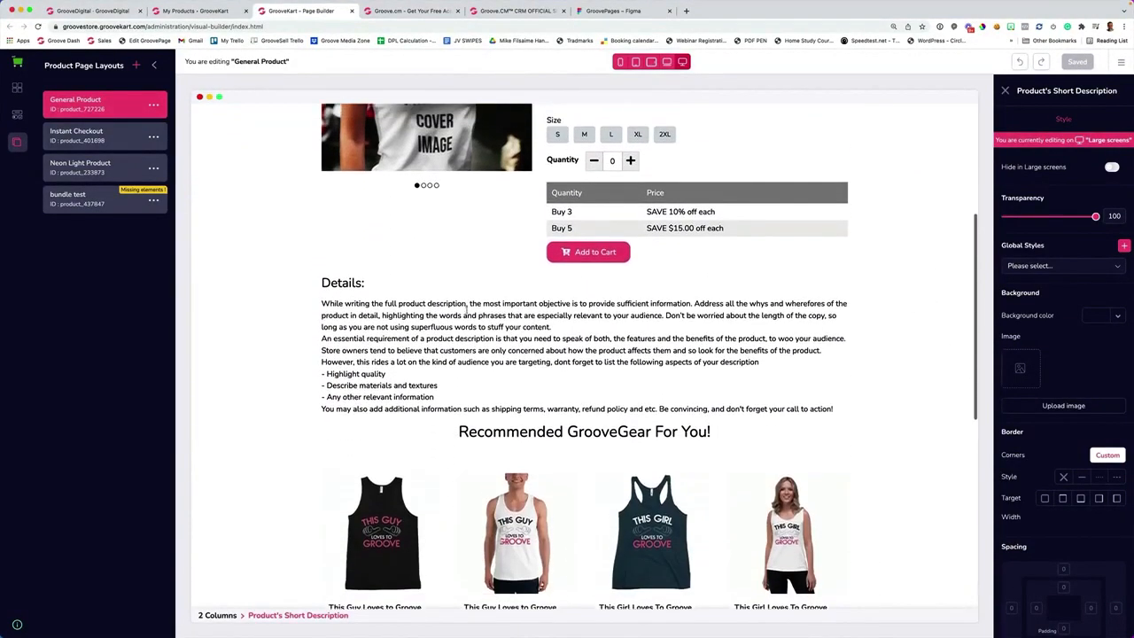
scroll(468, 310, "up", 1)
left_click(418, 342)
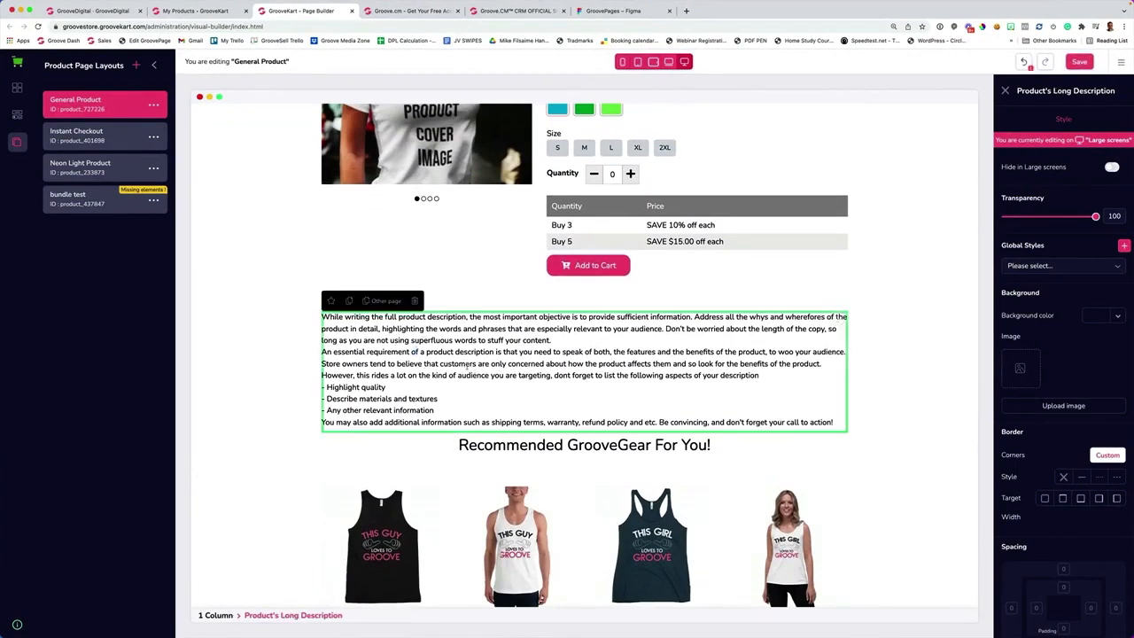
scroll(466, 369, "up", 6)
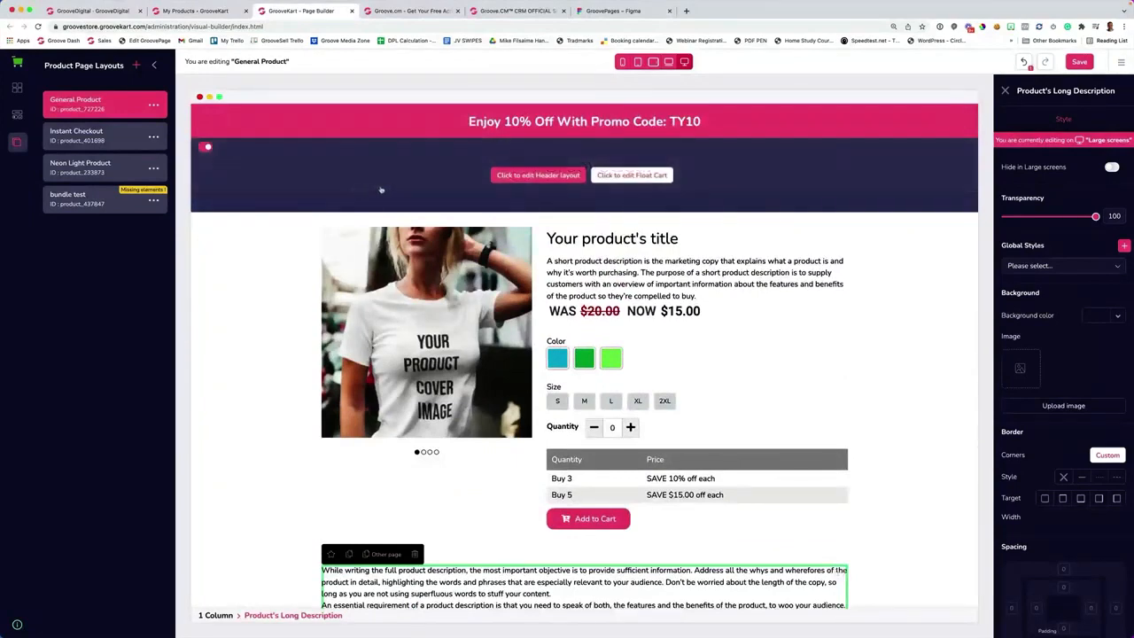
- Leave the Page Builder for the GrooveKart dashboard and open the Designer App from the store's apps
left_click(17, 86)
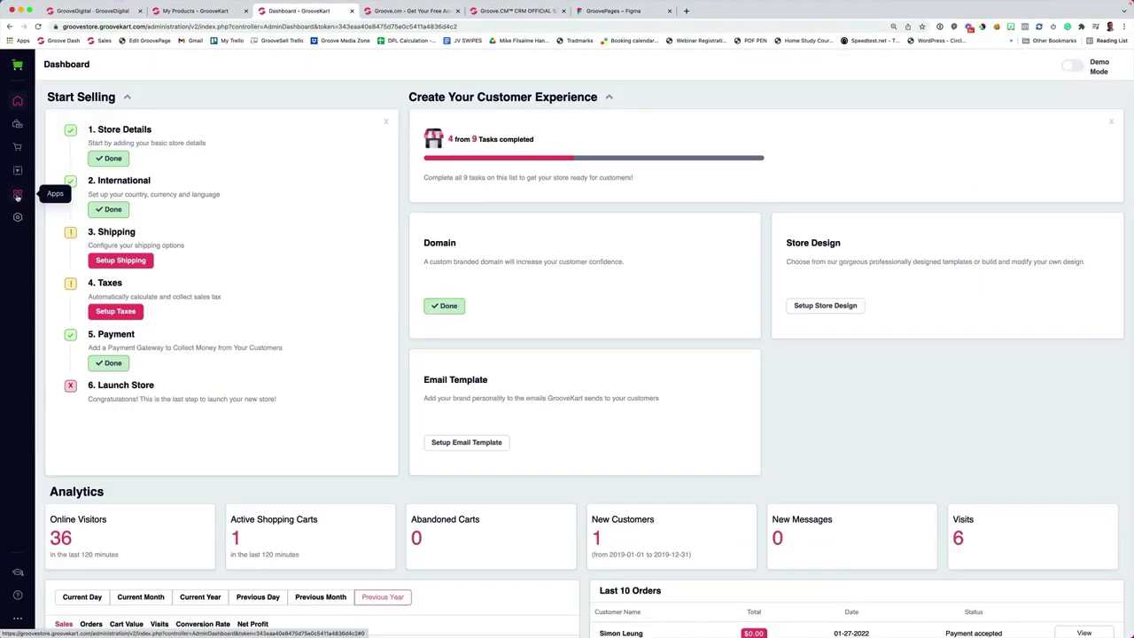
left_click(17, 195)
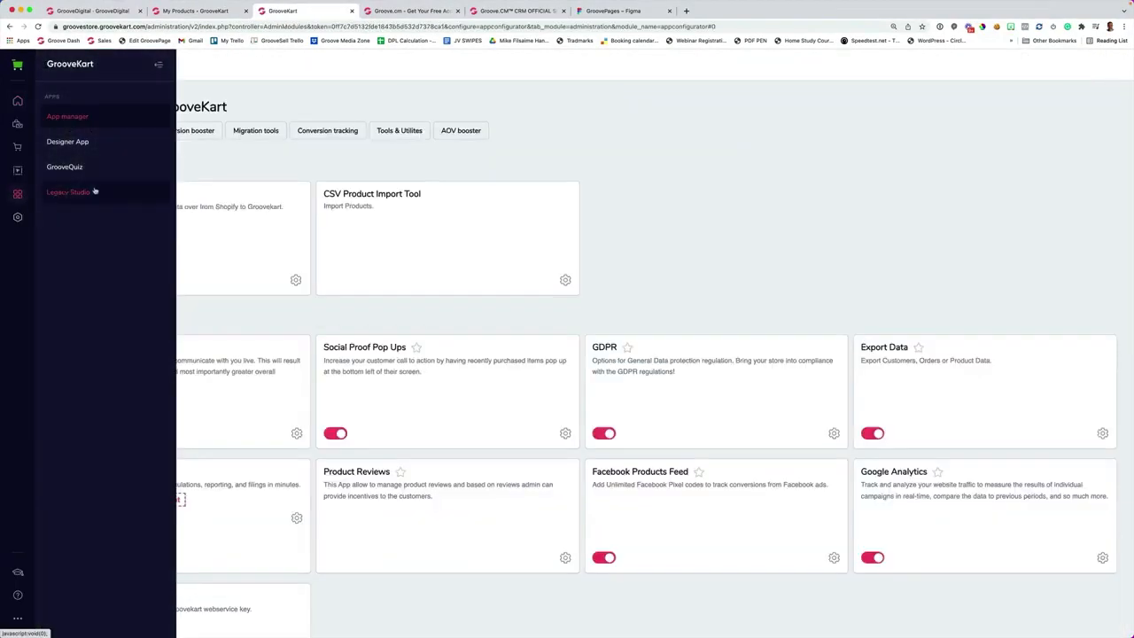
left_click(88, 143)
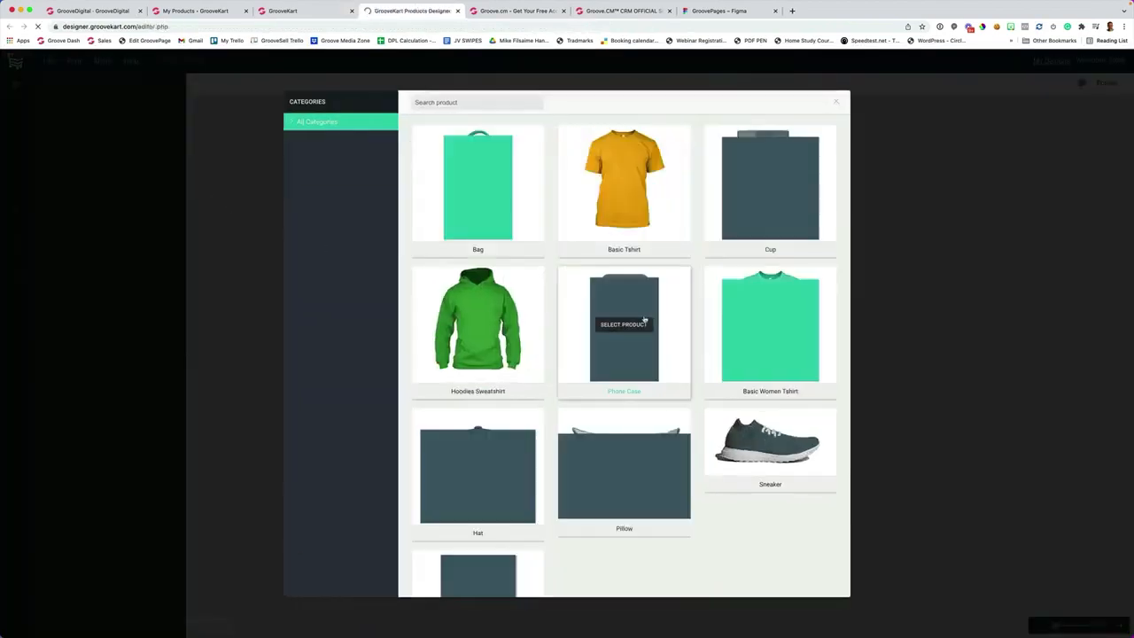
- Choose the Basic Tshirt product, set its colour to white, and check its back and front views
left_click(619, 187)
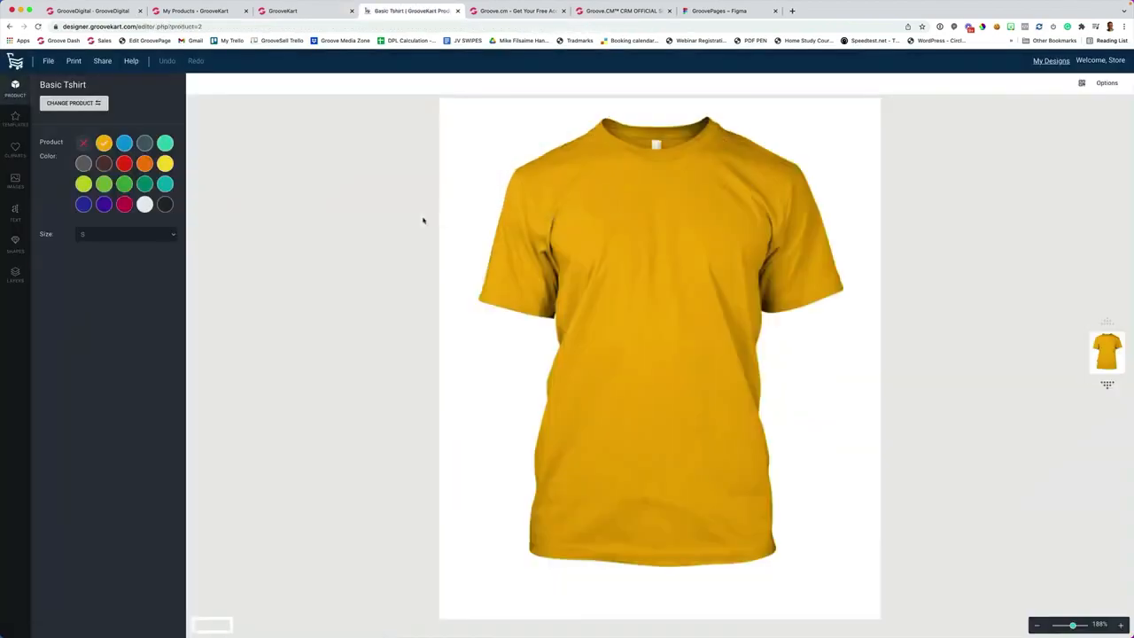
left_click(146, 207)
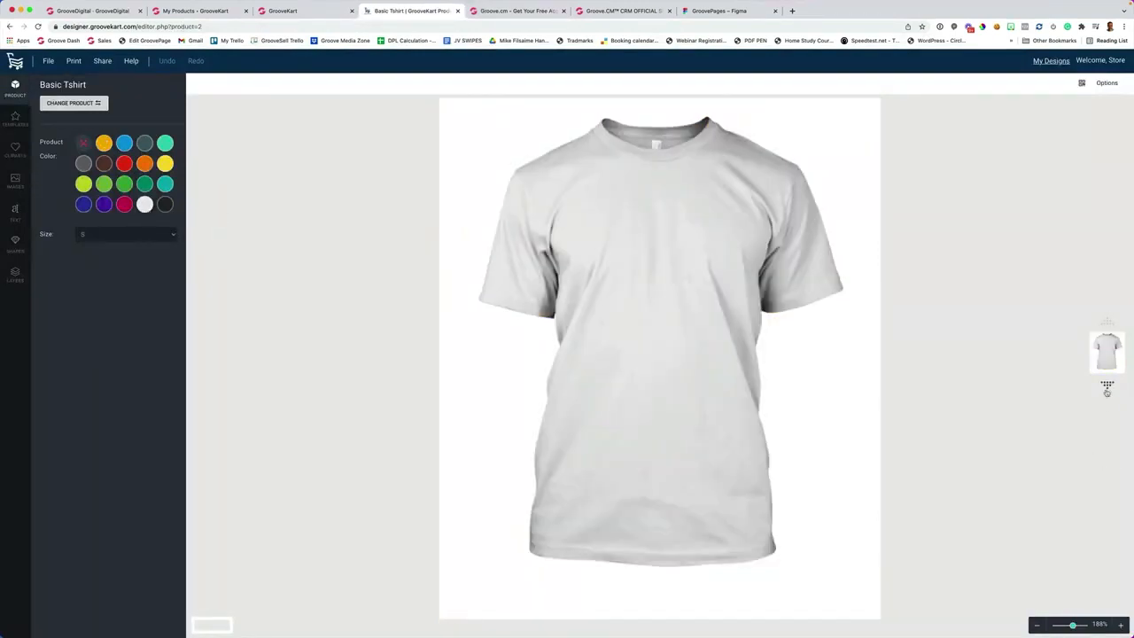
left_click(1107, 385)
left_click(1107, 322)
- Add the Zodiac template to the shirt front and move the whole design up onto the chest
left_click(16, 119)
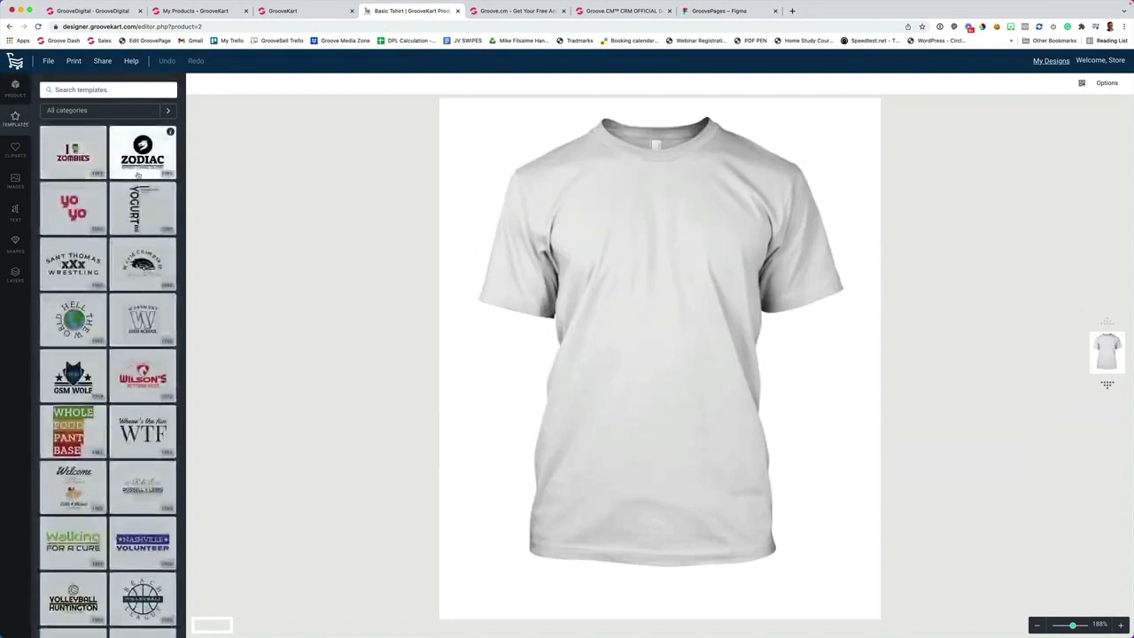
left_click(132, 155)
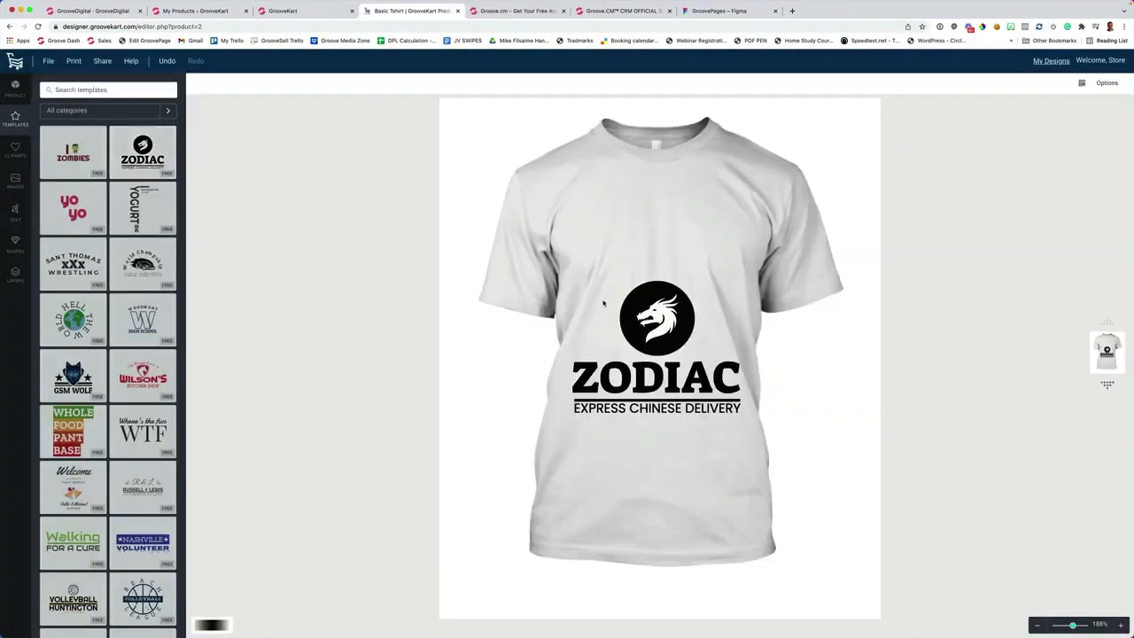
left_click_drag(661, 368, 663, 287)
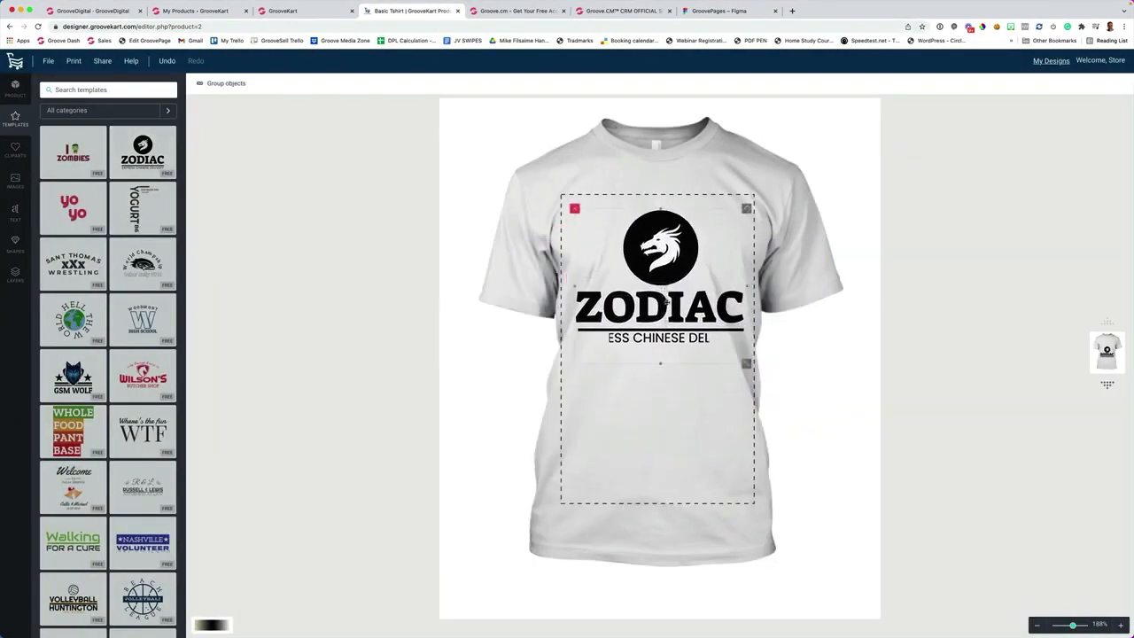
- Change the fill colour of the ZODIAC text to red
left_click(674, 393)
left_click(670, 316)
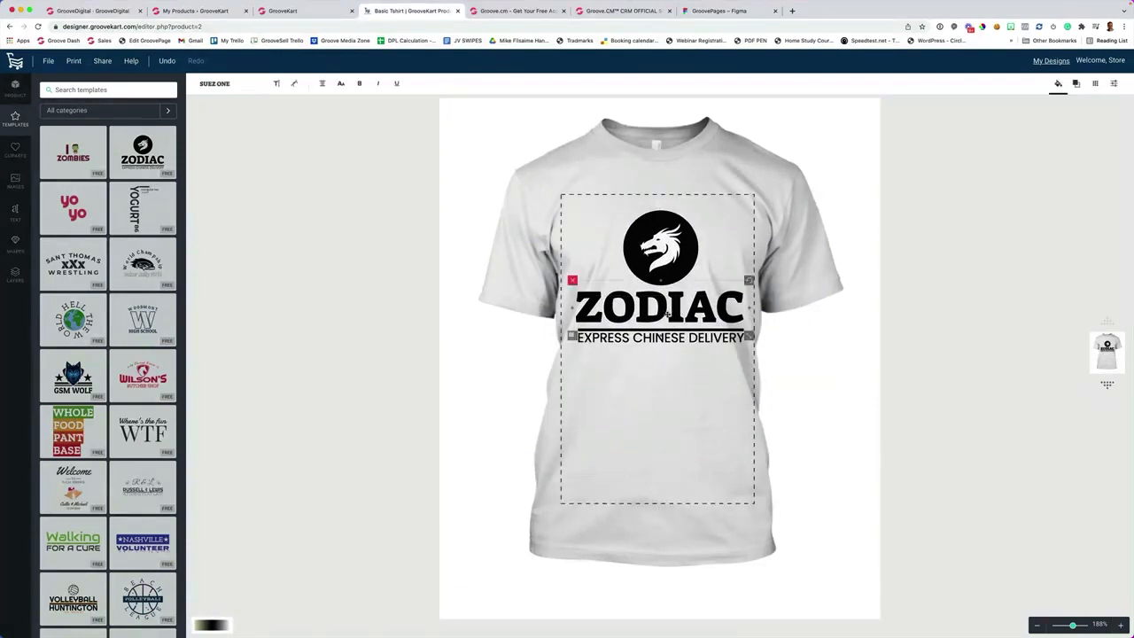
mouse_move(1074, 85)
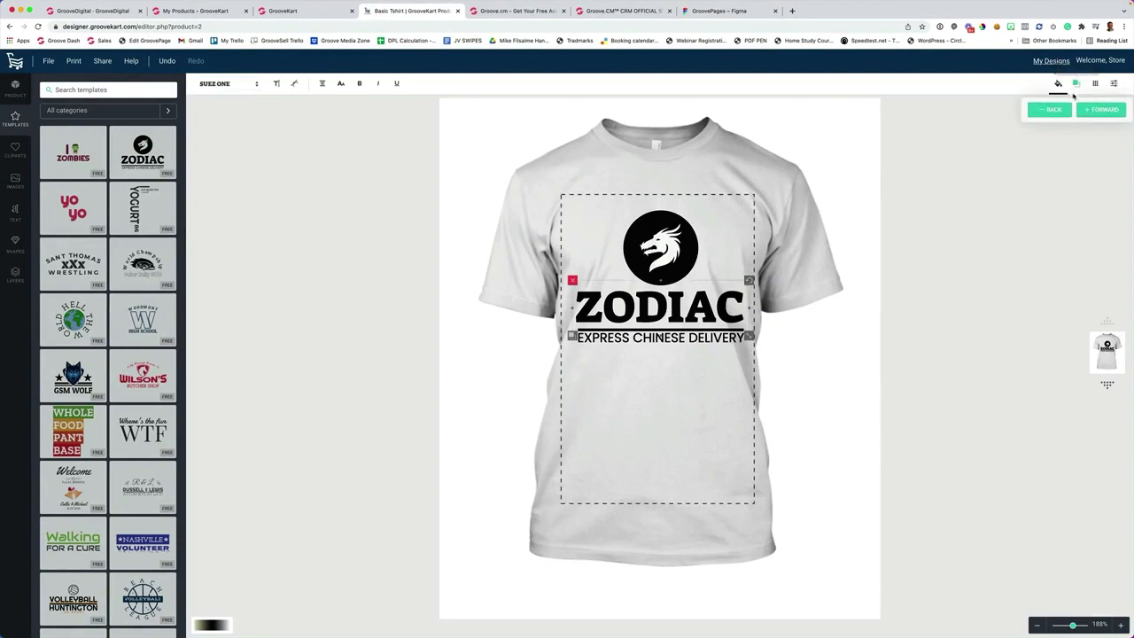
left_click(1055, 86)
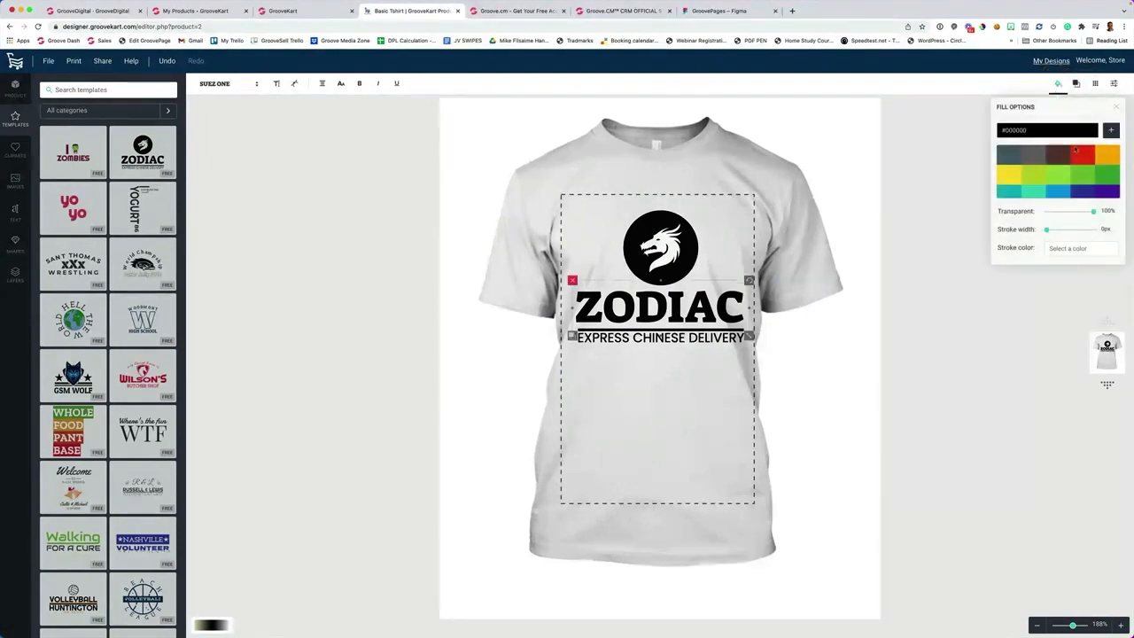
left_click(1083, 156)
left_click(853, 172)
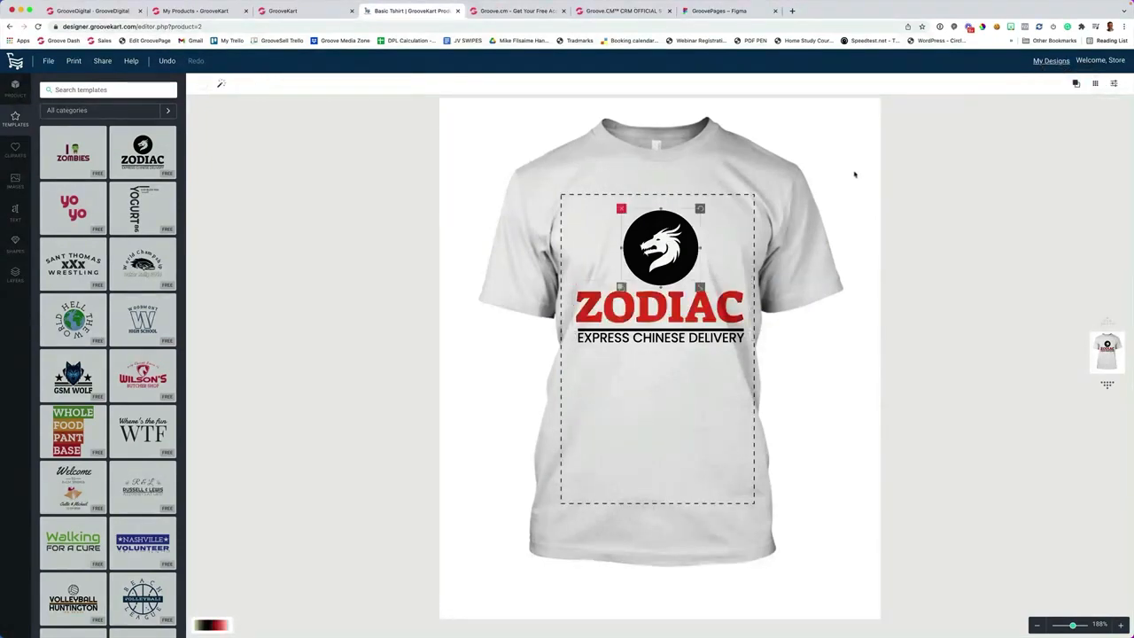
- Recolour the EXPRESS CHINESE DELIVERY tagline blue and scale it down slightly
left_click(660, 337)
scroll(1081, 187, "down", 1)
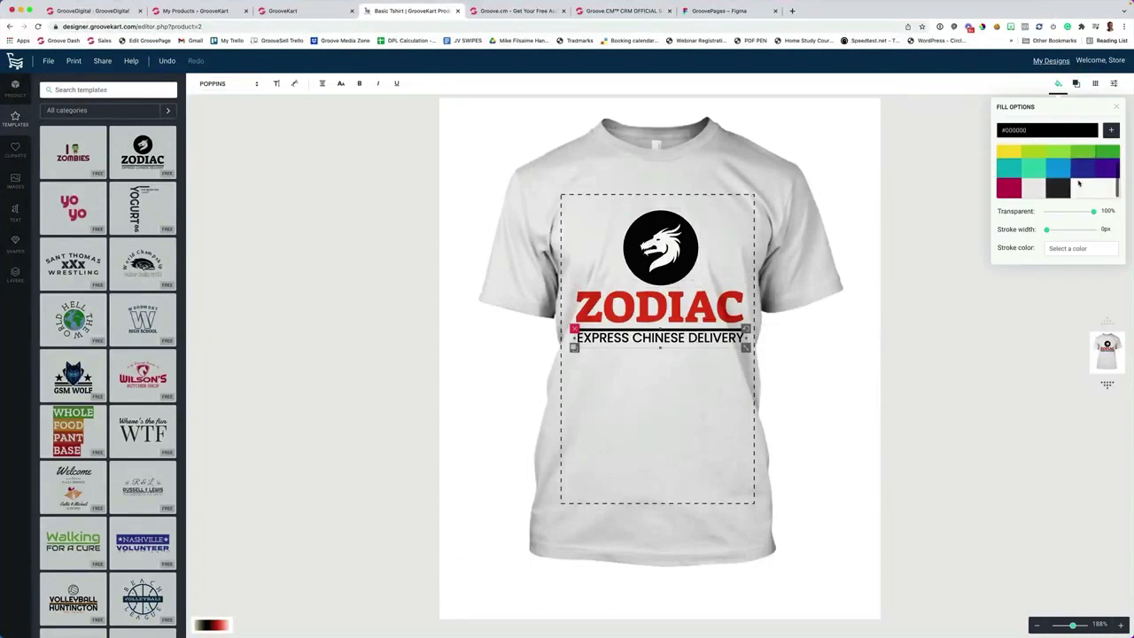
left_click(1060, 173)
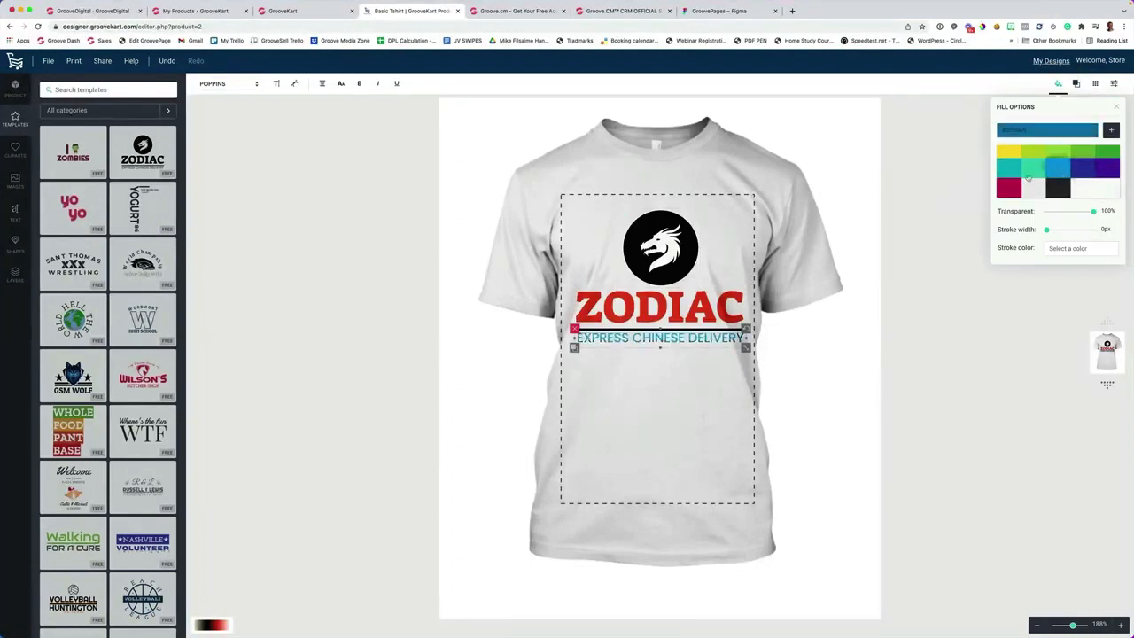
left_click(680, 381)
left_click(718, 343)
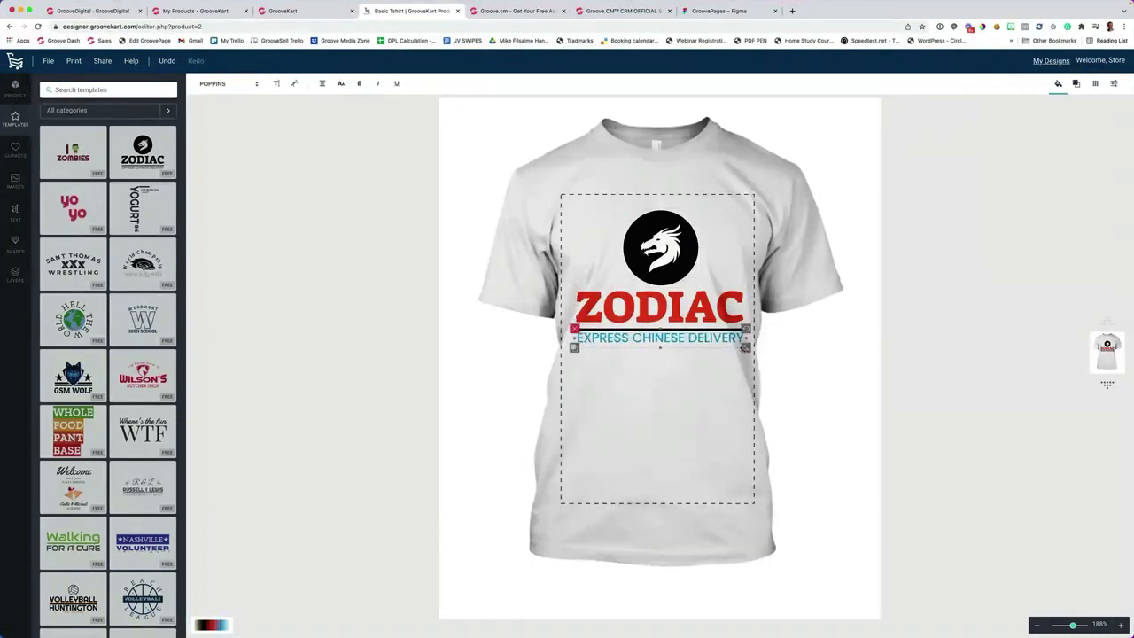
mouse_move(745, 347)
left_mouse_down()
mouse_move(774, 351)
mouse_move(733, 351)
left_mouse_up()
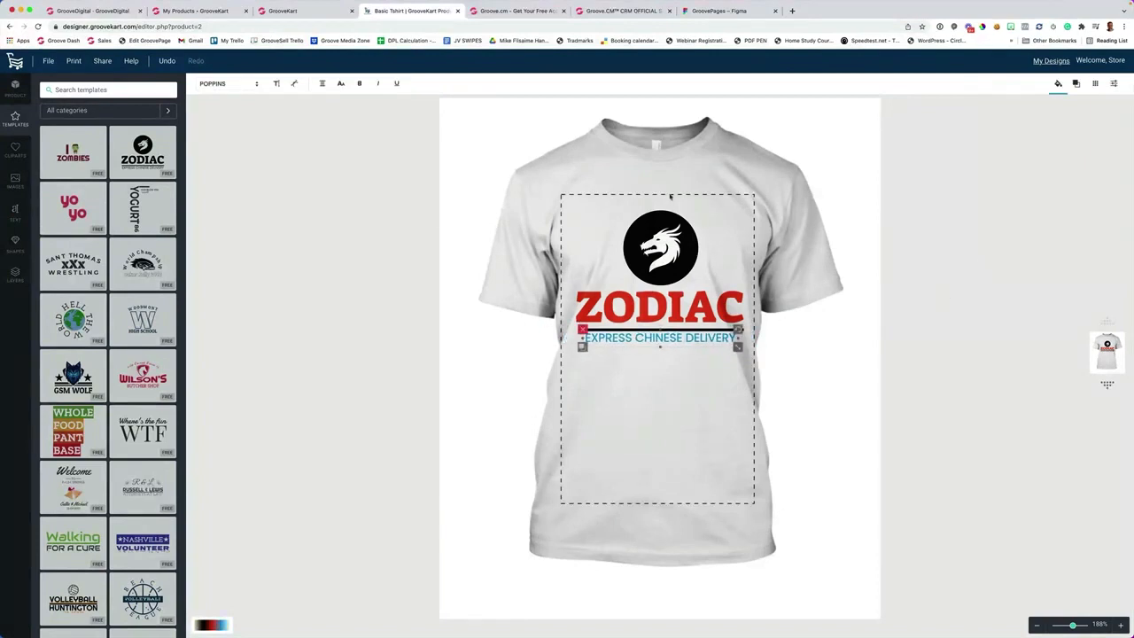
- Search the design templates for "military" and deselect the tagline on the shirt
left_click(89, 89)
type("m")
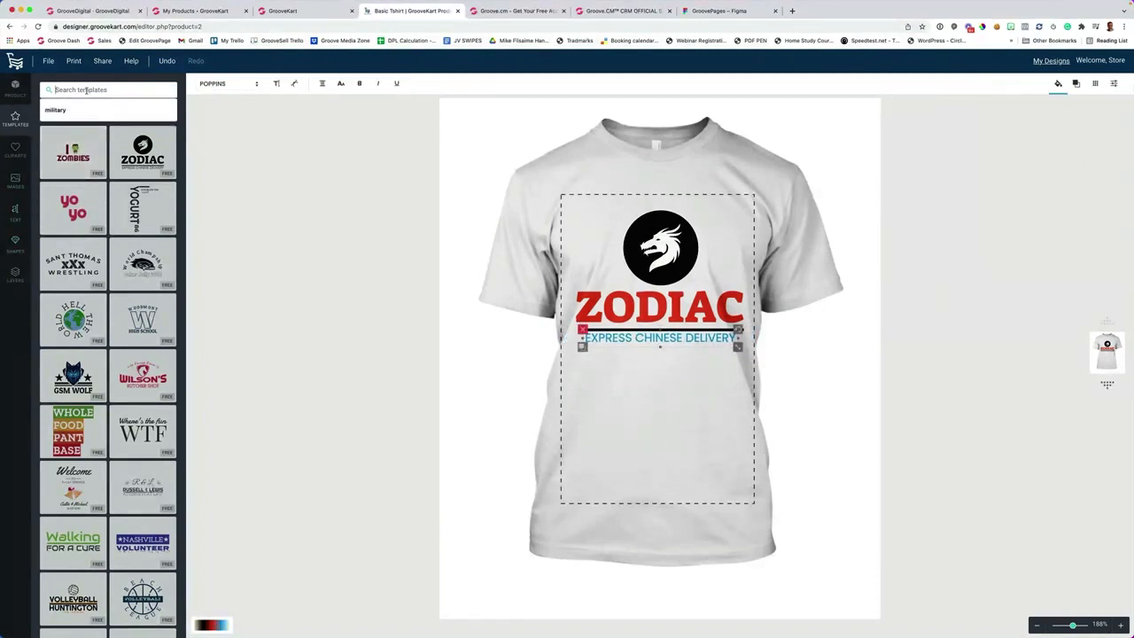
type("ilitary")
key("Return")
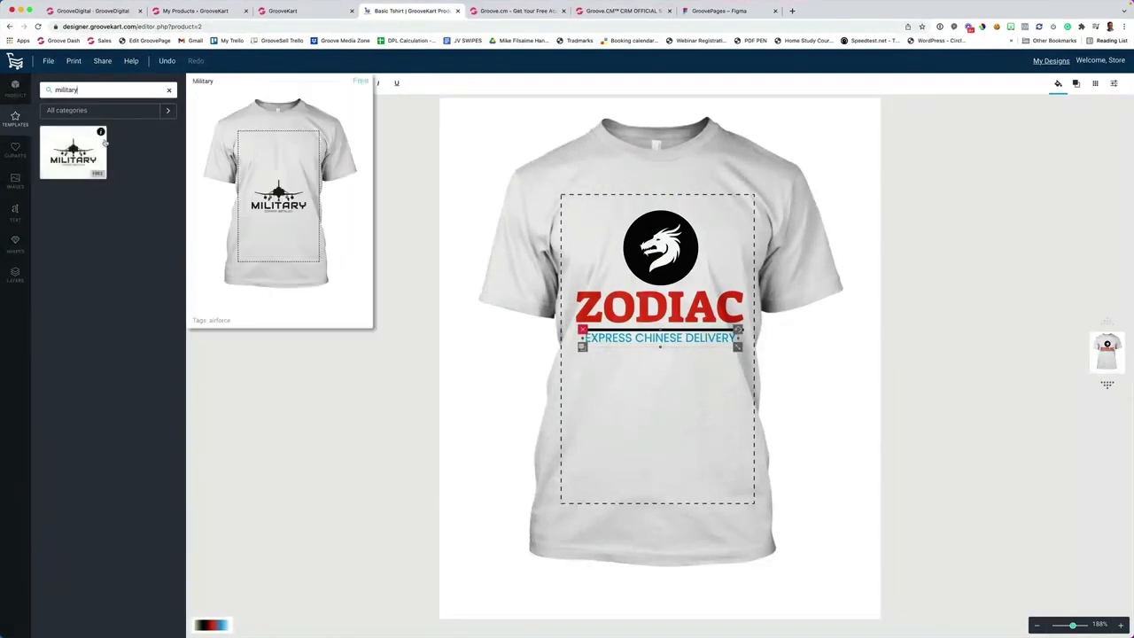
left_click(592, 236)
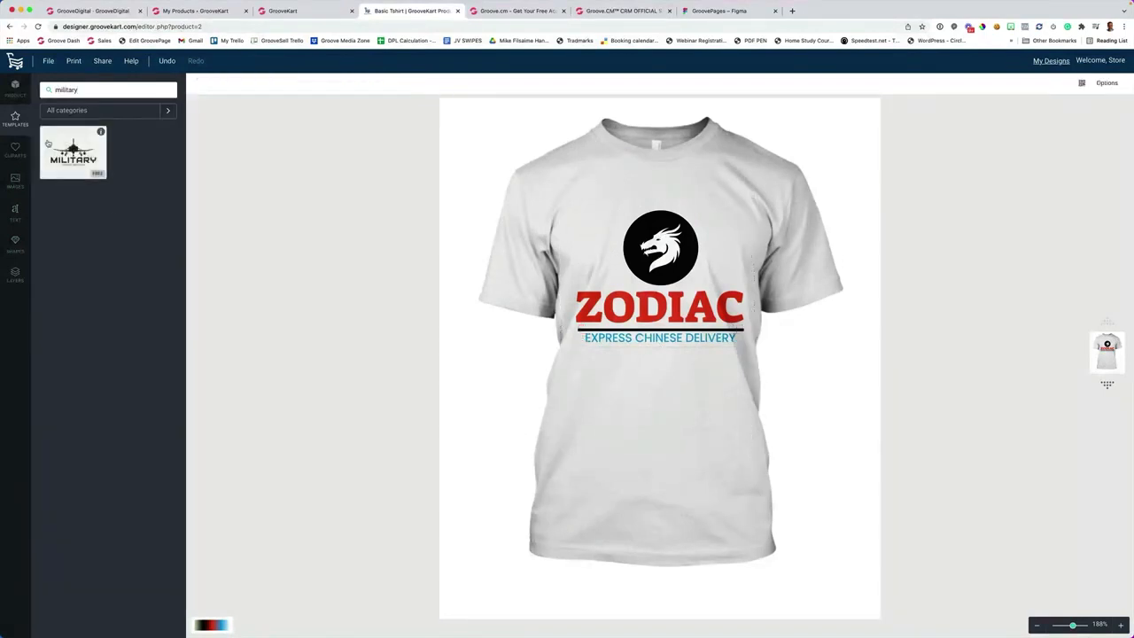
- Add the Military template to the back of the shirt and move the whole design to the upper back
left_click(1106, 383)
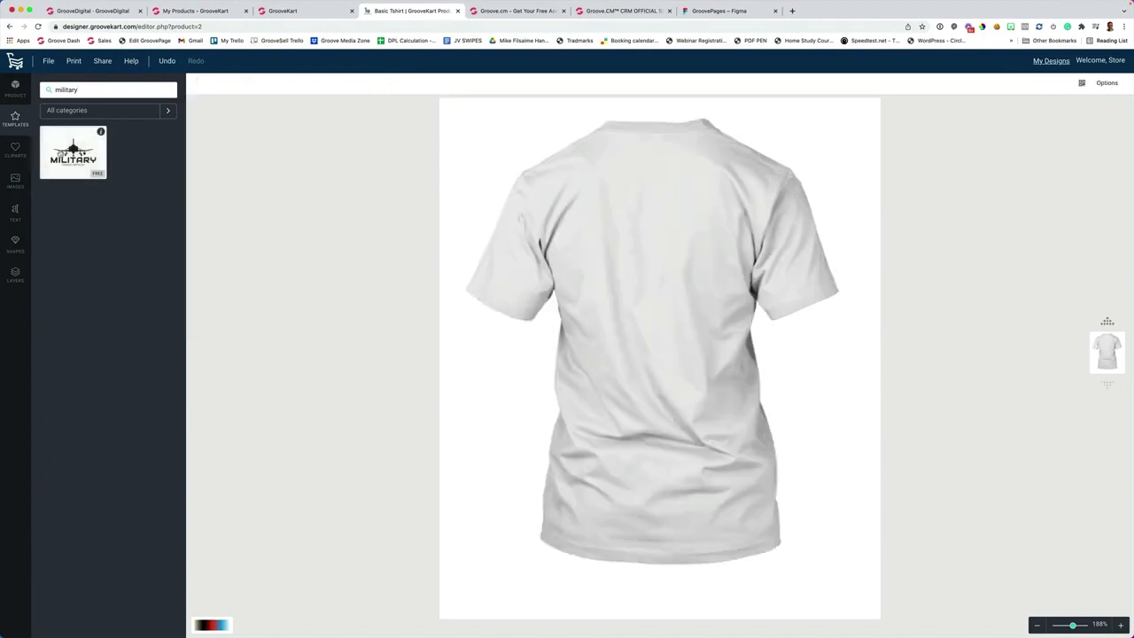
left_click(73, 152)
left_click_drag(459, 271, 868, 462)
left_click_drag(676, 380, 682, 279)
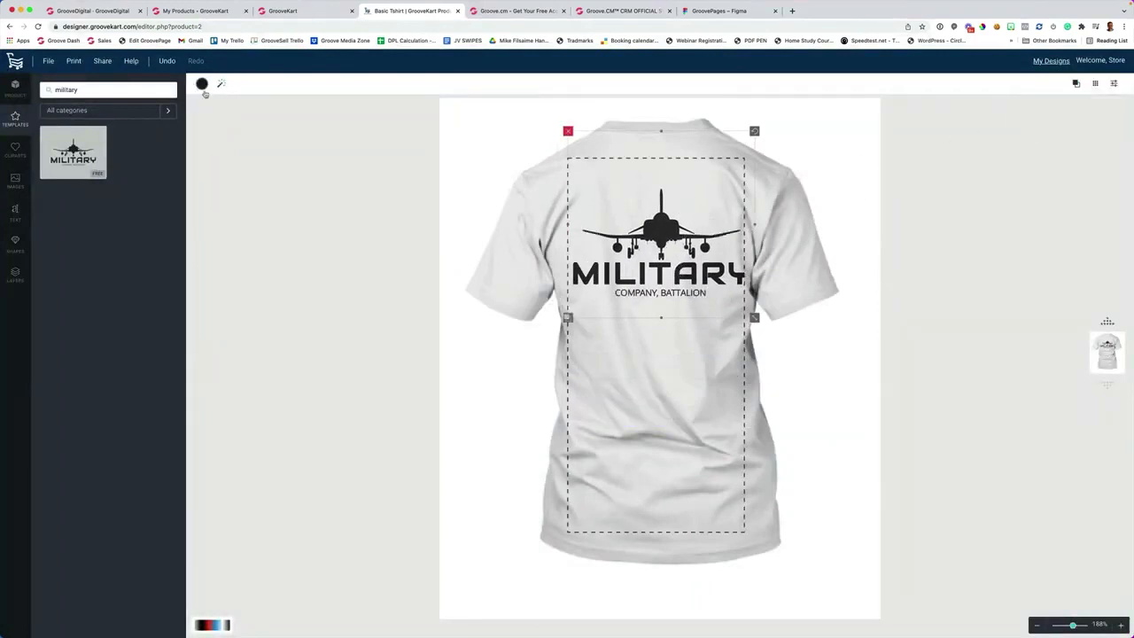
- Recolour the fighter jet graphic in the Military design red
left_click(202, 84)
left_click(277, 156)
left_click(388, 265)
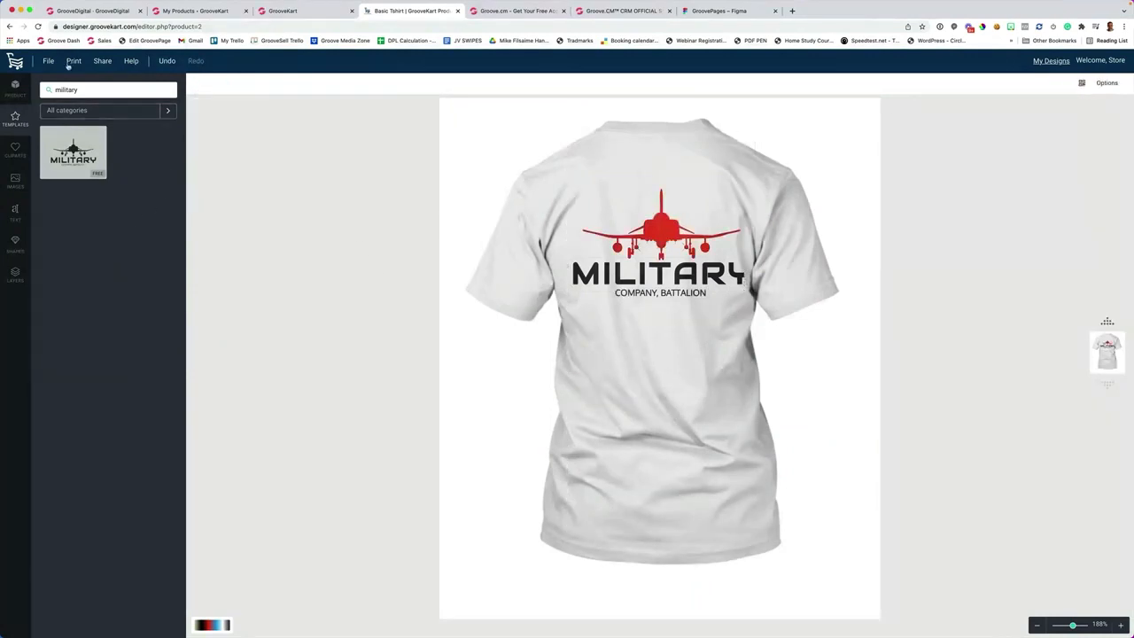
- Download the back design as an A4 portrait PNG without the shirt base, view the file, and close the print settings
left_click(74, 61)
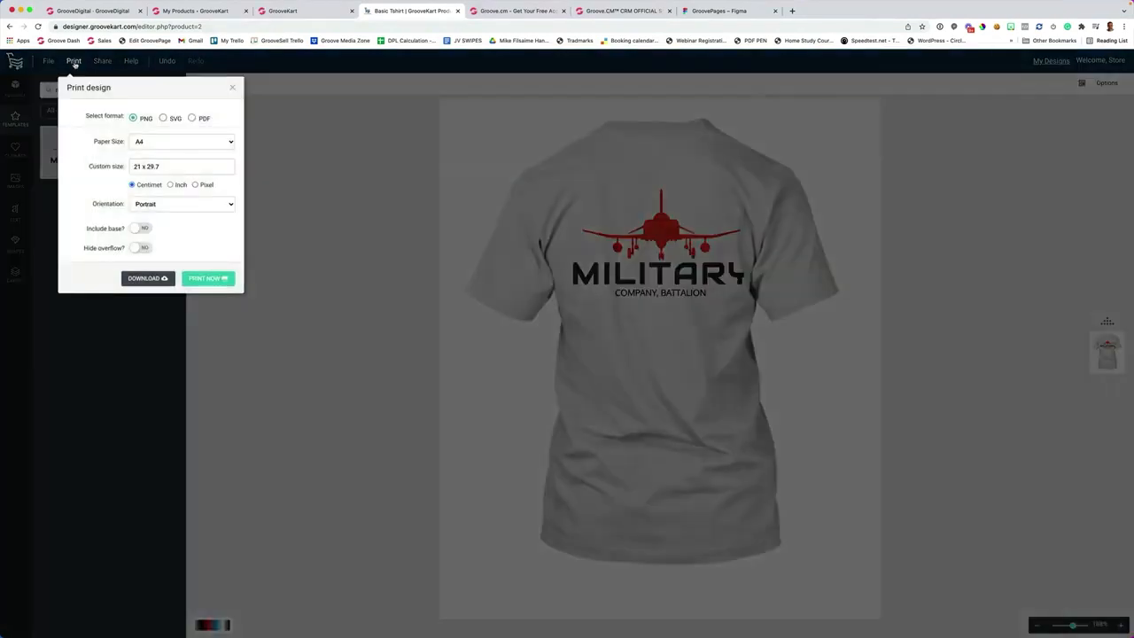
left_click(144, 231)
left_click(145, 233)
left_click(149, 278)
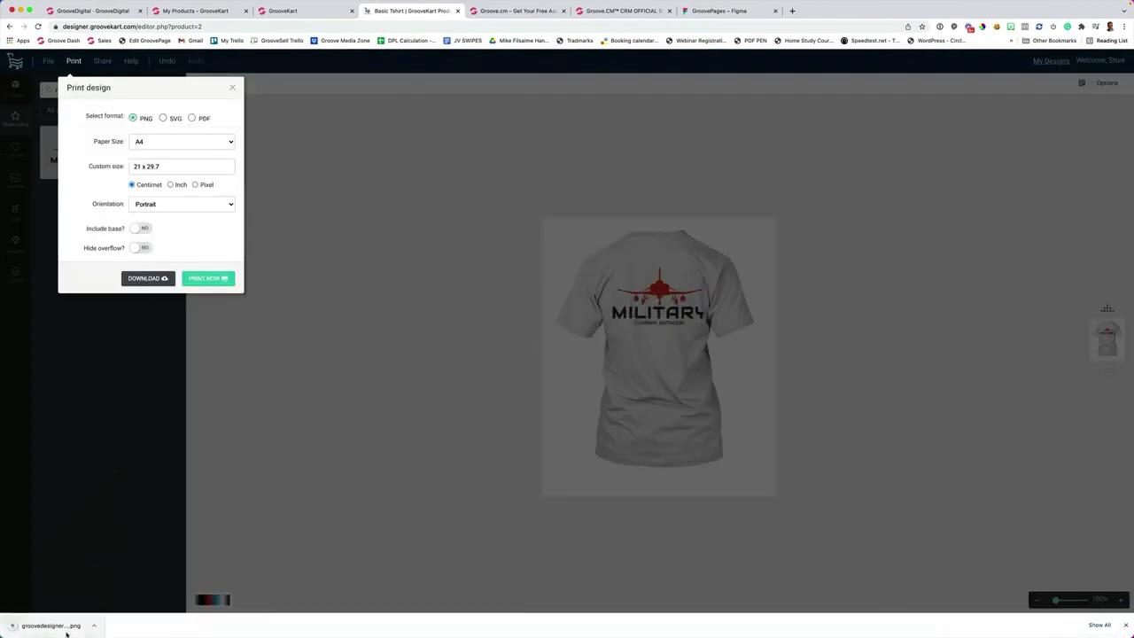
left_click(67, 627)
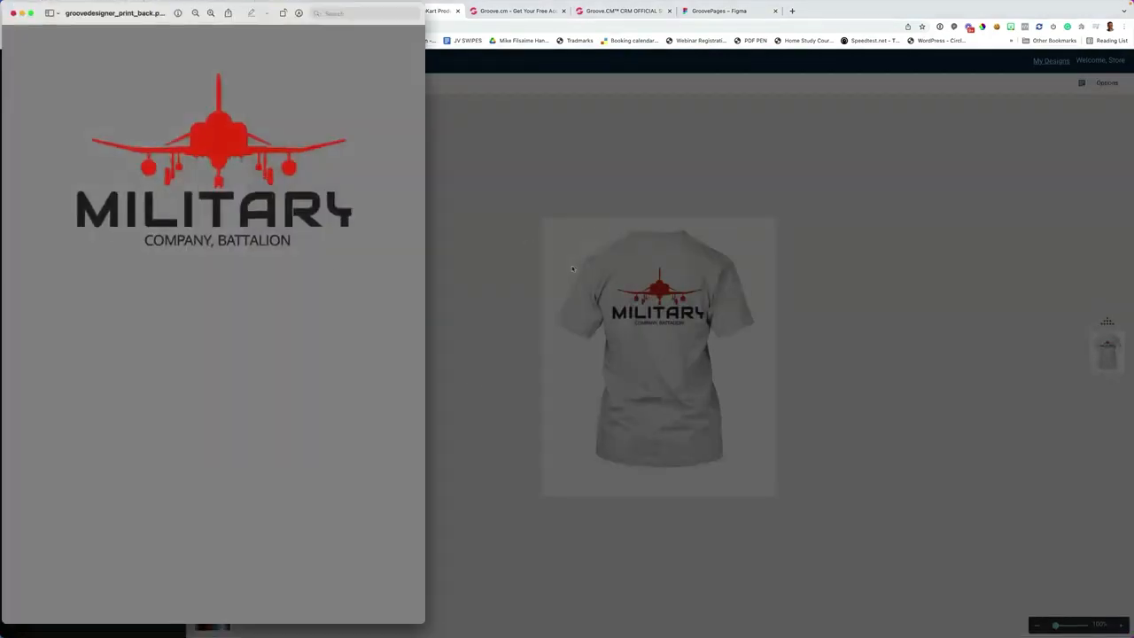
left_click(12, 13)
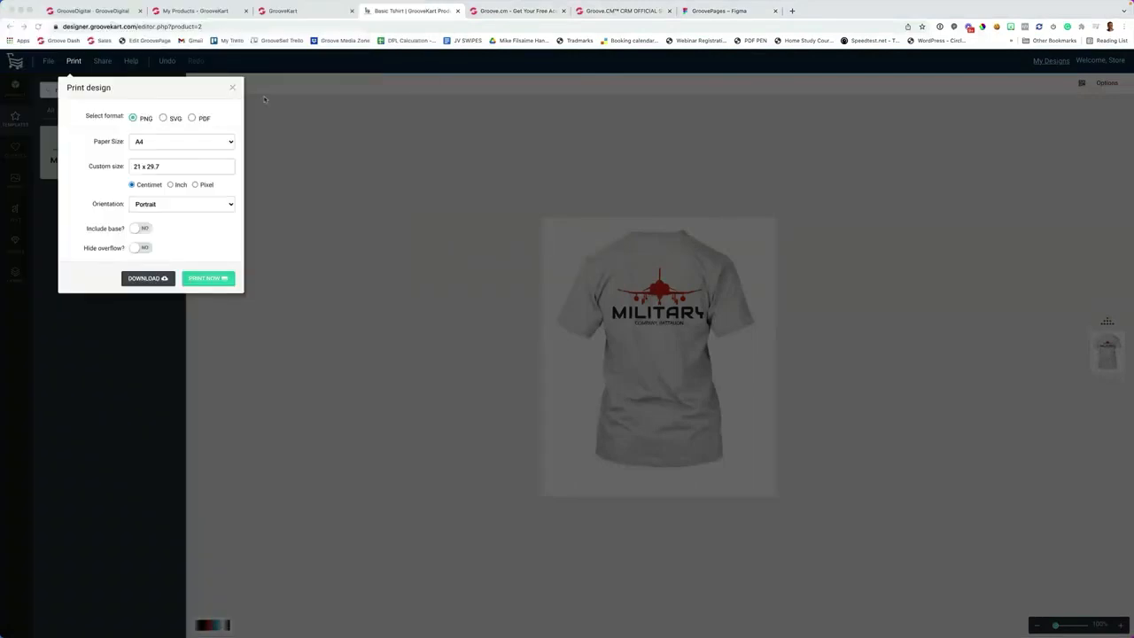
left_click(230, 88)
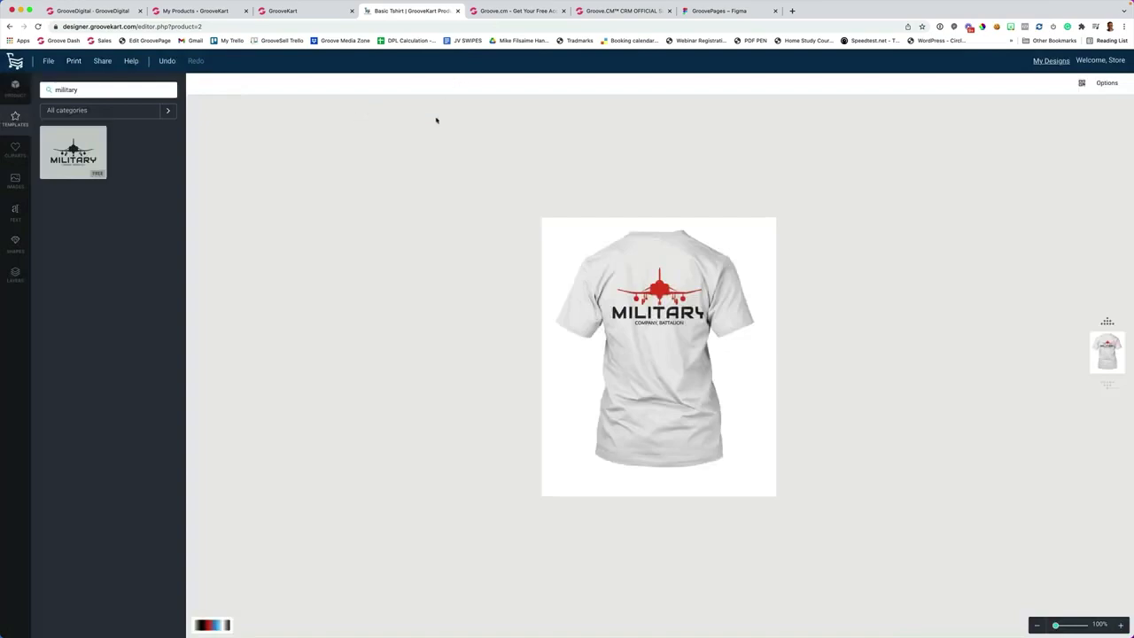
- Leave the Designer App for the main Groove dashboard and open the custom domain list in the account settings
left_click(296, 12)
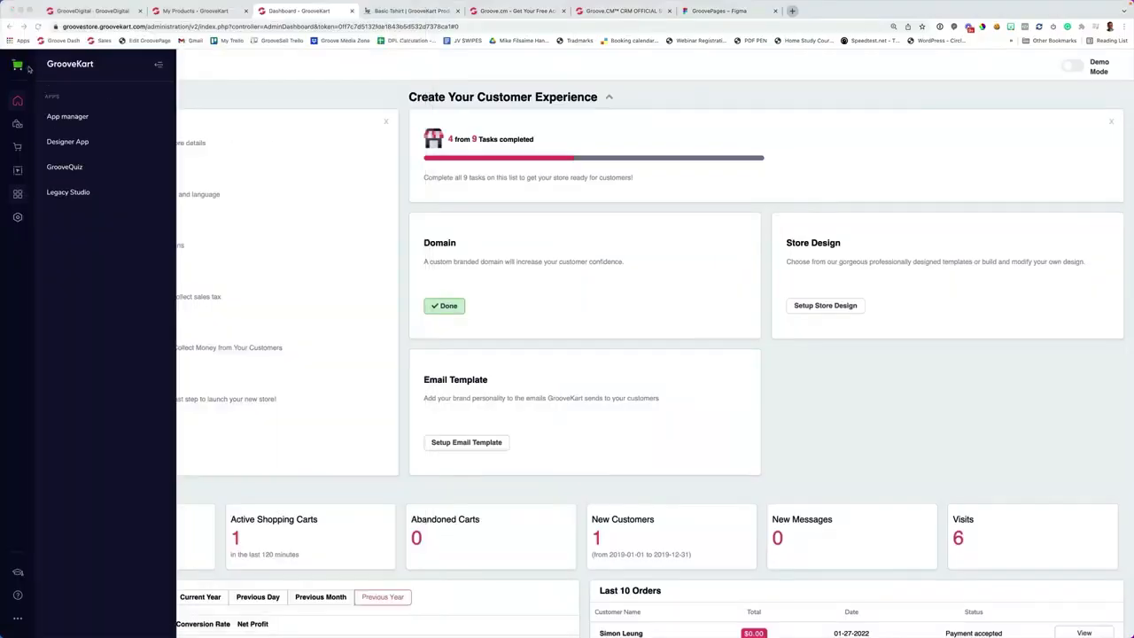
left_click(66, 42)
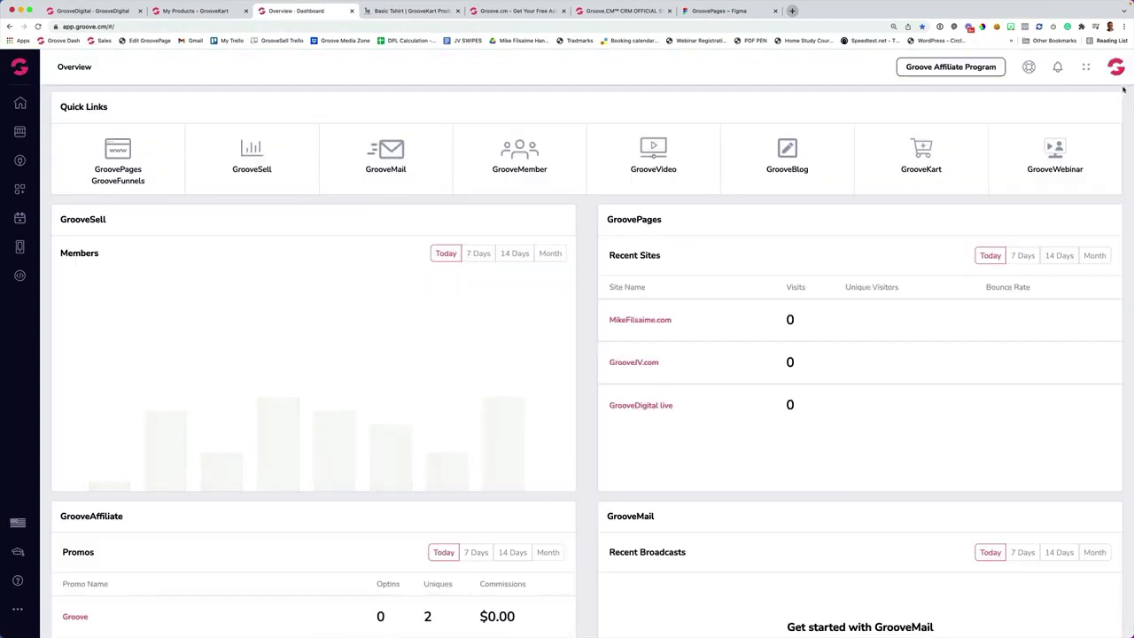
left_click(1116, 68)
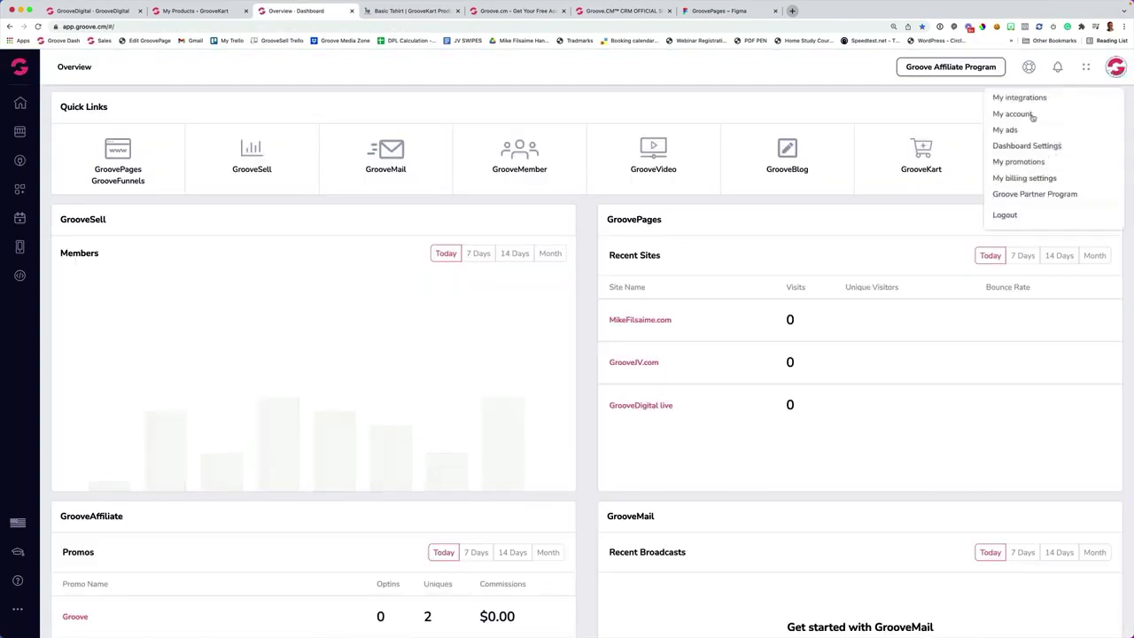
left_click(1028, 115)
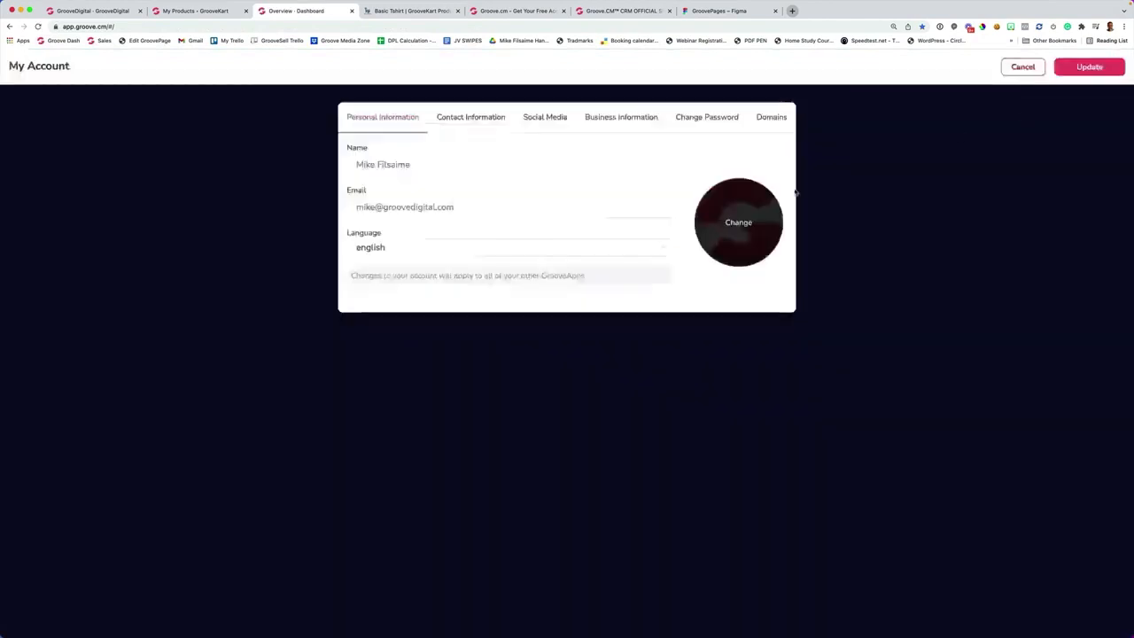
left_click(772, 119)
left_click(724, 192)
left_click(571, 274)
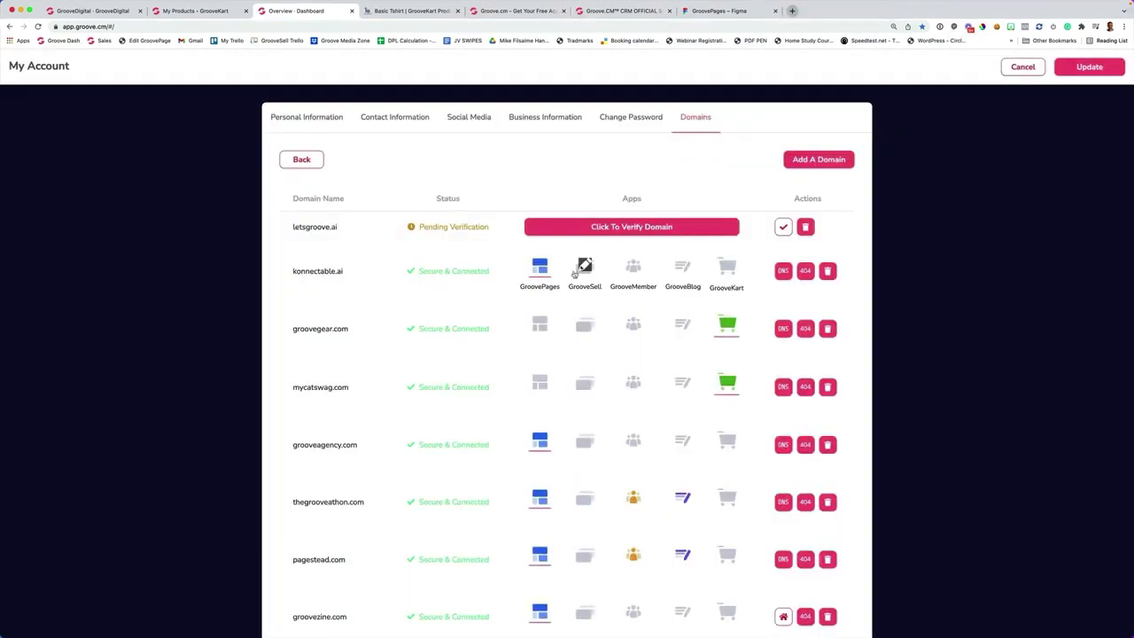
- Validate the DNS records of letsgroove.ai and connect GroovePages as its primary app
left_click(569, 230)
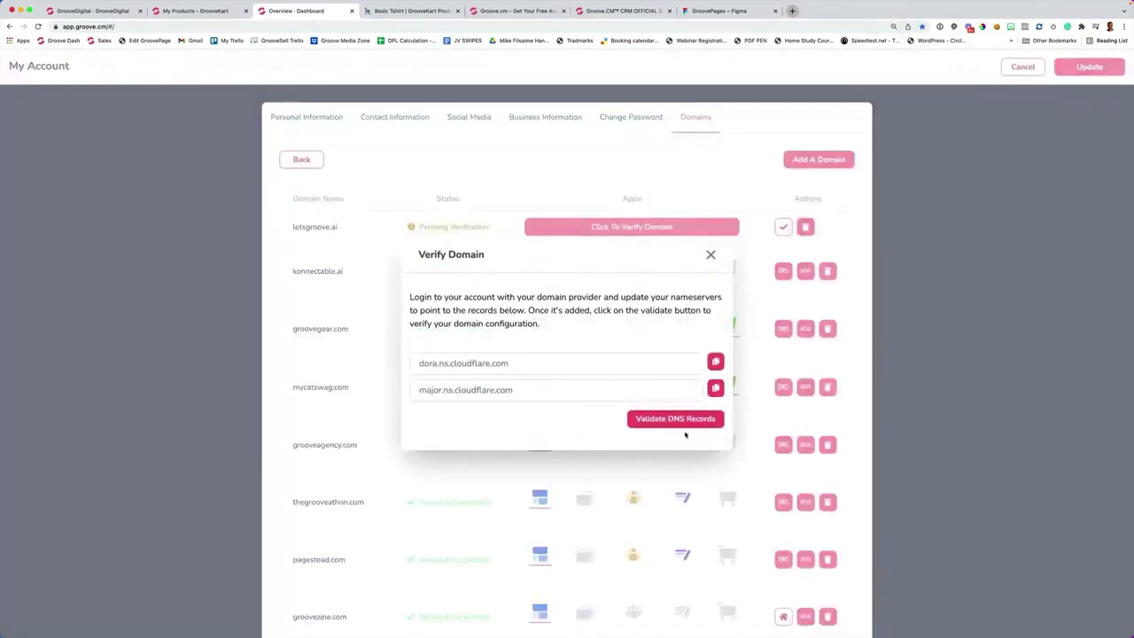
left_click(669, 420)
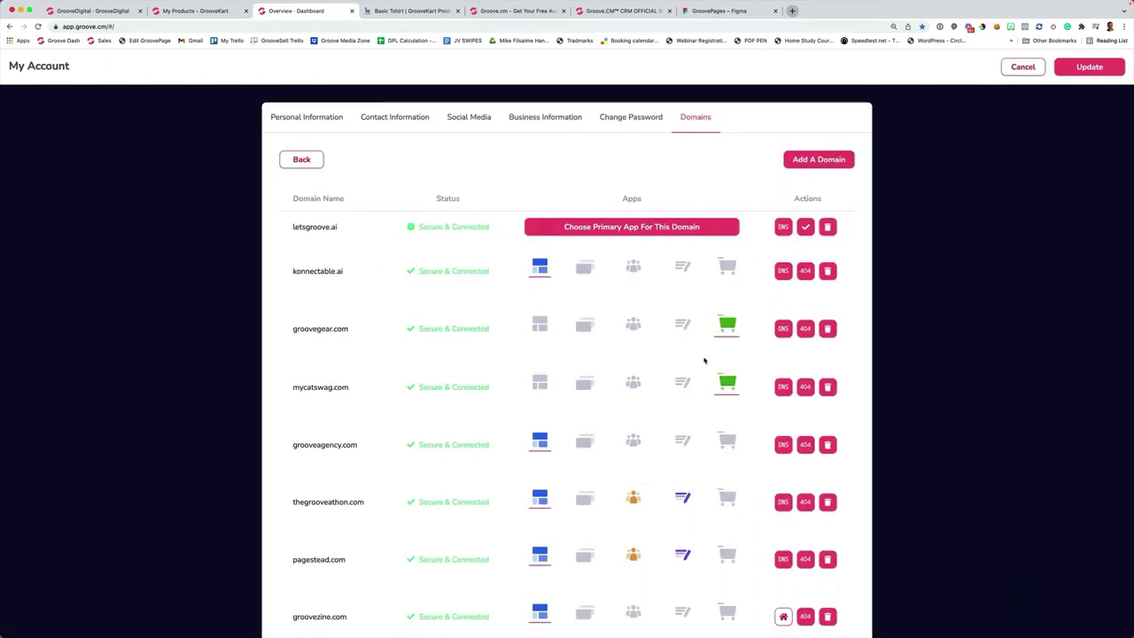
left_click(579, 228)
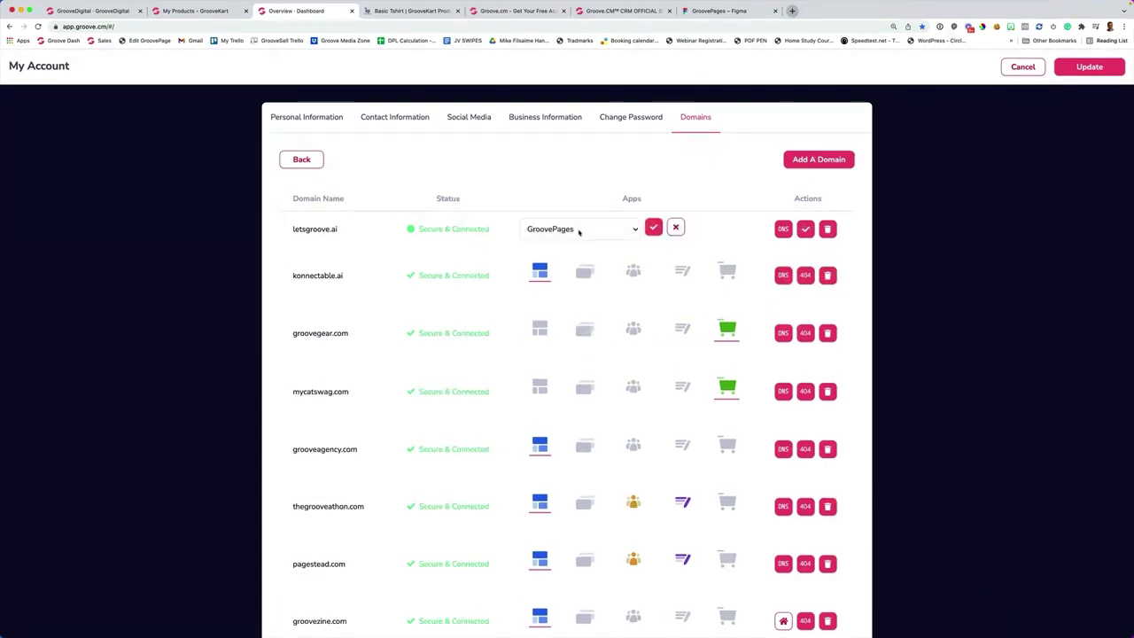
left_click(652, 227)
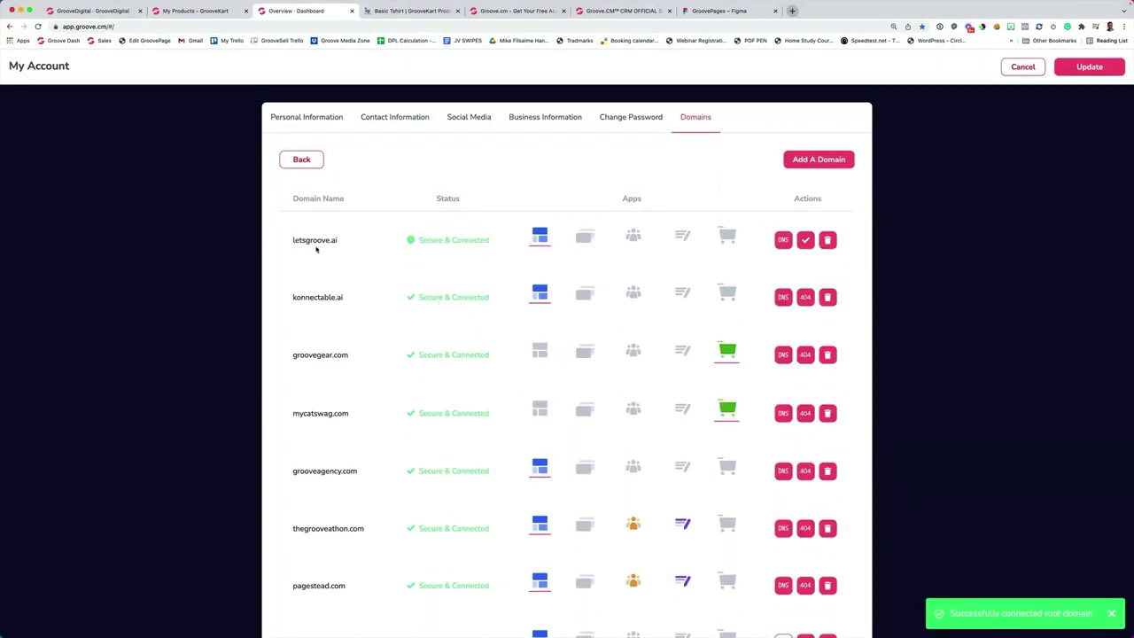
- Add the subdomain "members" to letsgroove.ai for GrooveMember with the type GrooveMember Membership, and return to the domain list
mouse_move(542, 253)
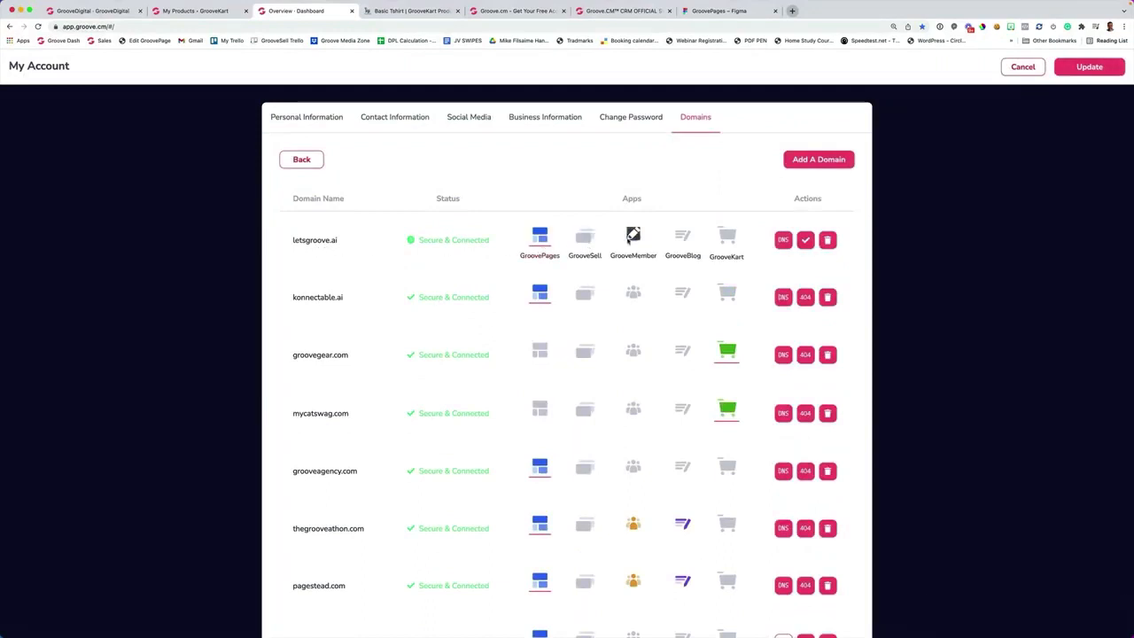
left_click(624, 241)
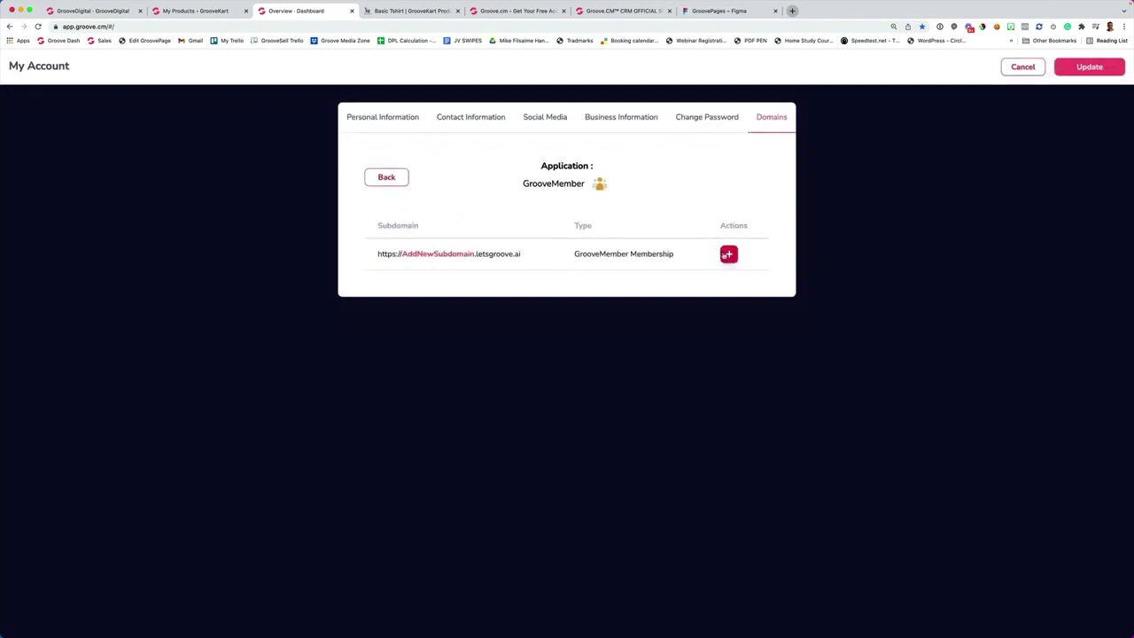
left_click(728, 254)
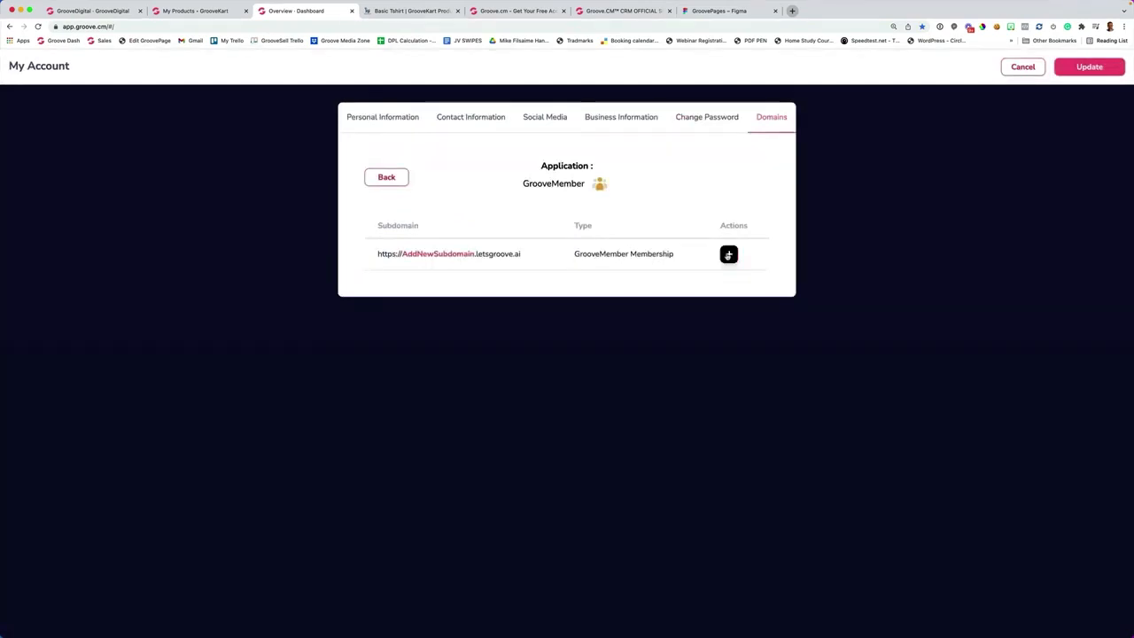
type("members")
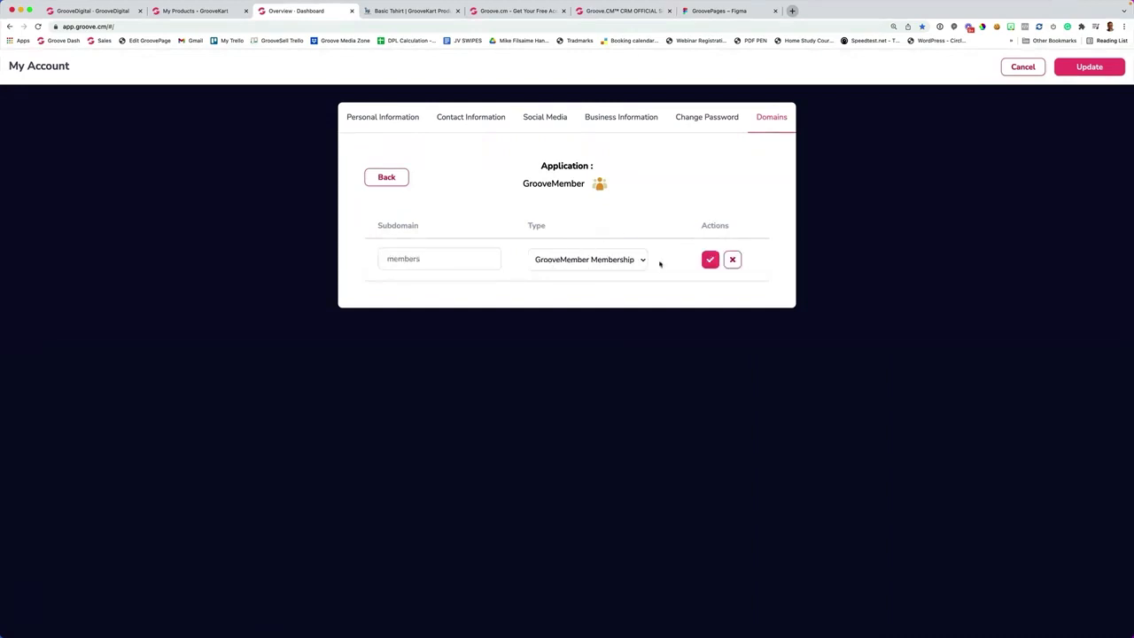
left_click(709, 259)
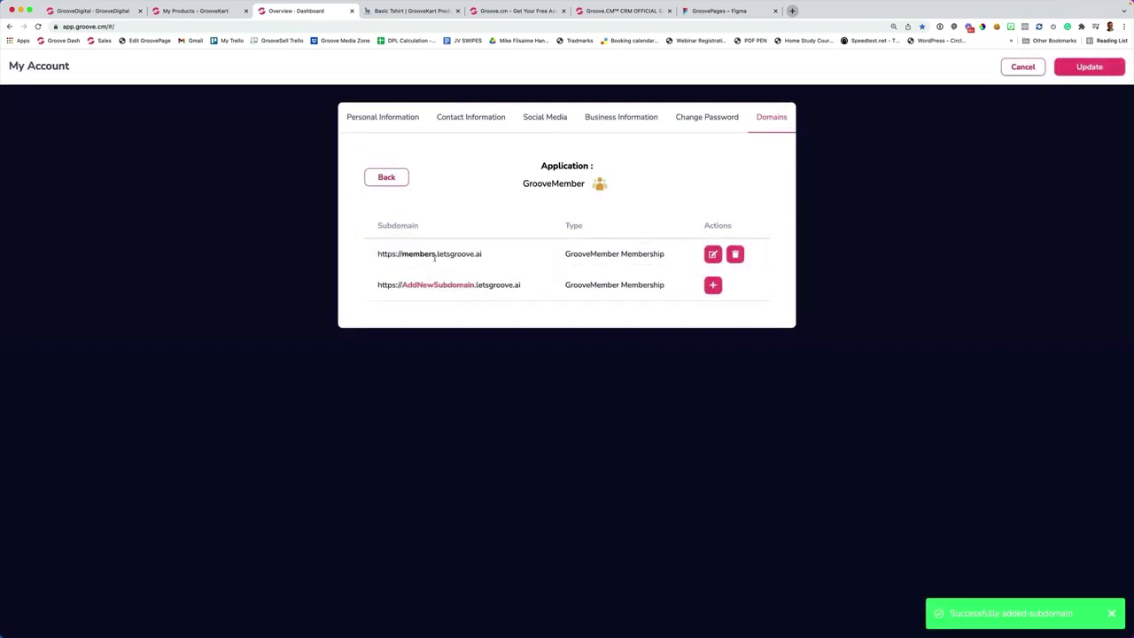
left_click_drag(415, 255, 499, 258)
left_click(747, 147)
left_click(391, 180)
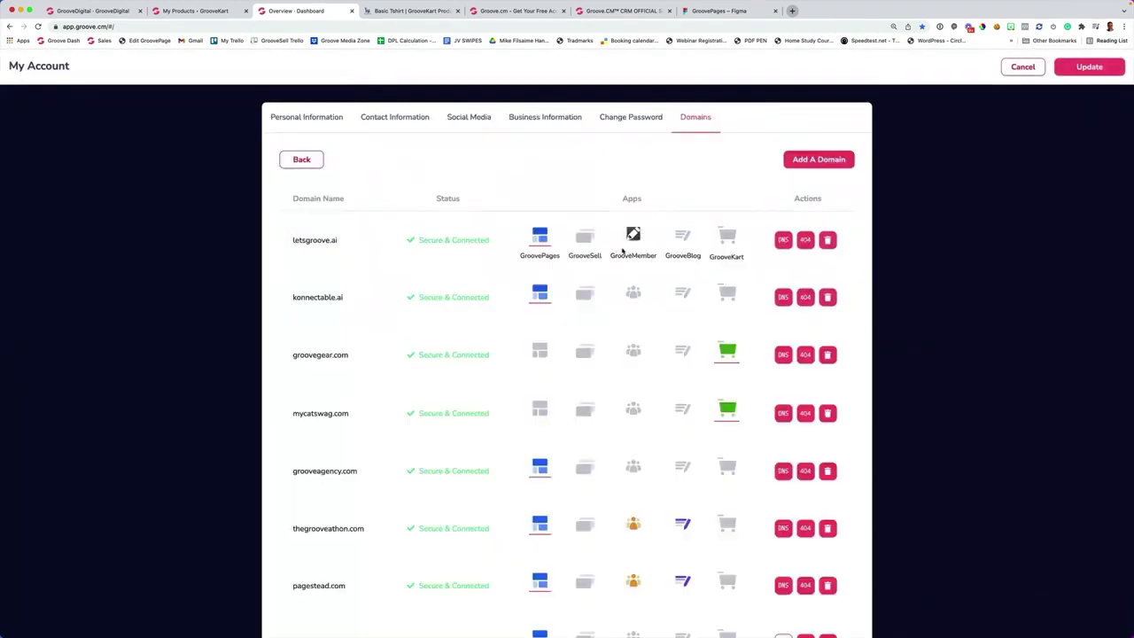
- Add the subdomain "blog" to letsgroove.ai for GrooveBlog and return to the domain list
left_click(685, 244)
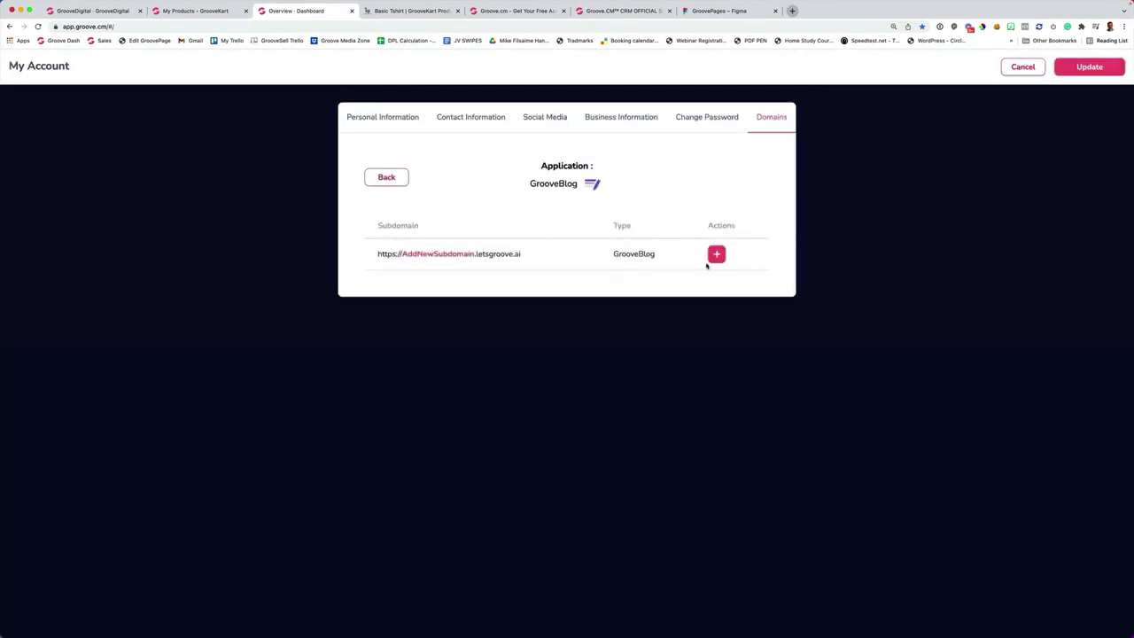
left_click(716, 255)
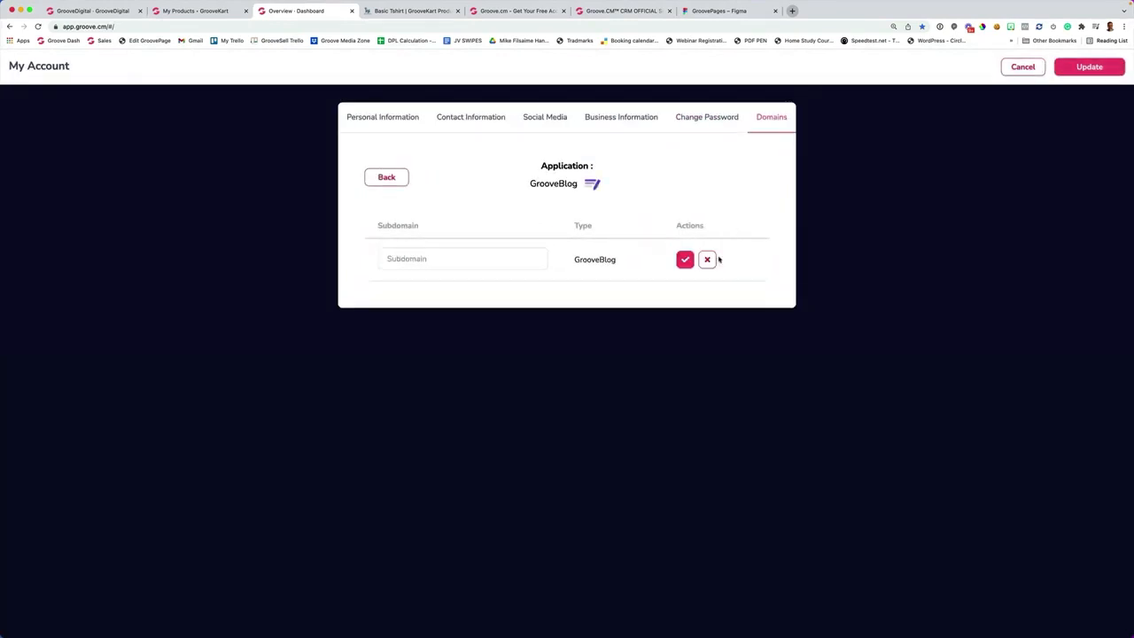
type("blog")
left_click(685, 259)
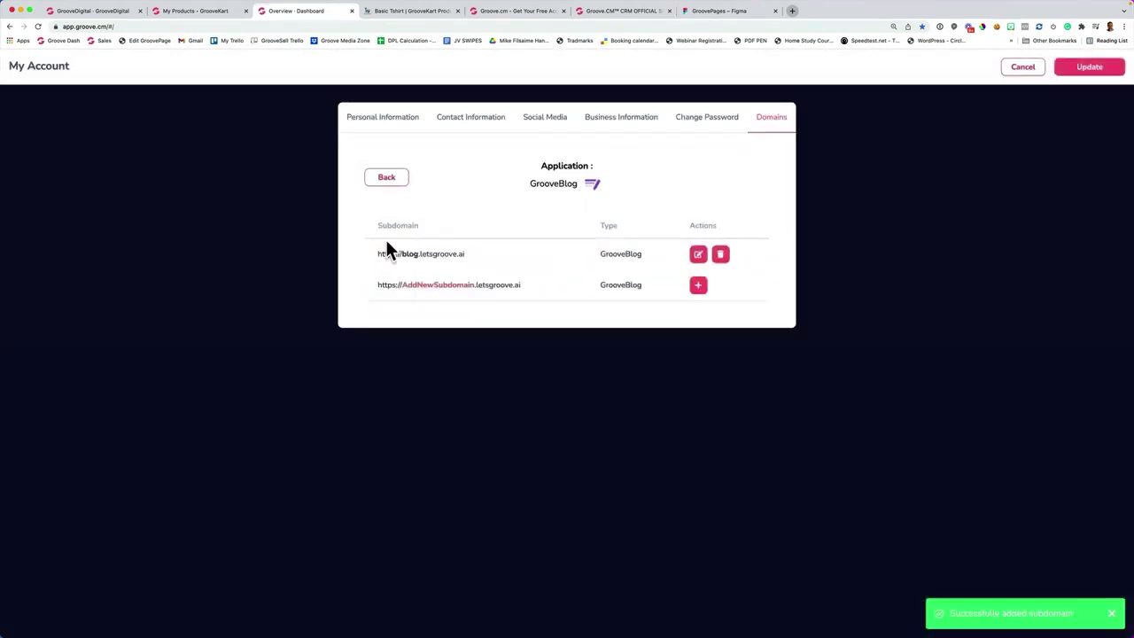
left_click_drag(378, 255, 491, 261)
left_click(482, 261)
left_click(391, 182)
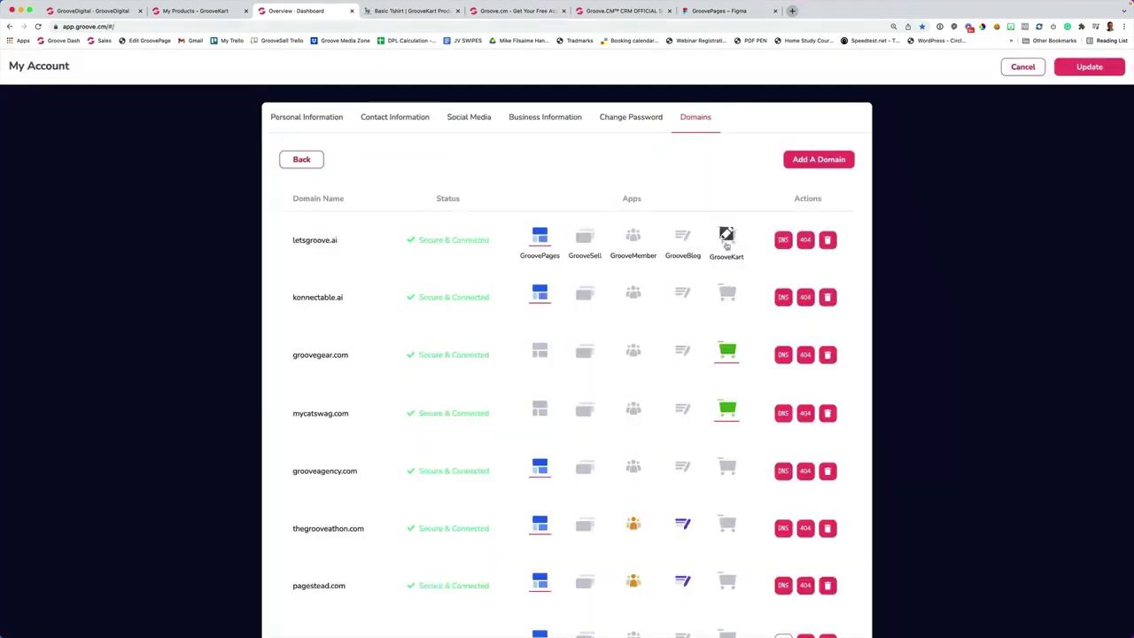
- Add the subdomain "store" to letsgroove.ai for GrooveKart and update the account settings
left_click(726, 241)
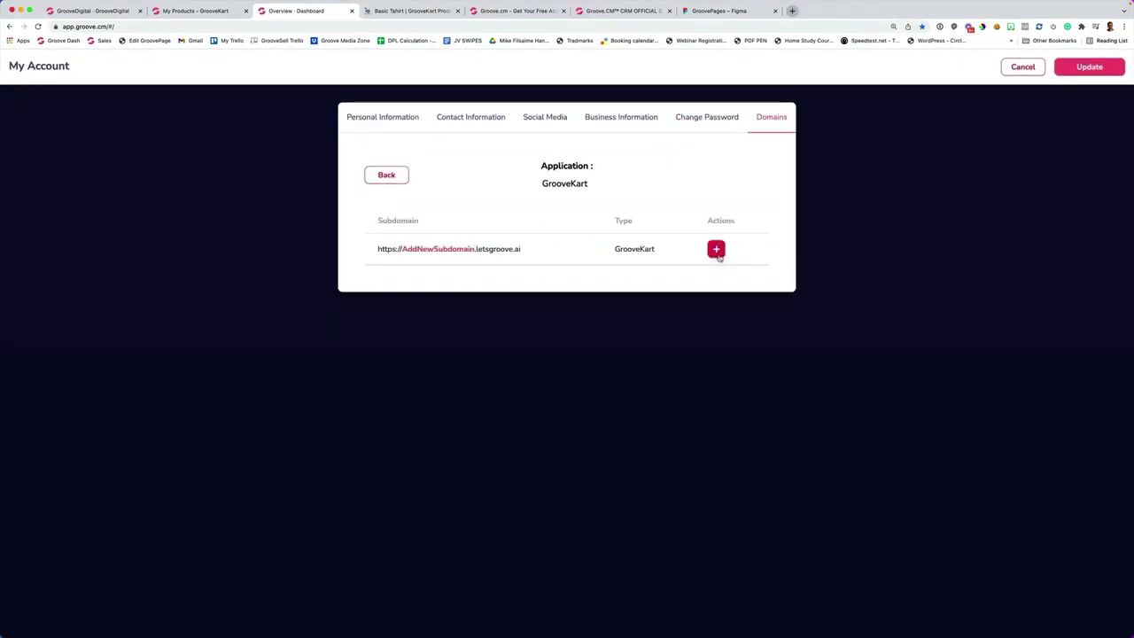
left_click(717, 249)
type("store")
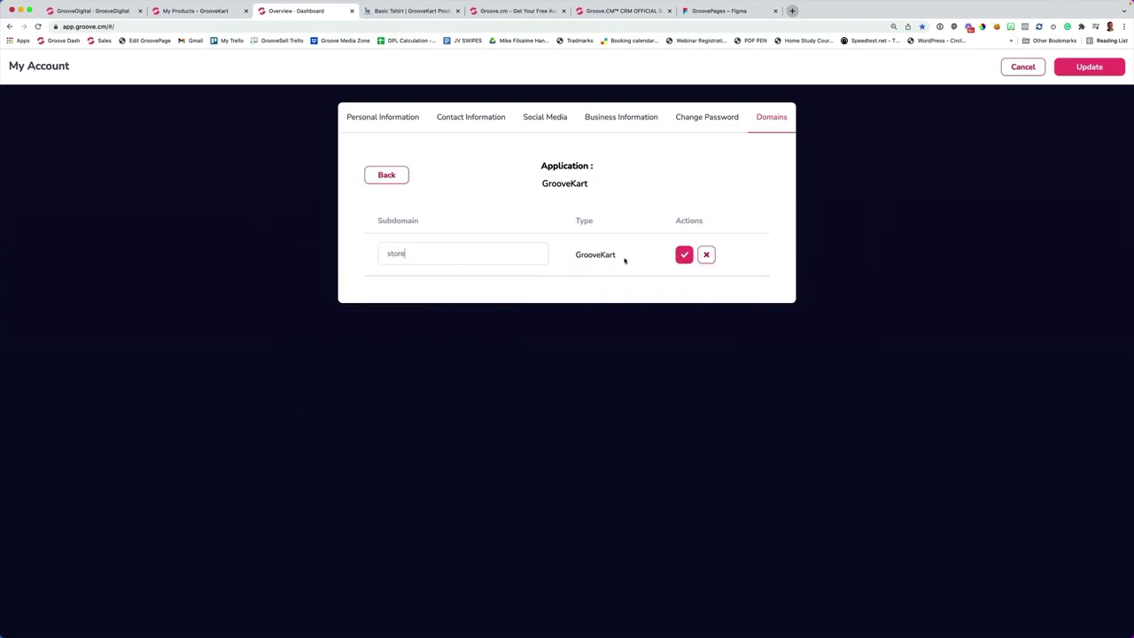
left_click(684, 254)
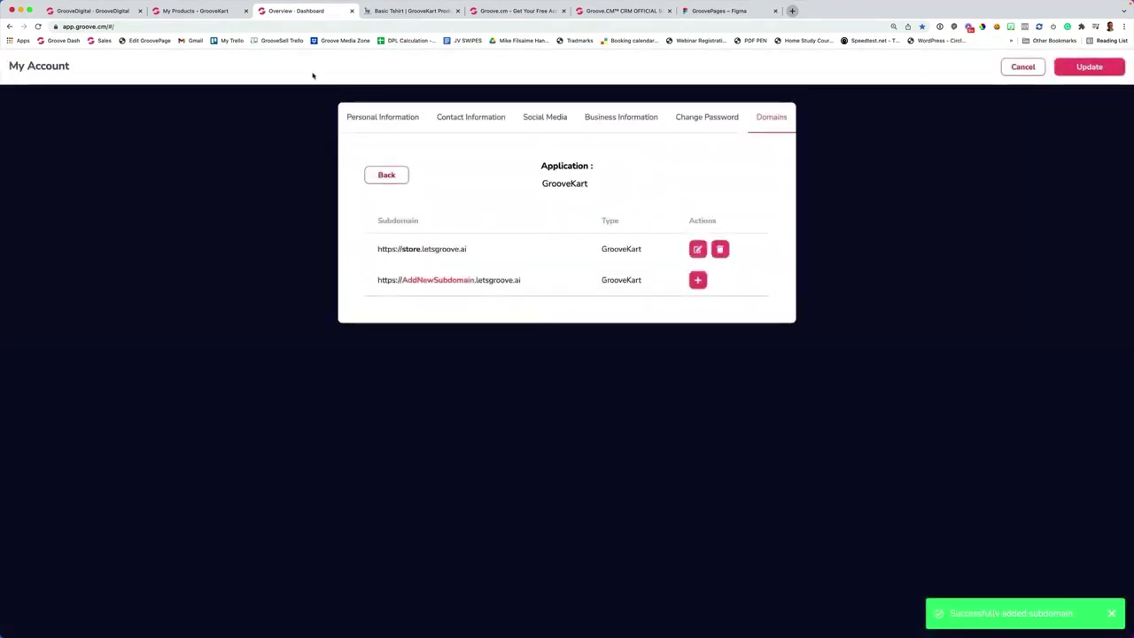
left_click(390, 175)
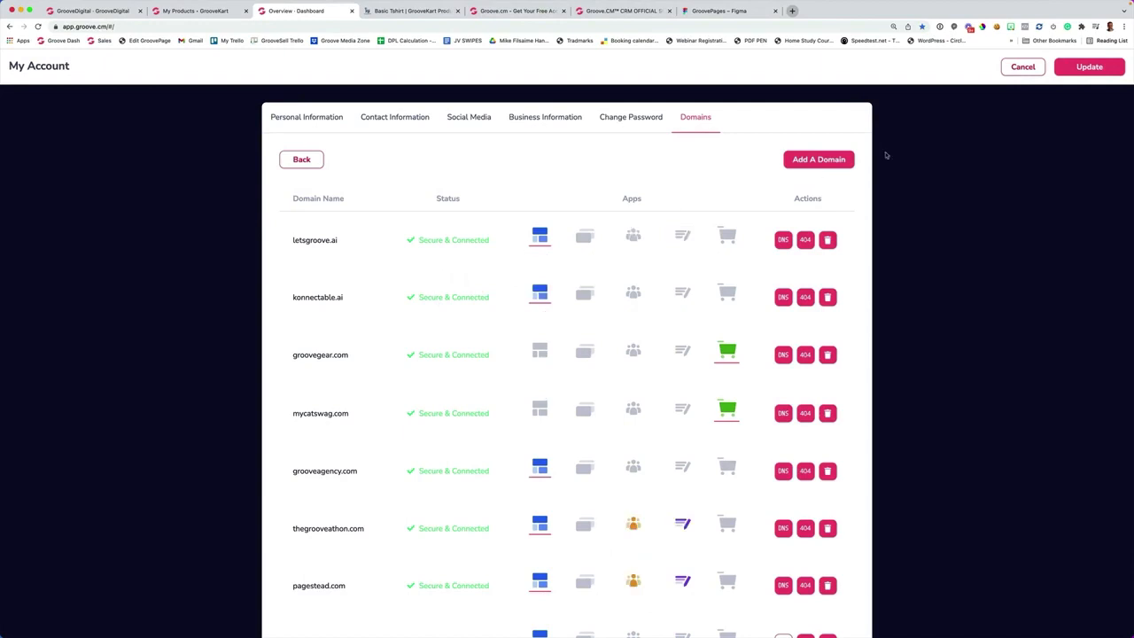
left_click(1071, 70)
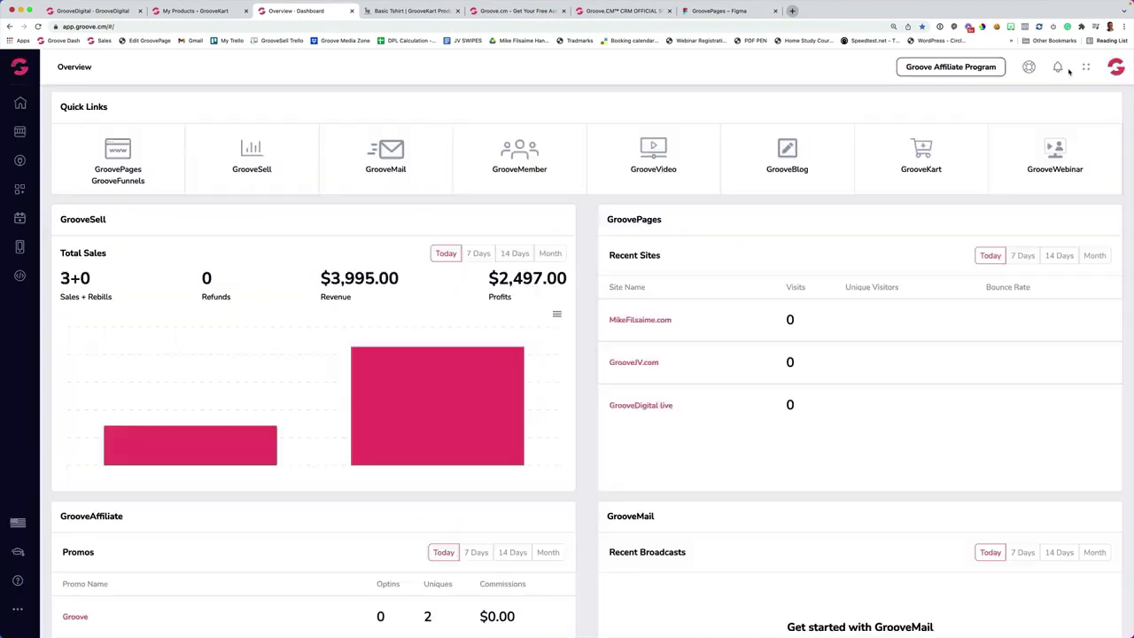
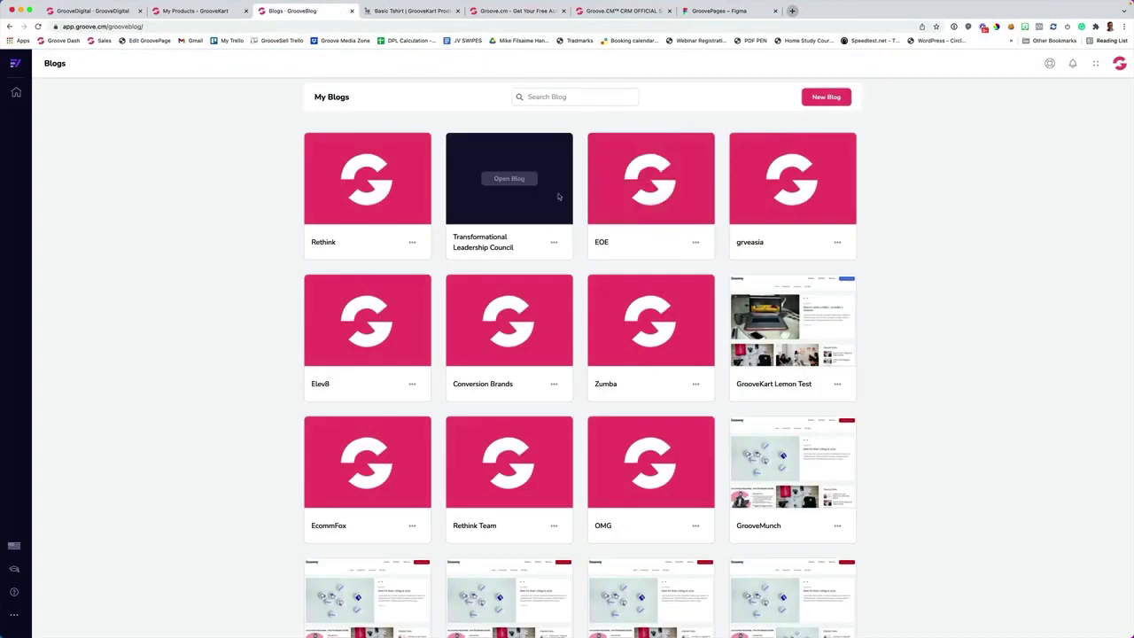
- Create a new blog in GrooveBlog named "Lets Groove" with the subdomain "letsgrooove"
scroll(639, 222, "down", 5)
scroll(639, 246, "down", 1)
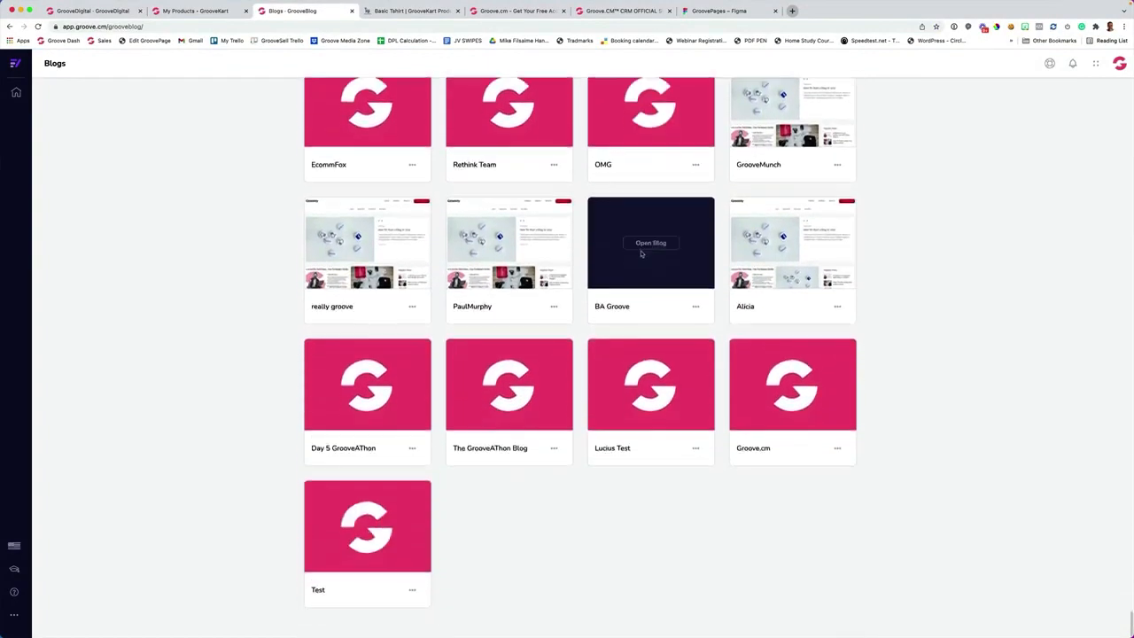
scroll(642, 249, "up", 6)
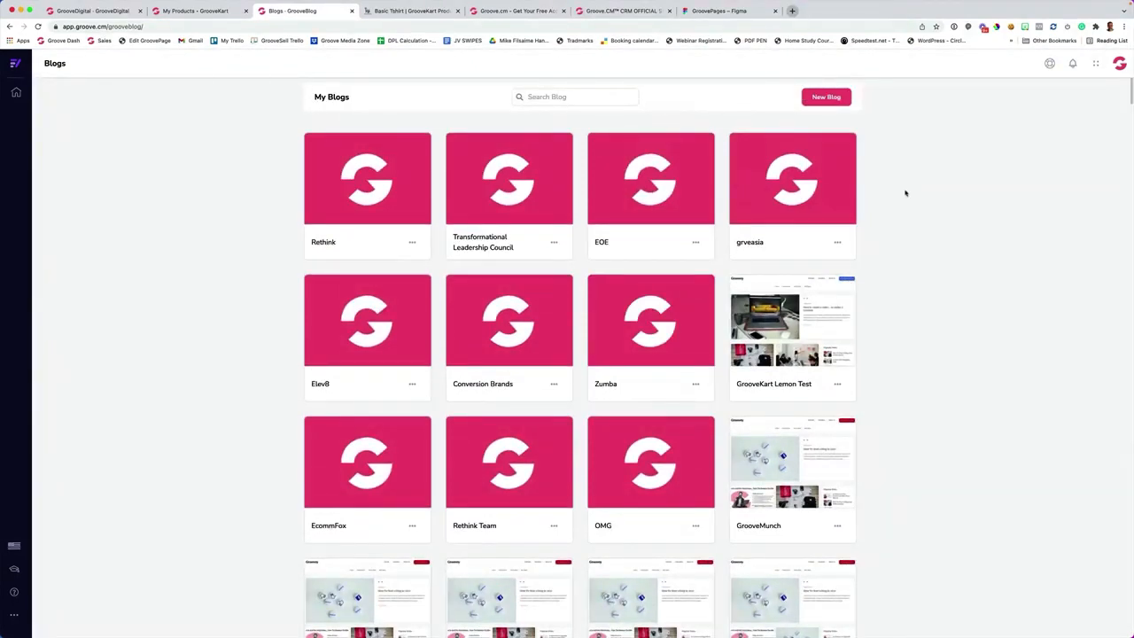
left_click(824, 99)
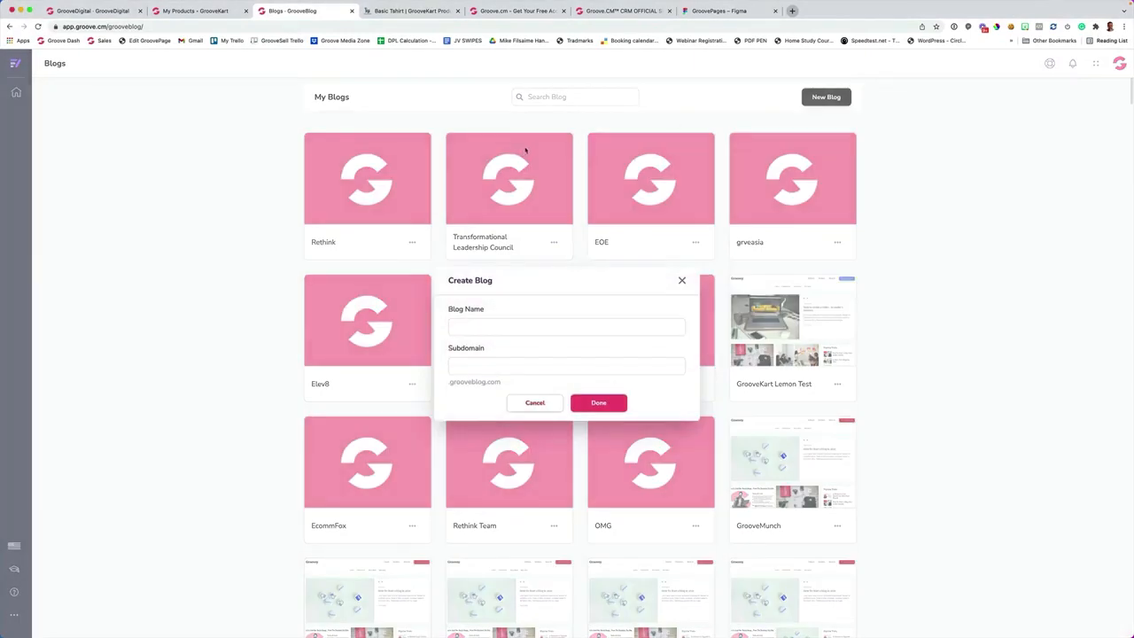
left_click(478, 332)
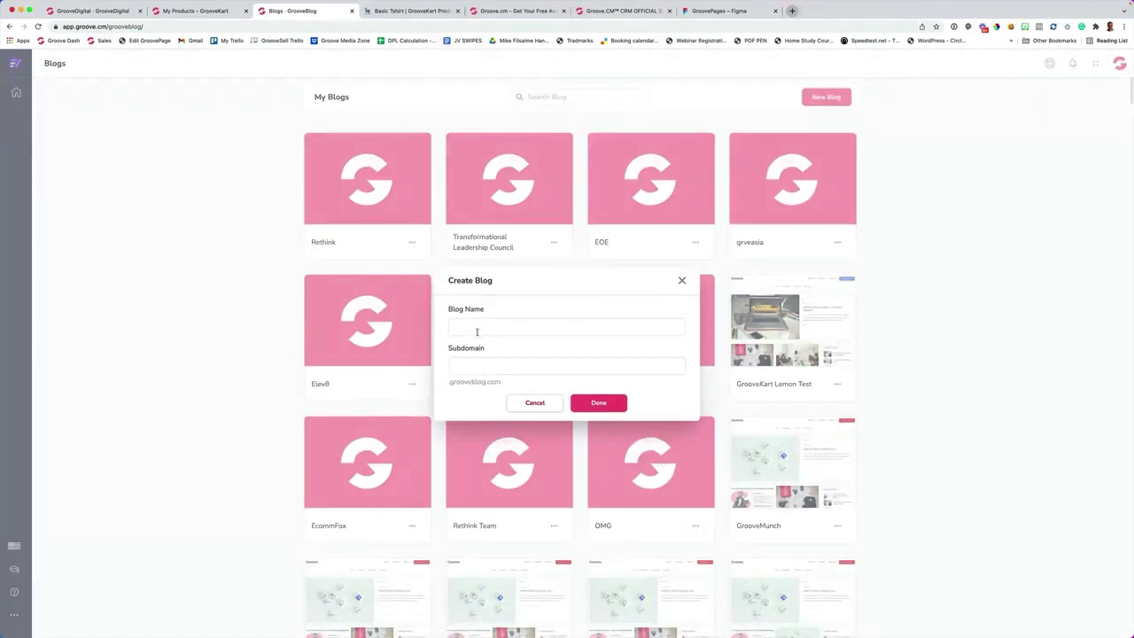
type("Lets Gi")
type("oove")
type("lets")
type("groove")
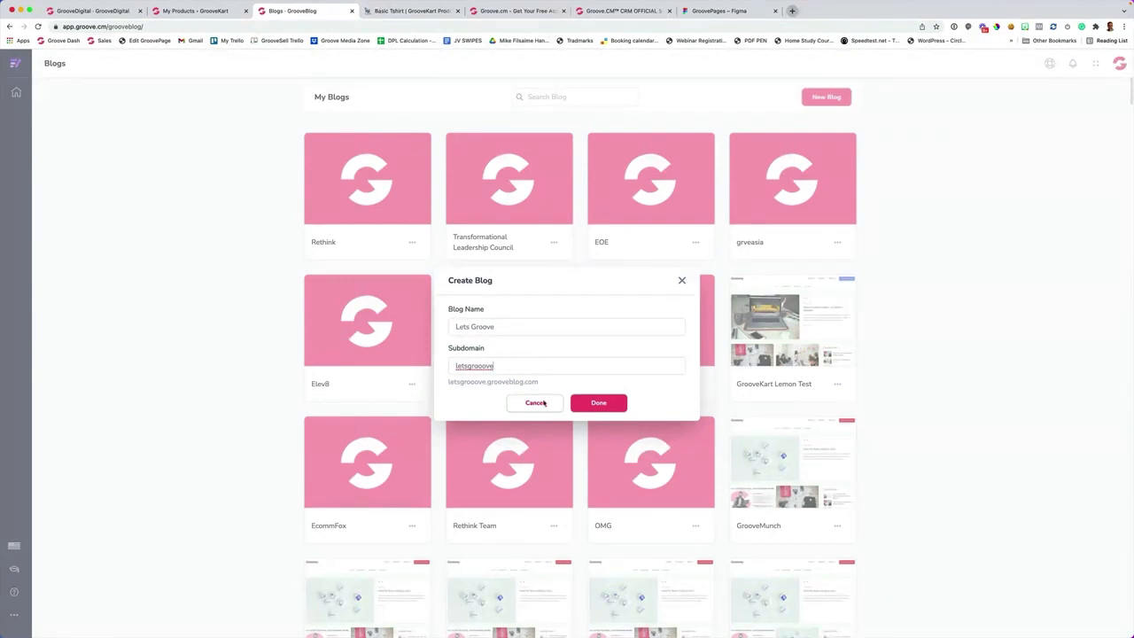
left_click(595, 403)
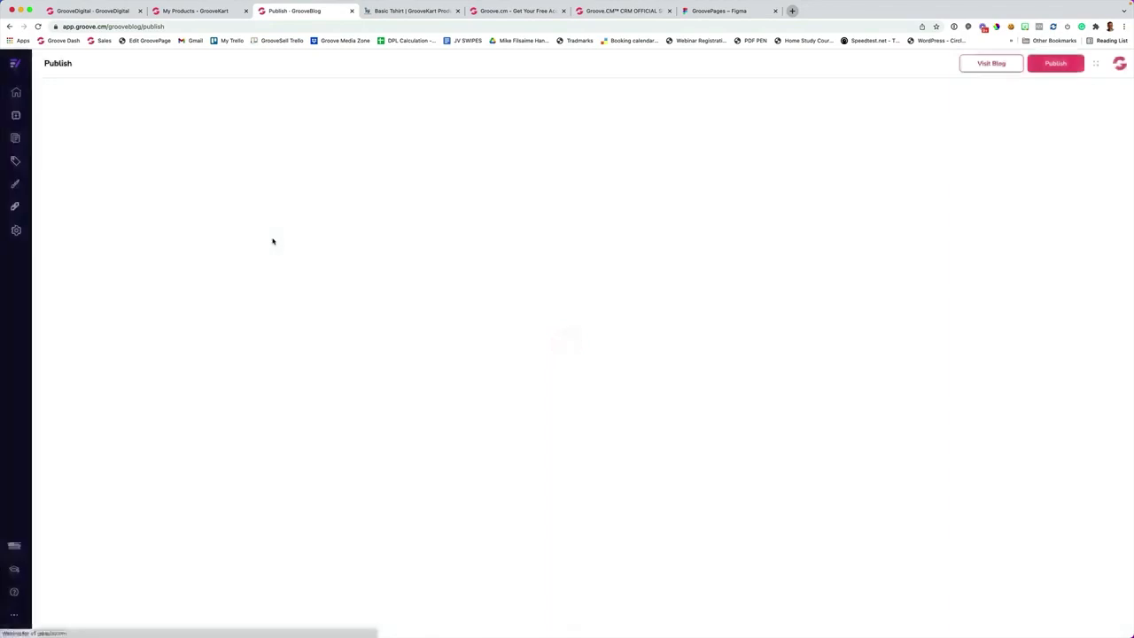
- Copy the blog's default address from its domain settings, view the live blog in a separate browser tab, and close it
left_click(17, 231)
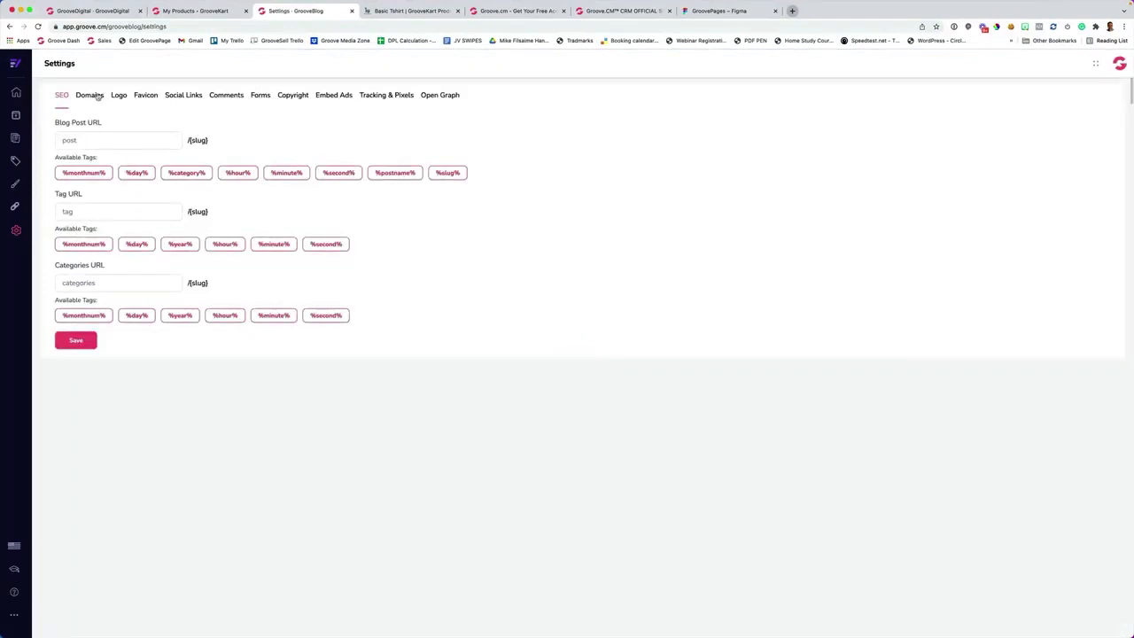
left_click(94, 96)
left_click_drag(168, 226, 51, 224)
key("super+c")
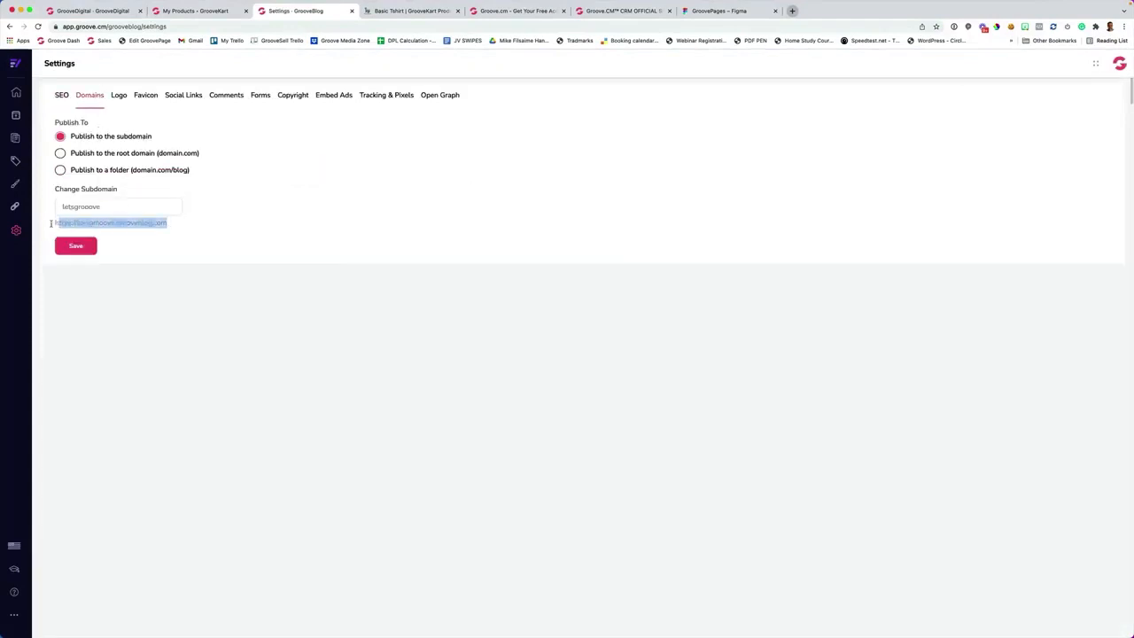
left_click(793, 11)
key("super+v")
key("Return")
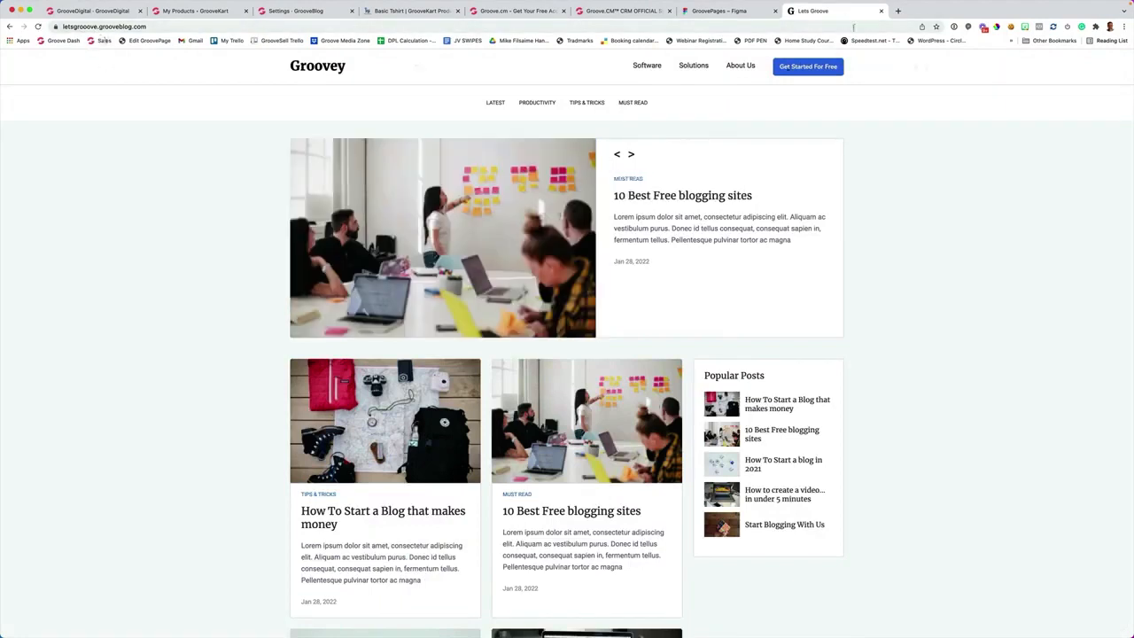
left_click(882, 12)
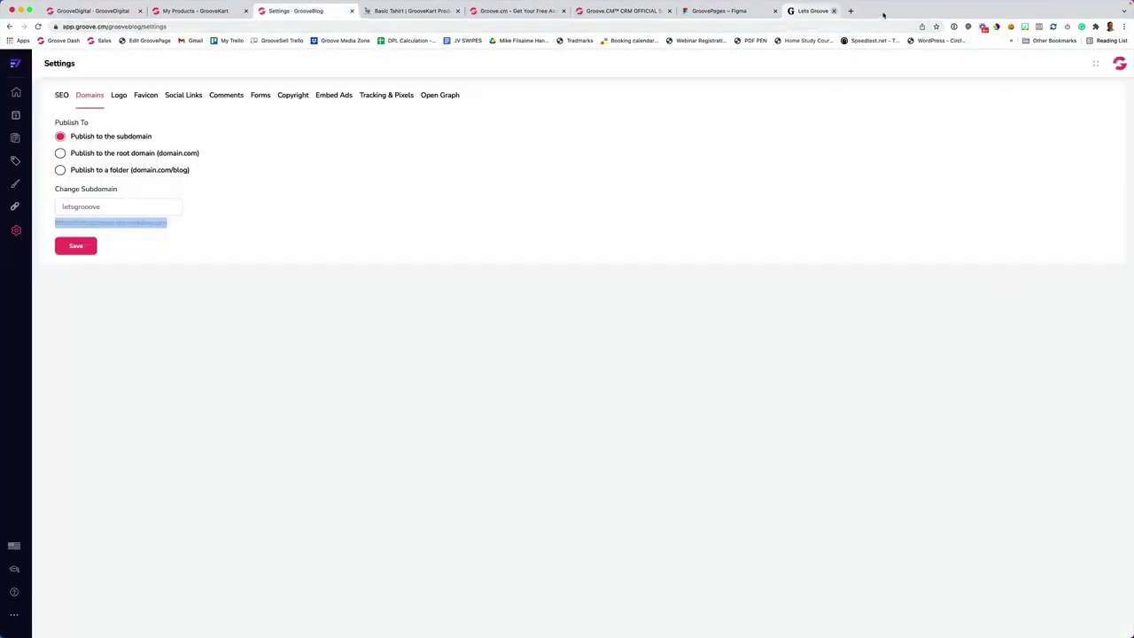
- Set the blog to publish to the root domain option with domain letsgroove.ai, location Subdomain and subdomain blog.letsgroove.ai, and save
left_click(157, 203)
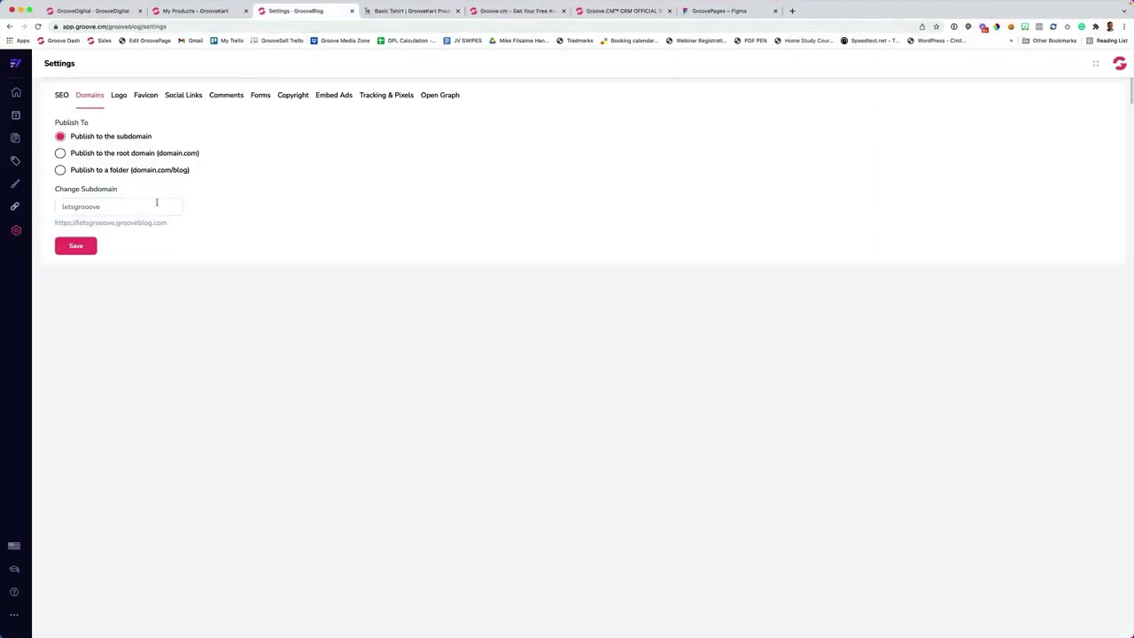
left_click(60, 154)
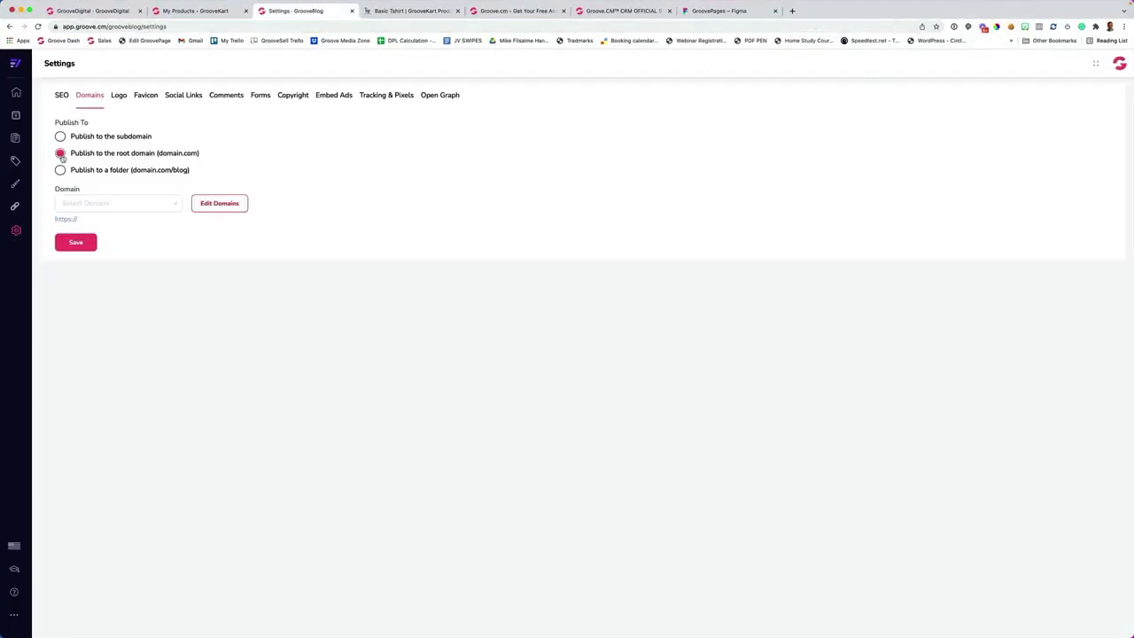
left_click(101, 203)
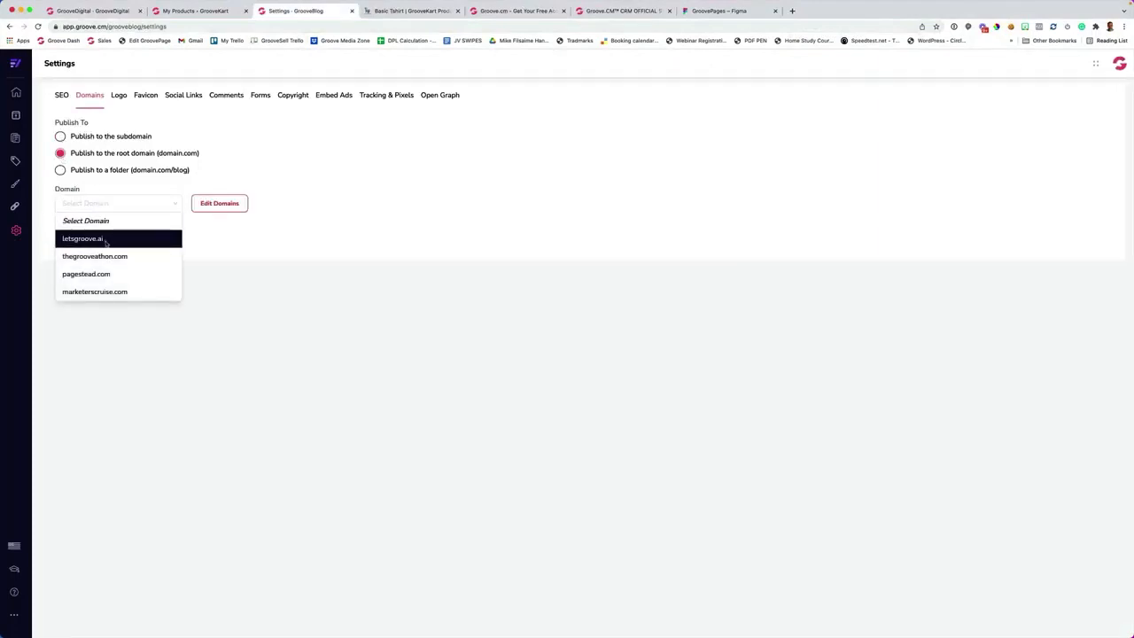
left_click(105, 240)
left_click(130, 242)
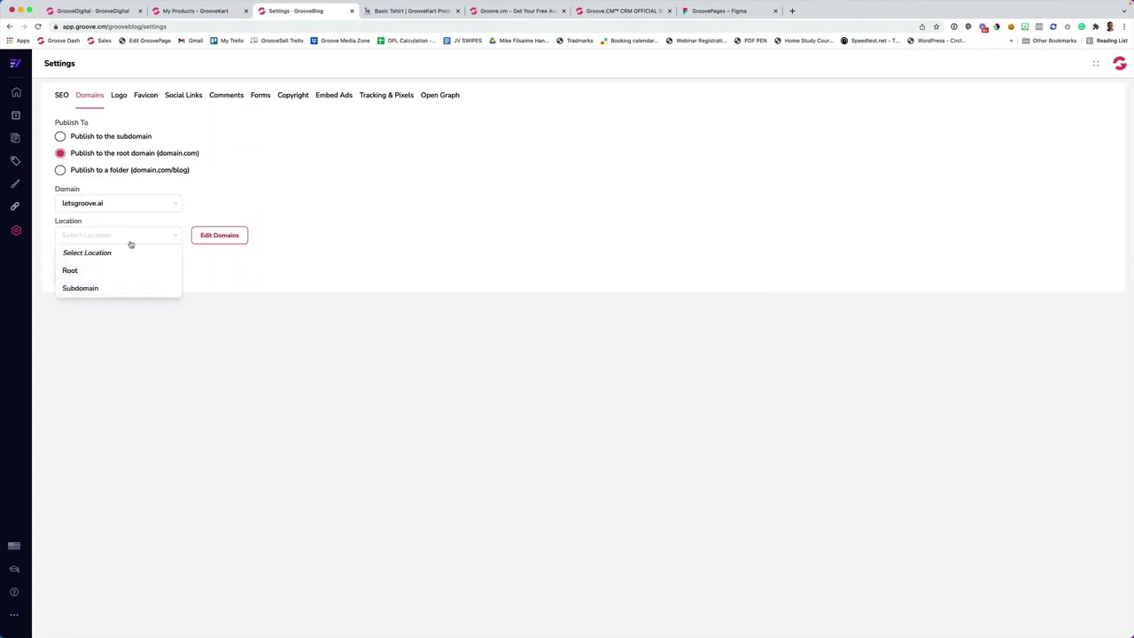
left_click(104, 288)
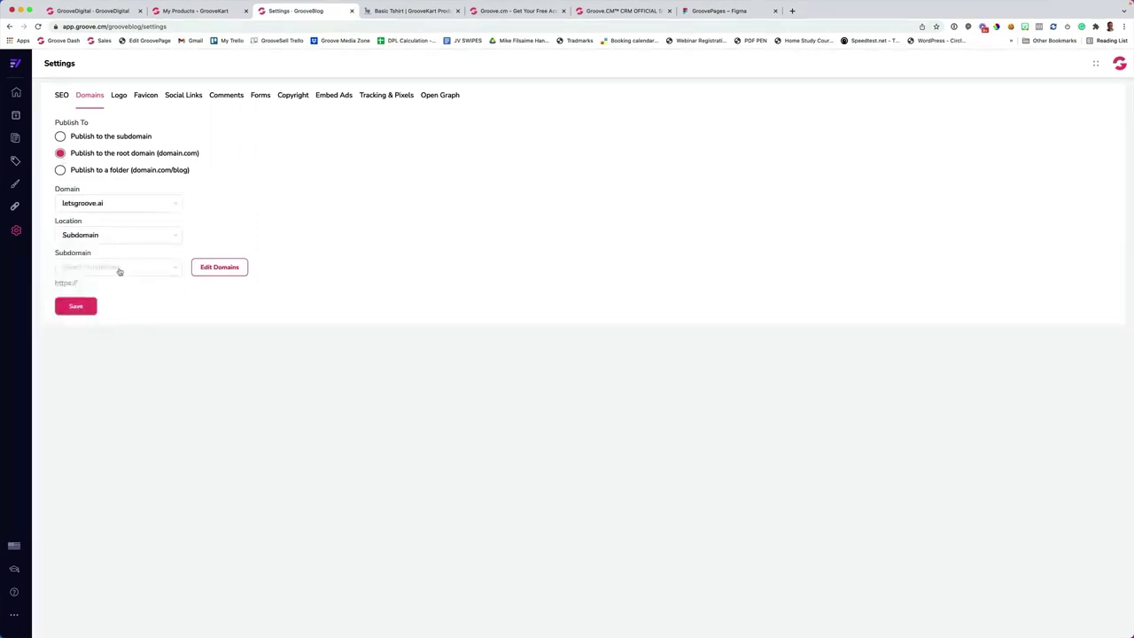
left_click(119, 270)
left_click(121, 304)
left_click(75, 306)
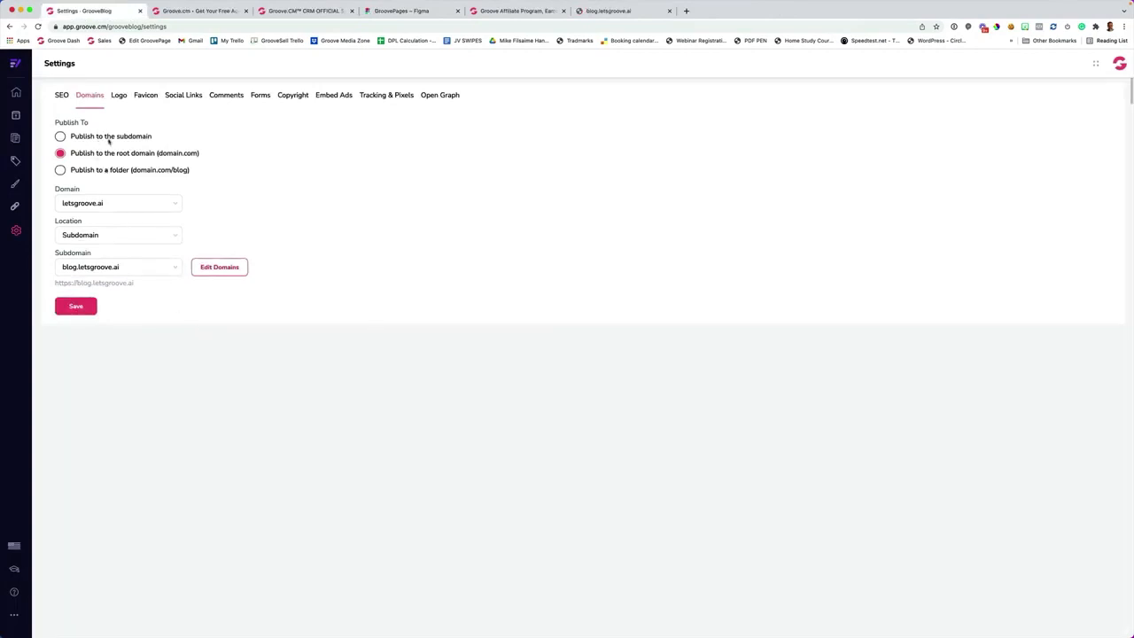
- View the blog's SEO settings, then upload 2022-01-28_06-41-48.png from the Desktop as the blog logo and save
left_click(60, 99)
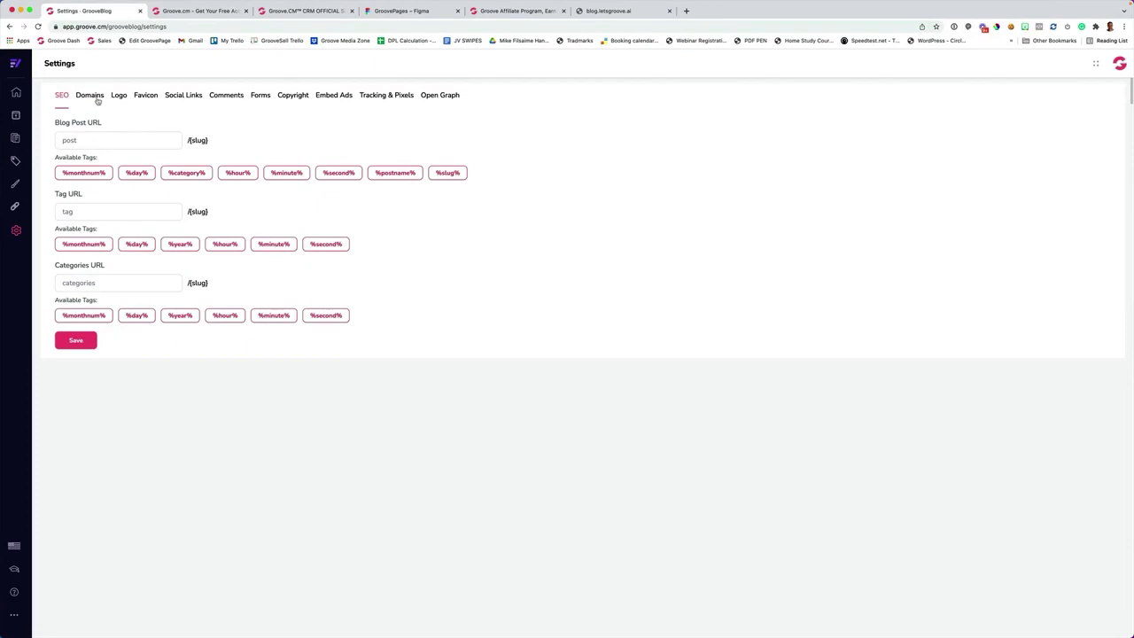
left_click(120, 97)
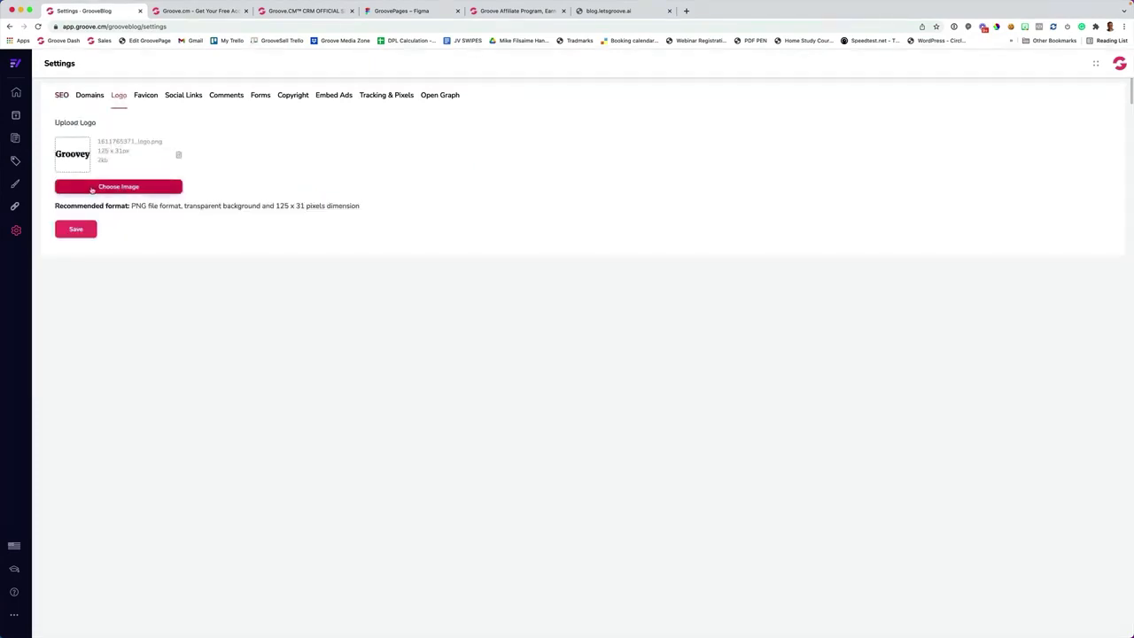
left_click(93, 187)
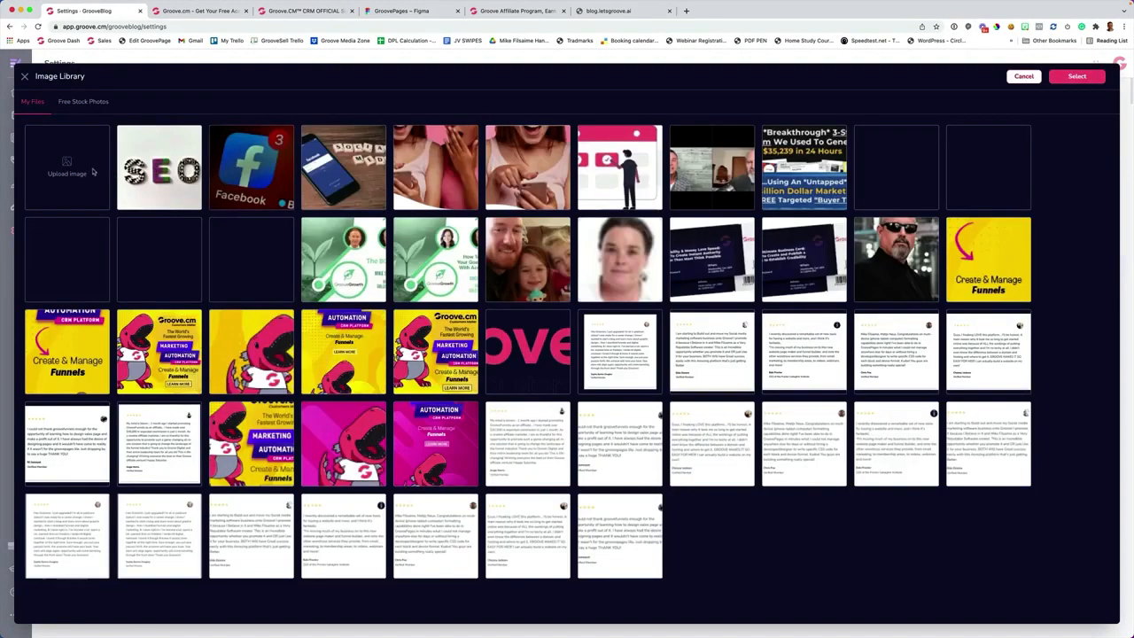
left_click(87, 172)
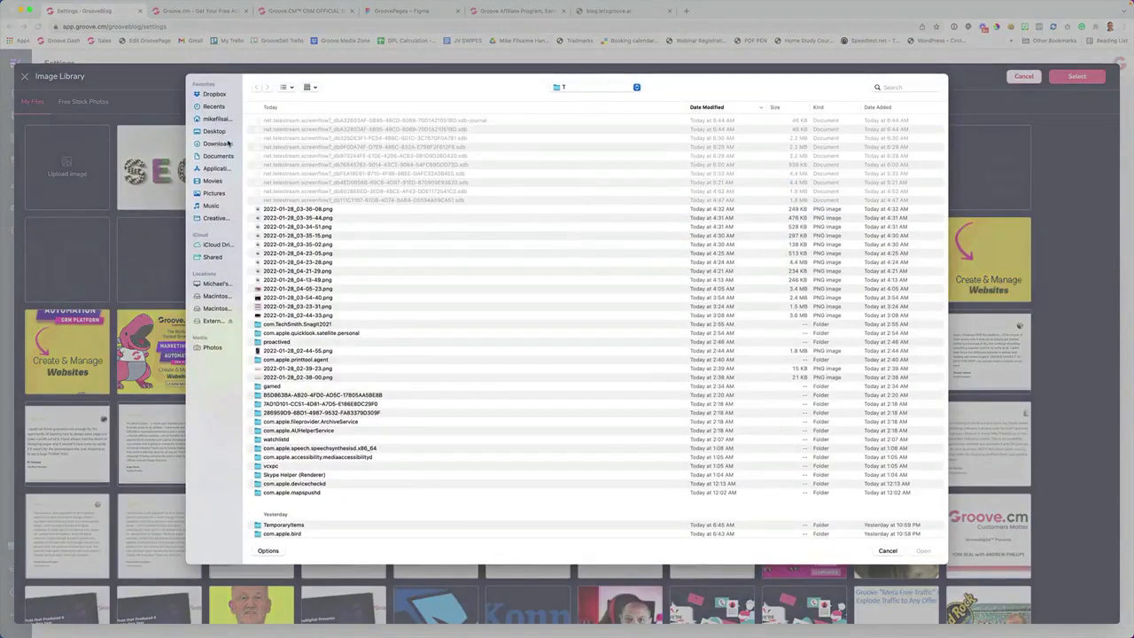
left_click(216, 131)
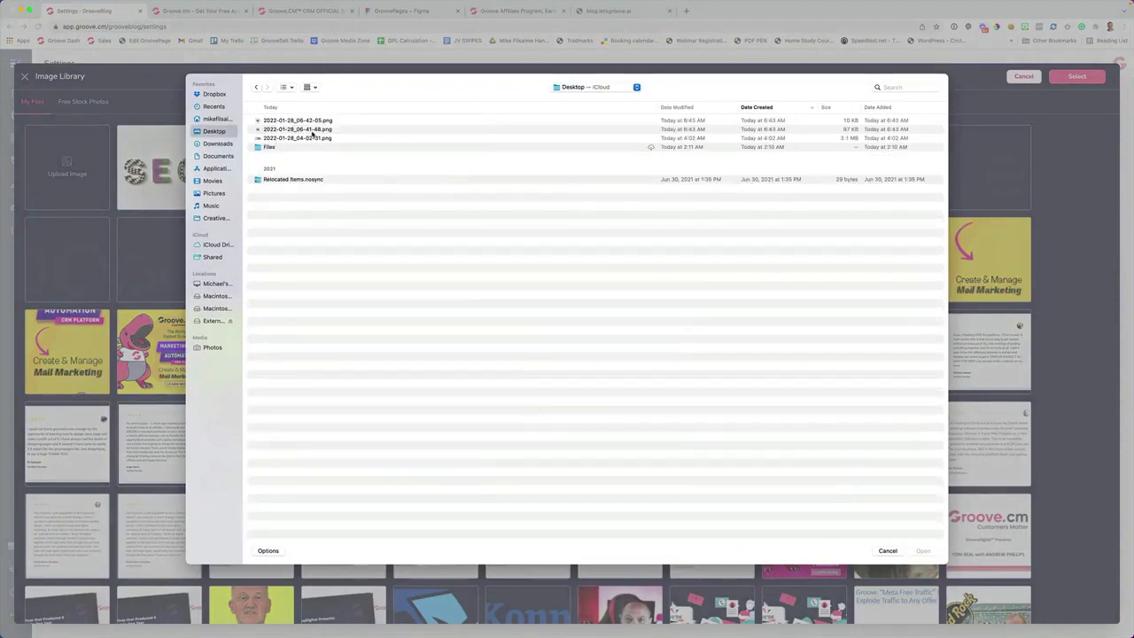
left_click(316, 130)
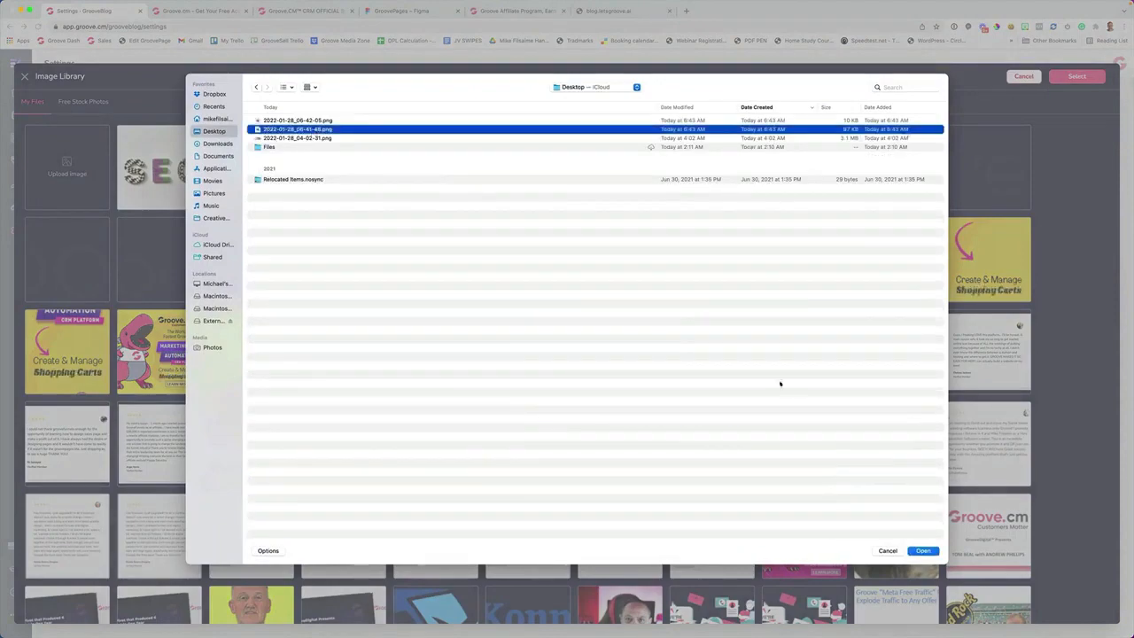
key("Return")
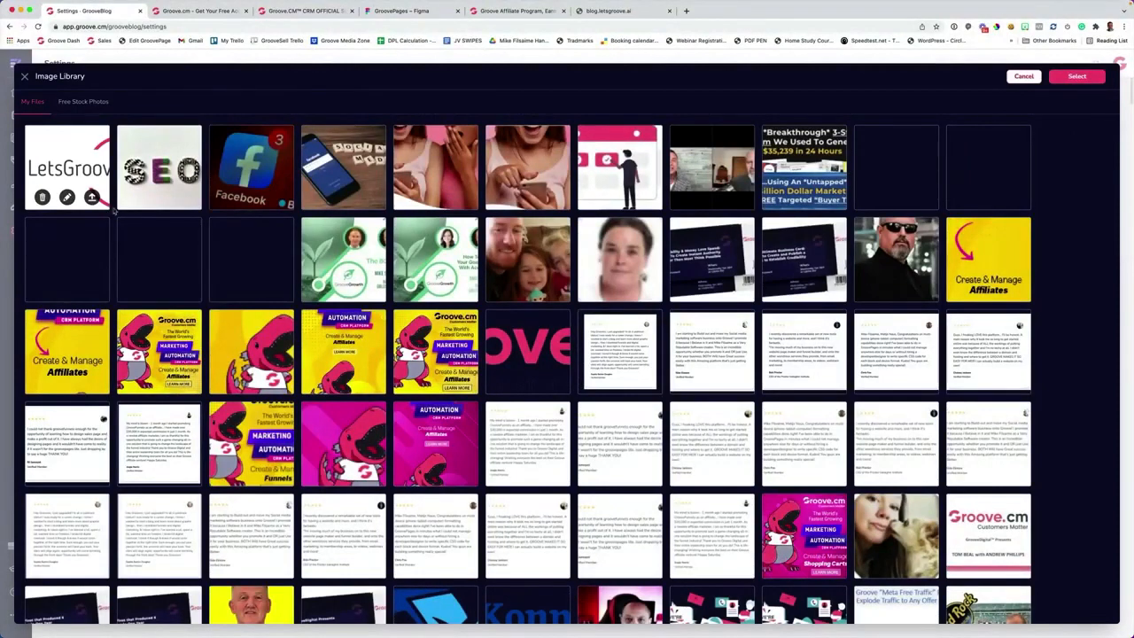
left_click(93, 198)
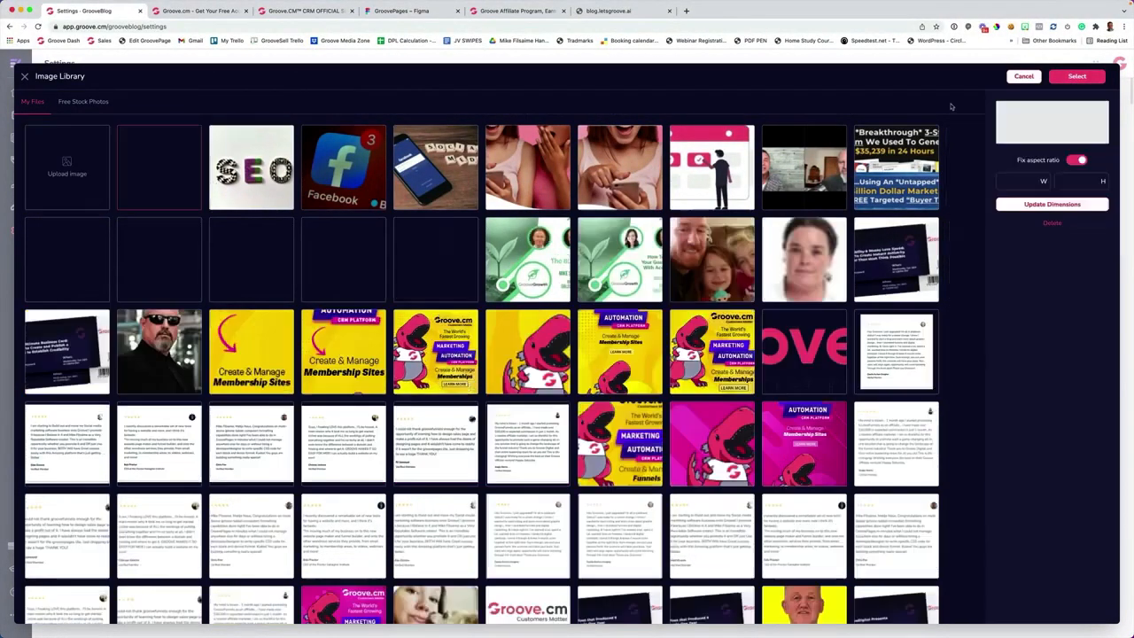
left_click(1077, 76)
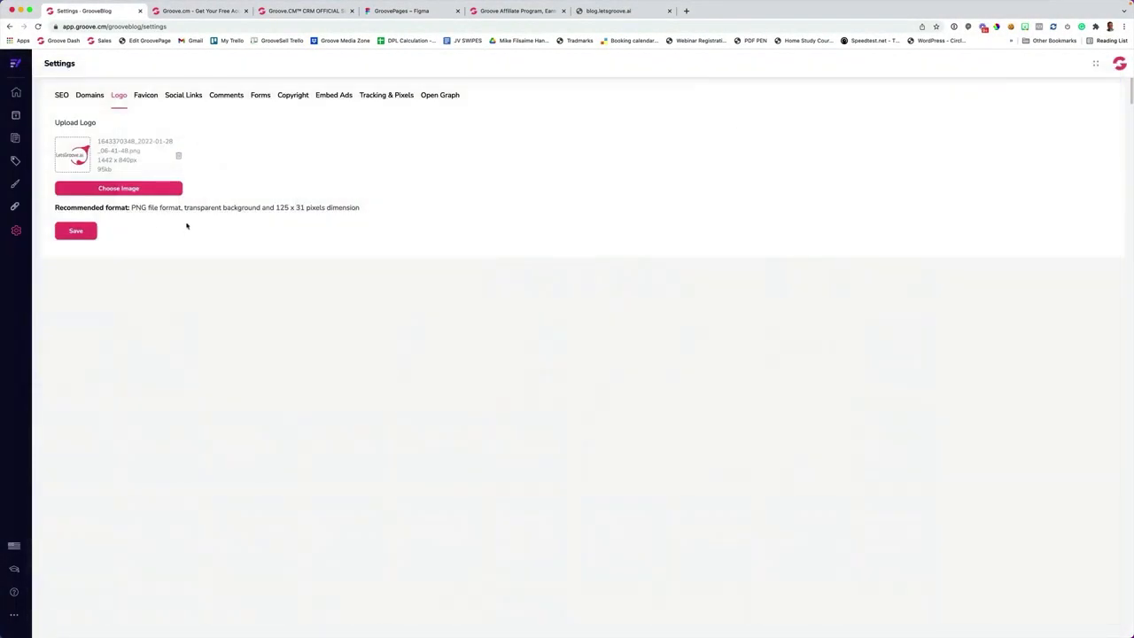
left_click(77, 233)
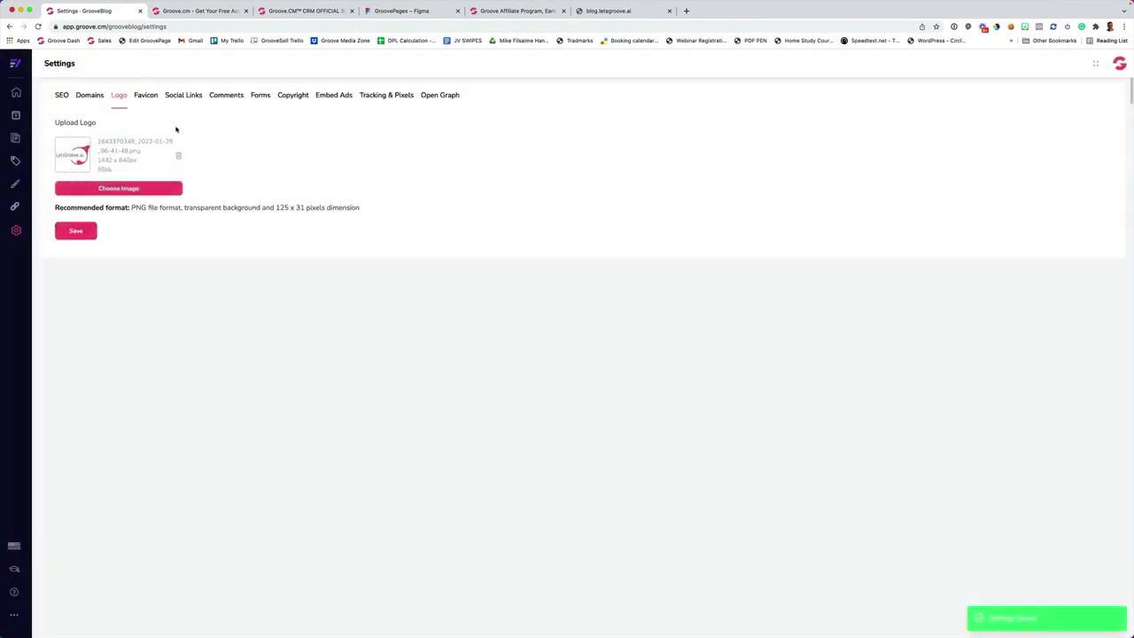
- Upload 2022-01-28_06-42-05.png from the Desktop as the blog's favicon and save the setting
left_click(147, 97)
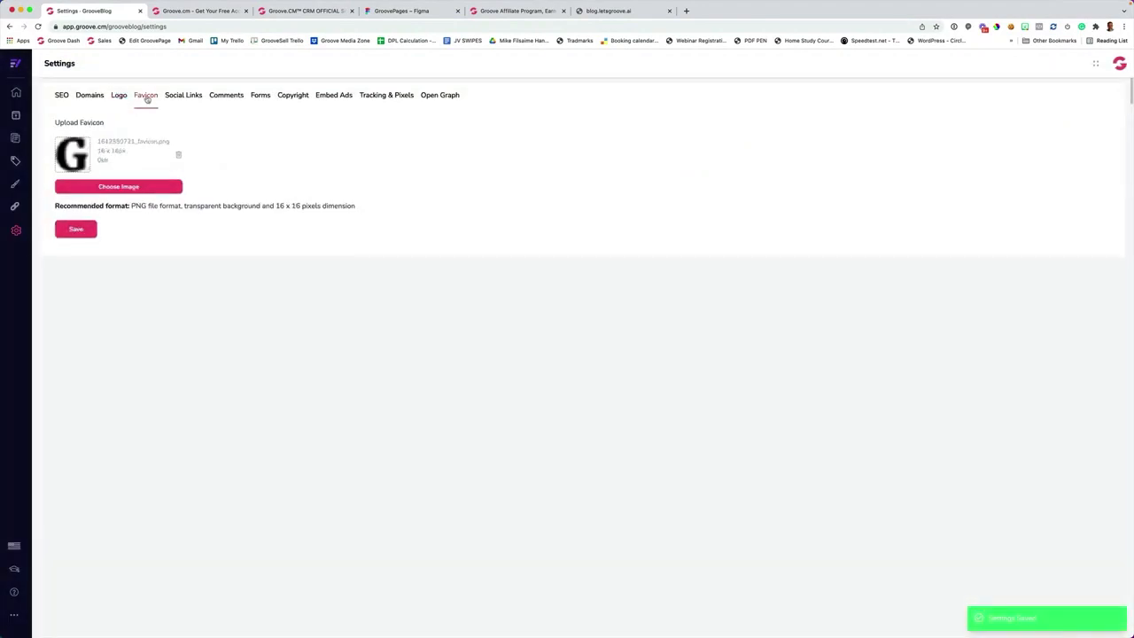
left_click(113, 191)
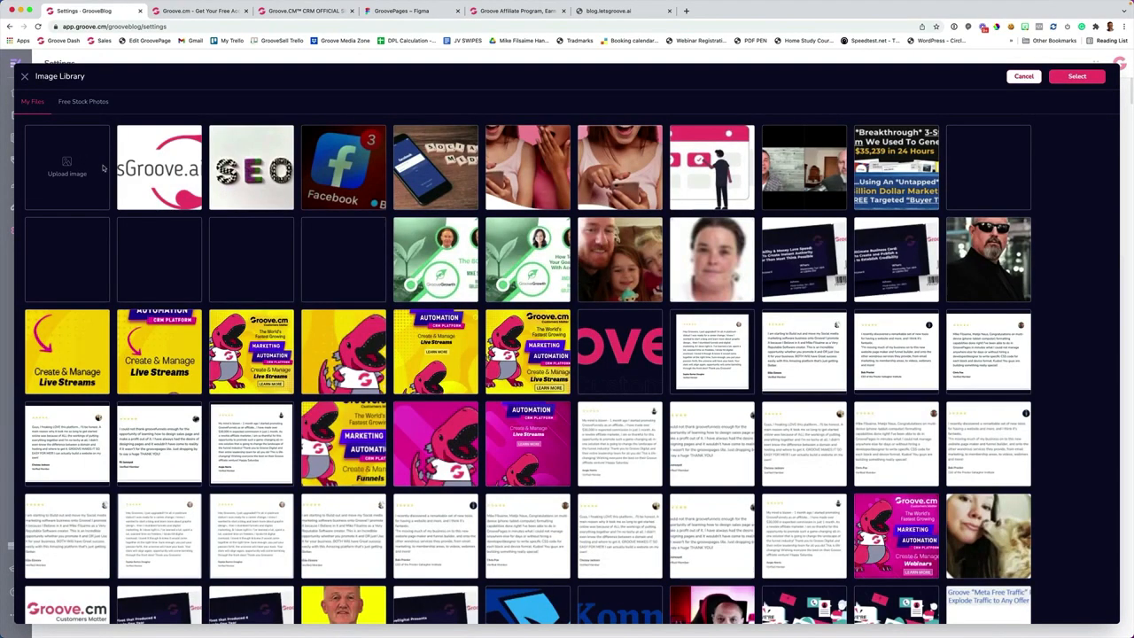
left_click(87, 164)
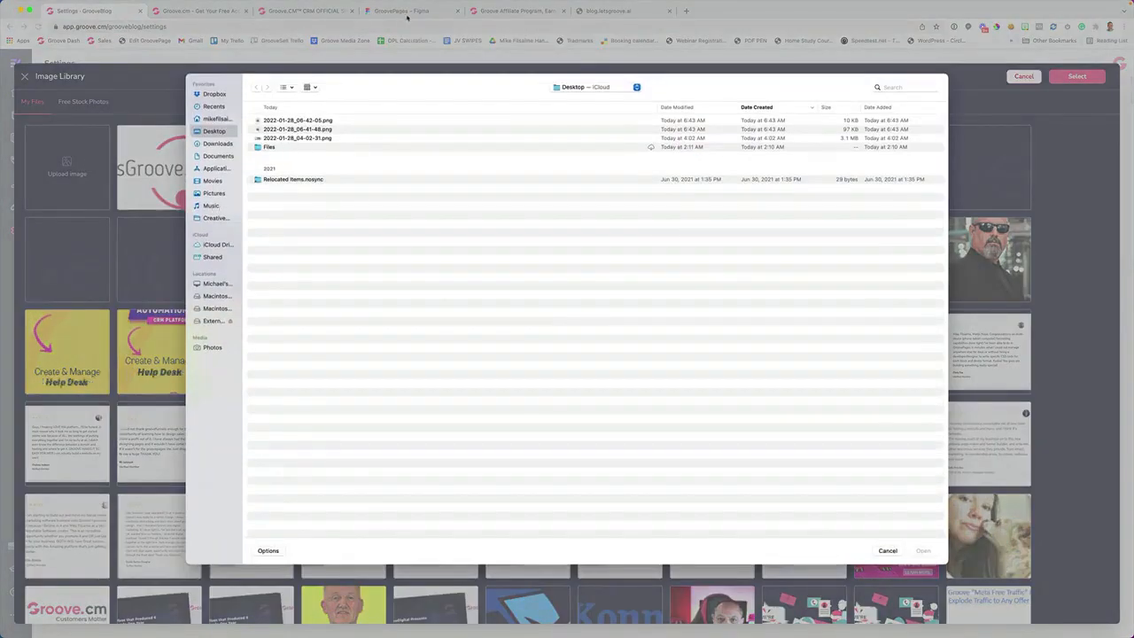
left_click(292, 121)
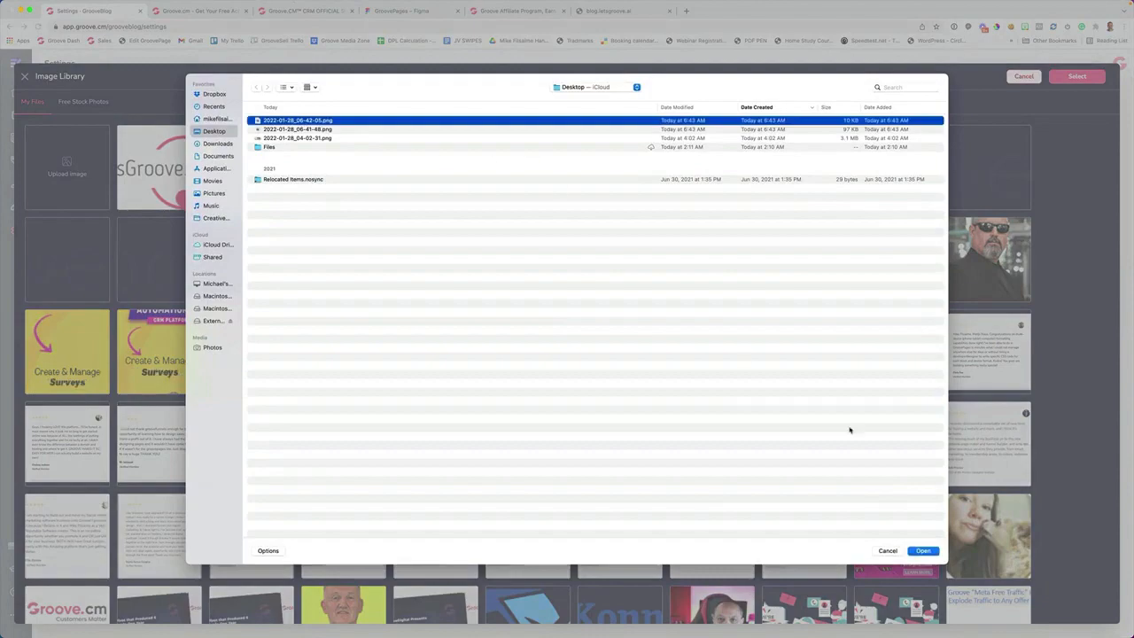
left_click(924, 551)
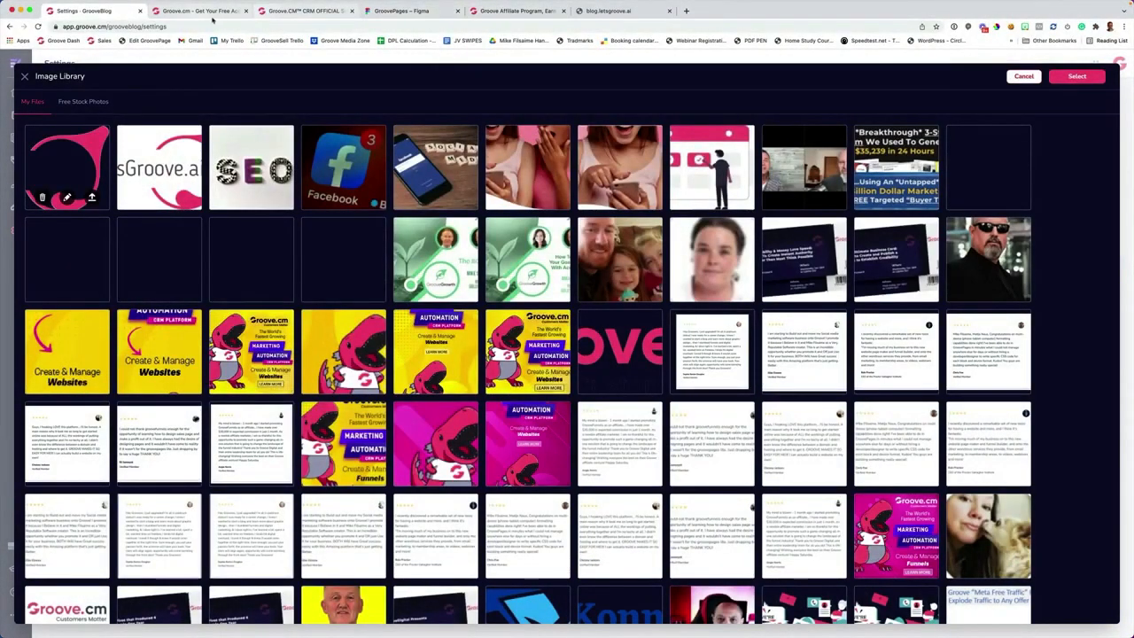
left_click(1078, 76)
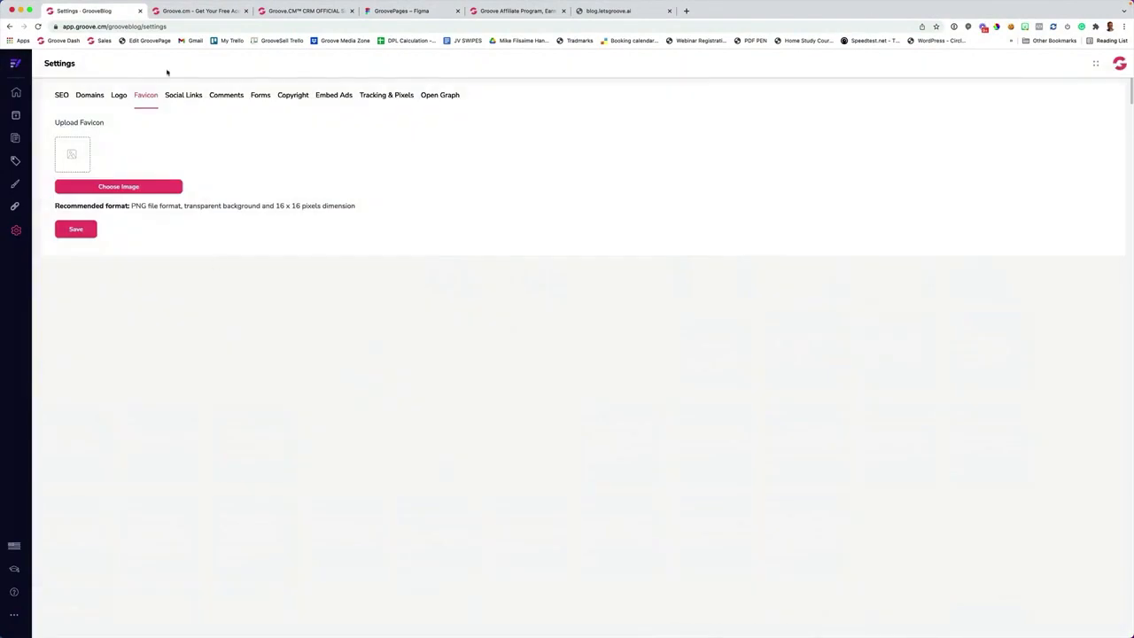
left_click(74, 232)
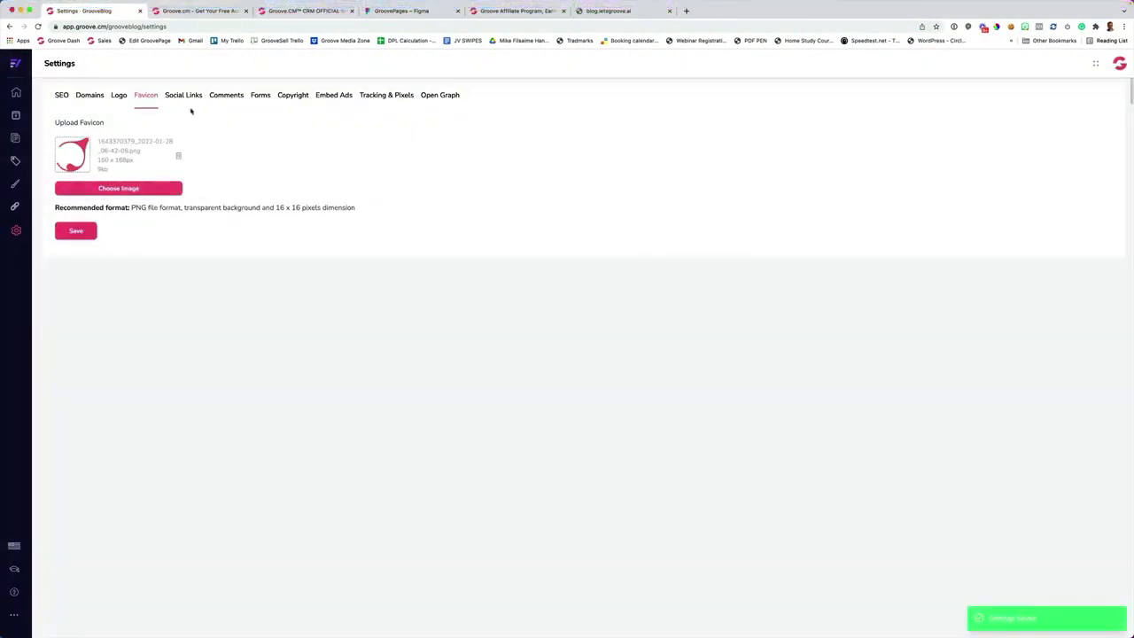
- Search the icons for "face" and choose the circular Facebook icon for Social Link 1
left_click(190, 106)
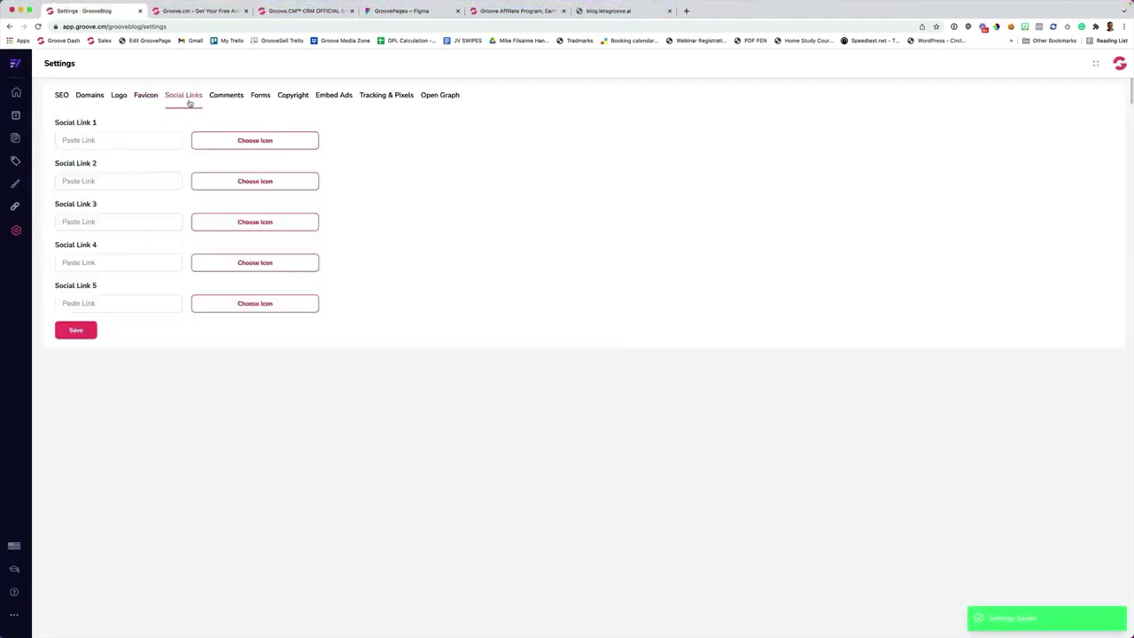
left_click(228, 141)
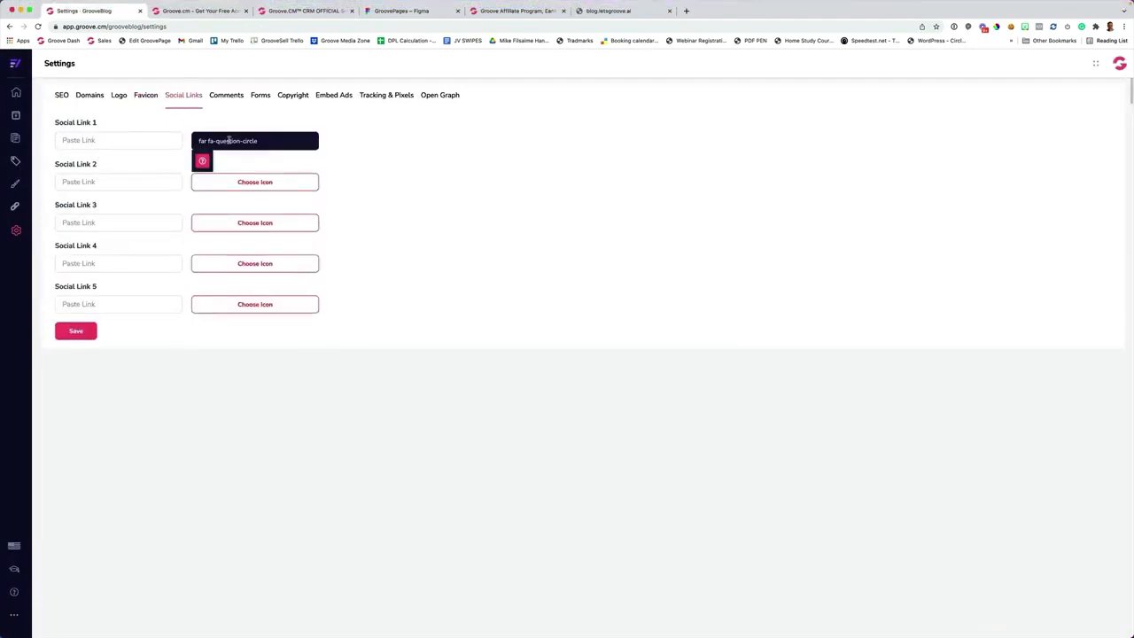
triple_click(228, 142)
type("face")
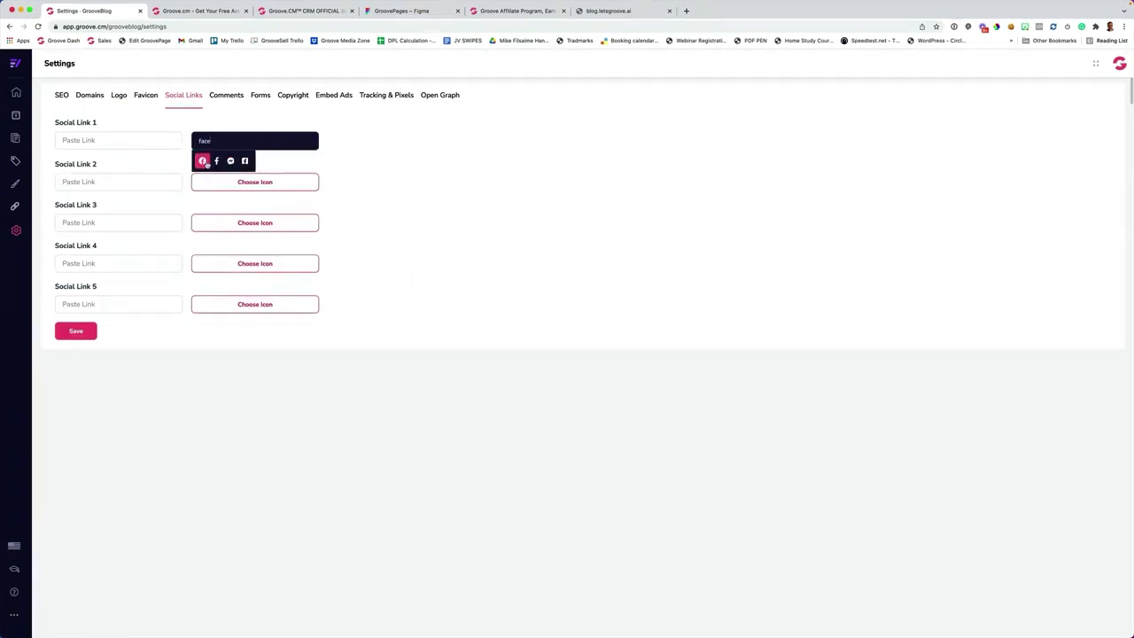
left_click(202, 161)
left_click(147, 186)
- Look at the comments settings and change the blog's copyright text to "2022 LetsGroove.ai"
left_click(224, 97)
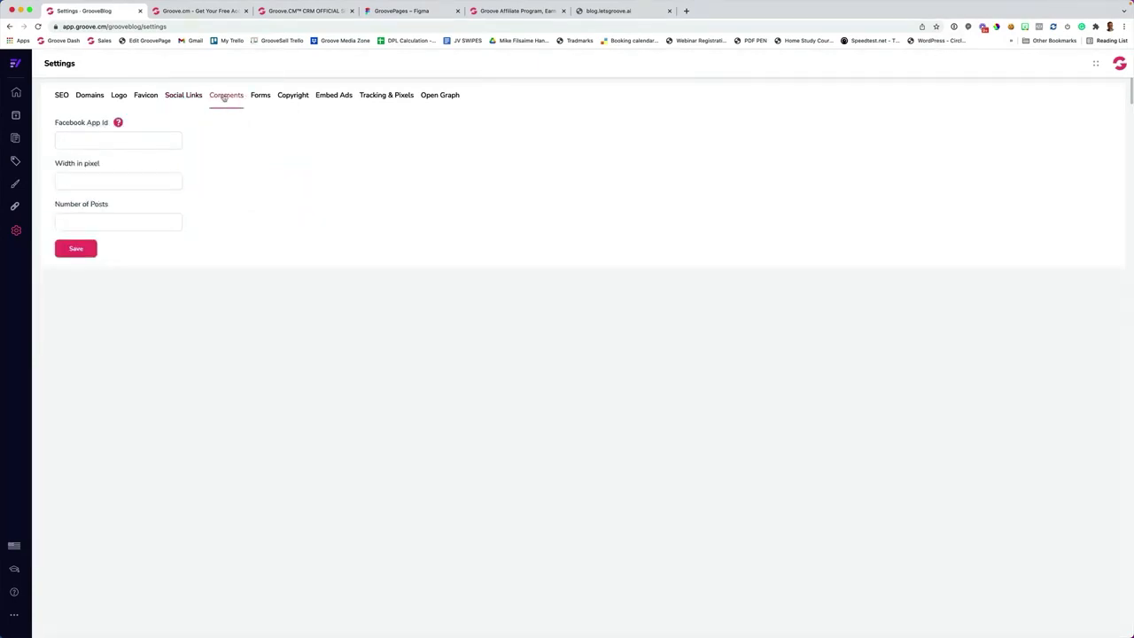
left_click(289, 97)
left_click(81, 144)
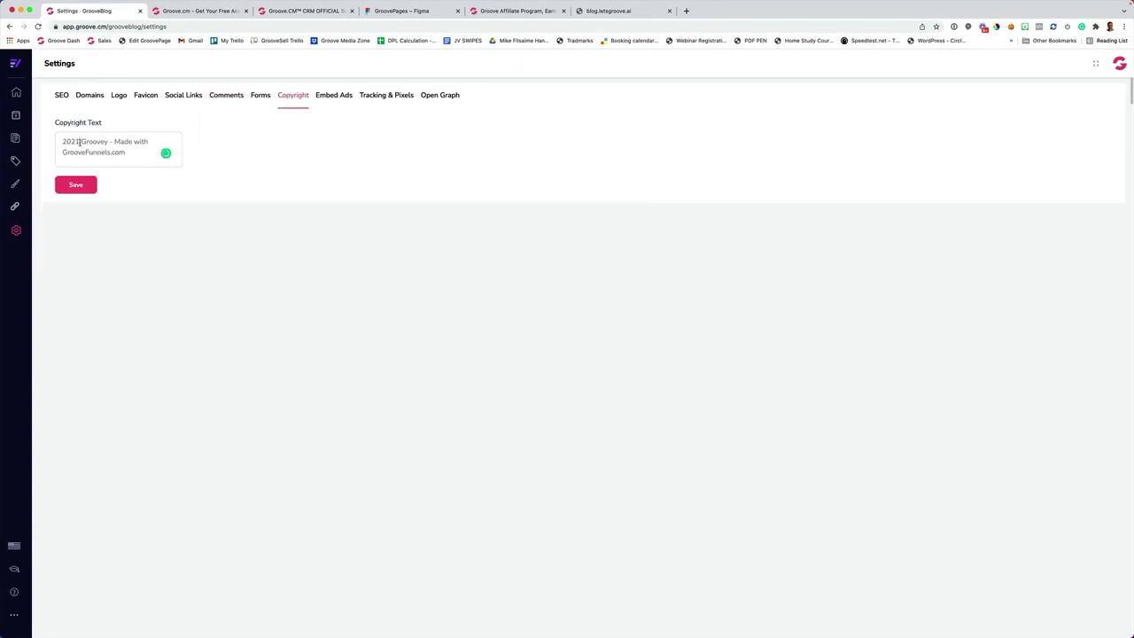
key("BackSpace")
type("2")
left_click_drag(81, 142, 151, 164)
type("Let")
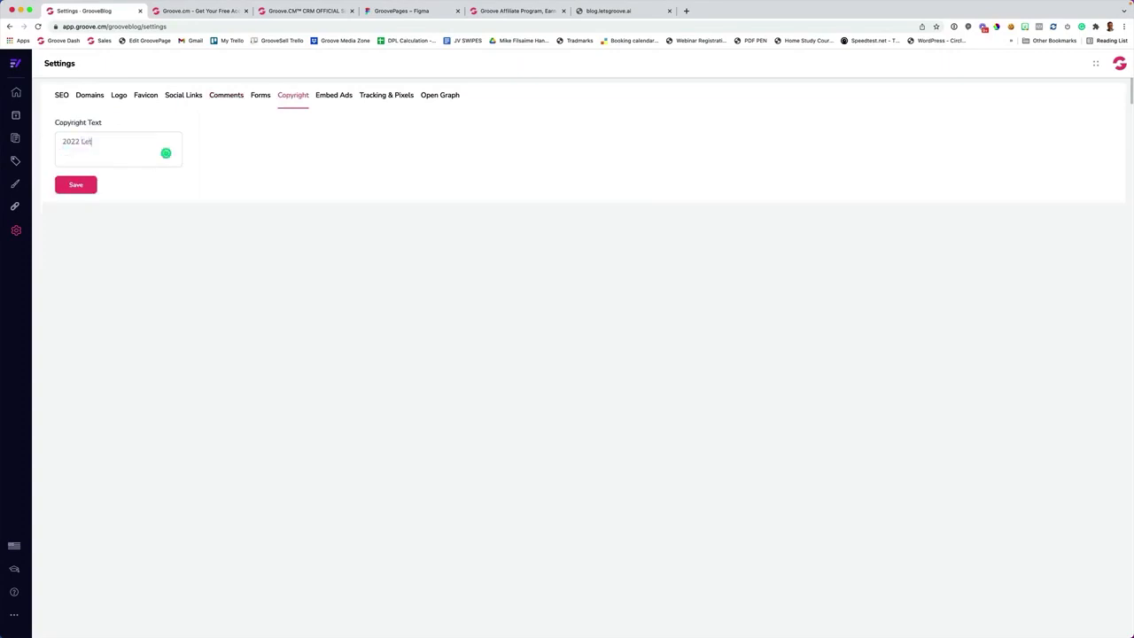
type("sGroove.ai")
- Open the blog's embedded ads settings and copy the Blue 468x60 banner code from the Groove affiliate promotion tools page
left_click(335, 97)
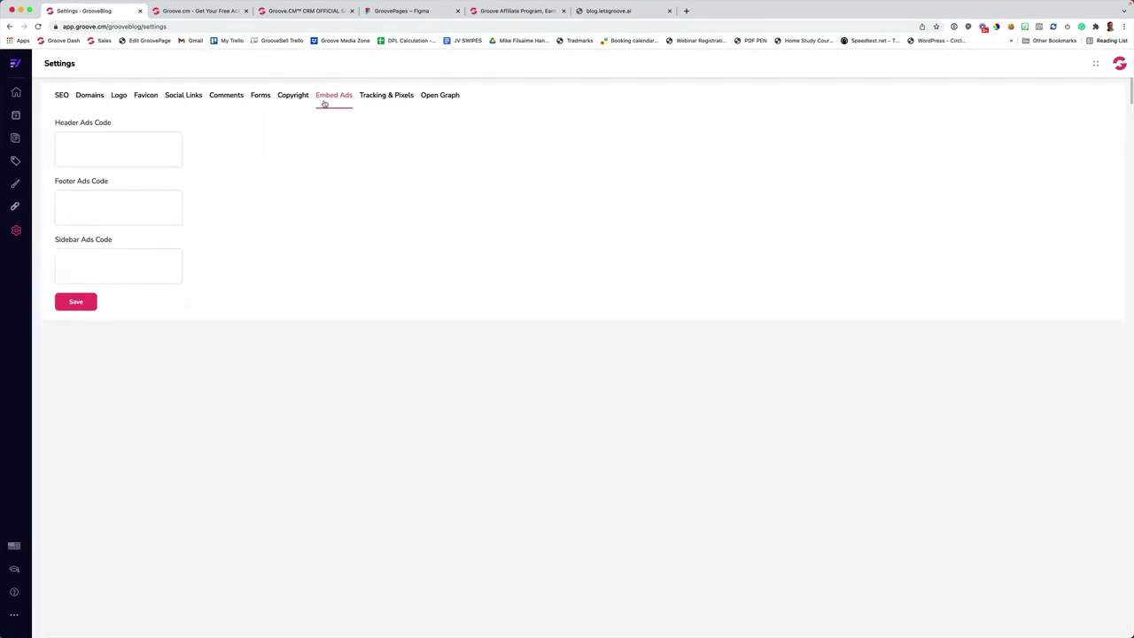
left_click(506, 12)
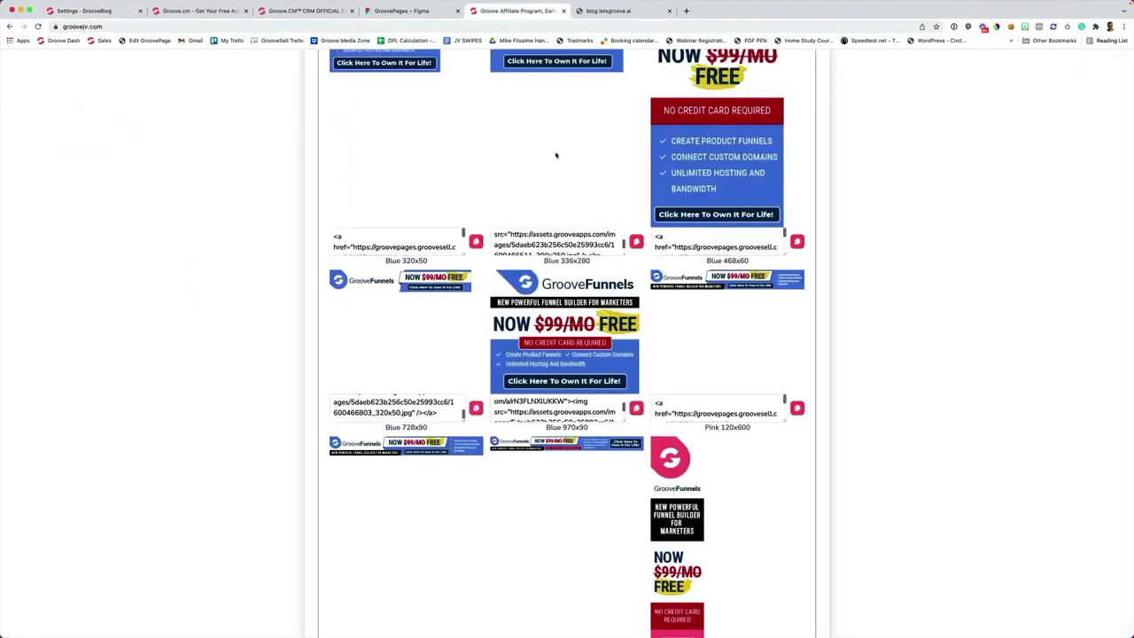
scroll(644, 169, "up", 10)
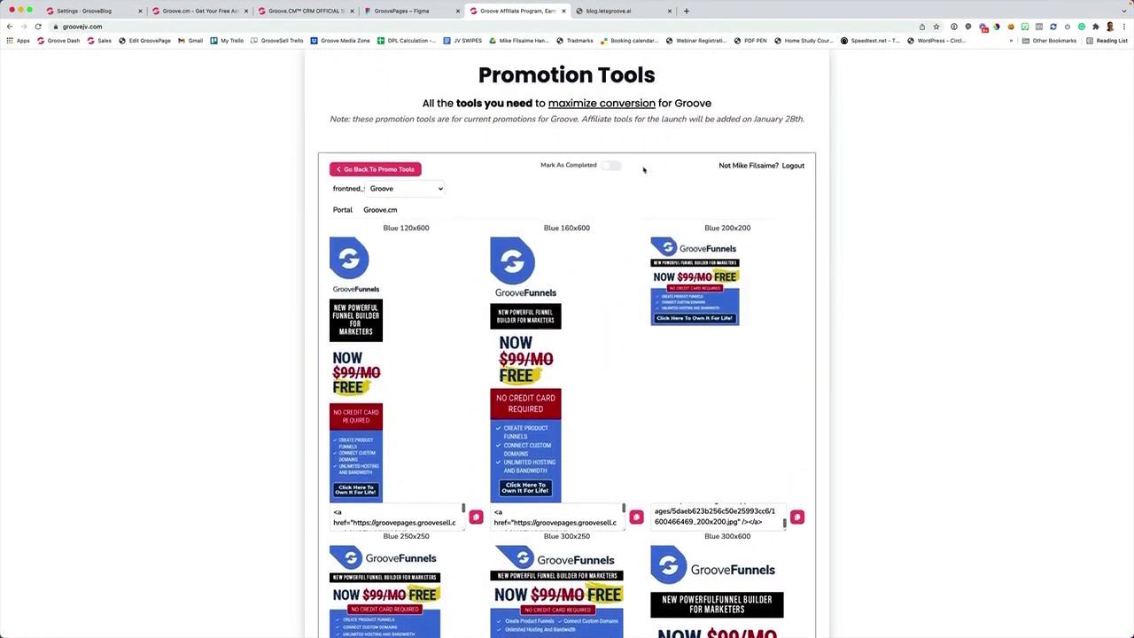
scroll(644, 171, "down", 3)
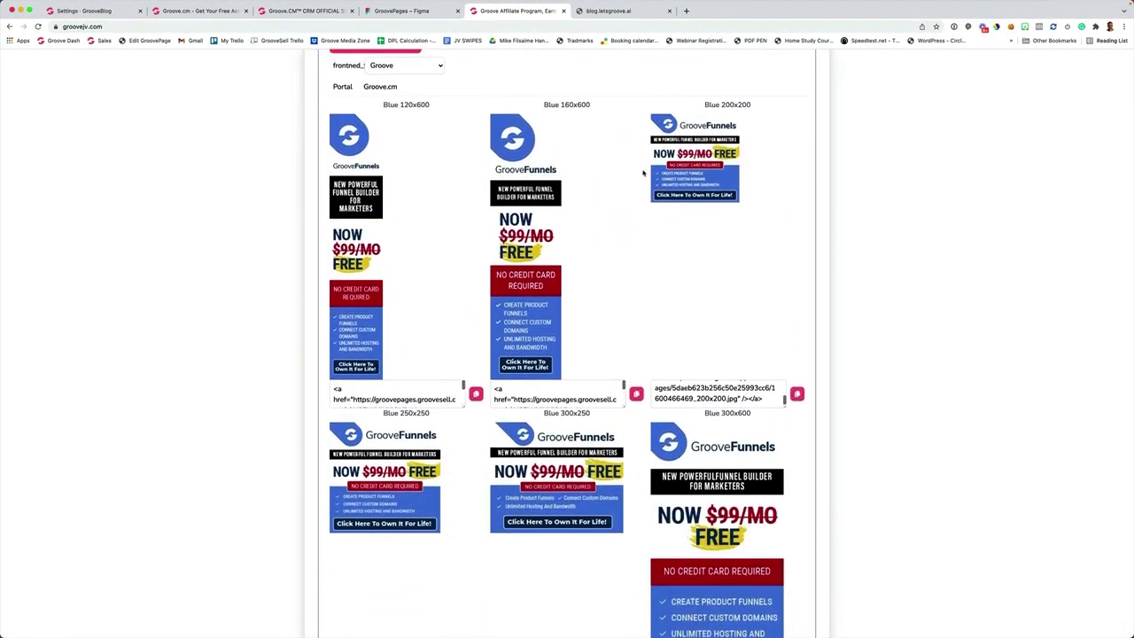
scroll(643, 173, "down", 6)
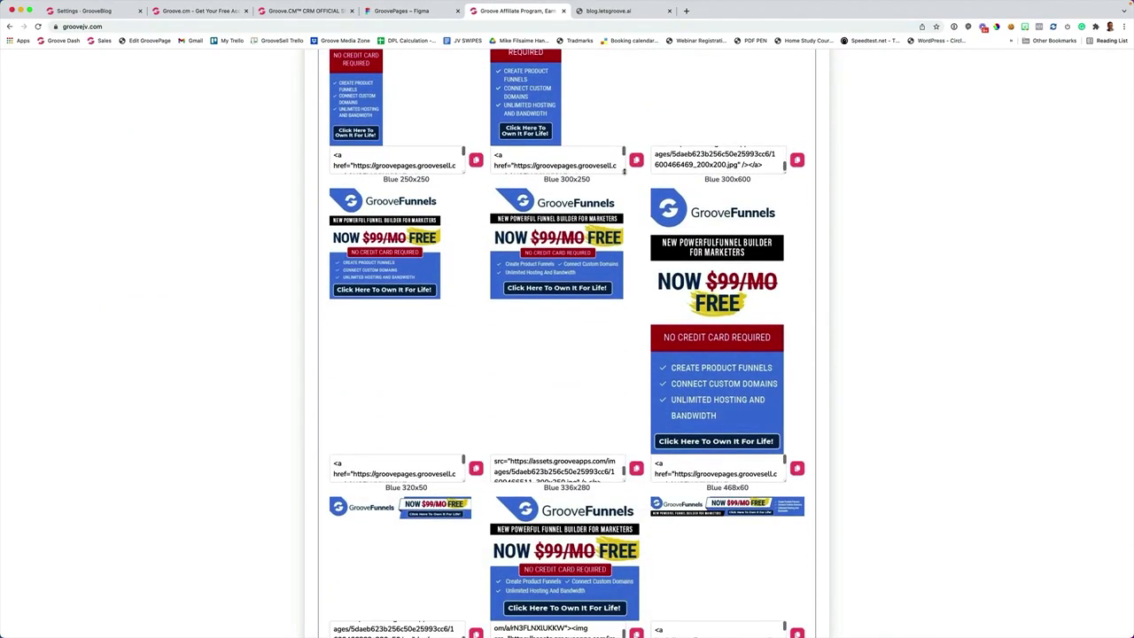
scroll(624, 170, "up", 6)
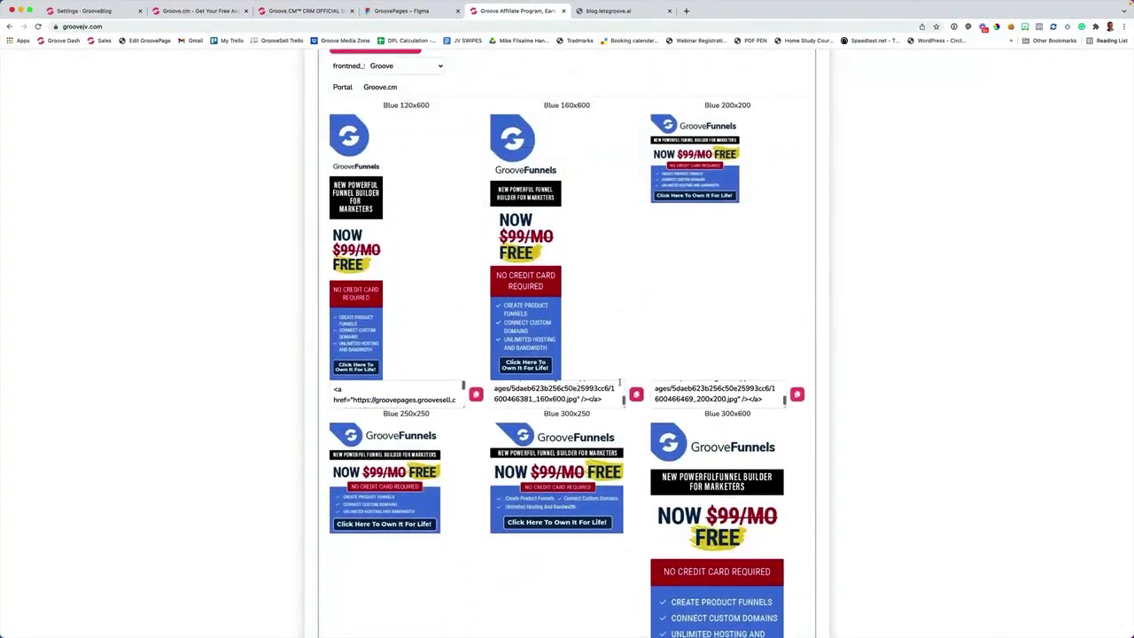
scroll(619, 383, "down", 9)
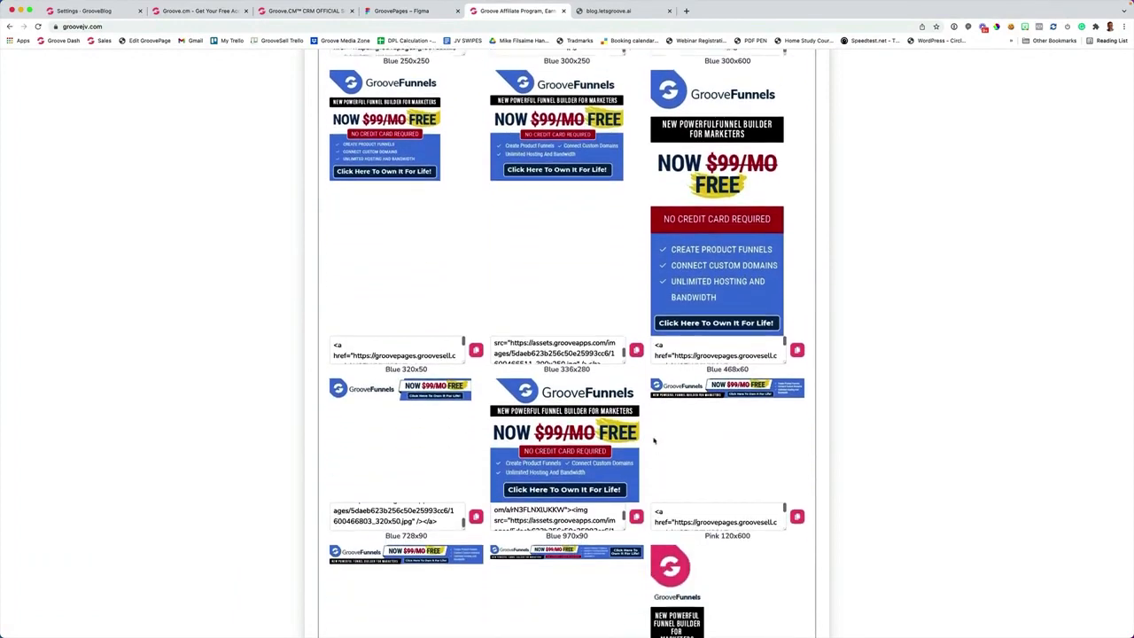
scroll(654, 440, "down", 2)
scroll(664, 408, "down", 2)
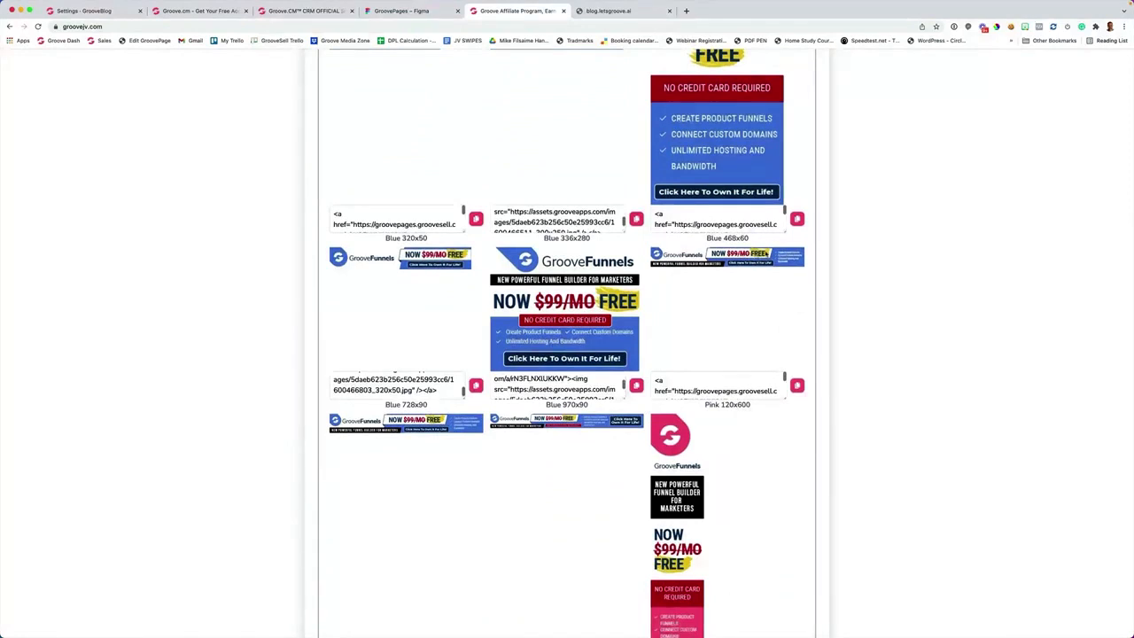
scroll(796, 388, "up", 1)
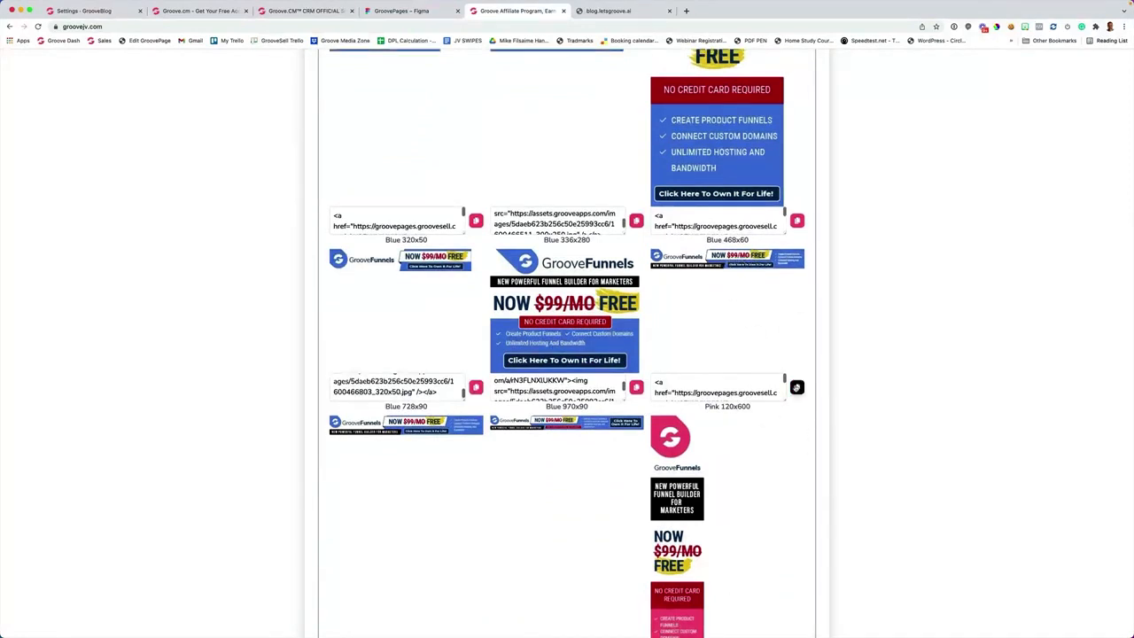
- Paste the copied 468x60 banner code as the blog's header ads code in the GrooveBlog settings
left_click(84, 11)
right_click(101, 144)
left_click(115, 207)
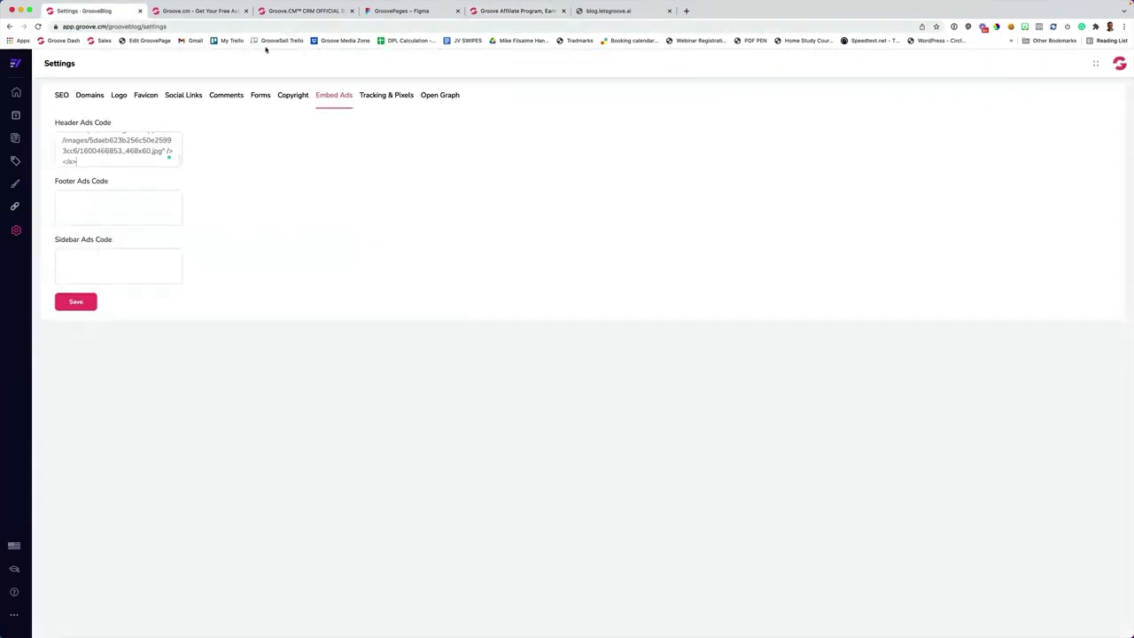
- Copy the Pink 320x50 banner code from the Groove affiliate page and paste it as the blog's footer ads code
left_click(514, 12)
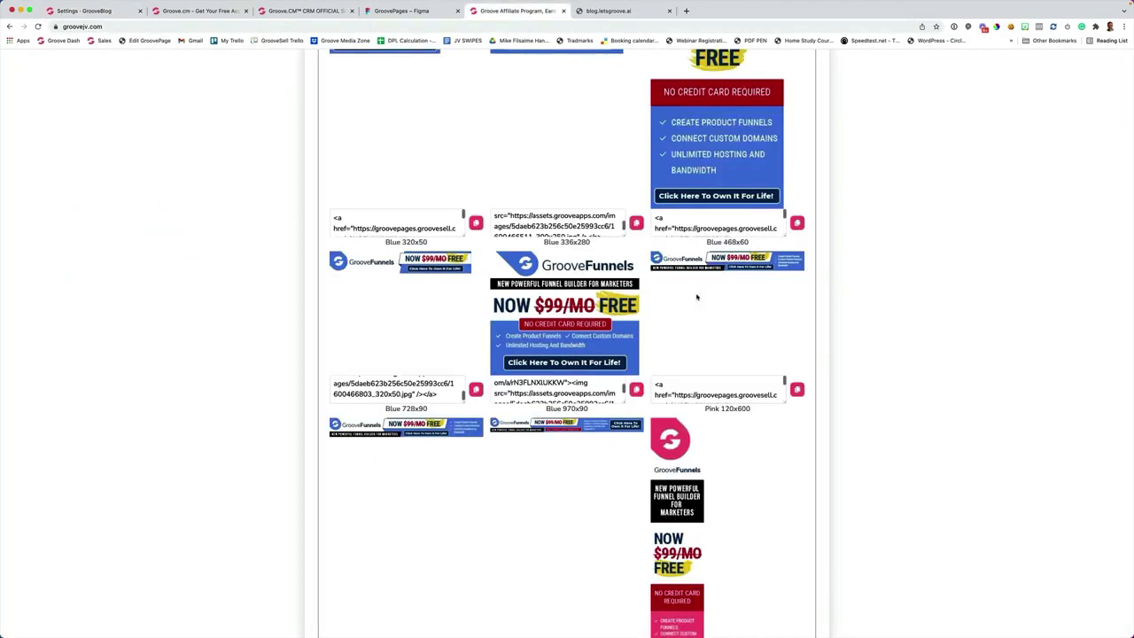
scroll(697, 297, "down", 15)
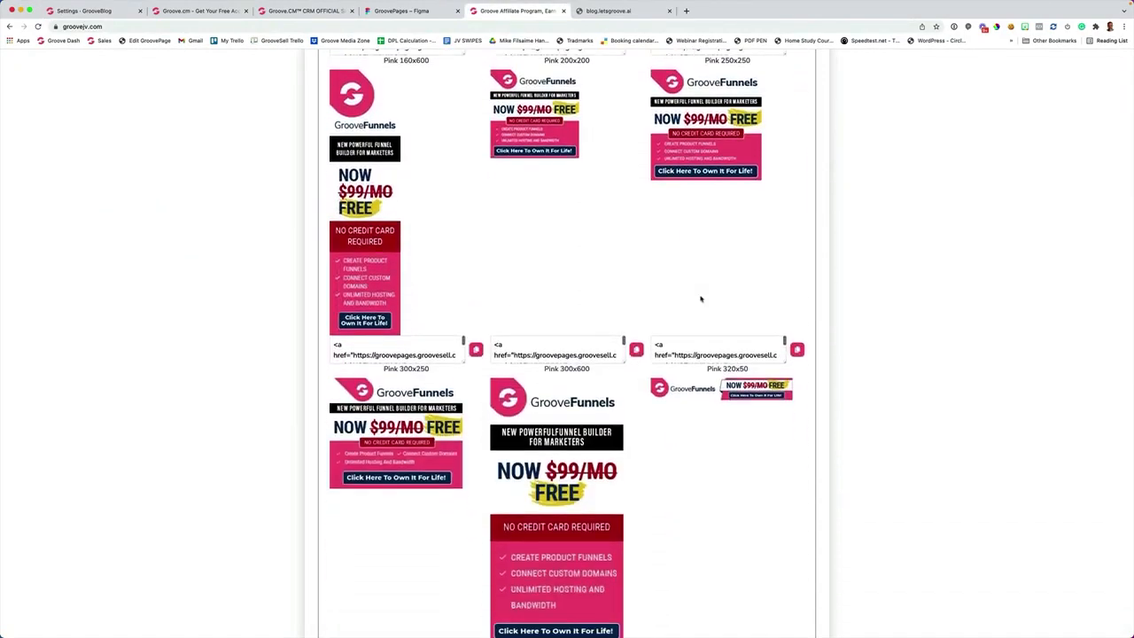
scroll(696, 297, "down", 3)
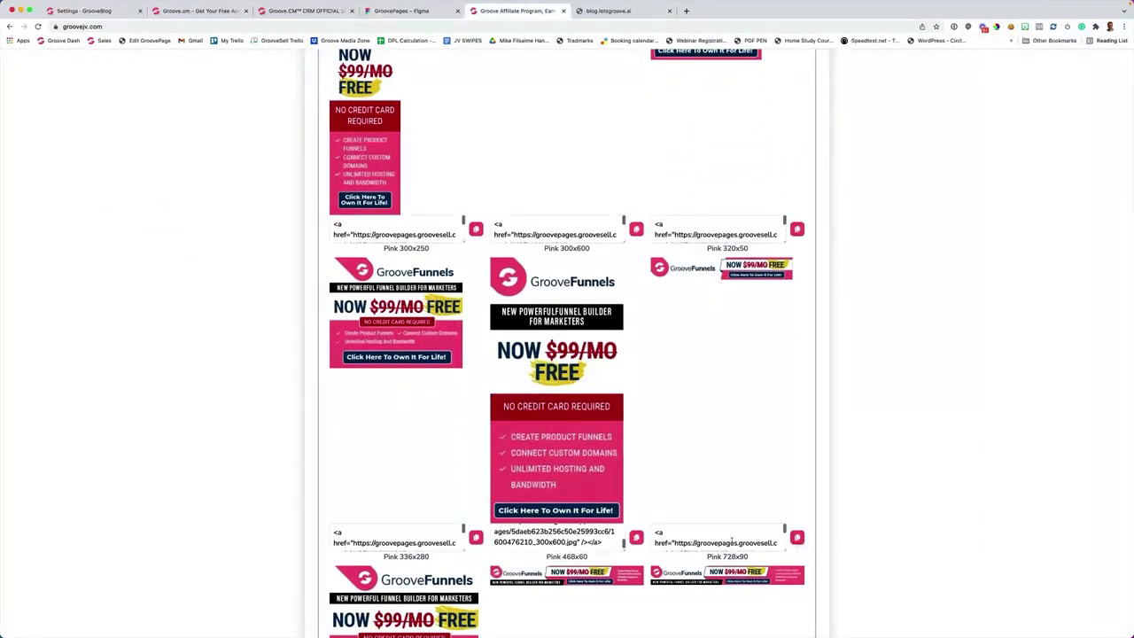
left_click(84, 11)
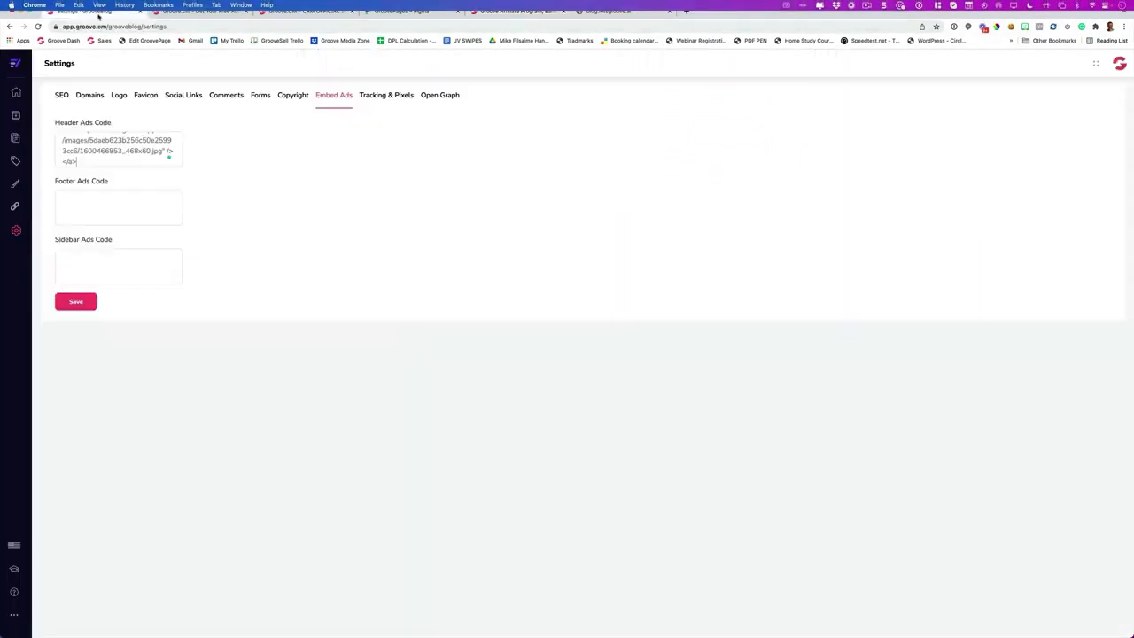
left_click(86, 211)
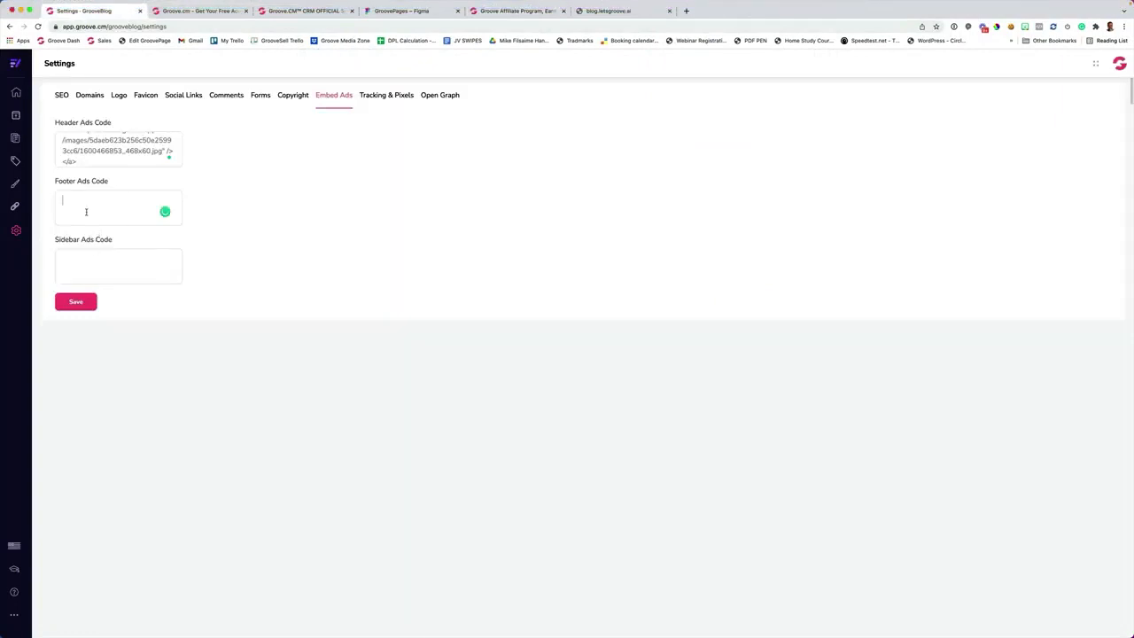
key("cmd+v")
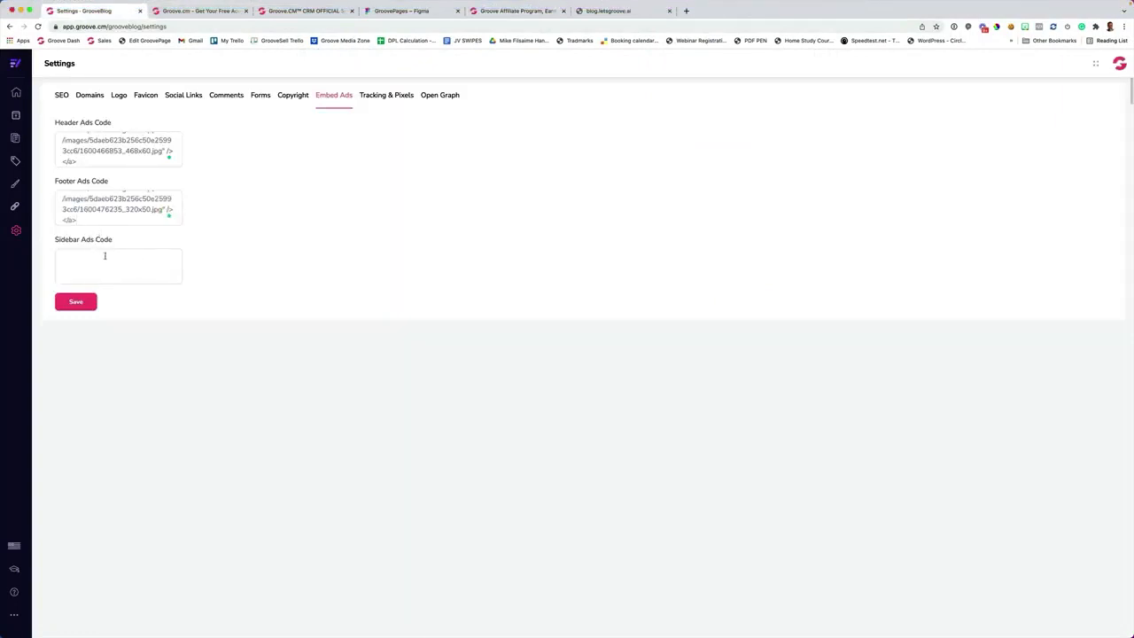
- Copy the Groovezilla All-In-One Free 120x600 banner code, paste it as the blog's sidebar ads code and save the embedded ads
left_click(514, 11)
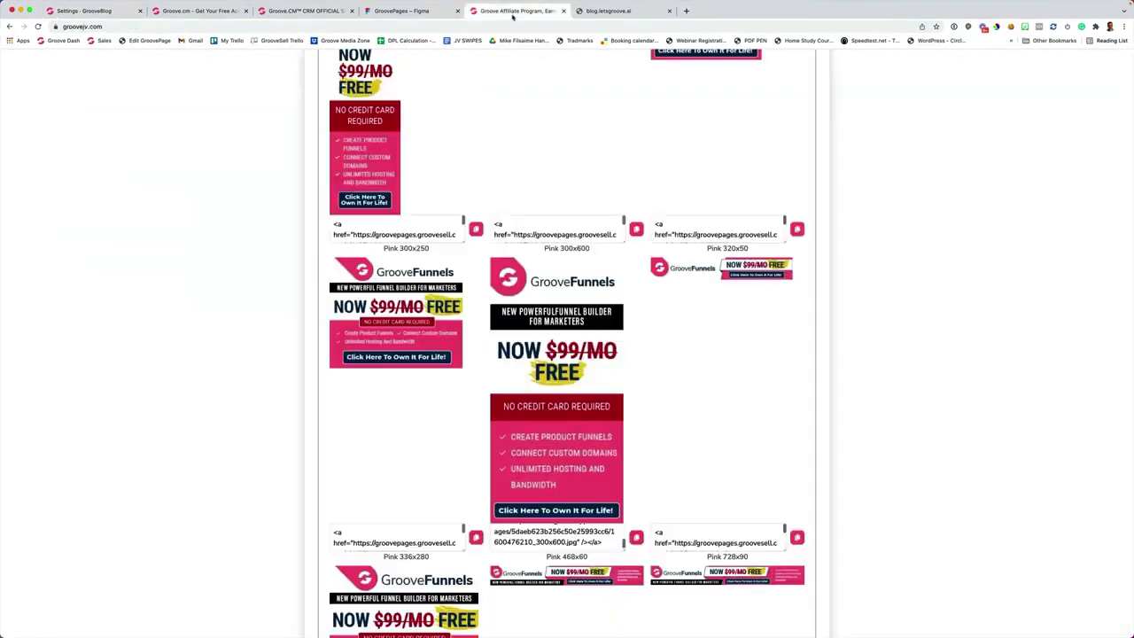
scroll(676, 300, "down", 10)
scroll(676, 299, "down", 15)
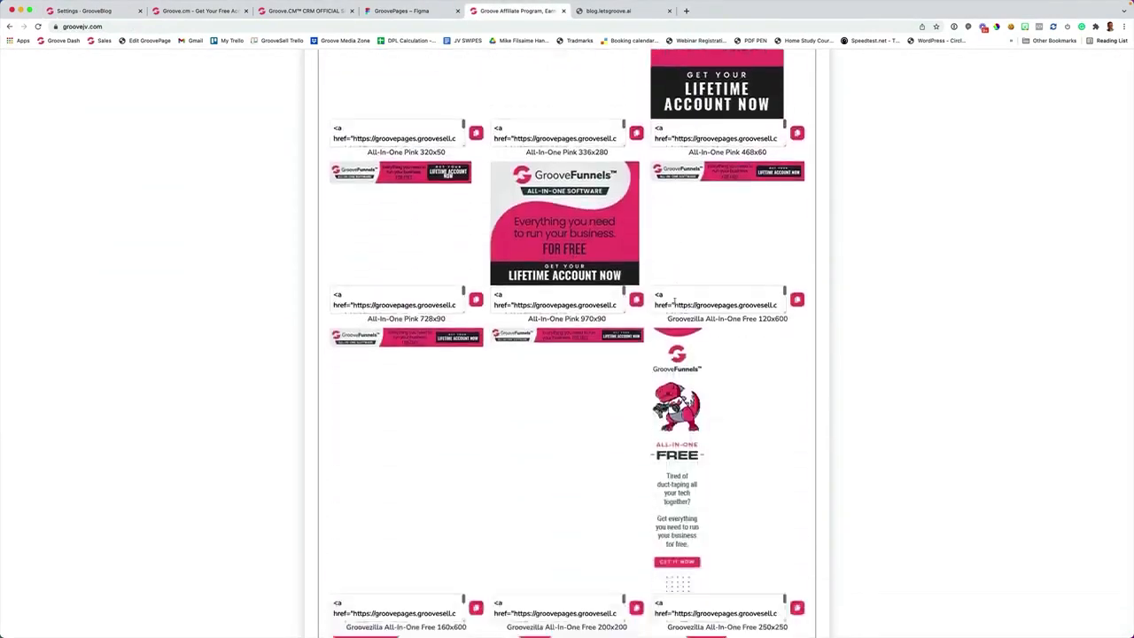
scroll(667, 213, "up", 1)
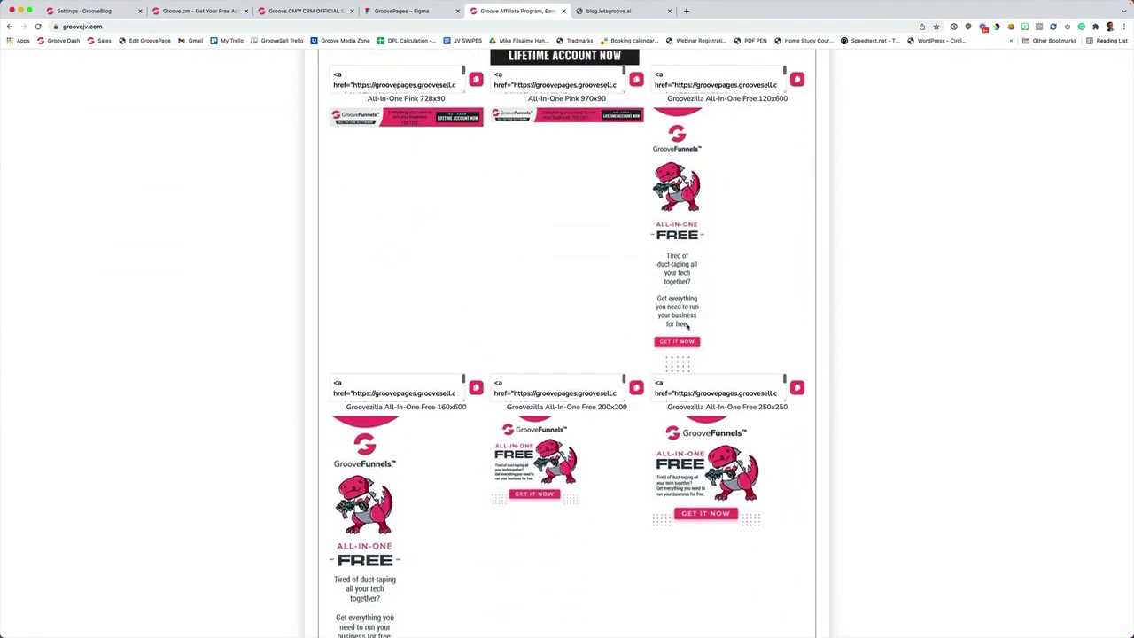
left_click(797, 388)
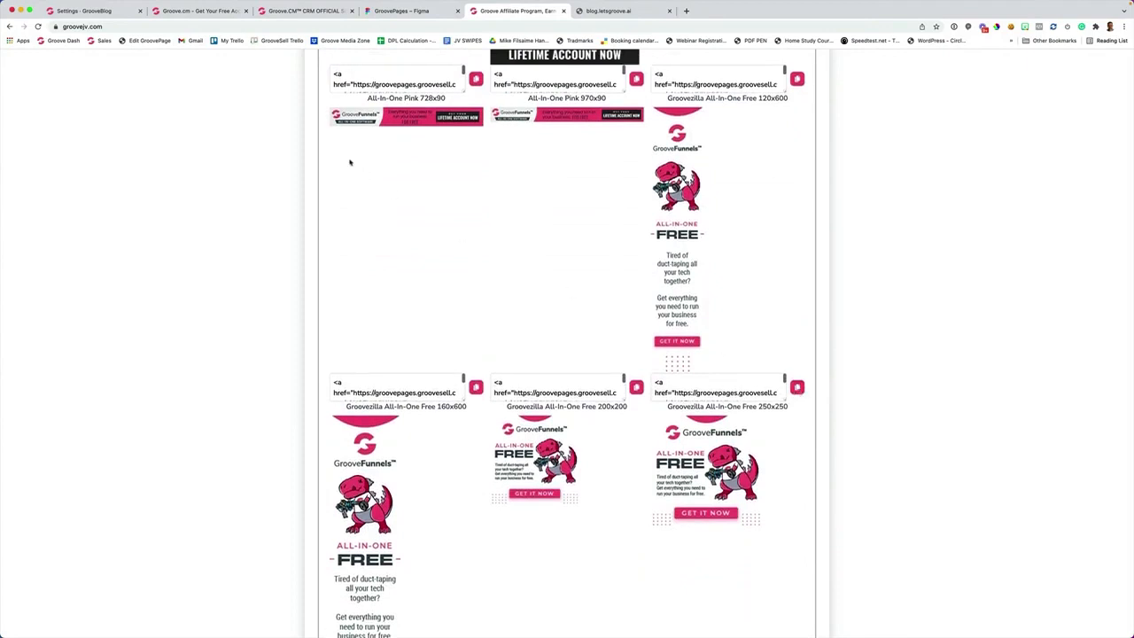
left_click(84, 10)
left_click(122, 260)
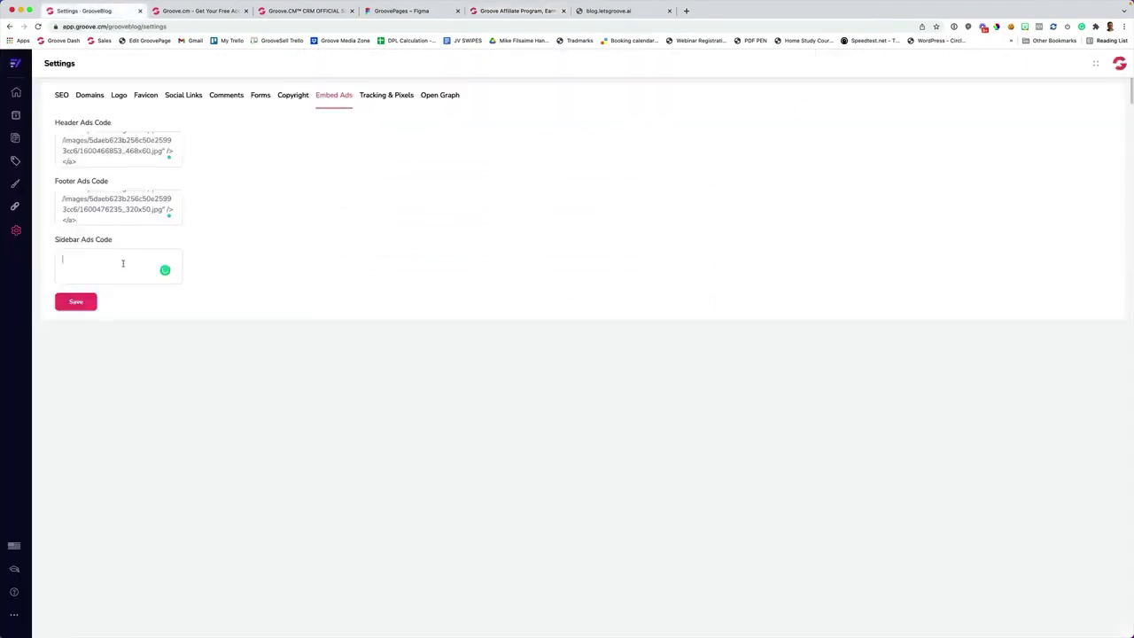
key("cmd+v")
left_click(72, 303)
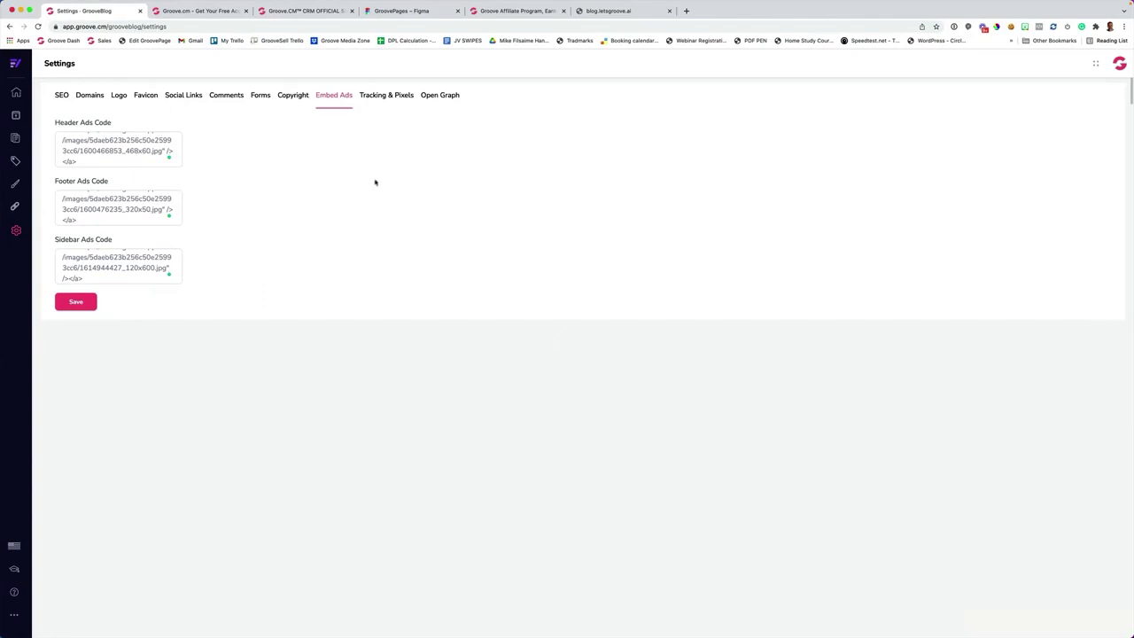
- Look at the blog's tracking and Open Graph settings and check the embedded ads in the publish preview
left_click(376, 99)
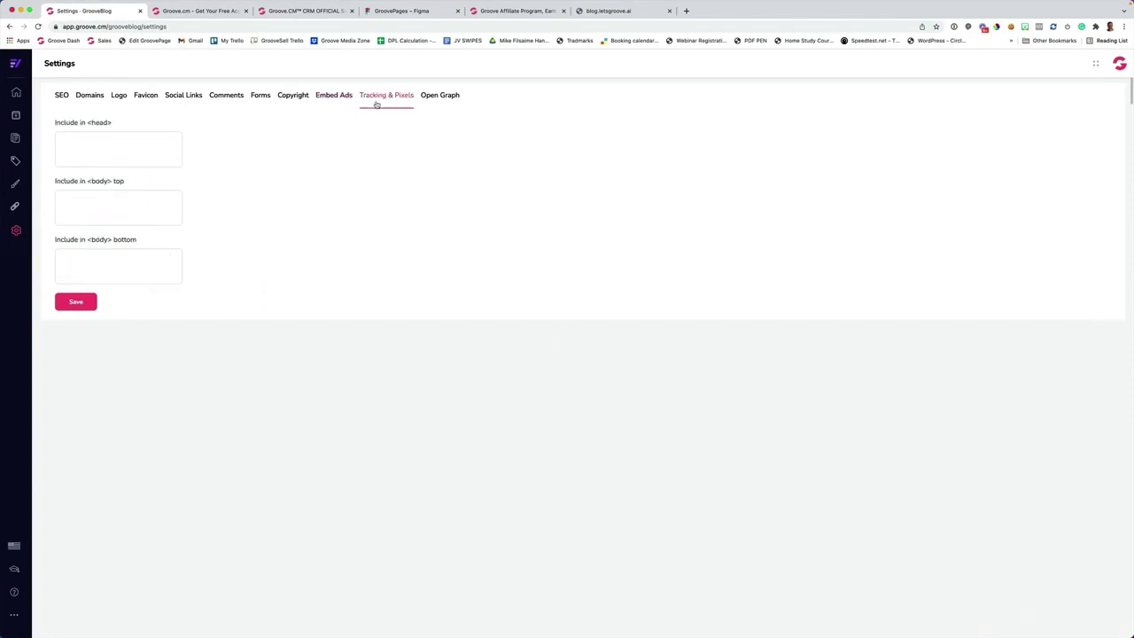
left_click(429, 104)
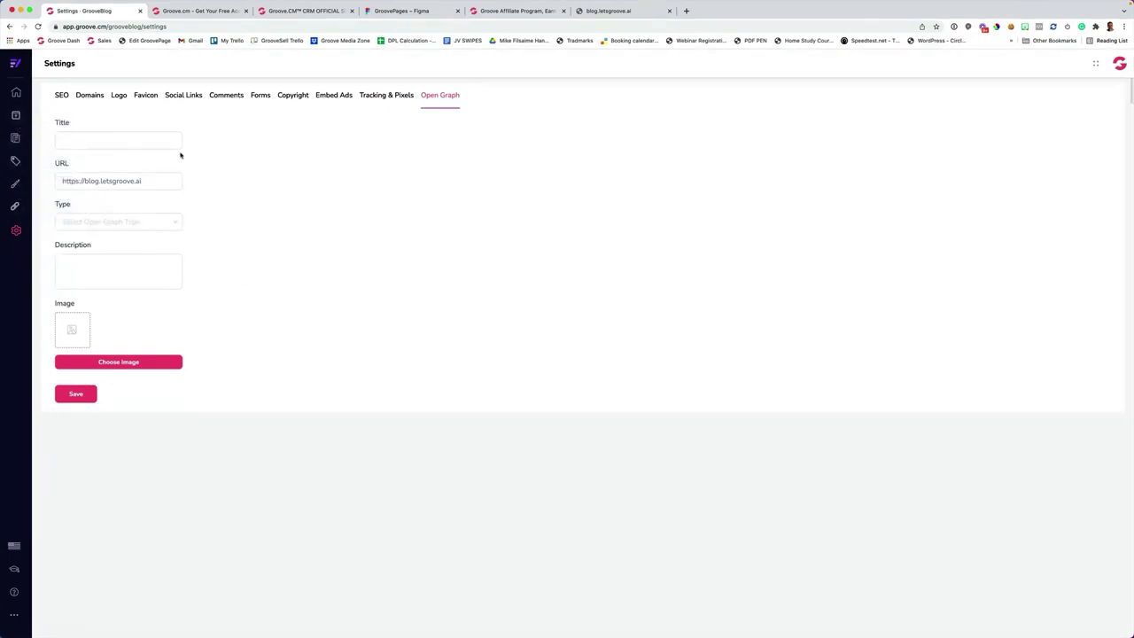
left_click(16, 115)
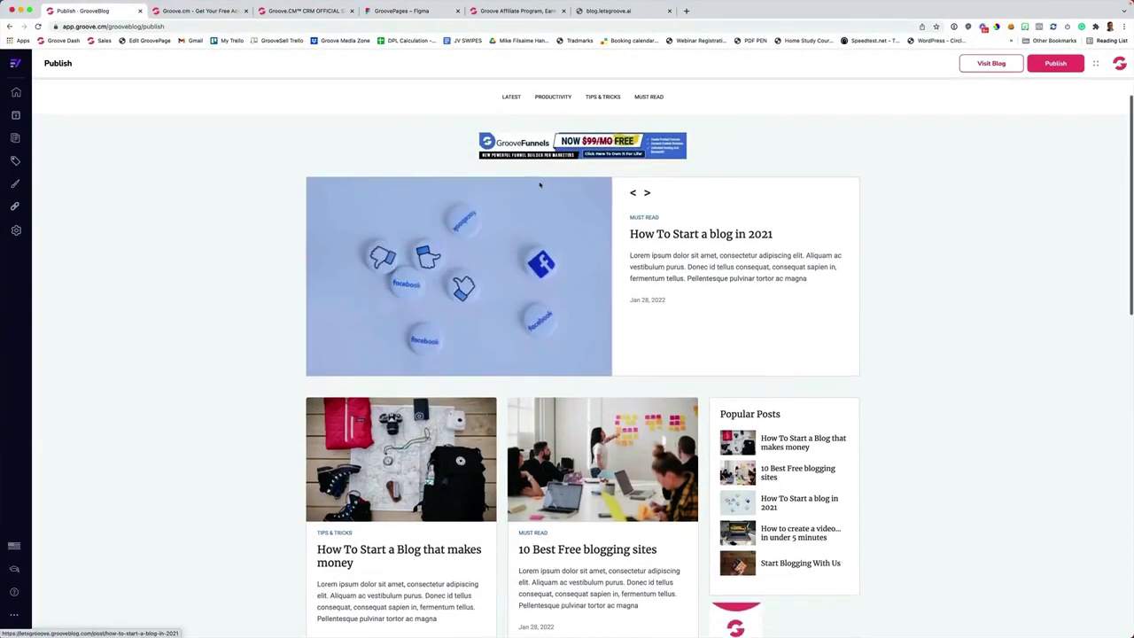
scroll(762, 404, "down", 5)
scroll(762, 404, "down", 8)
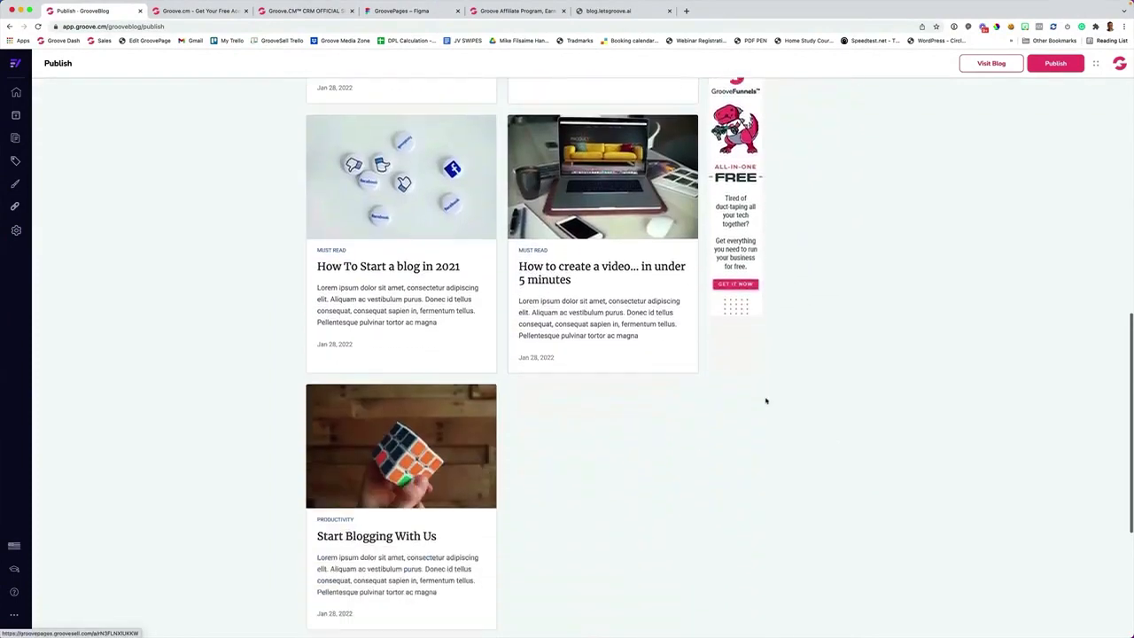
scroll(551, 464, "up", 15)
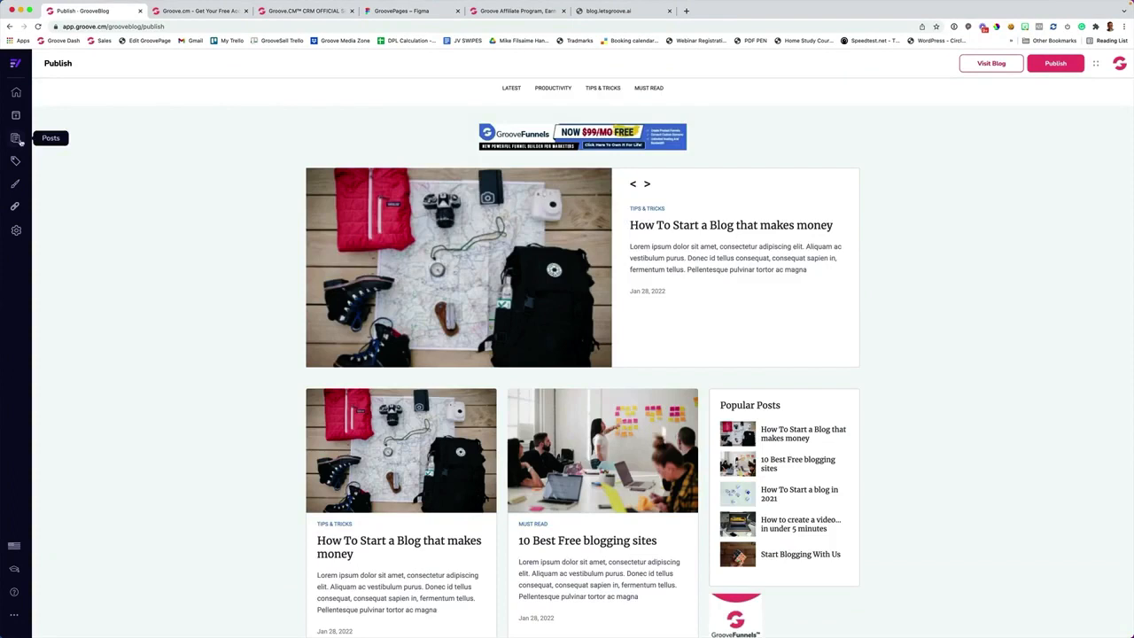
- Look at the blog's categories and open the GrooveBlog Classic theme for customization
left_click(15, 161)
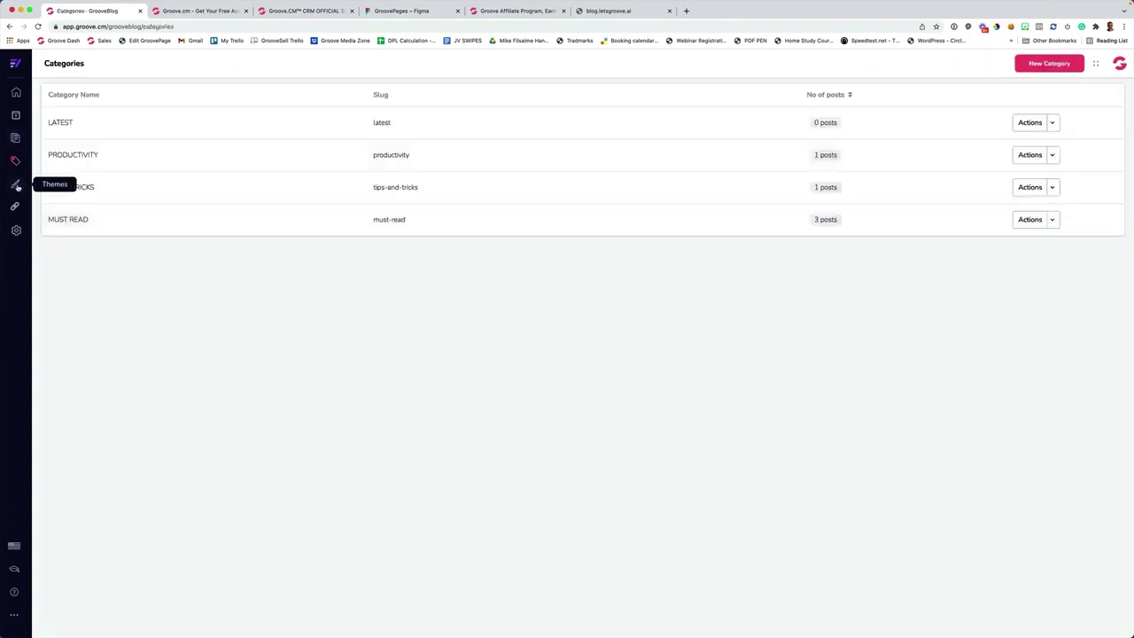
left_click(15, 184)
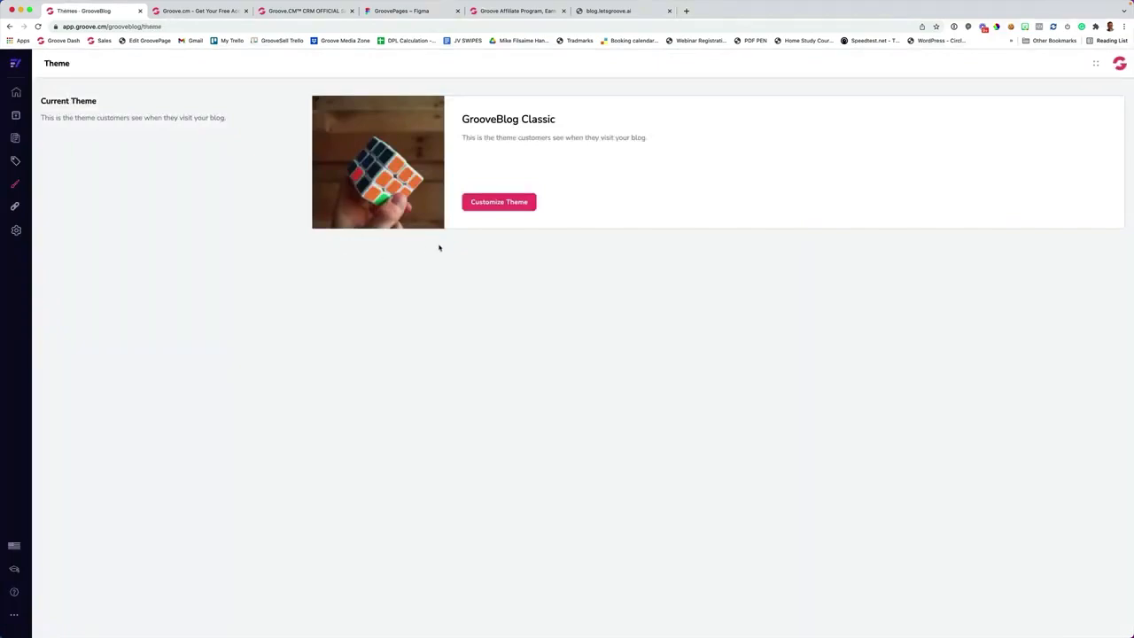
left_click(488, 205)
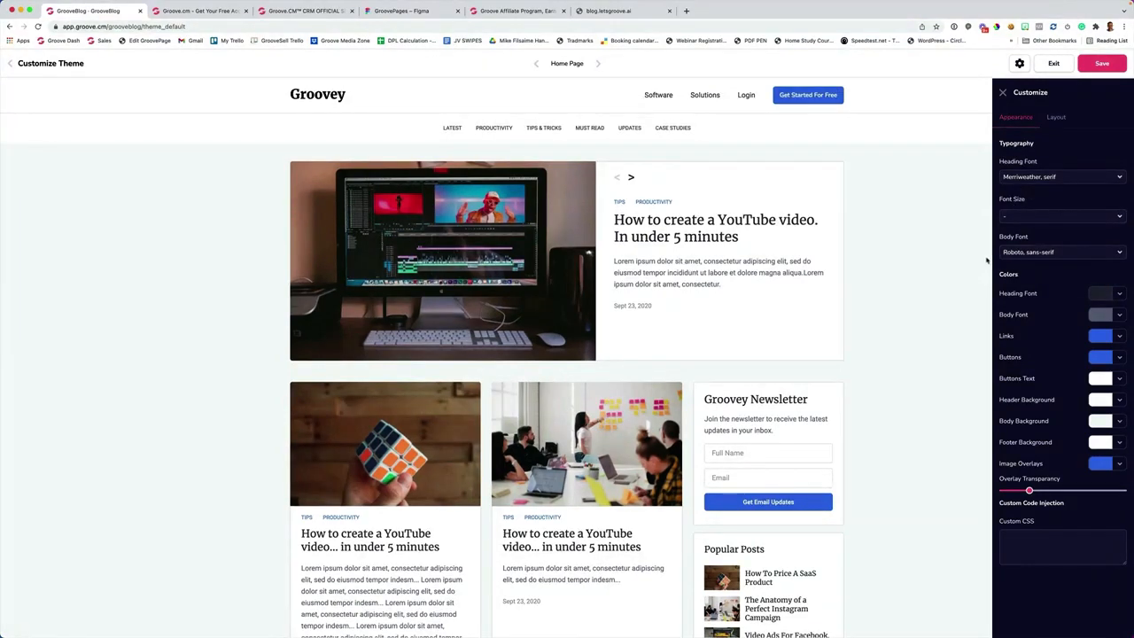
scroll(666, 273, "down", 5)
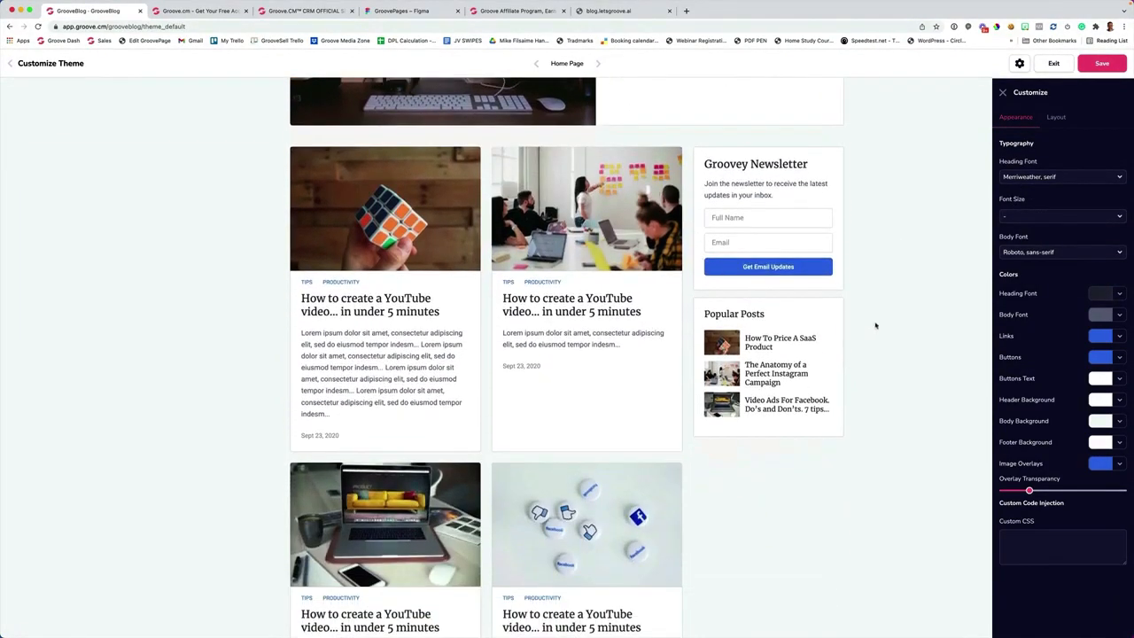
scroll(964, 317, "up", 5)
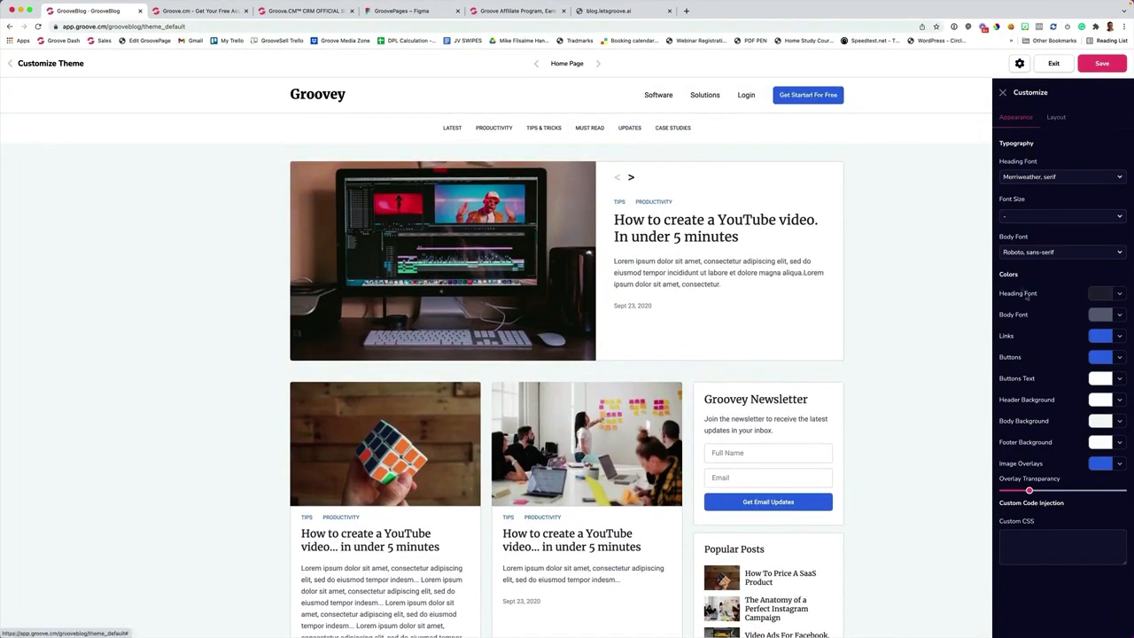
- Change the theme's button color to the crimson shade #E43F70
left_click(1099, 357)
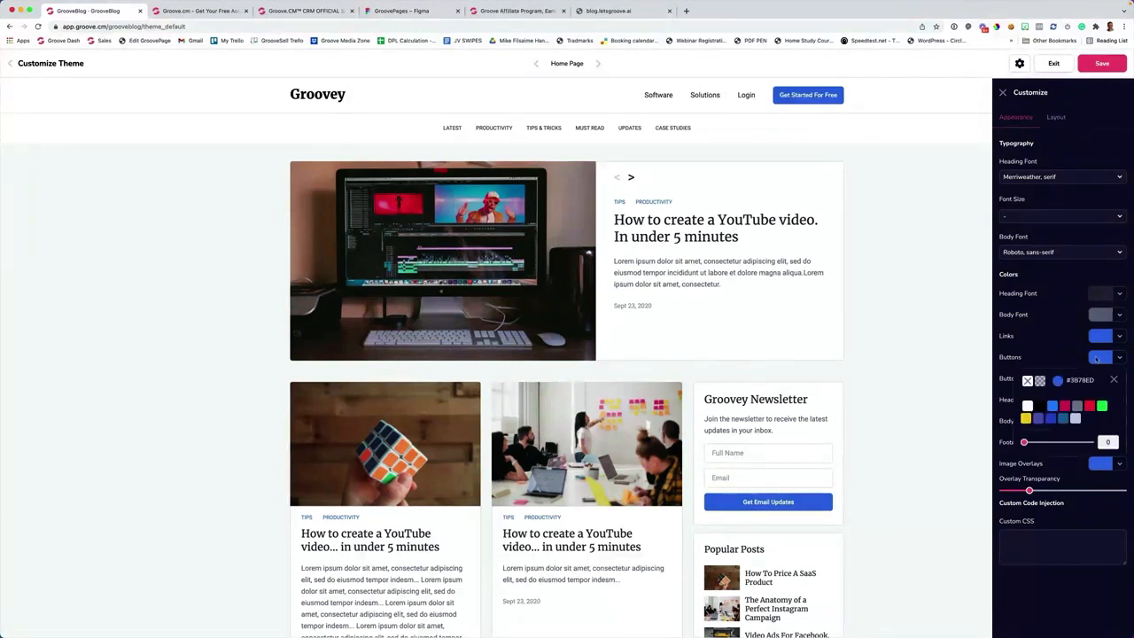
mouse_move(1066, 407)
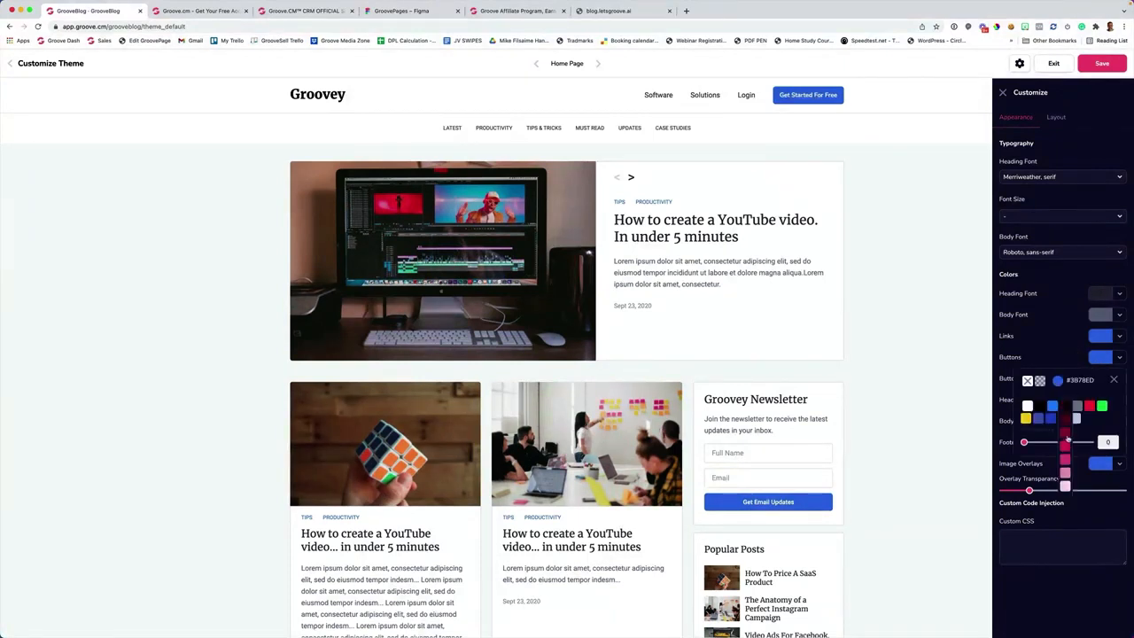
left_click(1064, 449)
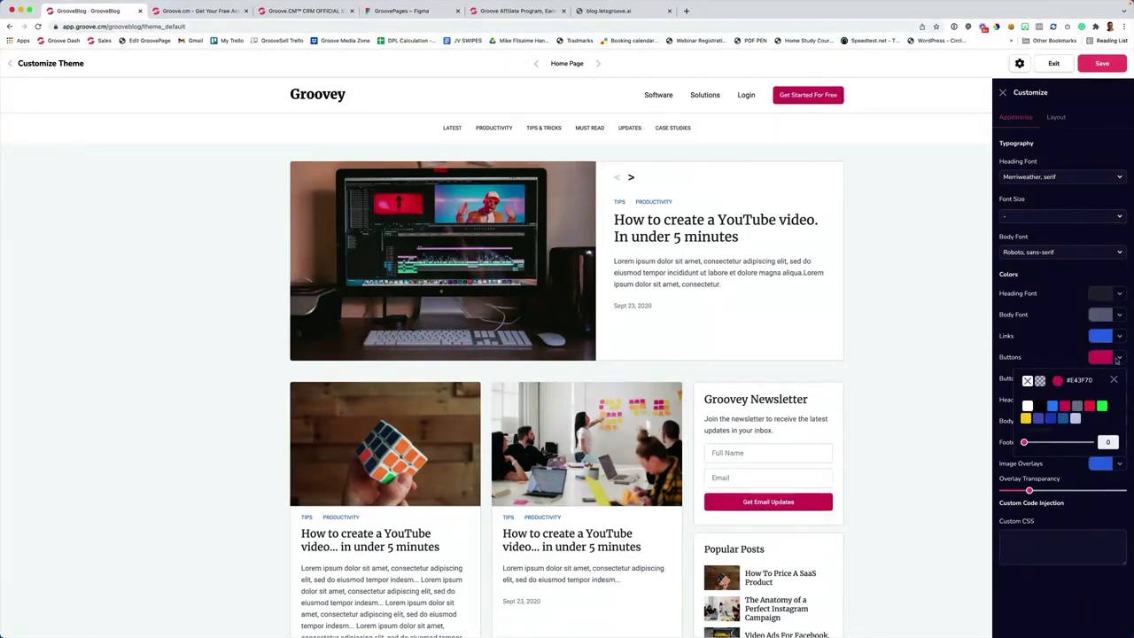
left_click(1114, 380)
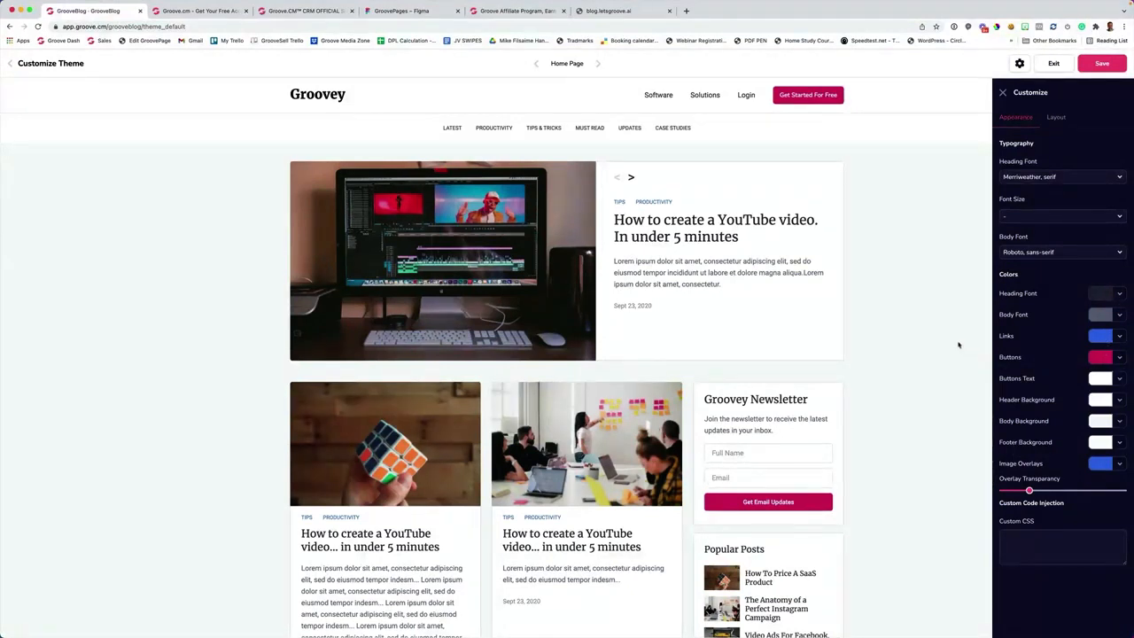
- Open the theme's layout settings for the Home Page
left_click(1055, 116)
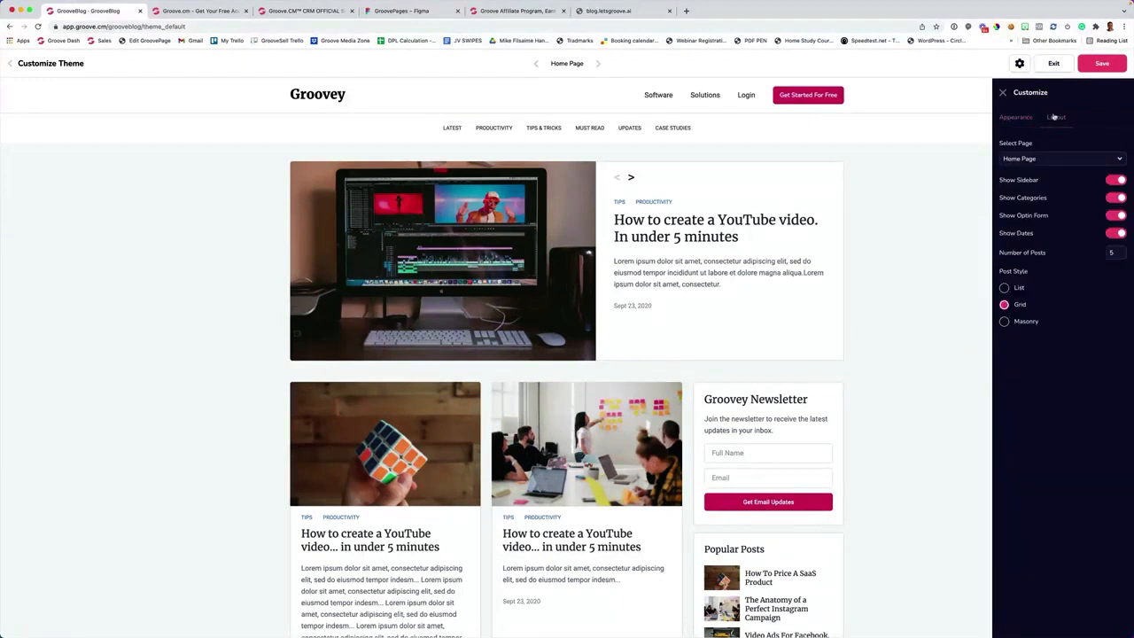
left_click(1020, 161)
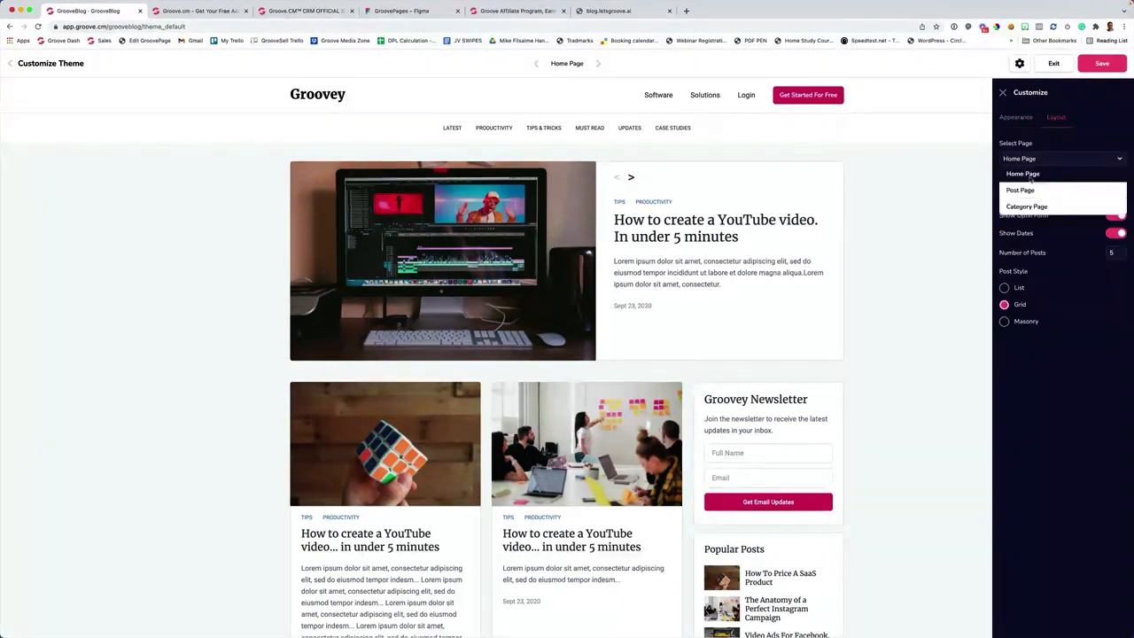
left_click(1028, 175)
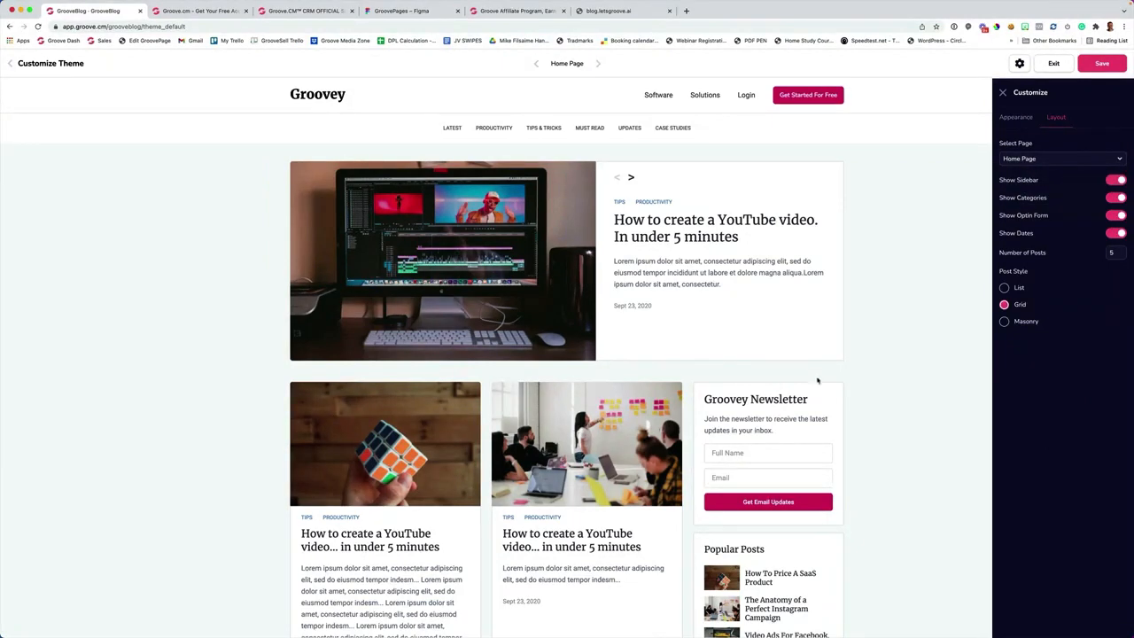
- Try hiding the home page's sidebar, categories and opt-in form, turning each one back on
scroll(825, 533, "down", 2)
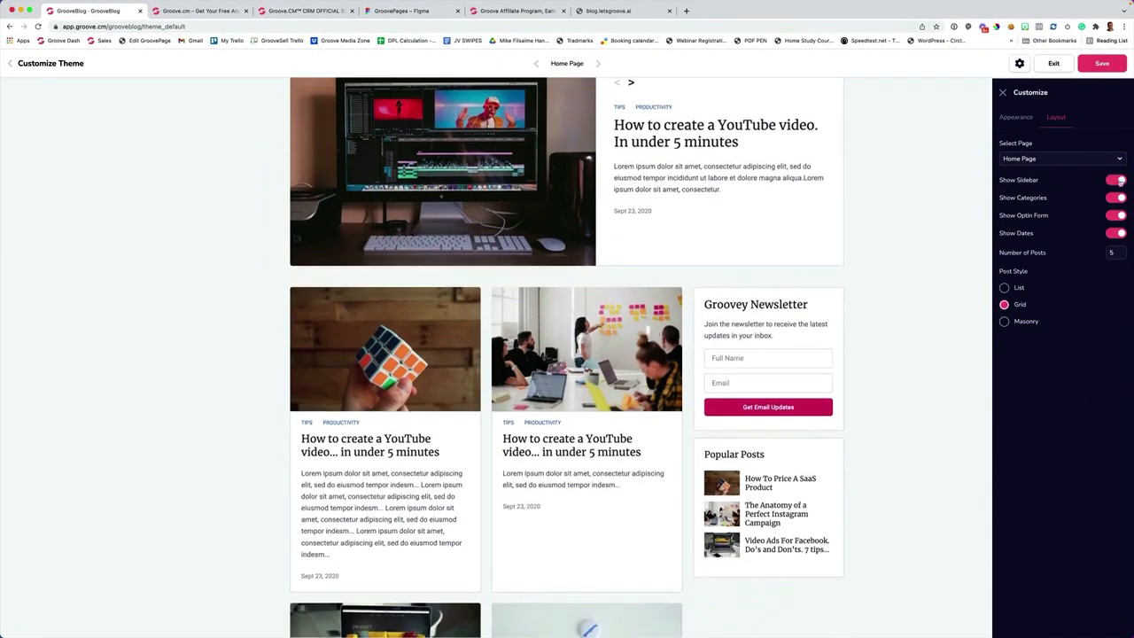
left_click(1119, 181)
left_click(1118, 180)
scroll(974, 226, "up", 1)
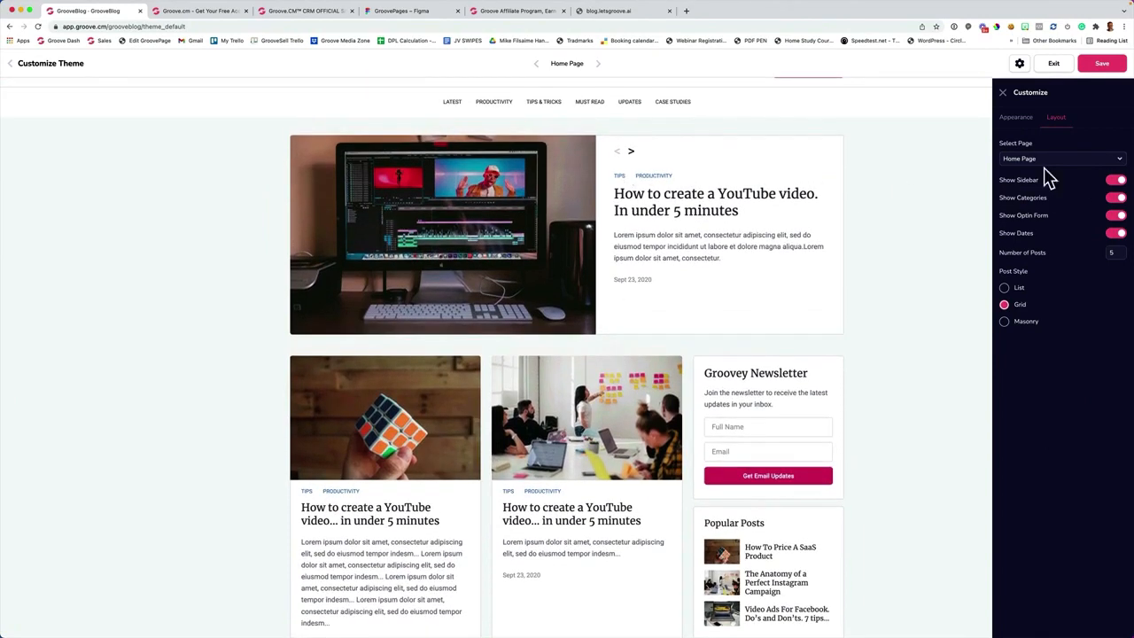
left_click(1120, 200)
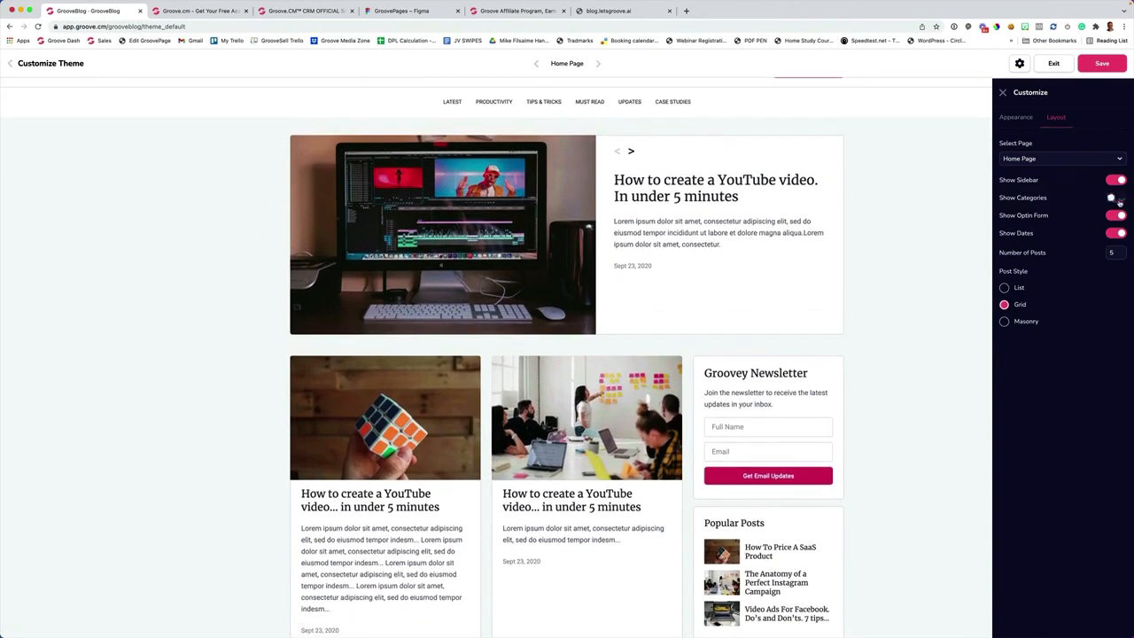
left_click(1119, 200)
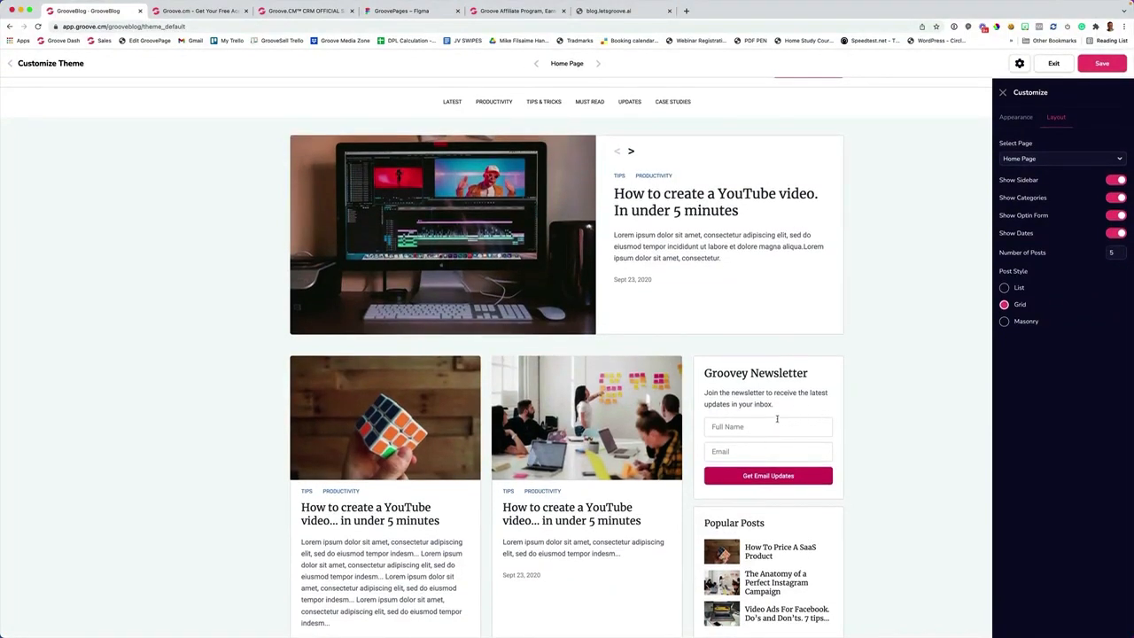
left_click(1120, 217)
left_click(1121, 217)
- Hide the post dates on the blog's home page and look through the listed posts
left_click_drag(615, 280, 694, 274)
left_click(1067, 381)
left_click(1119, 233)
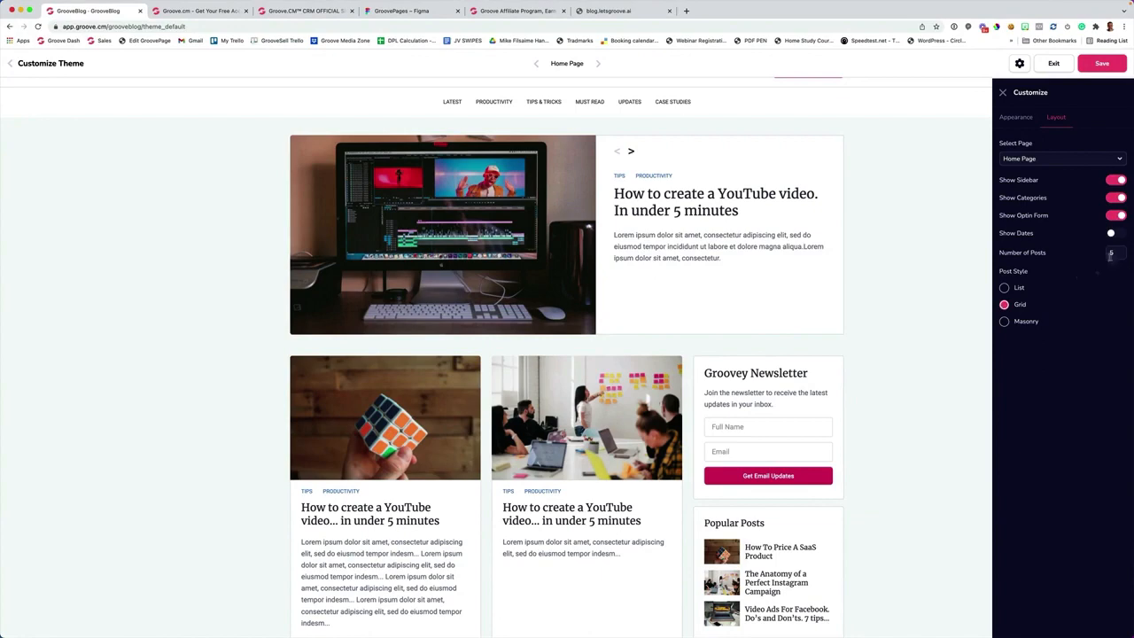
scroll(538, 334, "down", 3)
scroll(538, 335, "down", 2)
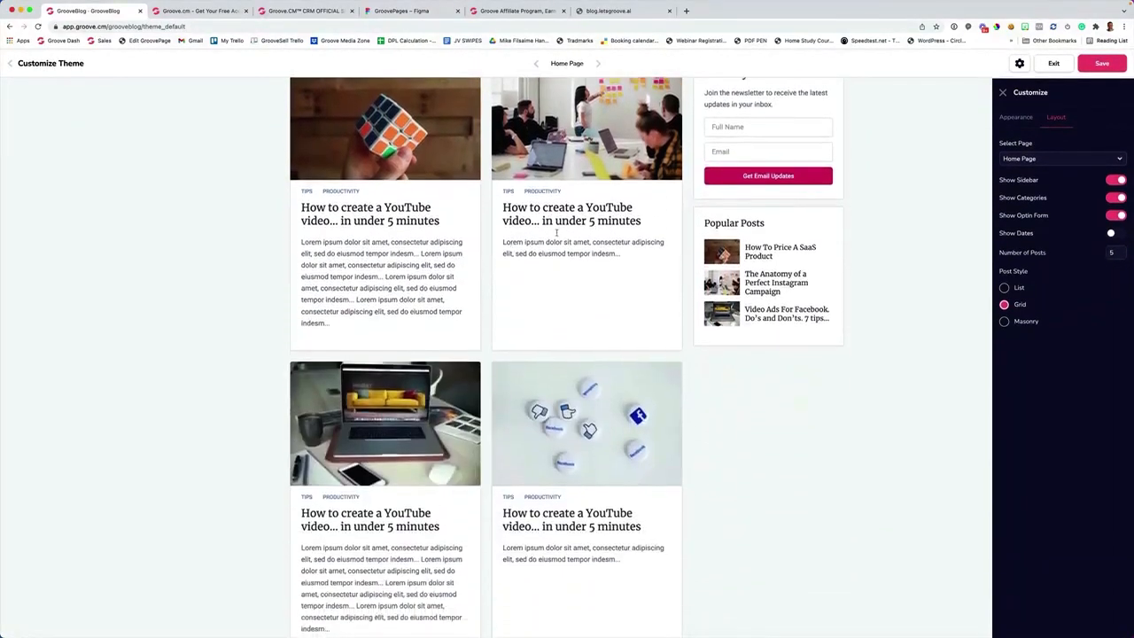
- Try the List and Masonry post styles on the blog's home page, then return to Grid
scroll(479, 301, "down", 4)
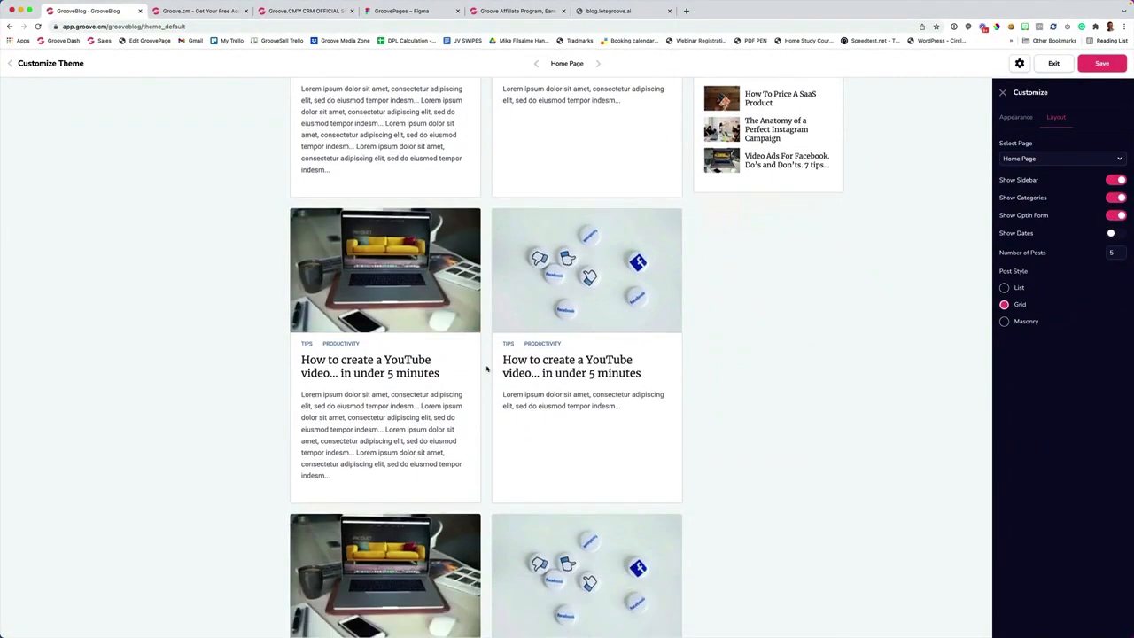
scroll(485, 372, "up", 3)
scroll(486, 355, "up", 2)
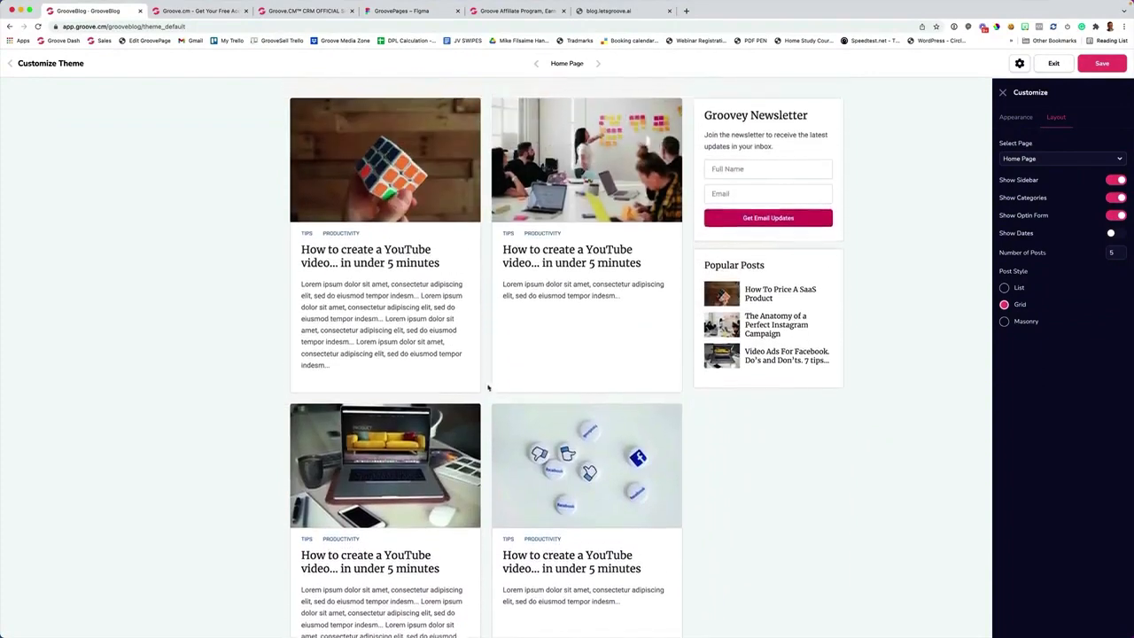
scroll(489, 314, "down", 1)
left_click(1004, 287)
scroll(592, 257, "down", 4)
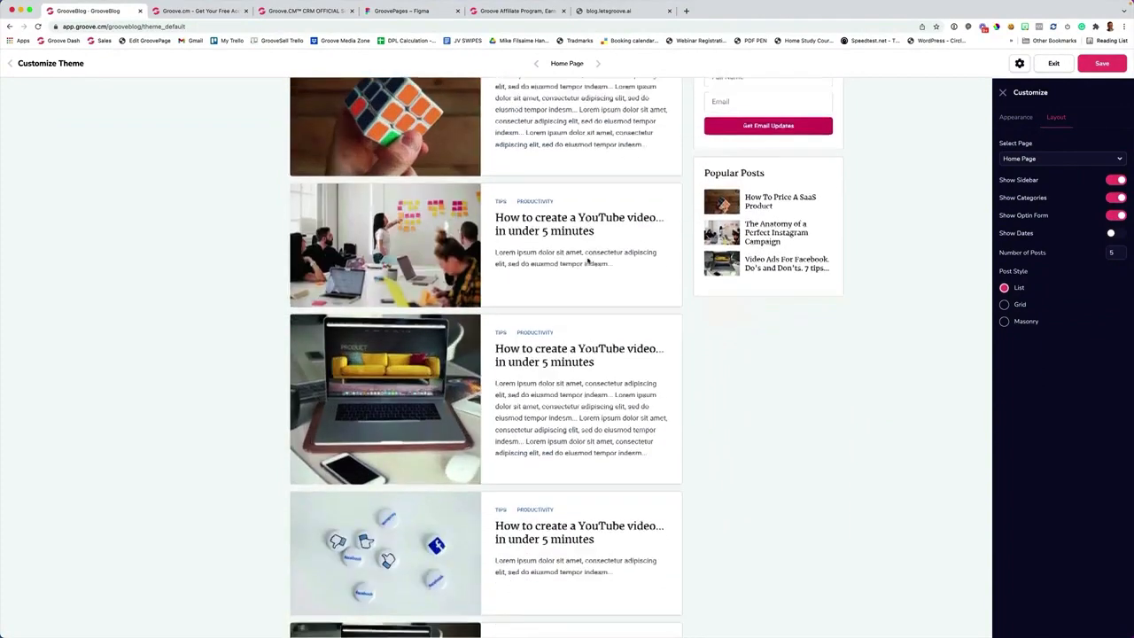
left_click(1005, 323)
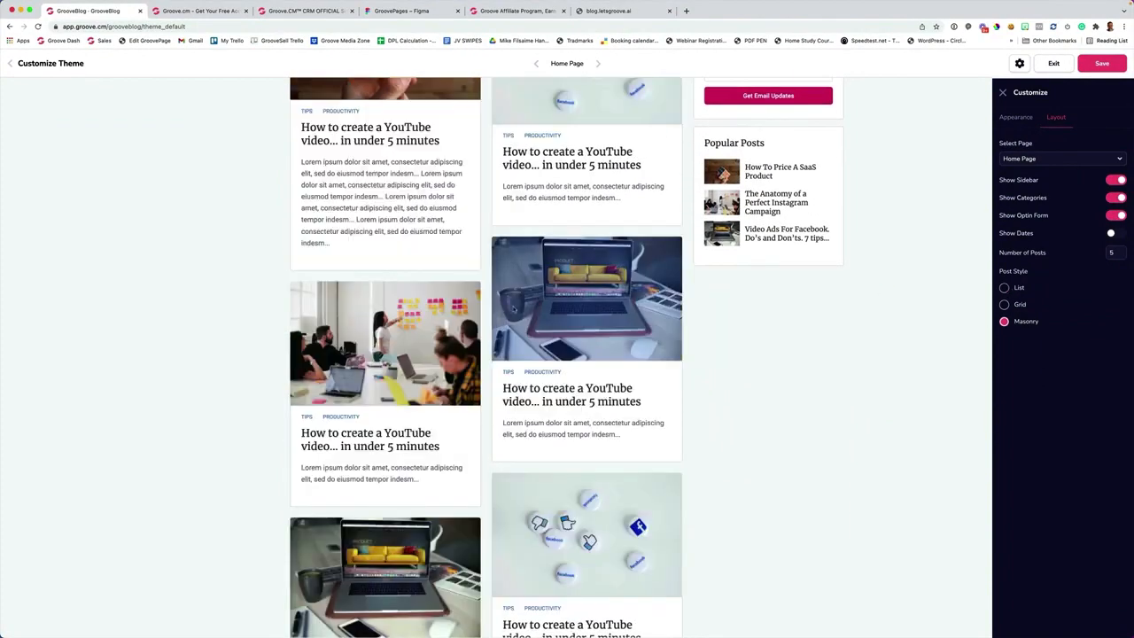
scroll(551, 330, "down", 3)
scroll(551, 330, "up", 5)
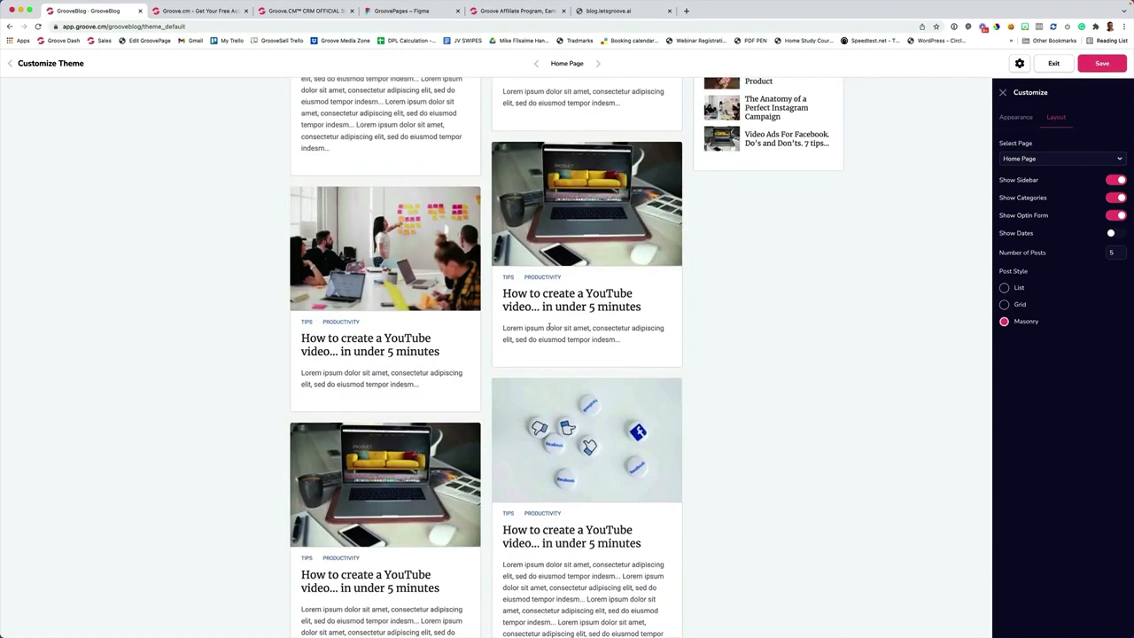
left_click(1005, 305)
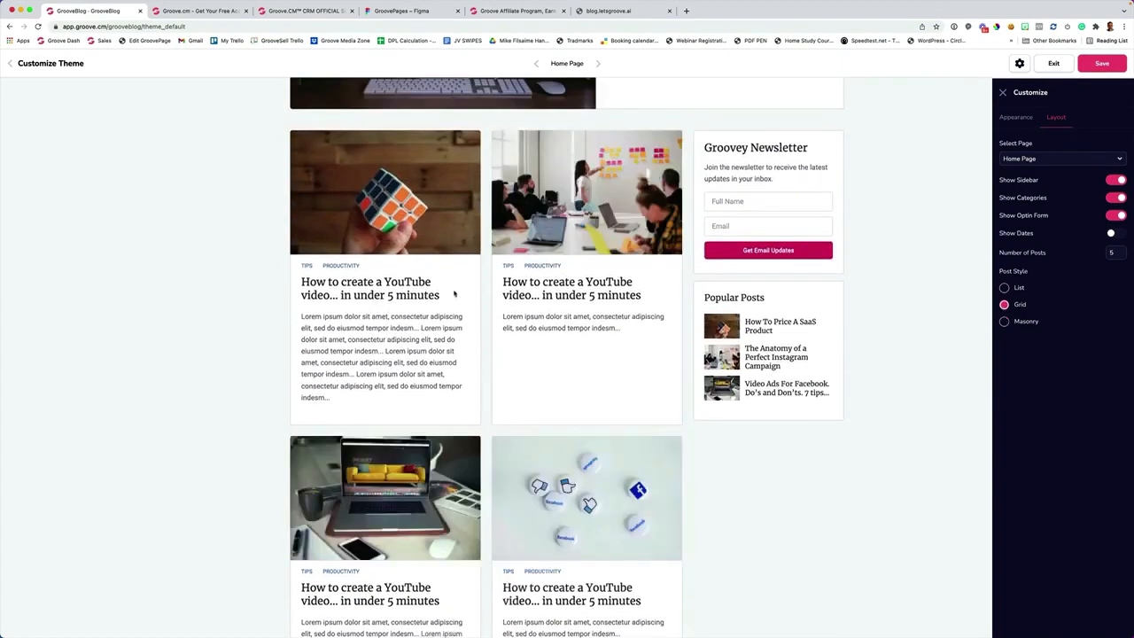
scroll(886, 271, "up", 2)
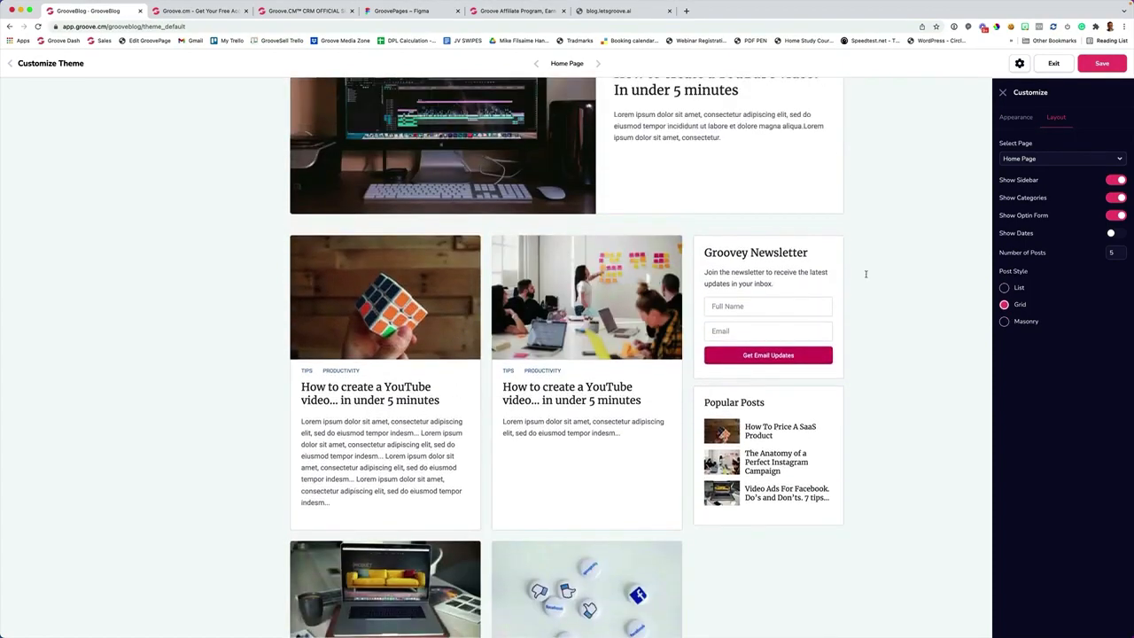
- In the Post Page layout, try the sidebar off and back on, and hide the post dates
left_click(1019, 158)
left_click(1019, 187)
scroll(666, 242, "up", 2)
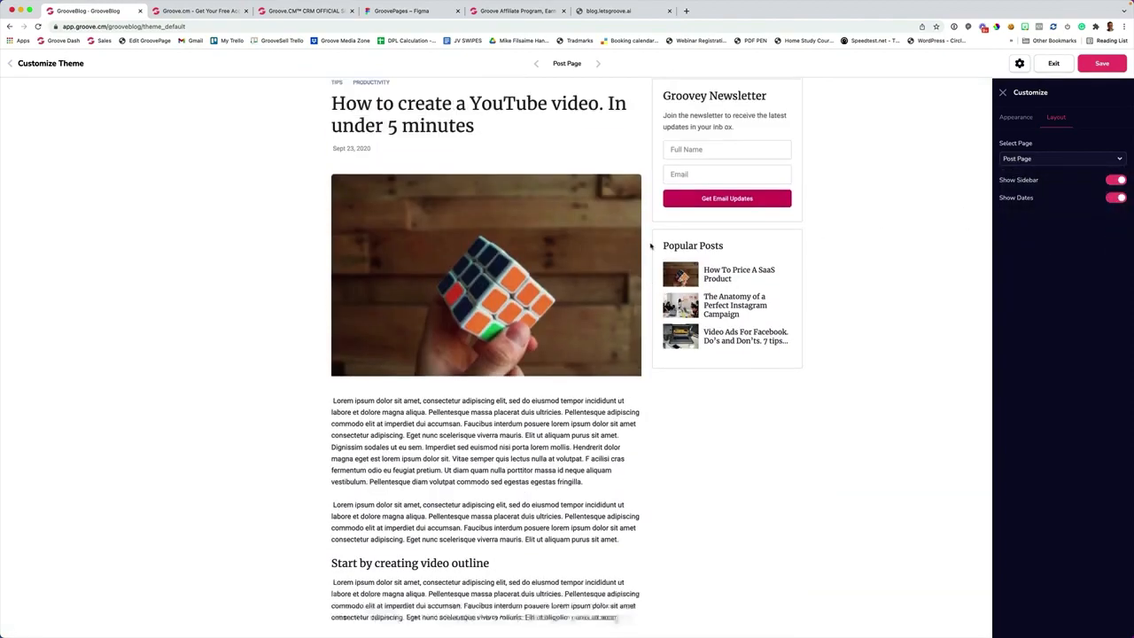
left_click(1117, 181)
left_click(1118, 181)
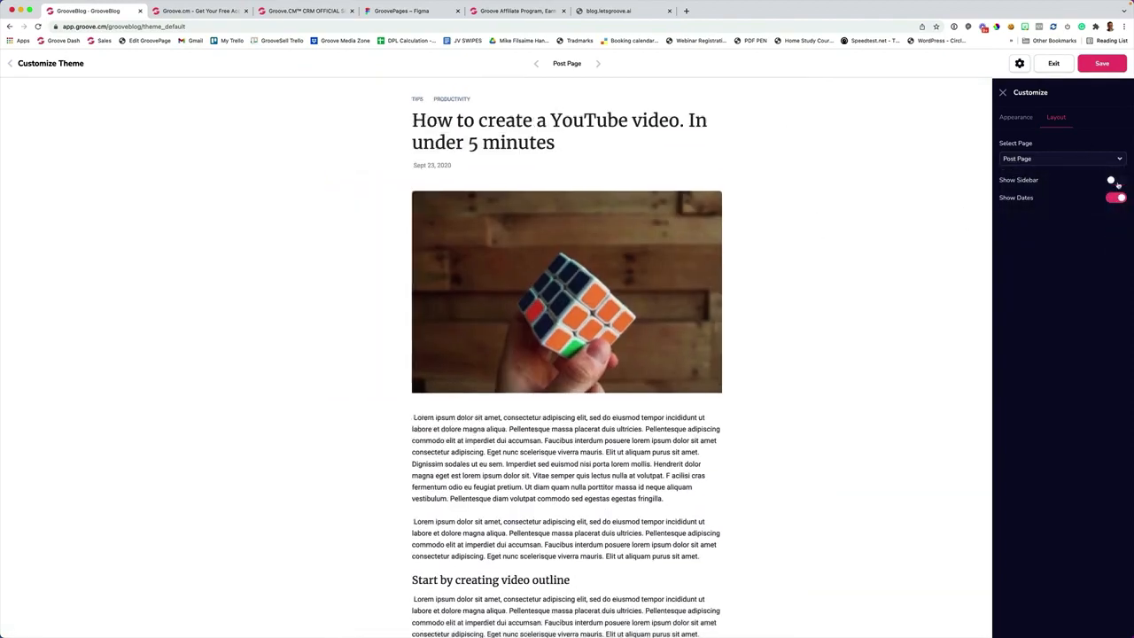
left_click(1117, 198)
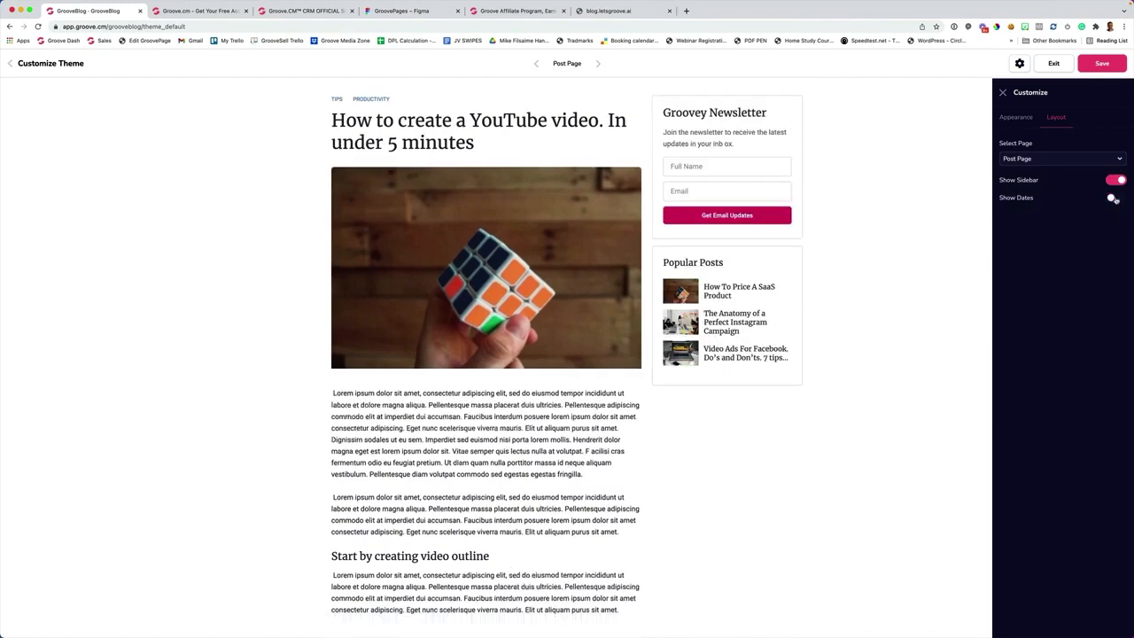
- Look through the Category Page layout and try its List and Masonry post styles
left_click(1023, 159)
left_click(1026, 206)
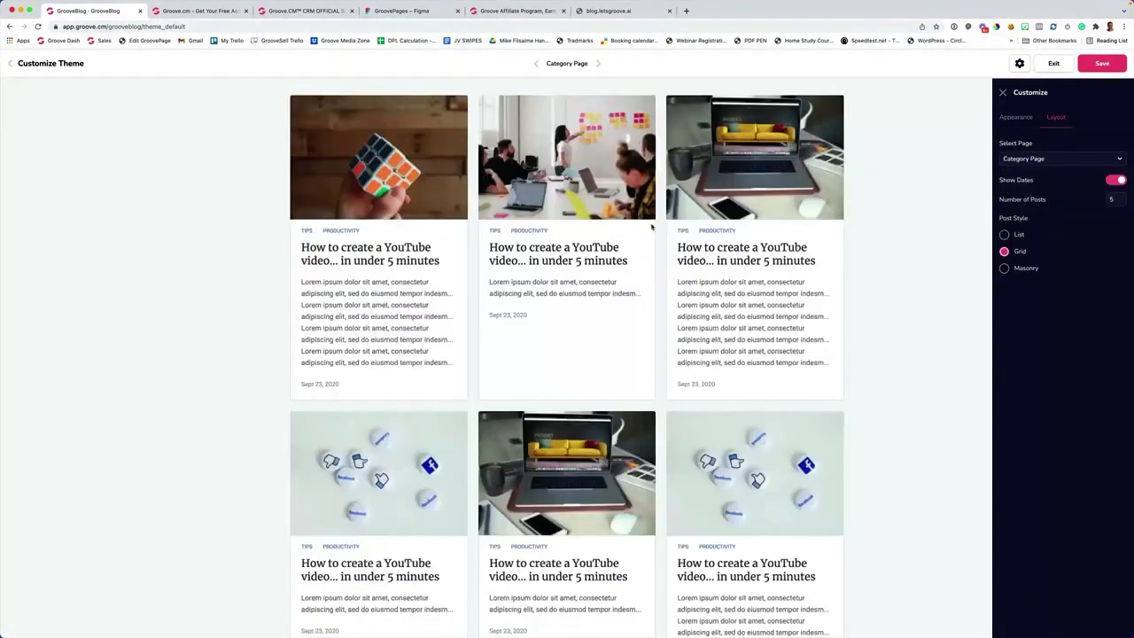
scroll(535, 225, "down", 5)
scroll(535, 225, "up", 3)
left_click(1004, 235)
left_click(1004, 269)
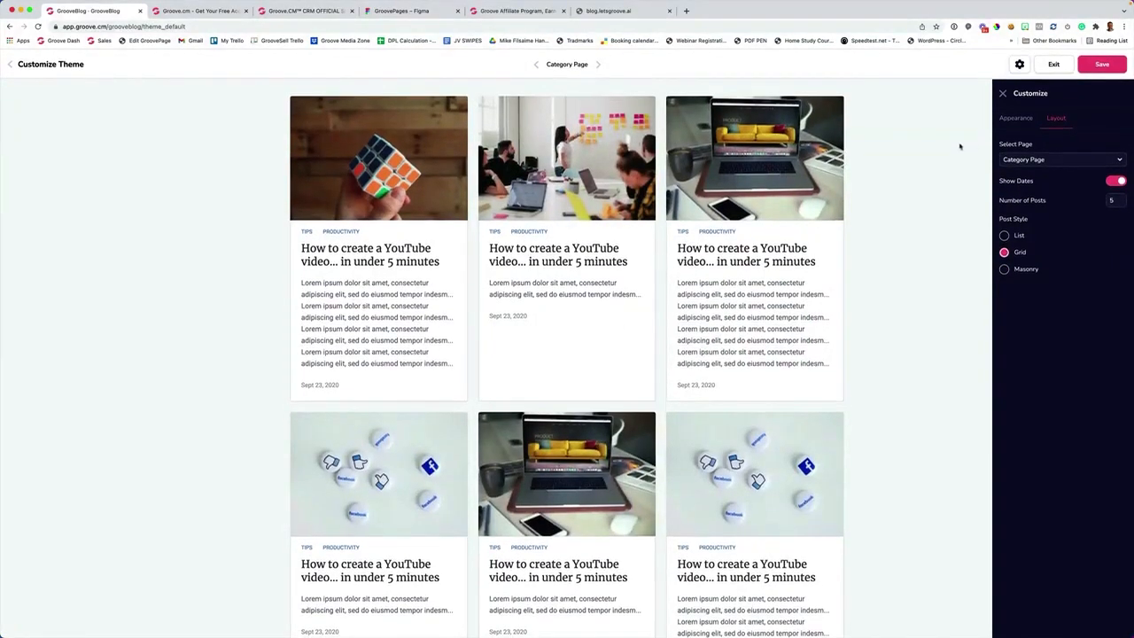
- Go back to the theme's appearance settings and save the customized theme
left_click(1015, 117)
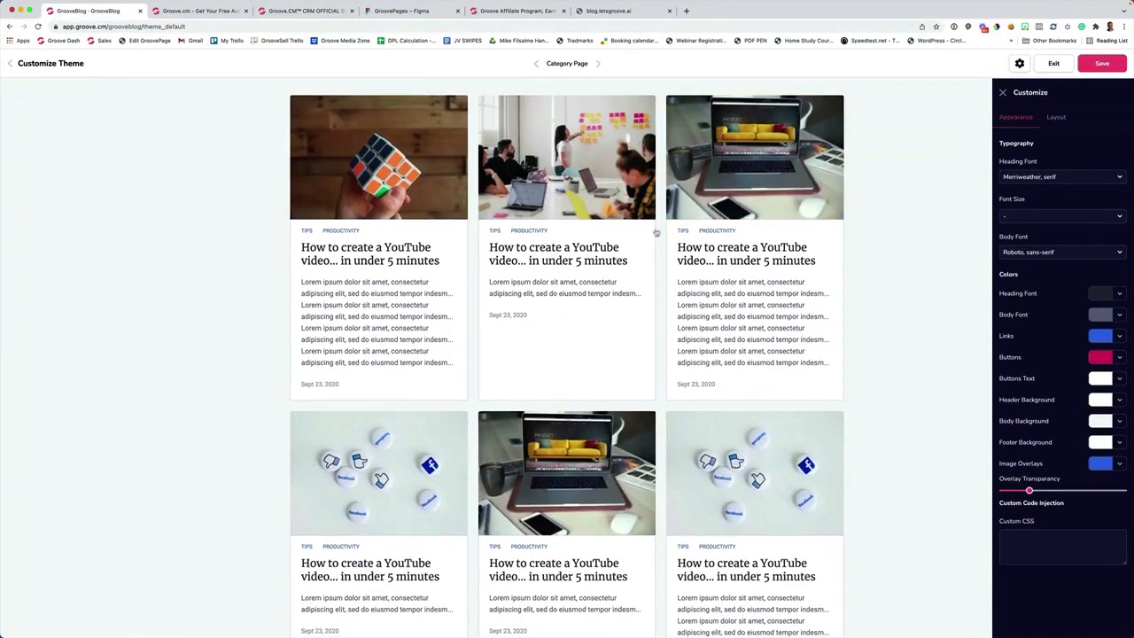
left_click(1085, 66)
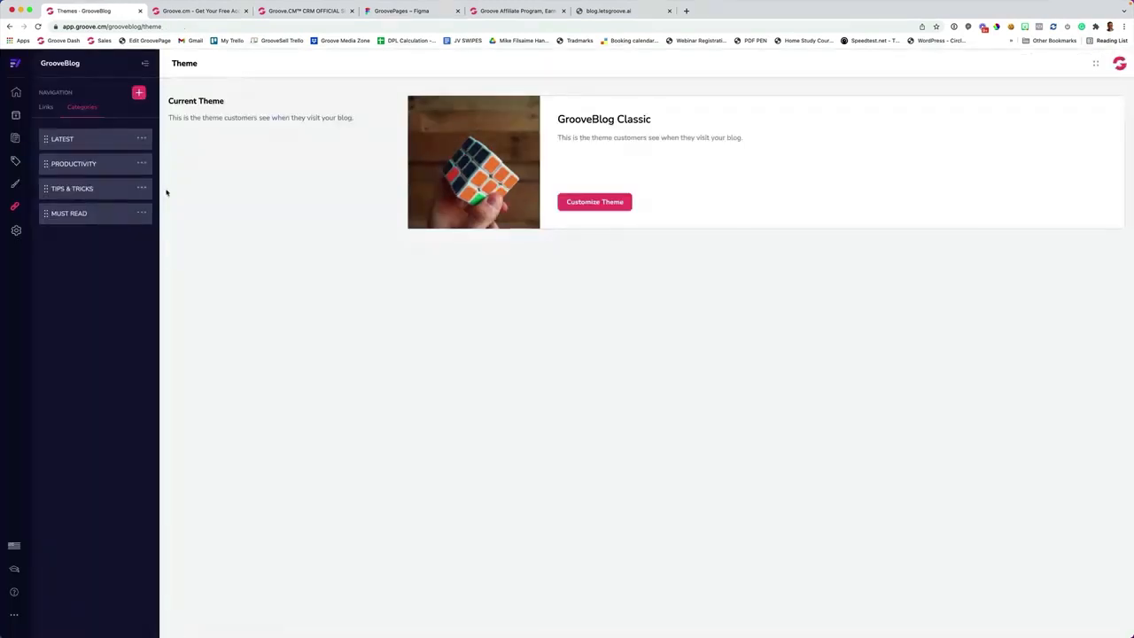
- Start a new blog post titled "How To Create A Membership Website For Free"
left_click(15, 139)
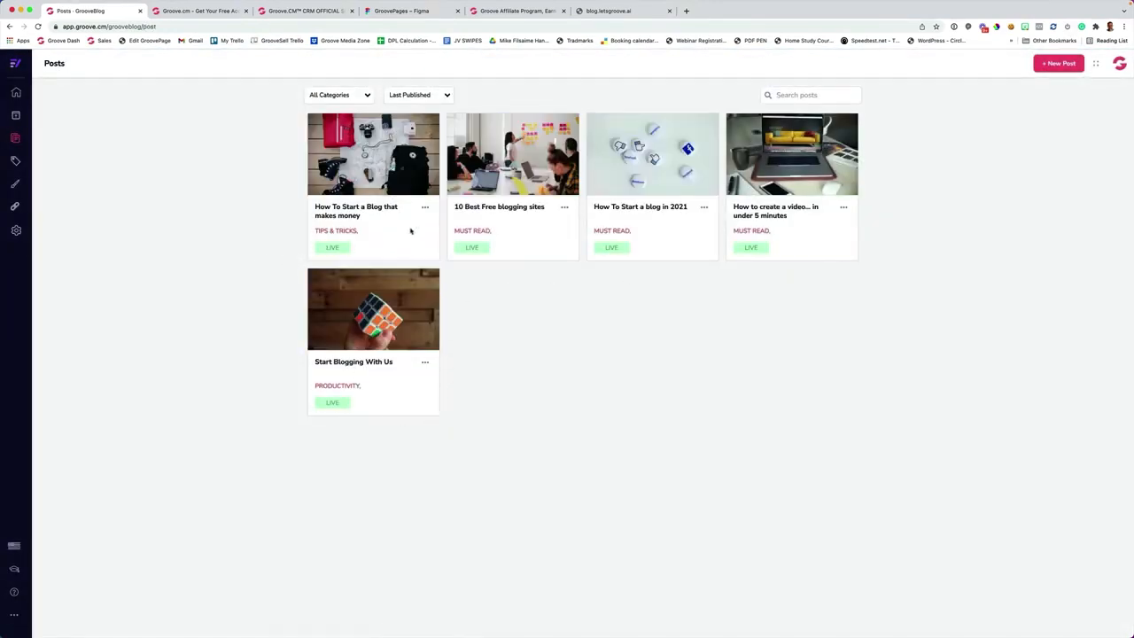
left_click(1059, 63)
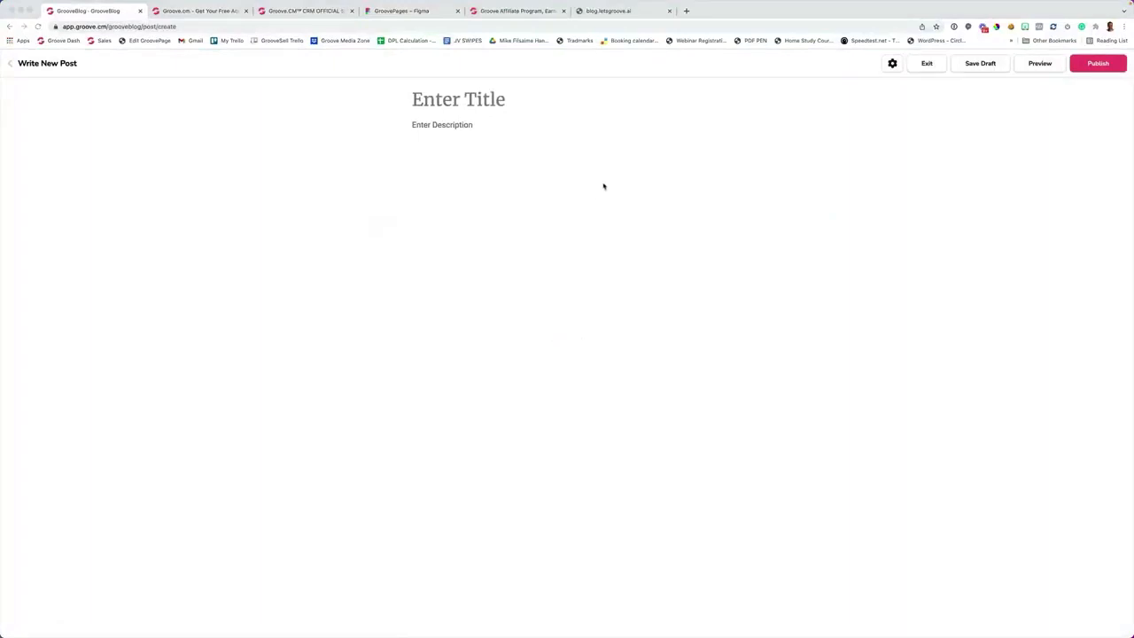
left_click(440, 99)
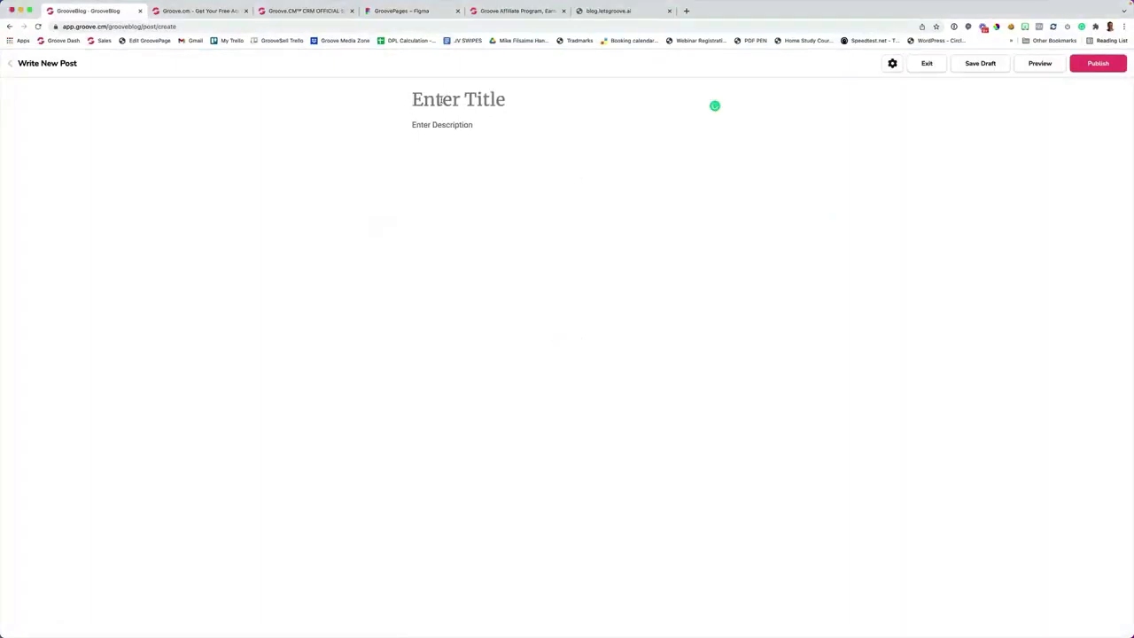
type("How To Create A Membership Website For Free")
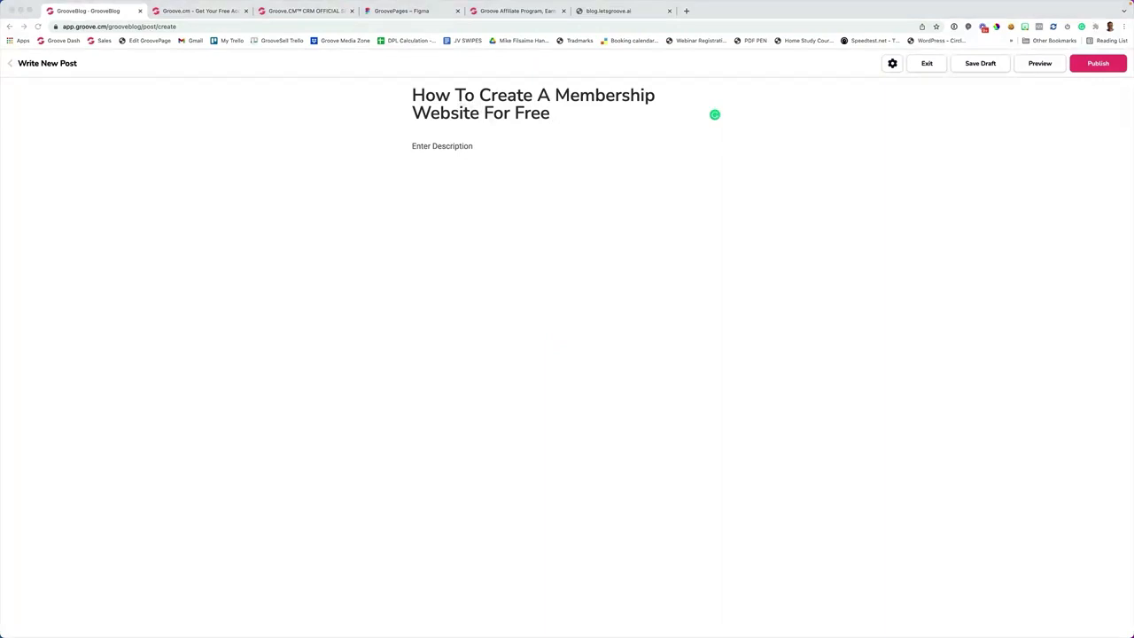
- Fill the post body with the membership-site text introducing GrooveMember, and correct "budget friendly" to "budget-friendly"
left_click(437, 147)
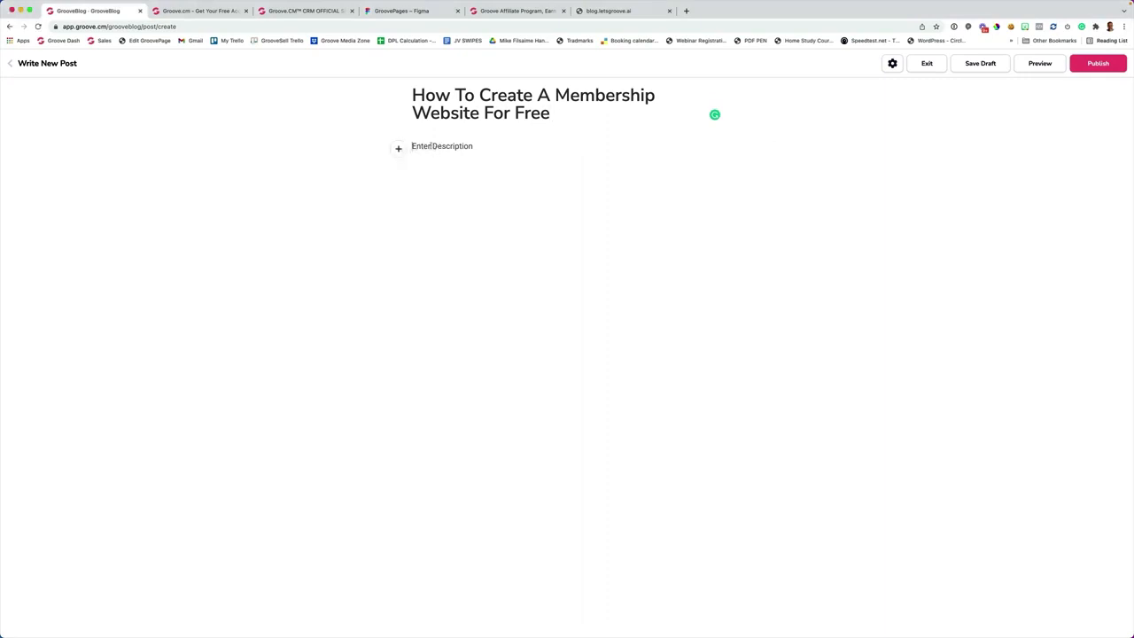
type("werwerwr")
key("BackSpace")
key("BackSpace")
key("BackSpace")
key("BackSpace")
key("BackSpace")
key("BackSpace")
key("BackSpace")
key("BackSpace")
type("Membership sites can be profitable. But the problem is most solutions are pretty expensive. There are high monthly fees, even when you don’t have any content, plus there are transaction costs after you start making sales. This isn’t really suitable or reasonable for anyone just starting out and still learning the ropes, there has never been a newbie and budget friendly solution… Until now! Introducing GrooveMember™, create your membership site for free. Go to your dashboard Select Apps, and navigate to GrooveMember Here you’ll choose content memberships and click new membership. Follow the on-screen instructions and create your membership site for free!")
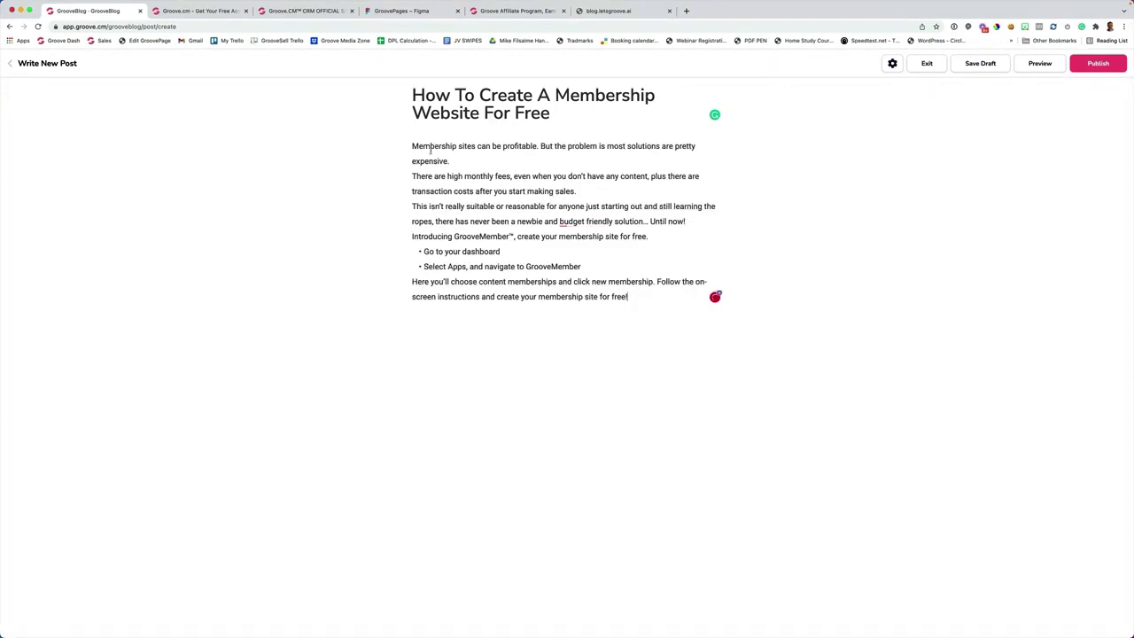
mouse_move(577, 220)
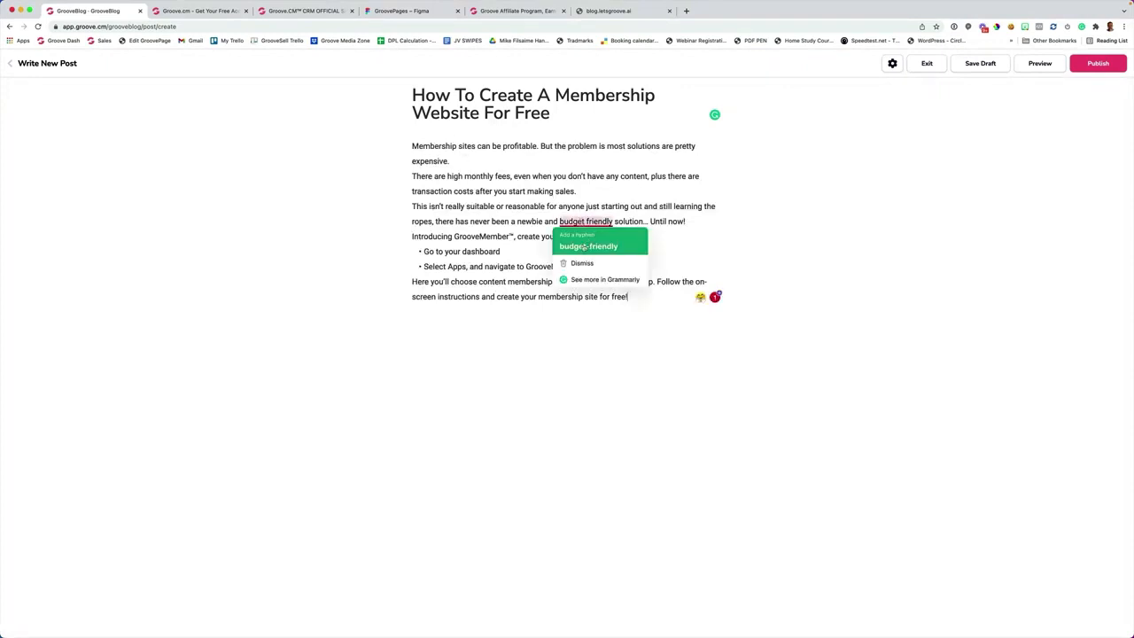
left_click(586, 247)
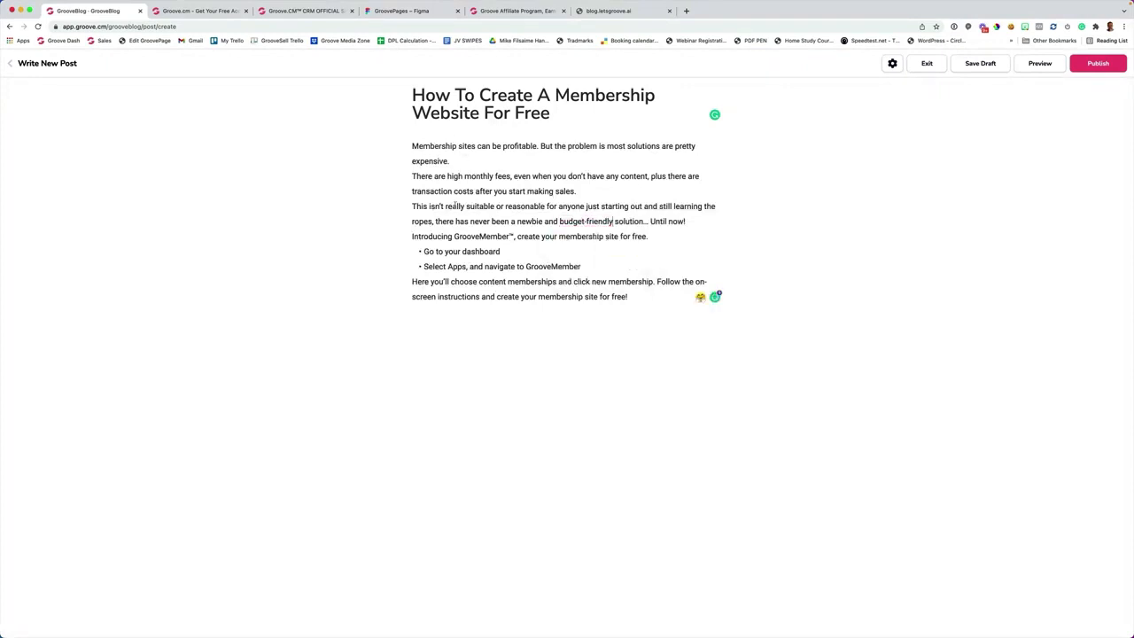
- Insert the "Superpowers For Digital Marketers" banner from the image library below the post text
left_click(637, 293)
key("Return")
left_click(398, 316)
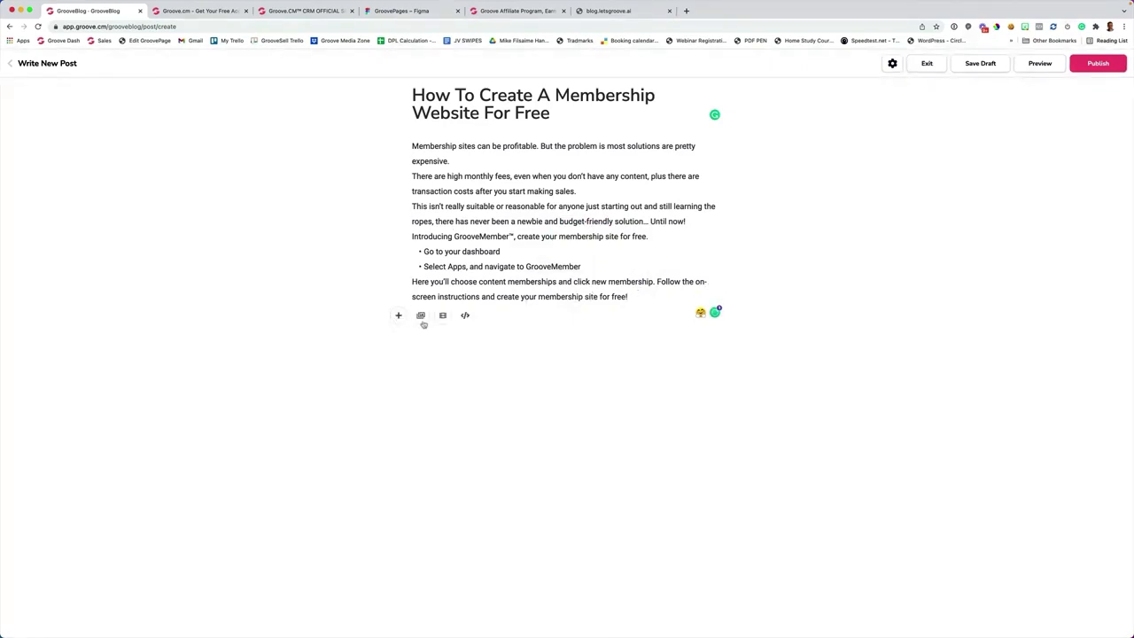
left_click(421, 317)
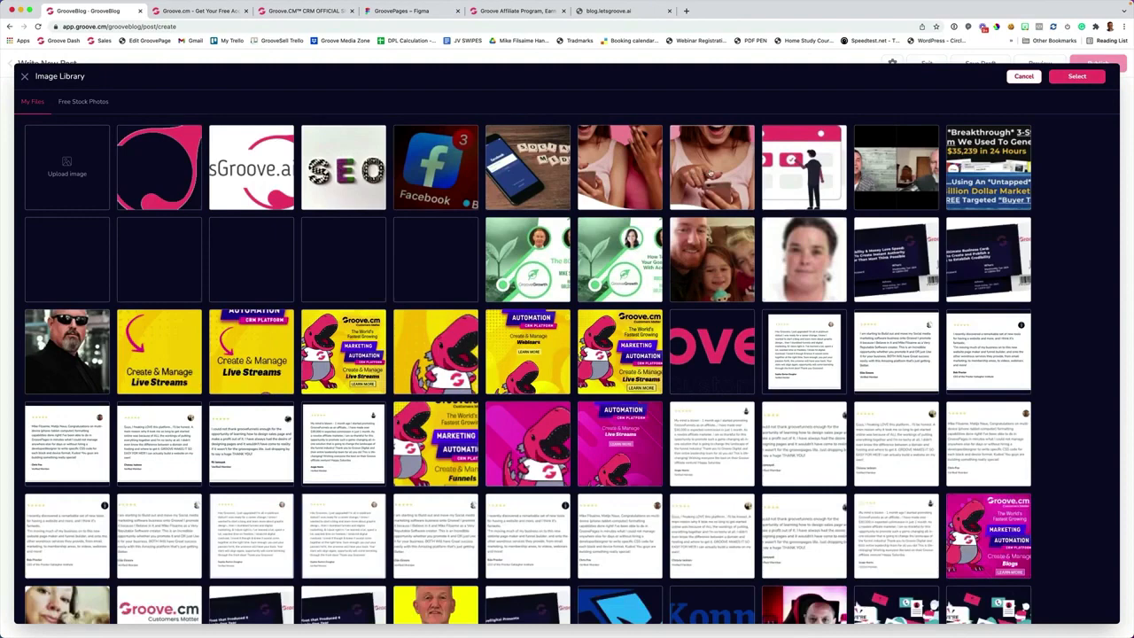
left_click(689, 174)
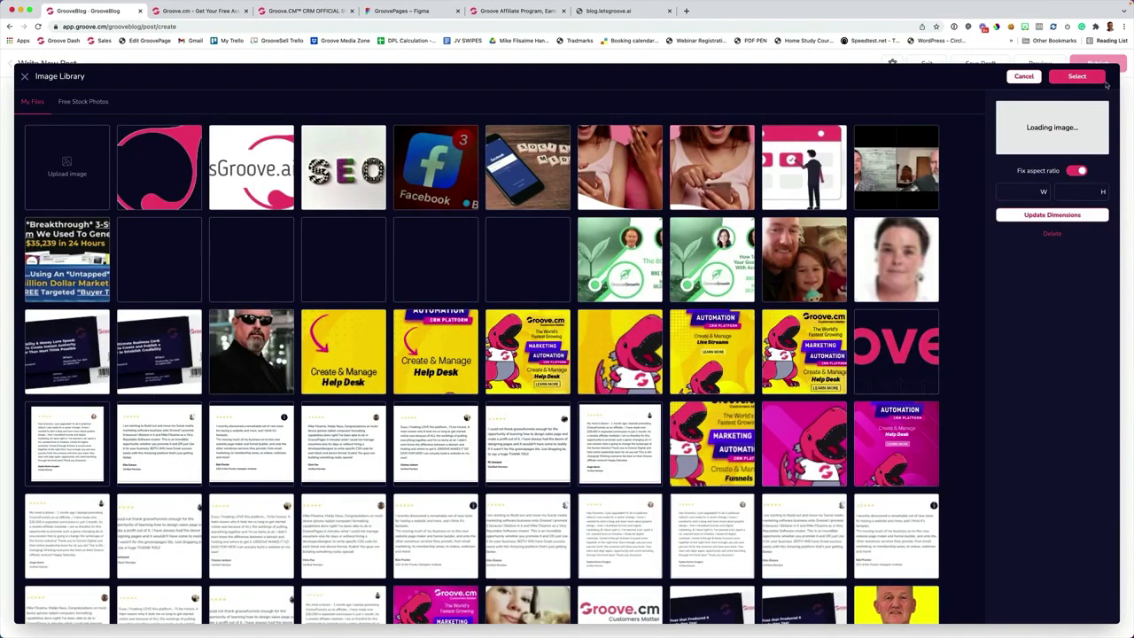
left_click(1075, 78)
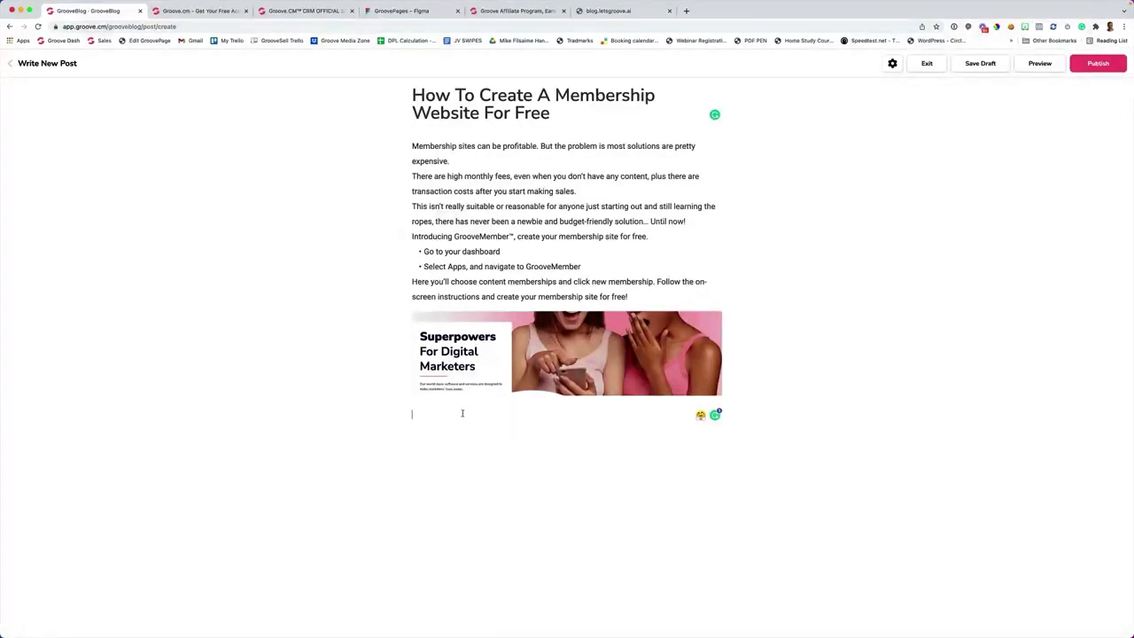
- Add a filler text line under the banner, then open the HTML embed dialog and cancel it
type("wehrjhrwejrwqerq")
key("Return")
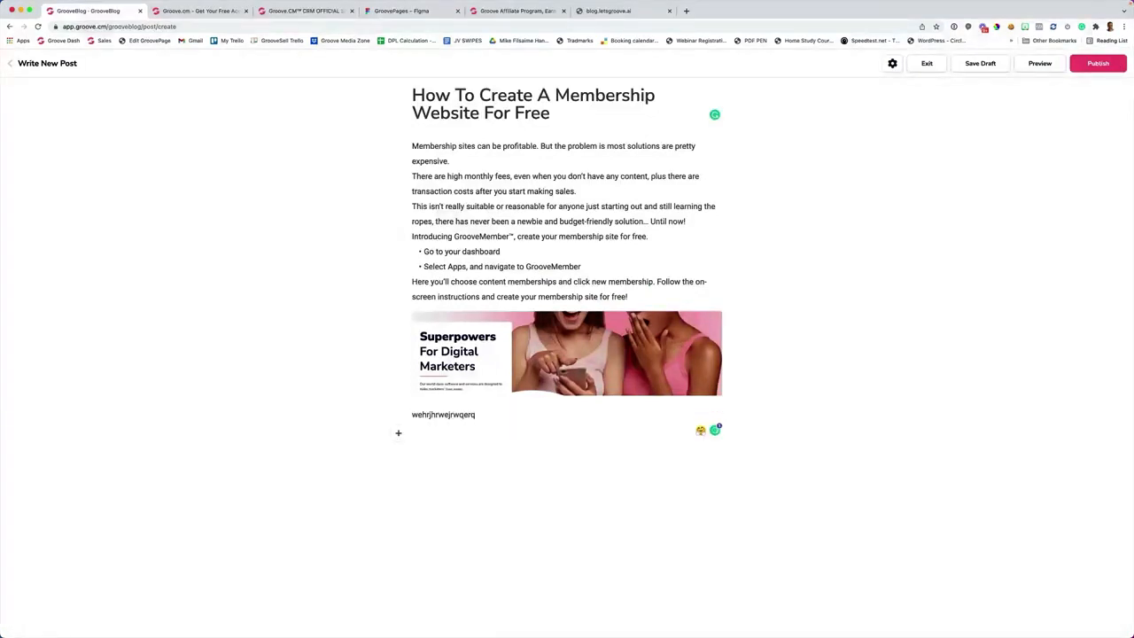
left_click(398, 432)
left_click(464, 433)
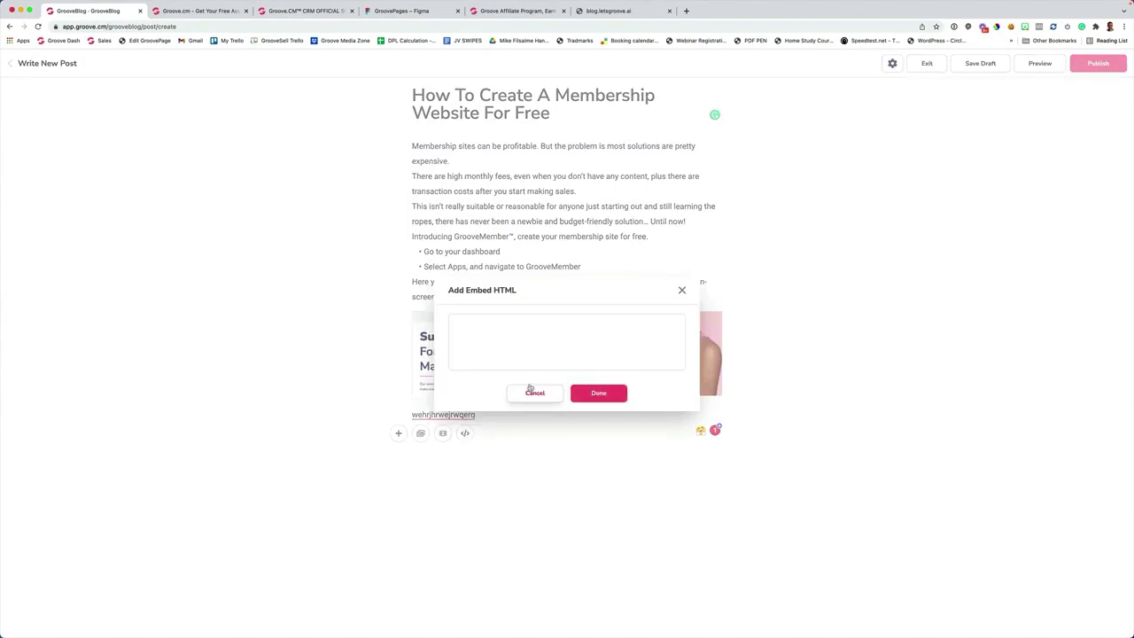
left_click(551, 400)
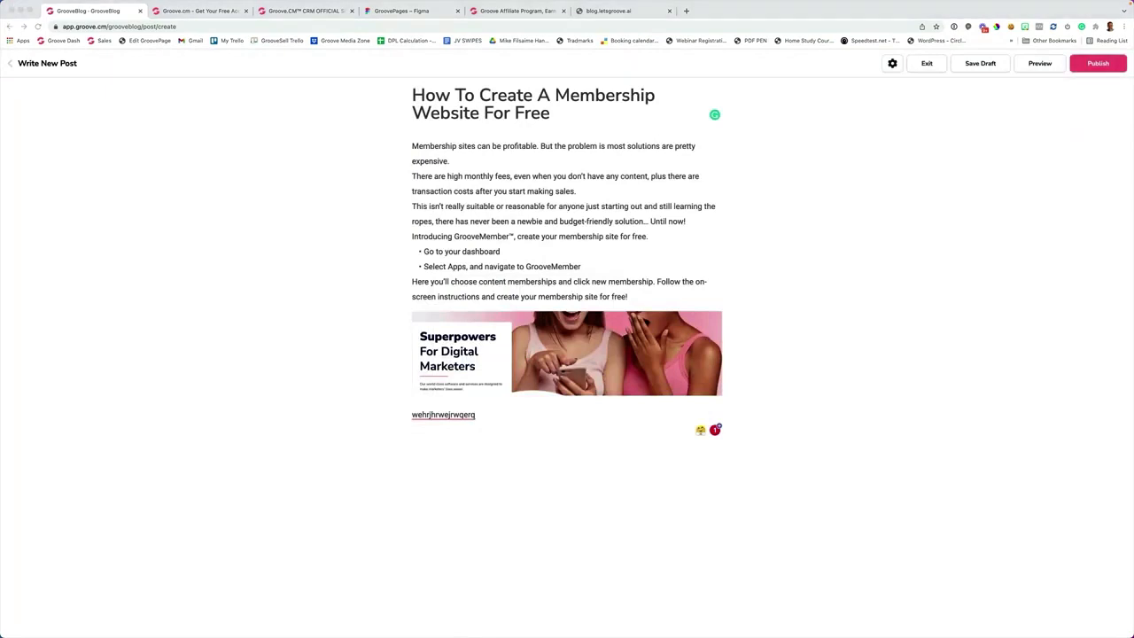
- Replace the filler line with the "This isn't really suitable or reasonable…" paragraph and correct it to "budget-friendly"
double_click(436, 421)
type("This isn't really suitable or reasonable for anyone just starting out and still learning the ropes, there has never been a newbie and budget friendly solution... Until now!")
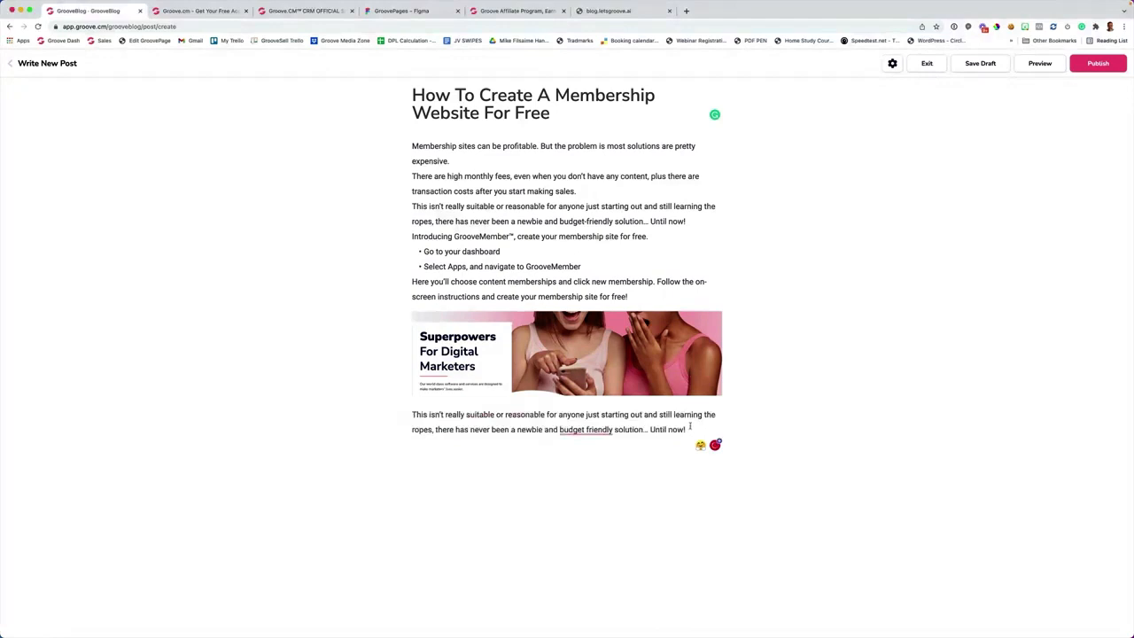
mouse_move(585, 431)
left_click(580, 453)
key("Return")
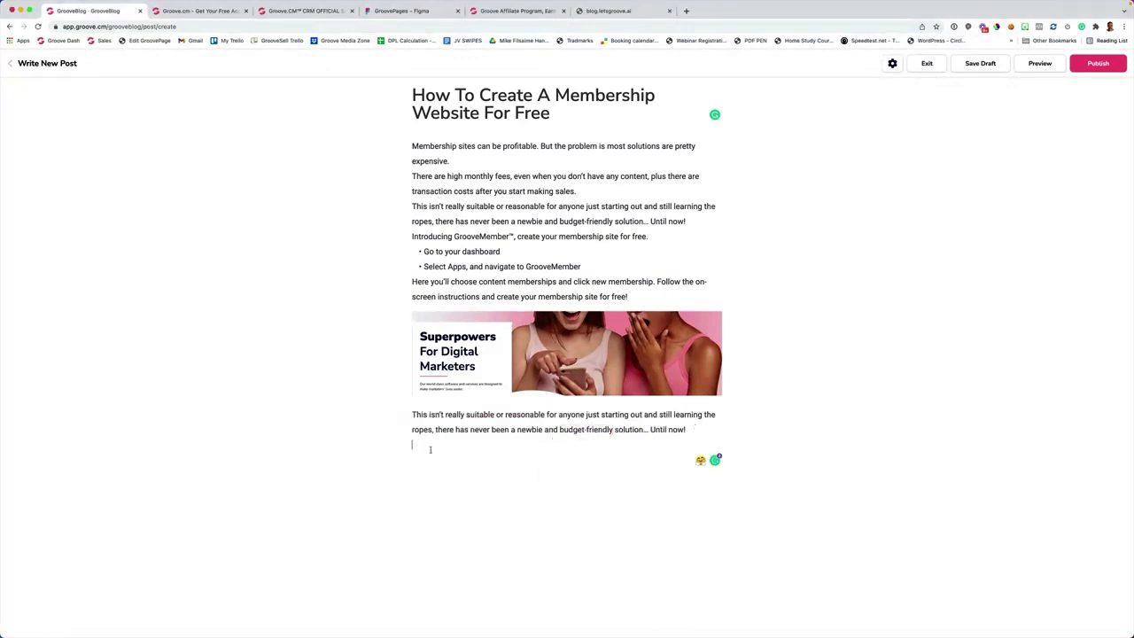
key("Return")
left_click(398, 448)
left_click(443, 447)
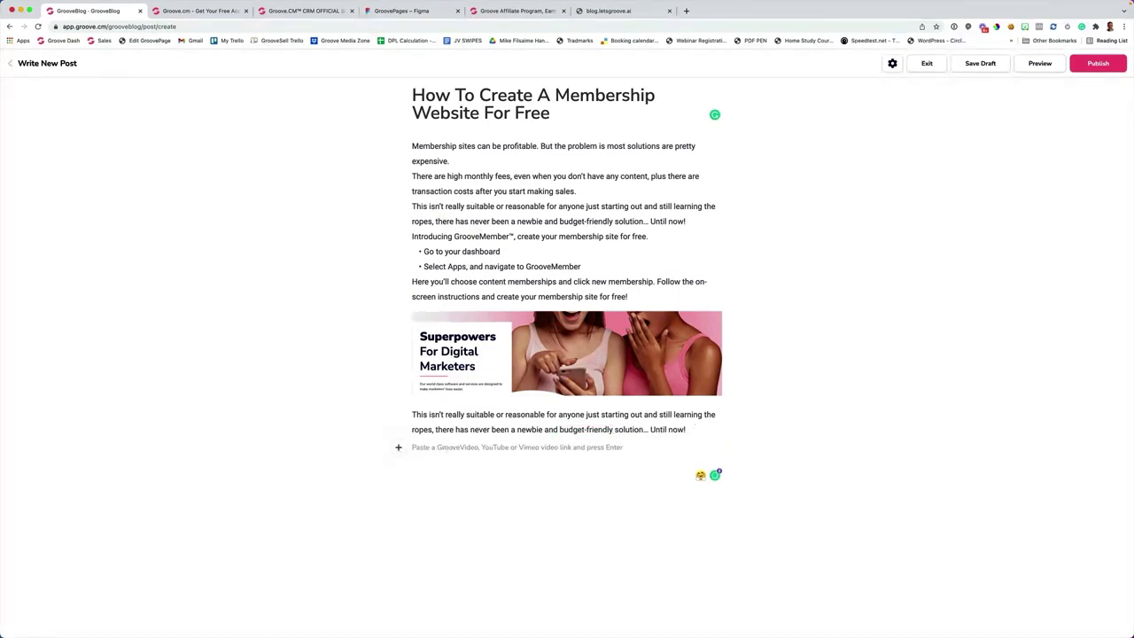
key("super+Tab")
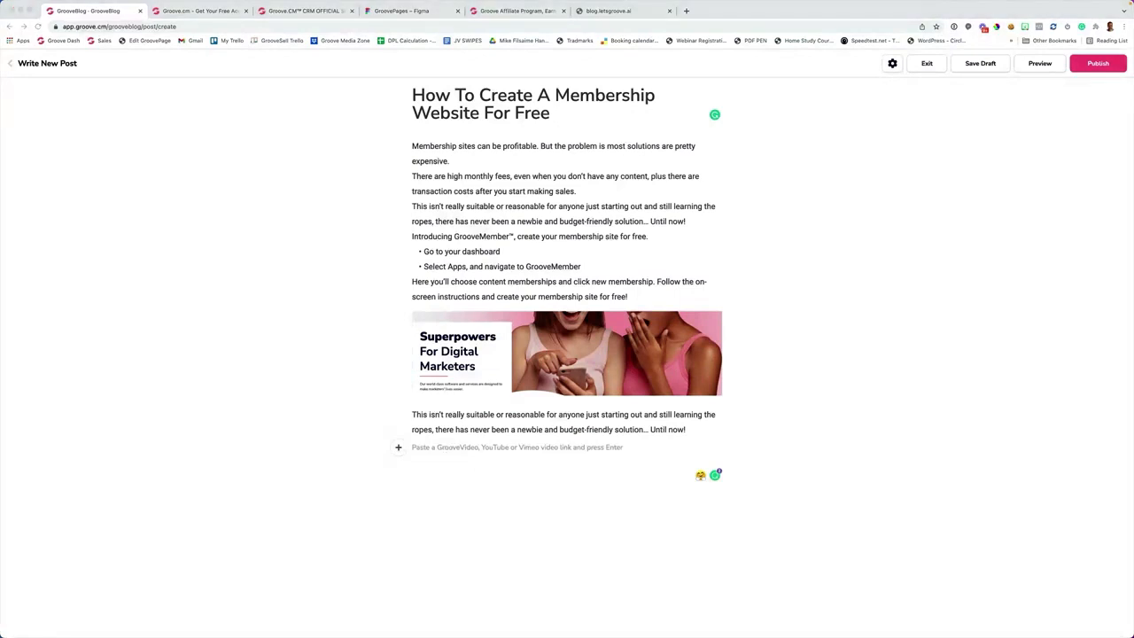
left_click(440, 447)
type("https://www.youtube.com/watch?v=PmJli_1XPnE")
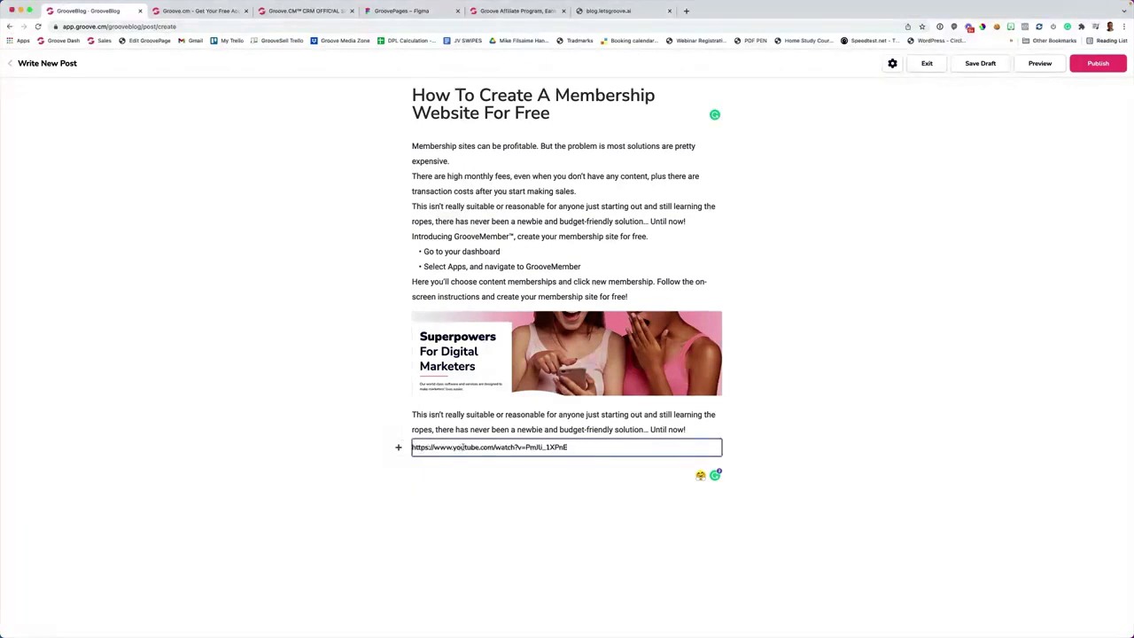
key("Return")
scroll(326, 327, "down", 1)
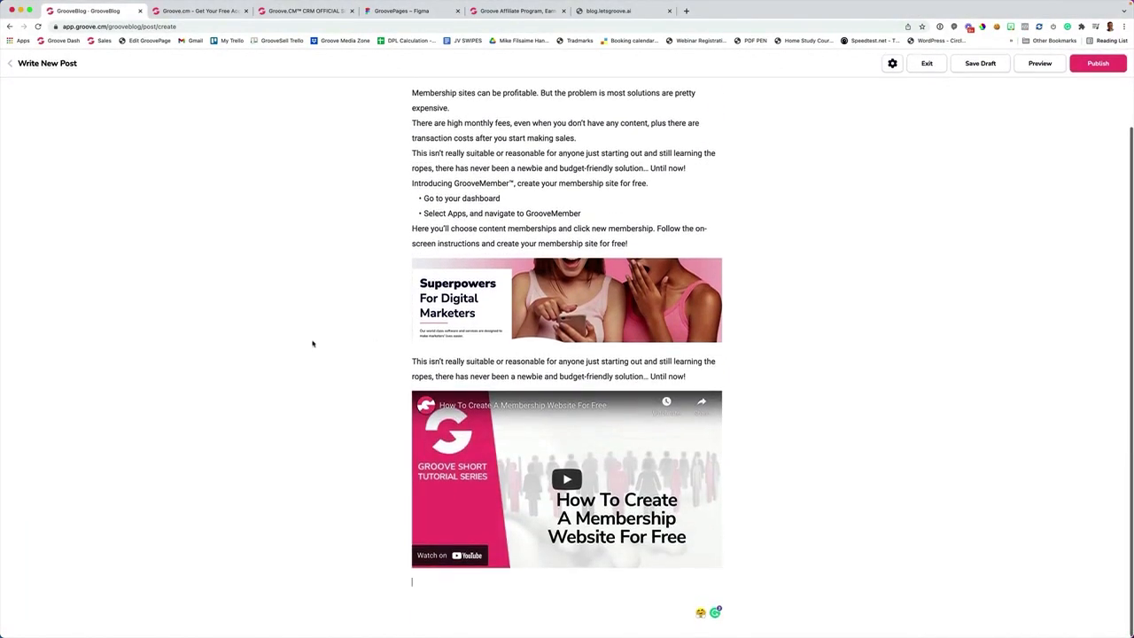
scroll(313, 342, "up", 1)
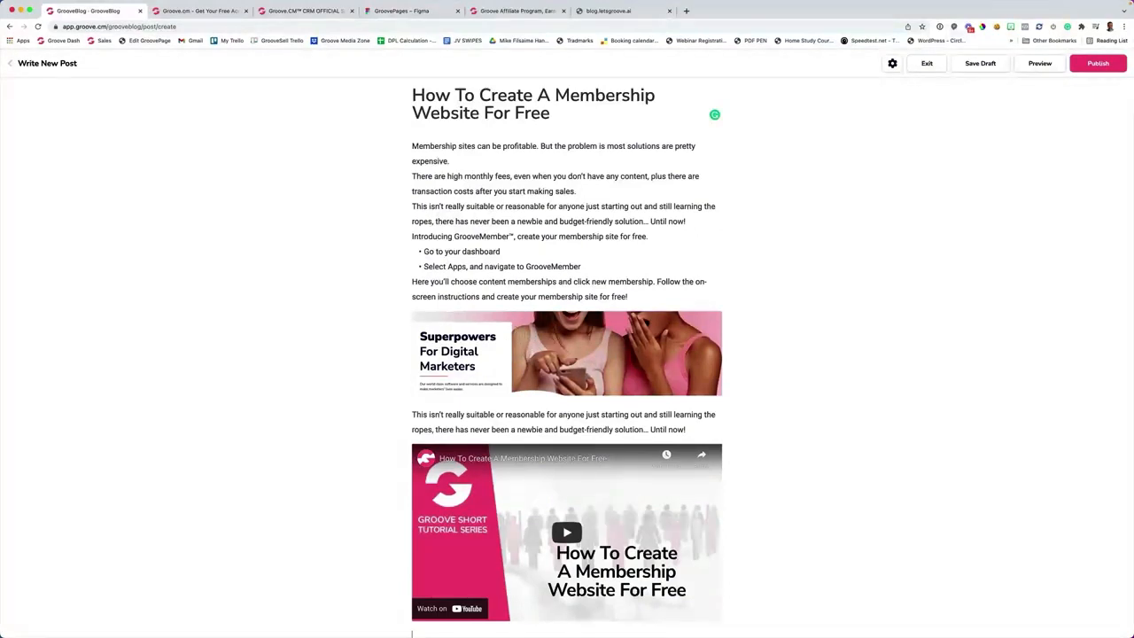
scroll(523, 314, "down", 1)
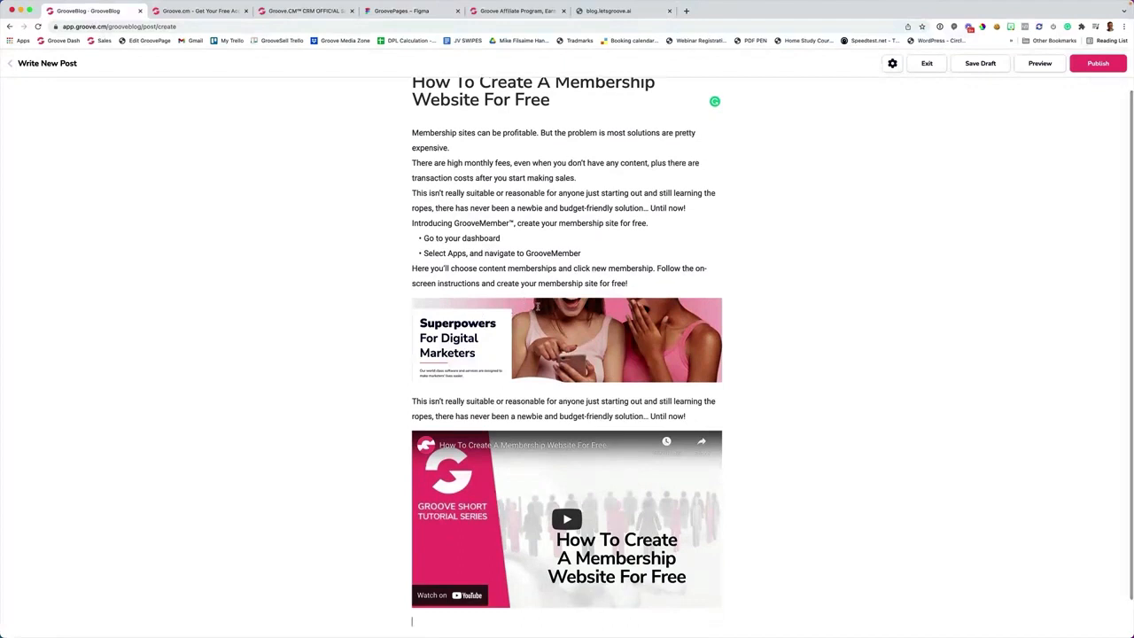
scroll(538, 306, "up", 1)
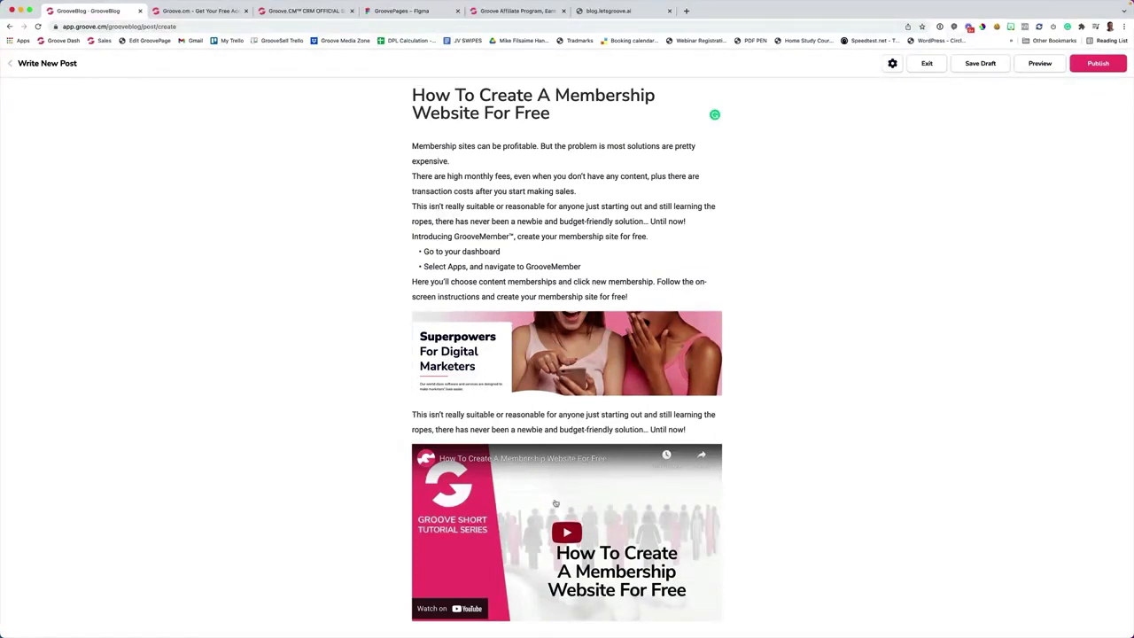
scroll(562, 552, "down", 1)
scroll(532, 470, "up", 1)
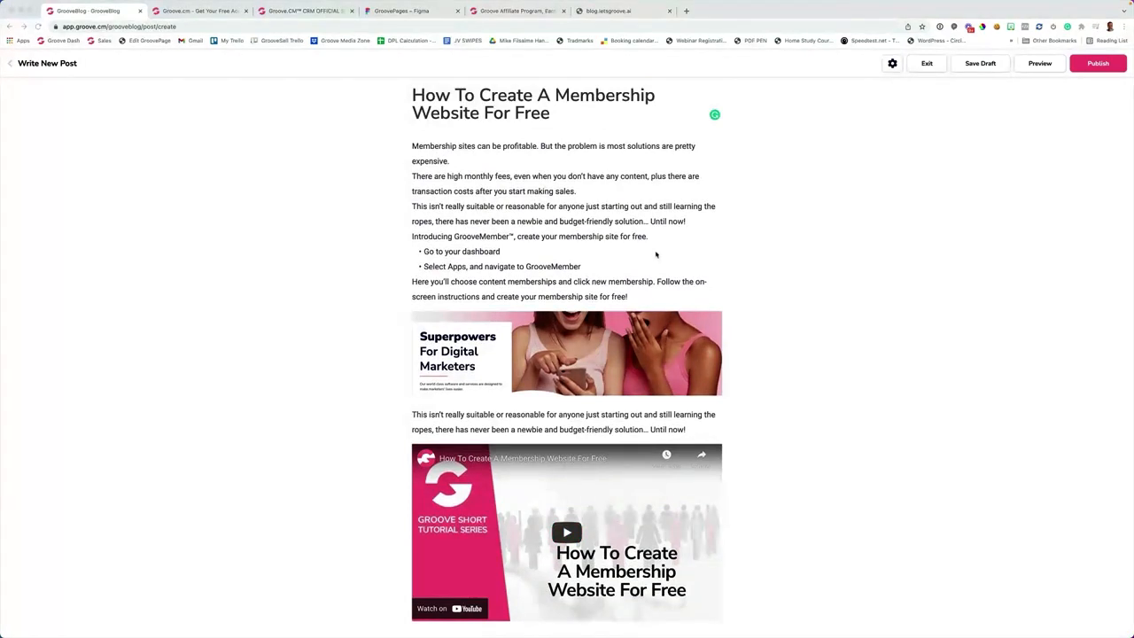
- Upload Why-is-Groovefunnel-free-700x441.jpeg from Downloads and set it as the post's featured image in the post settings
left_click(828, 163)
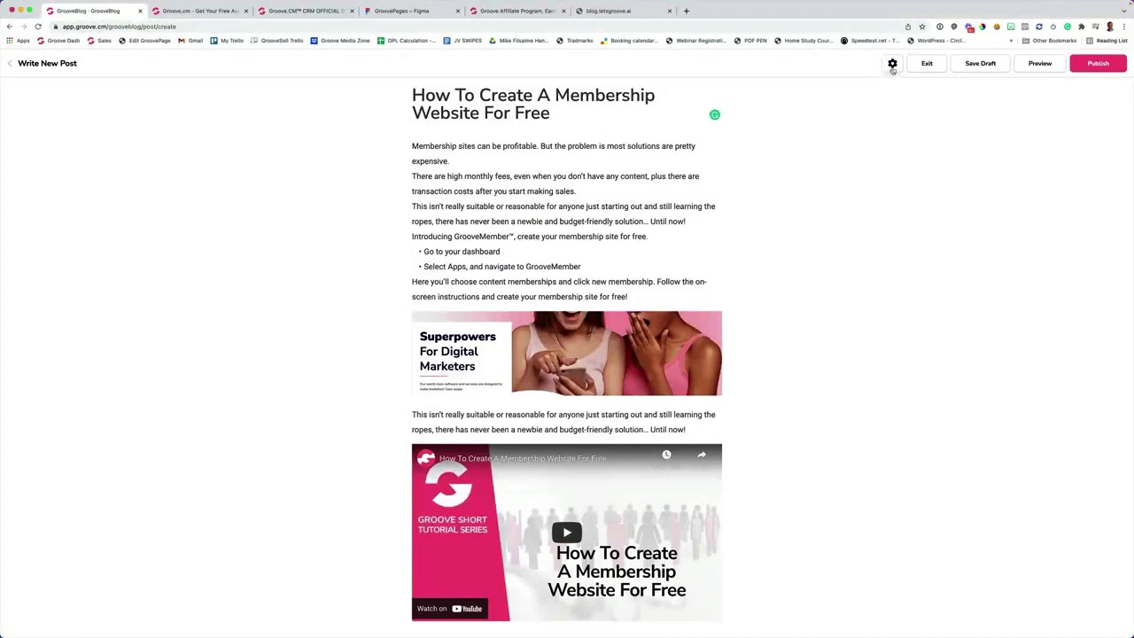
left_click(893, 63)
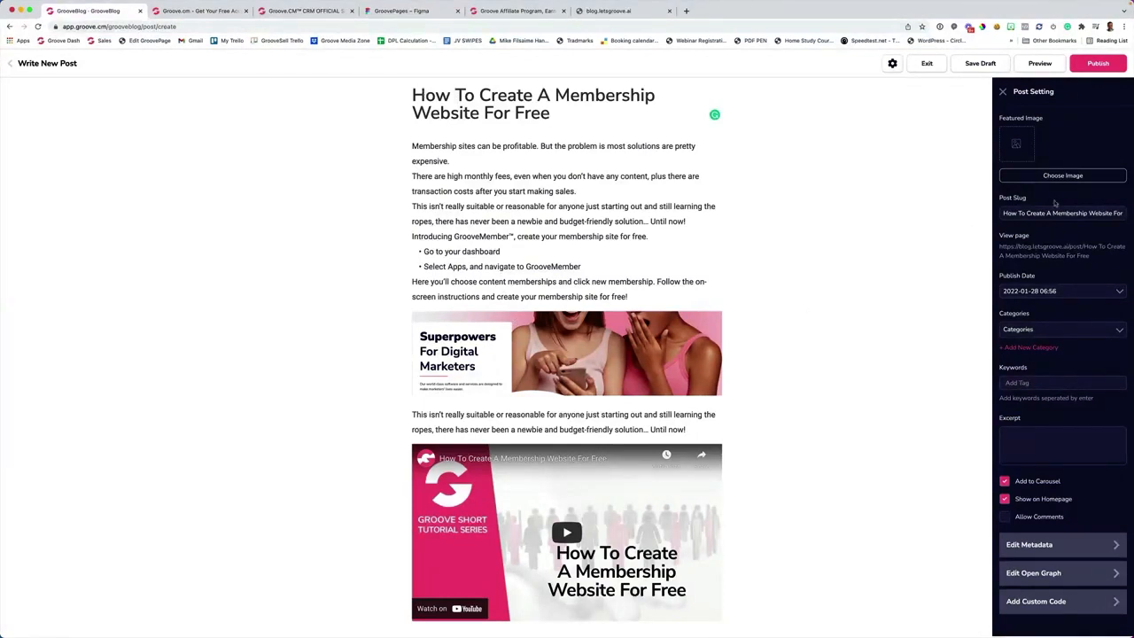
left_click(1038, 180)
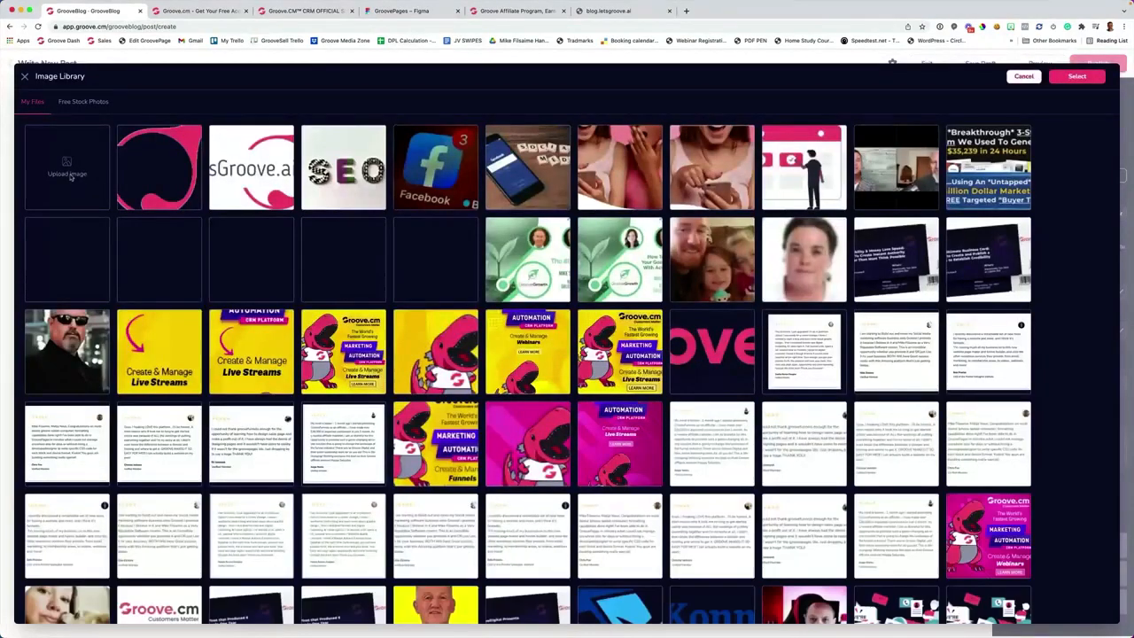
left_click(68, 169)
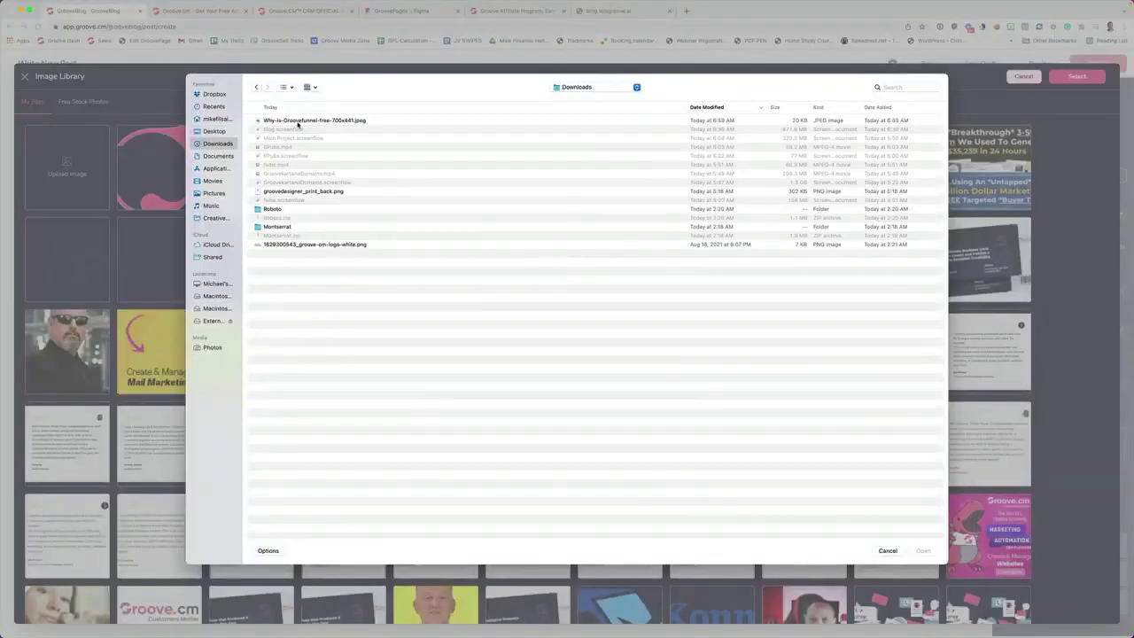
left_click(299, 121)
key("Return")
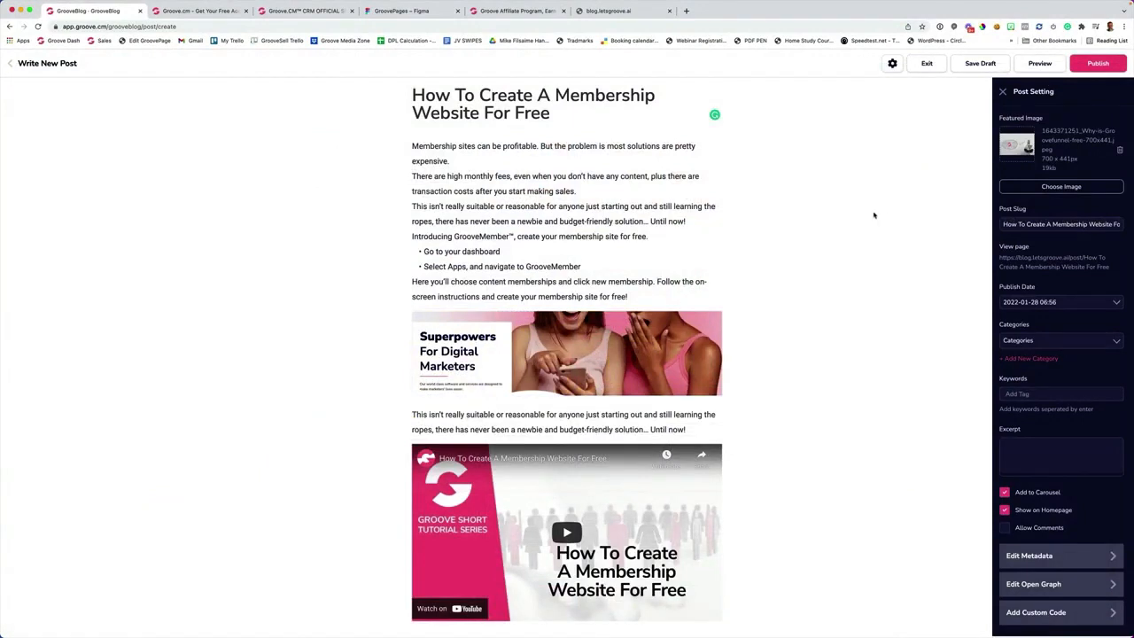
- Assign the post to the categories LATEST, PRODUCTIVITY, TIPS & TRICKS and MUST READ
scroll(875, 214, "down", 1)
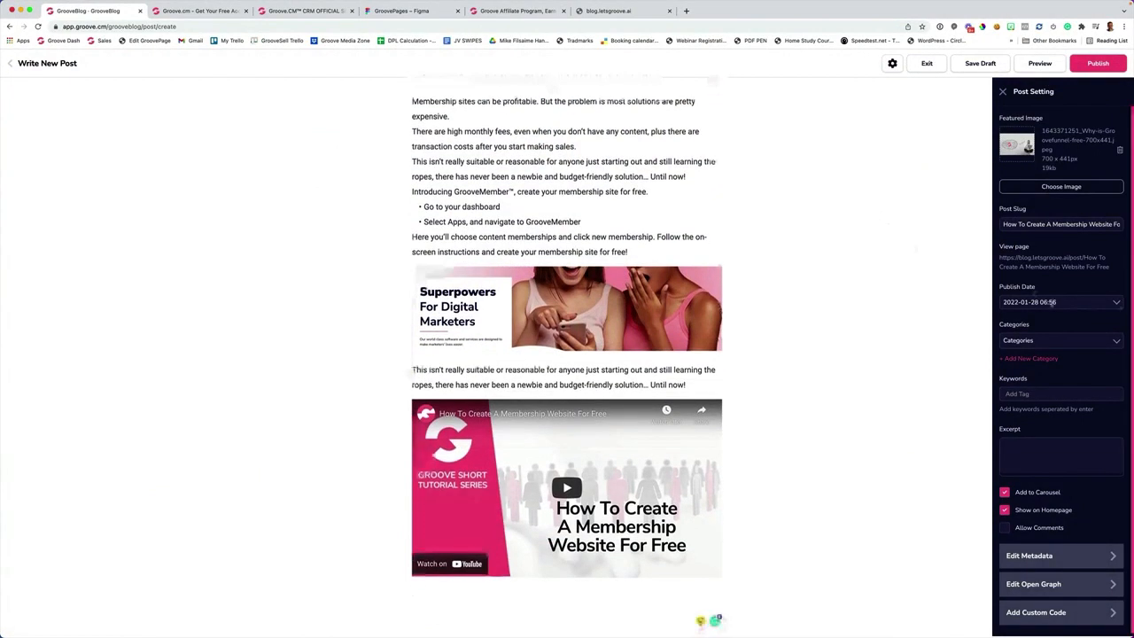
left_click(1062, 340)
left_click(1007, 353)
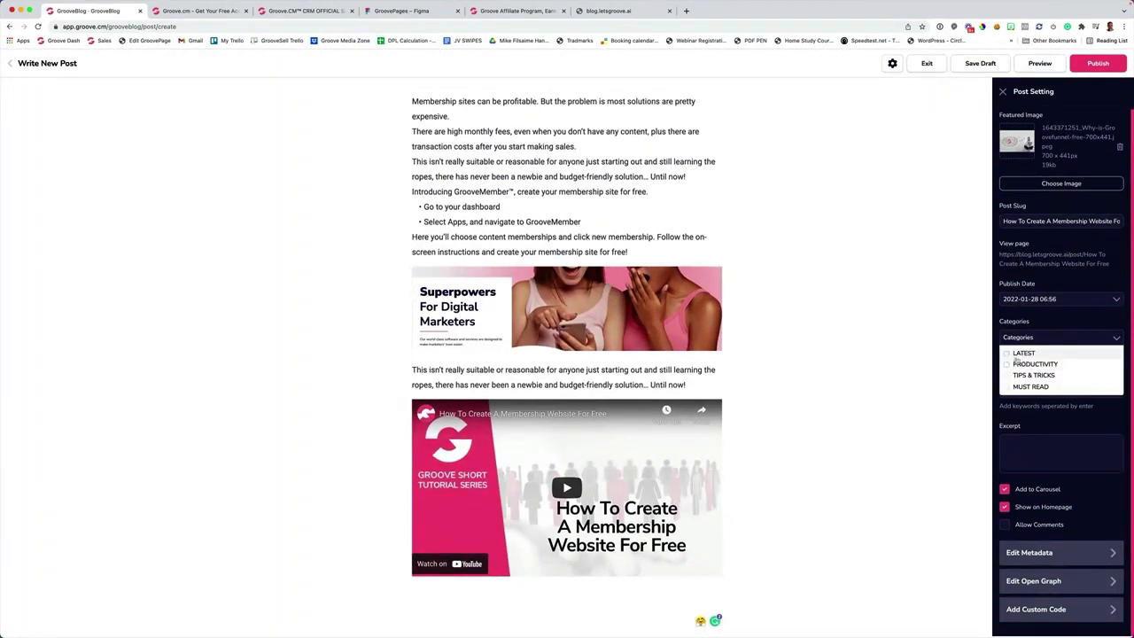
left_click(1008, 364)
left_click(1008, 376)
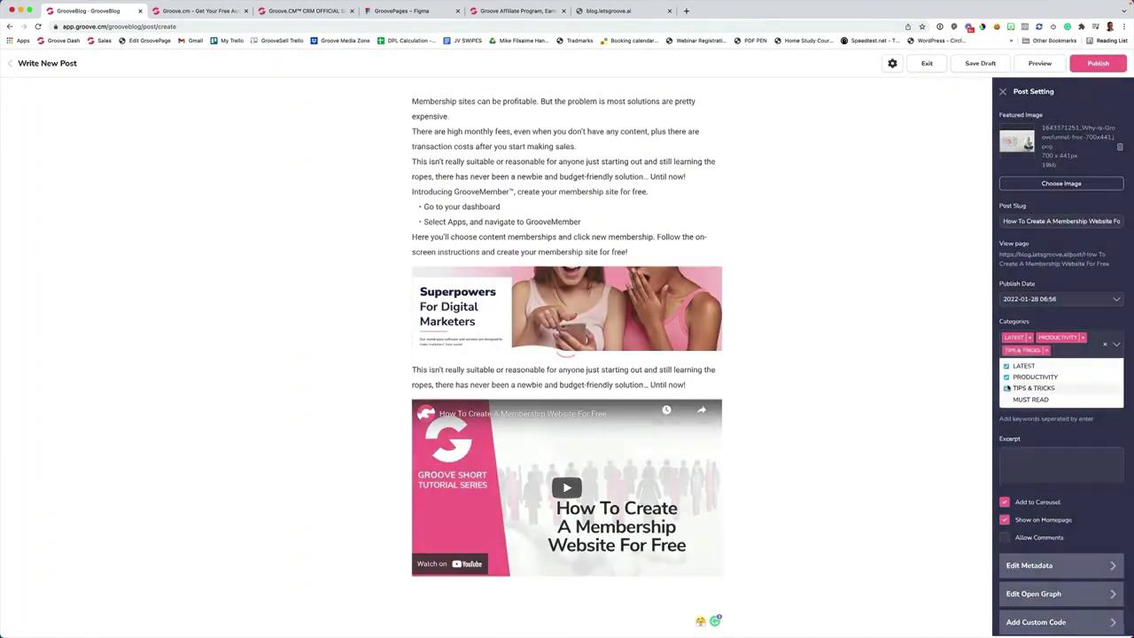
left_click(1006, 400)
left_click(1019, 395)
scroll(1022, 390, "down", 1)
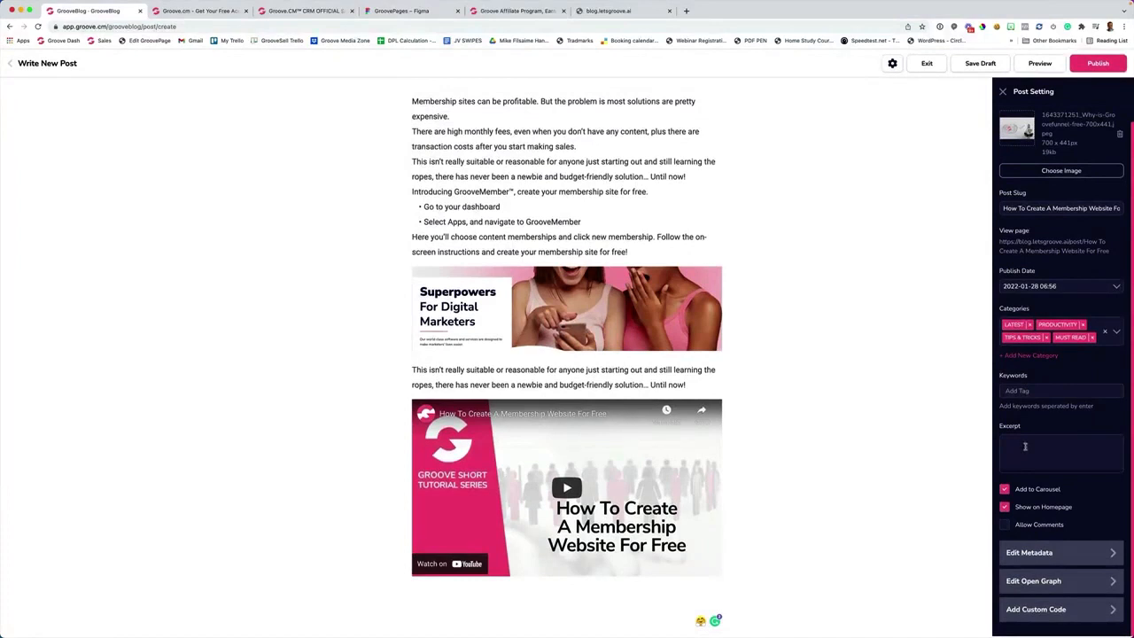
- Enter "The Secret to a Profitable Membership Site!" as the post's excerpt
scroll(1026, 443, "up", 1)
scroll(792, 372, "up", 2)
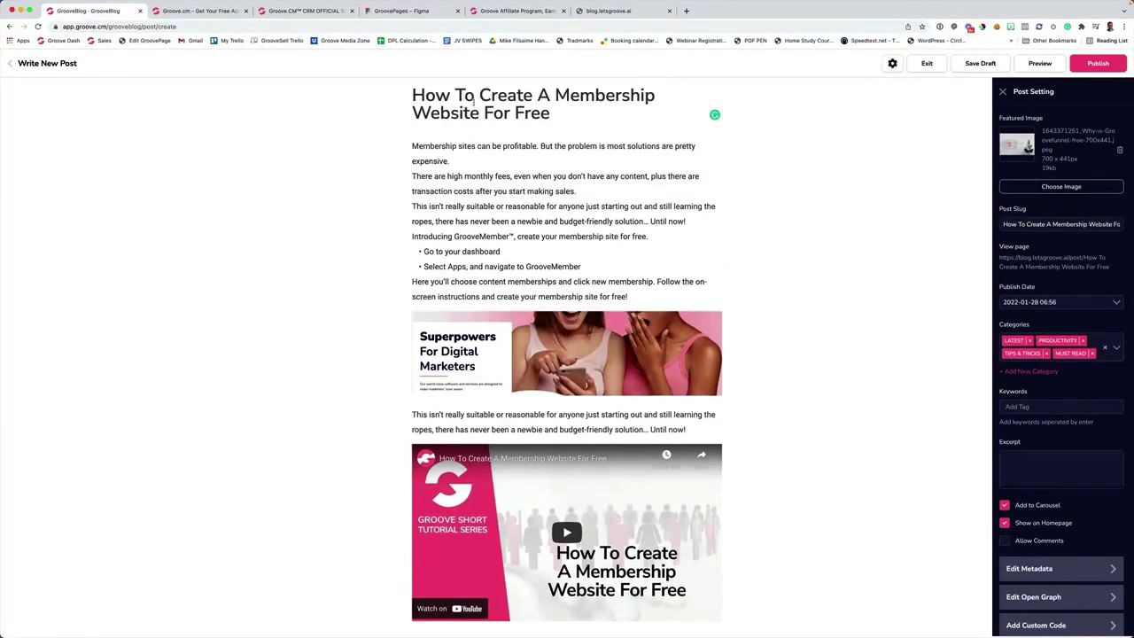
scroll(753, 300, "down", 2)
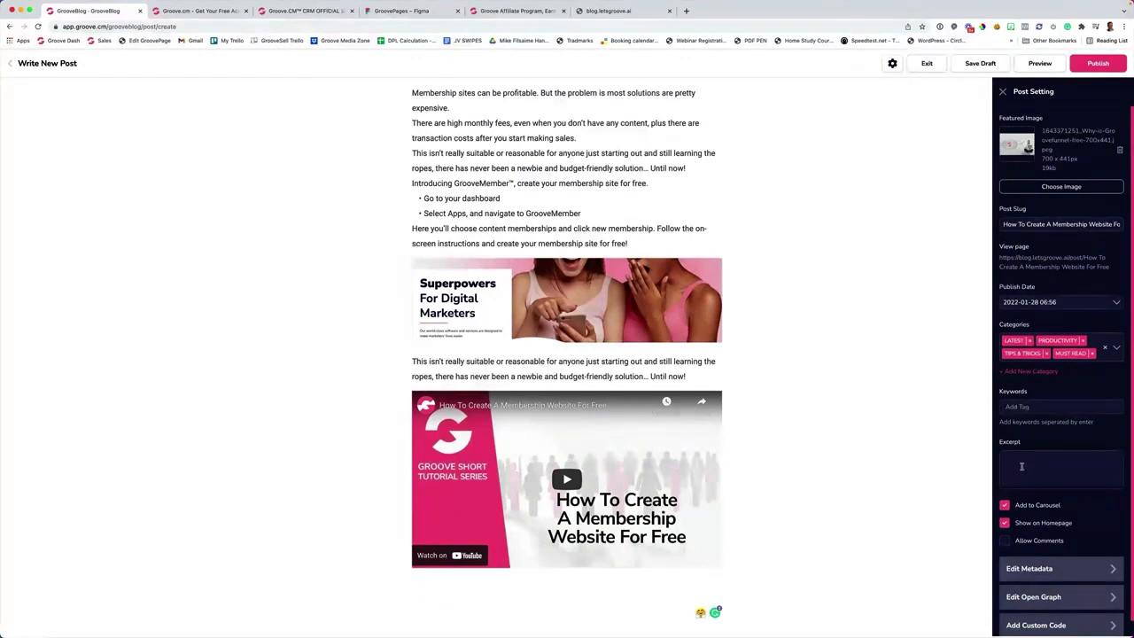
left_click(1022, 466)
type("The Secret to a Profitable Membership Sit")
type("e!")
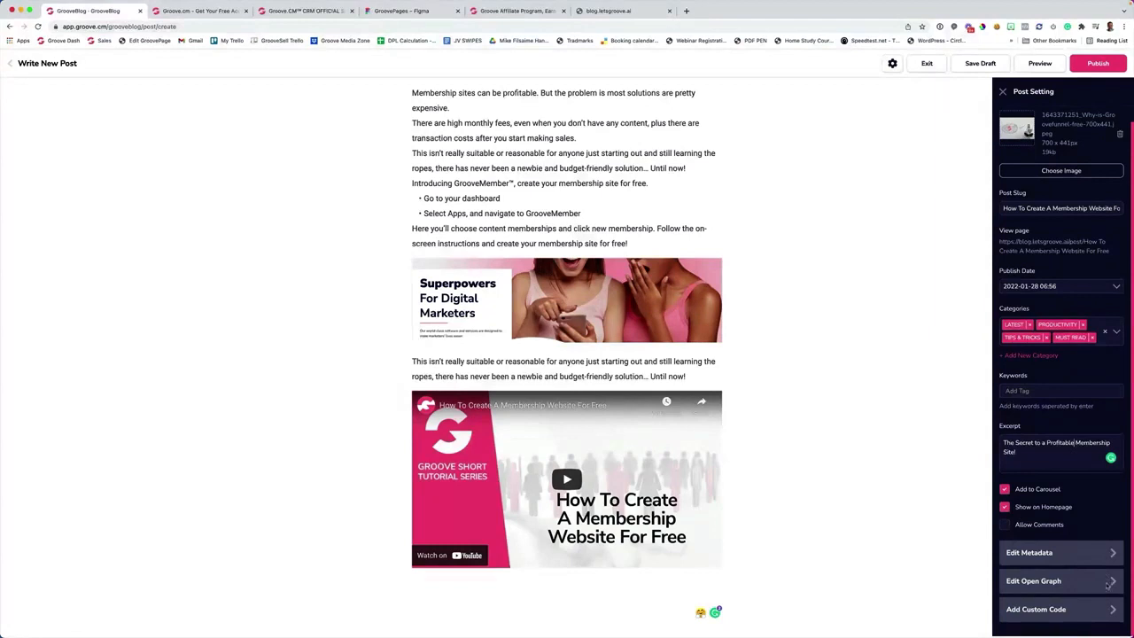
scroll(1107, 583, "up", 1)
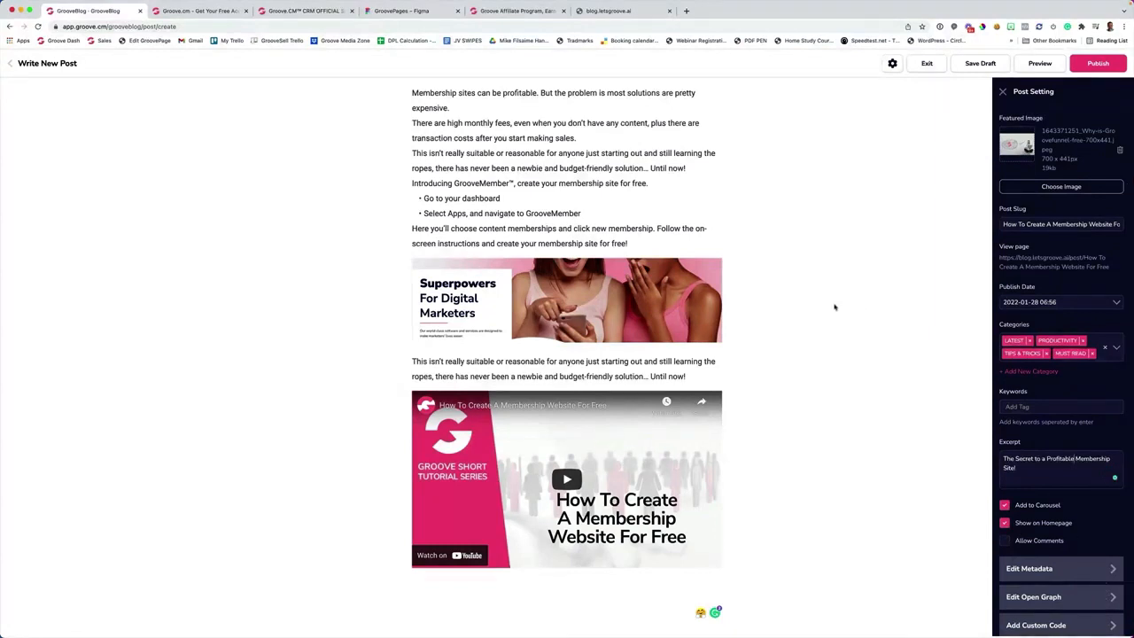
- Publish the "How To Create A Membership Website For Free" post and exit the editor, saving the changes
scroll(777, 295, "up", 2)
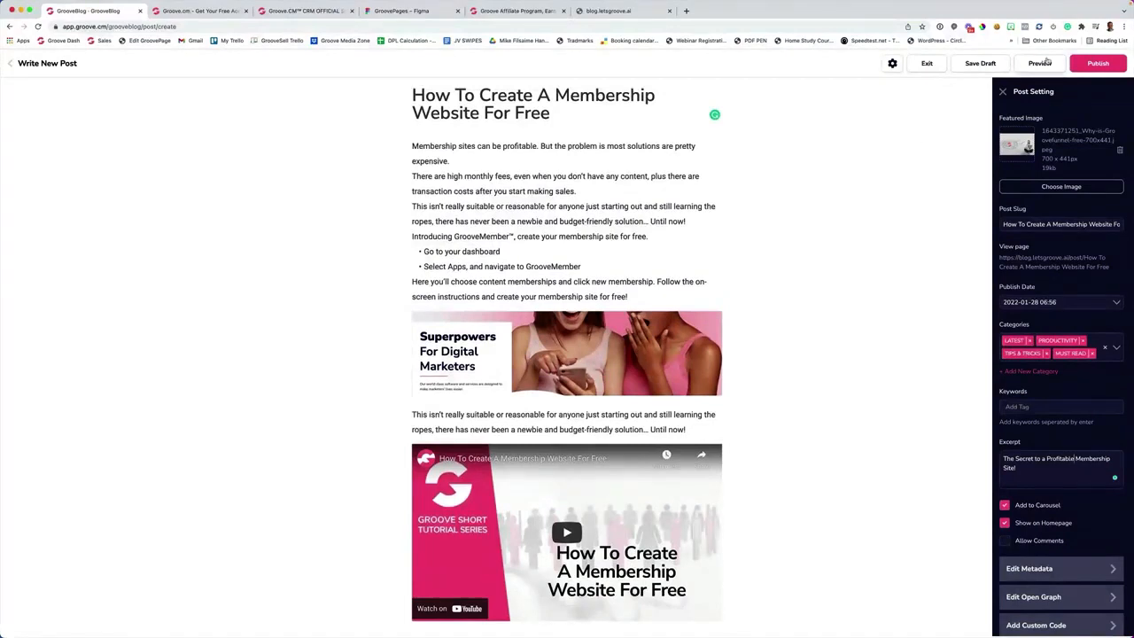
left_click(1098, 64)
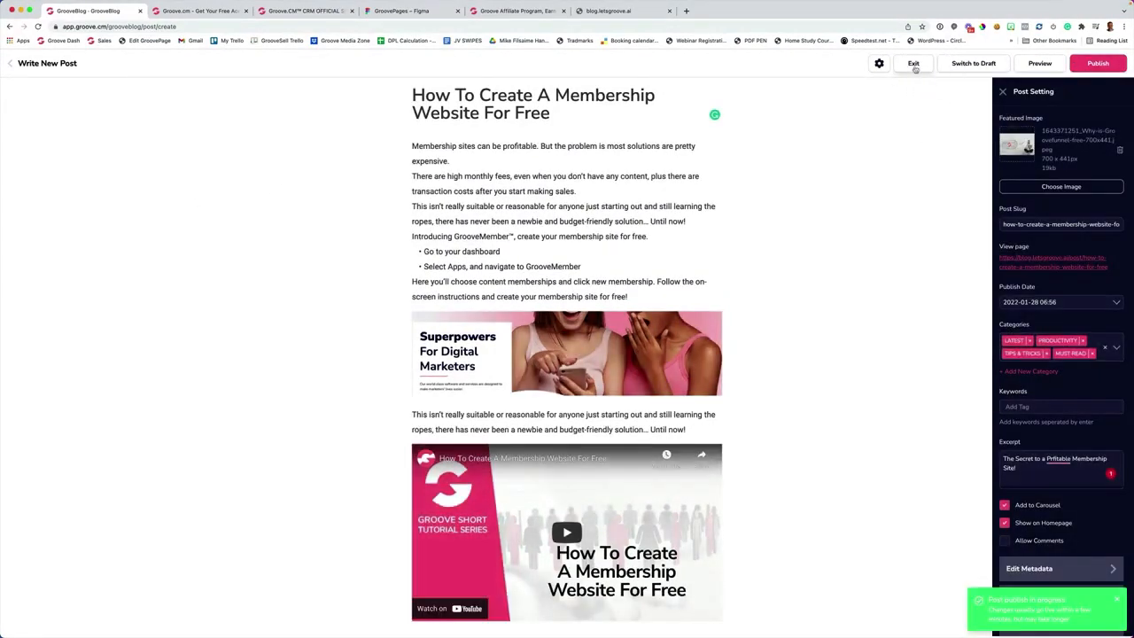
left_click(915, 69)
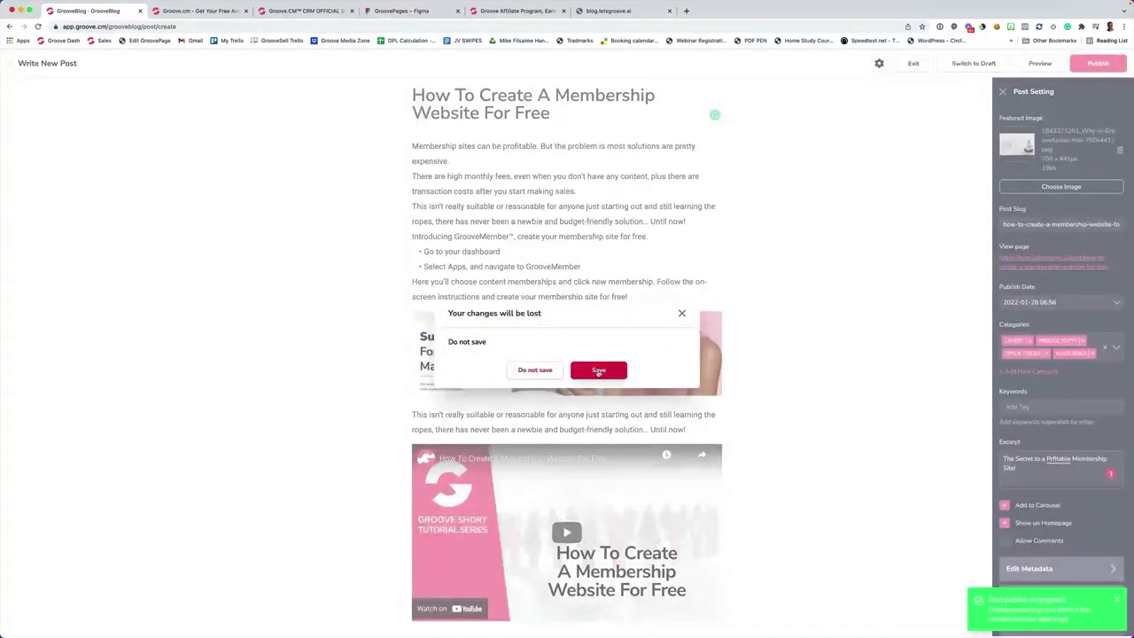
left_click(601, 369)
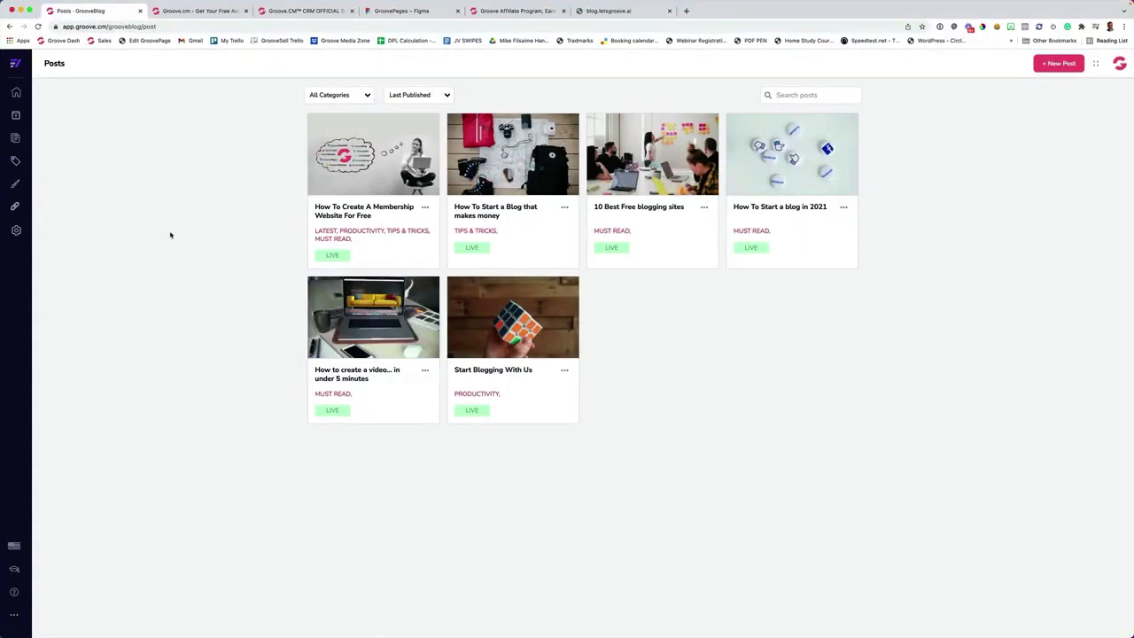
- Preview the blog and read through the "How To Create A Membership Website For Free" post
left_click(15, 115)
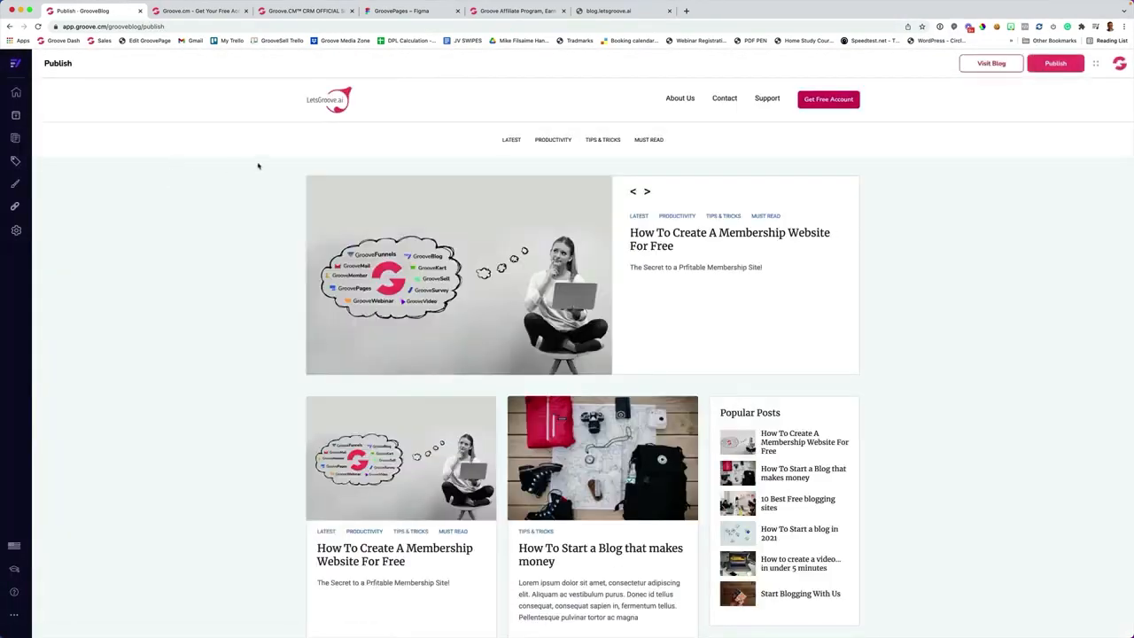
scroll(256, 162, "down", 2)
scroll(266, 431, "down", 2)
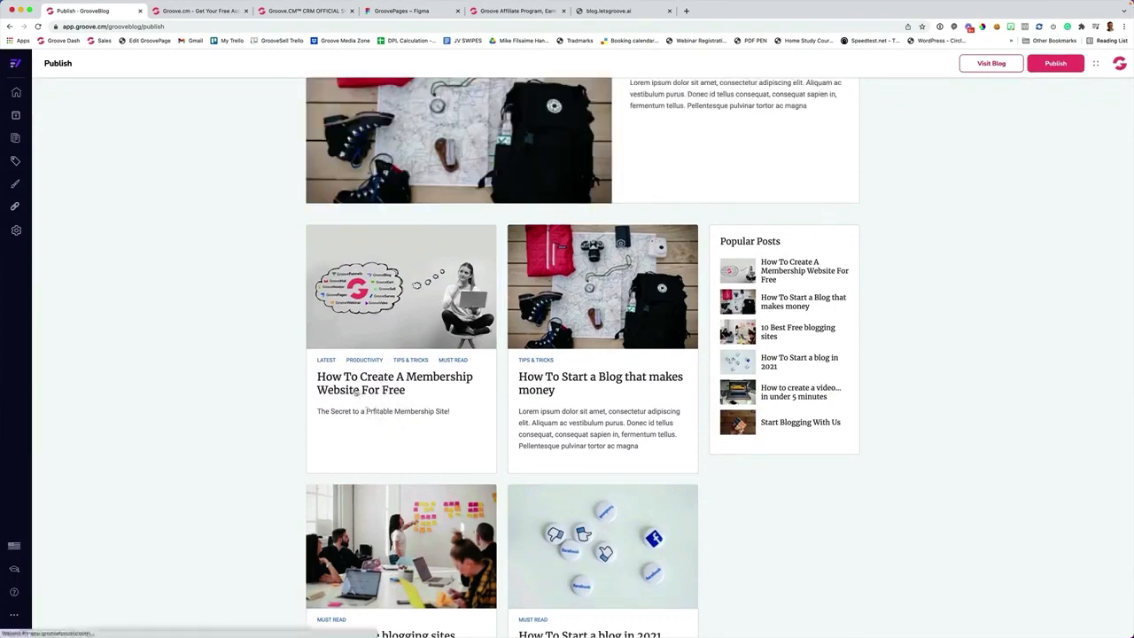
left_click(357, 393)
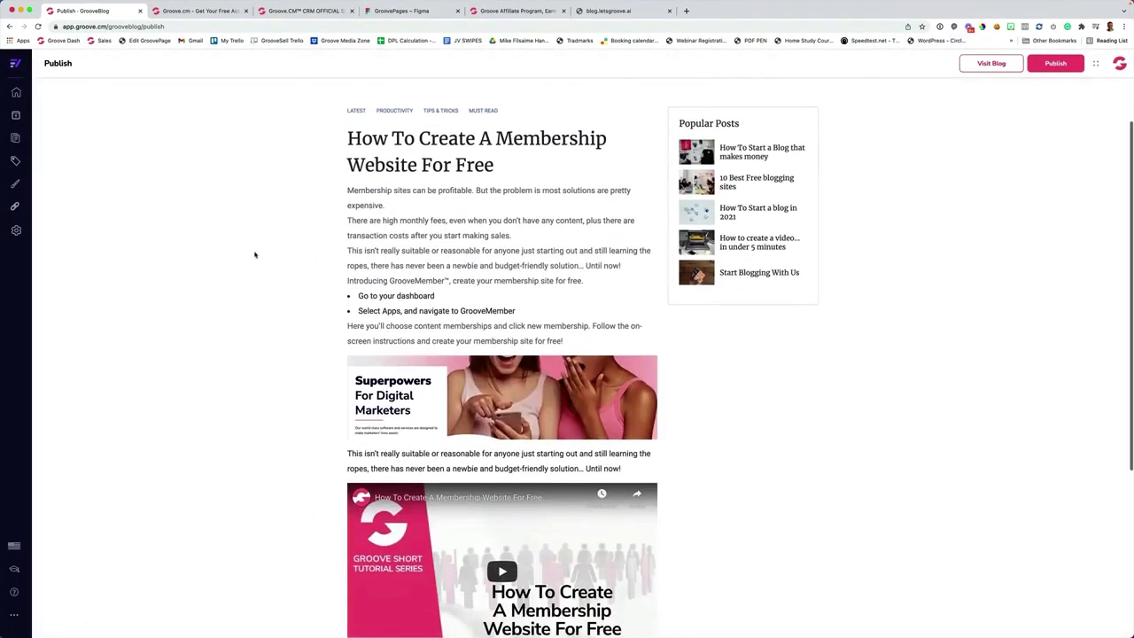
scroll(269, 255, "down", 5)
scroll(267, 256, "up", 1)
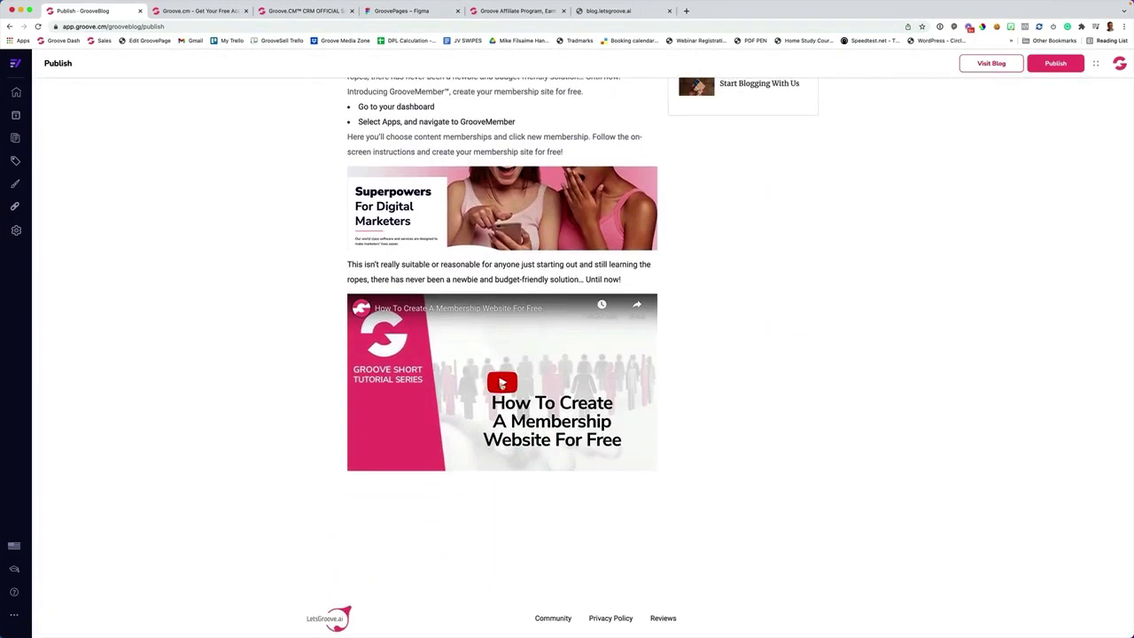
- Test playback of the video embedded in the post, pause it, and return to the start of the article
left_click(502, 383)
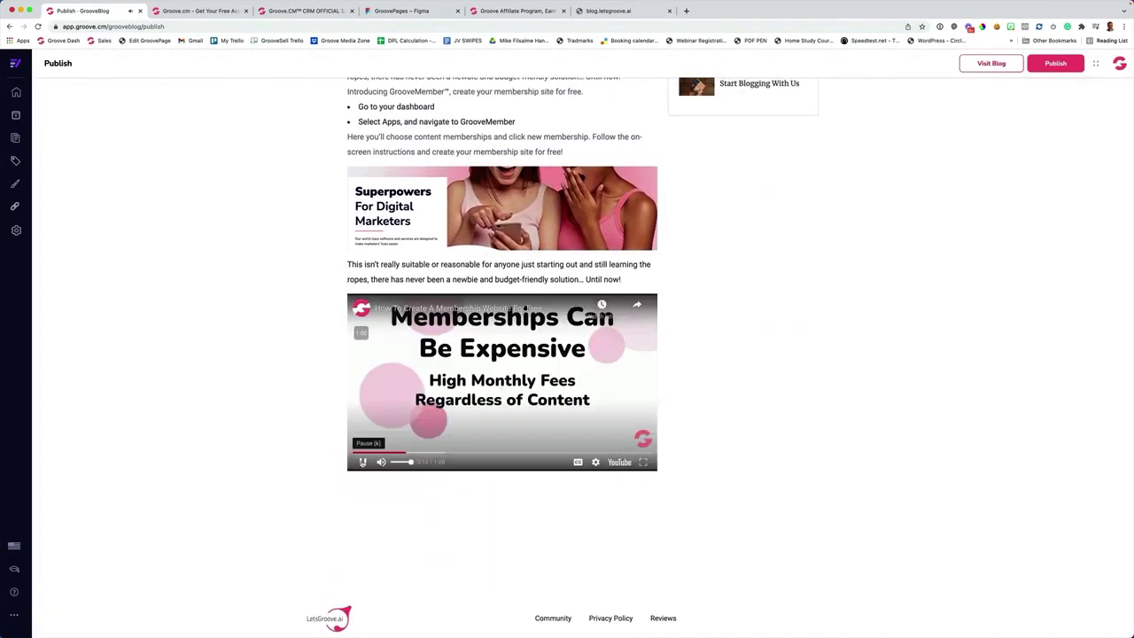
left_click(475, 326)
scroll(475, 326, "up", 3)
scroll(475, 326, "up", 4)
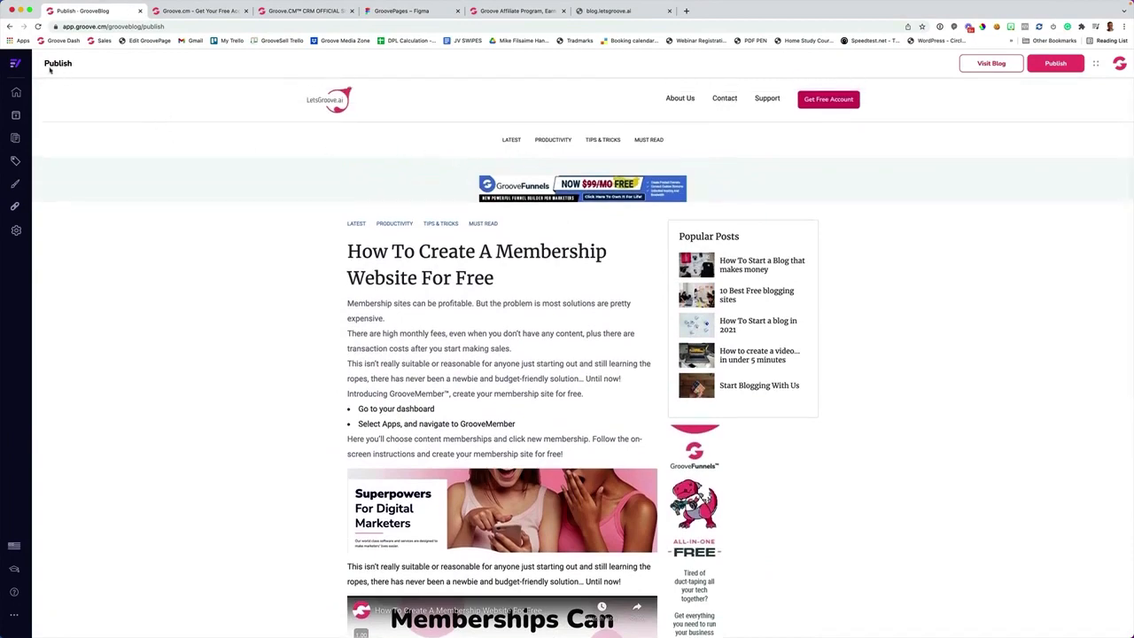
- Return to the blog preview's home page, check the membership post's excerpt, and cycle through the featured posts in the carousel
left_click(9, 28)
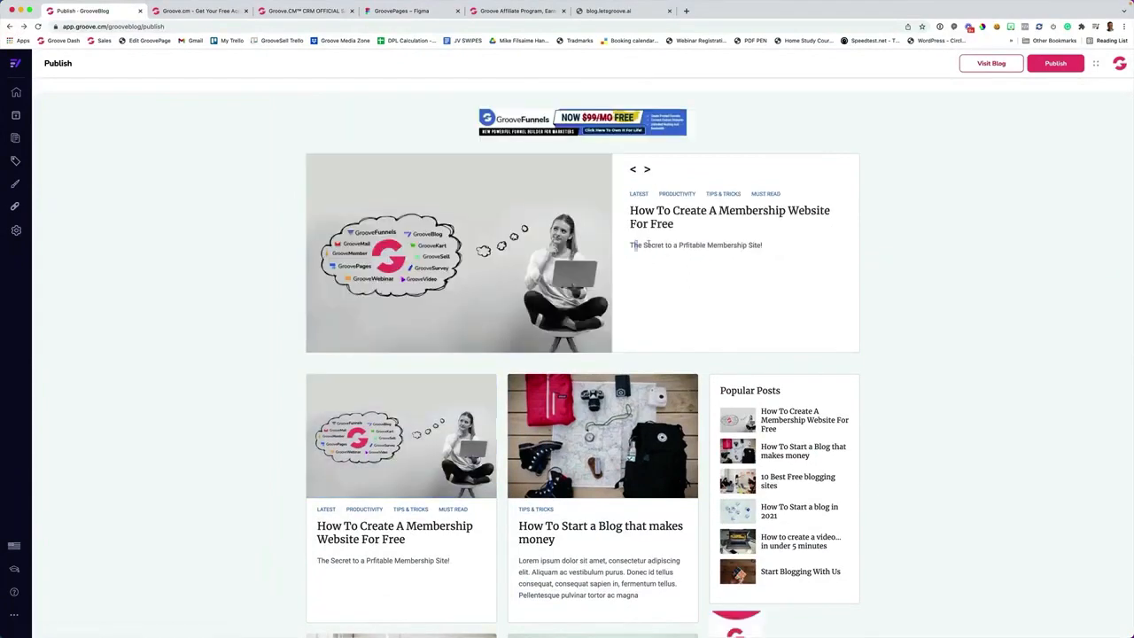
left_click_drag(632, 245, 763, 247)
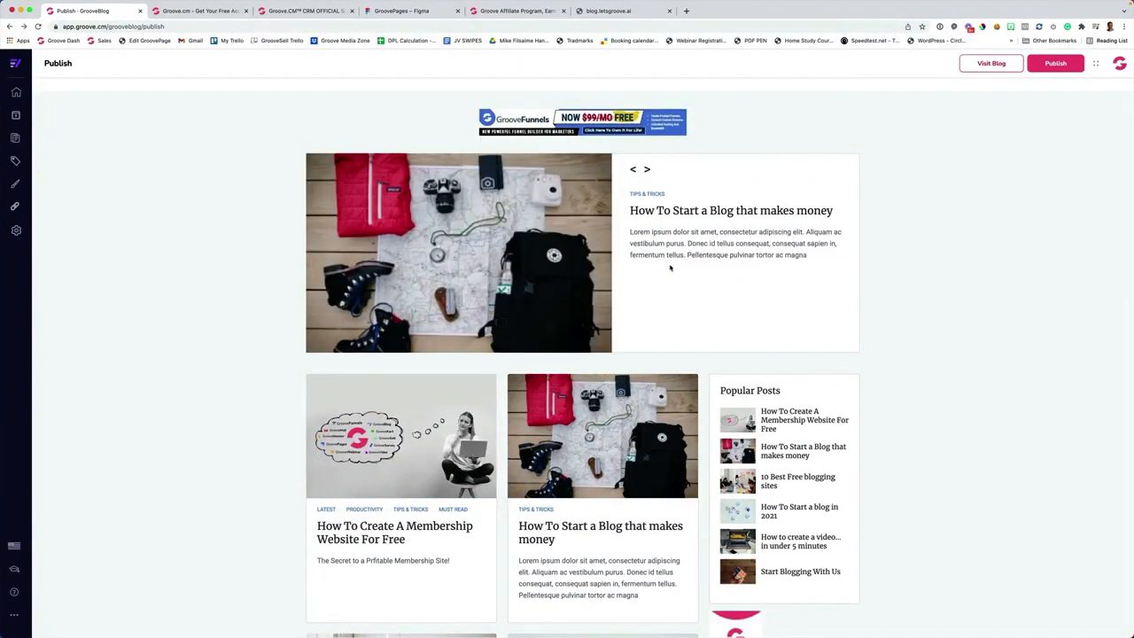
left_click(647, 170)
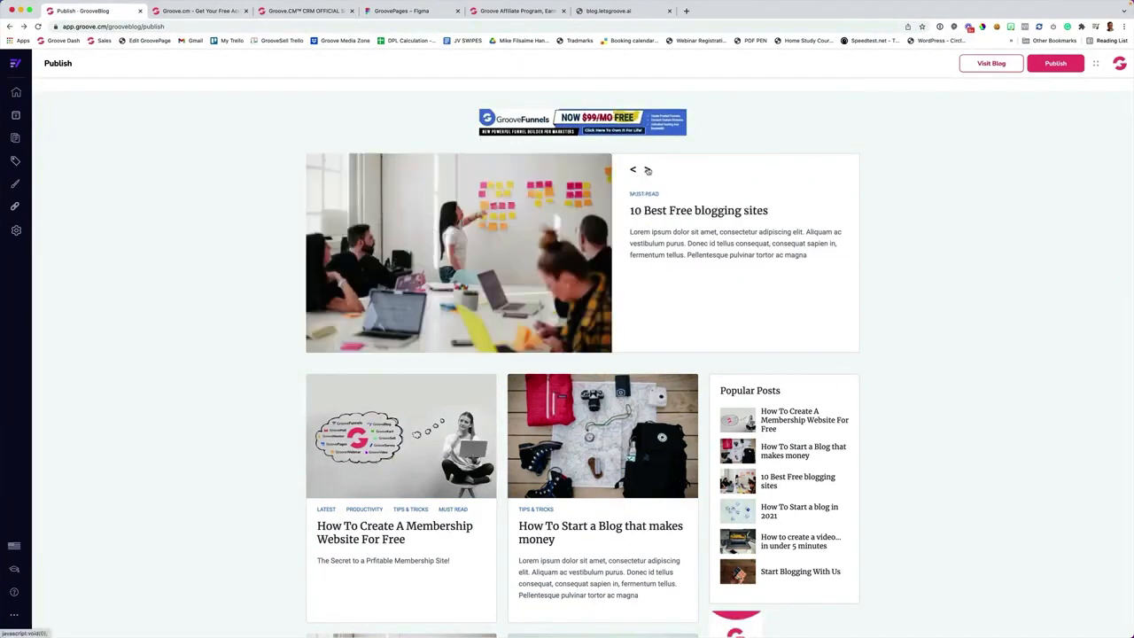
left_click(647, 169)
left_click(647, 169)
left_click(647, 169)
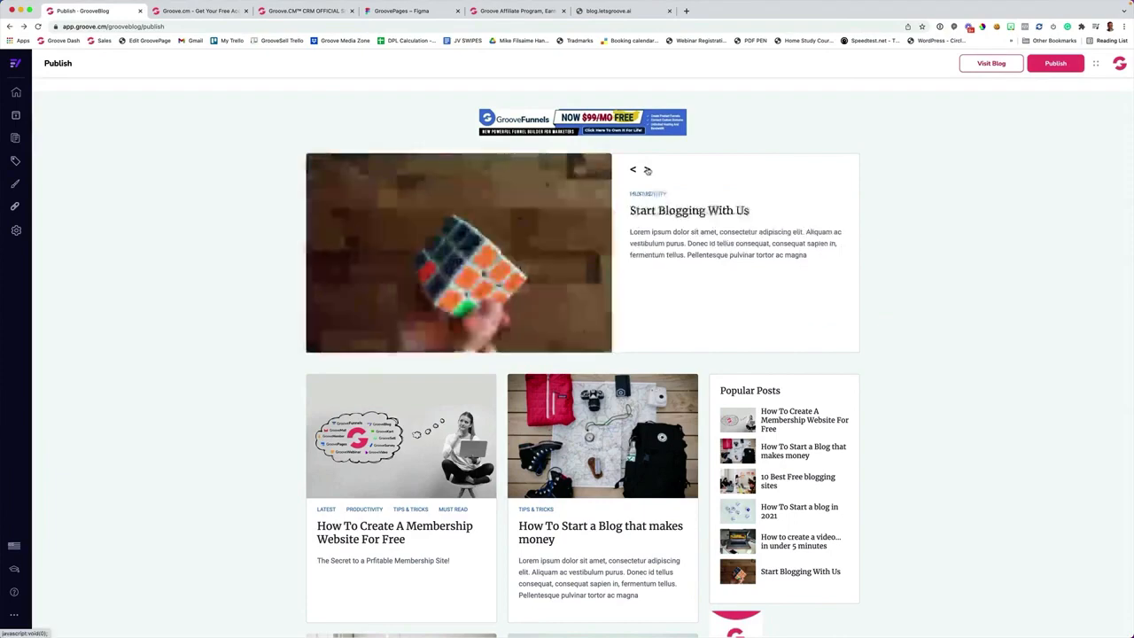
left_click(647, 169)
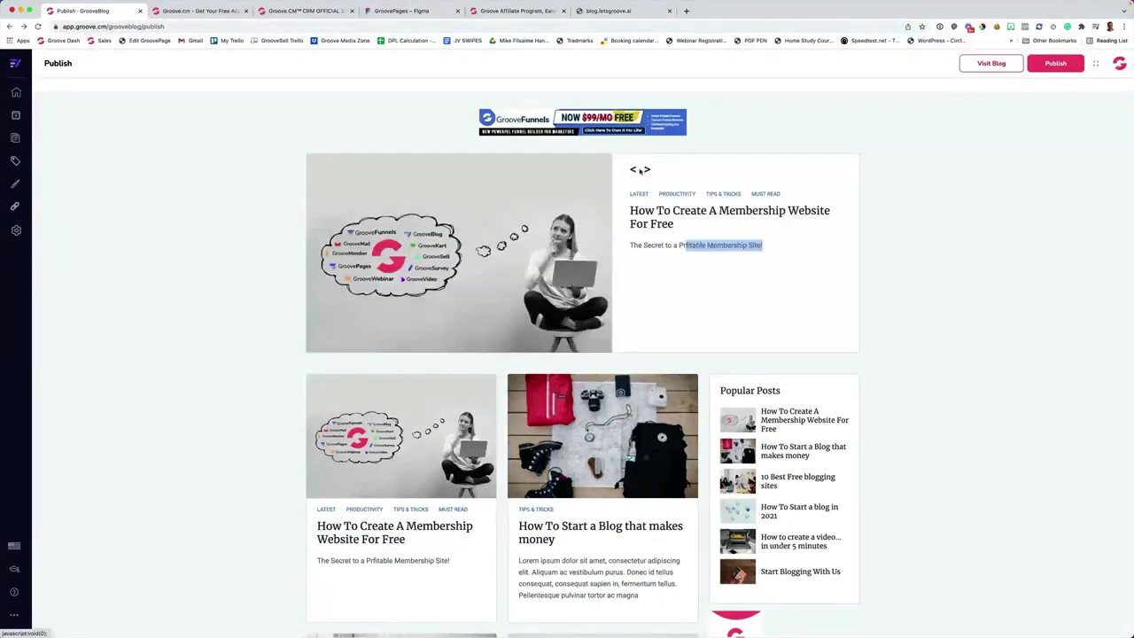
scroll(245, 276, "down", 1)
scroll(225, 249, "up", 1)
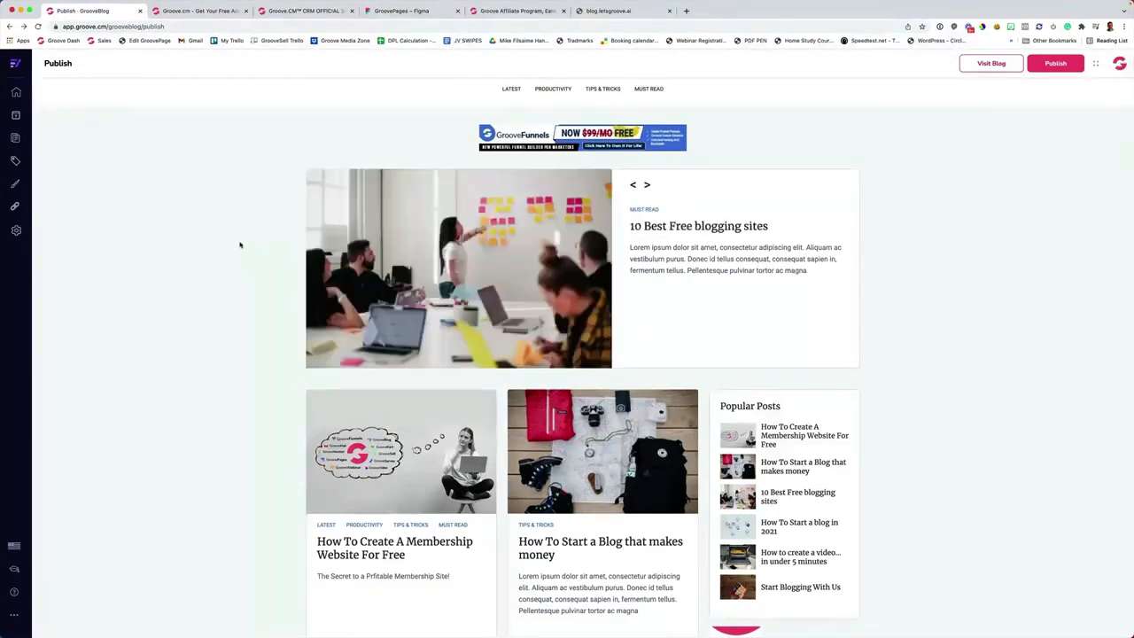
scroll(240, 244, "down", 1)
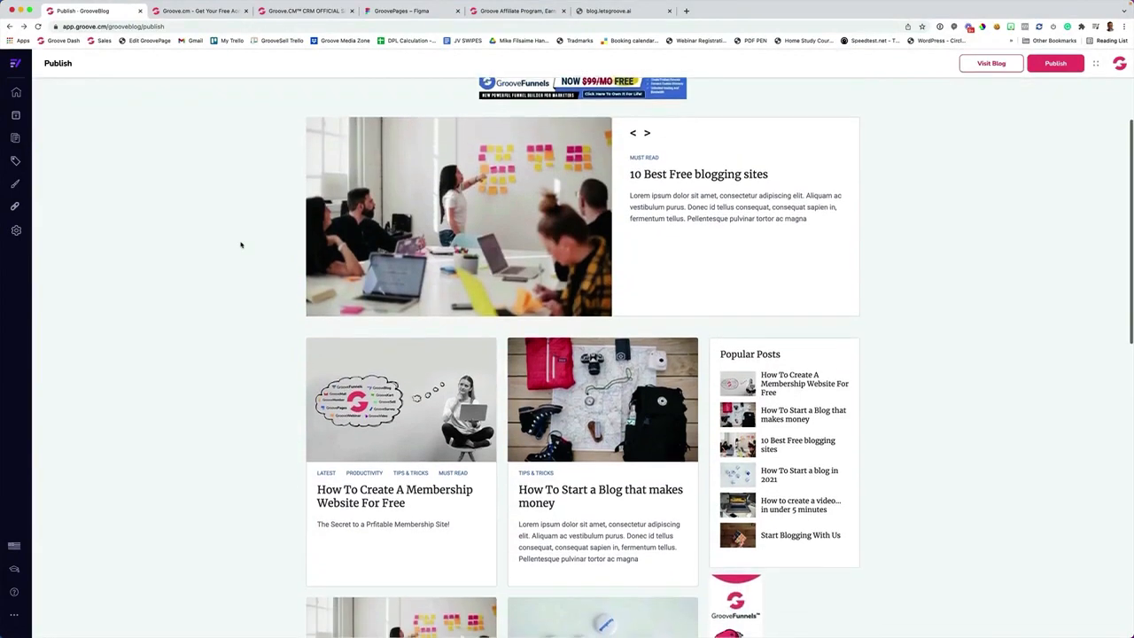
scroll(240, 244, "up", 1)
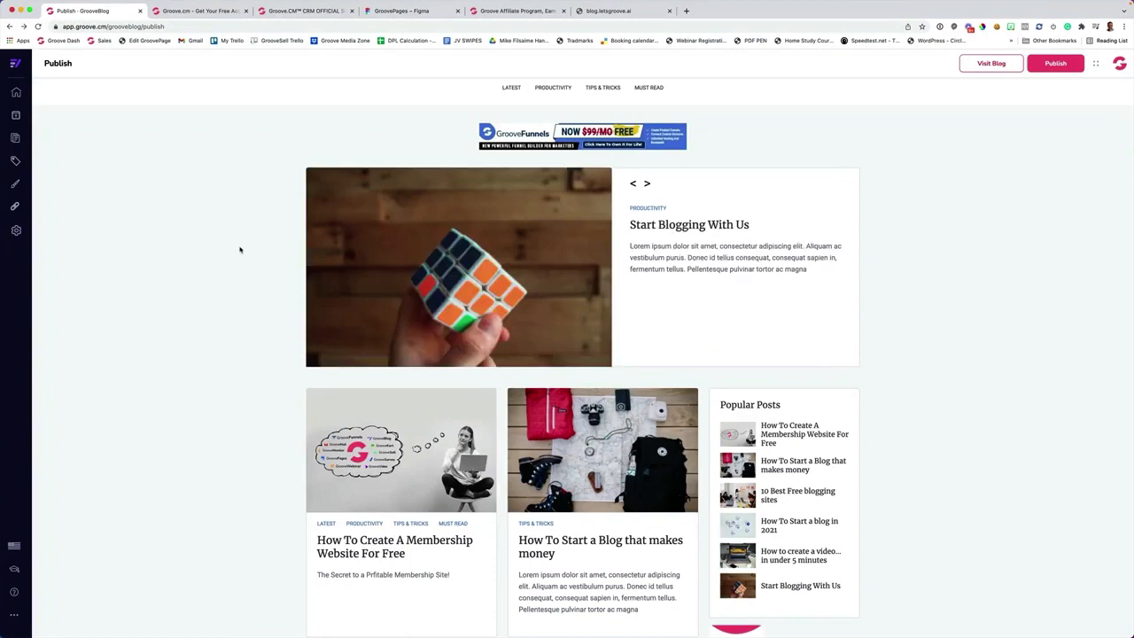
scroll(274, 227, "up", 1)
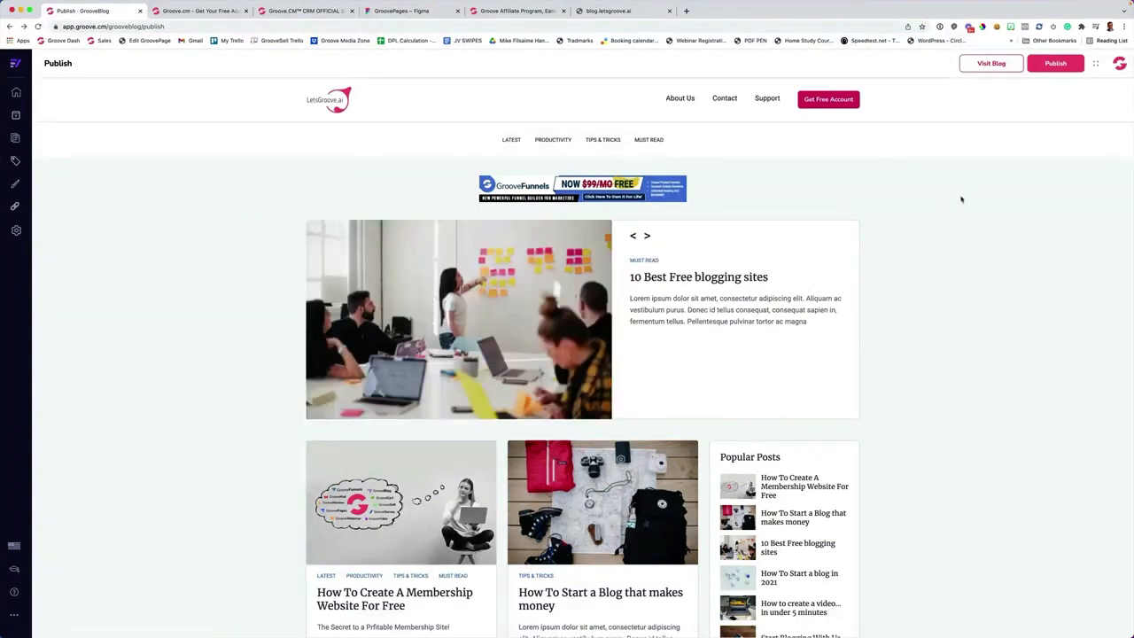
- Visit the live blog and reload its home page at blog.letsgroove.ai
left_click(988, 66)
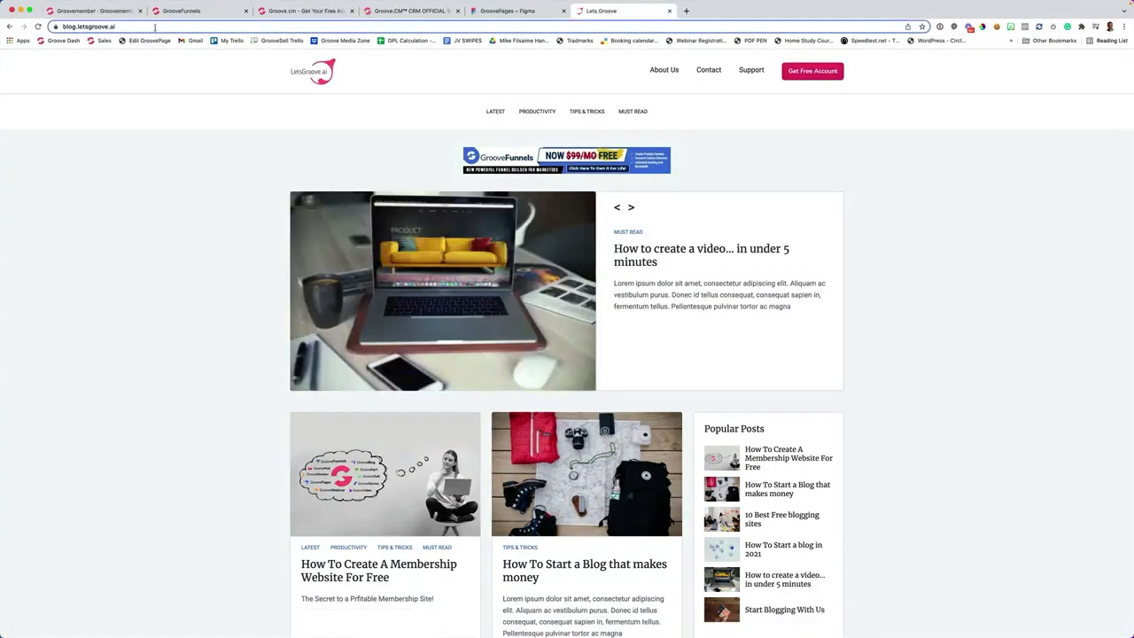
left_click(158, 26)
key("Return")
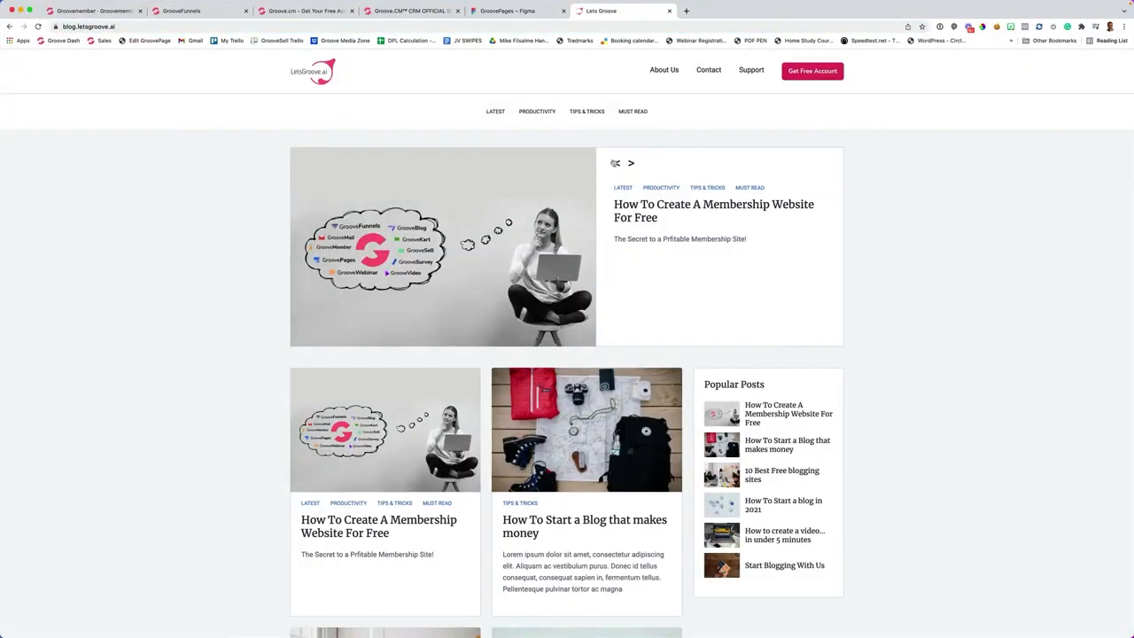
- Cycle through the featured posts in the live blog's carousel and review the home page down to its footer
left_click(631, 164)
left_click(631, 164)
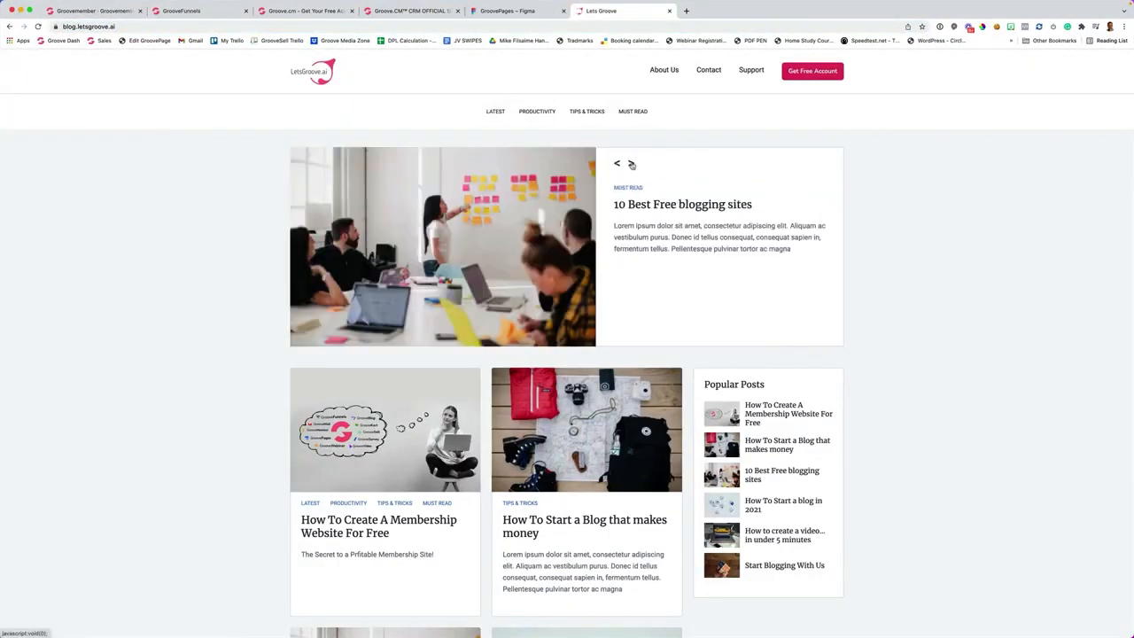
left_click(631, 164)
left_click(631, 164)
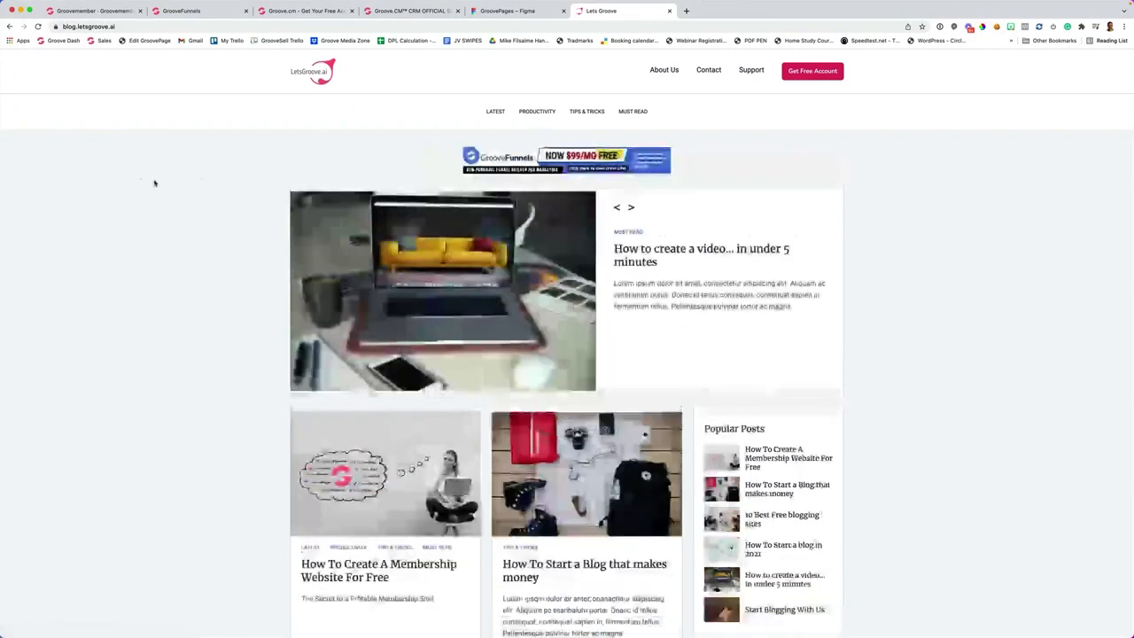
scroll(159, 183, "down", 3)
scroll(164, 183, "down", 7)
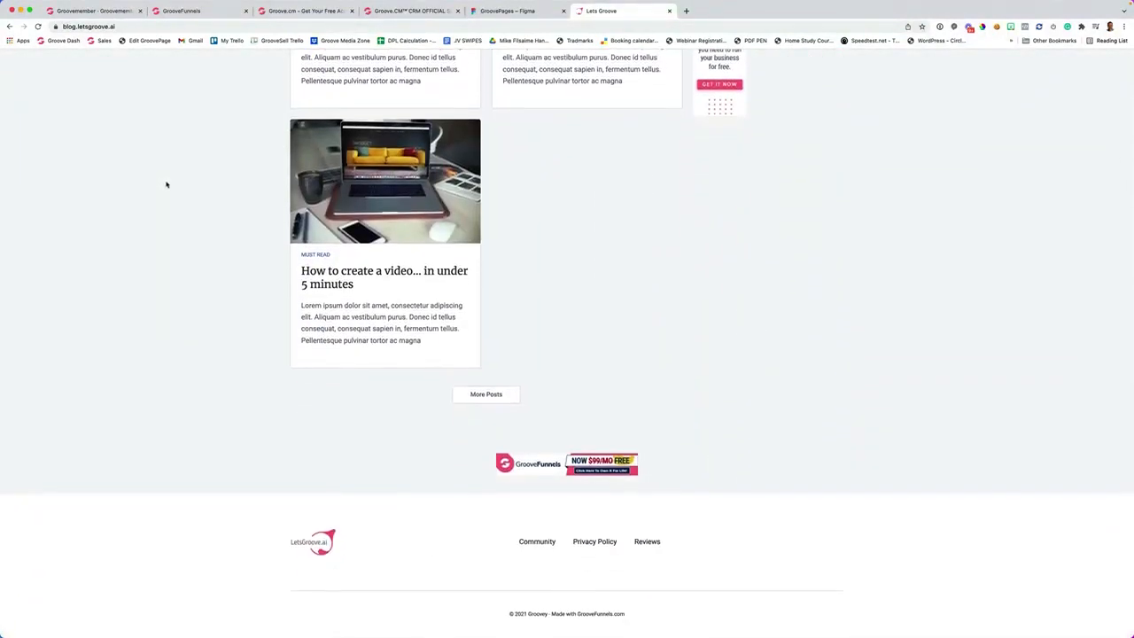
scroll(166, 185, "up", 6)
scroll(166, 184, "up", 4)
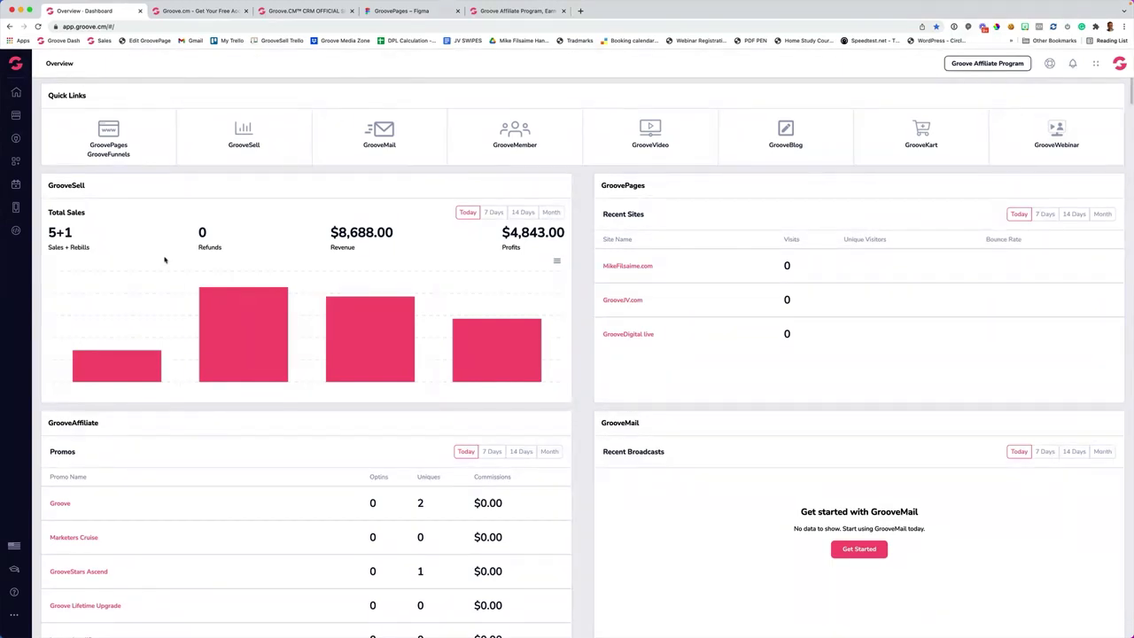
left_click(869, 6)
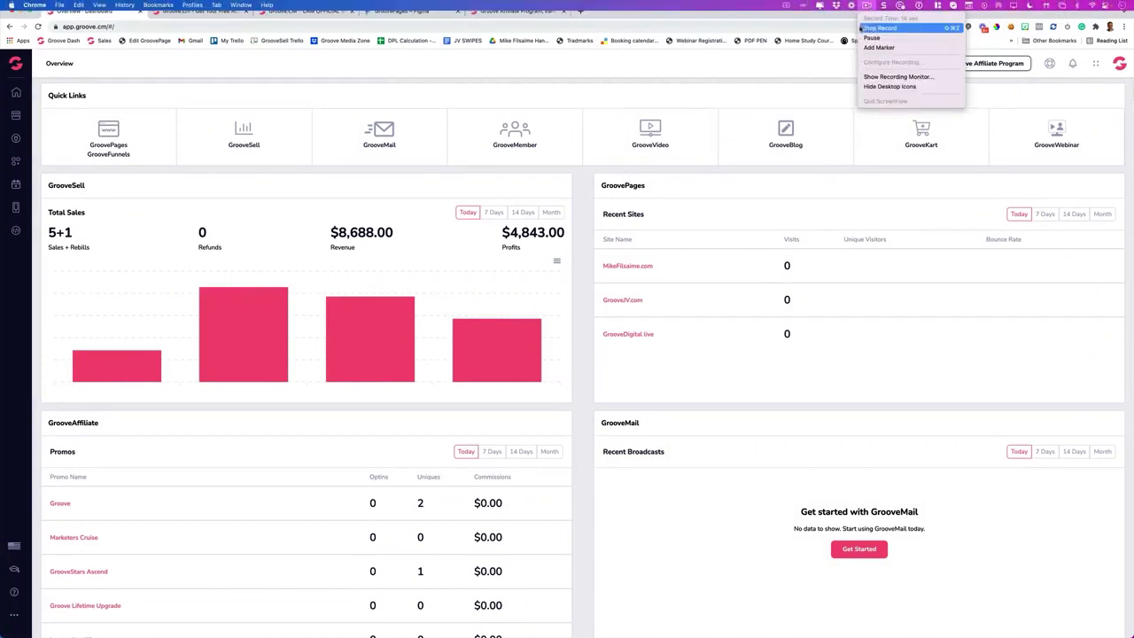
left_click(862, 27)
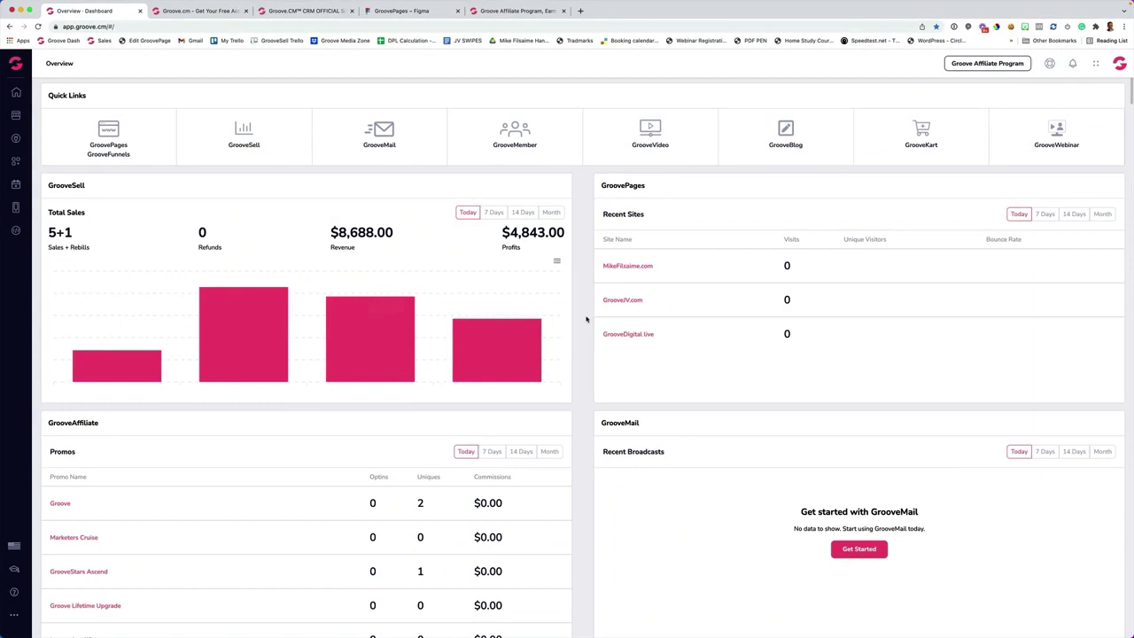
key("super+p")
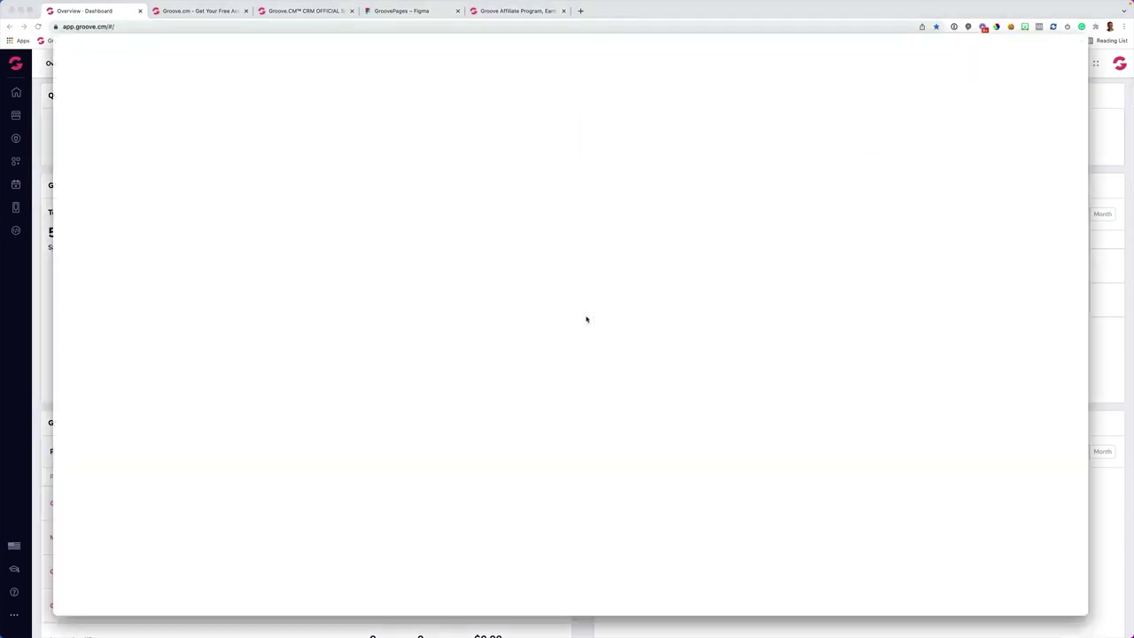
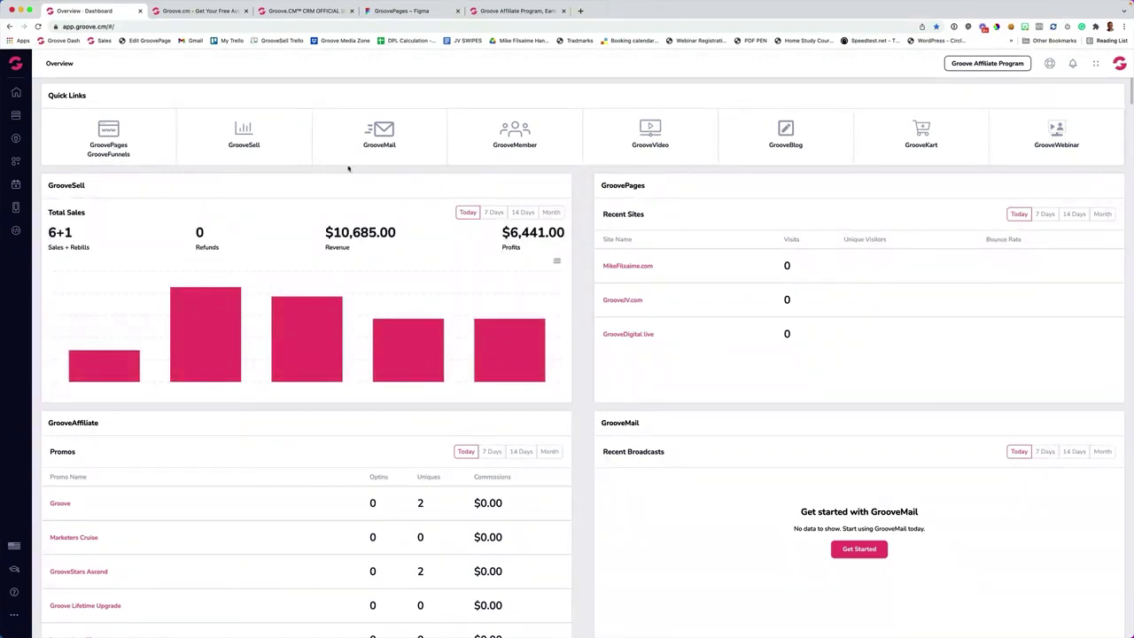
- Open GroovePages from the Groove dashboard and browse the whole collection of sites
left_click(1096, 65)
left_click(1097, 67)
left_click(17, 66)
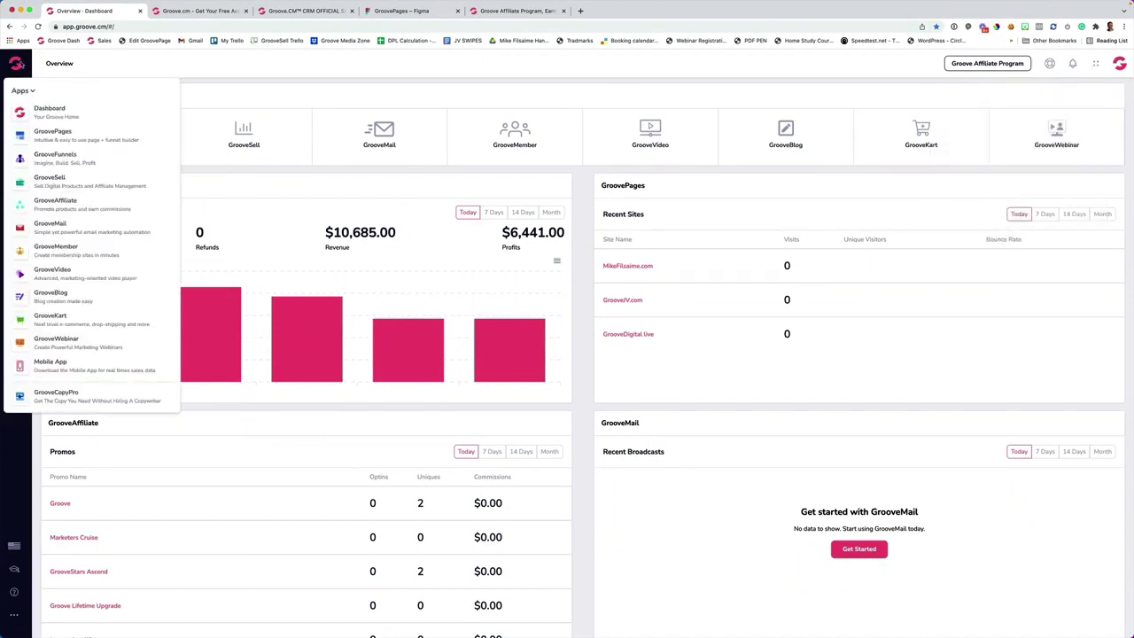
left_click(53, 133)
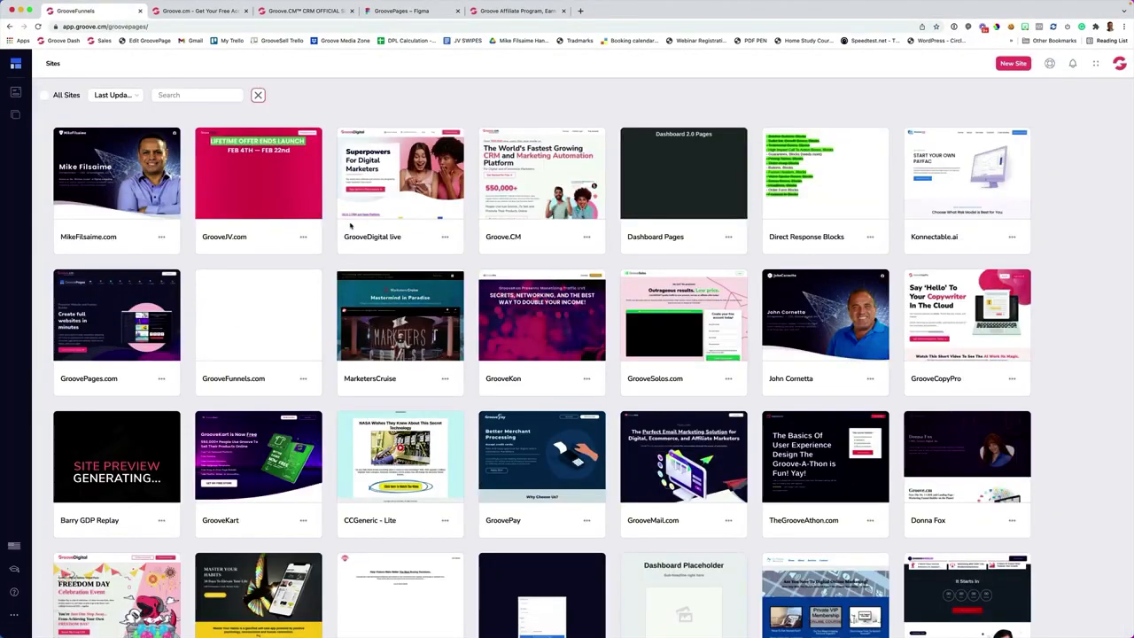
scroll(354, 224, "down", 3)
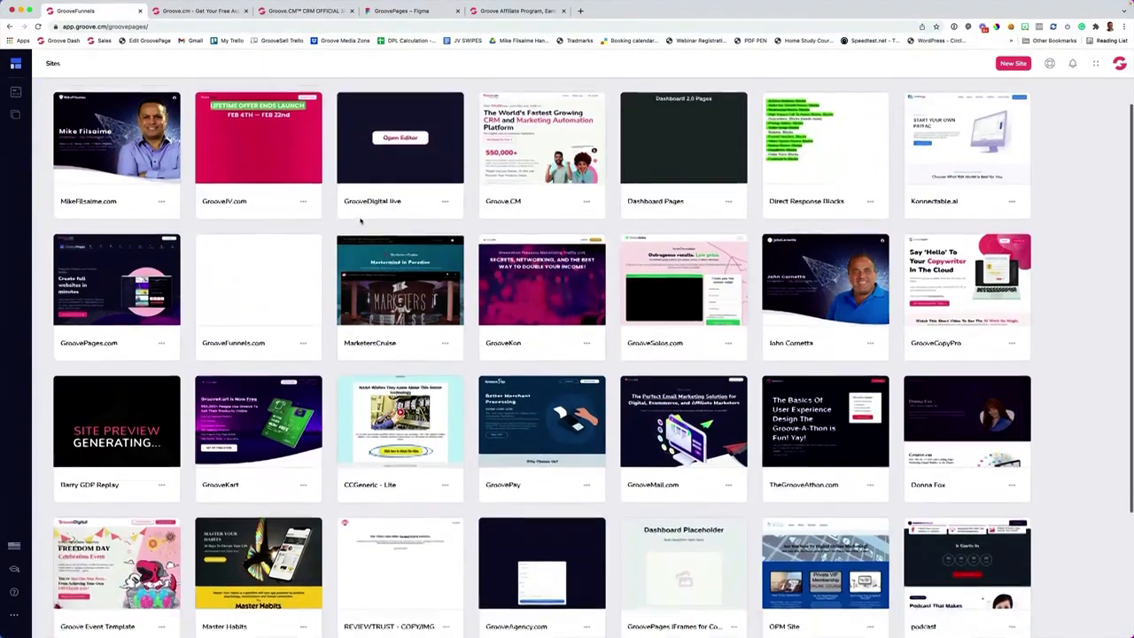
scroll(361, 222, "down", 5)
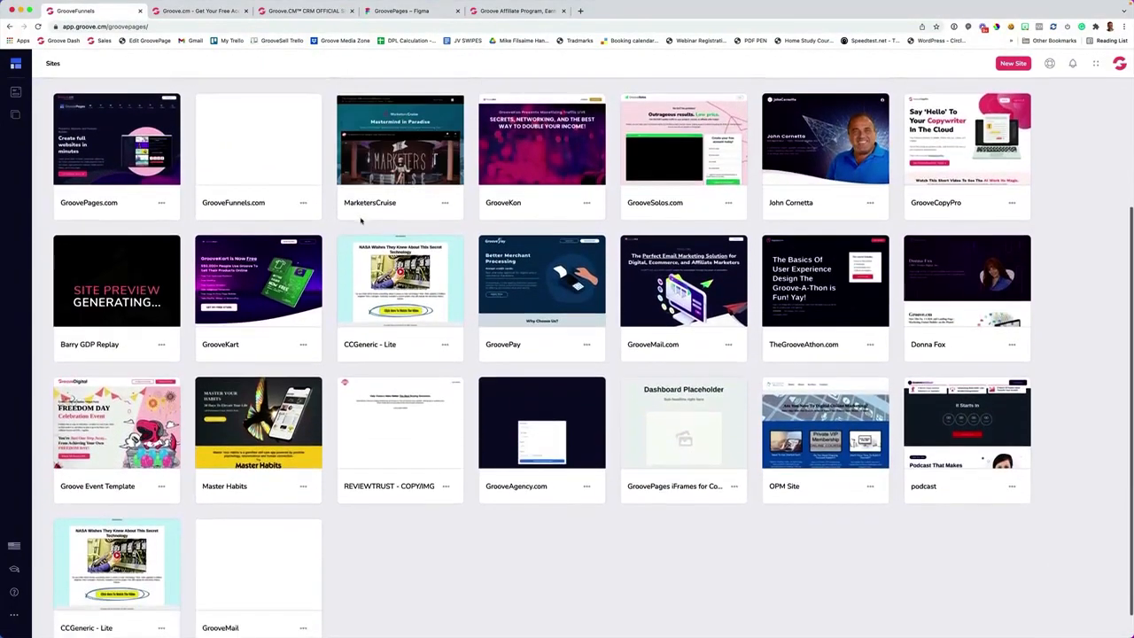
scroll(361, 221, "down", 9)
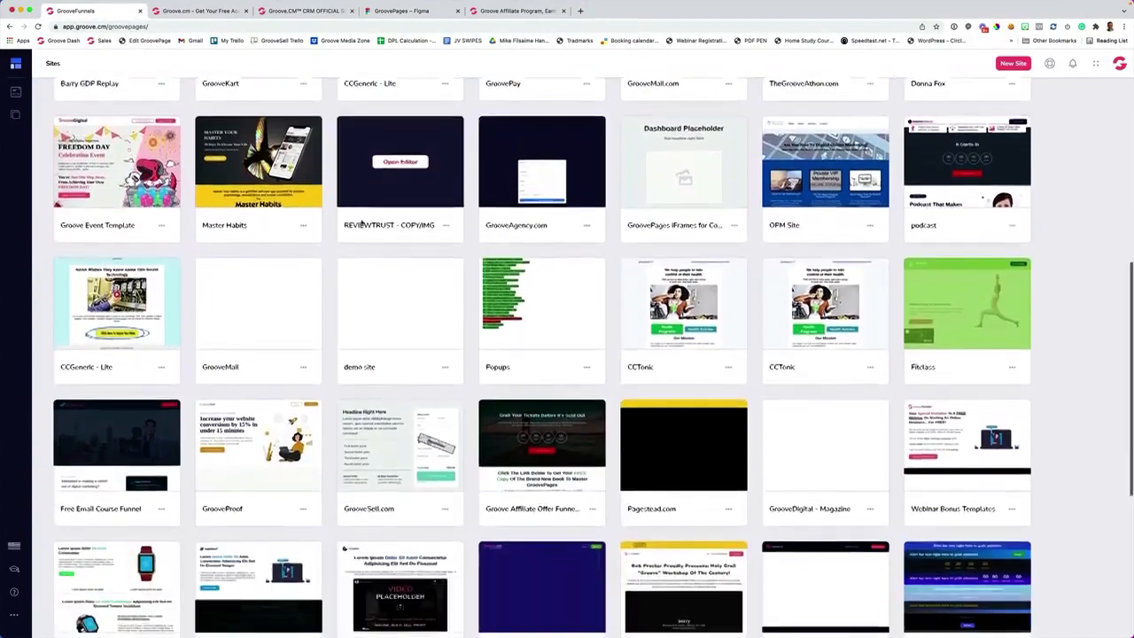
scroll(361, 224, "down", 7)
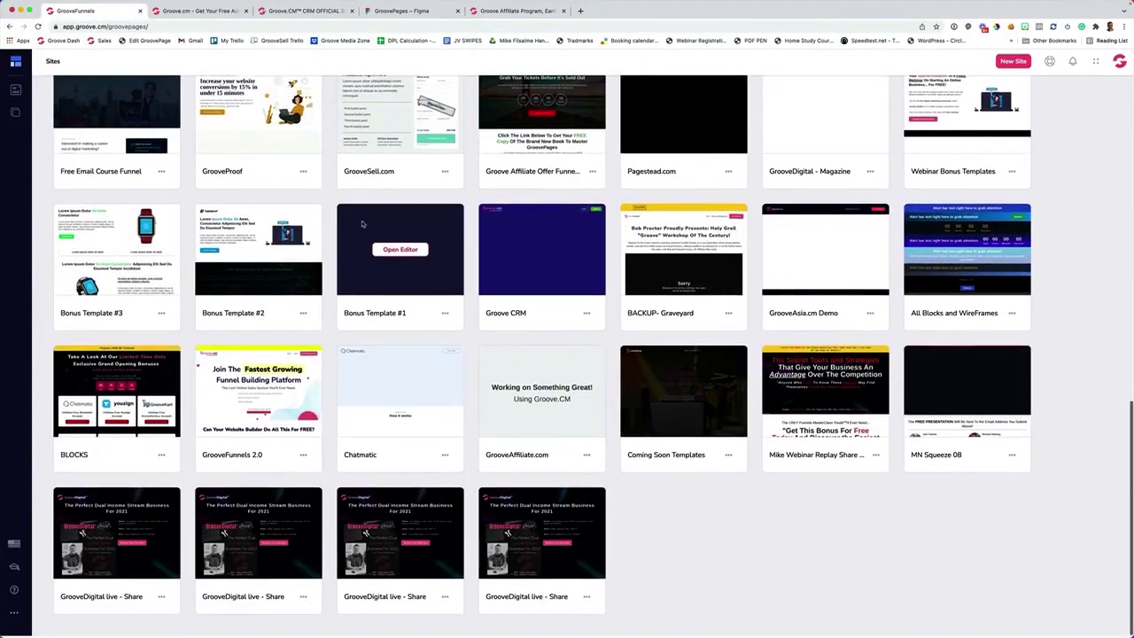
- Look through the rest of the site collection and open mikefilsaime.com in a new browser tab
scroll(436, 279, "down", 10)
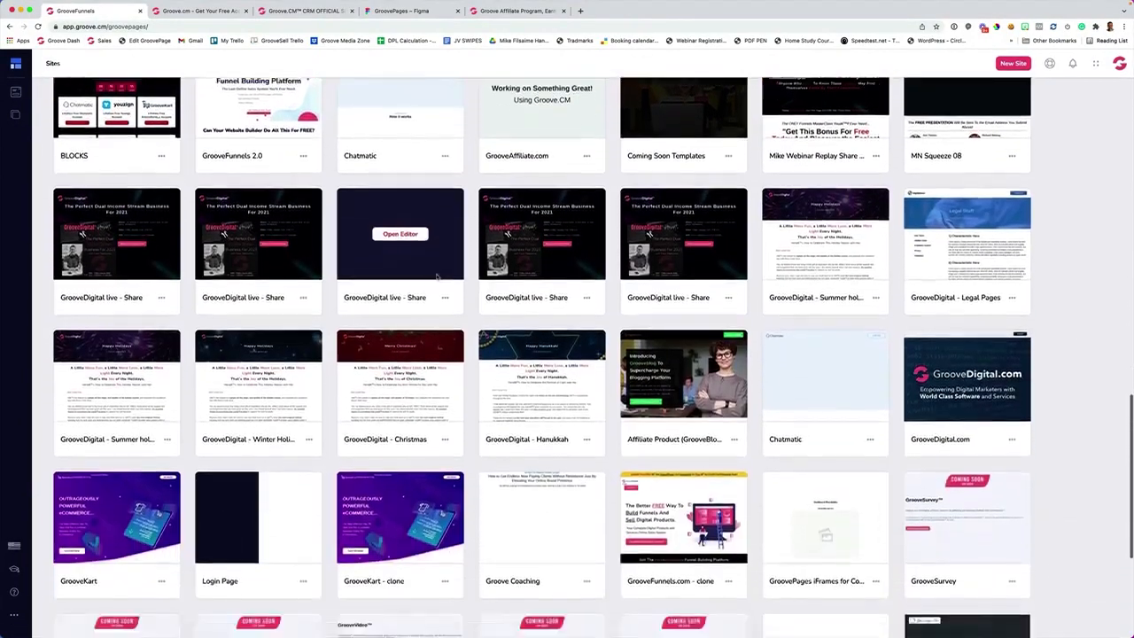
scroll(436, 278, "up", 20)
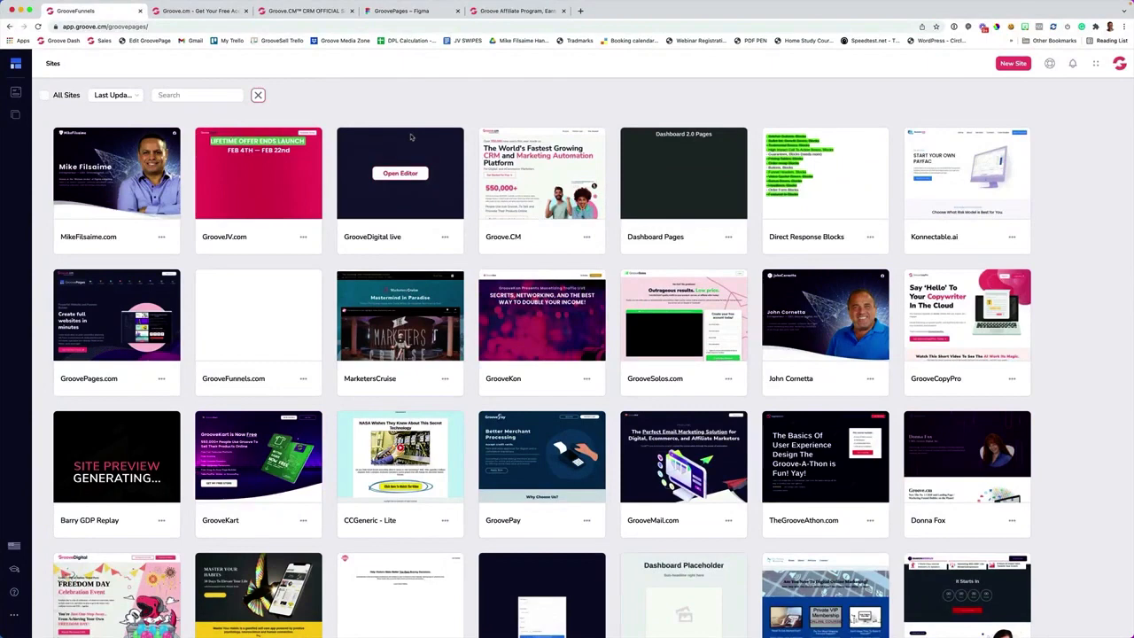
left_click(581, 11)
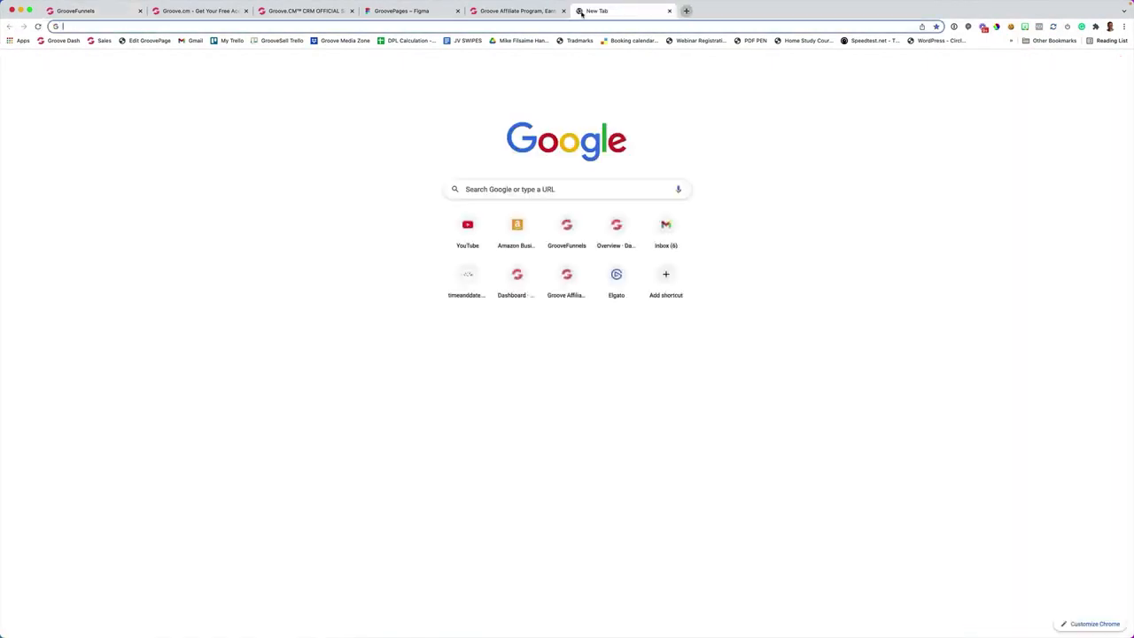
type("mike")
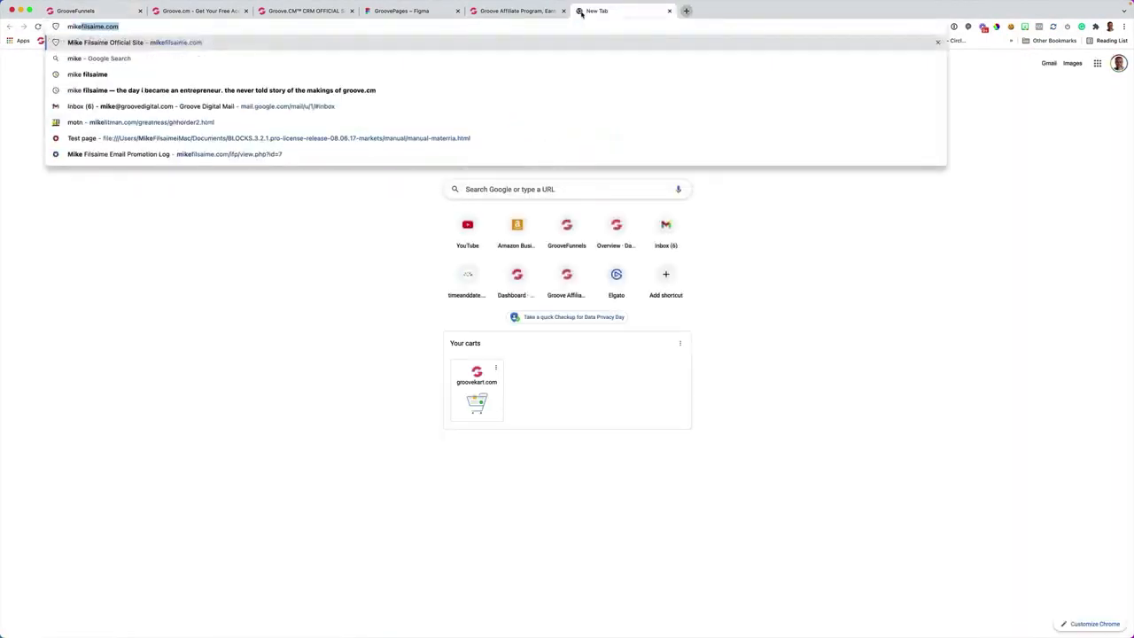
key("Return")
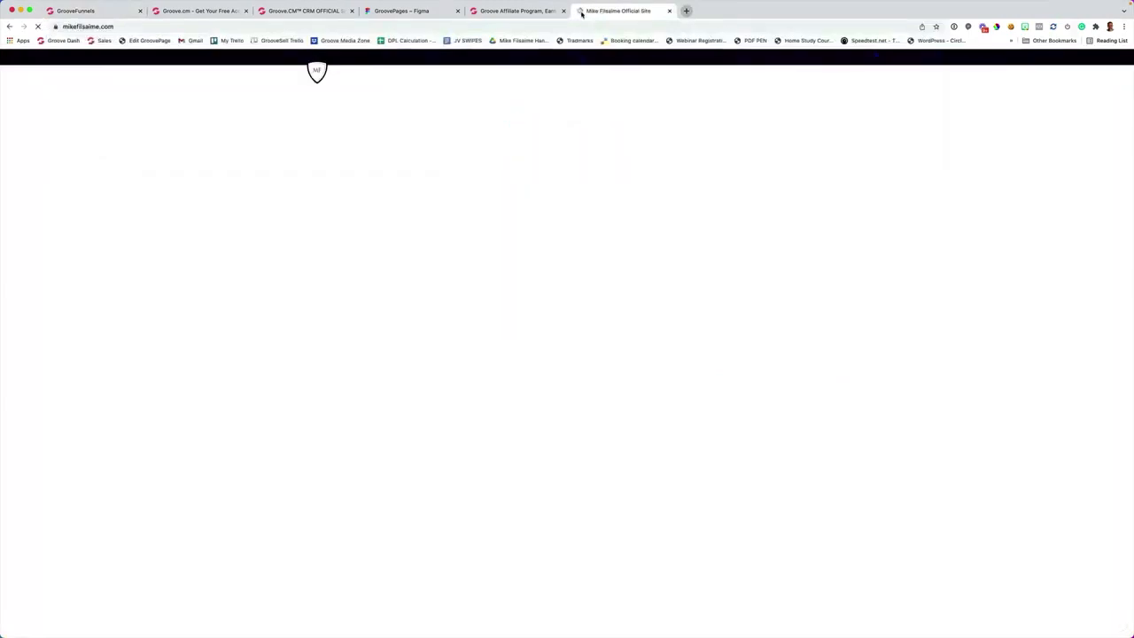
- Review the live mikefilsaime.com home page from its hero section down to the footer, and return to its beginning
scroll(221, 124, "down", 2)
scroll(222, 124, "down", 10)
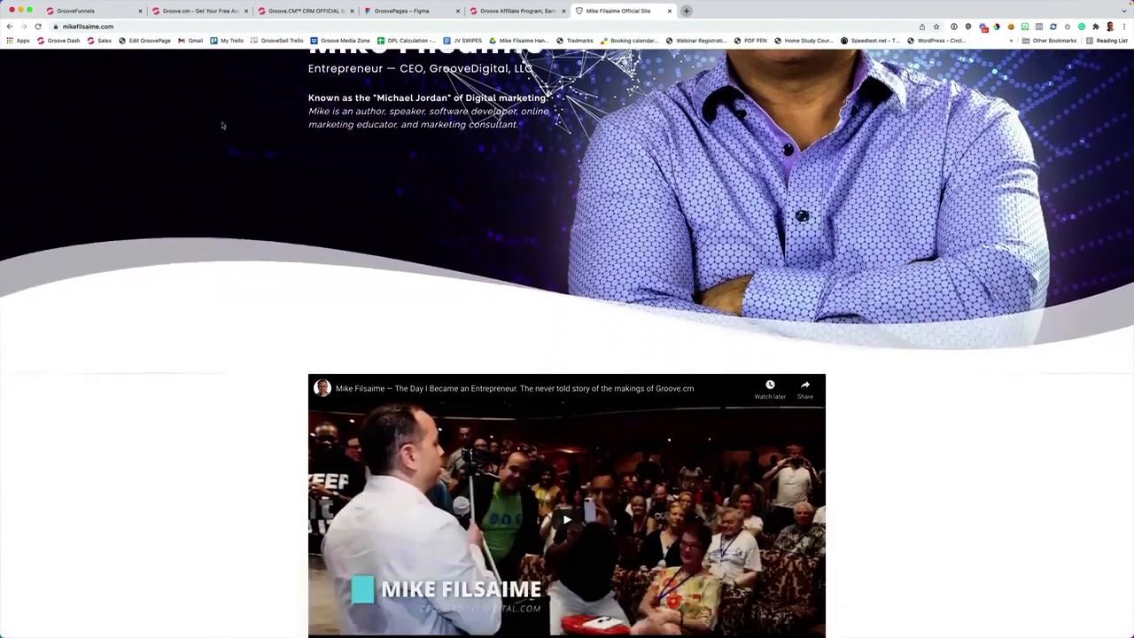
scroll(226, 126, "down", 13)
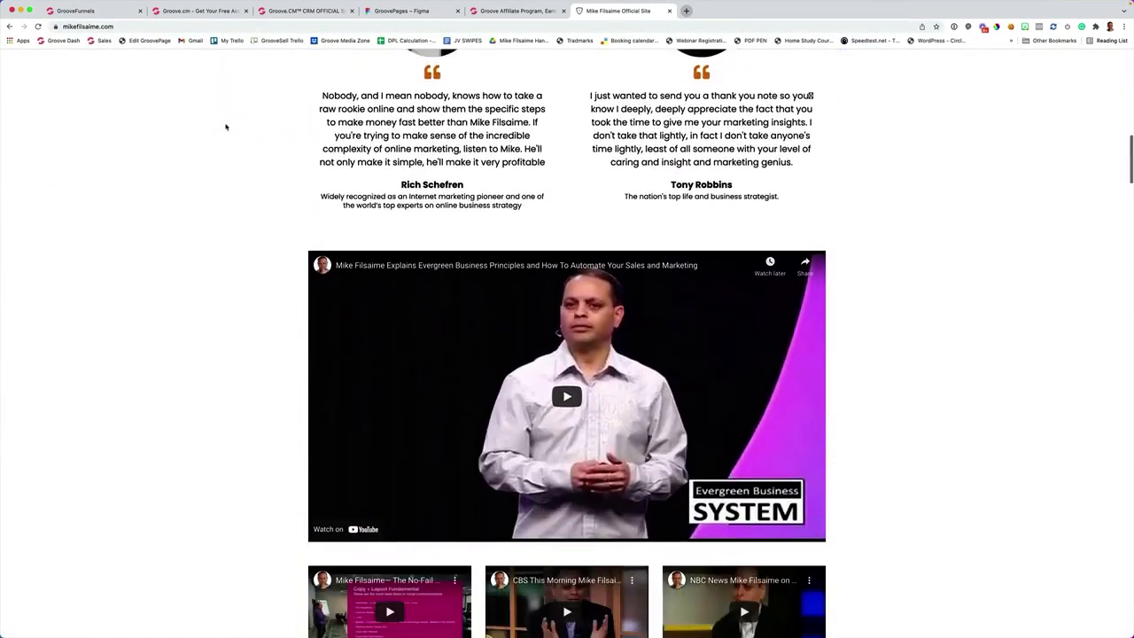
scroll(226, 129, "down", 13)
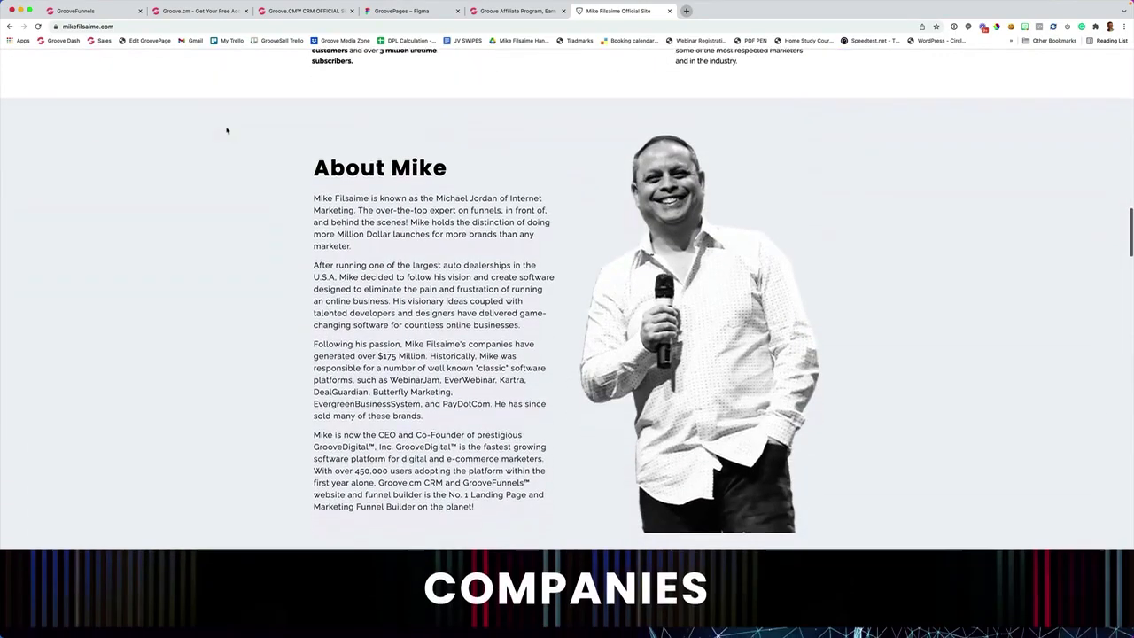
scroll(226, 131, "down", 7)
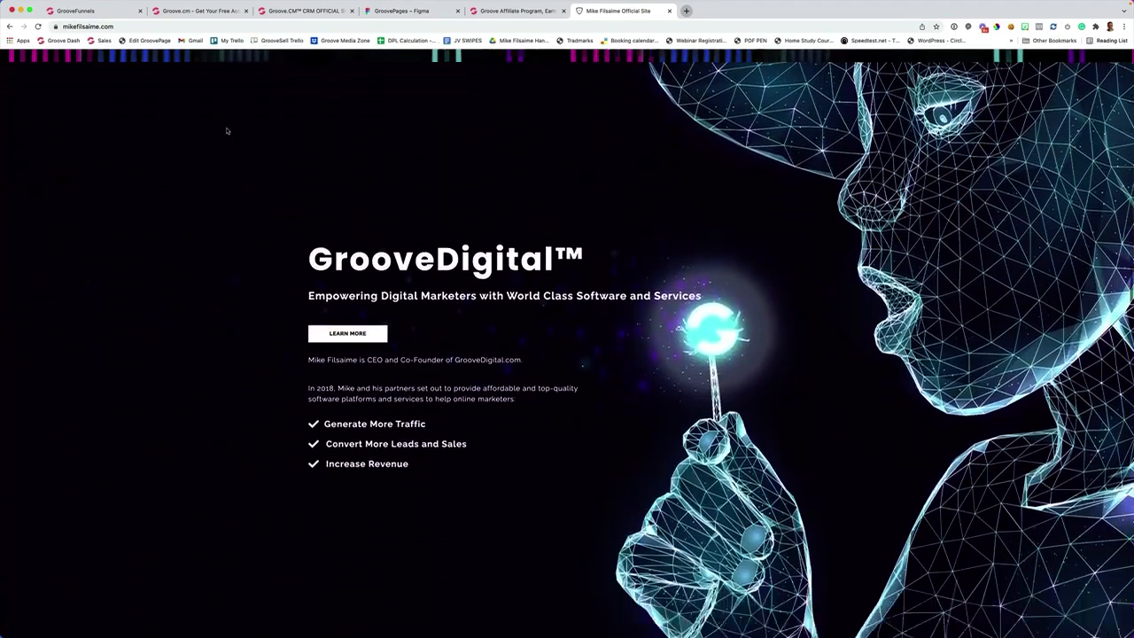
scroll(226, 131, "down", 8)
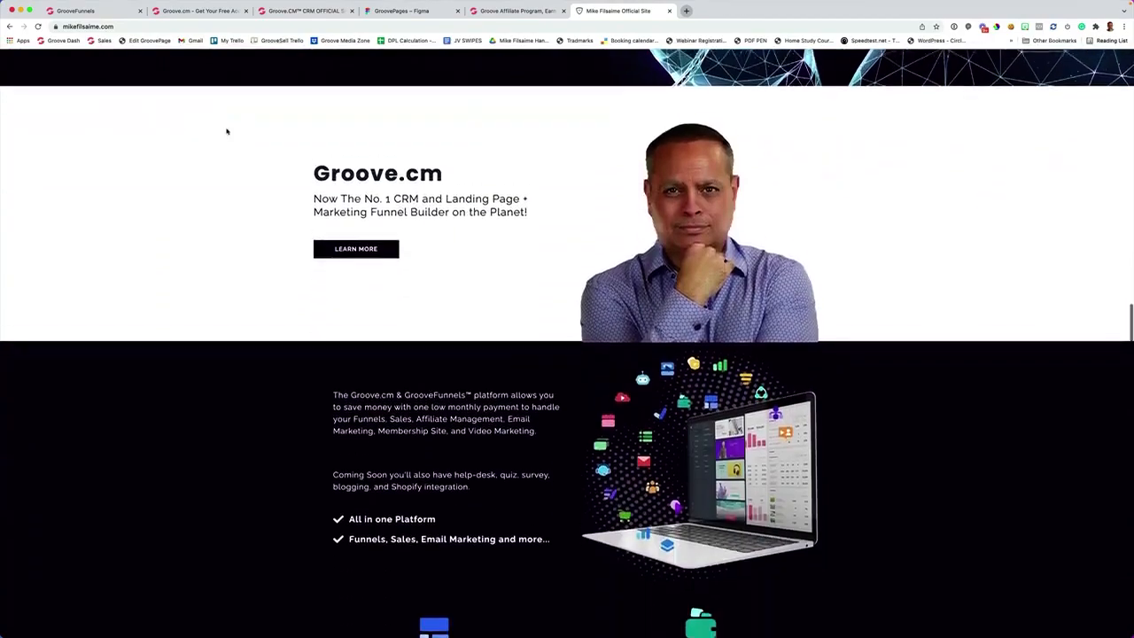
scroll(227, 131, "down", 9)
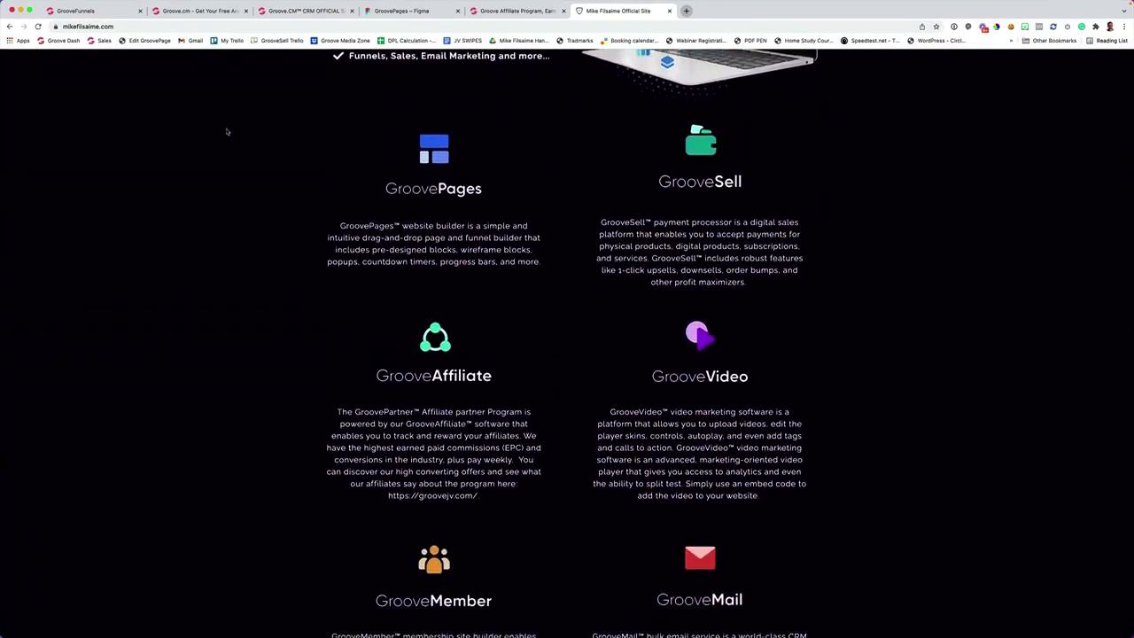
scroll(228, 133, "down", 14)
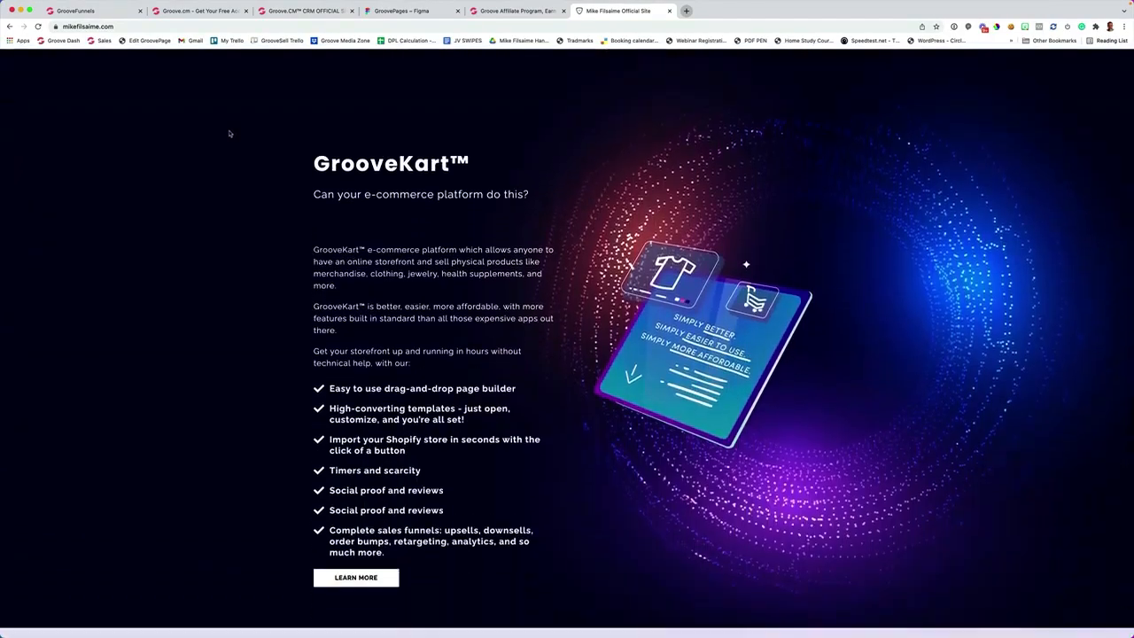
scroll(231, 136, "down", 14)
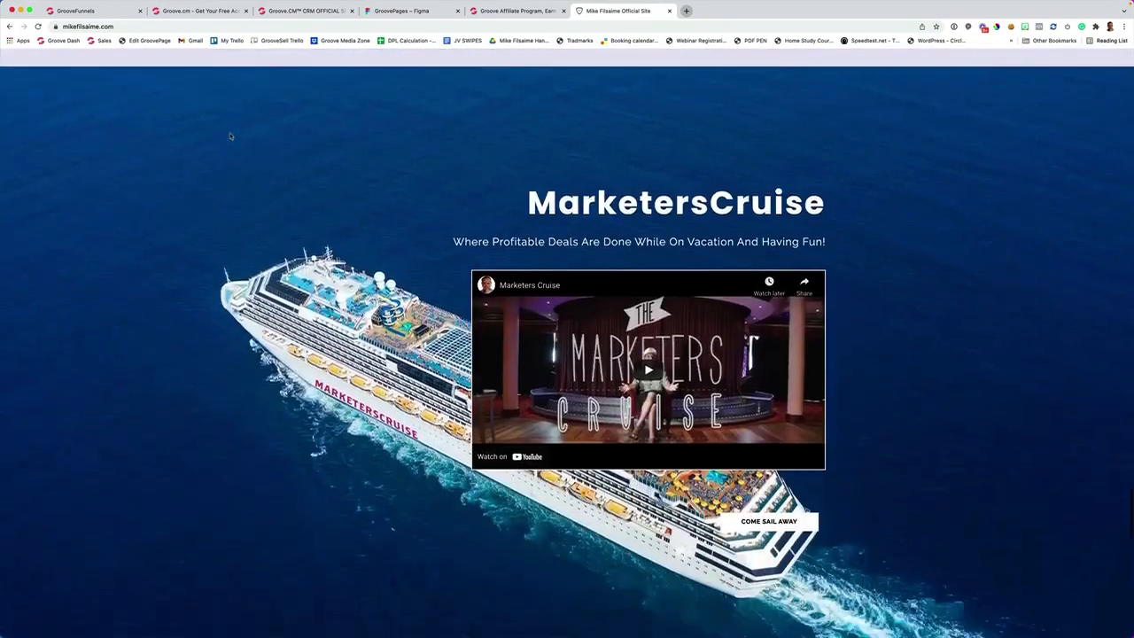
scroll(231, 135, "down", 5)
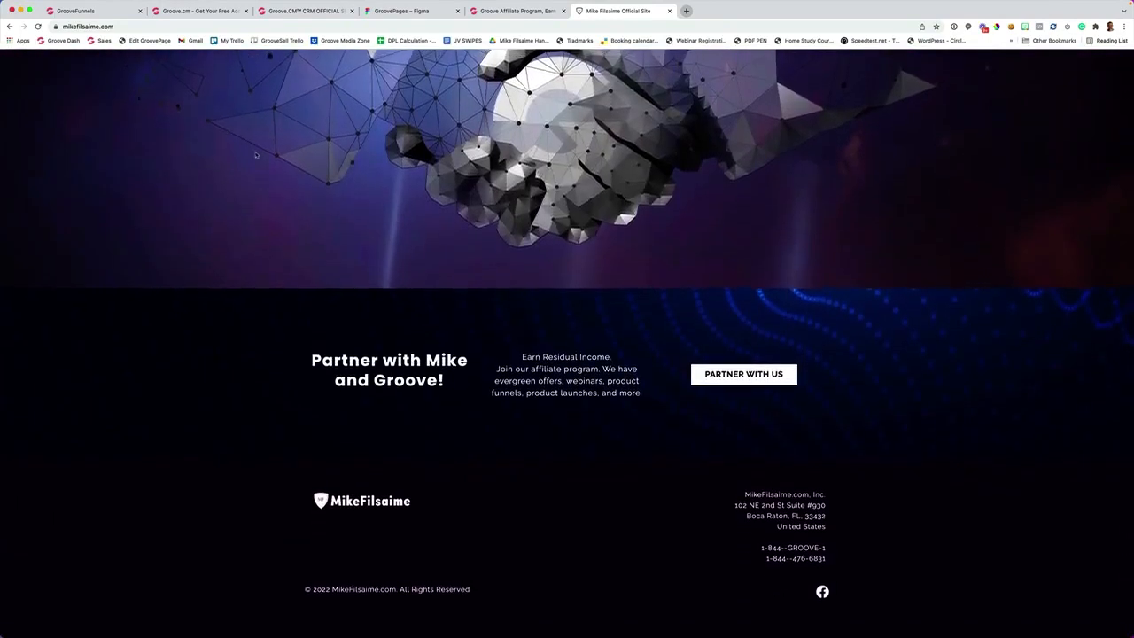
key("Home")
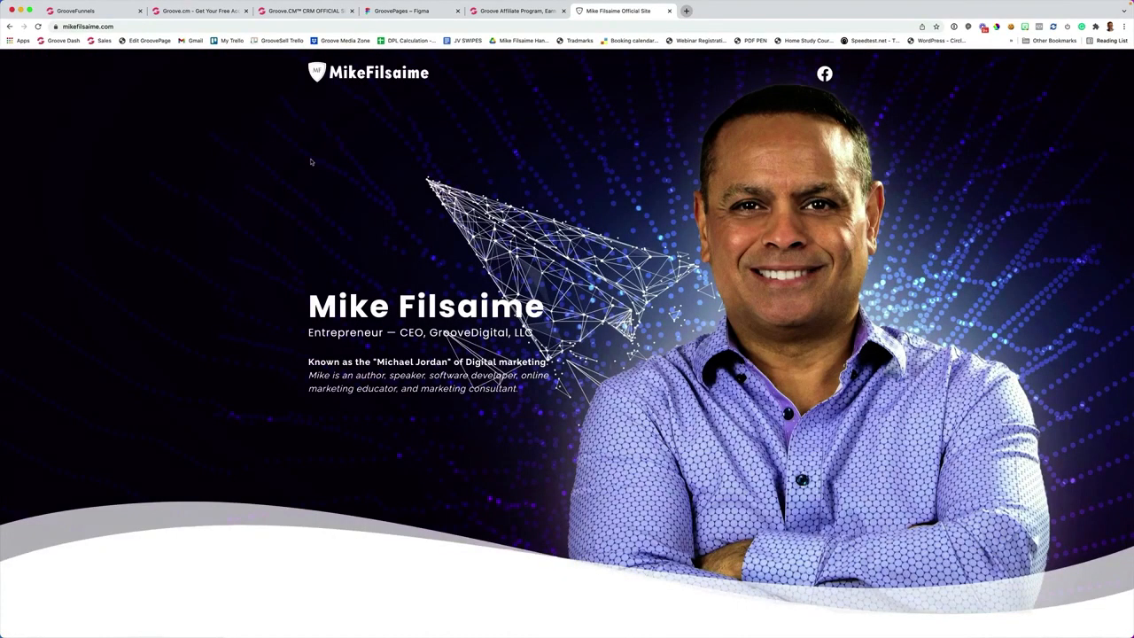
- Open the mikefilsaime.com home page in the GroovePages editor and add an exclamation mark to the end of the hero heading
left_click(147, 45)
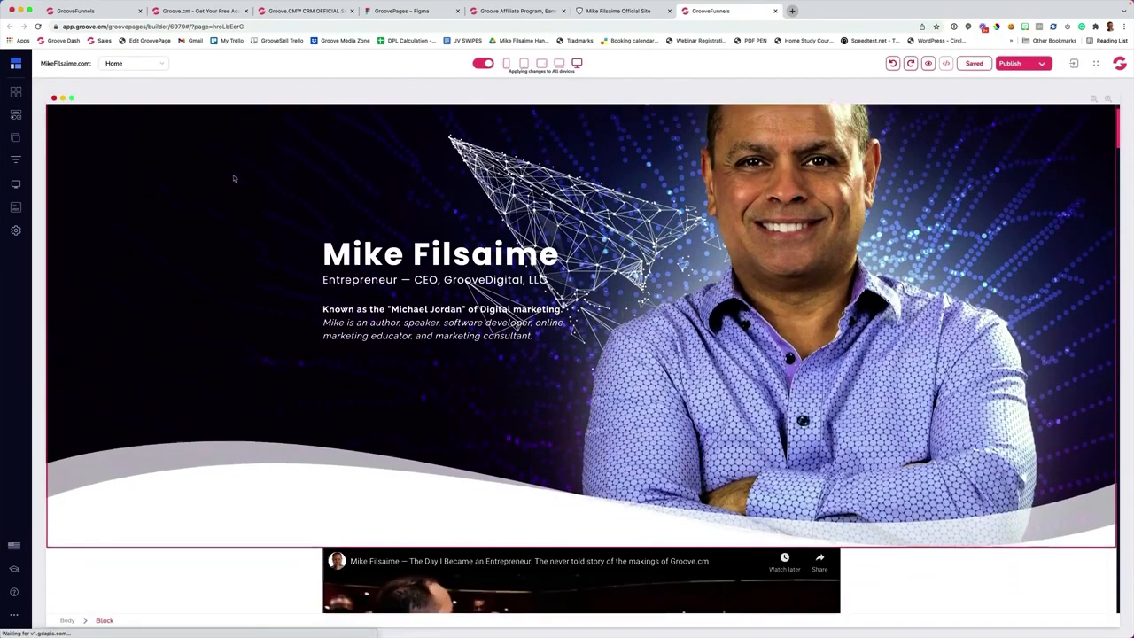
scroll(235, 178, "down", 1)
left_click(552, 229)
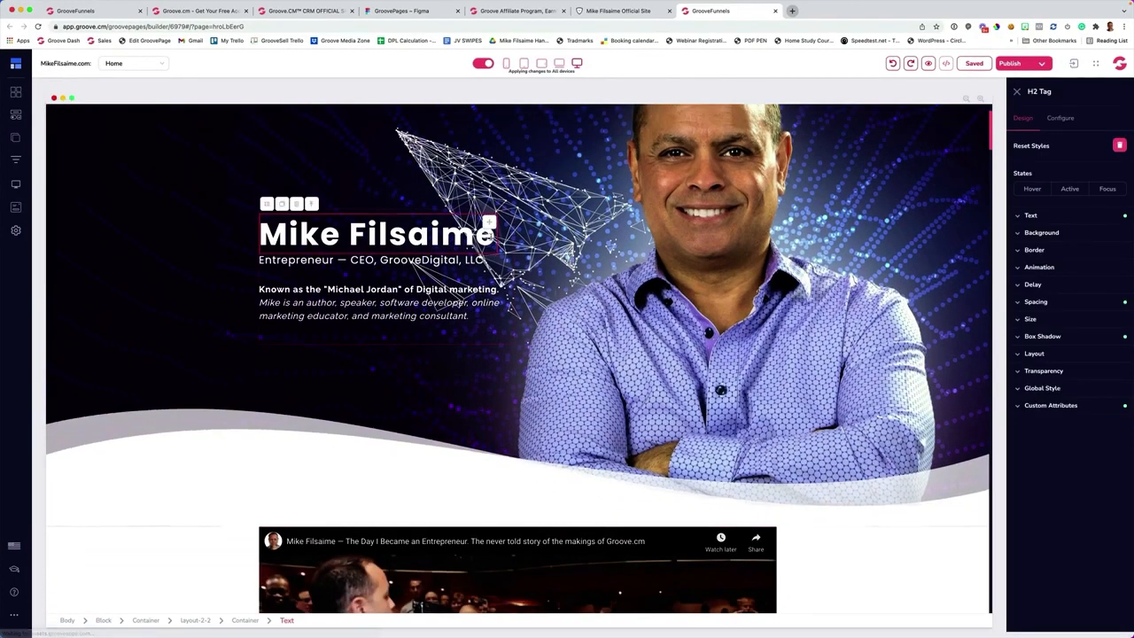
type("!")
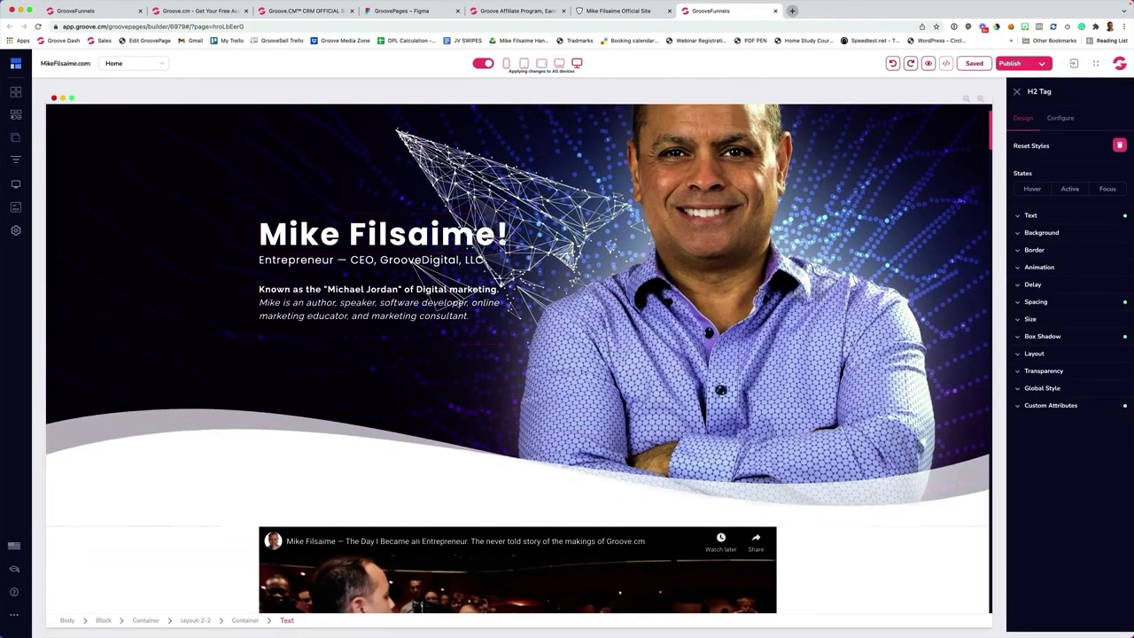
- Publish the current page to the root of mikefilsaime.com and check the hero heading on the live site
left_click(1030, 65)
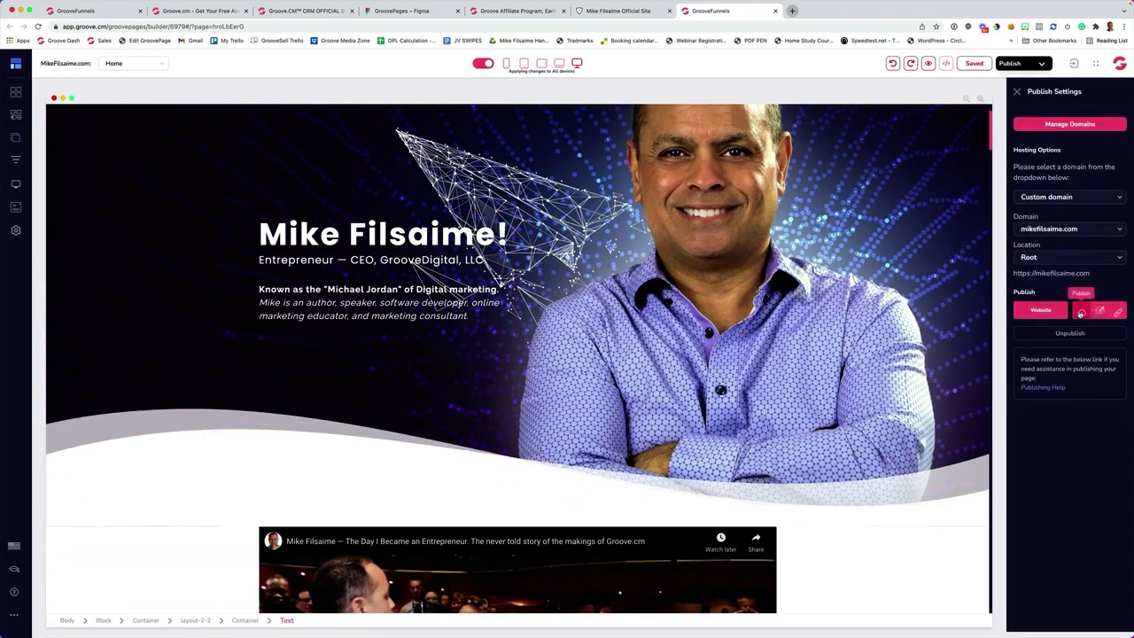
left_click(1081, 312)
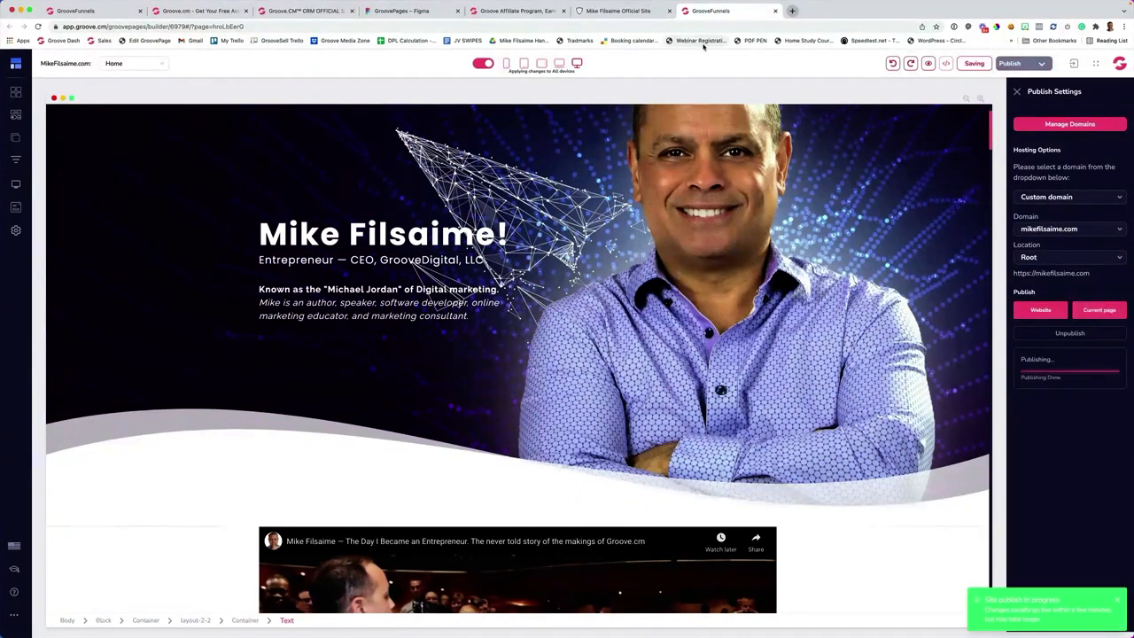
left_click(613, 11)
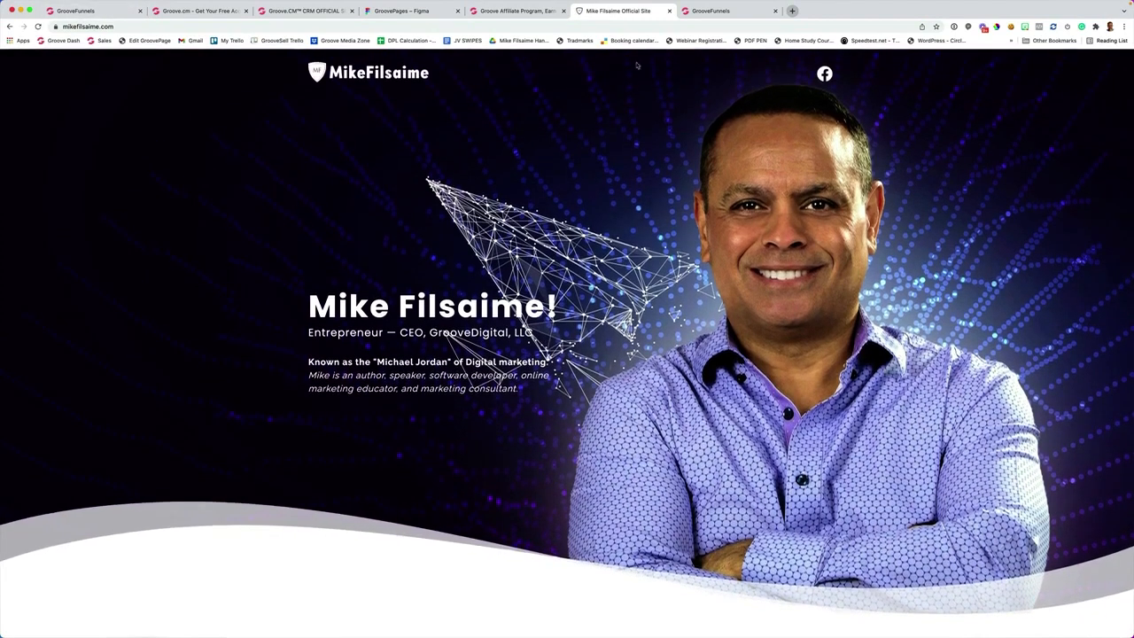
- Undo the heading's exclamation mark, republish the current page, check the live site, and close its tab
left_click(706, 11)
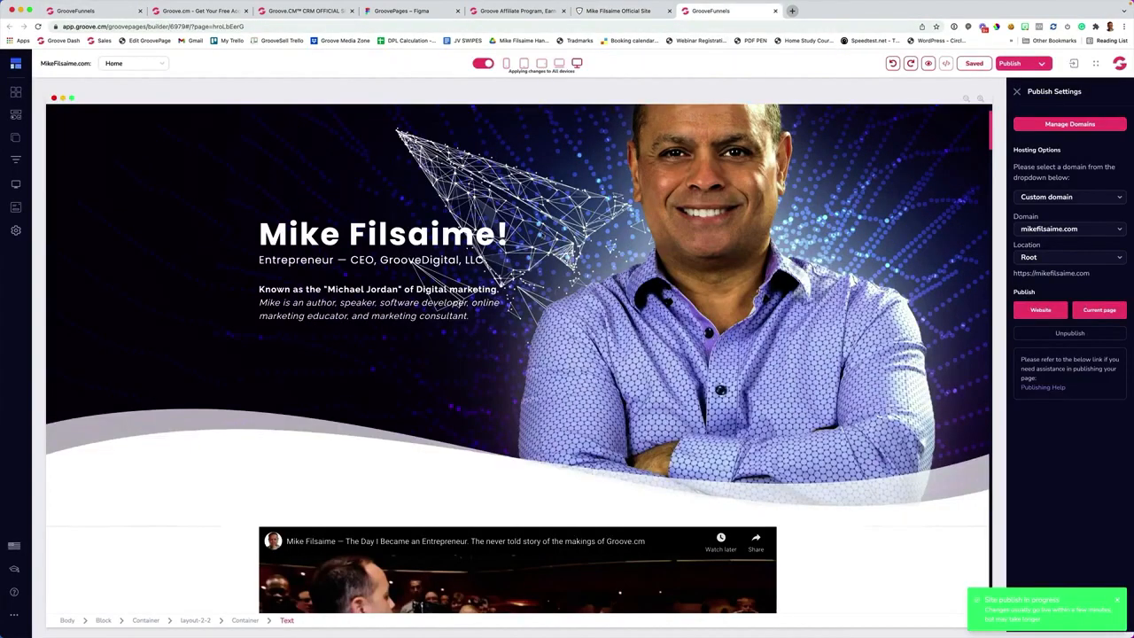
left_click(892, 64)
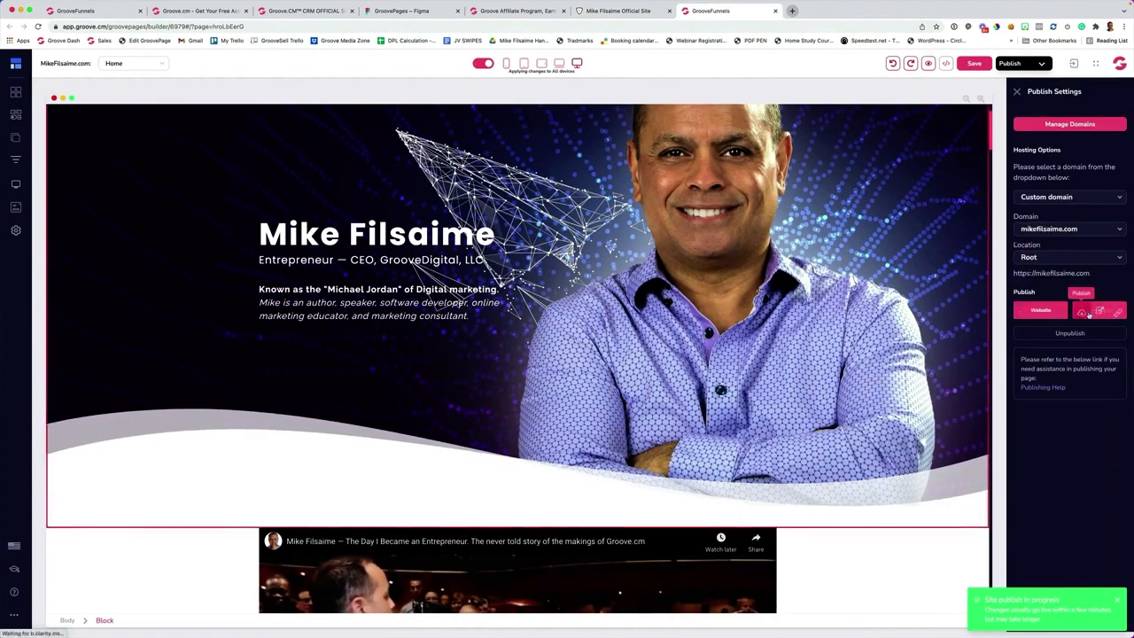
left_click(612, 10)
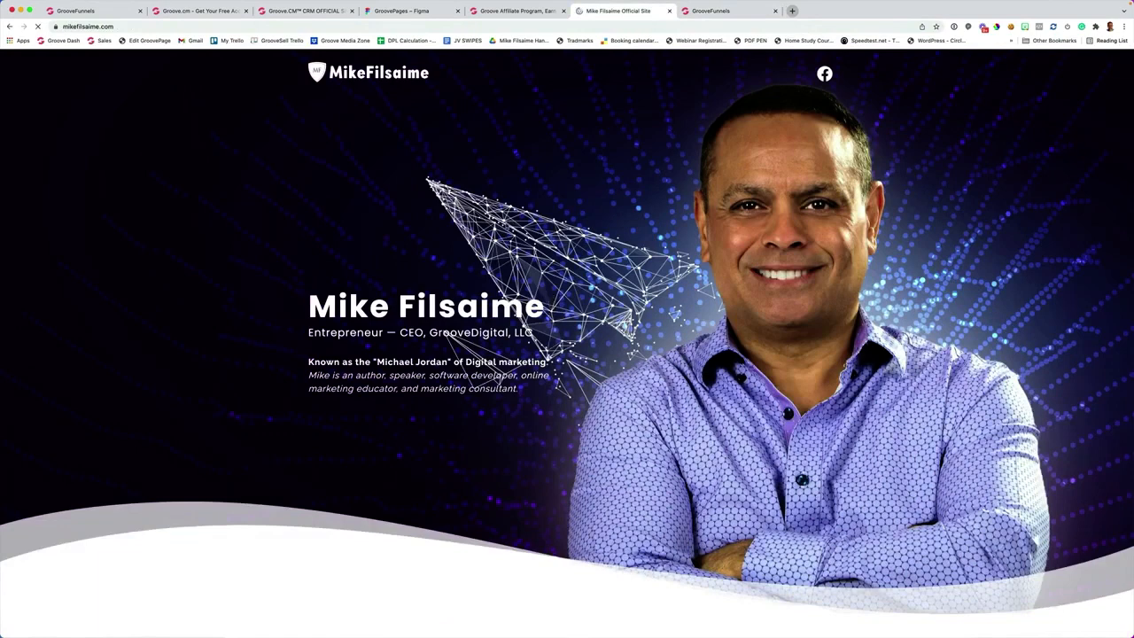
left_click(670, 11)
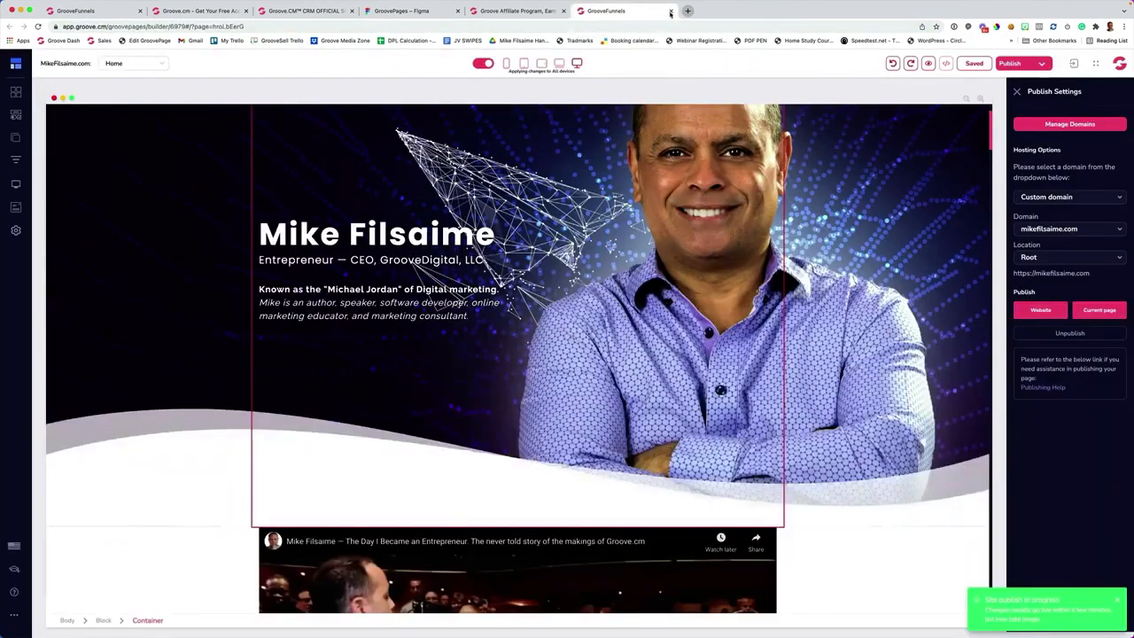
- Leave the page editor, start a new site, and browse the single-page templates as far as the Brand Identity Template
left_click(1073, 64)
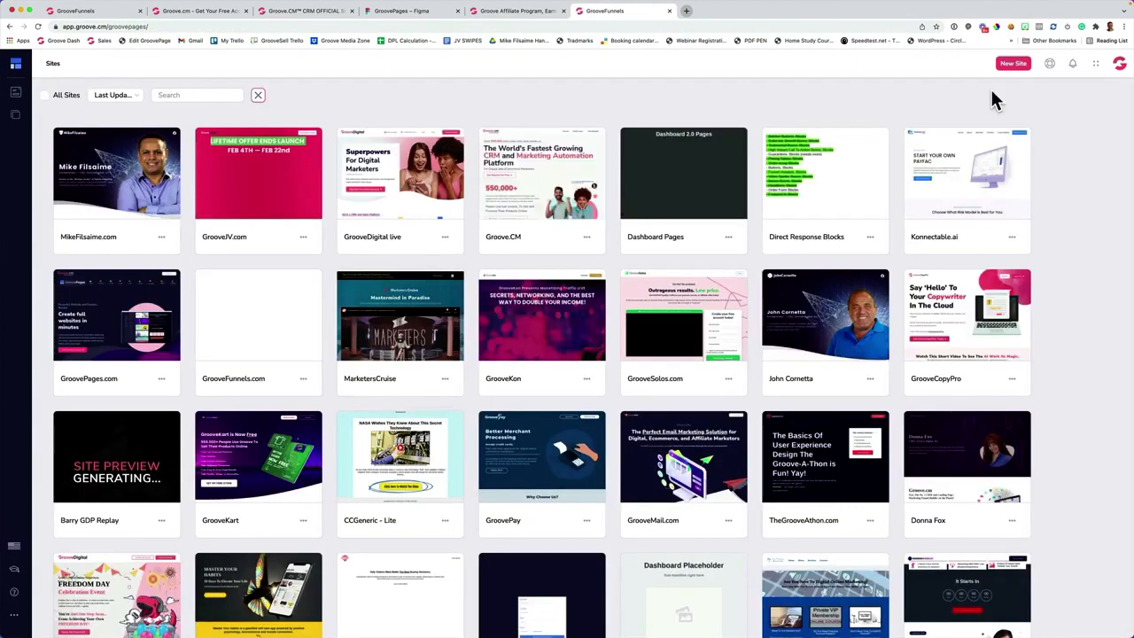
left_click(1013, 64)
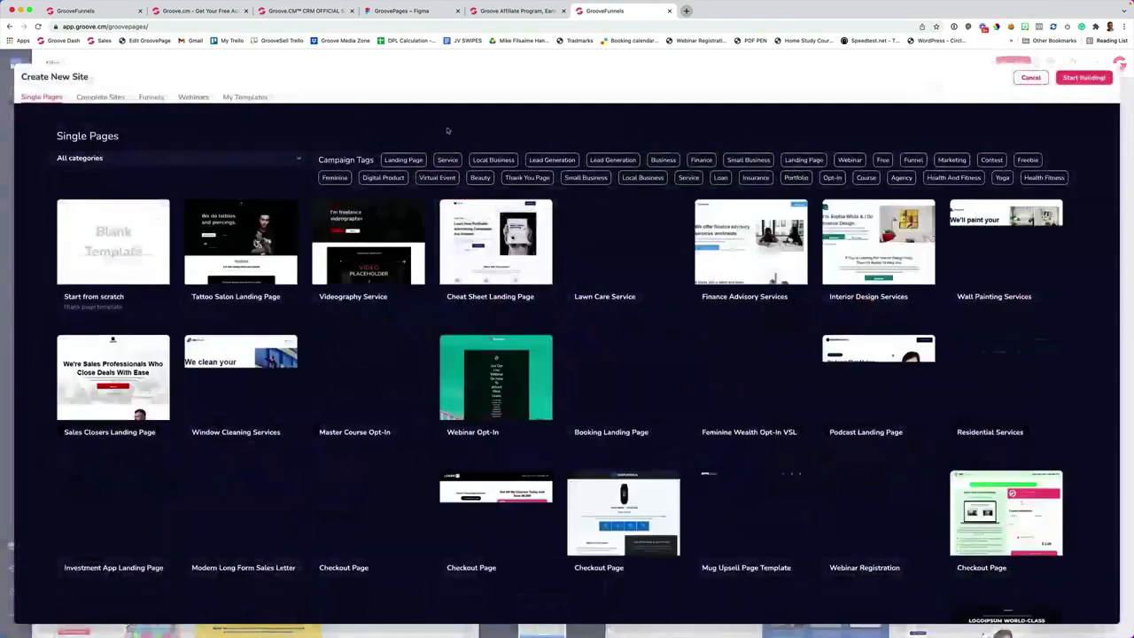
scroll(456, 126, "down", 3)
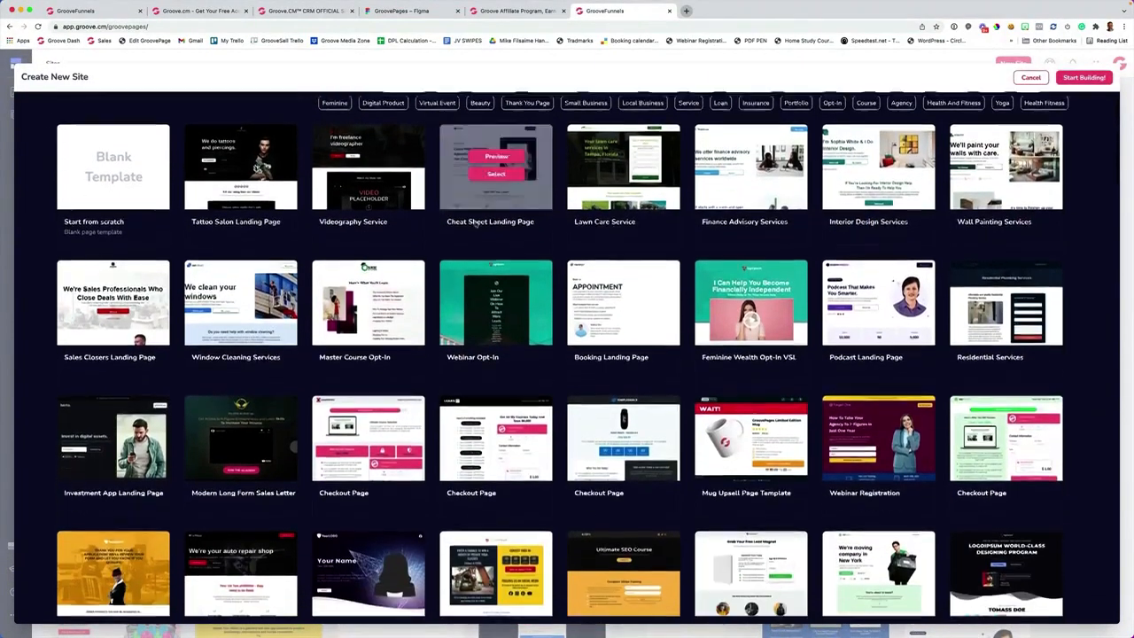
scroll(479, 235, "down", 6)
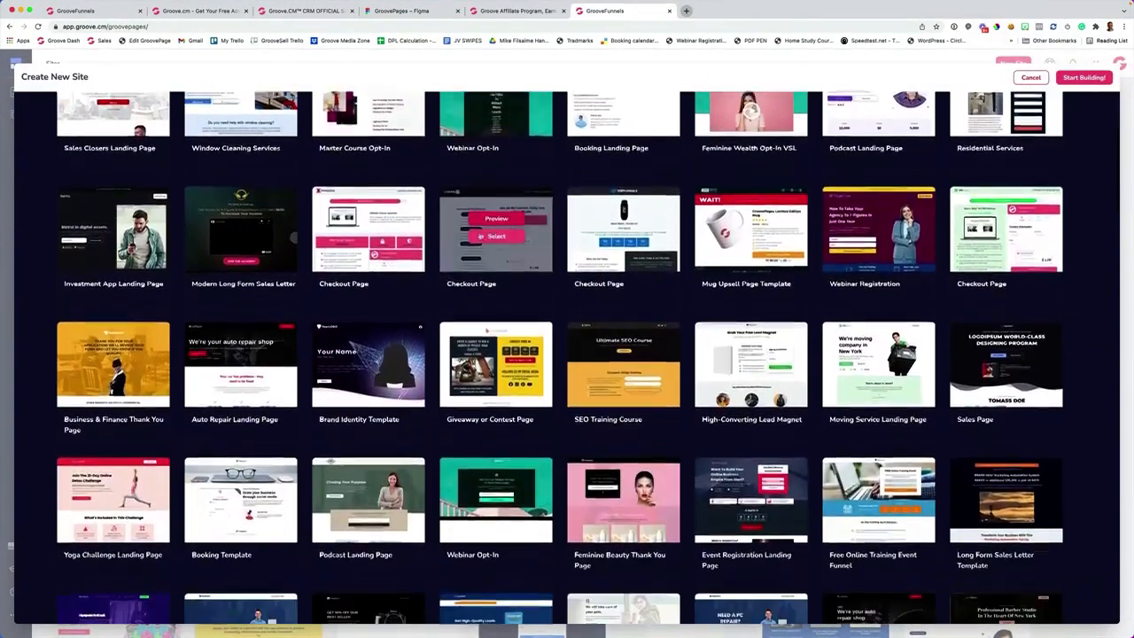
scroll(480, 235, "down", 1)
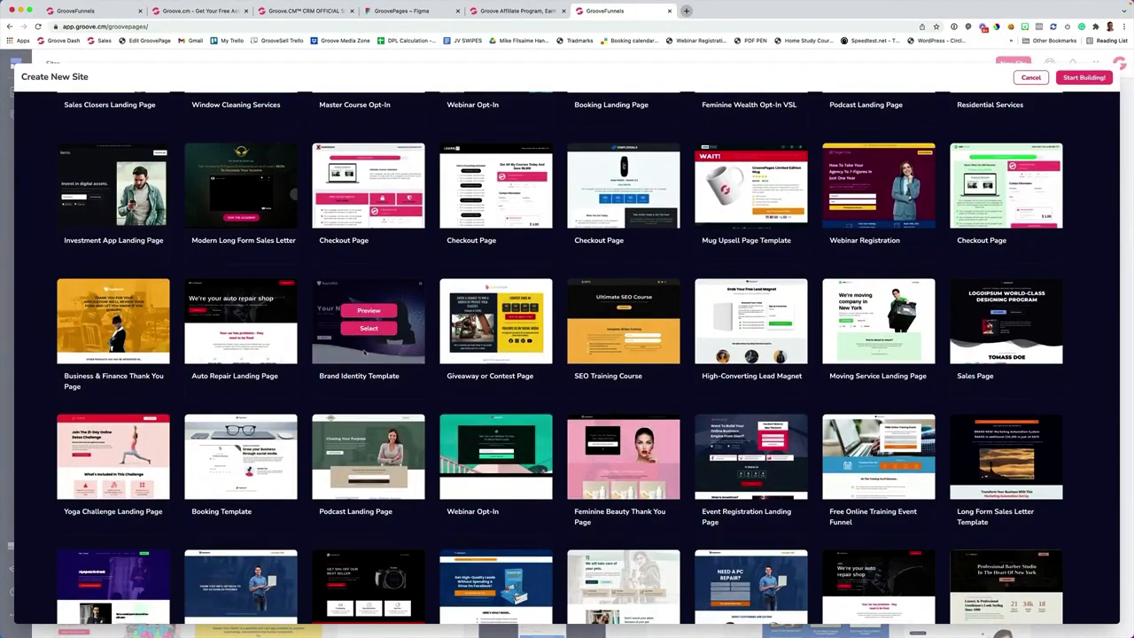
scroll(365, 350, "down", 1)
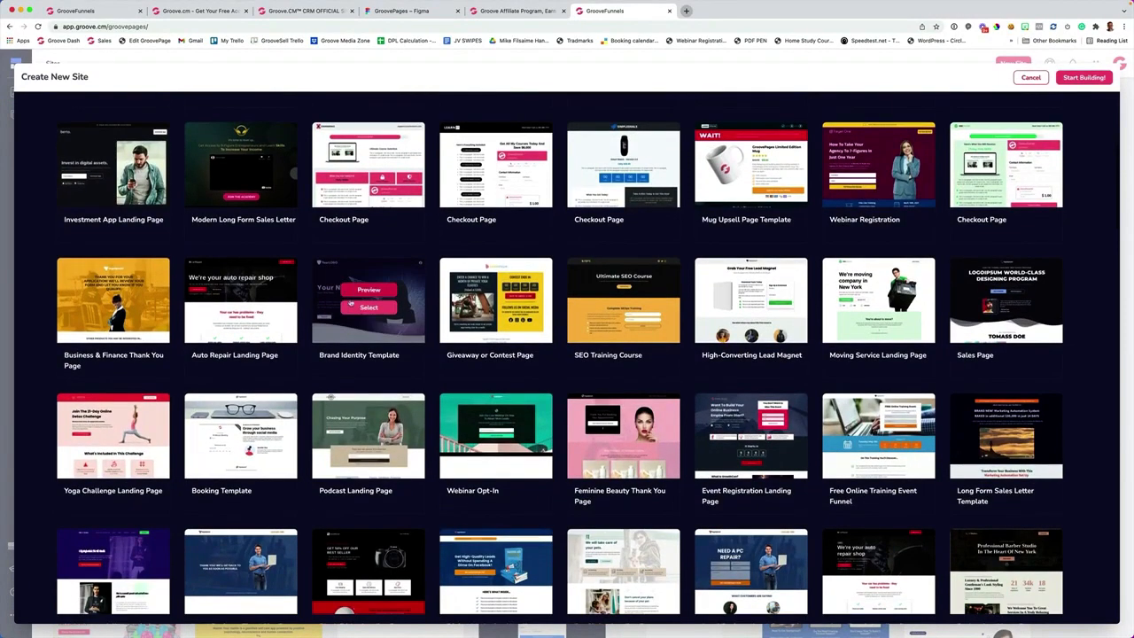
- Preview the Brand Identity Template and look through its sections from the hero to the video and About Me areas
left_click(369, 290)
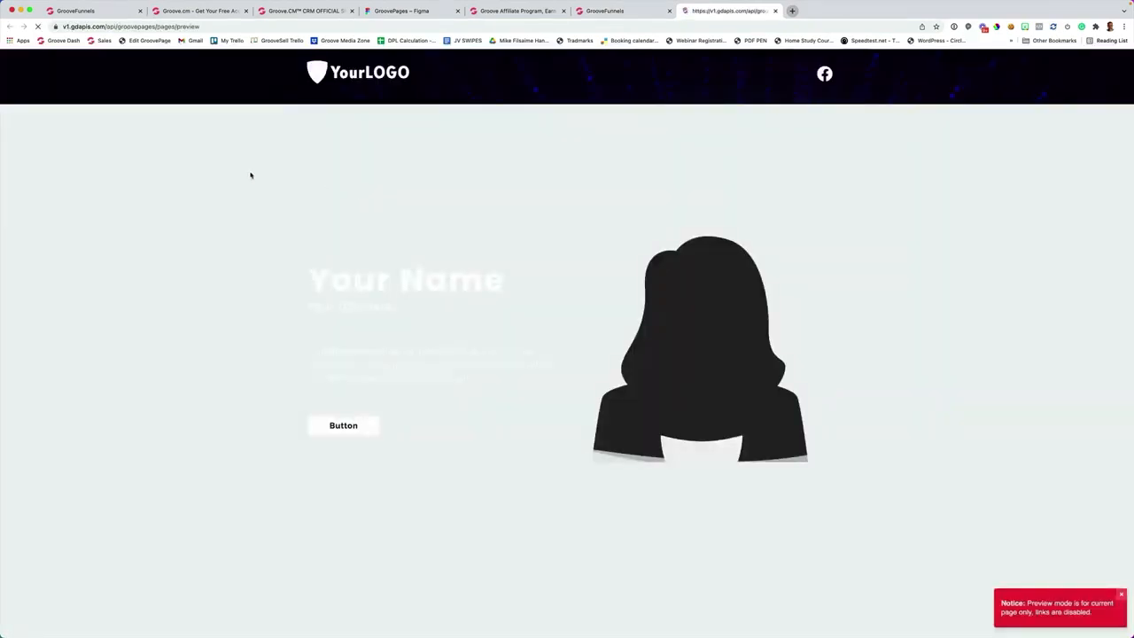
scroll(251, 175, "down", 3)
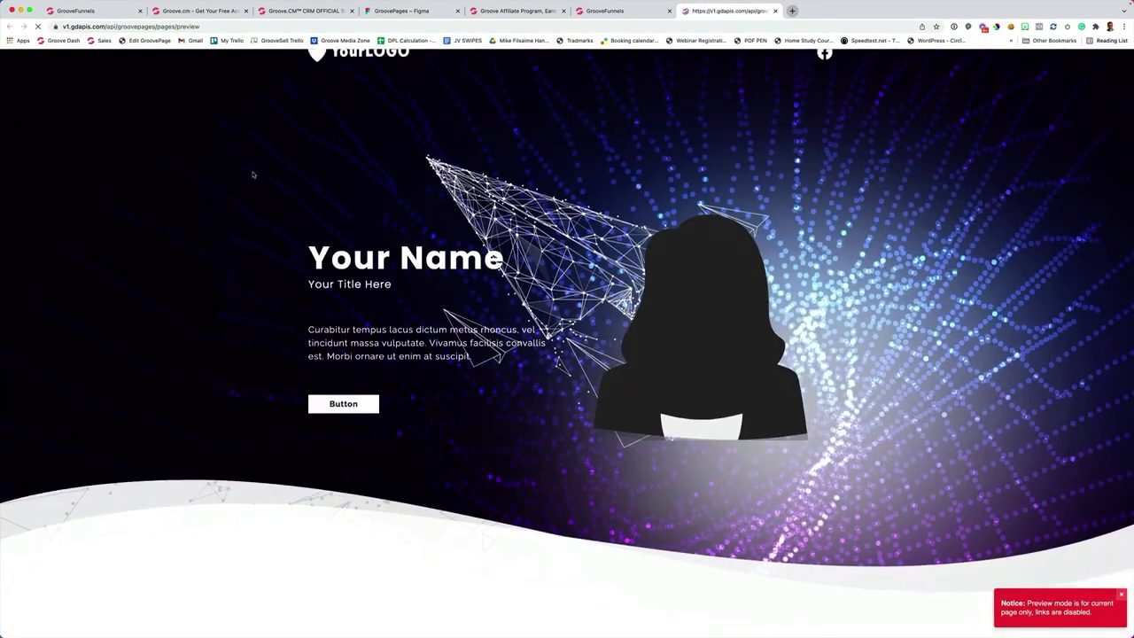
scroll(696, 252, "down", 15)
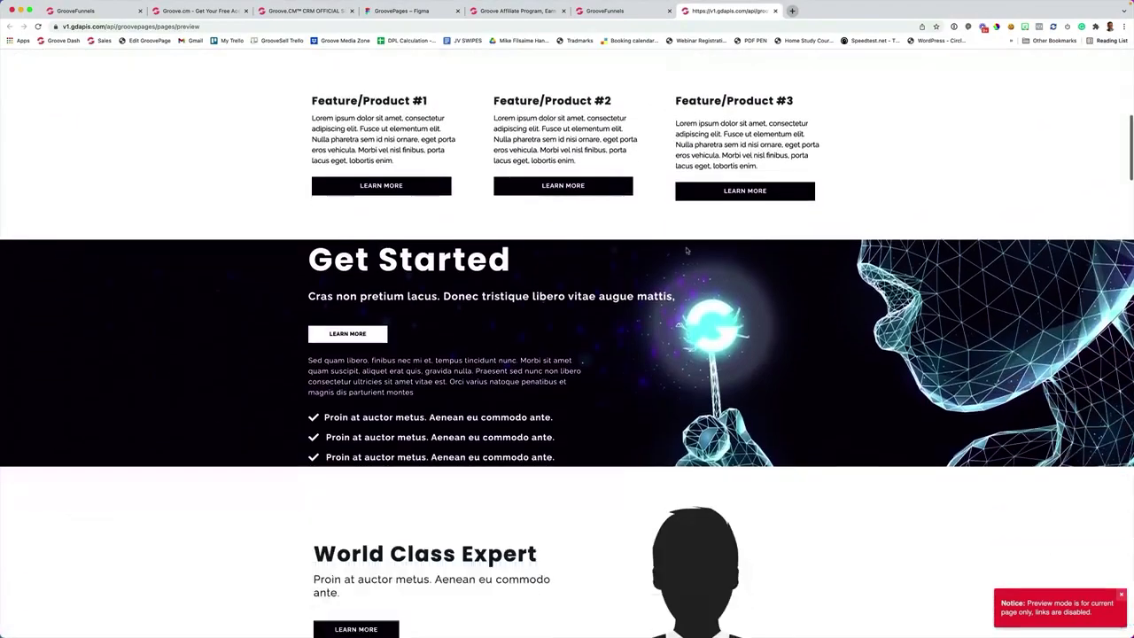
scroll(686, 251, "down", 10)
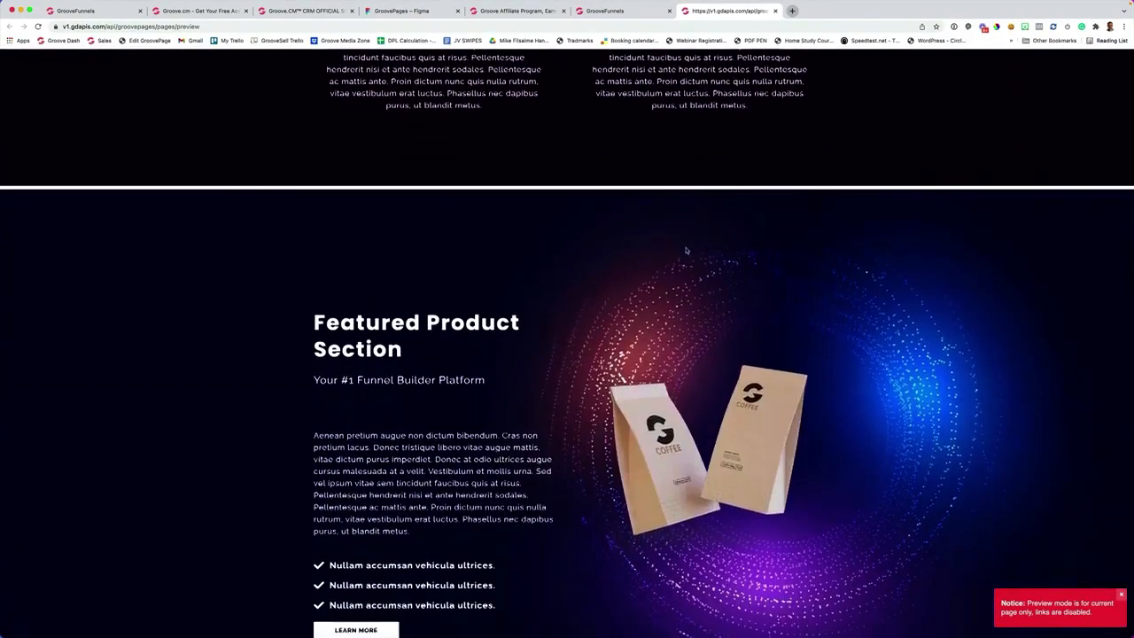
scroll(686, 251, "down", 15)
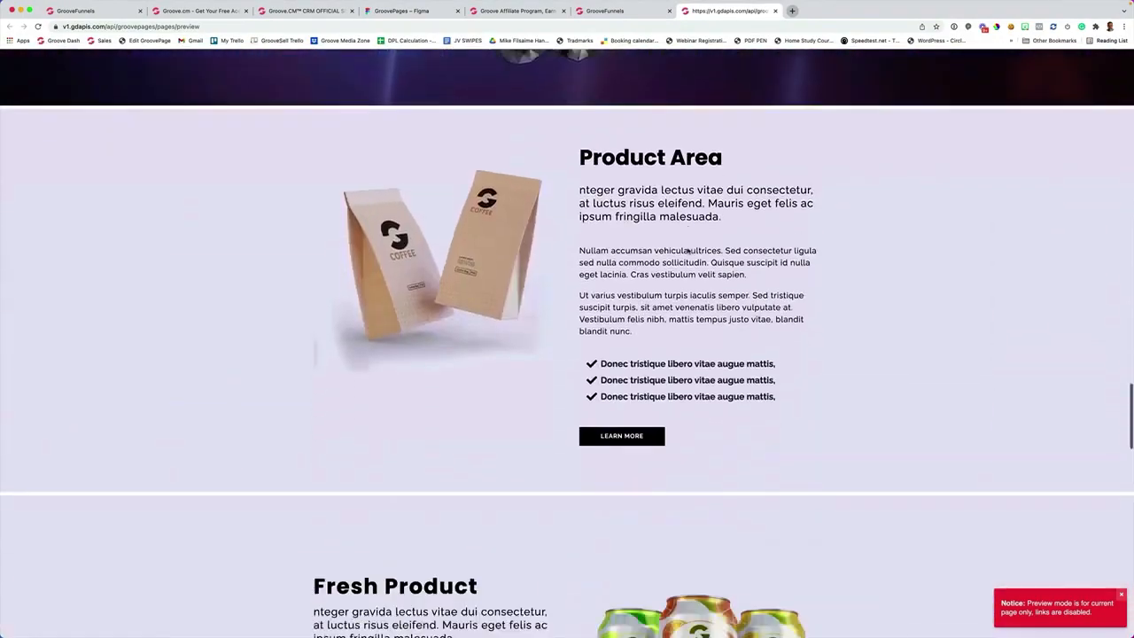
scroll(687, 252, "down", 10)
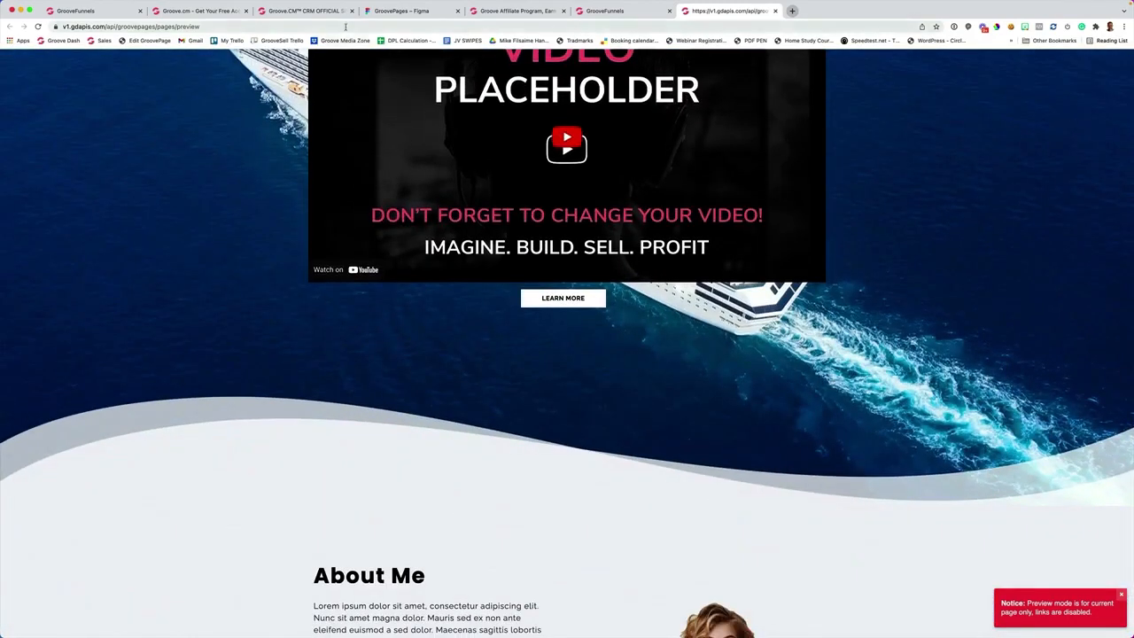
- Visit johncornetta.com in the preview tab, look through the live page built on this template, and close the tab
left_click(346, 26)
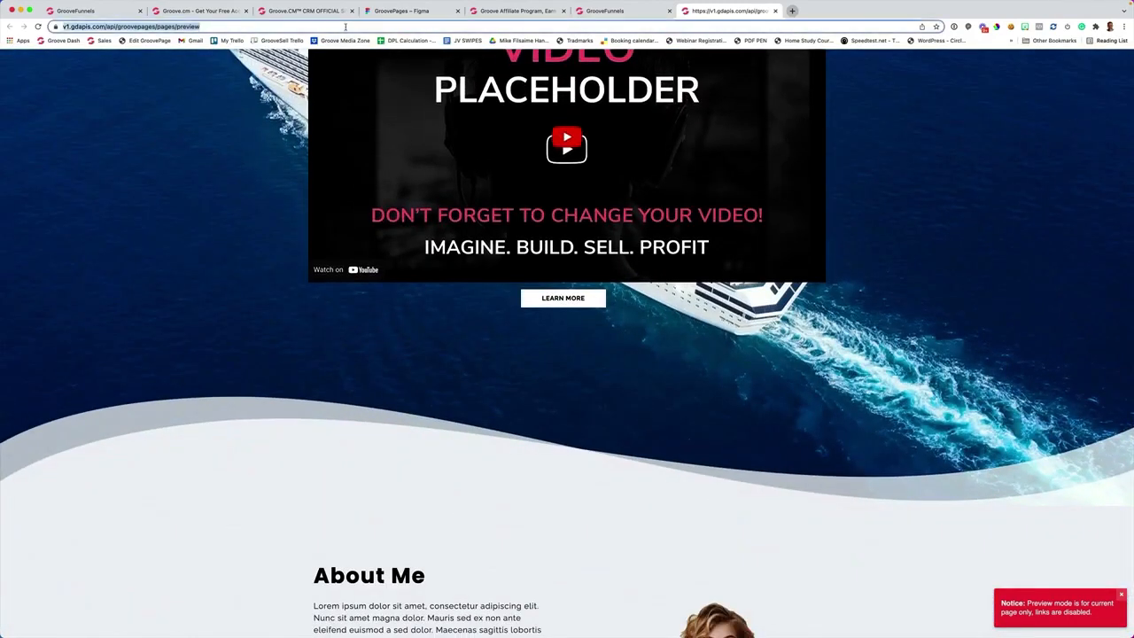
type("johnc")
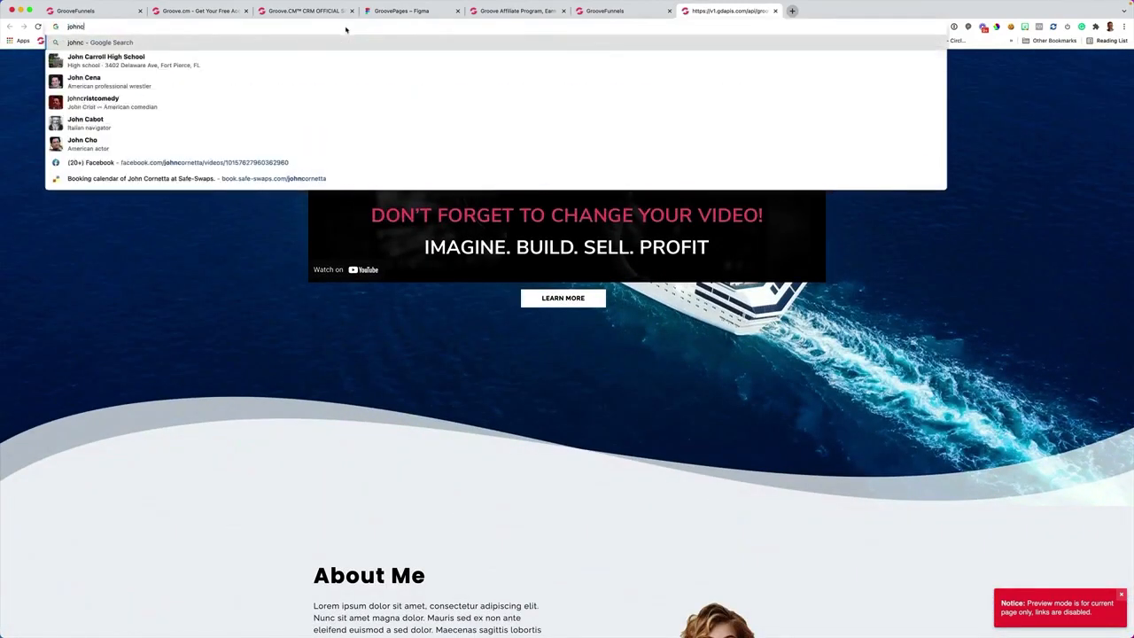
type("ornetta.com")
key("Return")
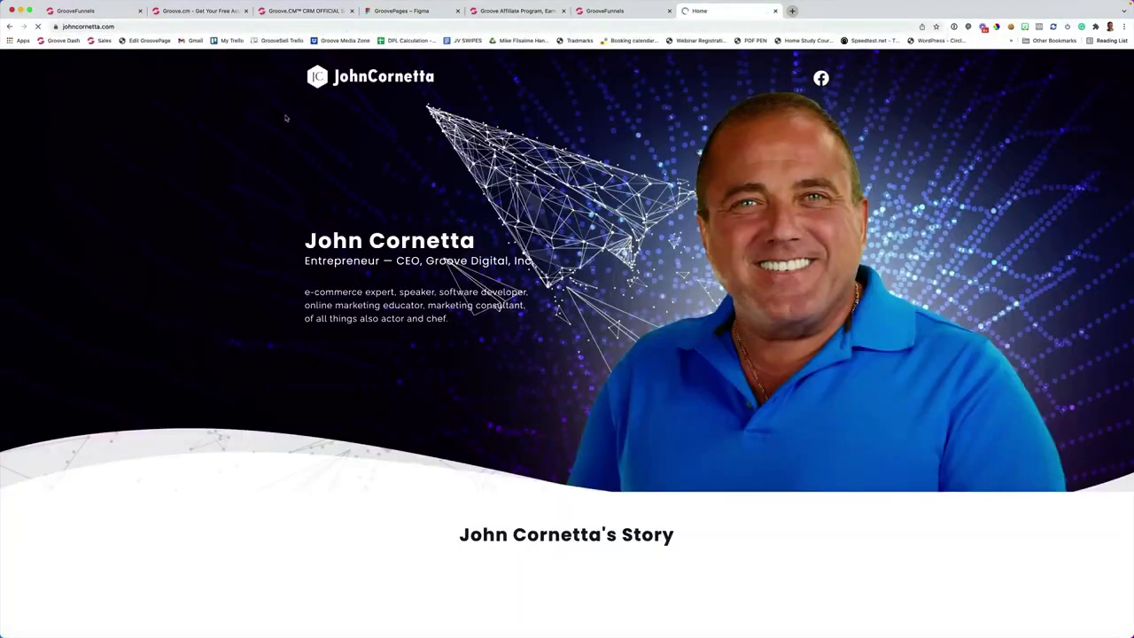
scroll(286, 117, "down", 5)
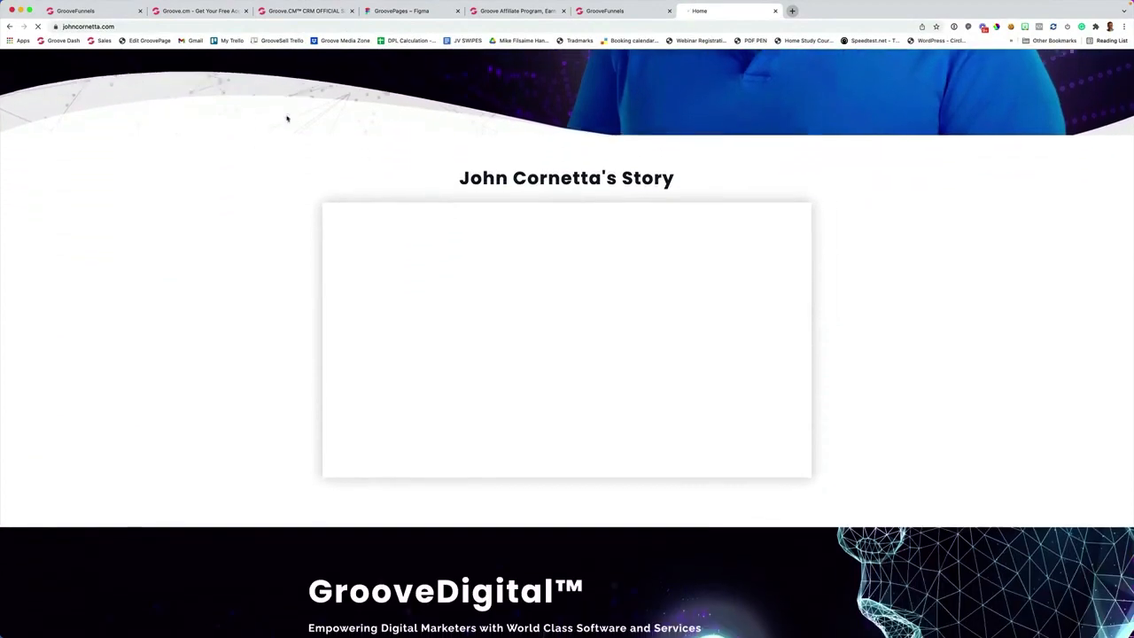
scroll(287, 119, "down", 5)
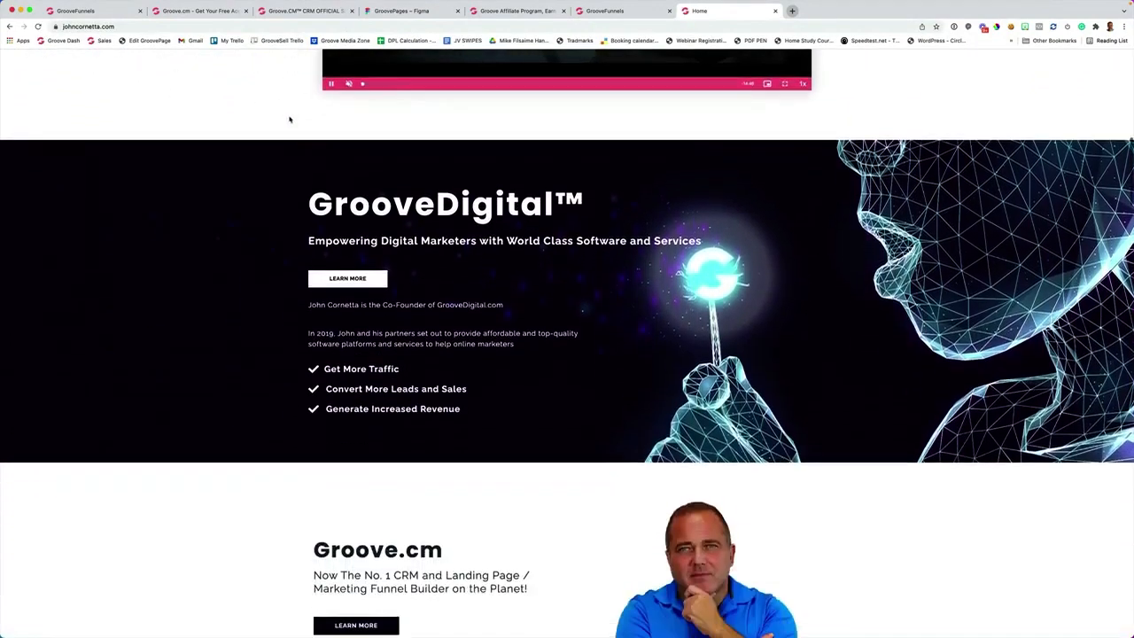
scroll(289, 119, "down", 3)
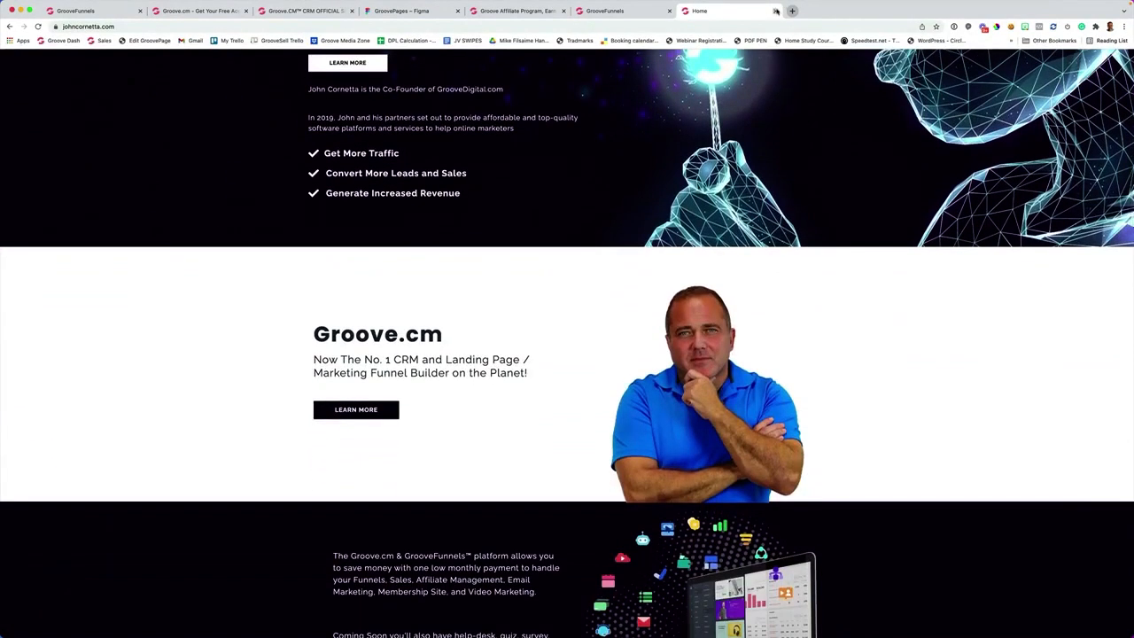
left_click(776, 10)
- Browse the remaining single-page templates through to the end of the gallery and look at the Webinar Funnels template design
mouse_move(742, 192)
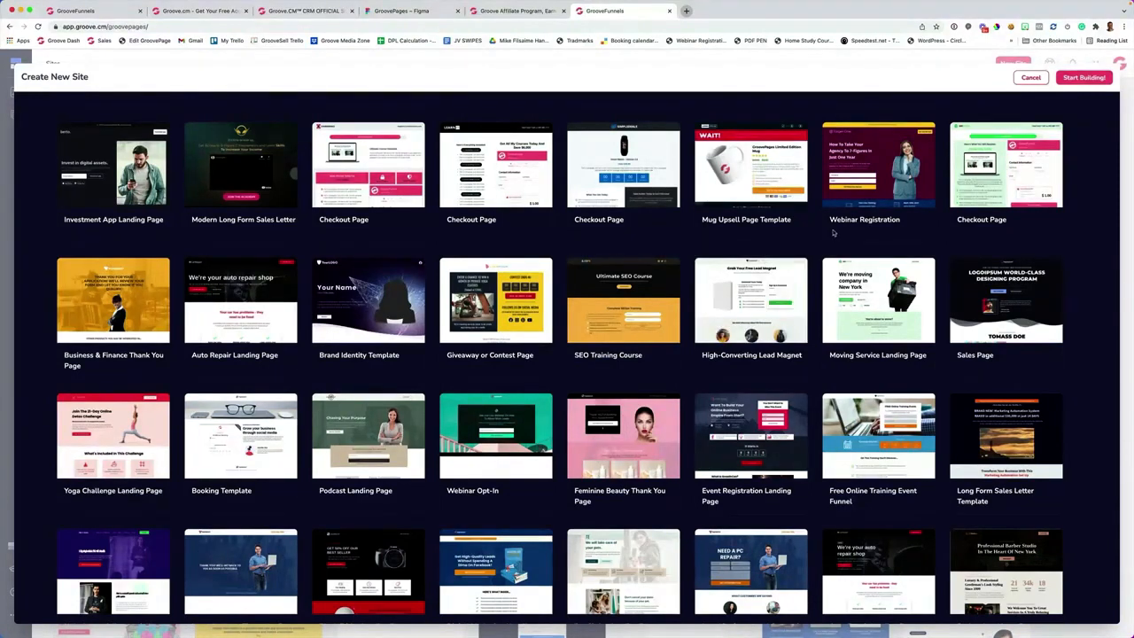
mouse_move(1049, 204)
scroll(1067, 217, "down", 3)
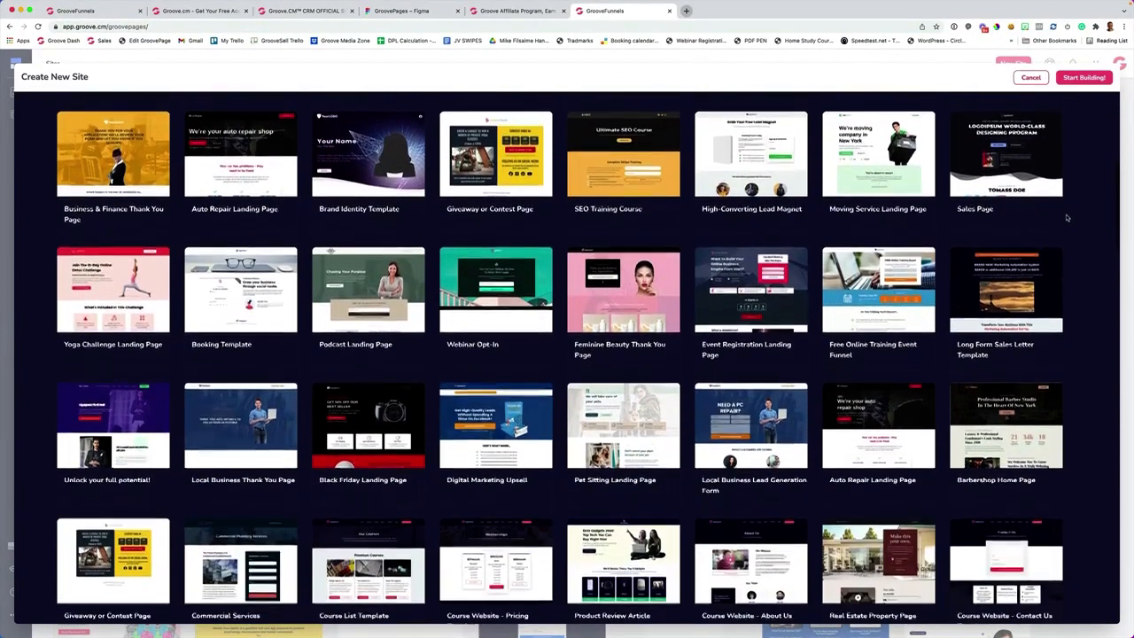
scroll(1068, 217, "down", 5)
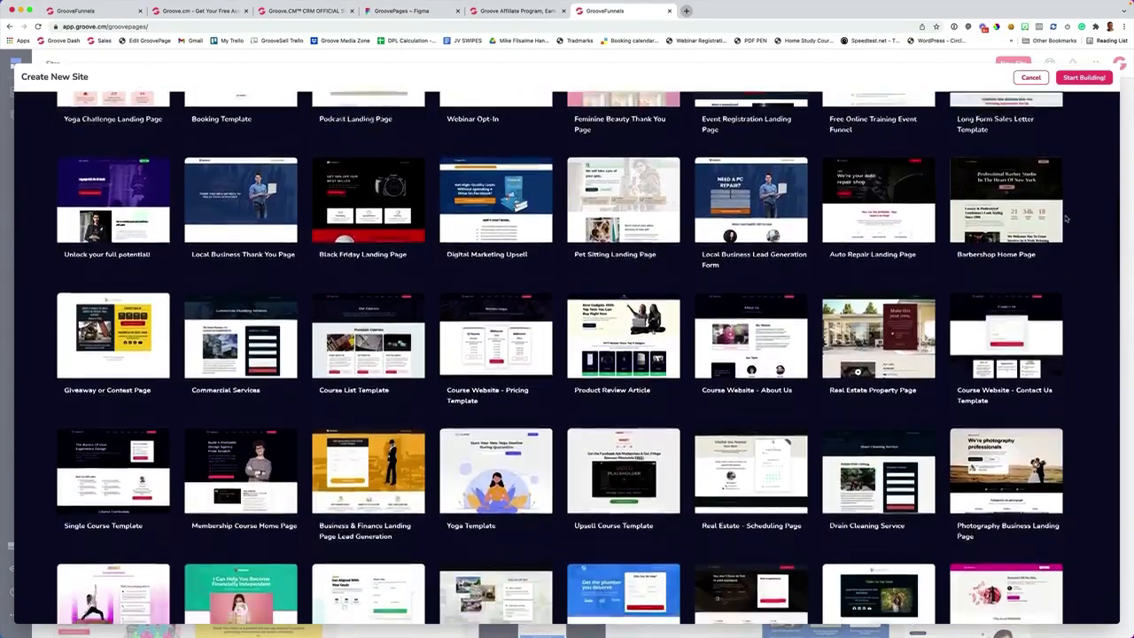
scroll(1067, 217, "down", 9)
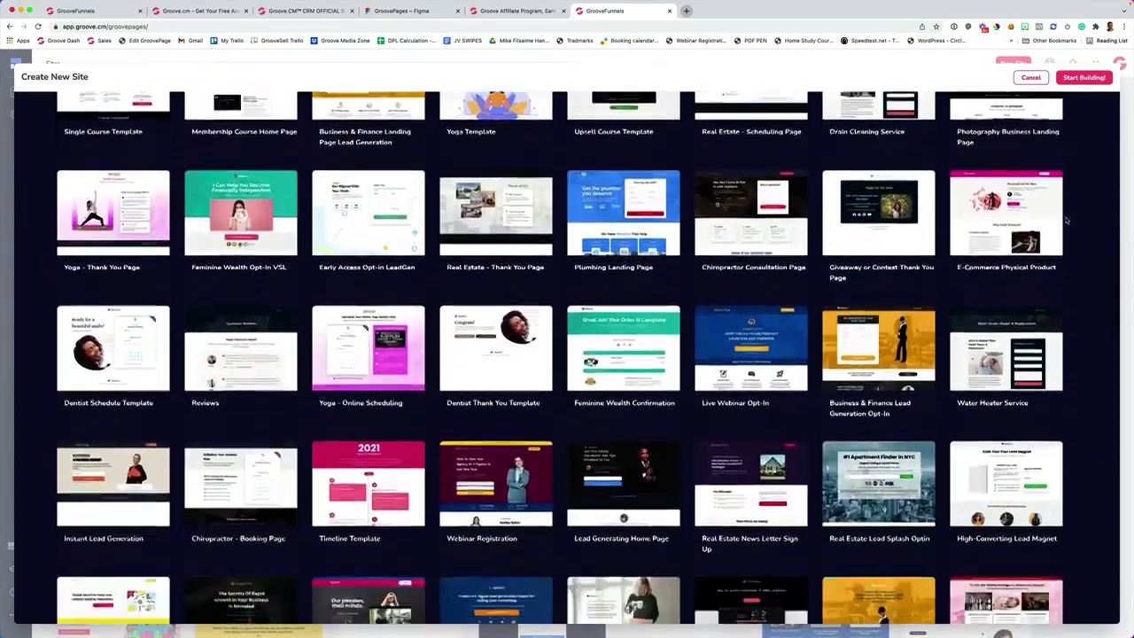
scroll(1068, 220, "down", 10)
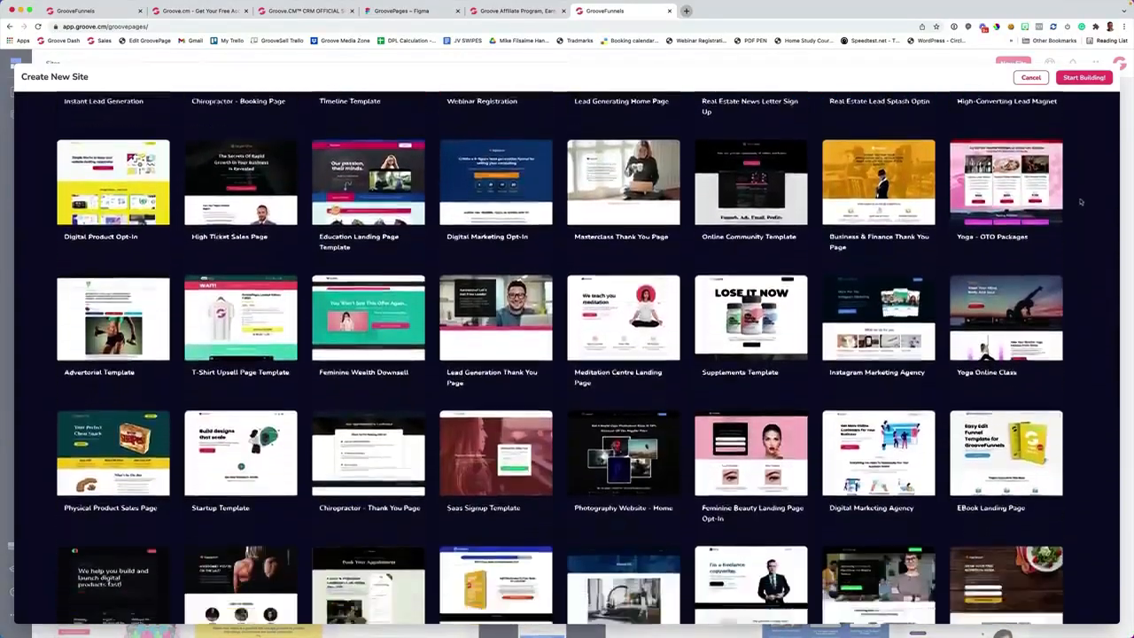
scroll(1081, 202, "down", 20)
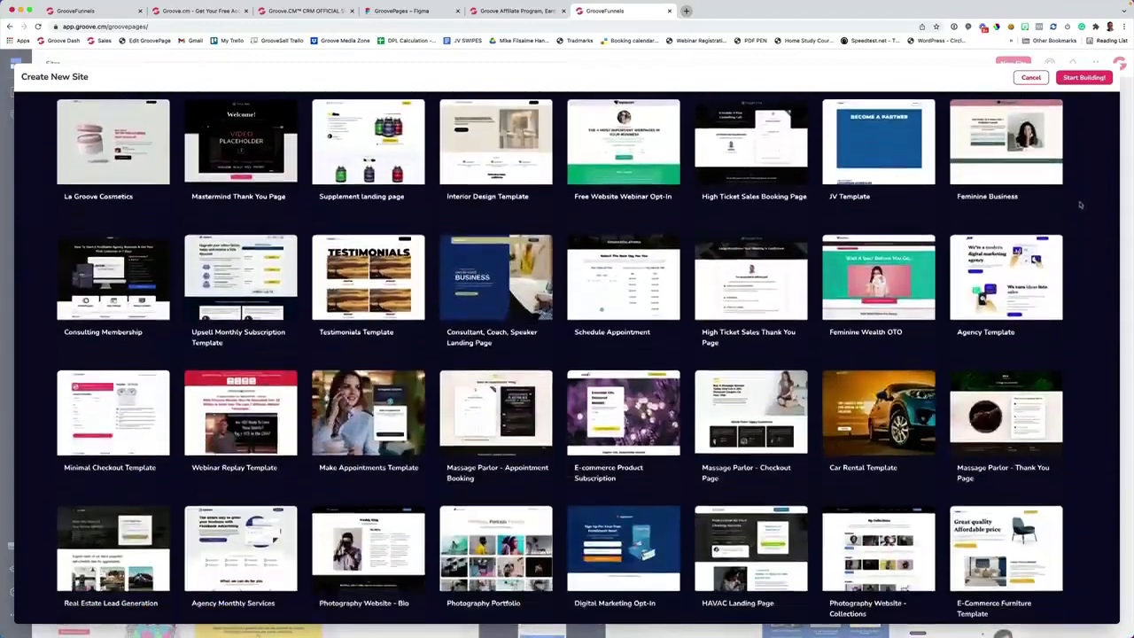
scroll(1081, 205, "down", 10)
scroll(1078, 213, "up", 10)
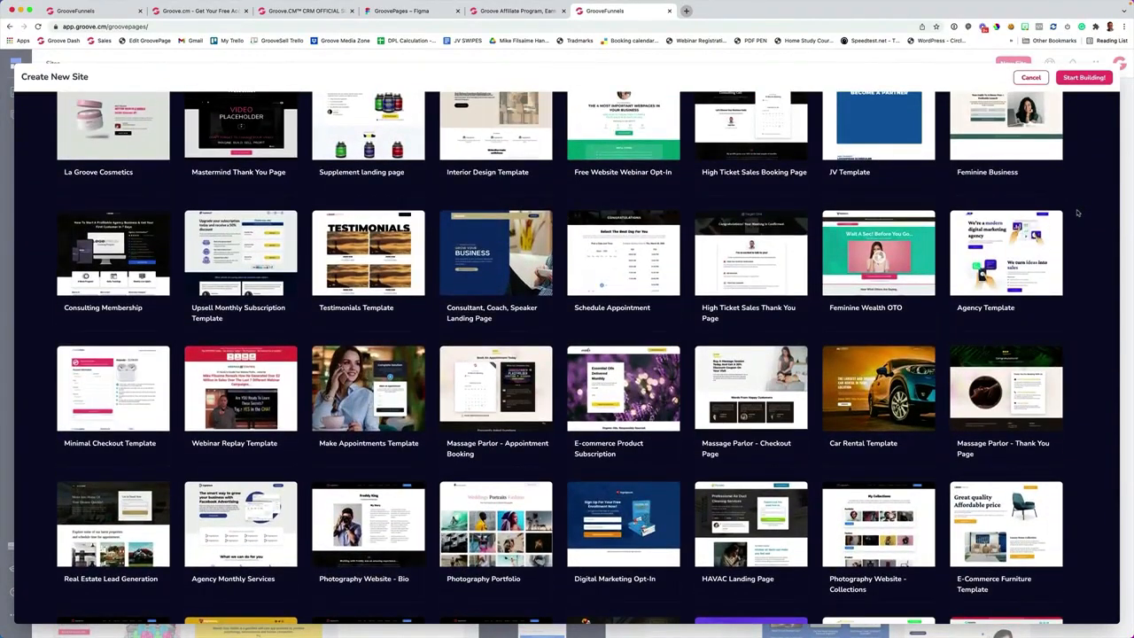
scroll(1079, 213, "down", 10)
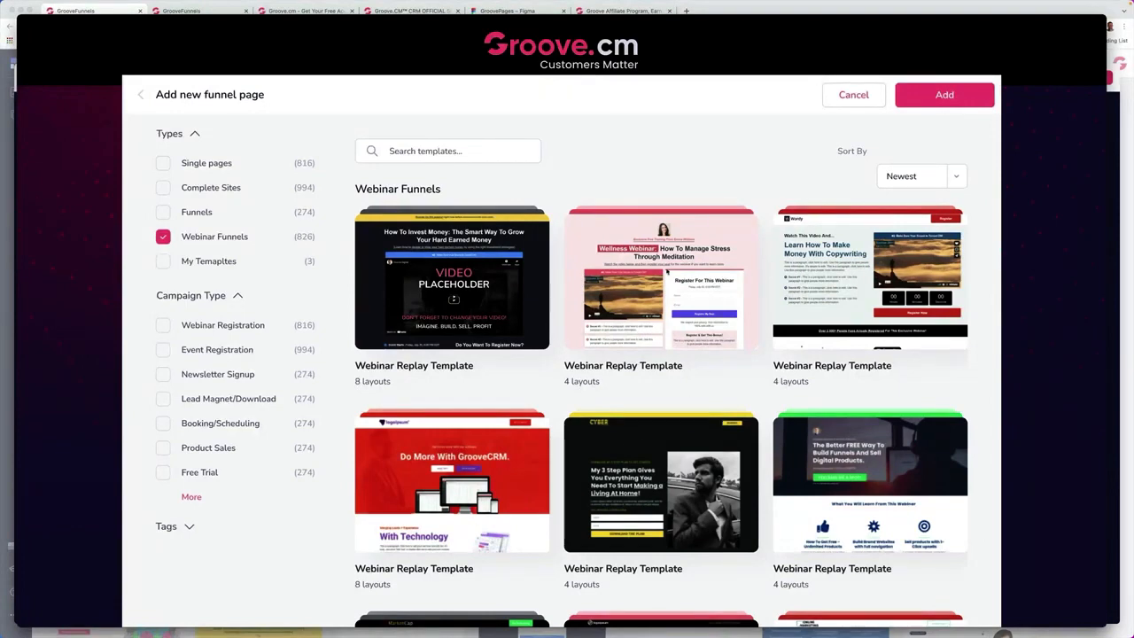
left_click(667, 272)
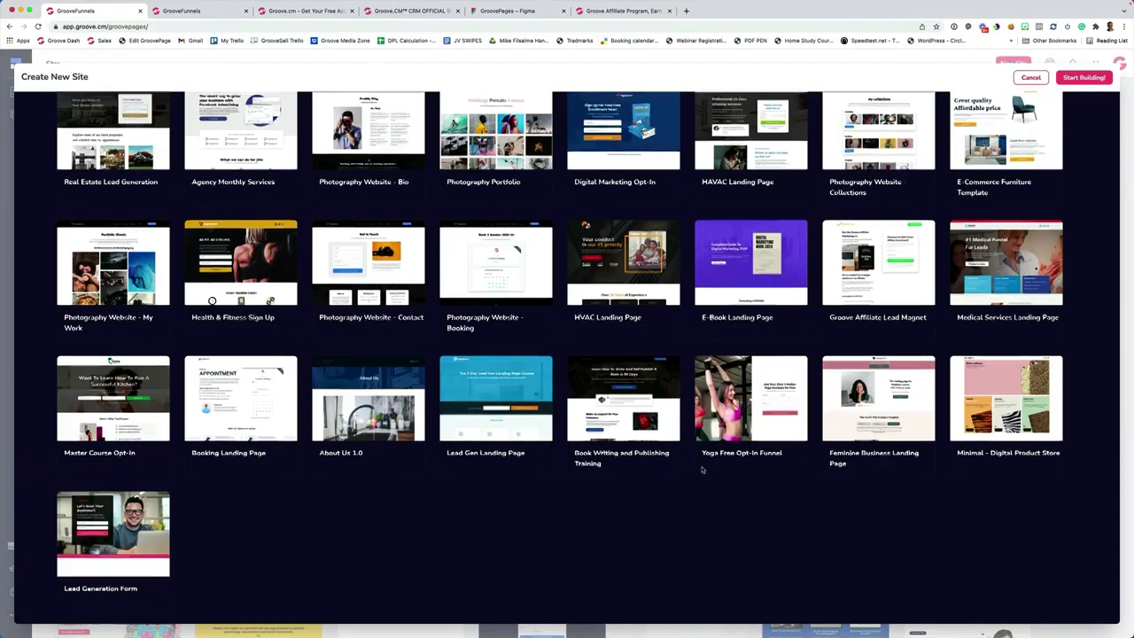
- Create a new site named LetsGroove.ai from the Membership Course Home Page template
scroll(704, 443, "up", 20)
scroll(713, 412, "up", 2)
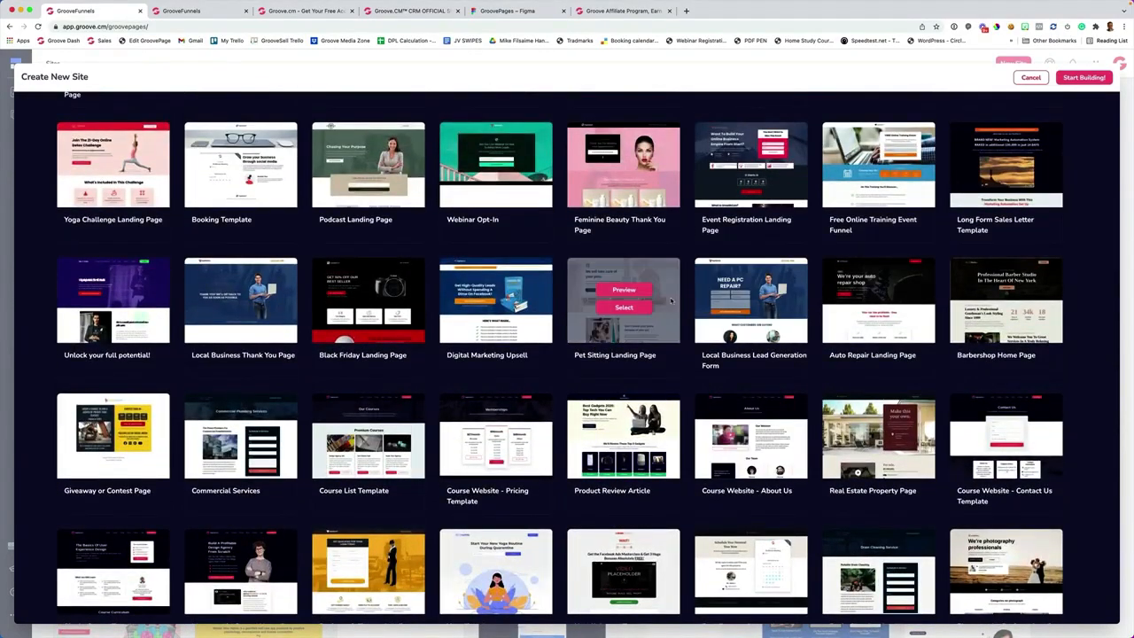
scroll(589, 283, "down", 1)
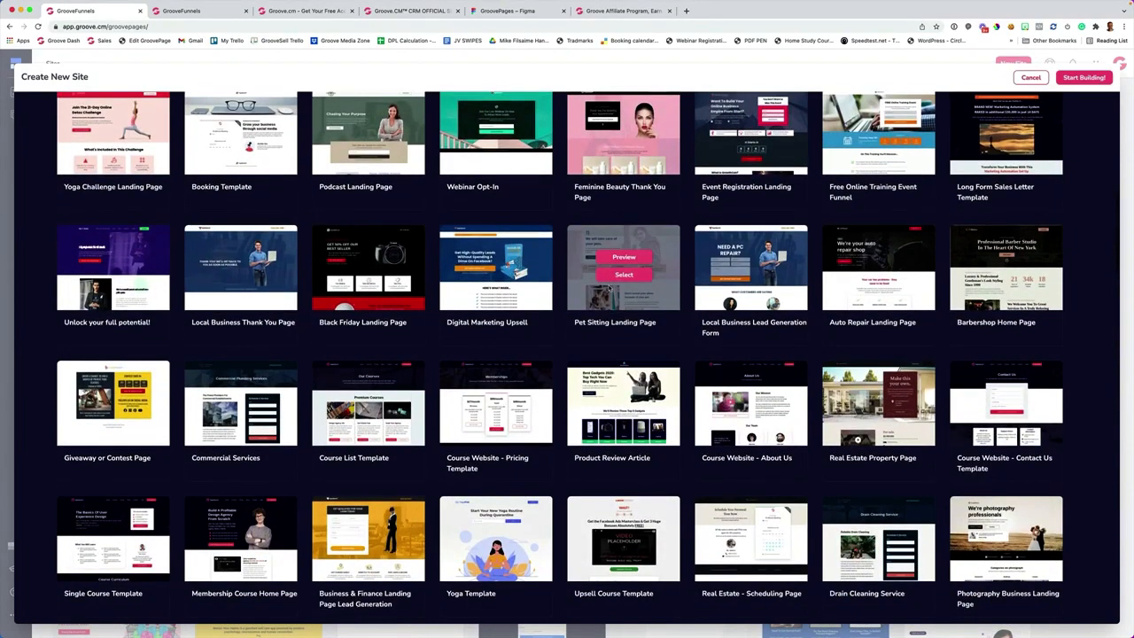
scroll(654, 338, "down", 3)
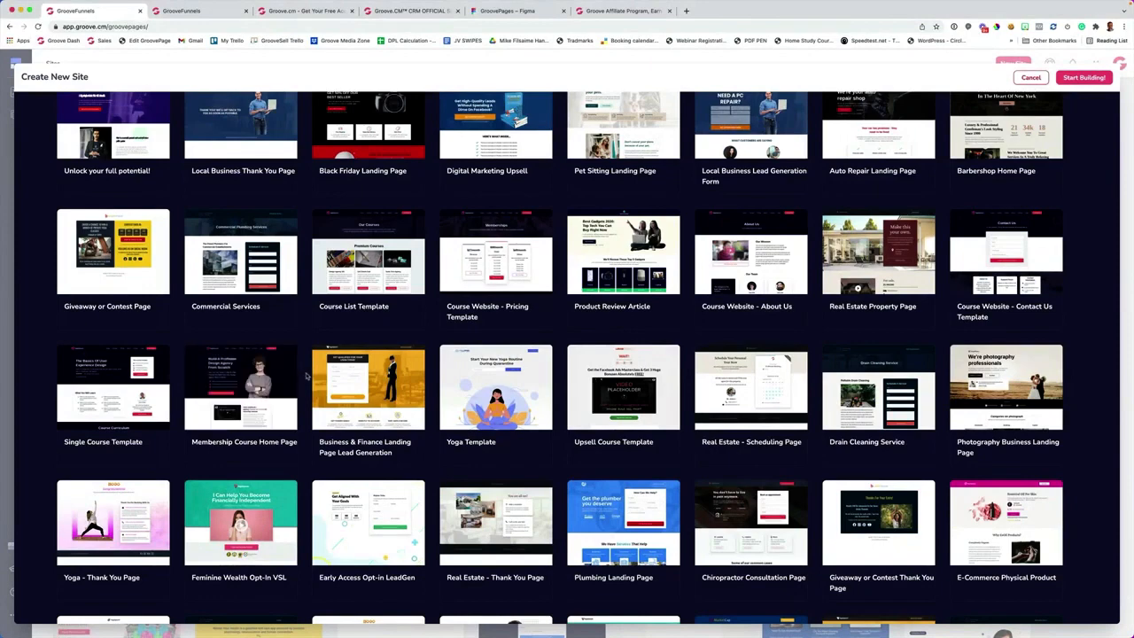
left_click(241, 397)
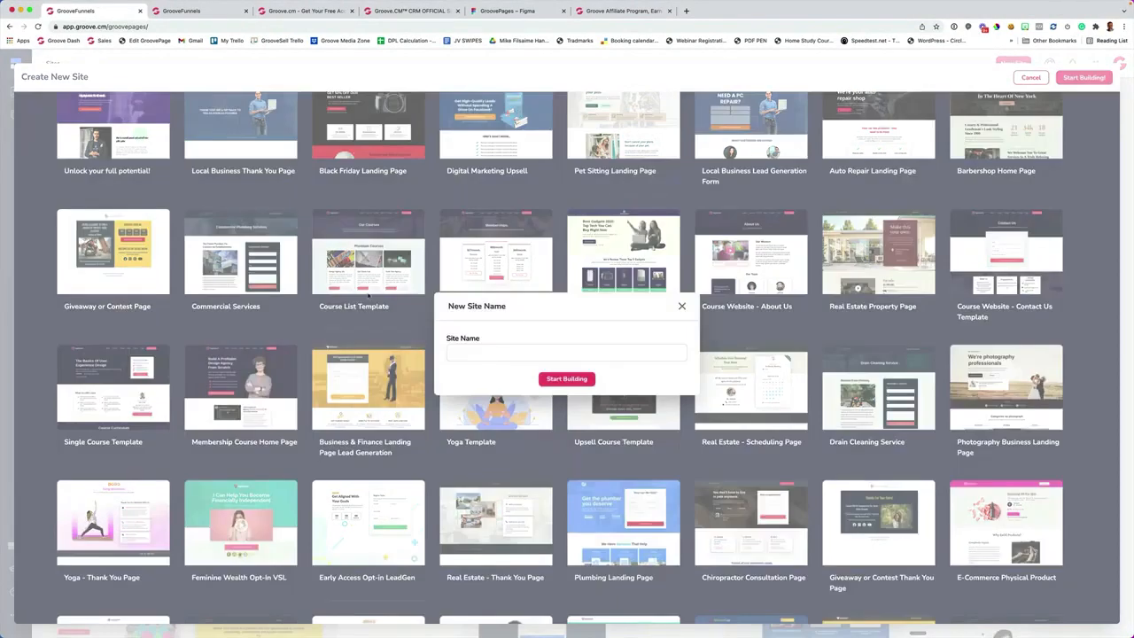
left_click(491, 350)
type("LetsGroove.ai")
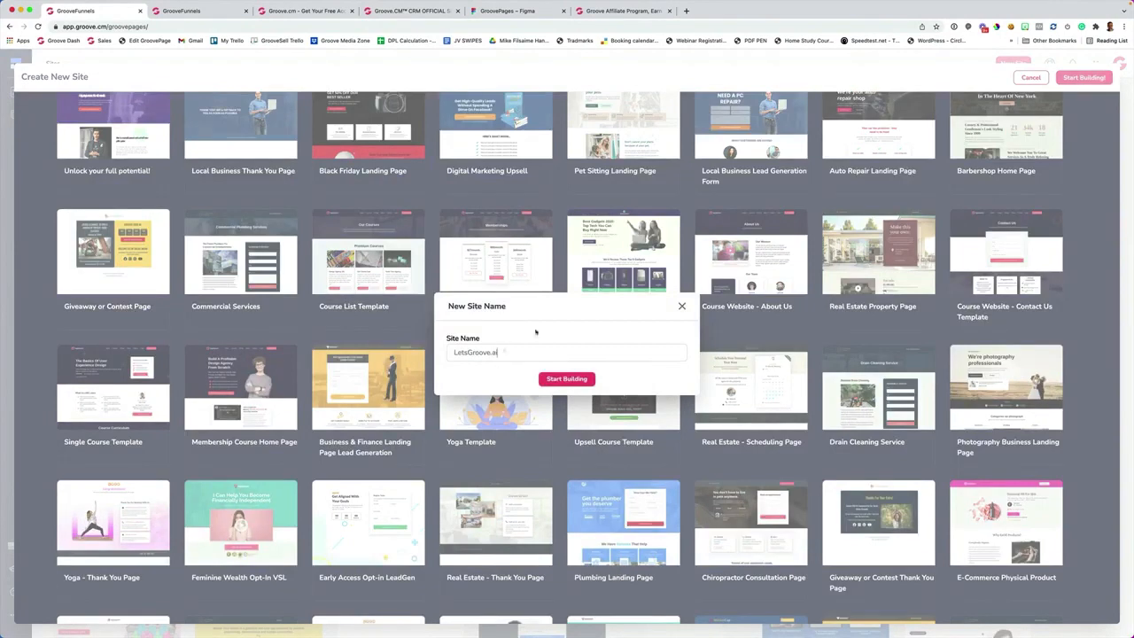
left_click(557, 380)
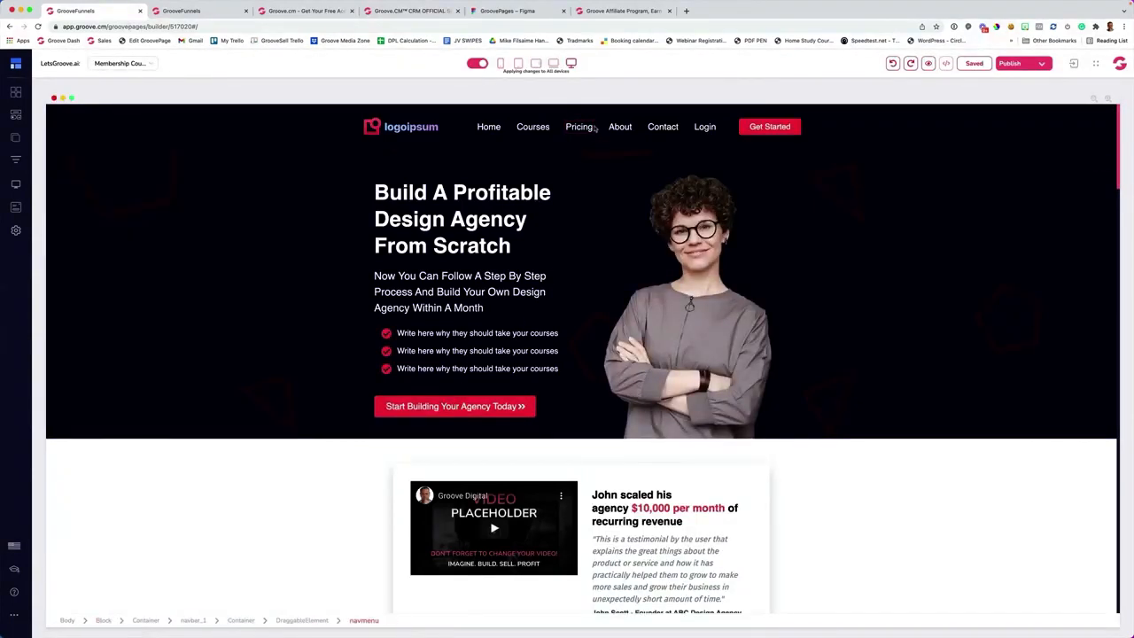
- Set the header navigation menu's number of external links to 0 and update the menu
left_click(600, 129)
left_click(1061, 118)
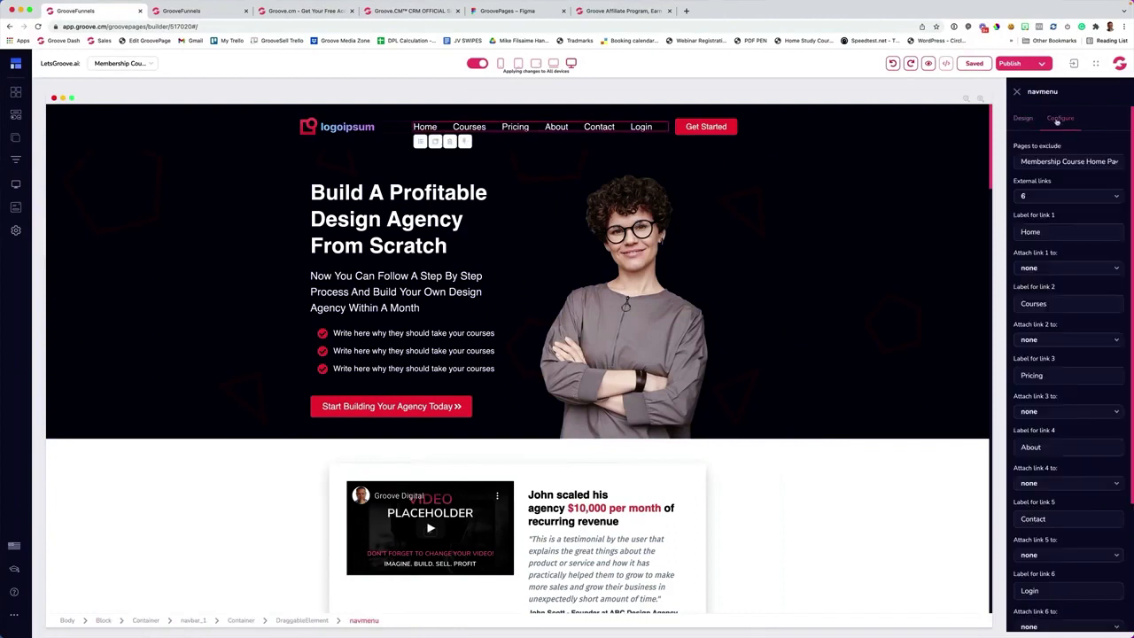
left_click(1035, 196)
left_click(1028, 229)
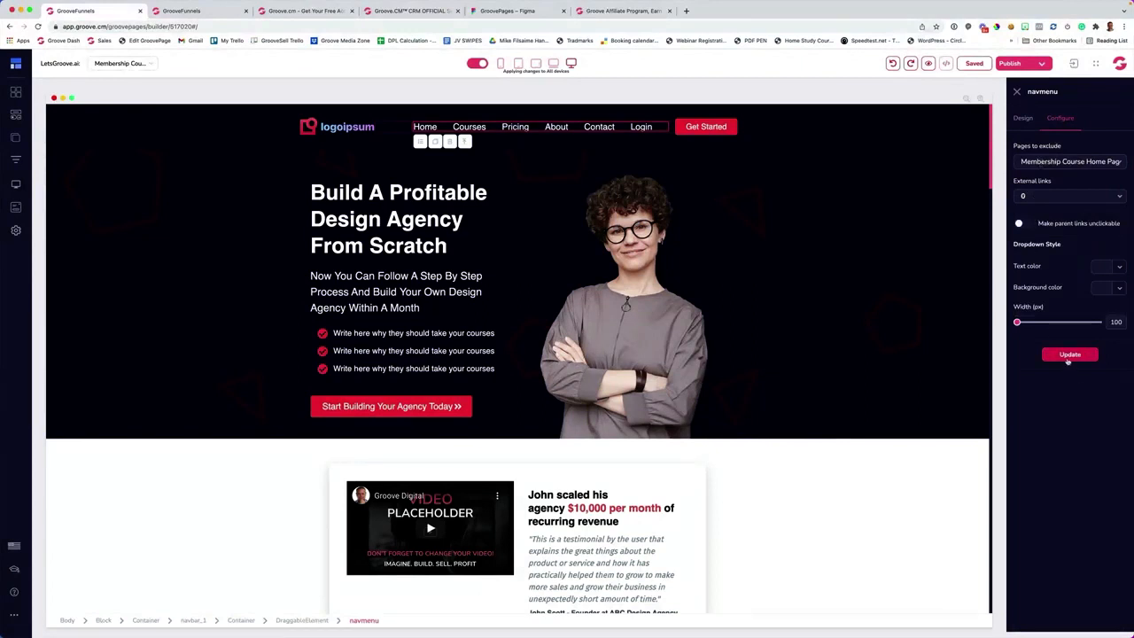
left_click(1070, 355)
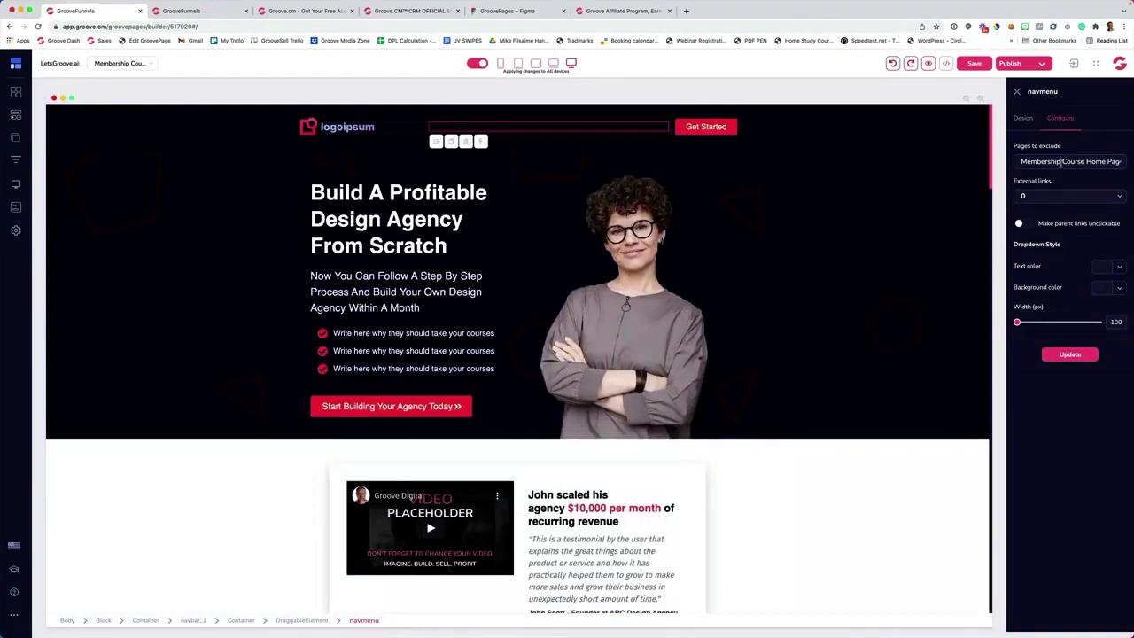
- Remove Membership Course Home Page from the navigation menu's excluded pages and update the menu
left_click(1061, 162)
left_click(1048, 183)
left_click(1067, 385)
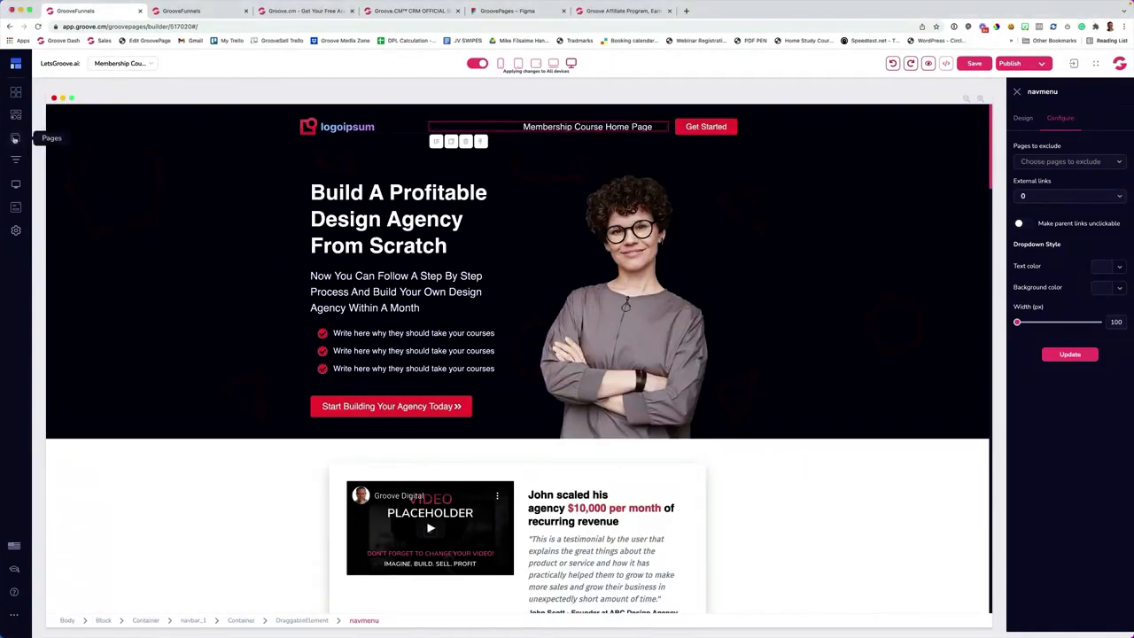
- Rename the Membership Course Home Page in the site's primary navigation to Home
left_click(15, 137)
left_click(144, 114)
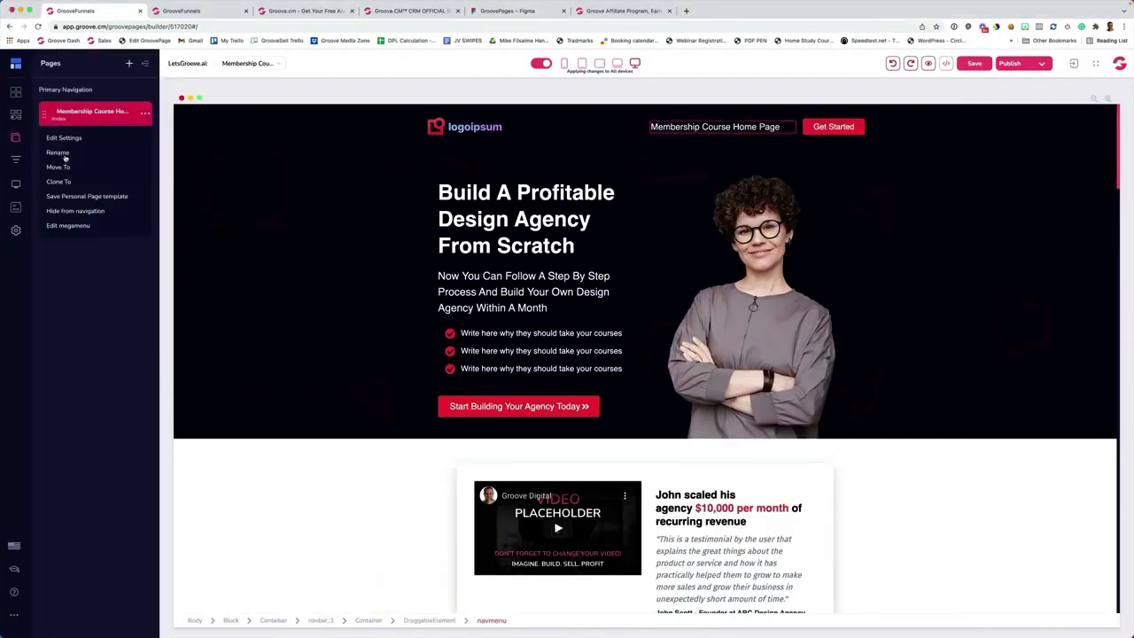
left_click(57, 152)
type("Home")
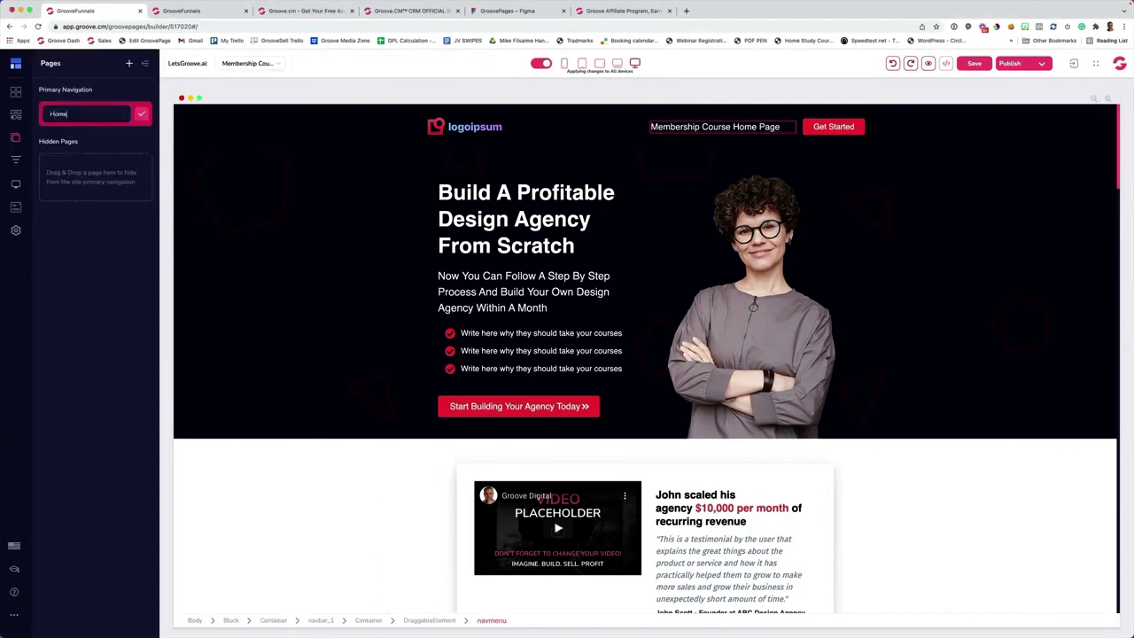
left_click(142, 114)
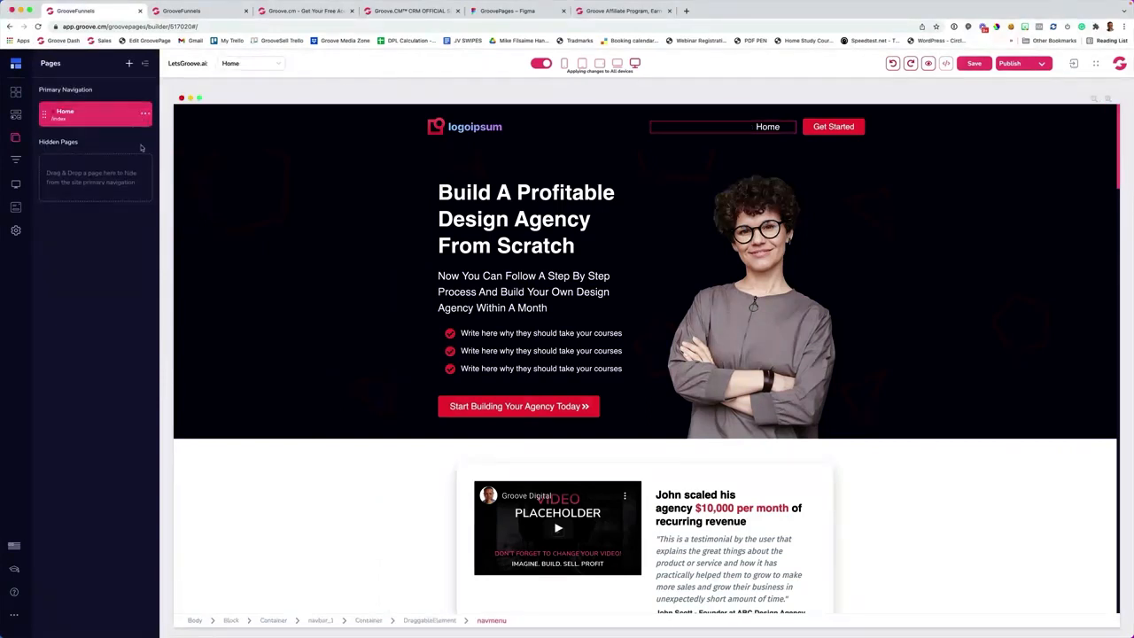
- Add a new page to the site from the Podcast Landing Page template and look through its content
left_click(129, 64)
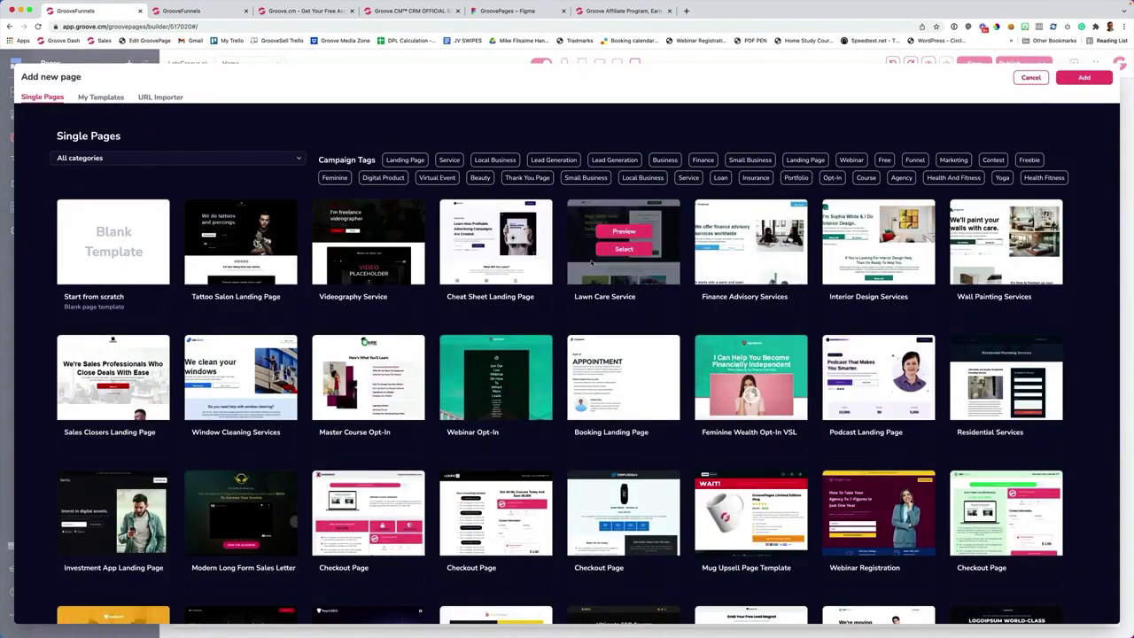
left_click(624, 249)
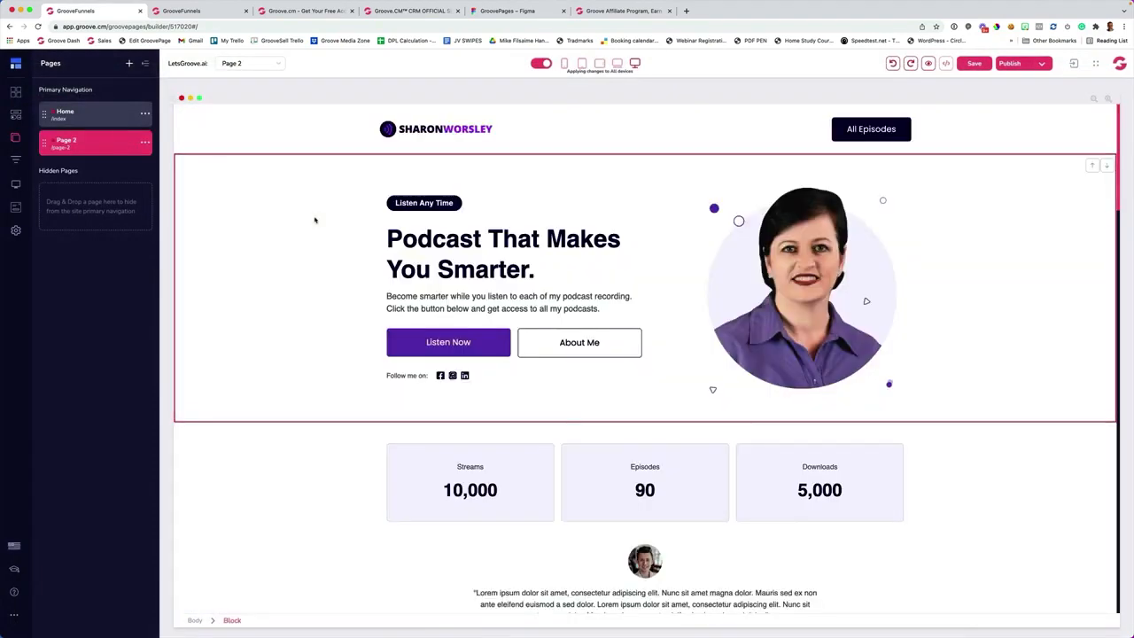
scroll(315, 220, "down", 2)
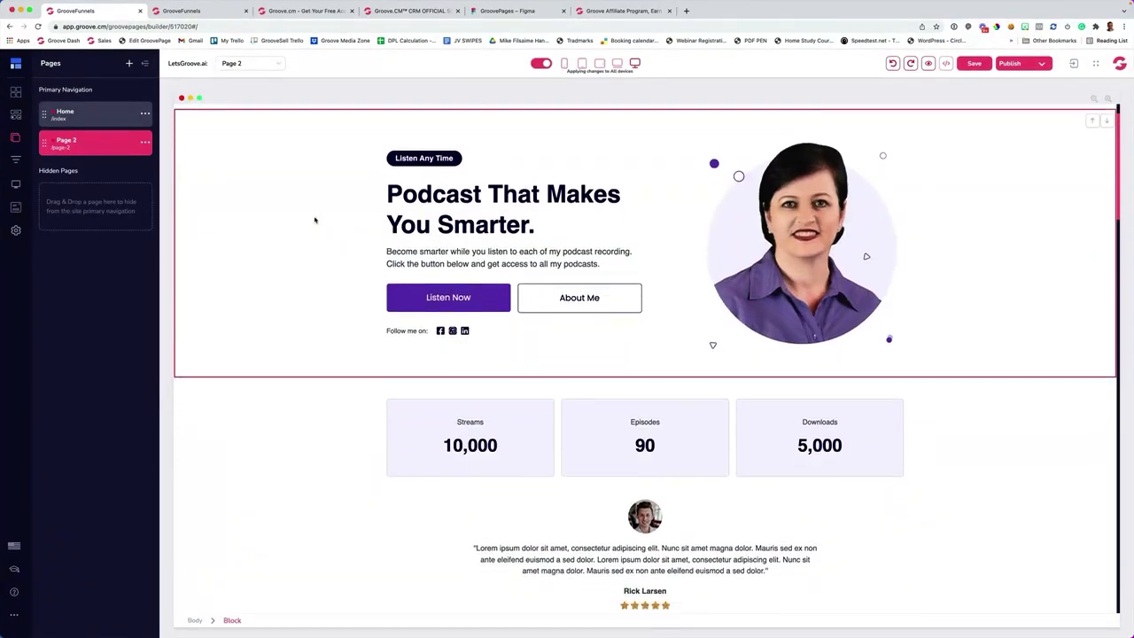
scroll(315, 220, "up", 2)
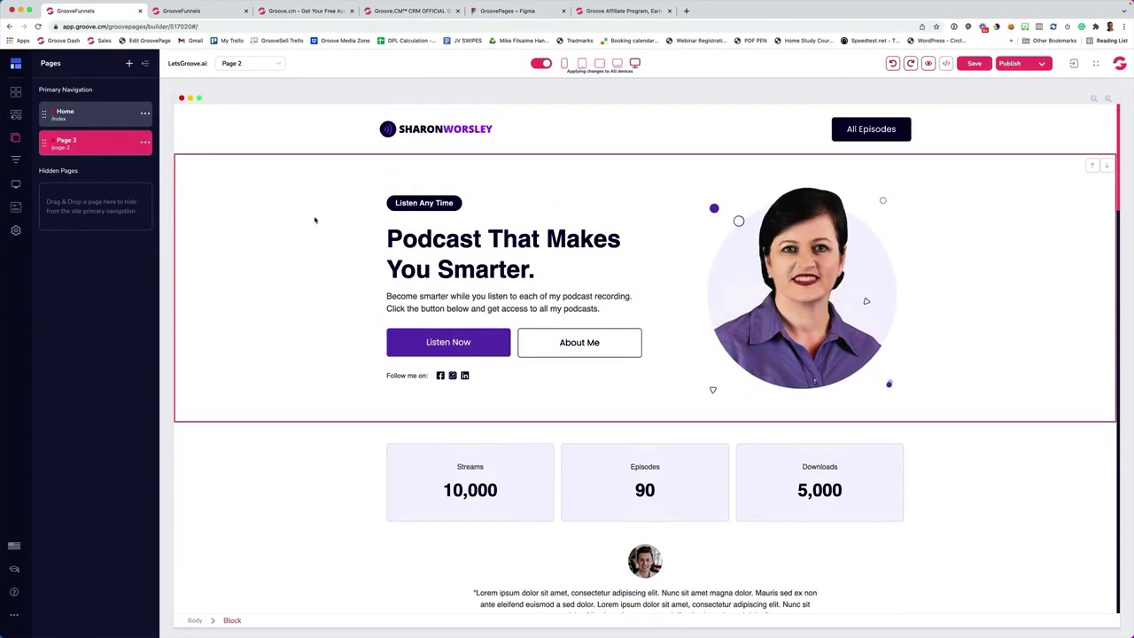
scroll(315, 219, "down", 20)
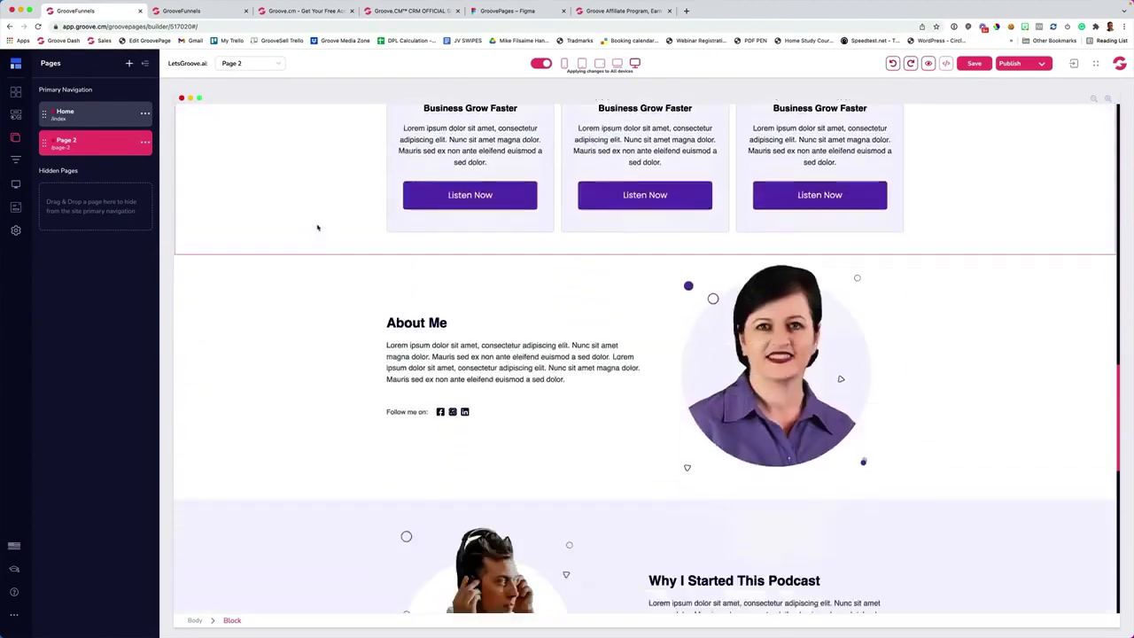
scroll(316, 228, "up", 20)
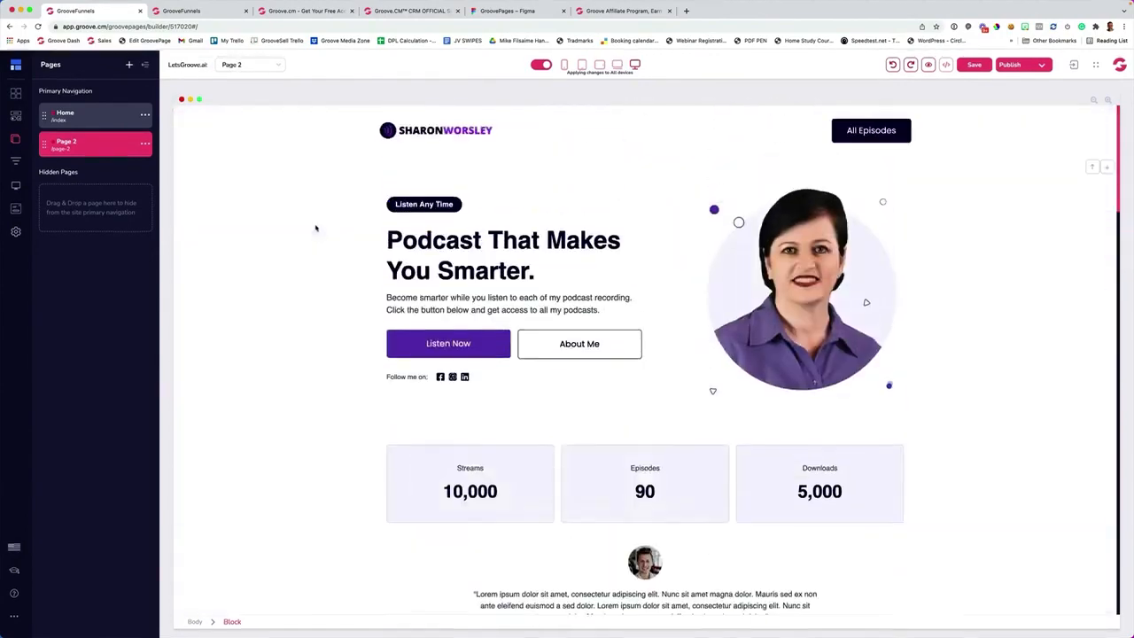
- Rename the new podcast landing page in the primary navigation to Podcast
left_click(144, 142)
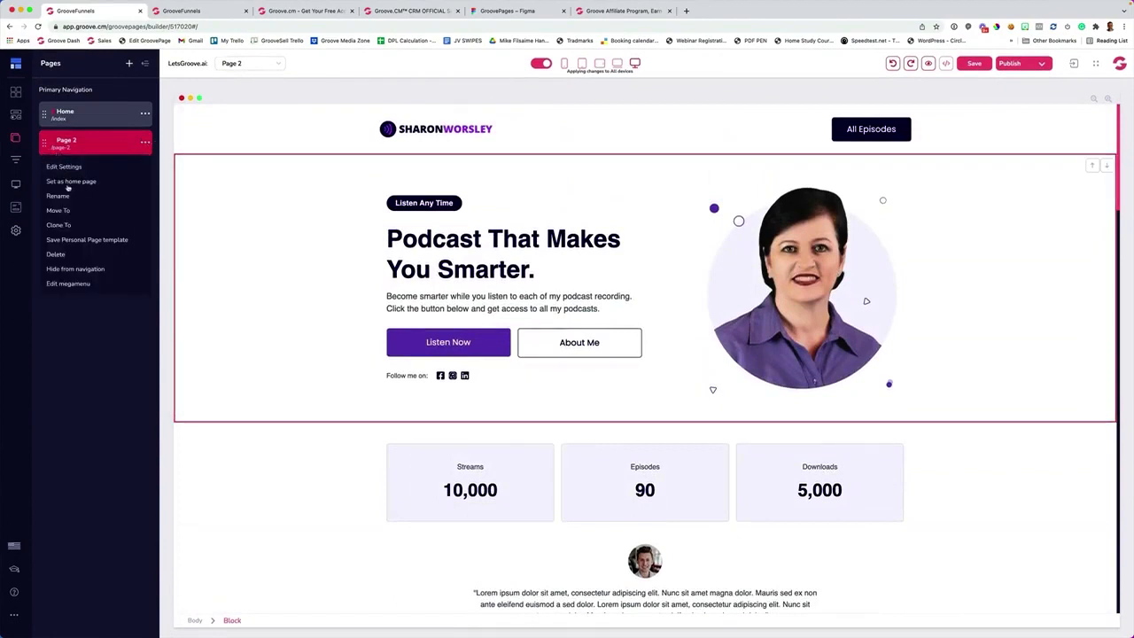
left_click(65, 197)
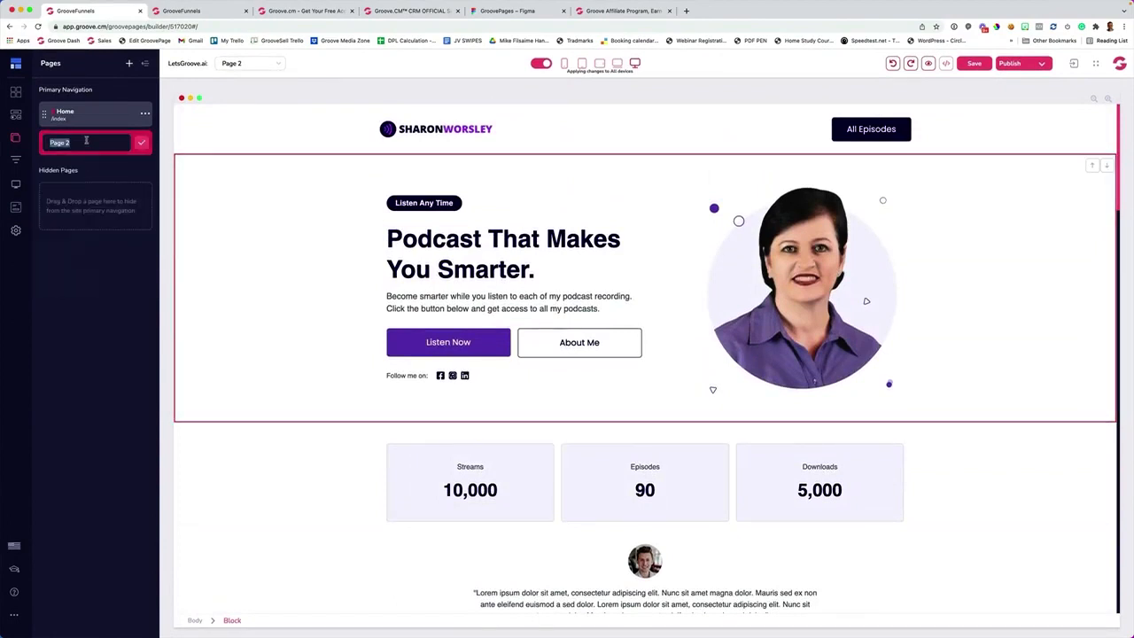
type("Podcast")
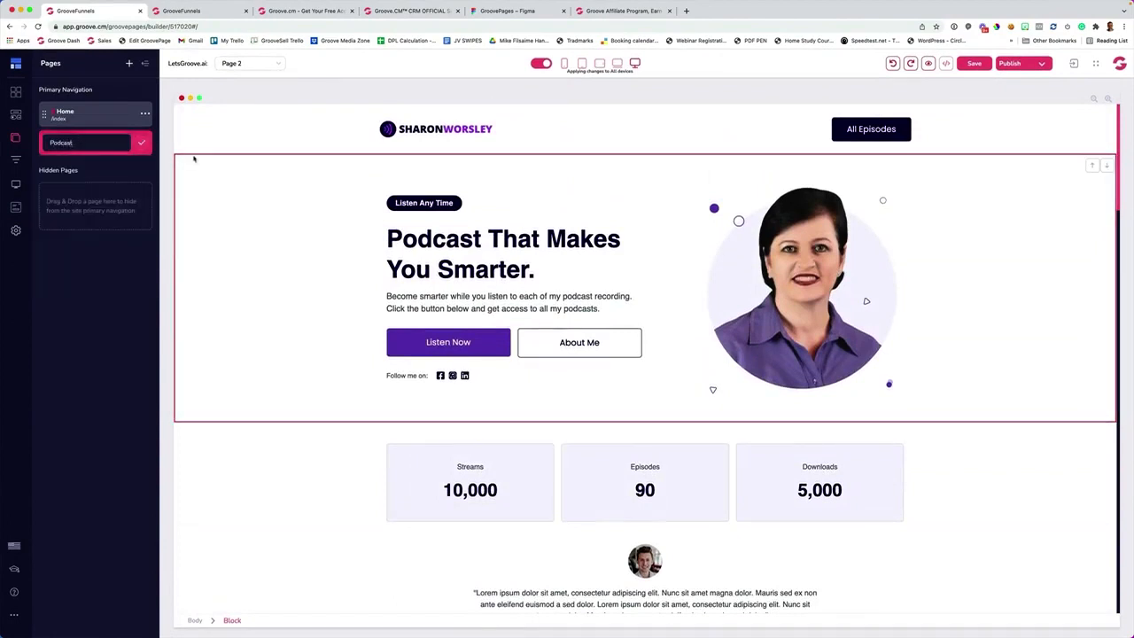
key("Return")
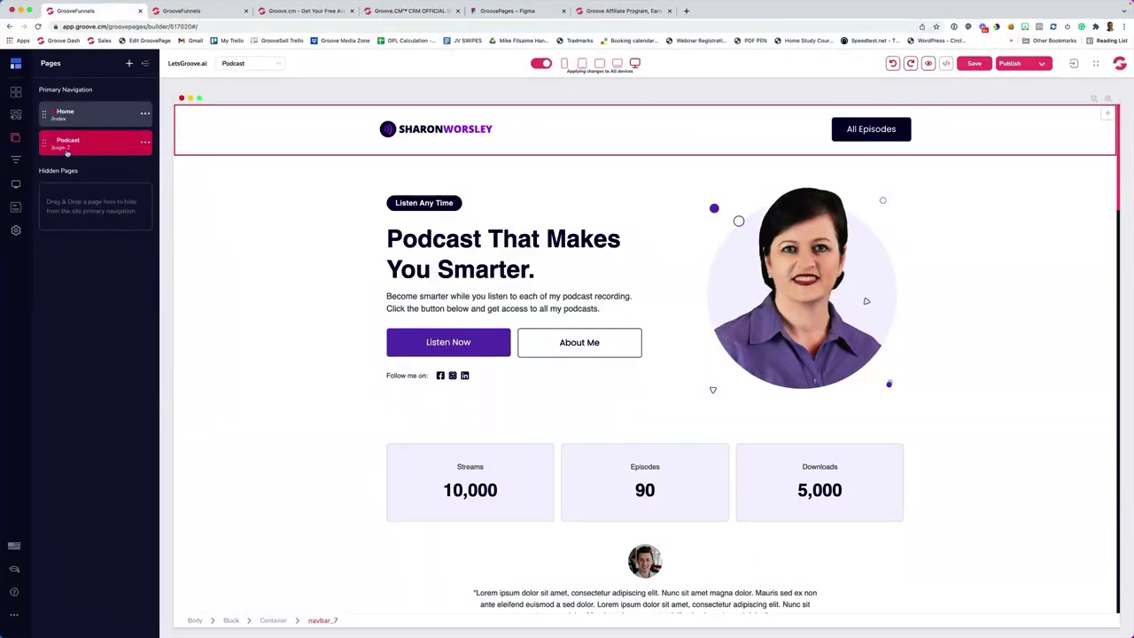
- Set the Podcast page's URL to podcast in its page settings and save the change
left_click(144, 143)
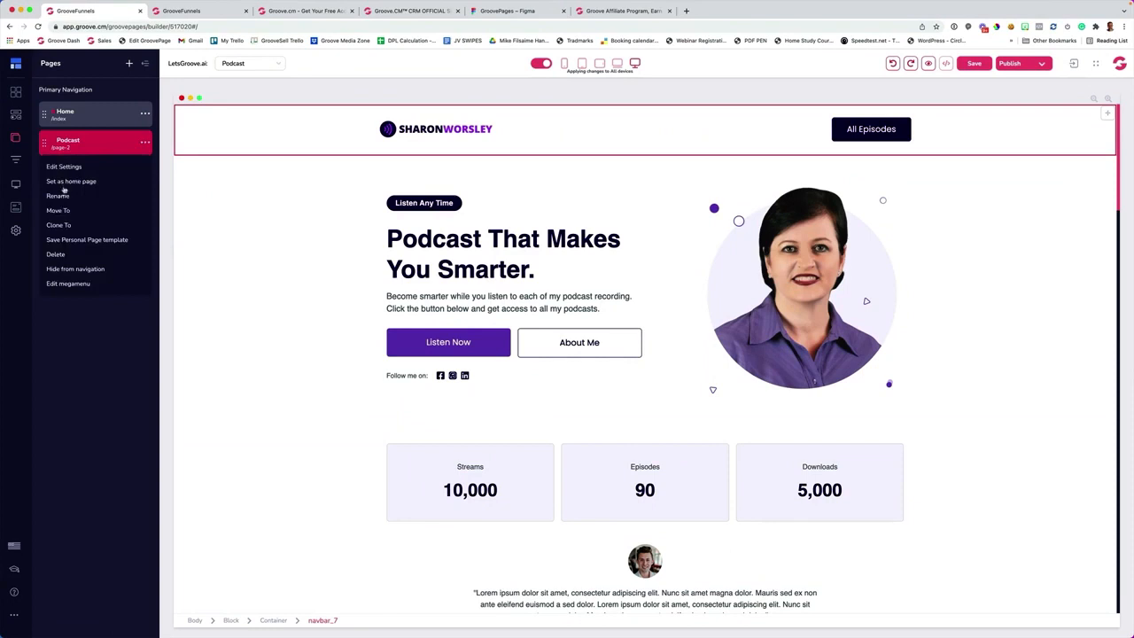
left_click(64, 168)
triple_click(79, 151)
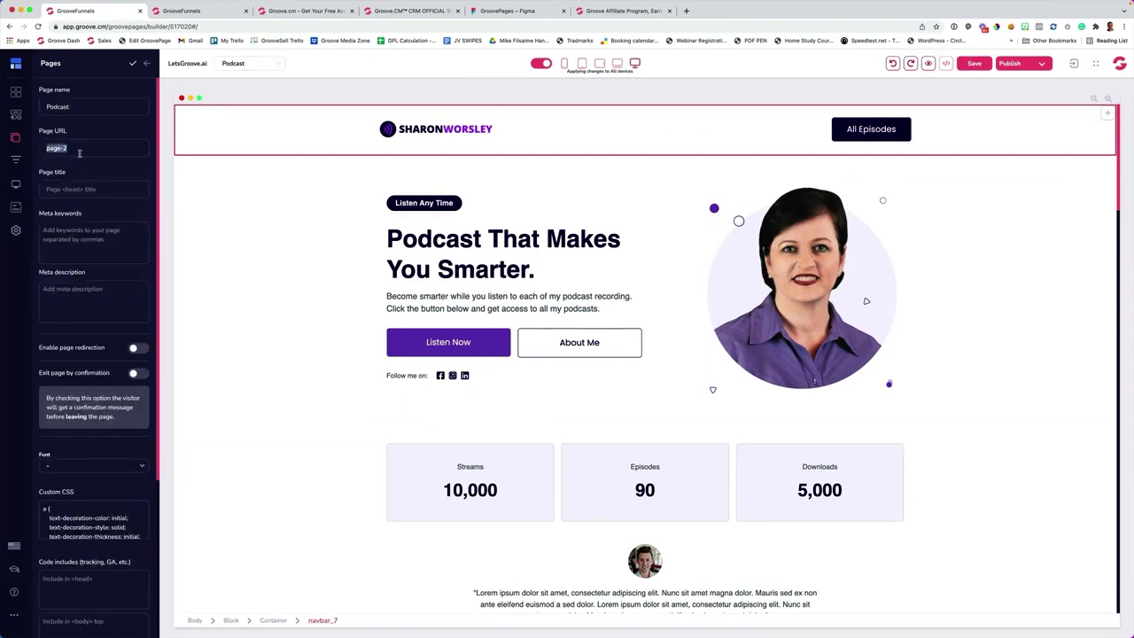
type("podcast")
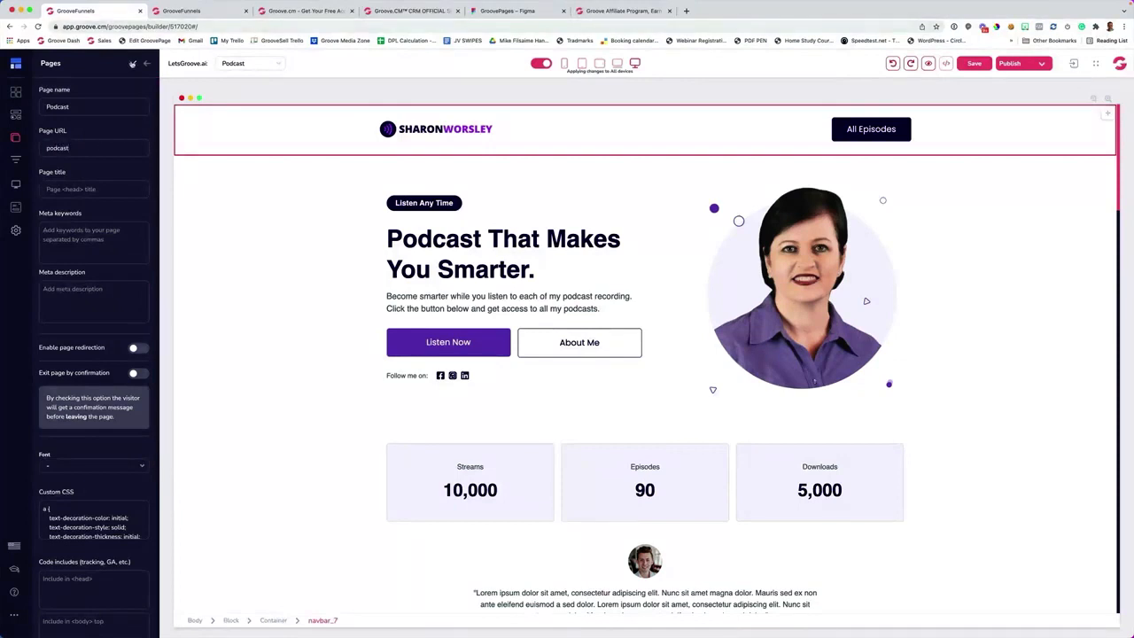
left_click(132, 64)
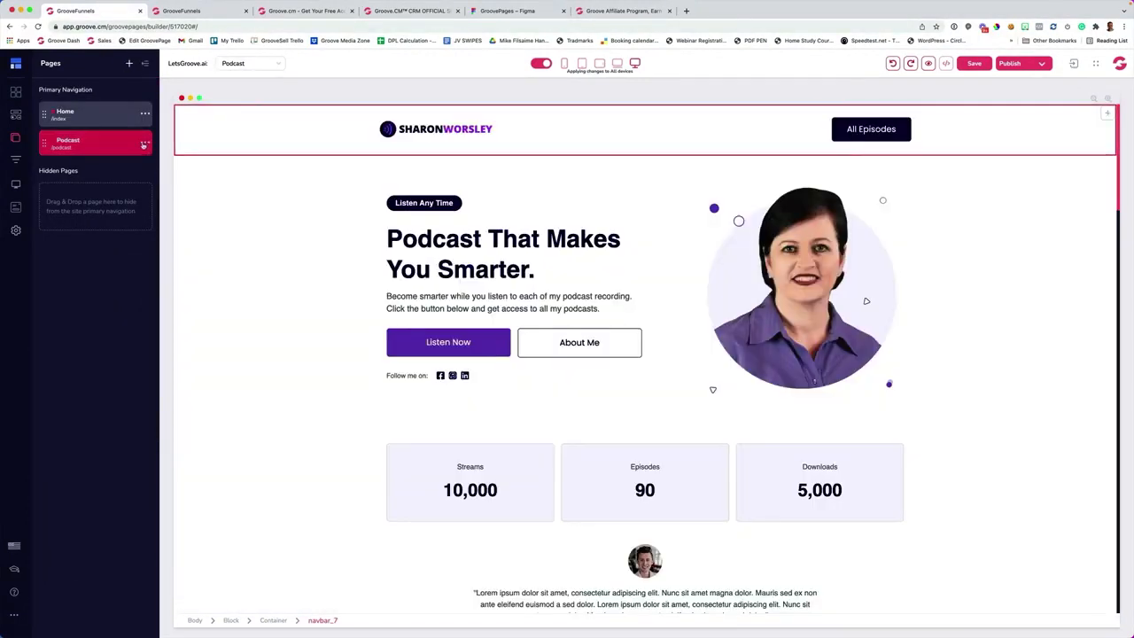
- Review the Podcast page's settings, including meta fields, redirection, custom CSS, tracking code and Open Graph options
left_click(145, 142)
left_click(70, 167)
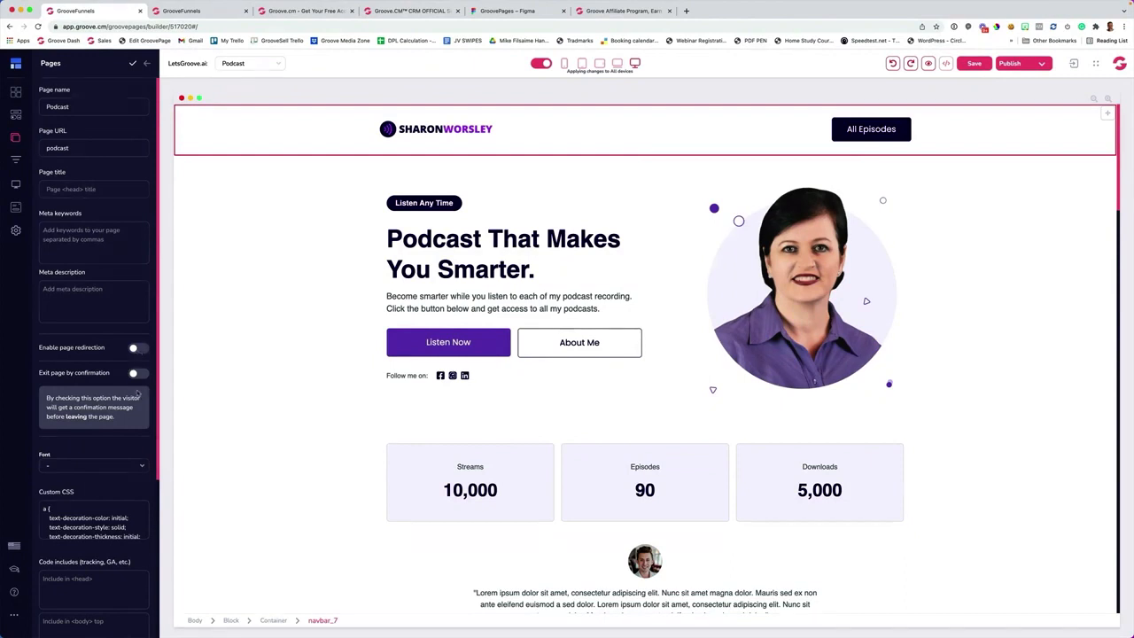
left_click(245, 328)
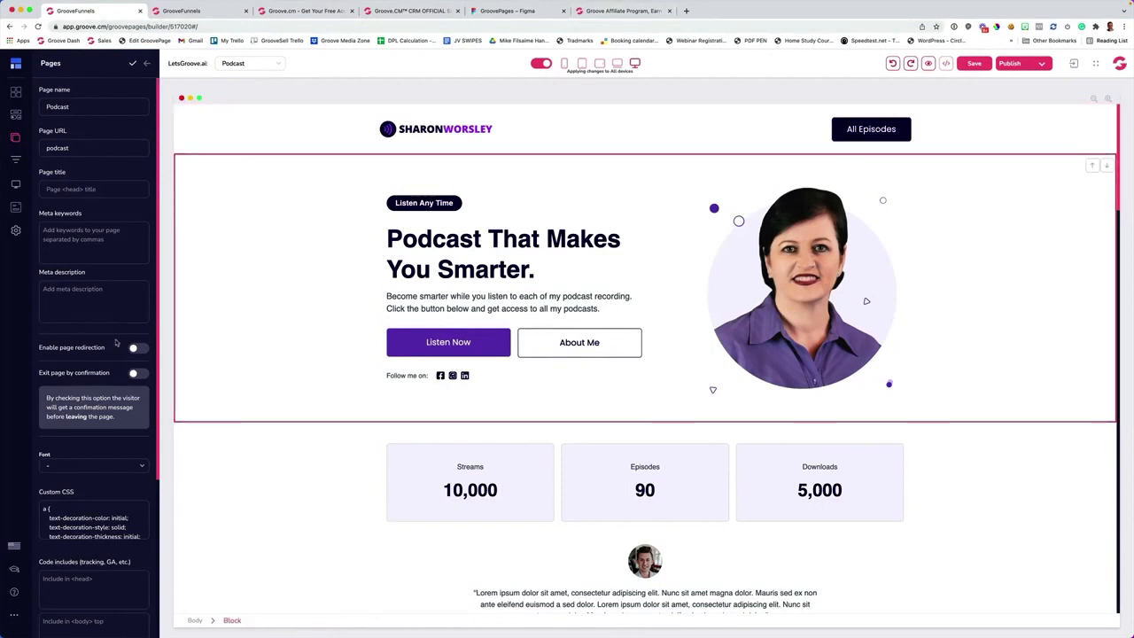
scroll(115, 342, "down", 3)
scroll(115, 342, "down", 4)
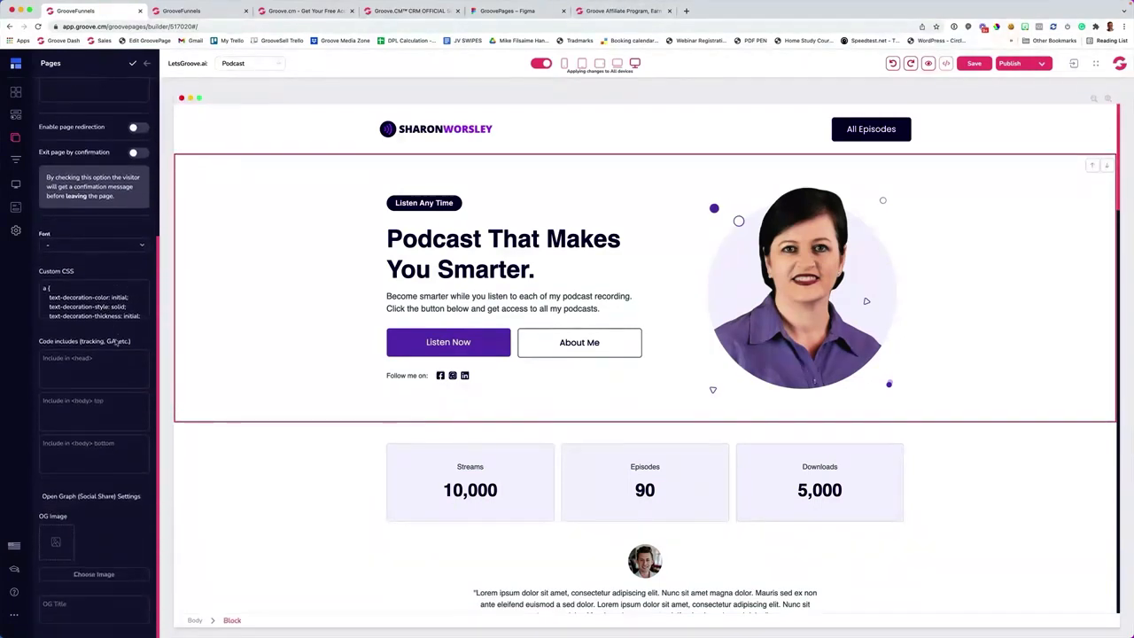
scroll(114, 340, "up", 7)
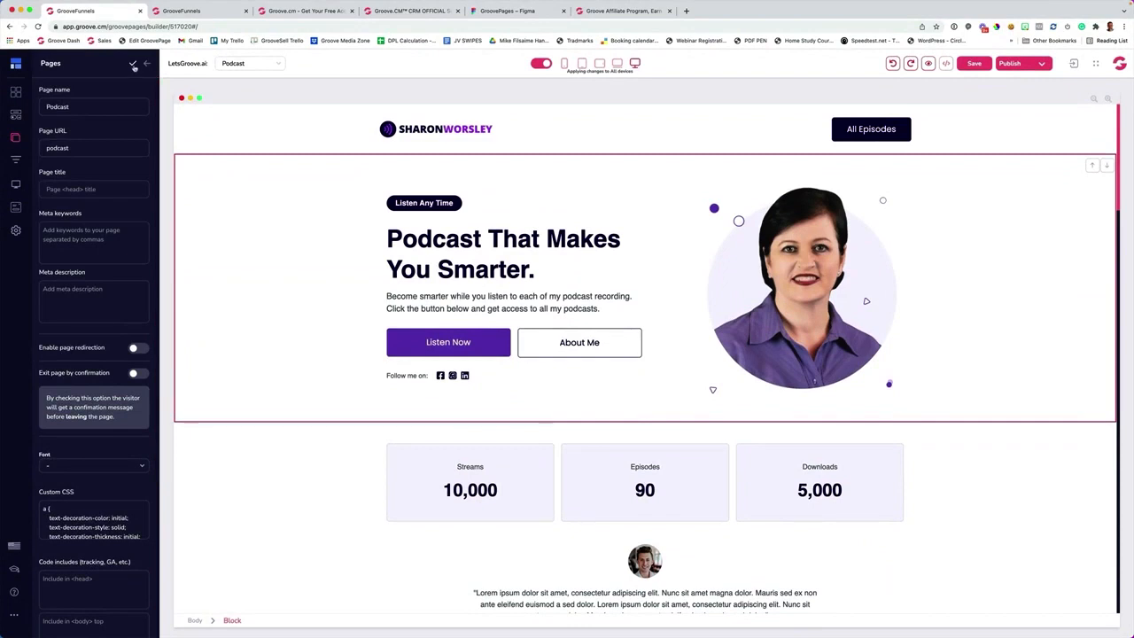
left_click(134, 65)
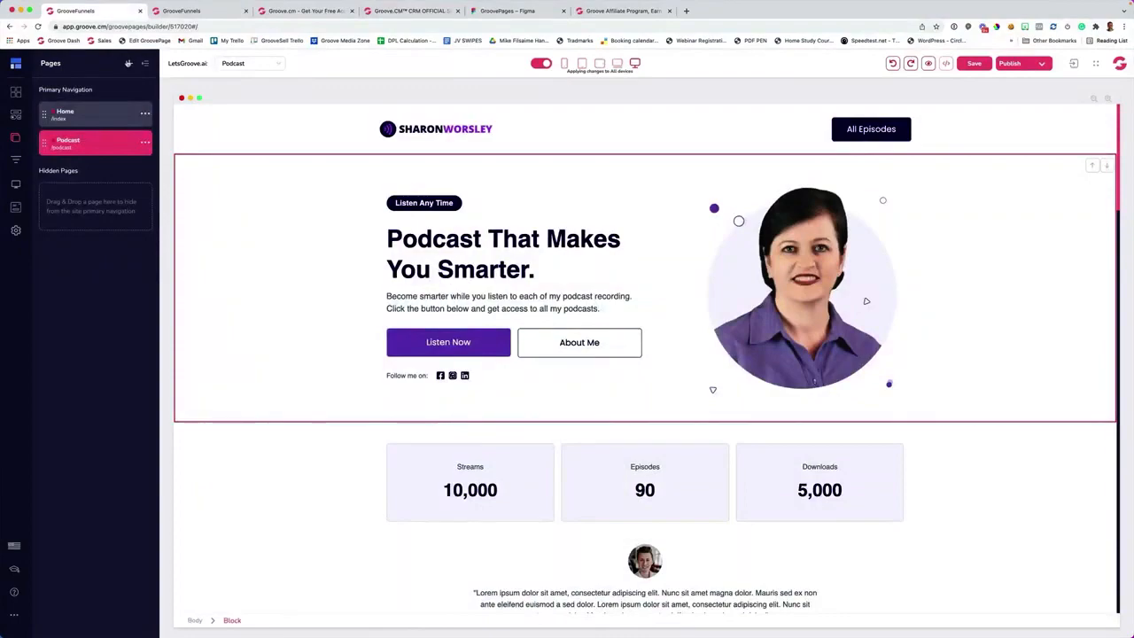
- Add a third page to the site from the Window Cleaning Services template
left_click(128, 65)
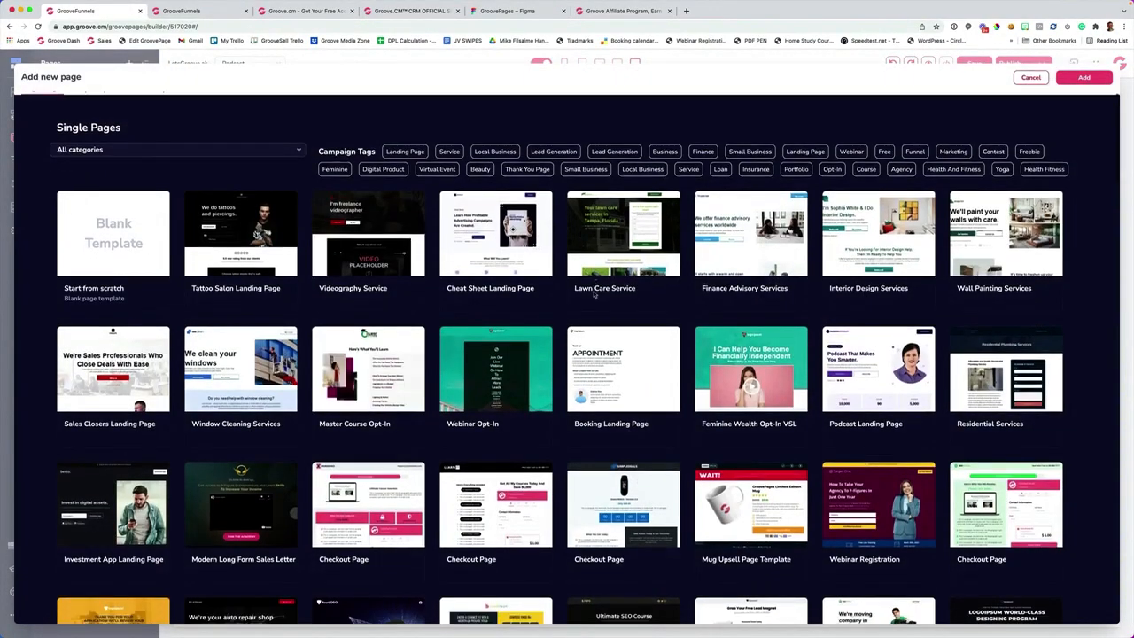
scroll(531, 288, "down", 3)
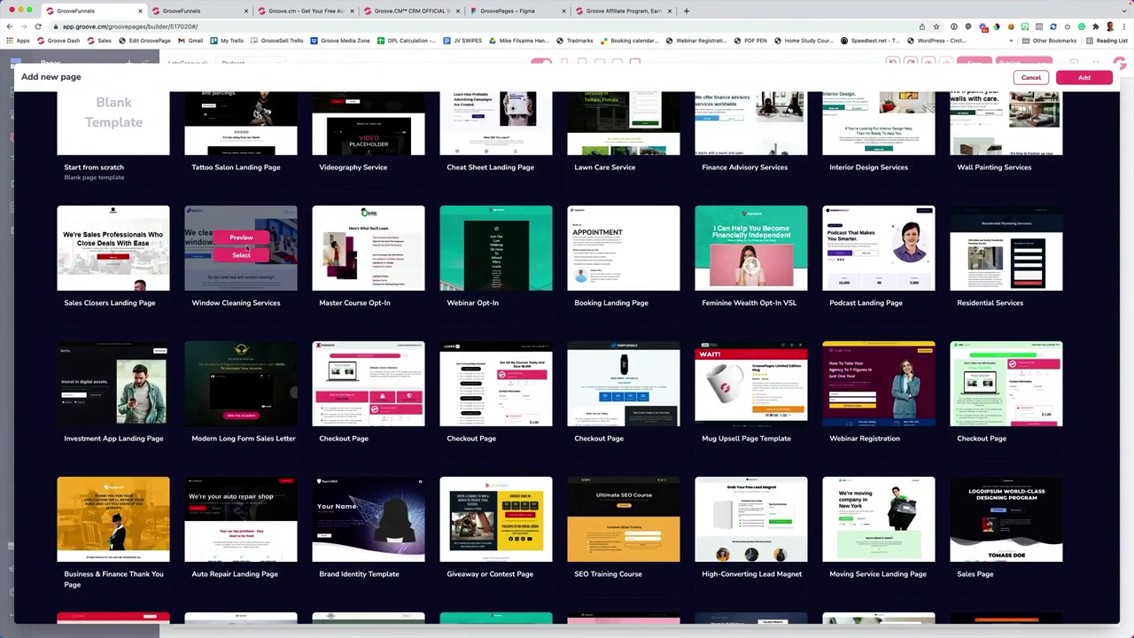
left_click(247, 252)
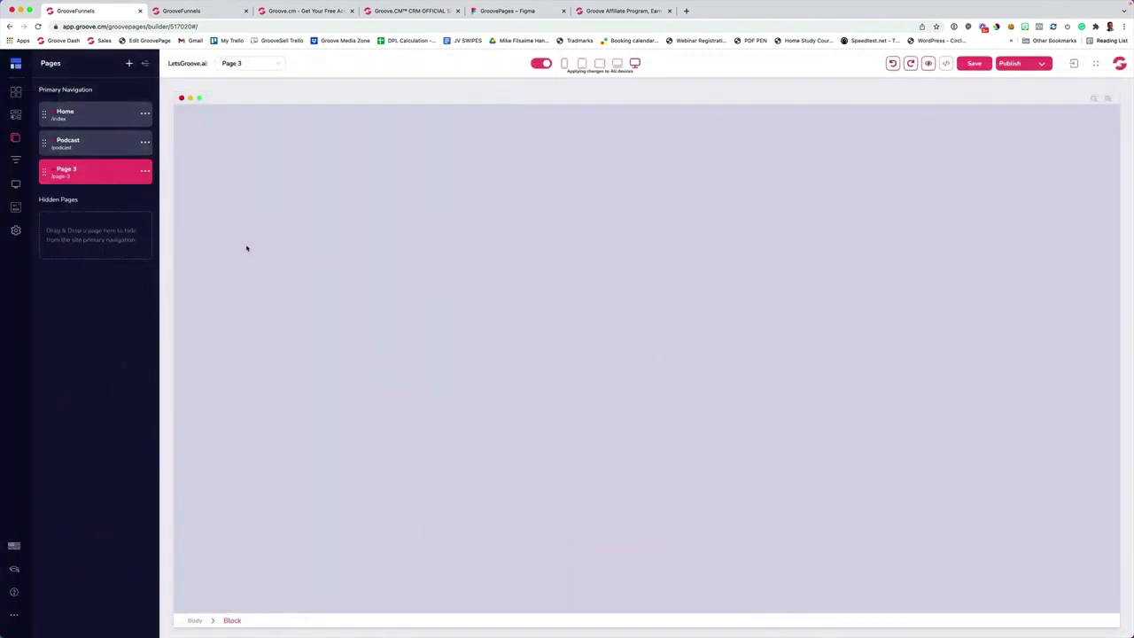
- Rename the window cleaning page in the primary navigation to About Us
left_click(145, 172)
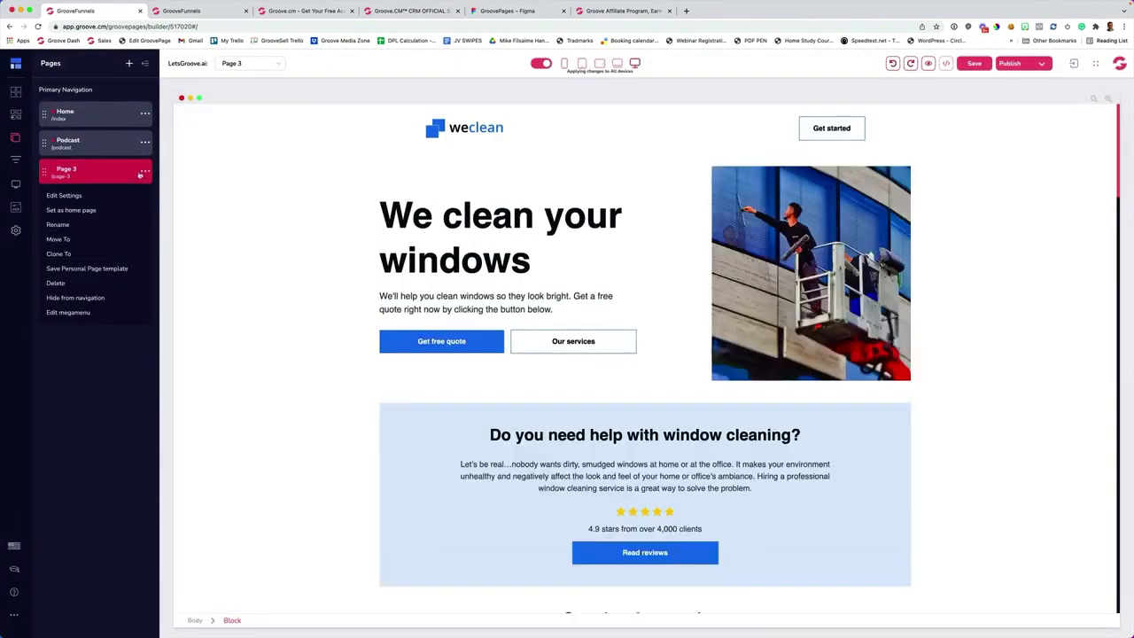
left_click(62, 226)
triple_click(81, 172)
type("A")
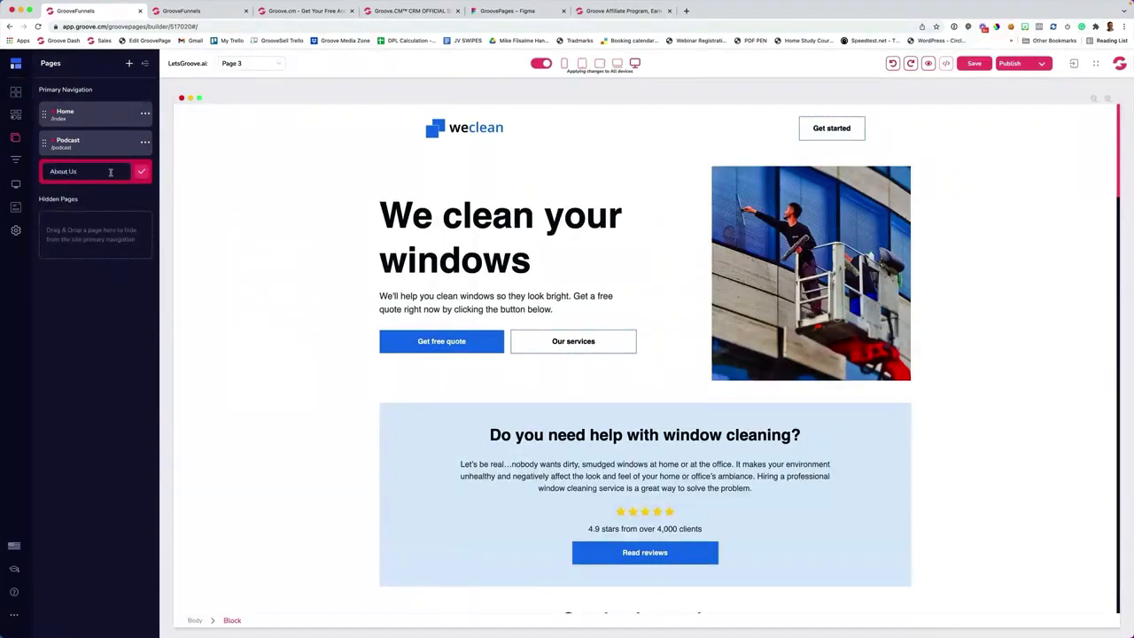
type("bout Us")
left_click(141, 171)
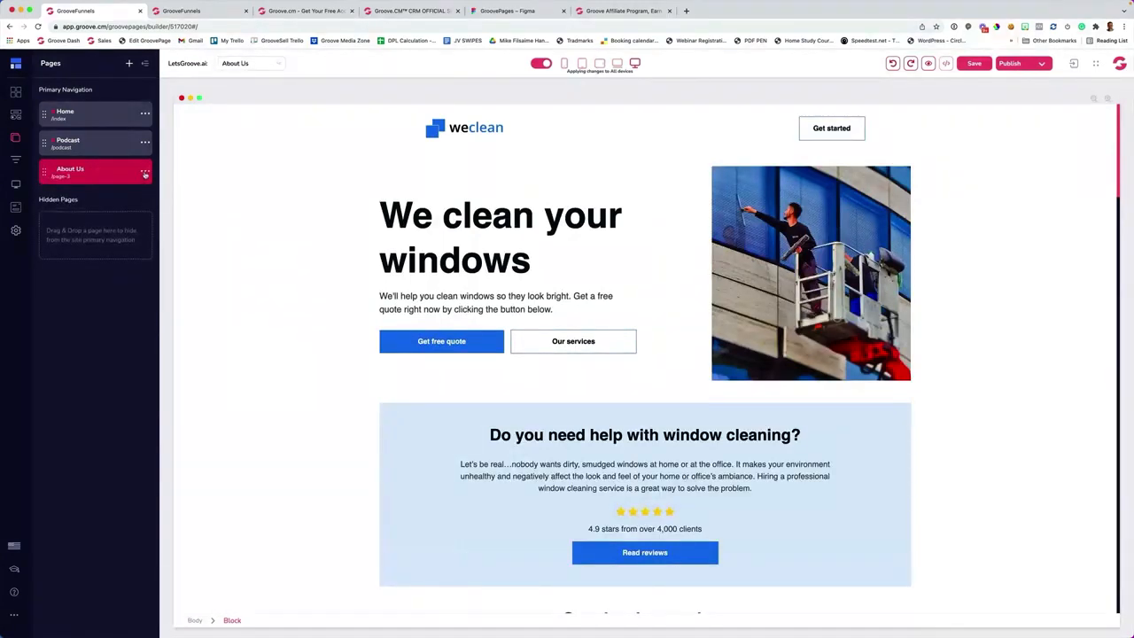
- Add a fourth page to the site from the Sales Page template
left_click(130, 65)
scroll(397, 295, "down", 5)
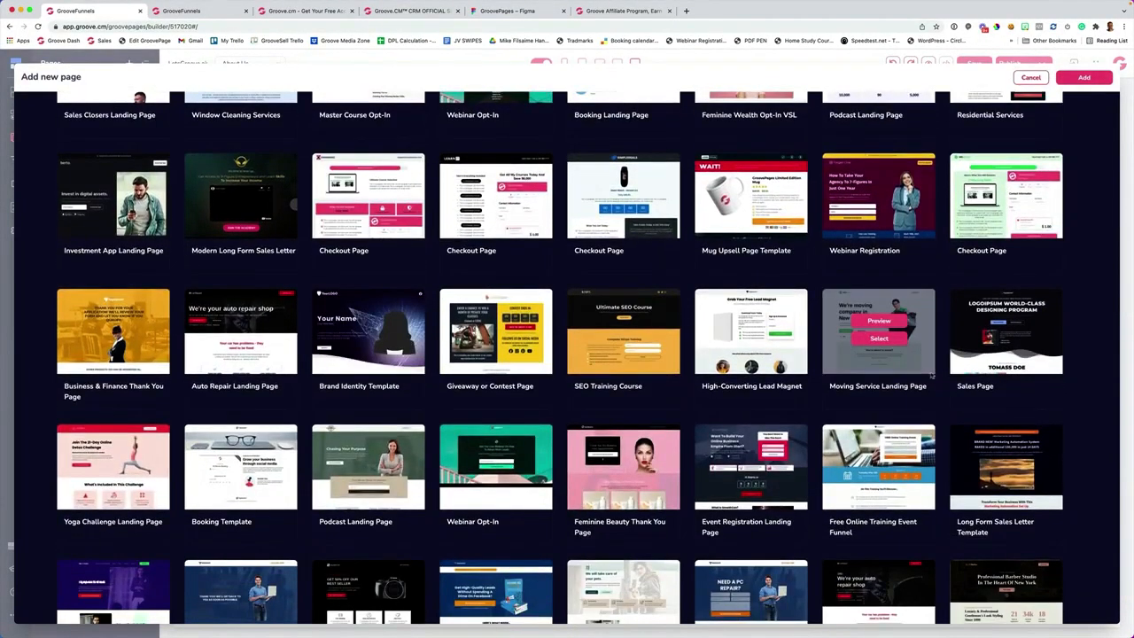
left_click(1007, 338)
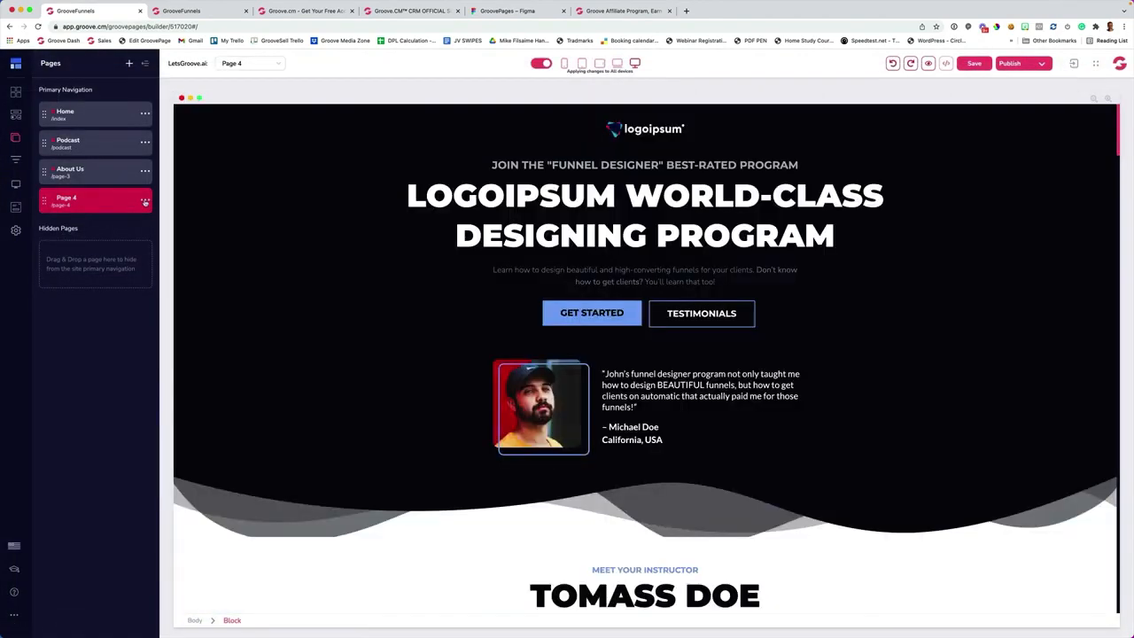
- Rename the fourth page in the primary navigation to Contact
left_click(145, 201)
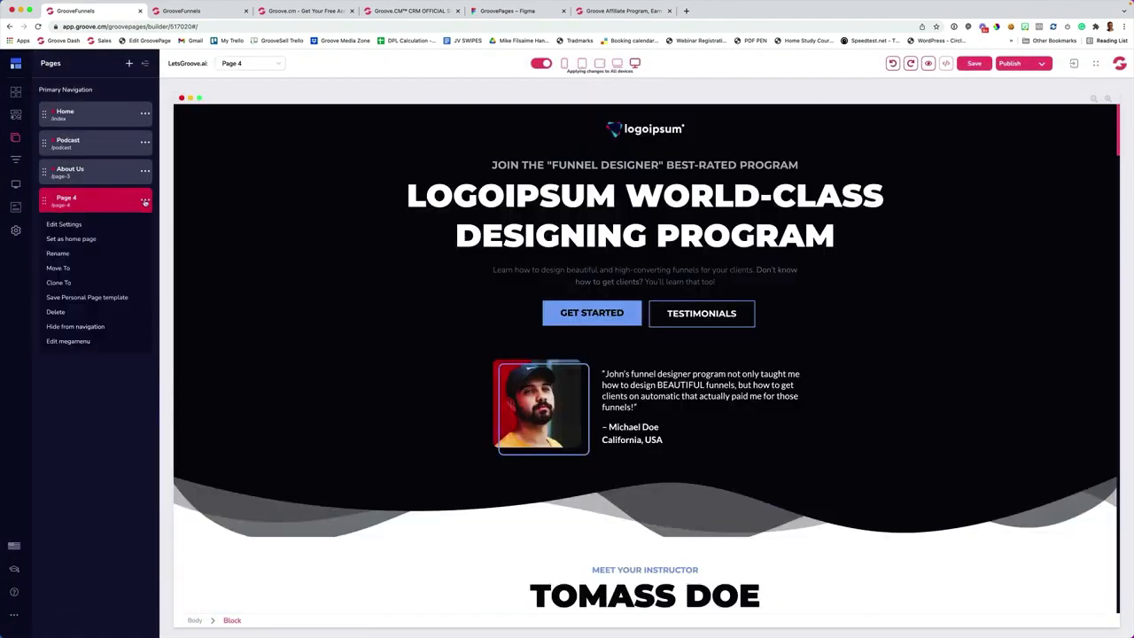
left_click(58, 253)
key("ctrl+a")
type("Cor")
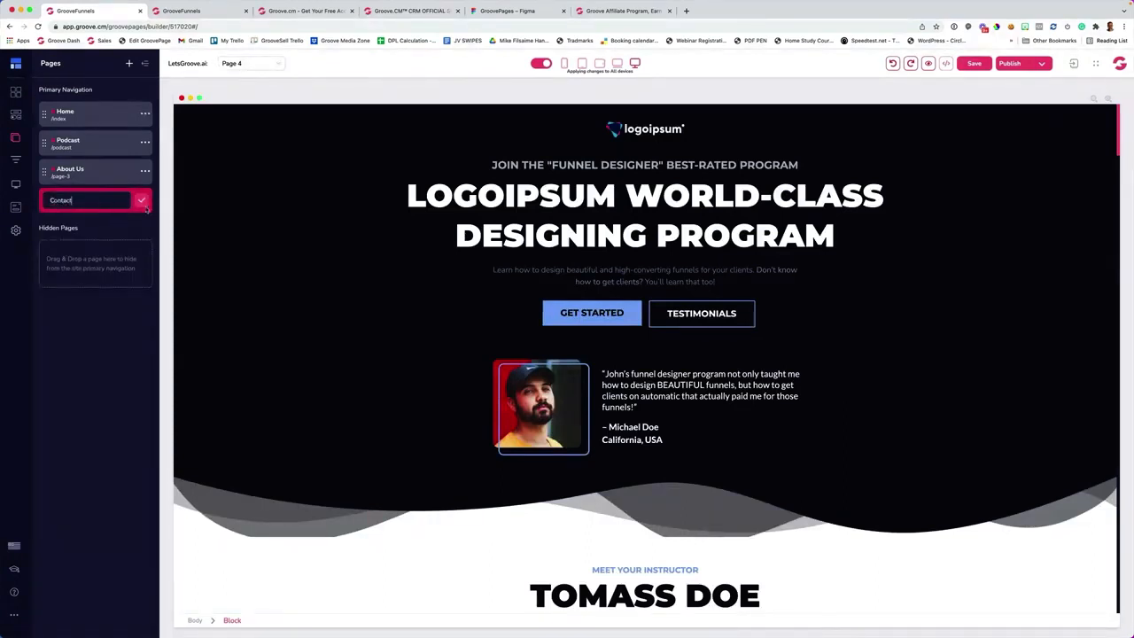
left_click(143, 203)
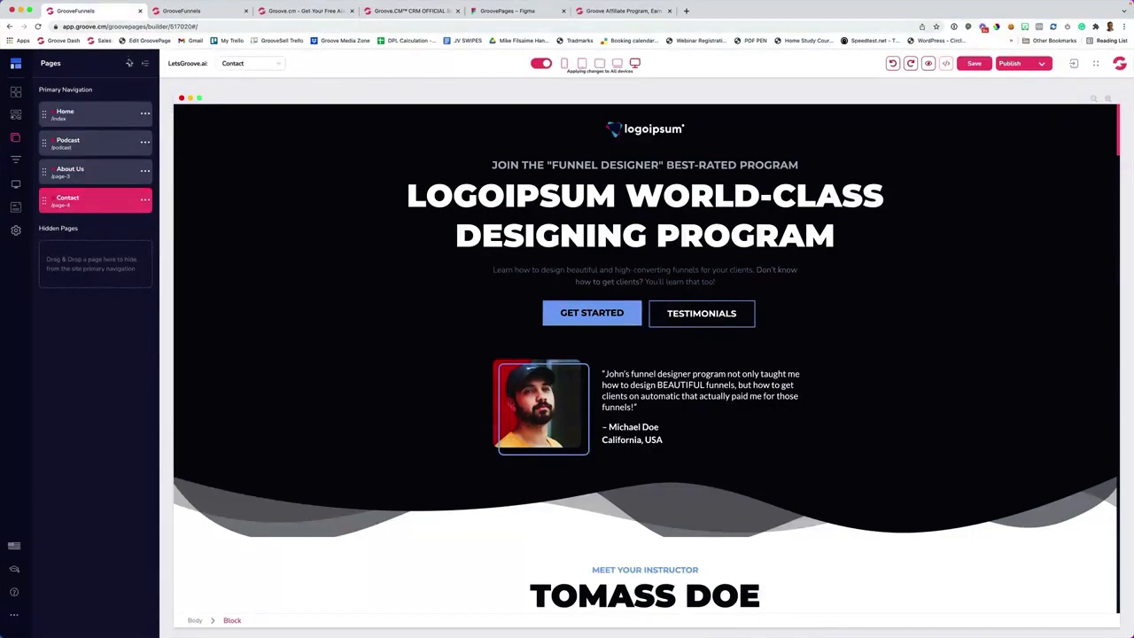
- Browse the single-page templates by category and add a fifth page from the e-book landing page template
left_click(130, 63)
mouse_move(332, 217)
scroll(331, 216, "down", 1)
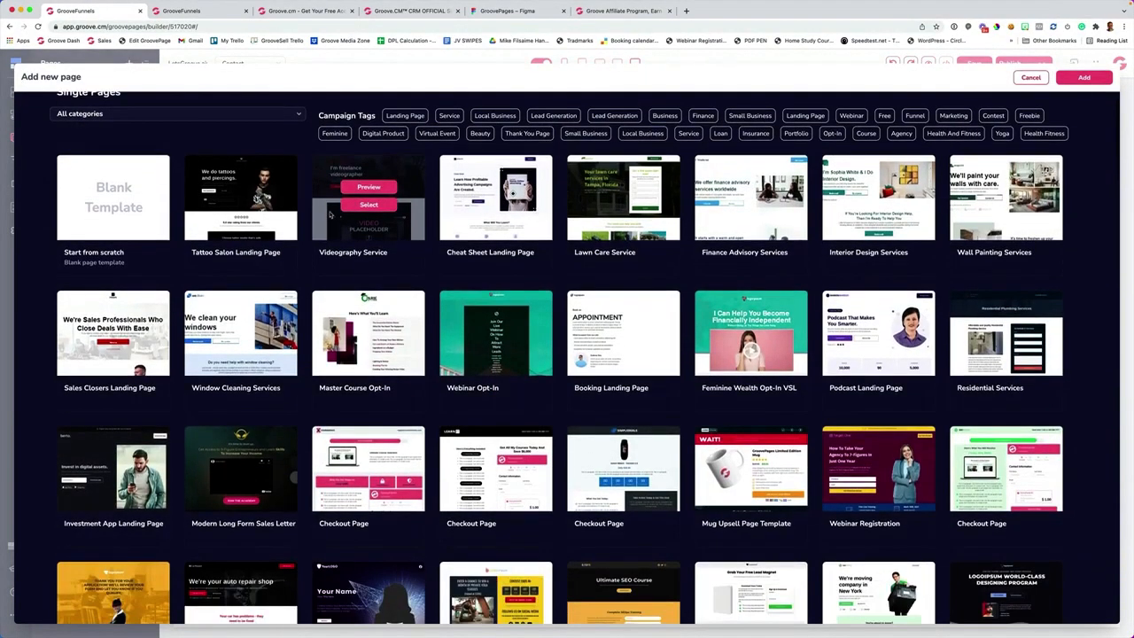
scroll(330, 214, "down", 3)
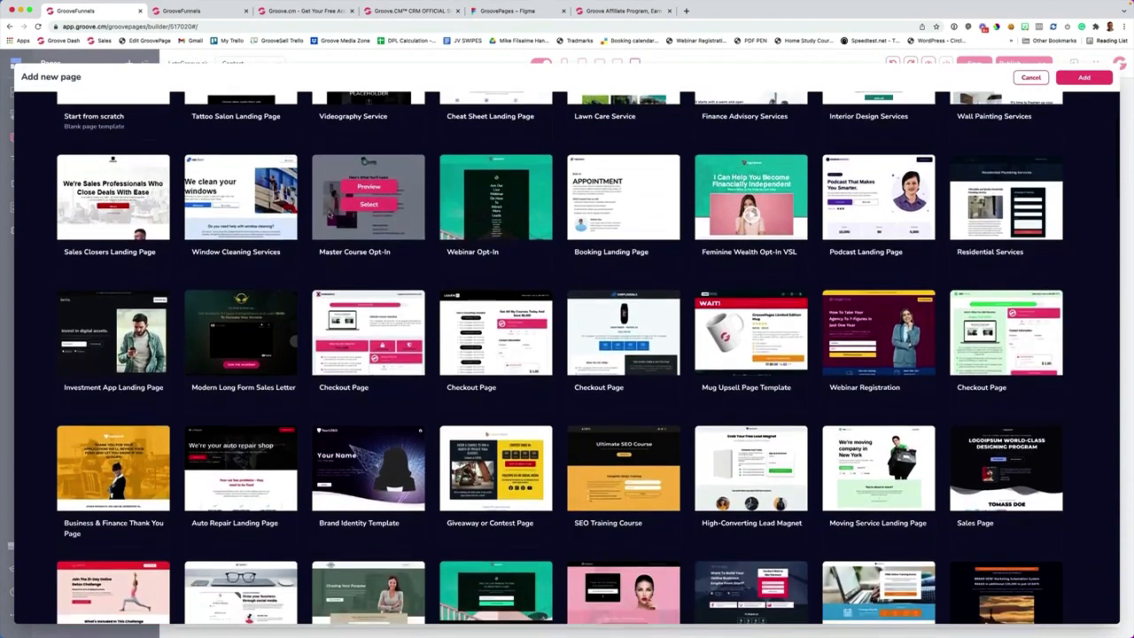
scroll(329, 214, "up", 5)
left_click(177, 157)
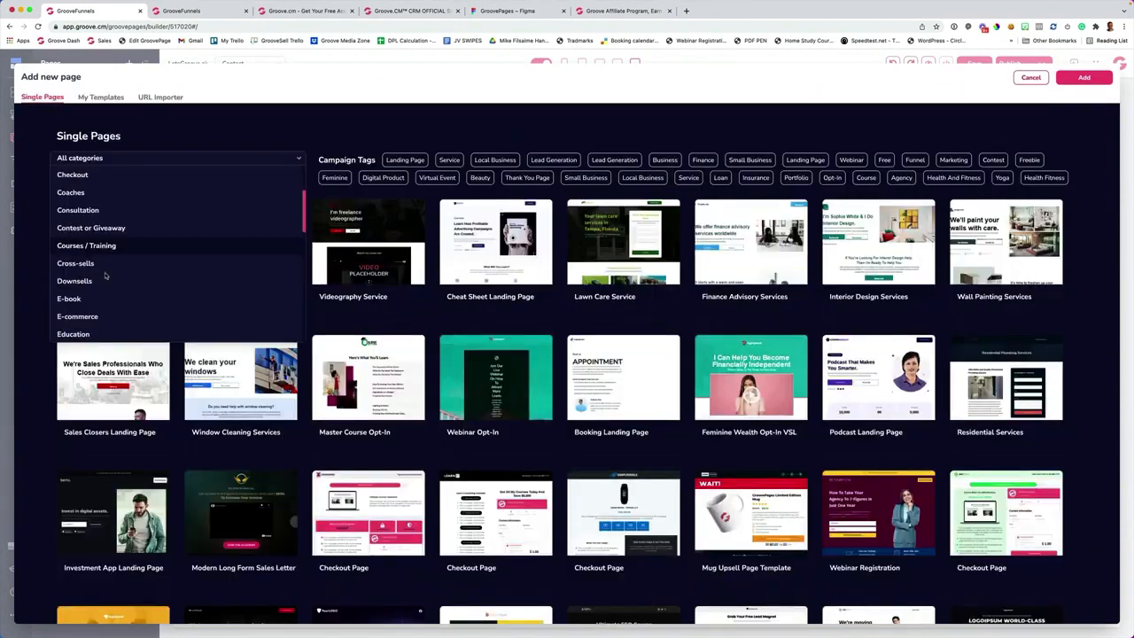
left_click(121, 286)
mouse_move(235, 250)
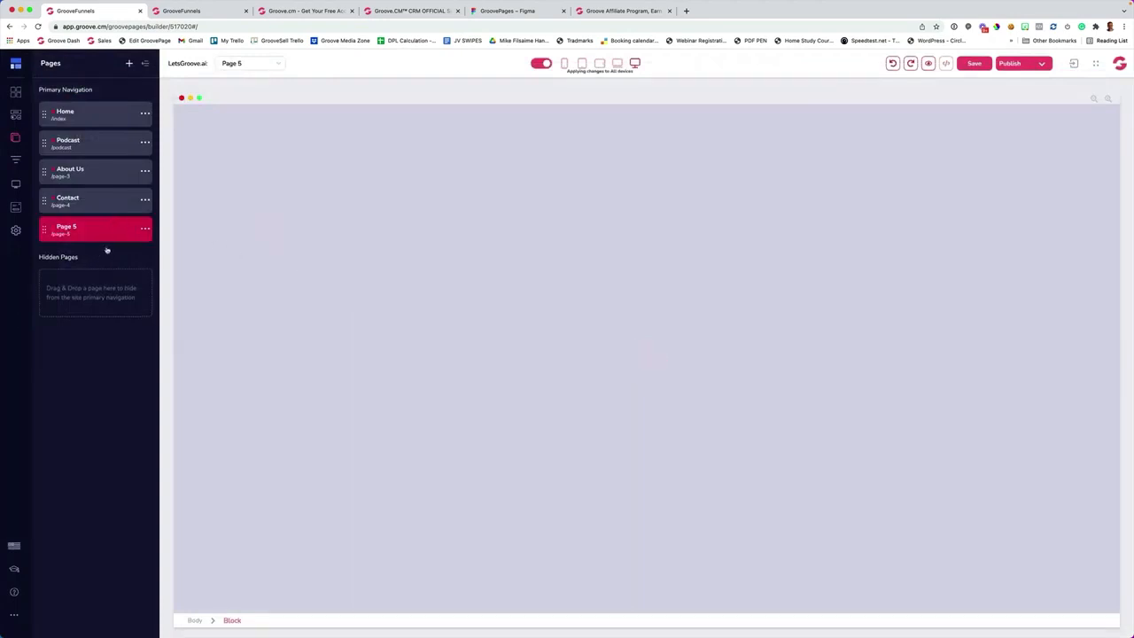
- Rename the fifth page in the primary navigation to Free Report
left_click(141, 232)
left_click(60, 282)
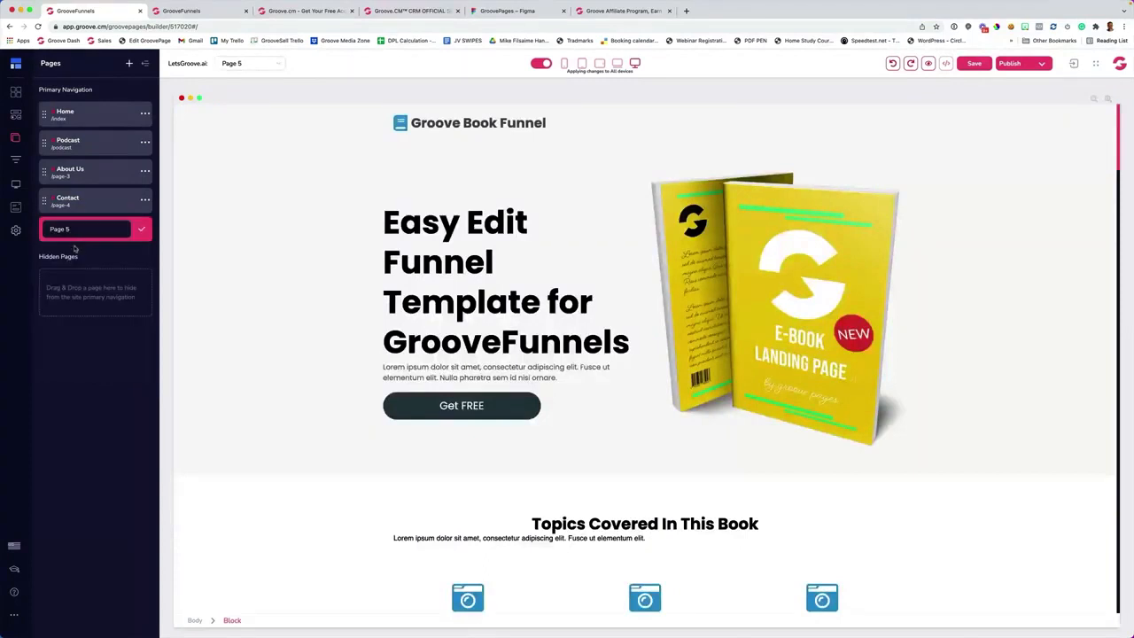
type("Fi")
left_click(141, 229)
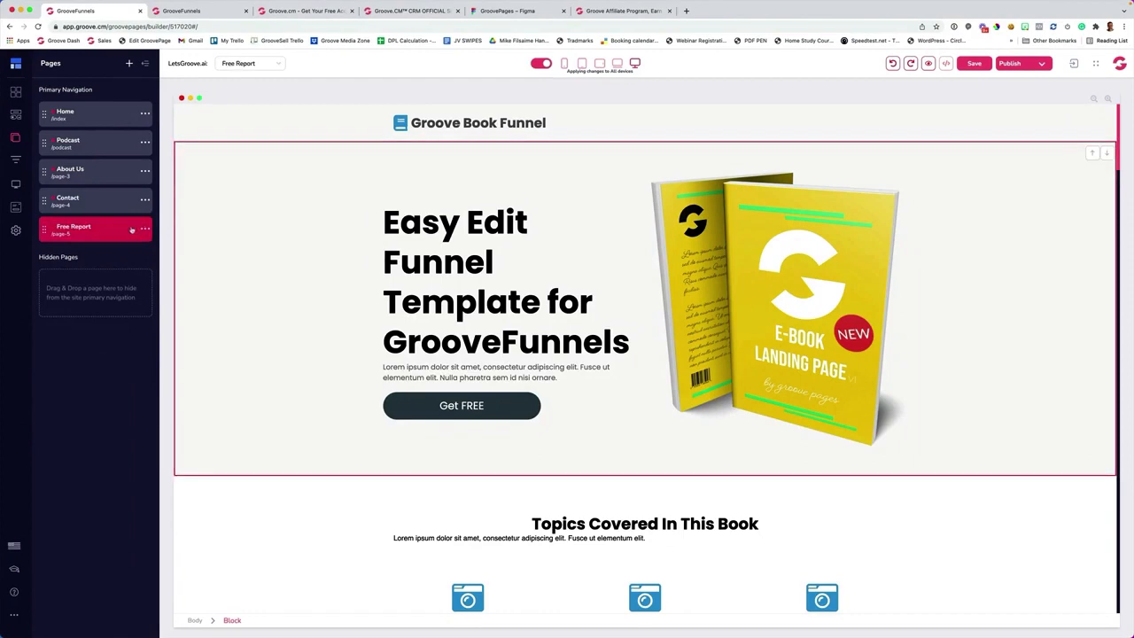
- Add a sixth page from the High Ticket Sales Thank You Page template in the Thank You Pages category
left_click(128, 63)
left_click(126, 159)
scroll(127, 293, "down", 8)
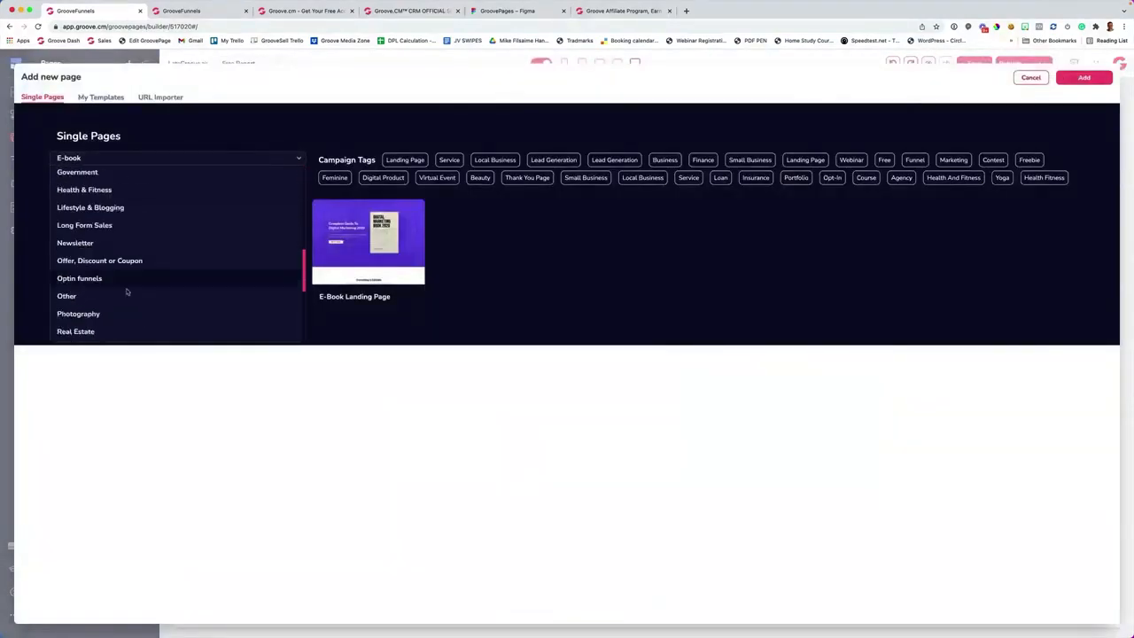
left_click(102, 312)
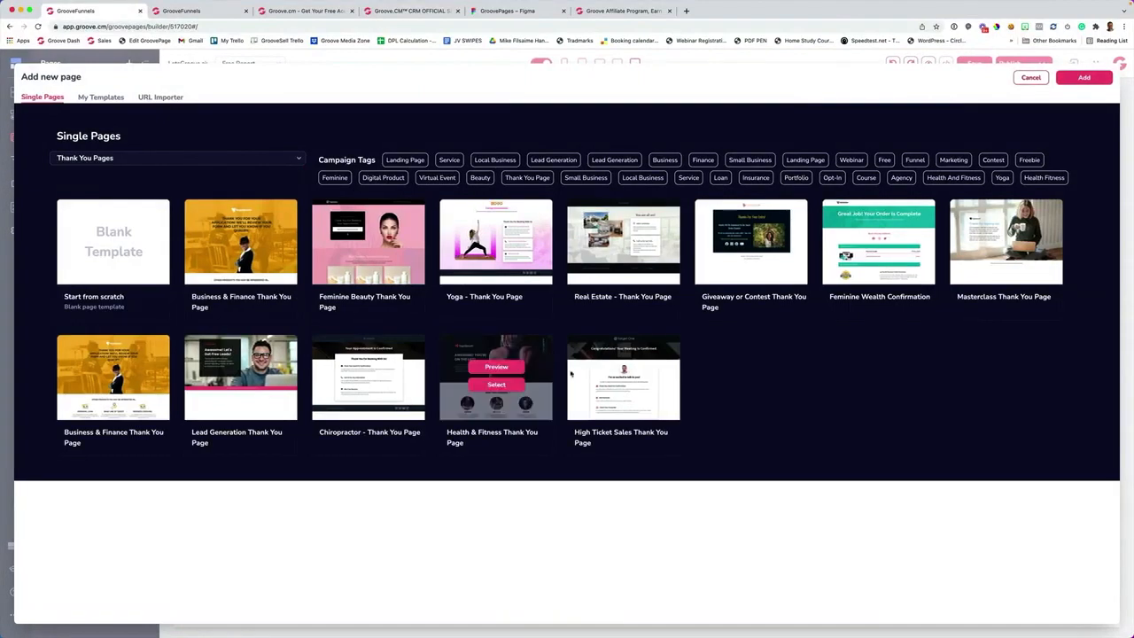
left_click(623, 387)
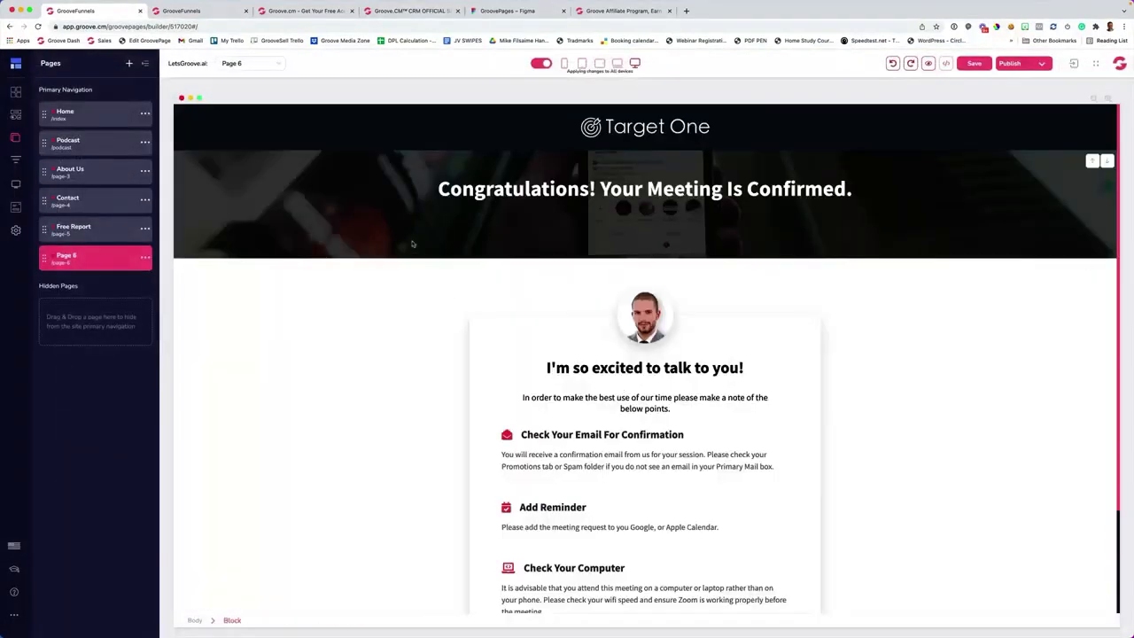
- Rename the sixth page in the primary navigation to Thank You
left_click(144, 257)
left_click(58, 311)
triple_click(85, 257)
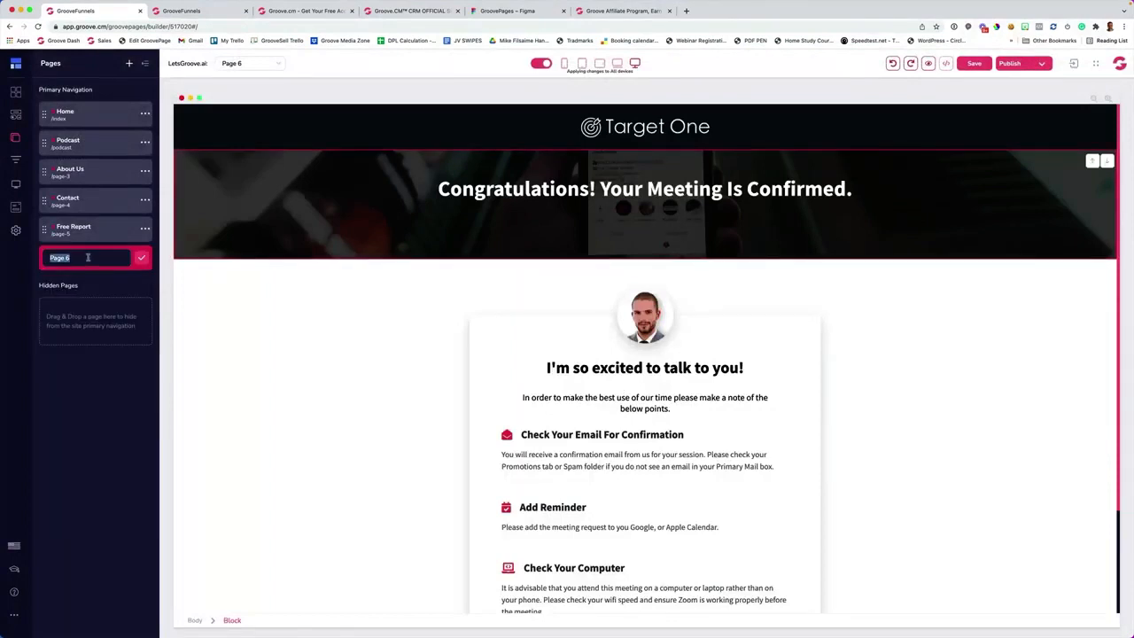
type("Thank You")
left_click(141, 257)
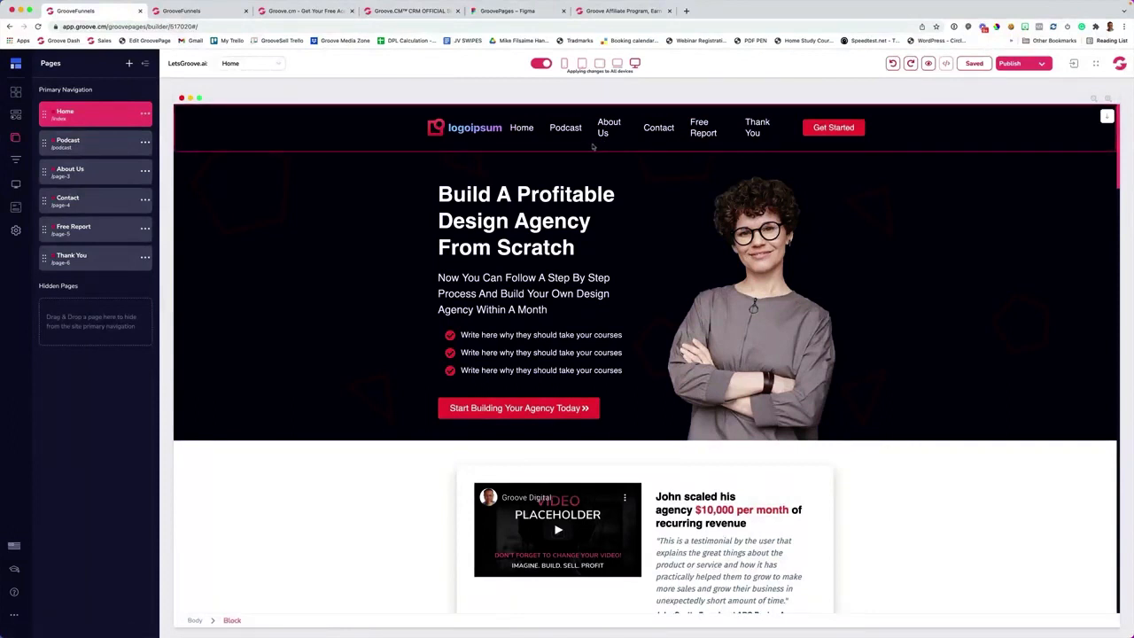
- Exclude the Home page from the header navigation menu and update the menu
left_click(517, 131)
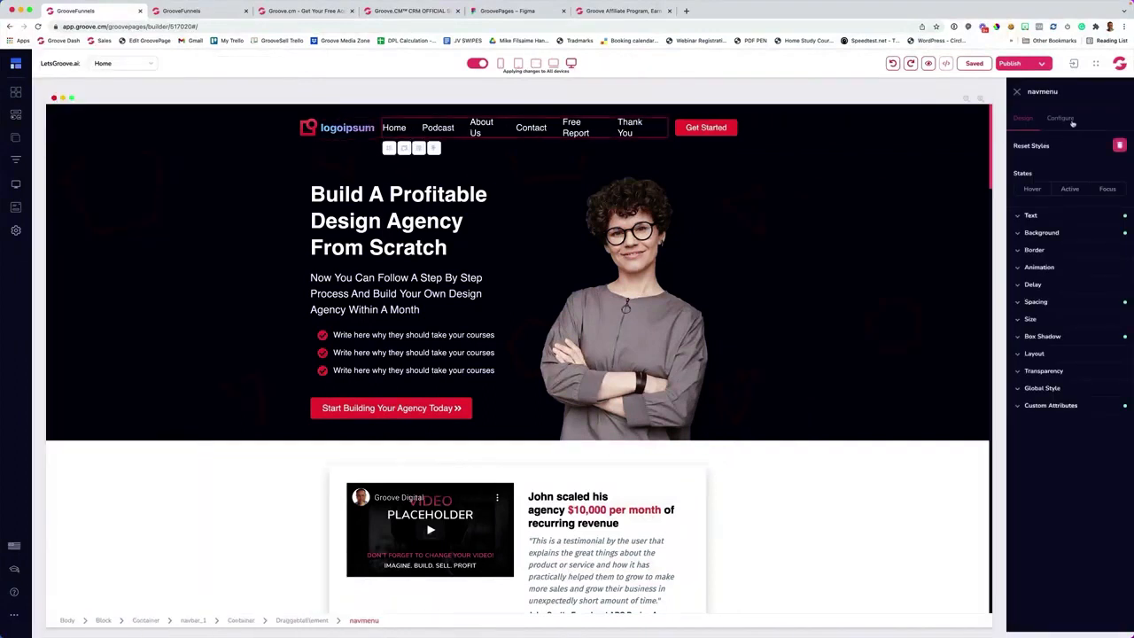
left_click(1068, 121)
left_click(1048, 160)
left_click(1030, 179)
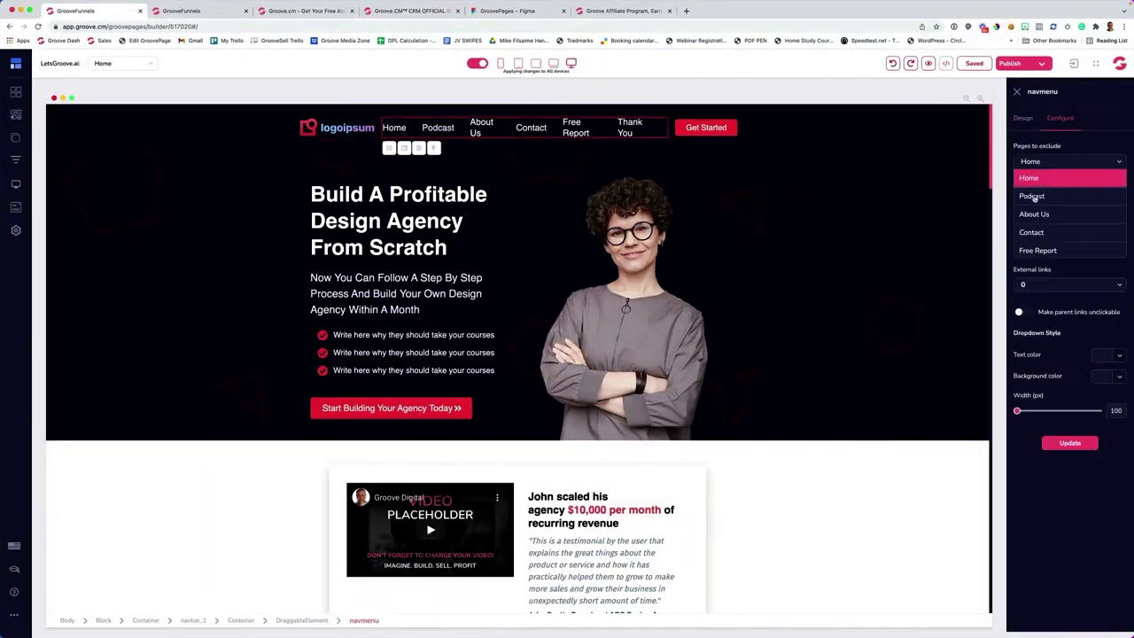
left_click(1068, 446)
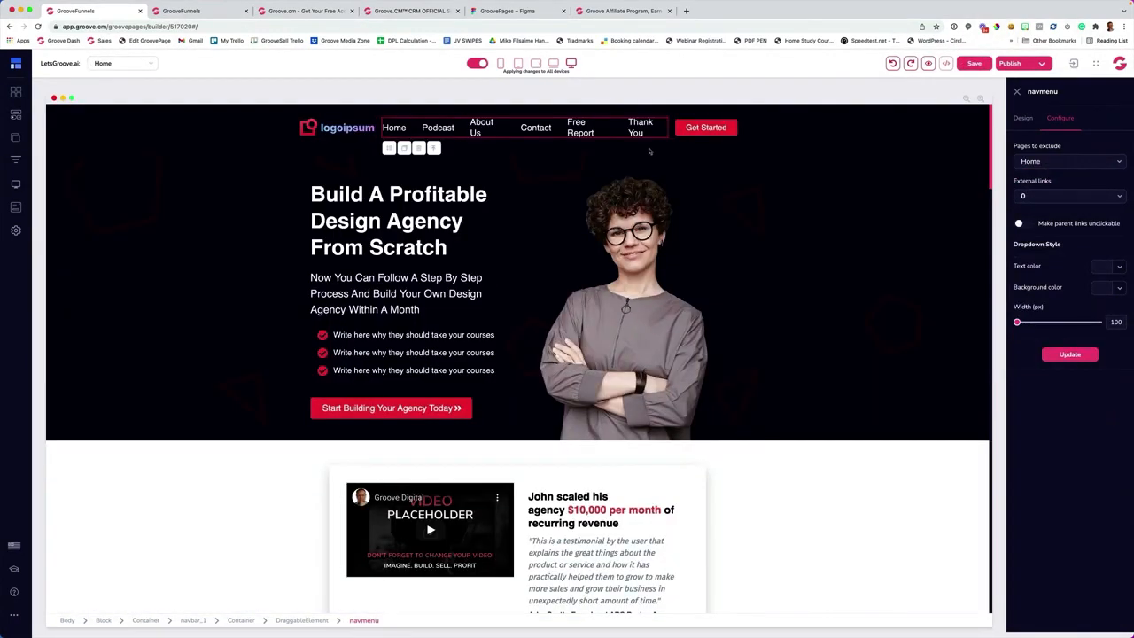
left_click(1019, 122)
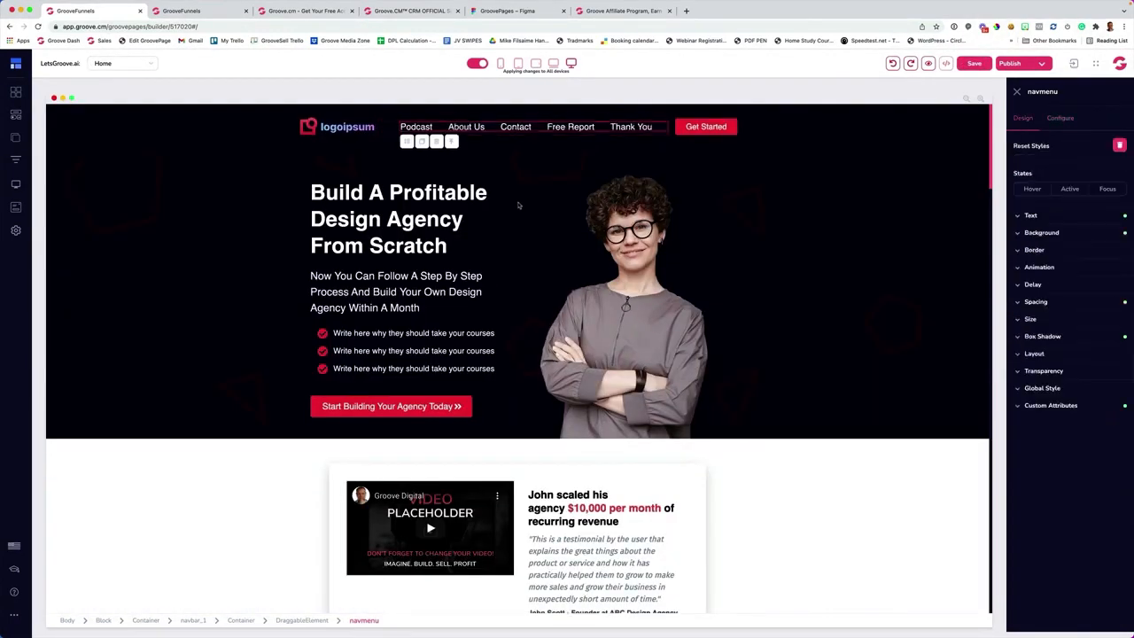
left_click(466, 186)
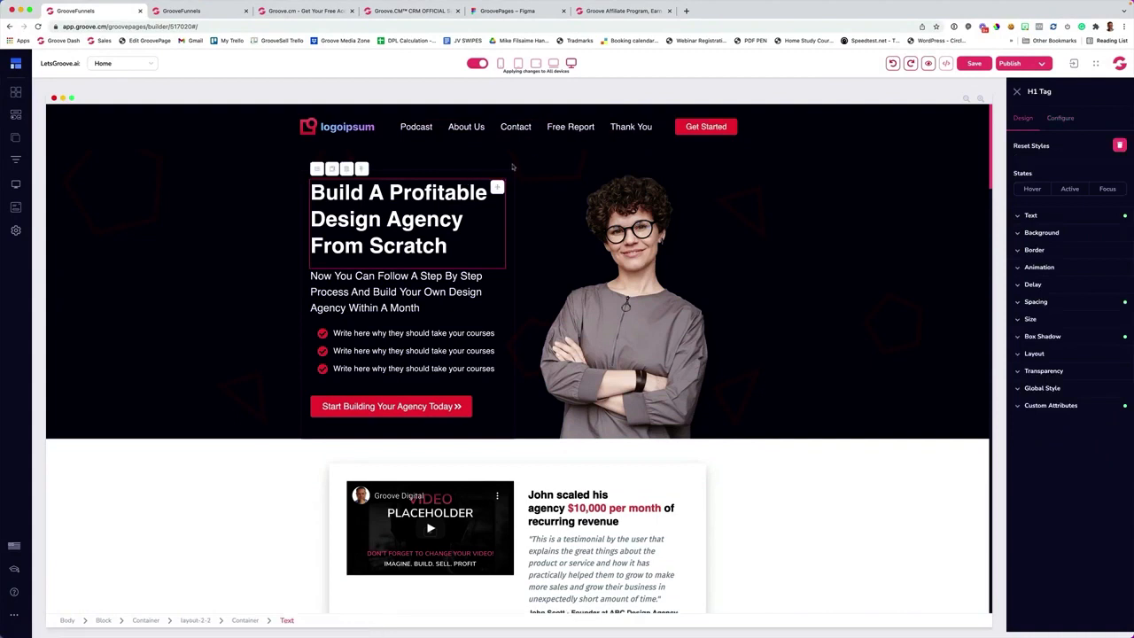
left_click(537, 148)
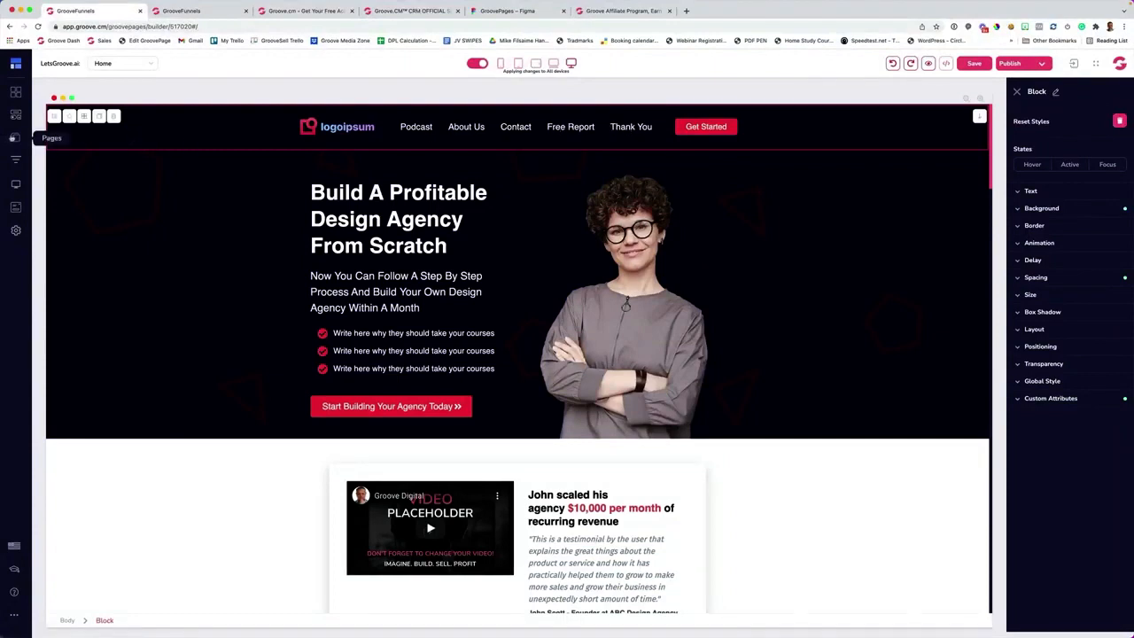
- Move the Free Report and Thank You pages to the hidden pages and nest Contact under About Us
left_click(15, 137)
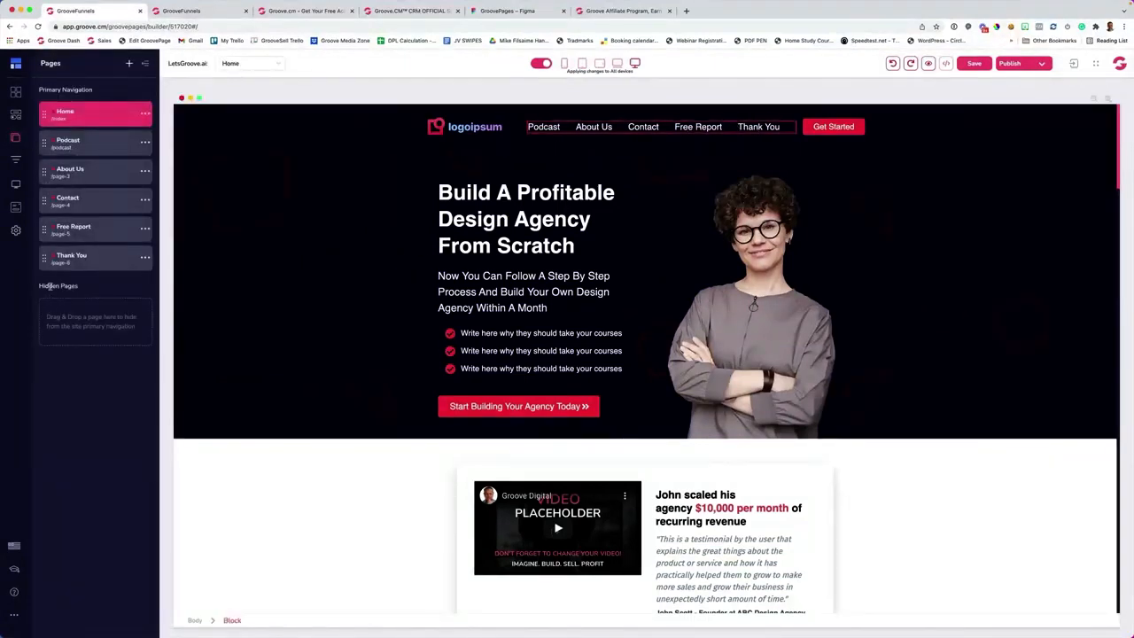
left_click_drag(89, 228, 40, 336)
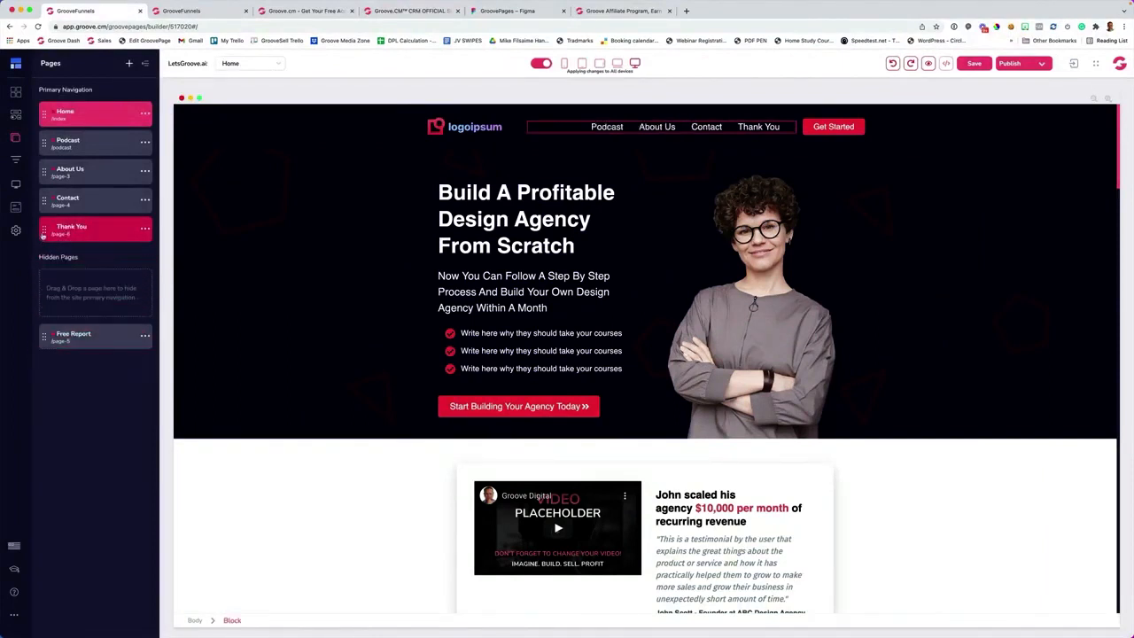
left_click_drag(44, 232, 64, 301)
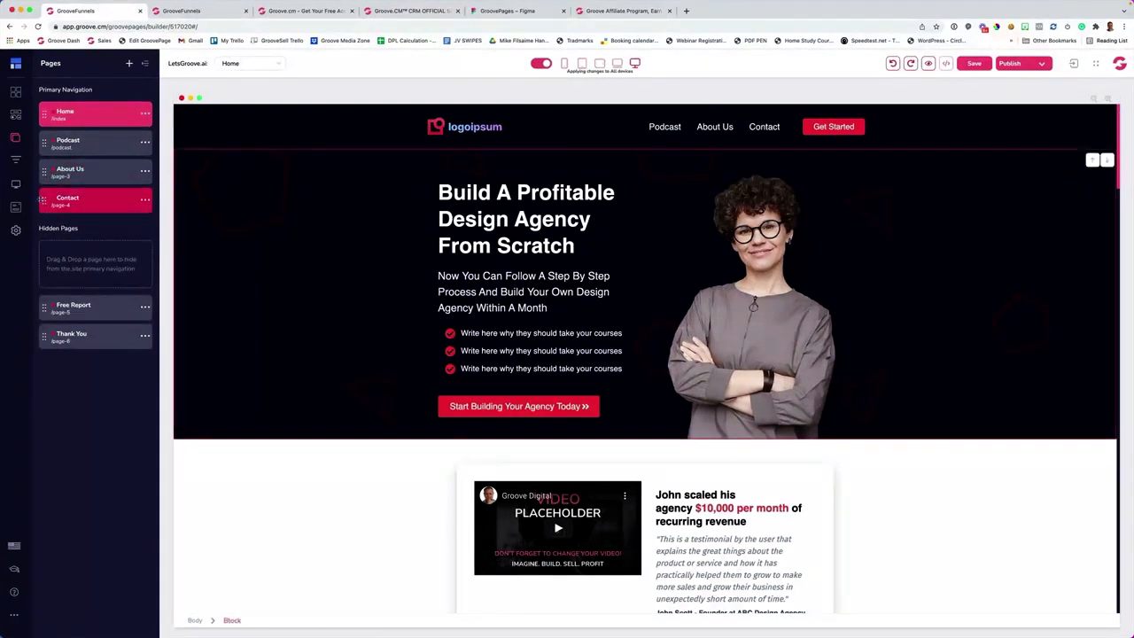
mouse_move(89, 199)
left_mouse_down()
mouse_move(95, 168)
mouse_move(100, 187)
left_mouse_up()
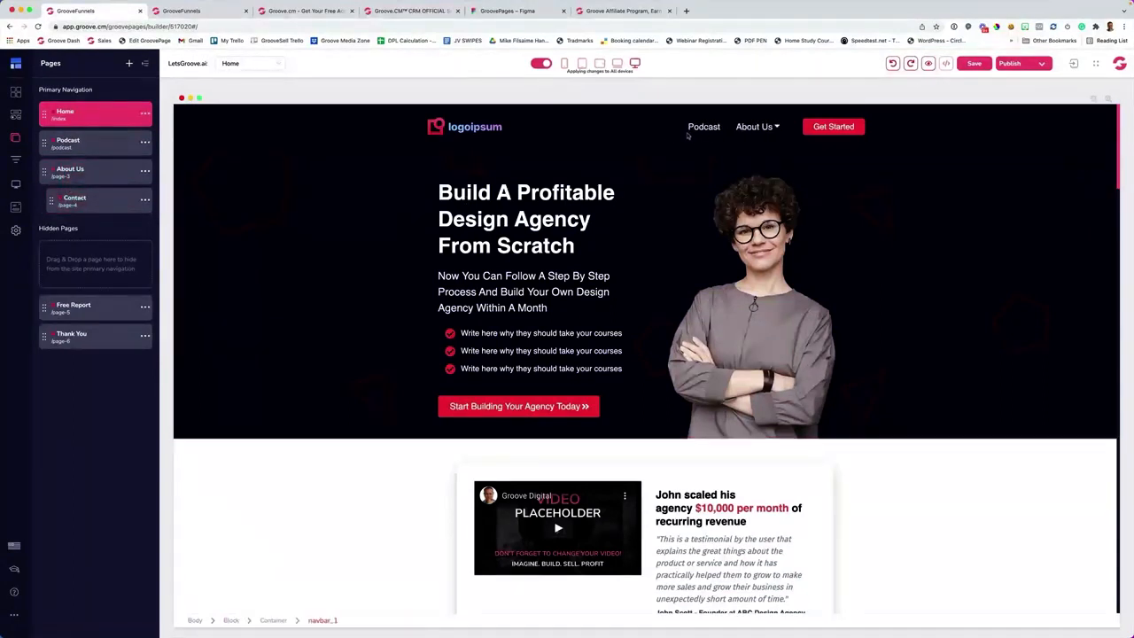
mouse_move(777, 130)
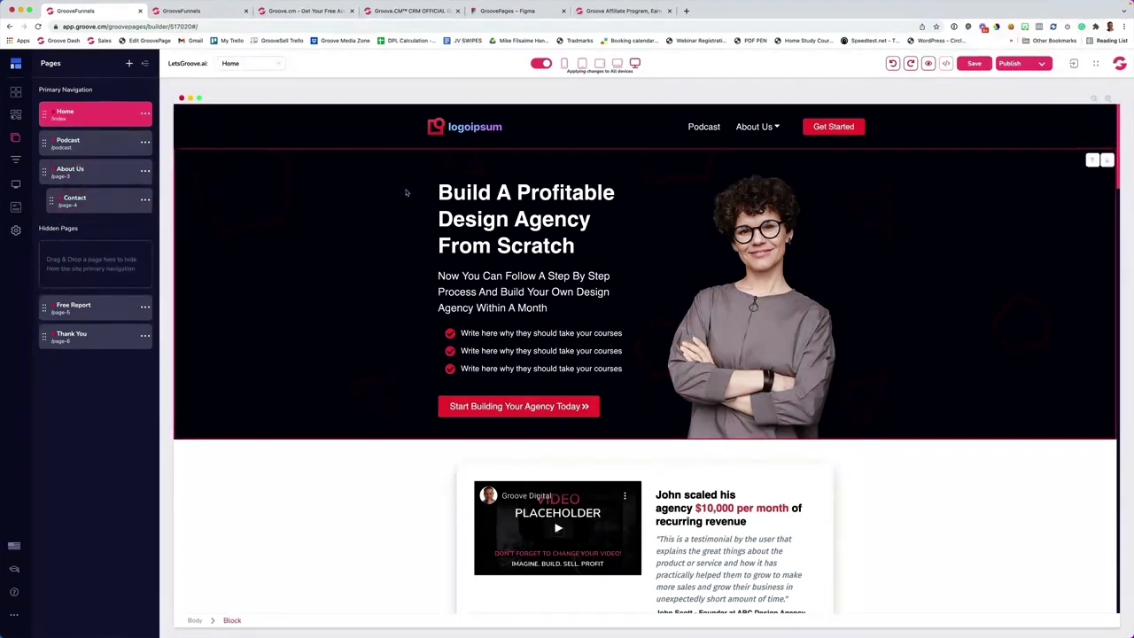
- Give the header navigation menu 2 external links and label the first one Members, attached to none
left_click(706, 128)
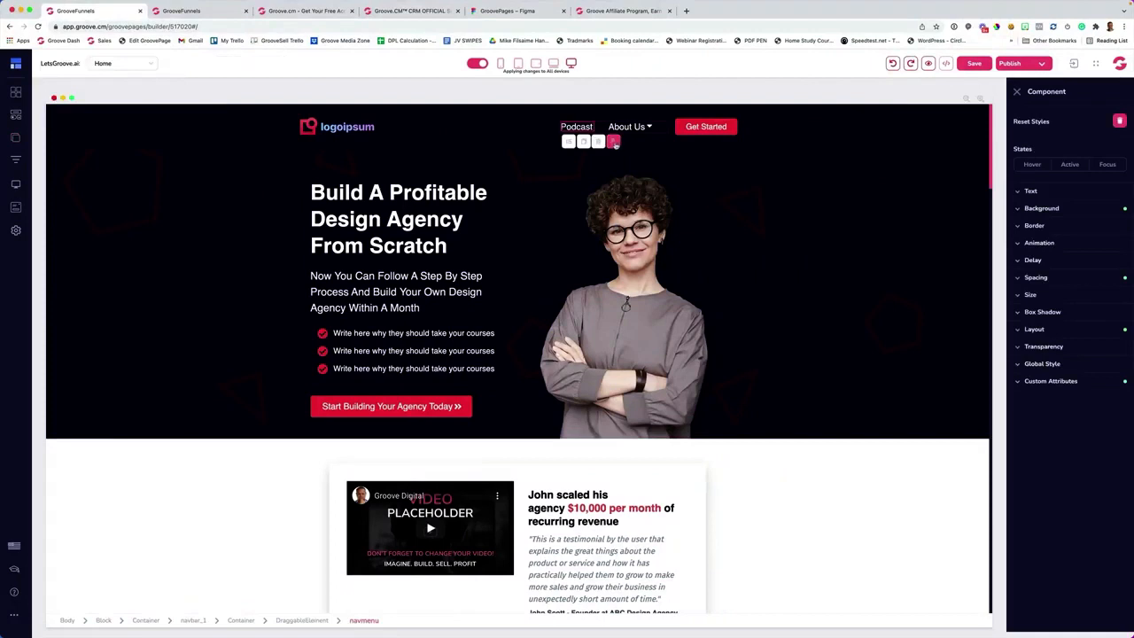
left_click(615, 144)
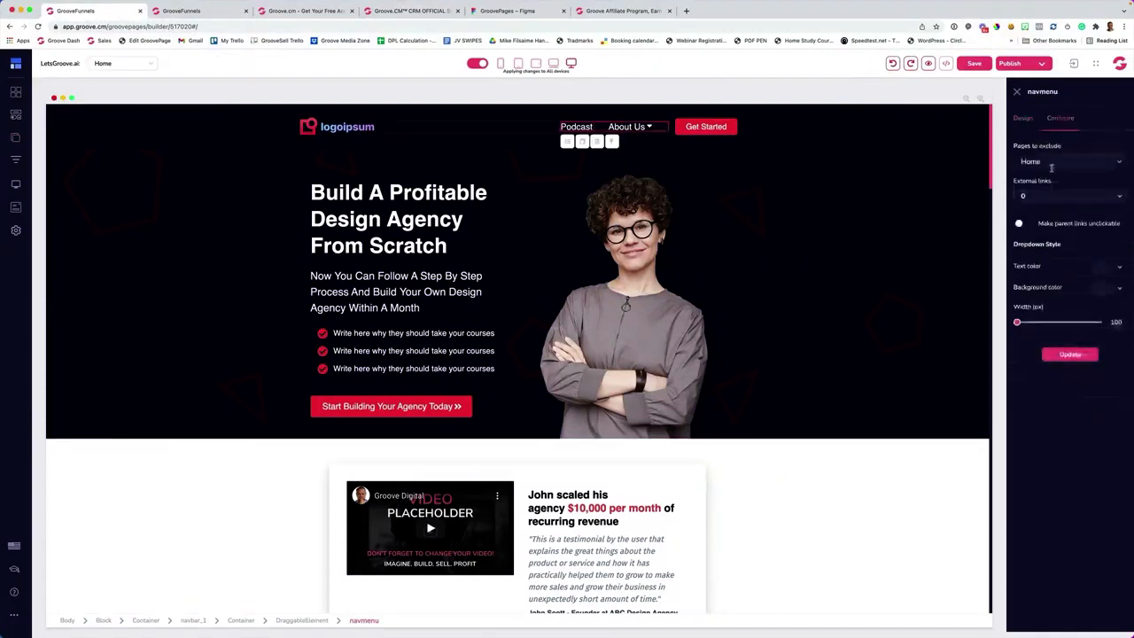
left_click(1068, 196)
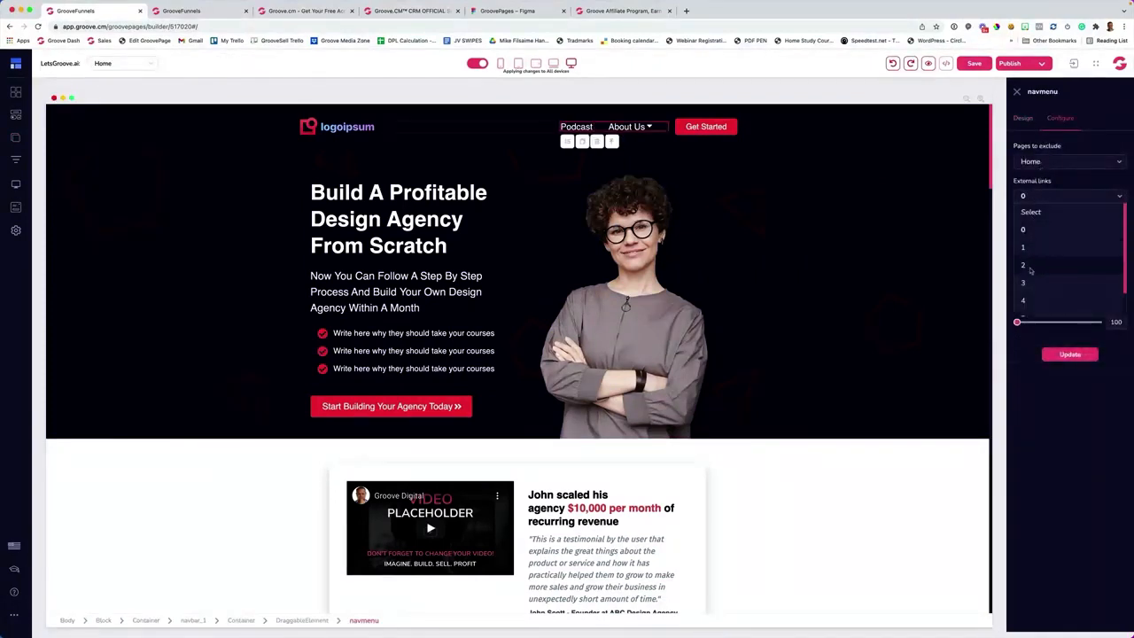
left_click(1028, 265)
double_click(1047, 235)
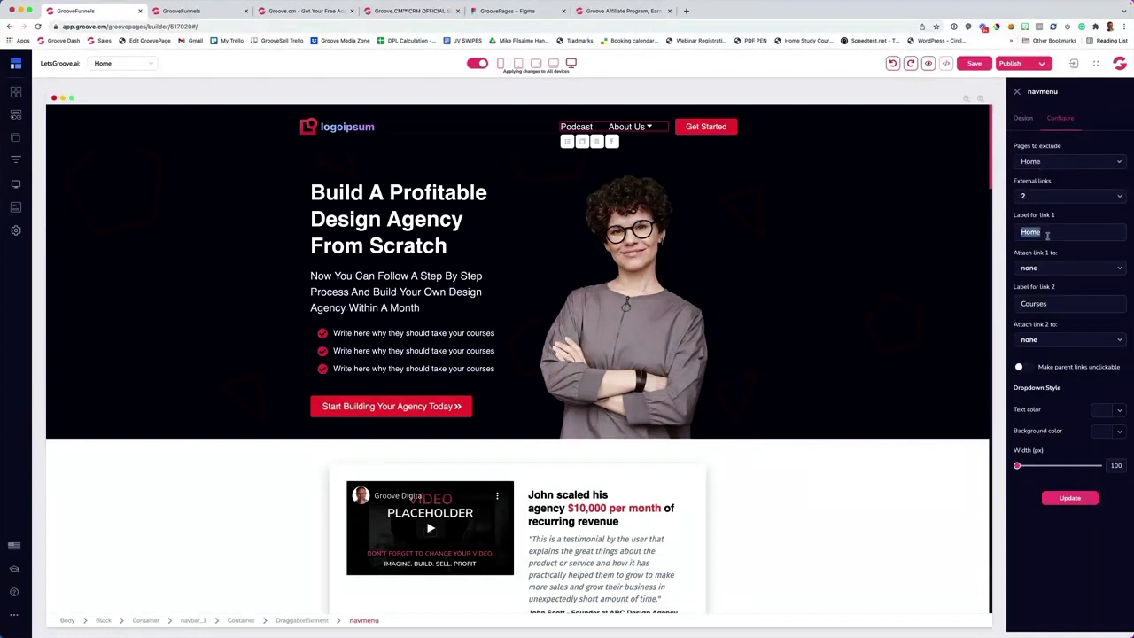
type("Members")
left_click(1036, 268)
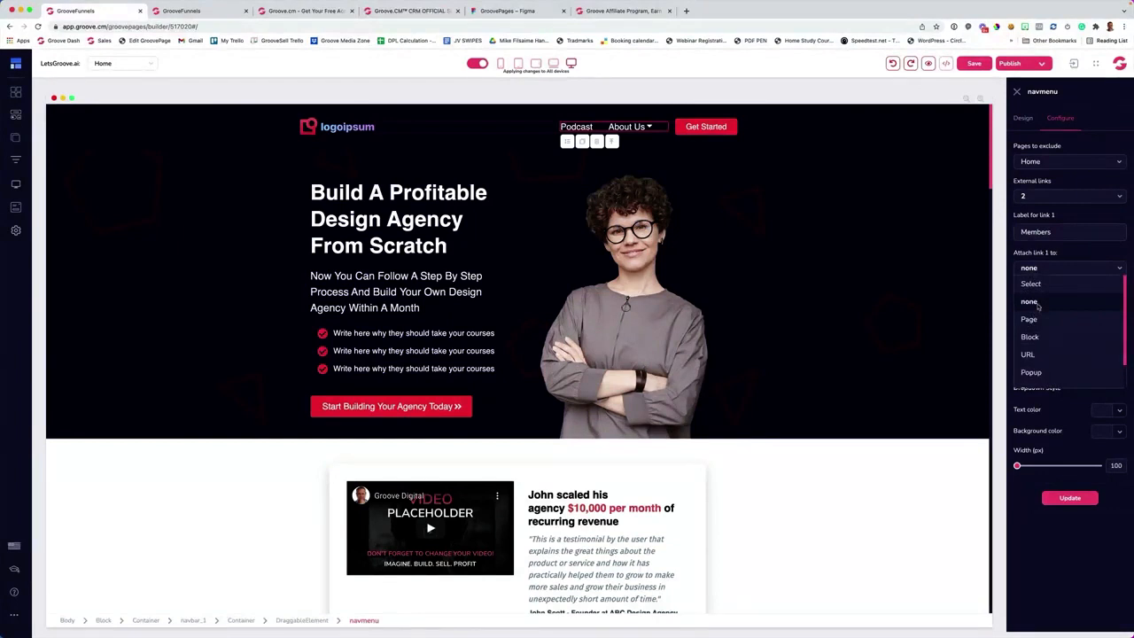
left_click(1038, 304)
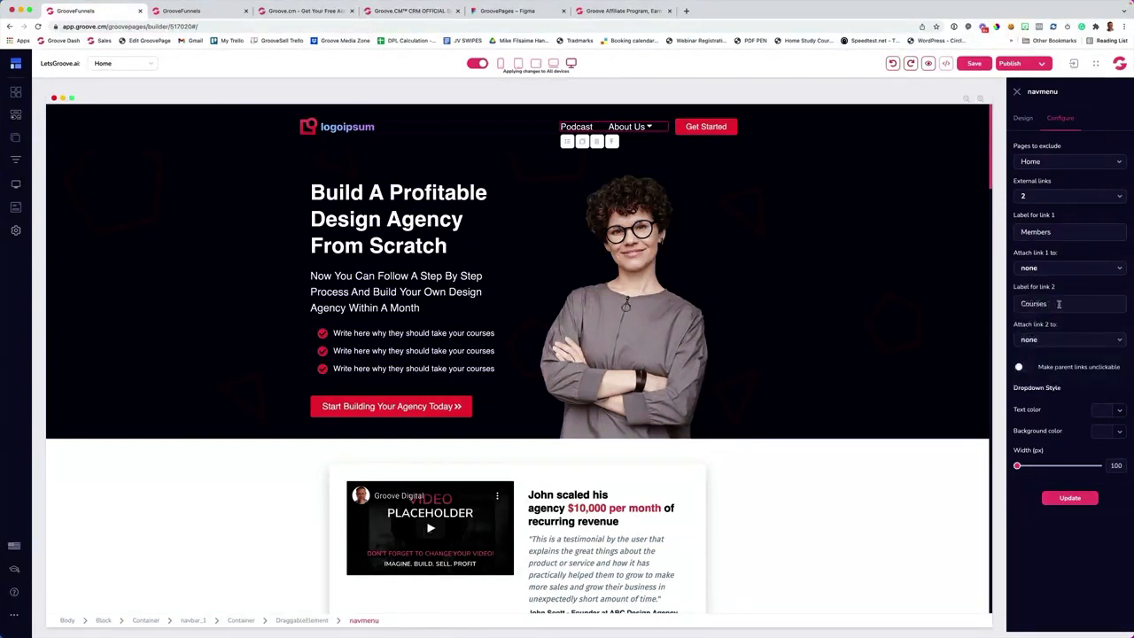
- Label the menu's second external link Support and set it to attach to a page
left_click_drag(1056, 304, 959, 299)
type("Support")
left_click(1033, 339)
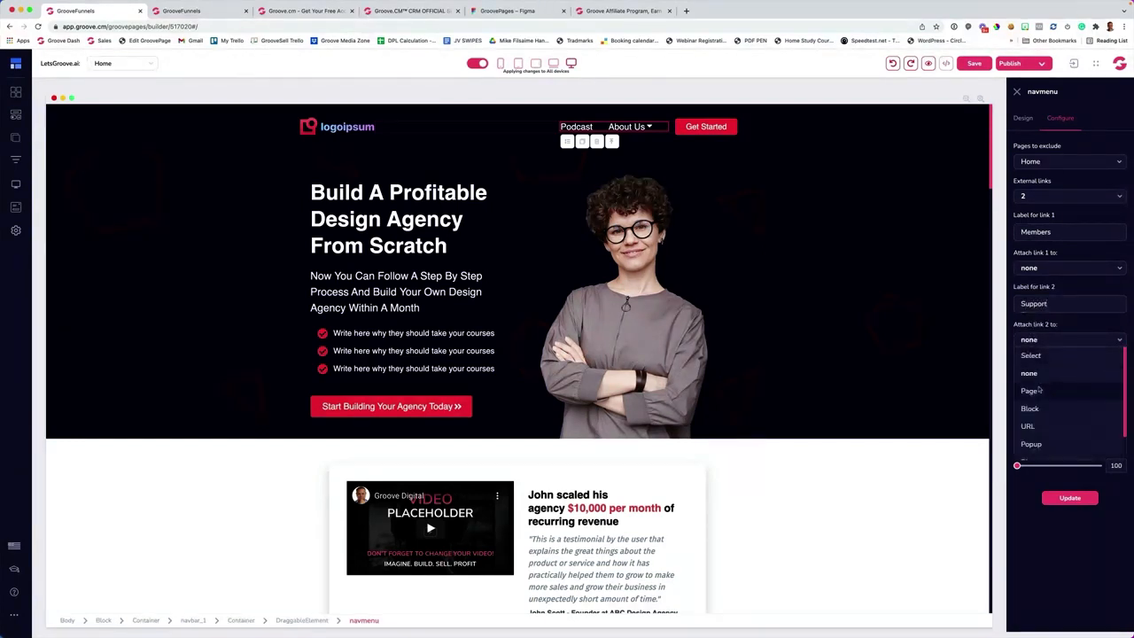
scroll(1037, 396, "down", 2)
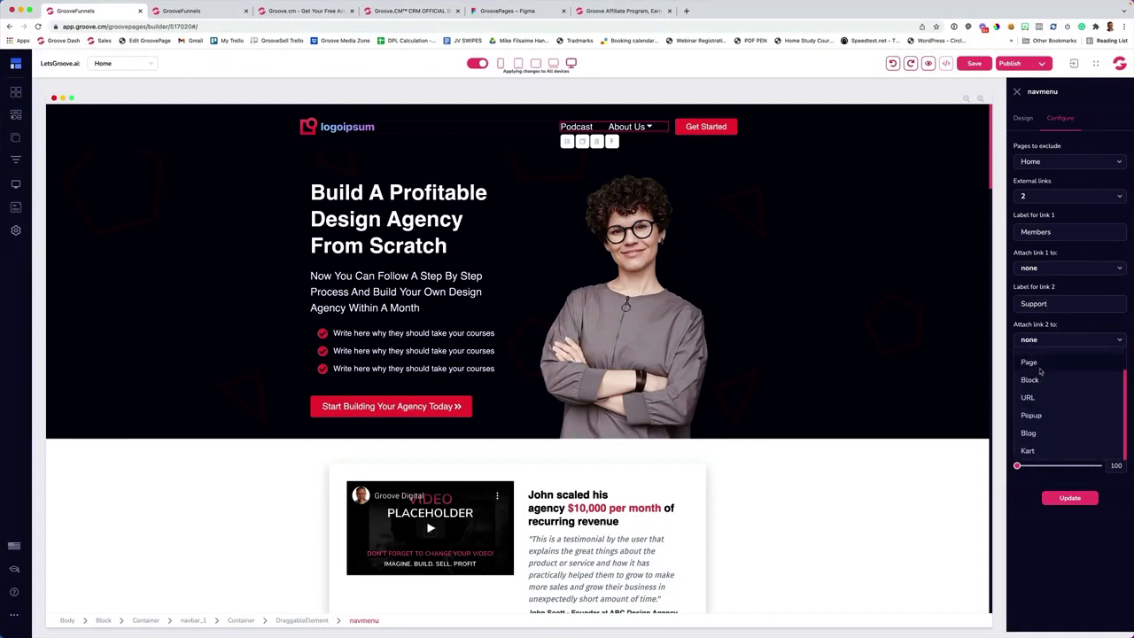
left_click(1038, 364)
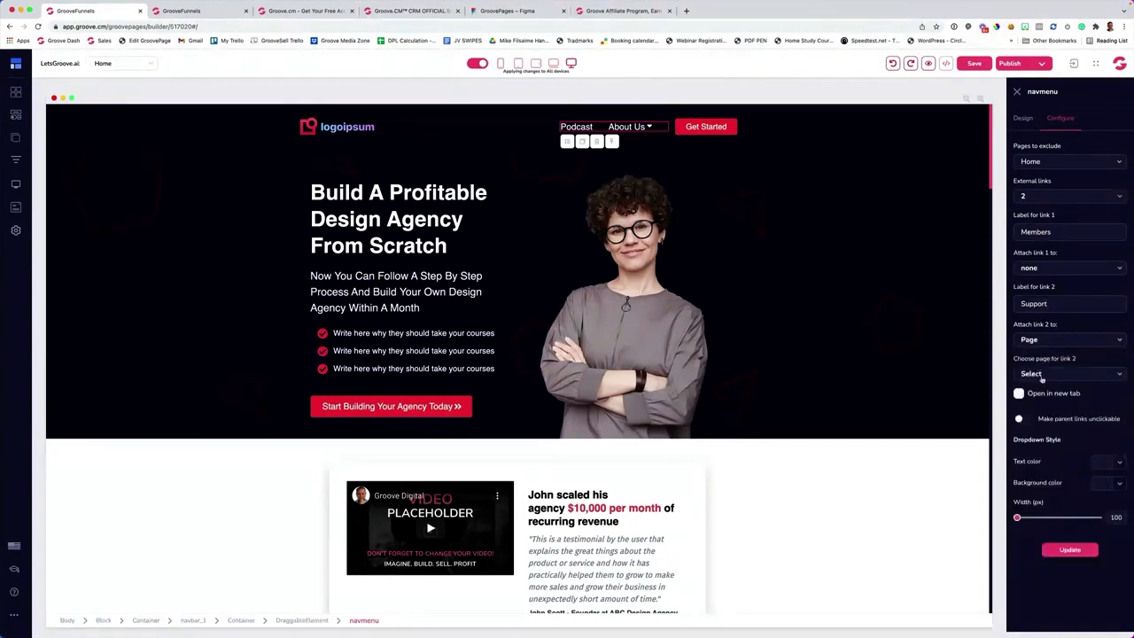
left_click(1044, 376)
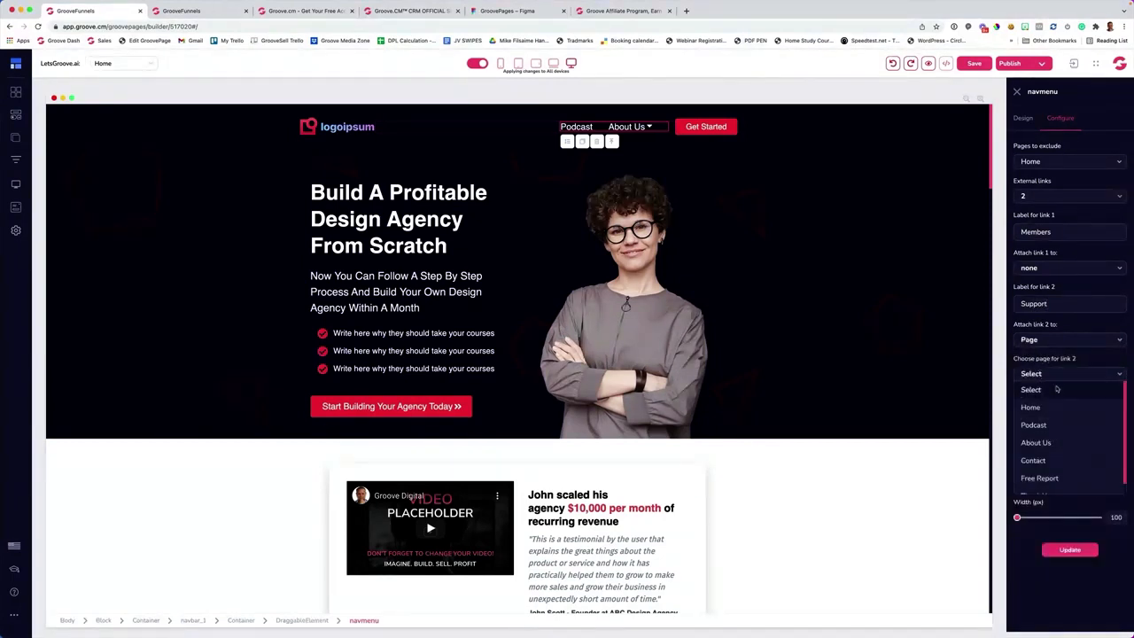
left_click(1035, 341)
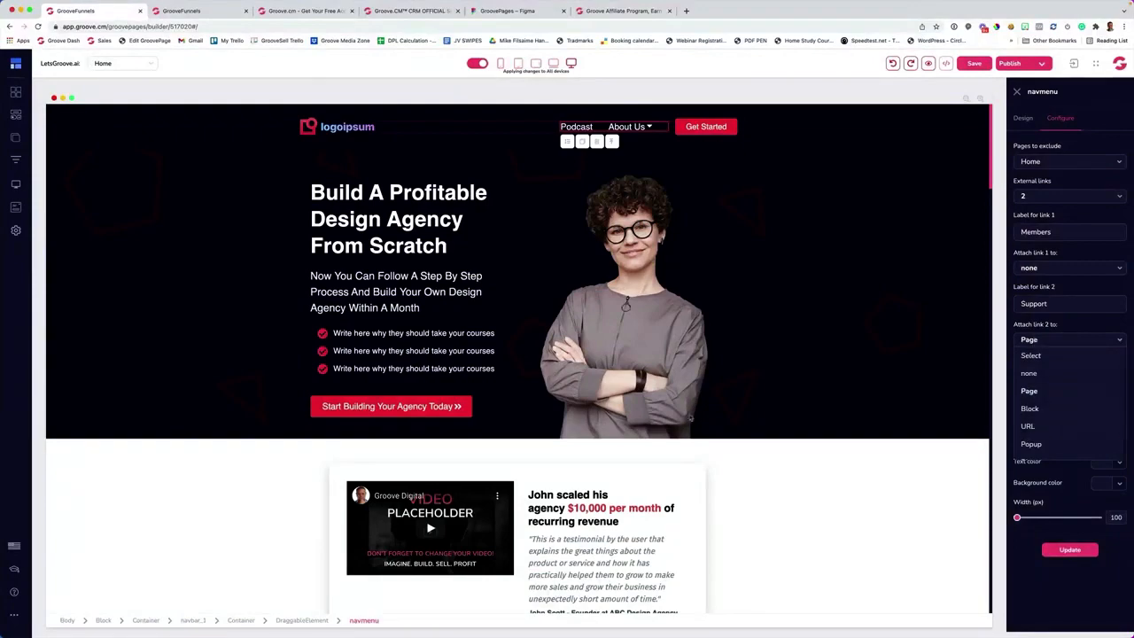
- Name the Course Categories block on the home page Course Cat
scroll(202, 390, "down", 10)
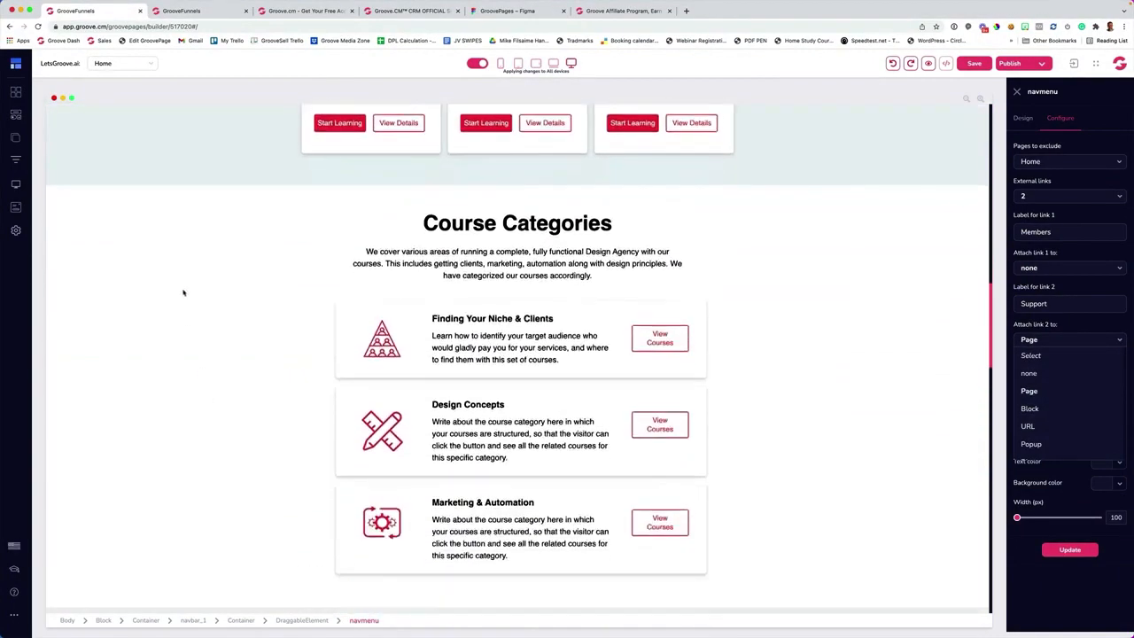
left_click(201, 273)
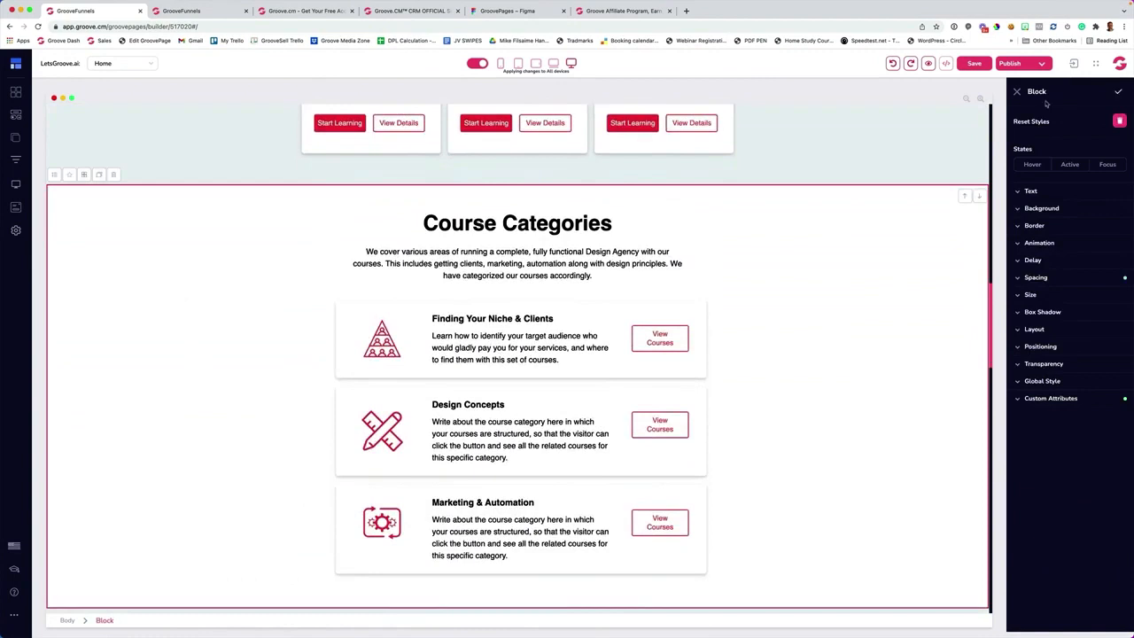
left_click(1045, 94)
type("Cour")
key("Return")
scroll(524, 206, "down", 1)
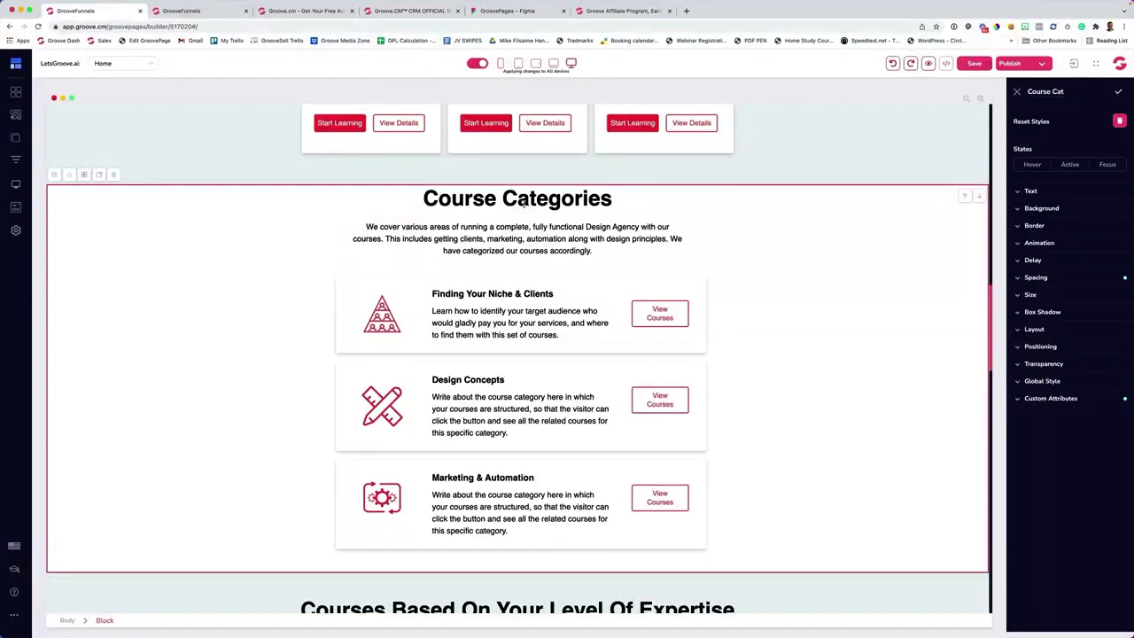
- Configure the header navigation menu with 2 external links and label the first one Members
scroll(524, 207, "up", 10)
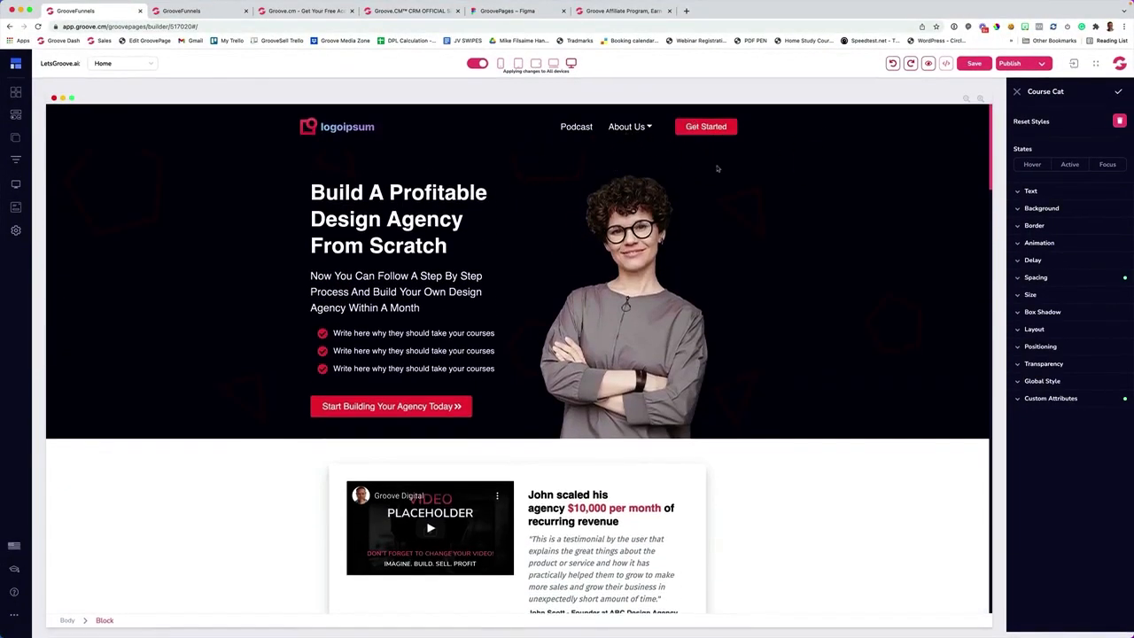
left_click(571, 130)
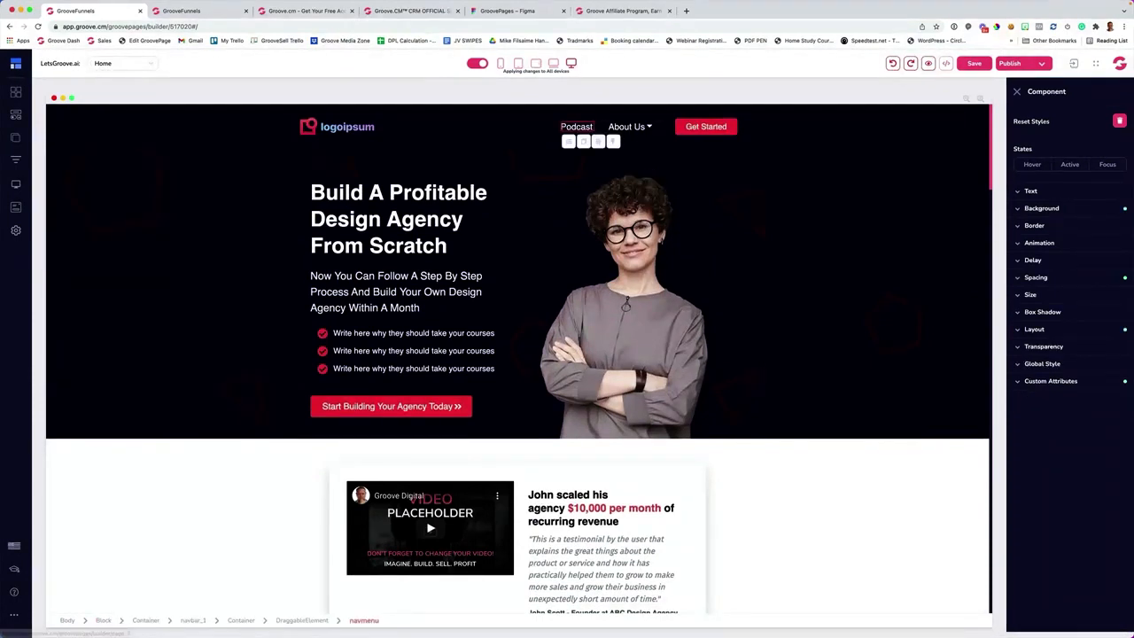
left_click(613, 142)
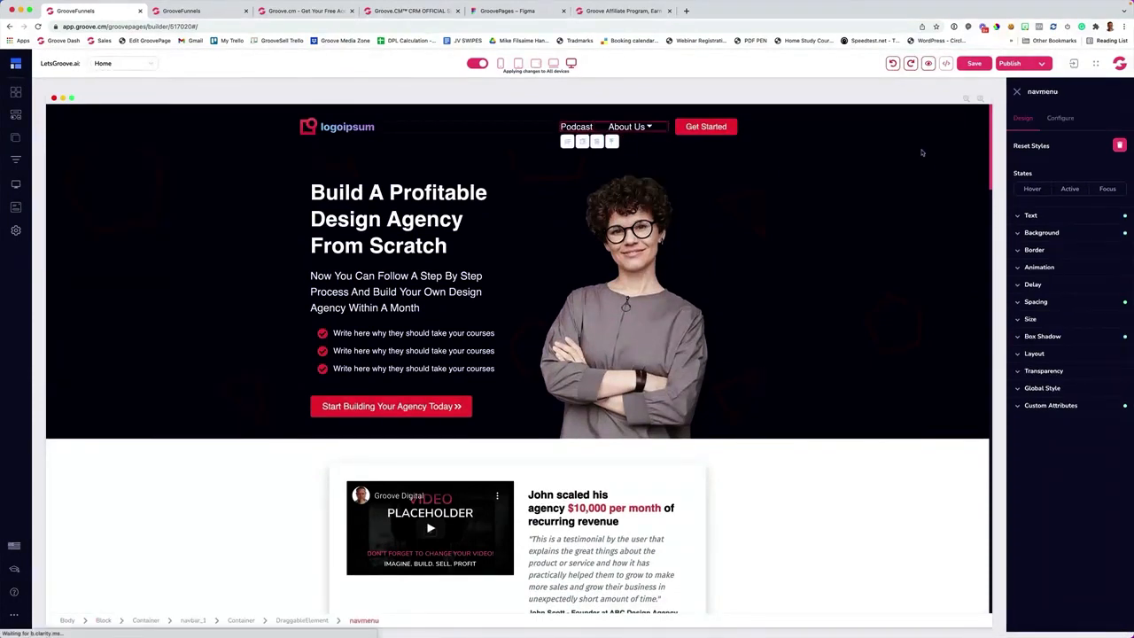
left_click(1074, 118)
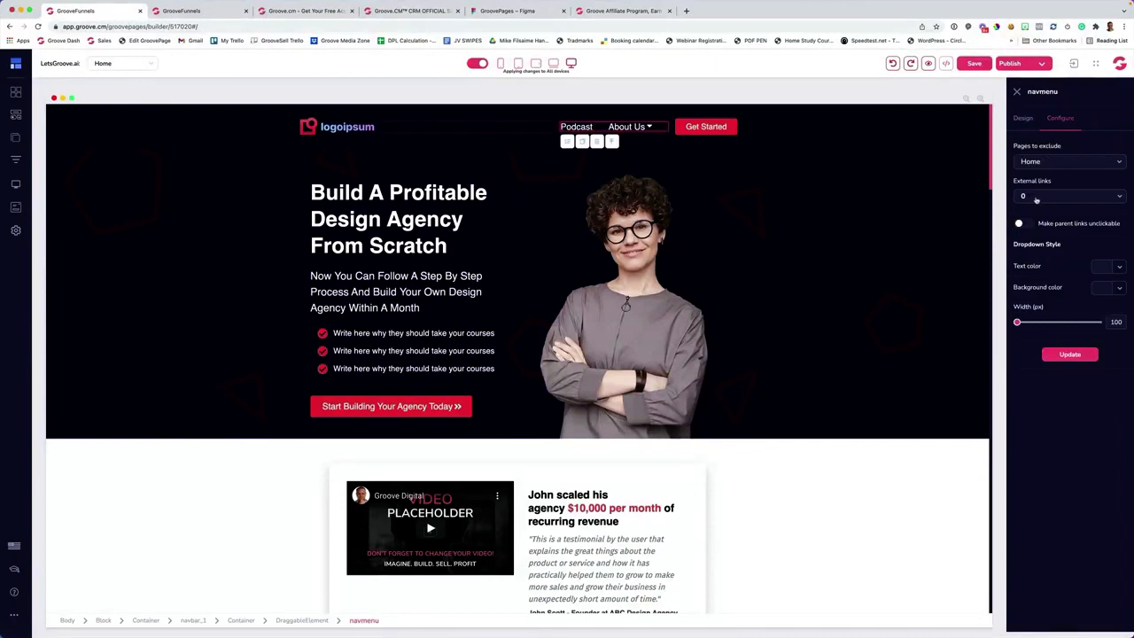
left_click(1037, 199)
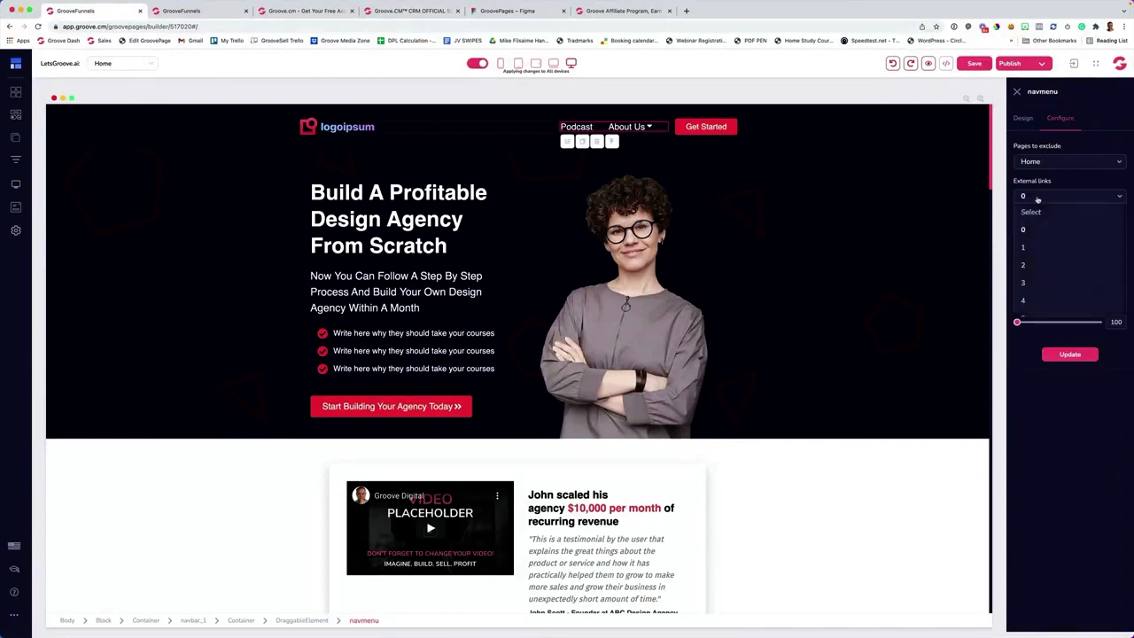
left_click(1028, 265)
double_click(1042, 232)
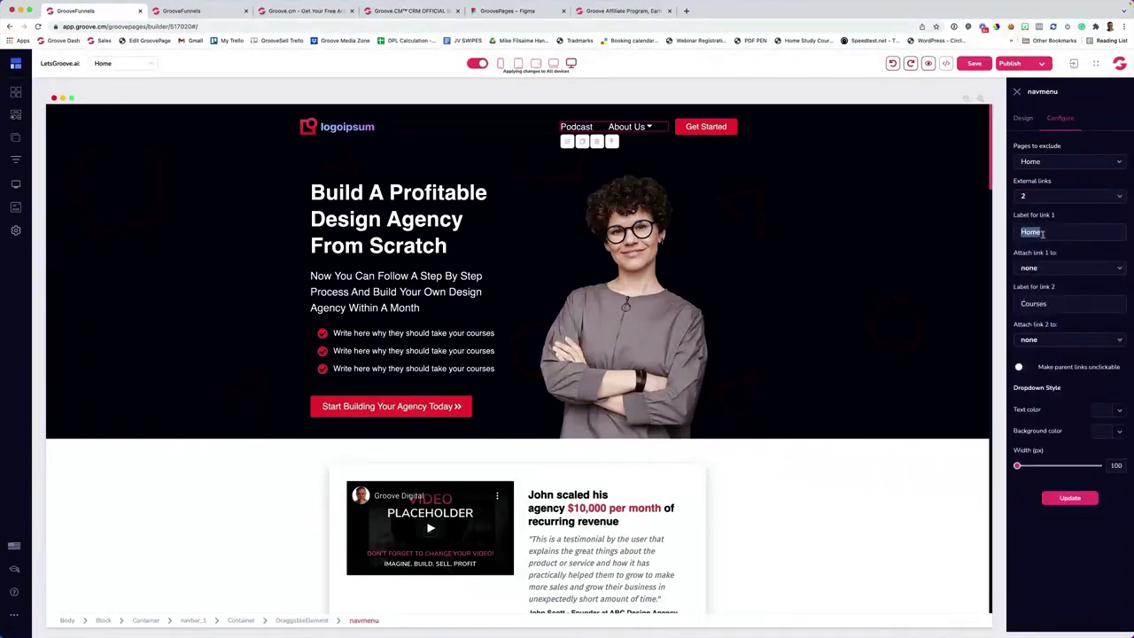
type("Members")
- Label the second external link Support, set it to attach to a block, and update the navigation menu
double_click(1043, 303)
type("Support")
left_click(1032, 344)
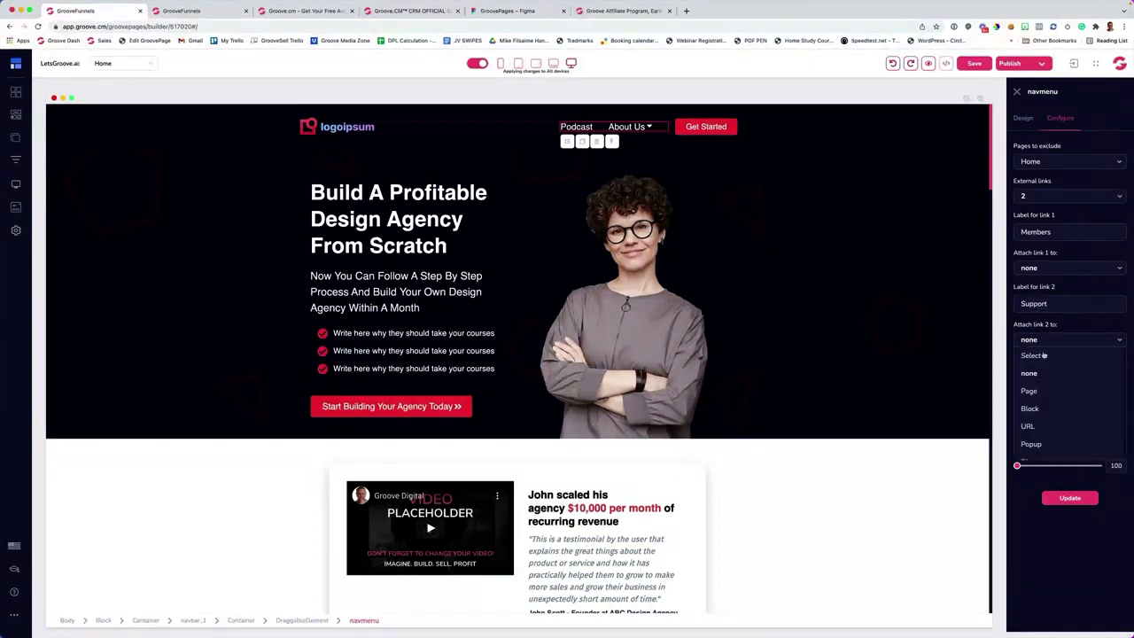
left_click(1046, 409)
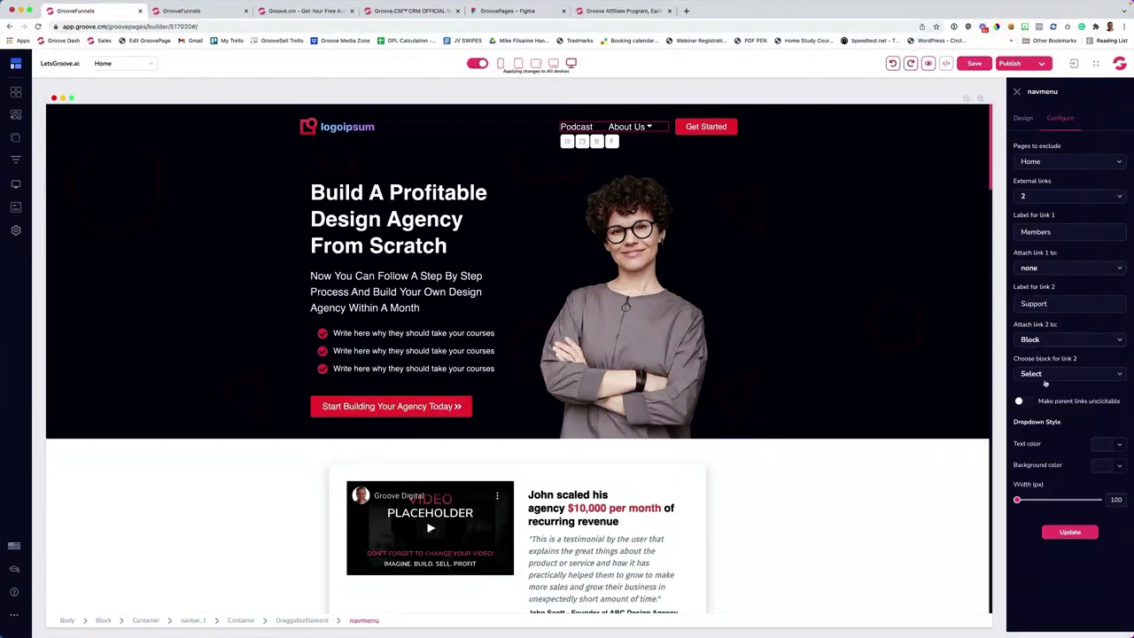
left_click(1047, 374)
scroll(1062, 432, "down", 3)
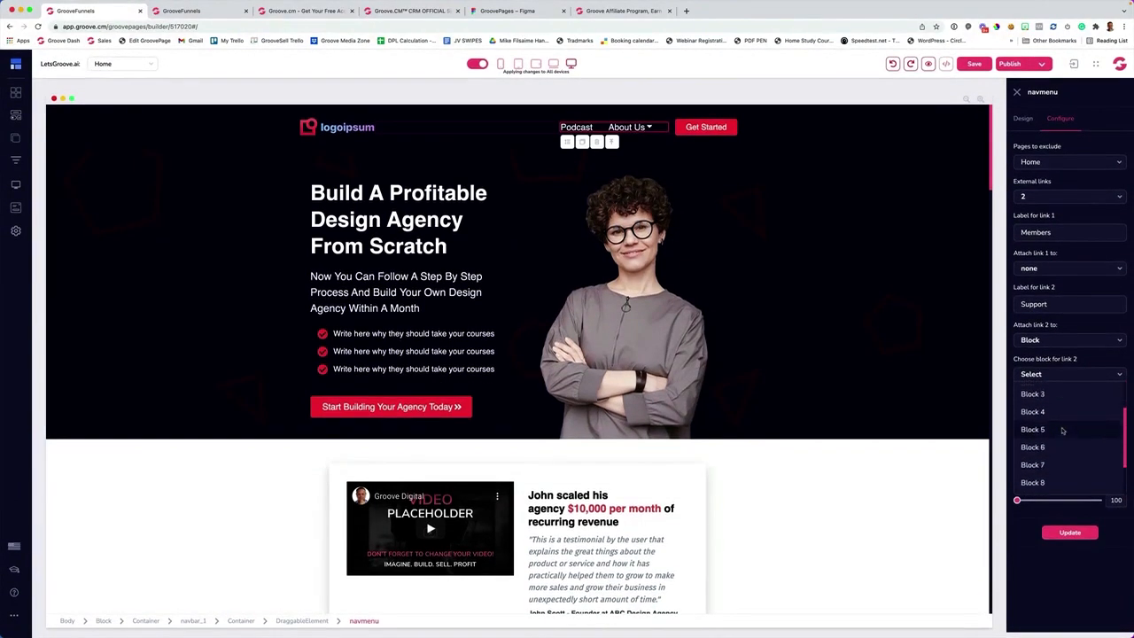
left_click(1070, 532)
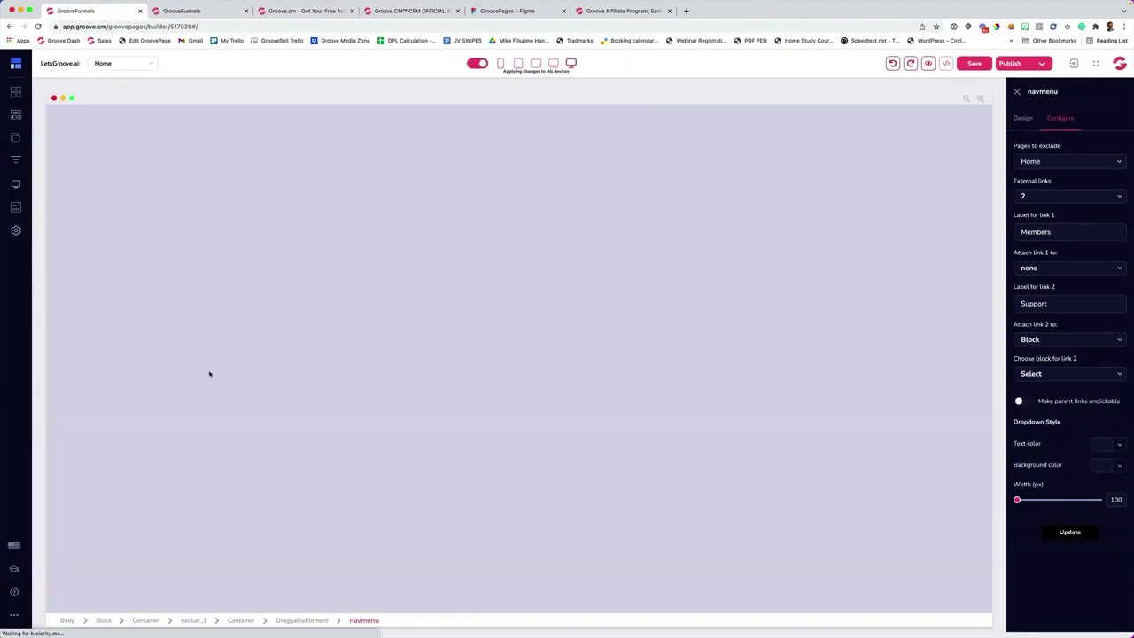
- Rename the Course Categories block on the home page to Course Cat
scroll(212, 387, "down", 10)
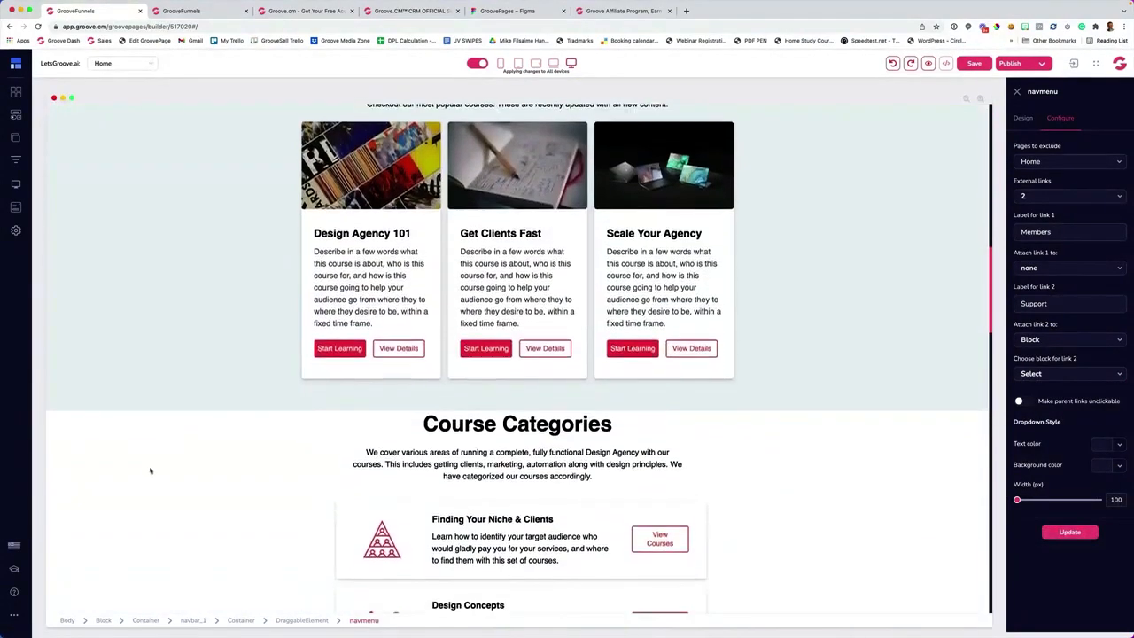
left_click(158, 466)
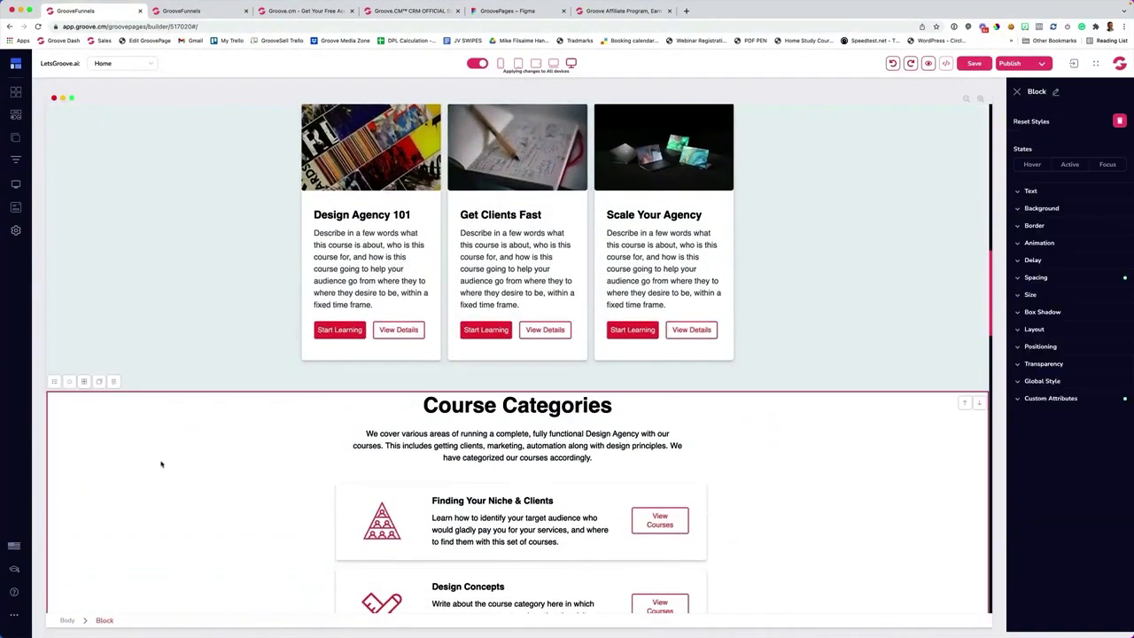
left_click(1058, 92)
type("Course Cat")
left_click(1119, 89)
- Attach the navigation menu's Support link to the Course Cat block
scroll(355, 159, "up", 10)
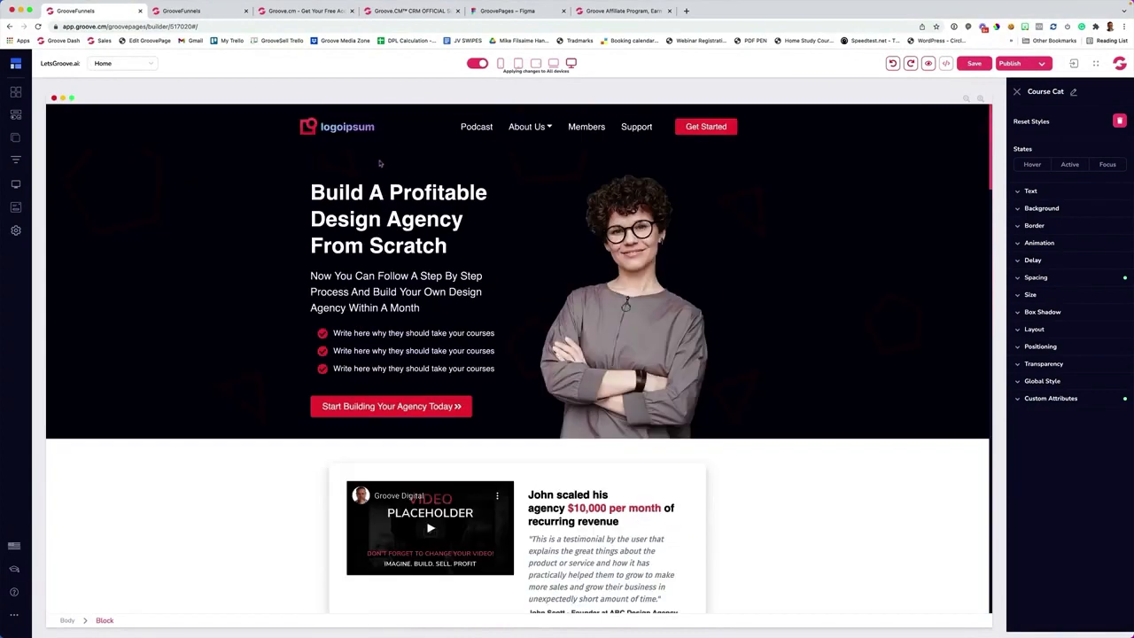
left_click(629, 127)
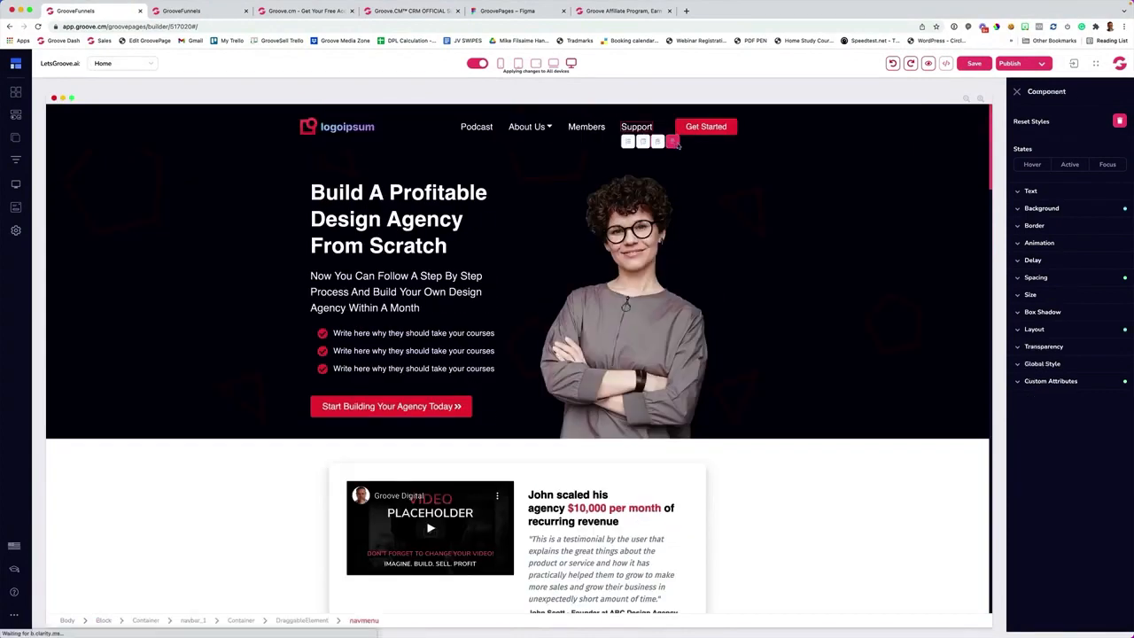
left_click(1060, 118)
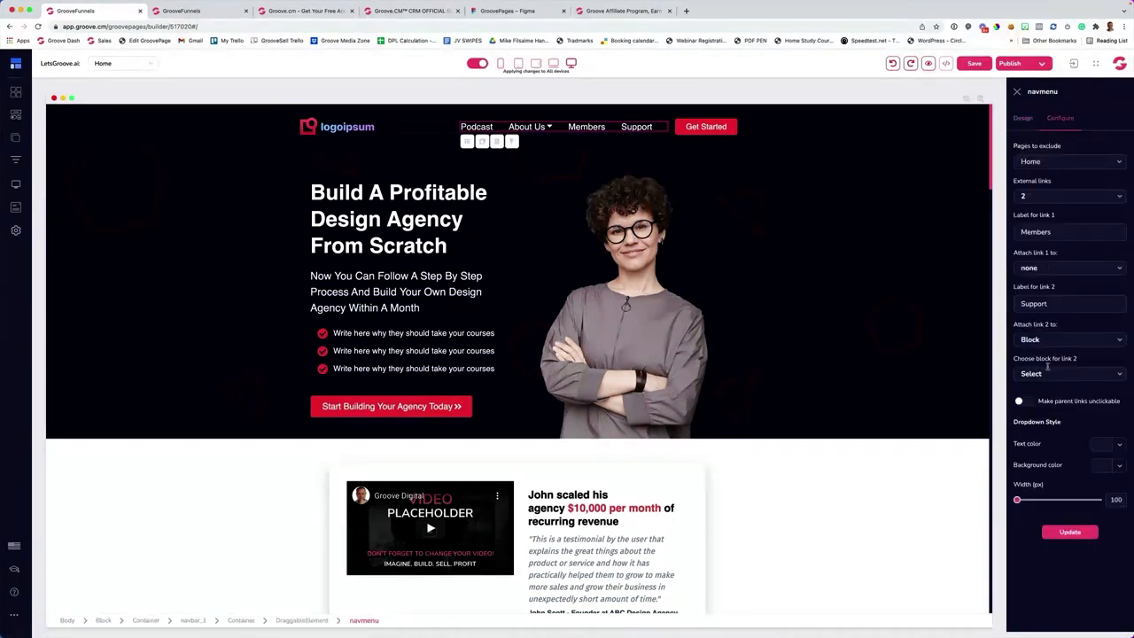
left_click(1032, 342)
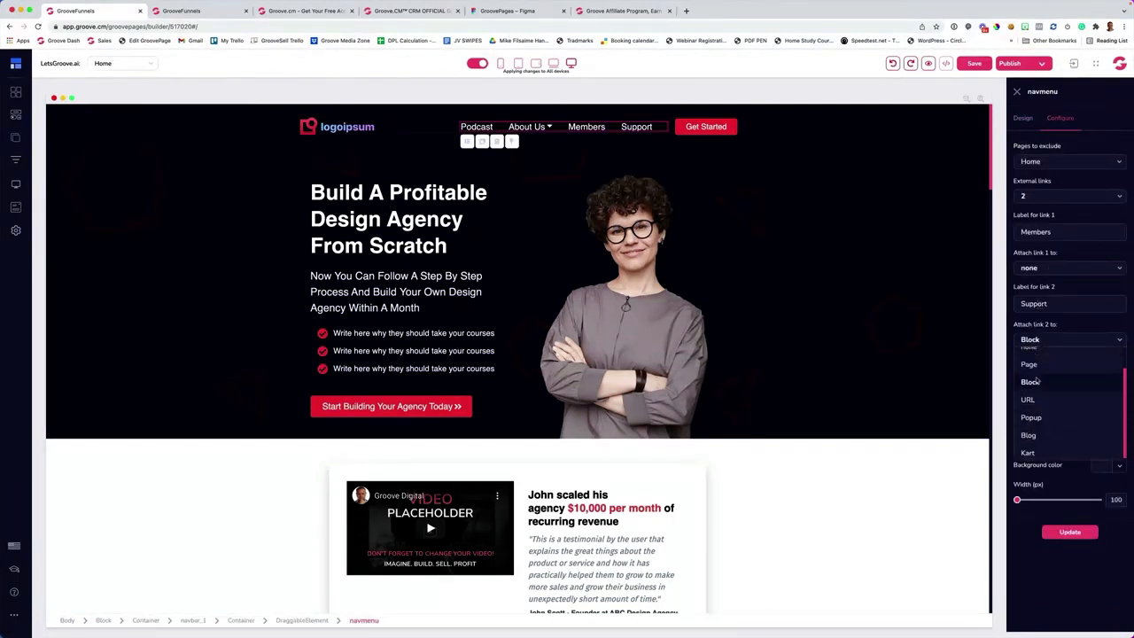
left_click(1031, 382)
left_click(1043, 375)
scroll(1061, 413, "down", 2)
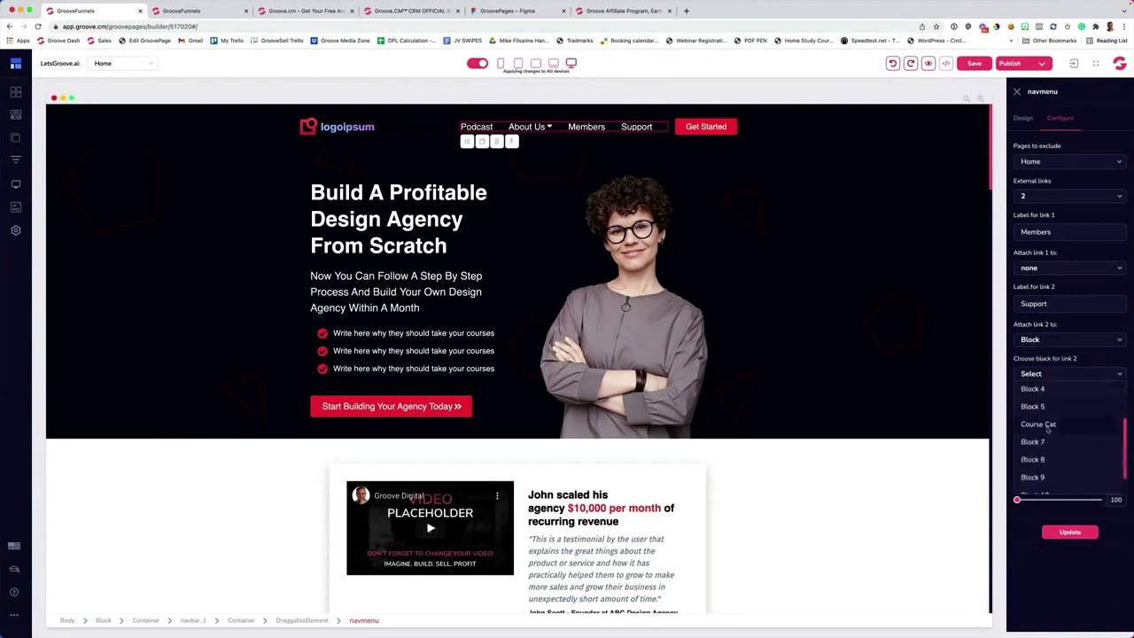
left_click(1051, 427)
left_click(1045, 338)
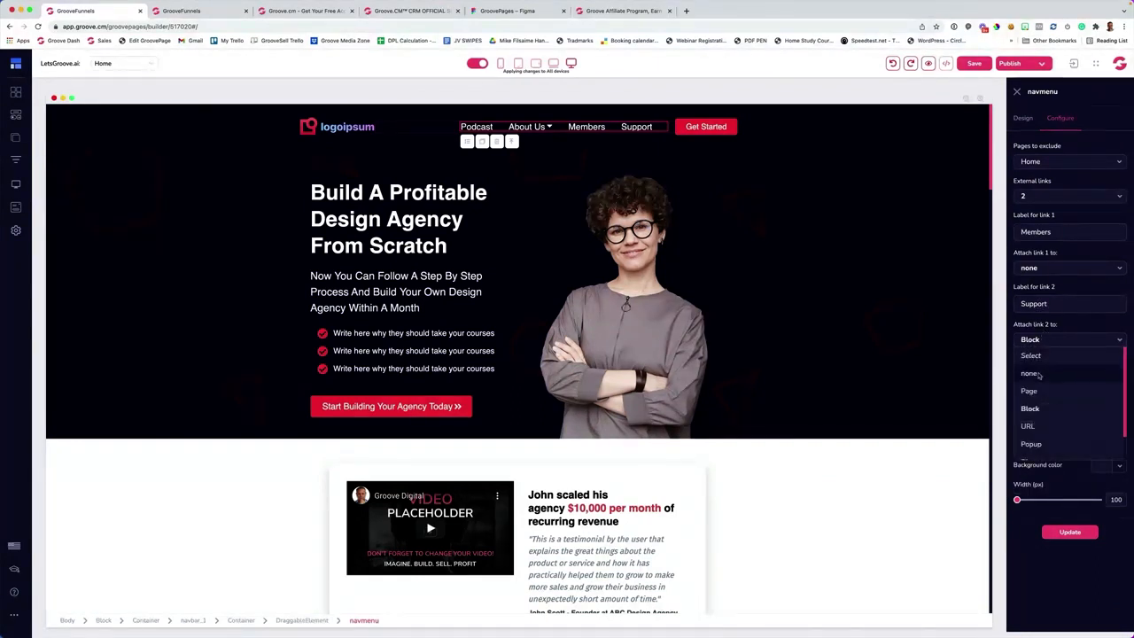
left_click(1039, 426)
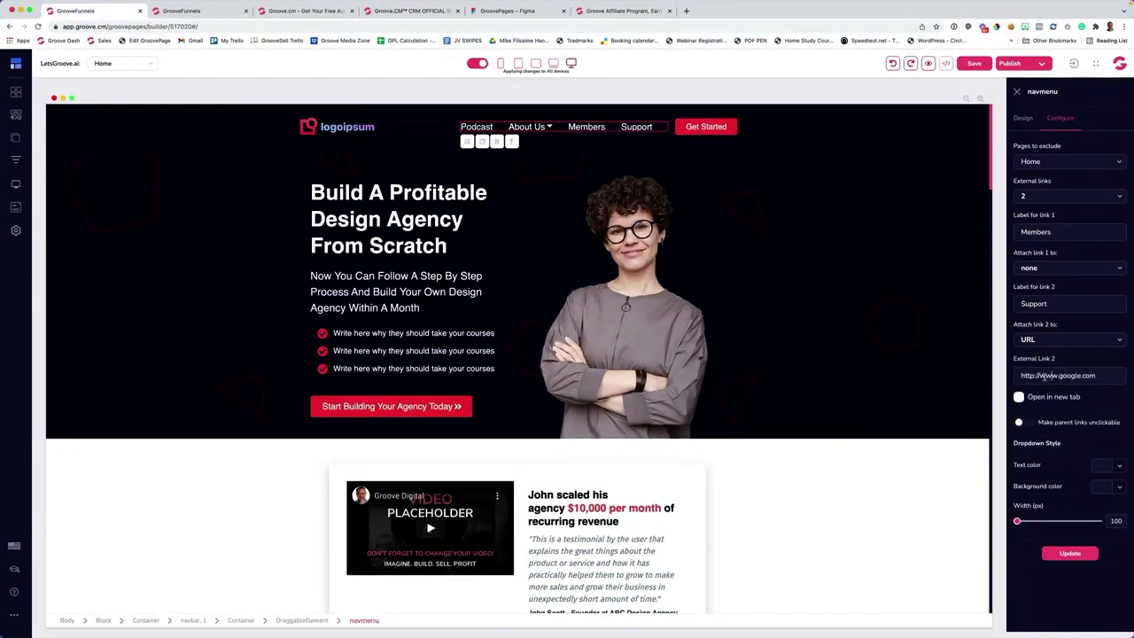
left_click_drag(1040, 375, 1123, 375)
type("groovesupport")
left_click(1019, 398)
left_click(1069, 554)
left_click(1074, 554)
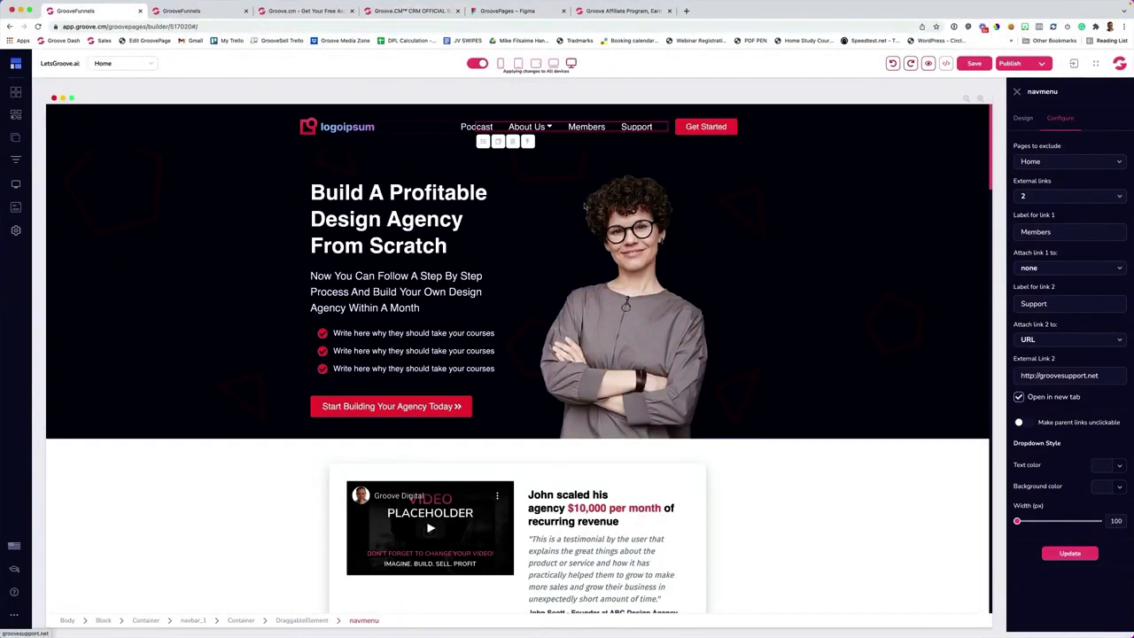
- Add a new popup to the site from the Offer Discount & Coupons 6 template
left_click(537, 202)
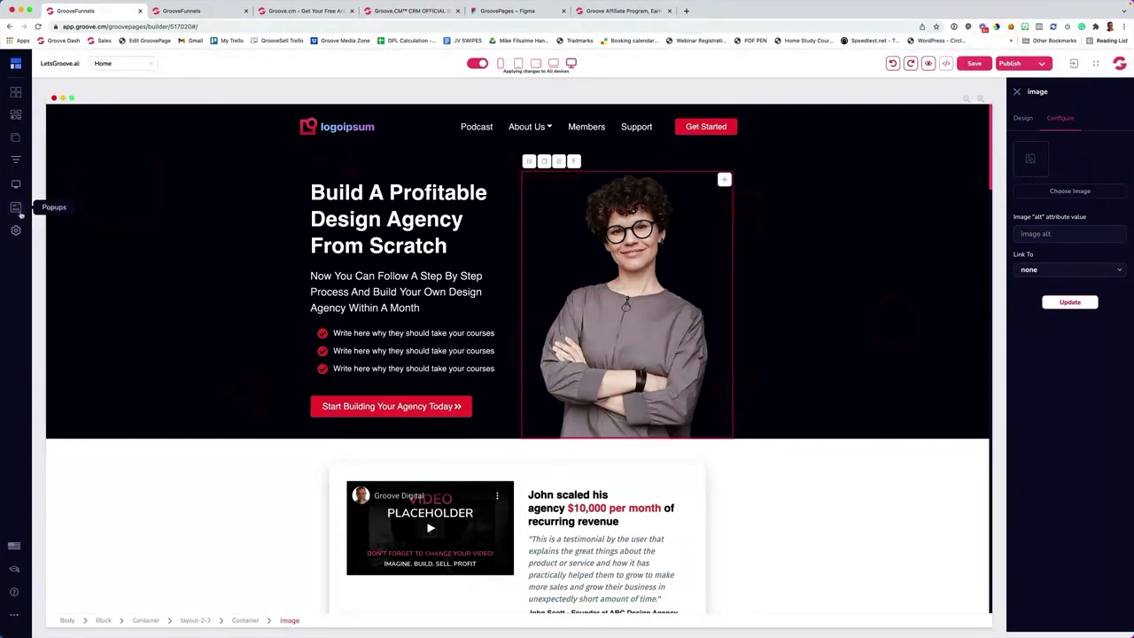
left_click(16, 207)
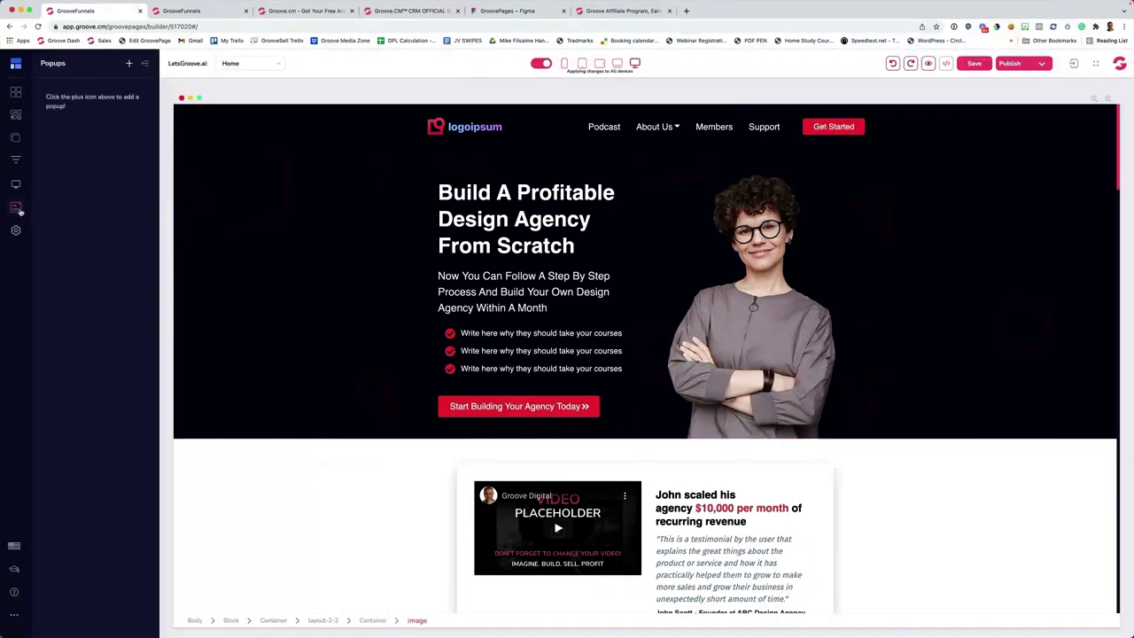
left_click(129, 63)
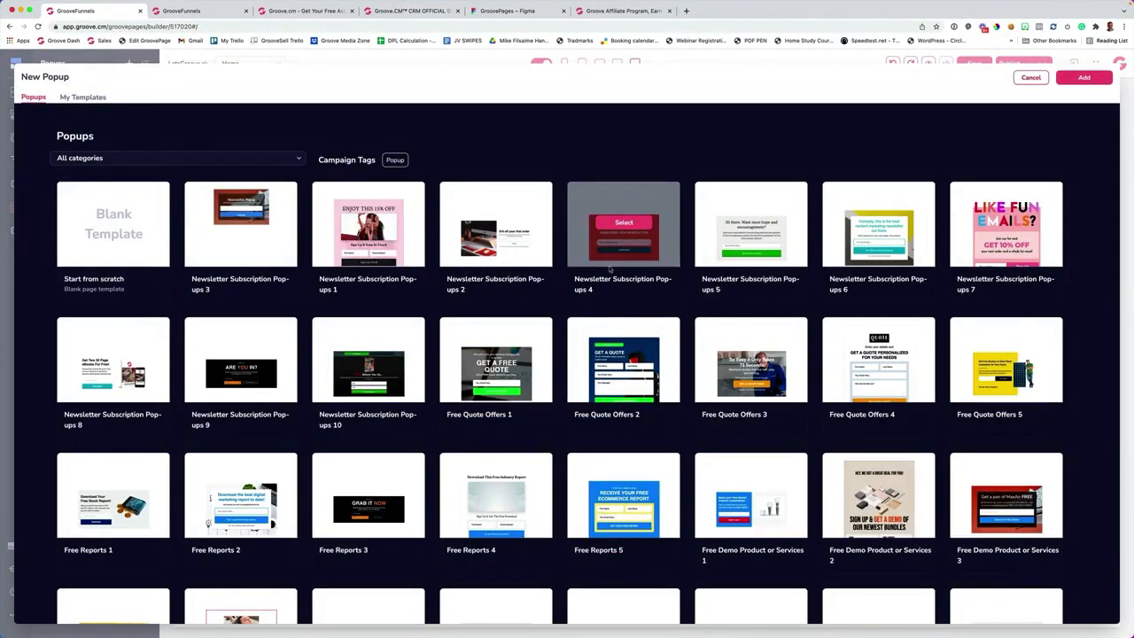
scroll(609, 271, "down", 5)
scroll(608, 266, "down", 5)
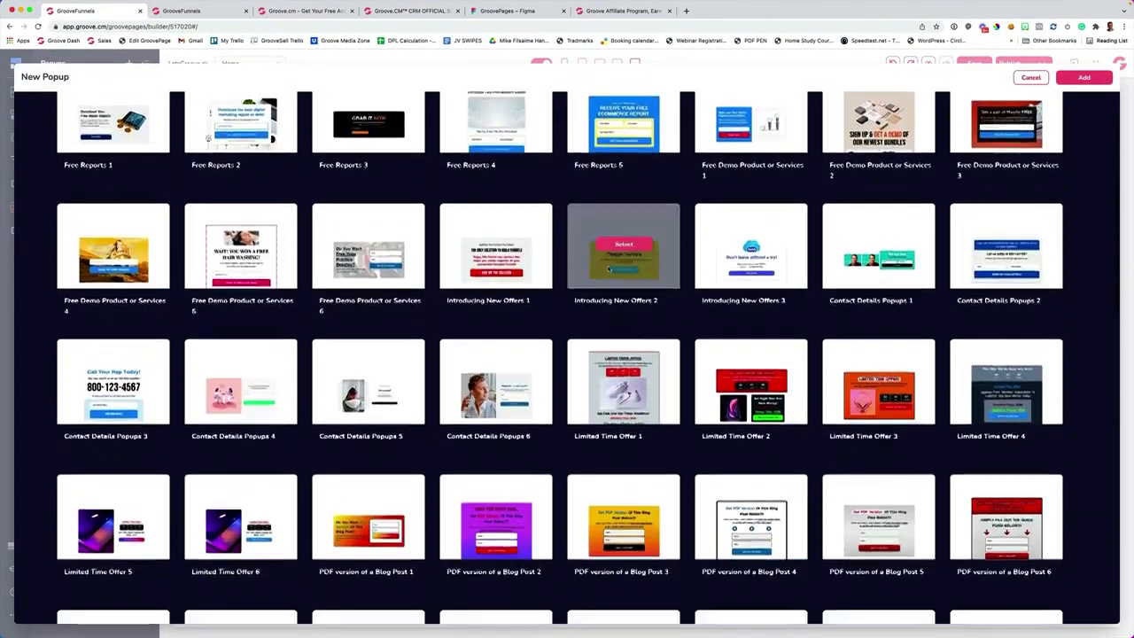
scroll(608, 266, "down", 5)
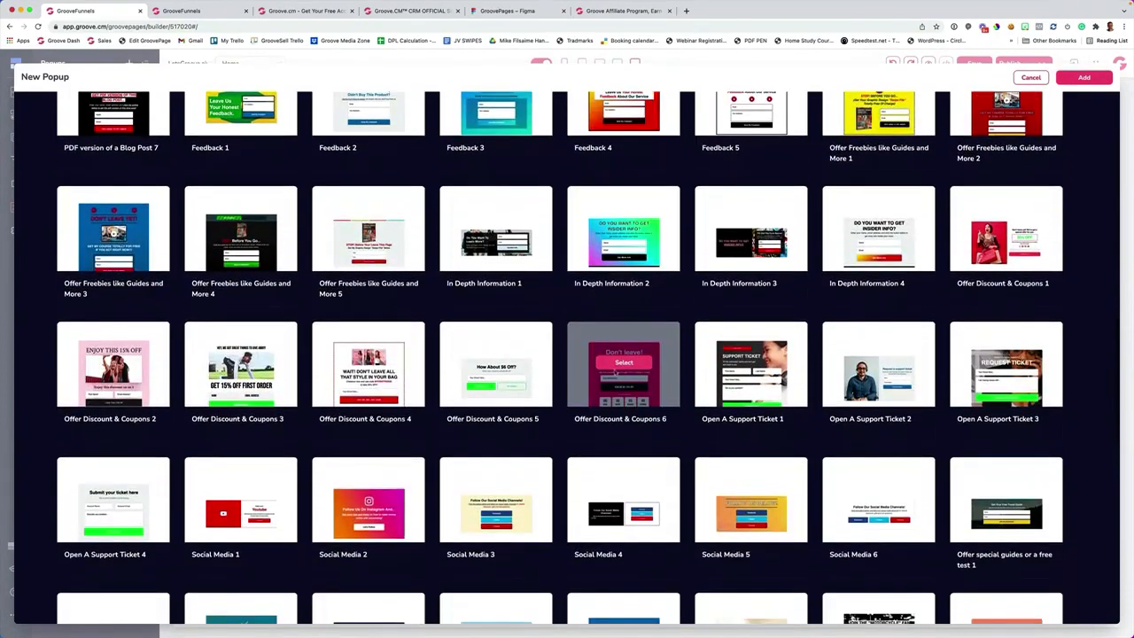
left_click(623, 364)
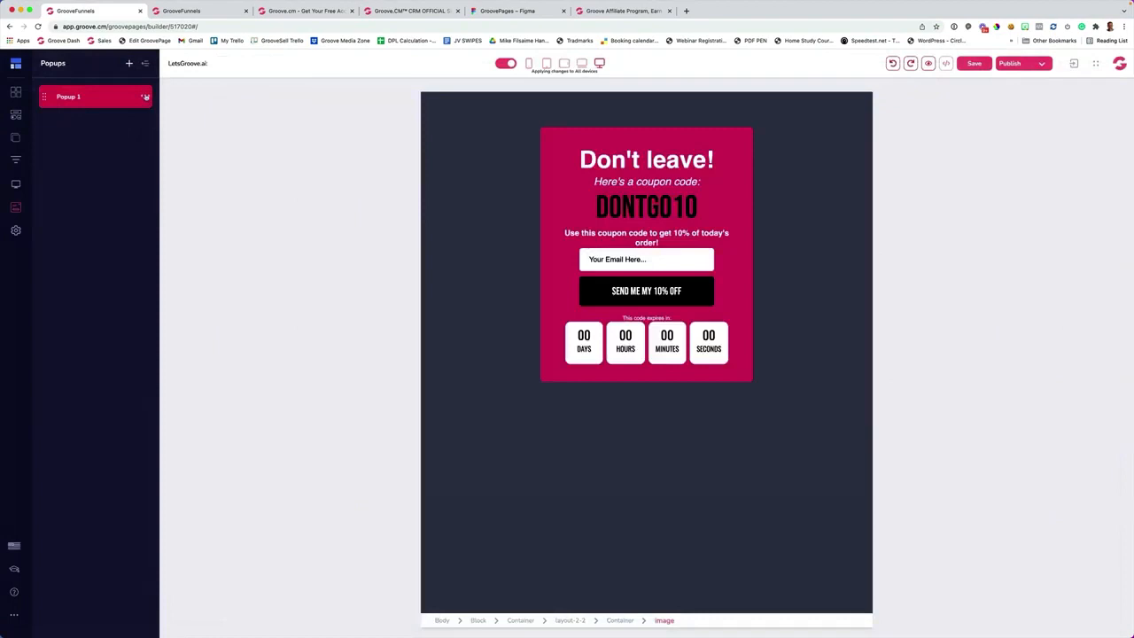
- Rename the new popup as Free Report and save the site
left_click(146, 96)
left_click(68, 137)
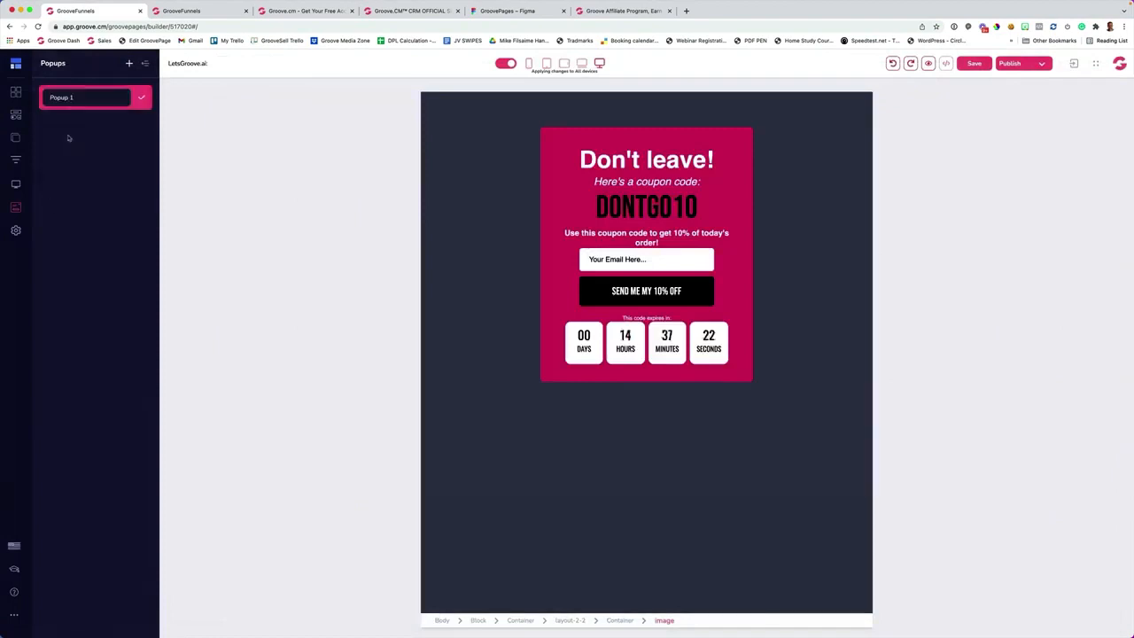
triple_click(85, 95)
type("Fiee")
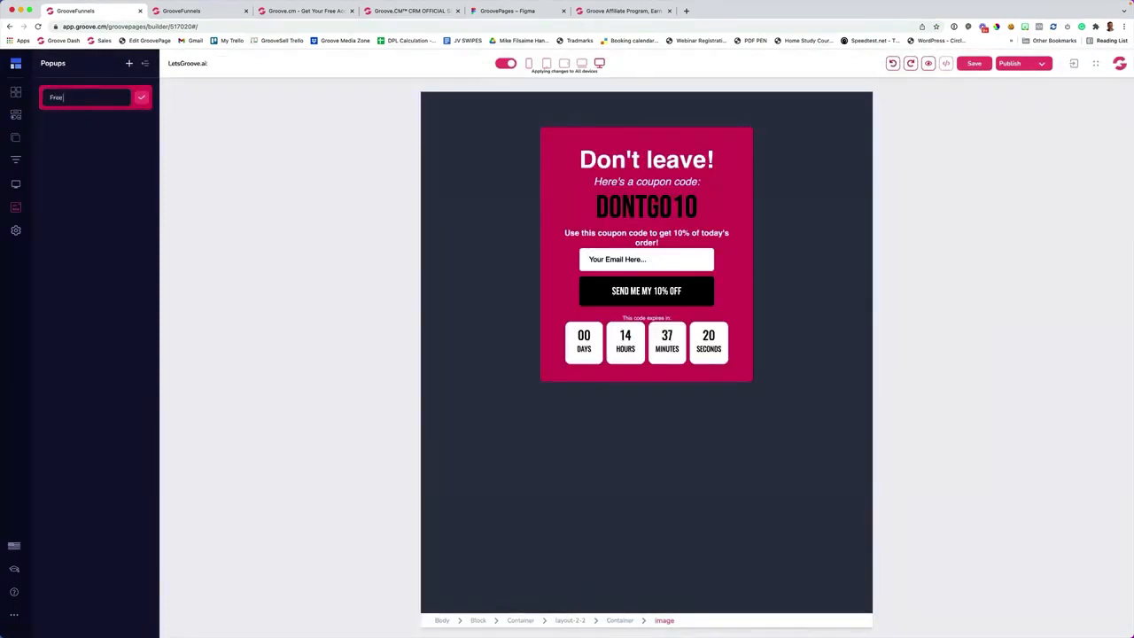
type(" Report")
left_click(141, 98)
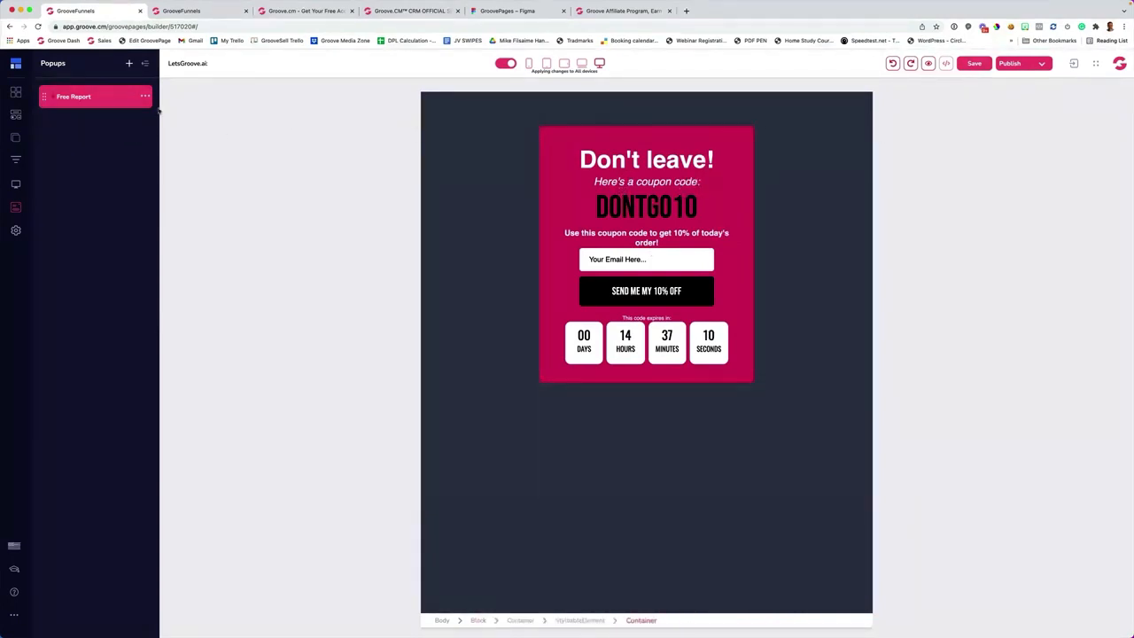
left_click(974, 63)
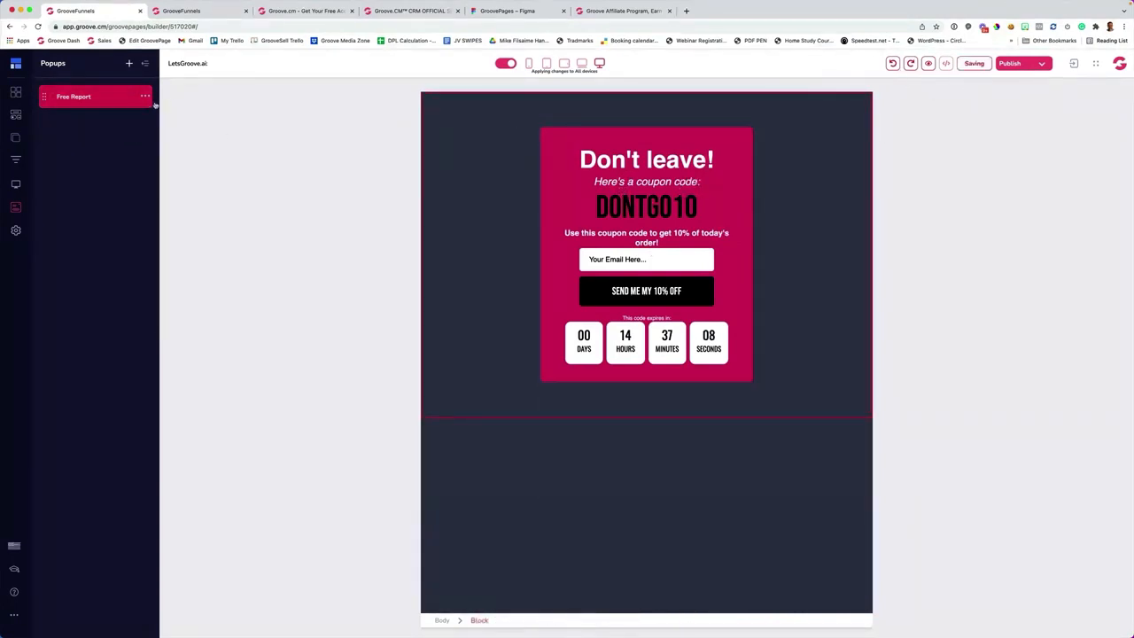
- Set the Free Report popup's type to Entry and have it appear on the Home page
left_click(146, 96)
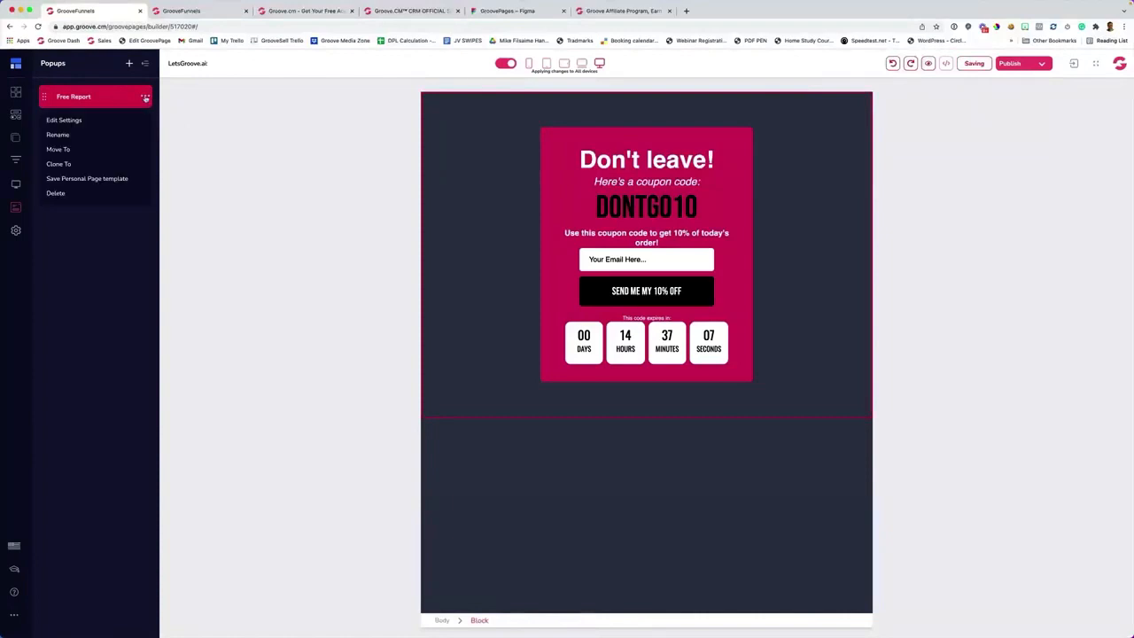
left_click(71, 124)
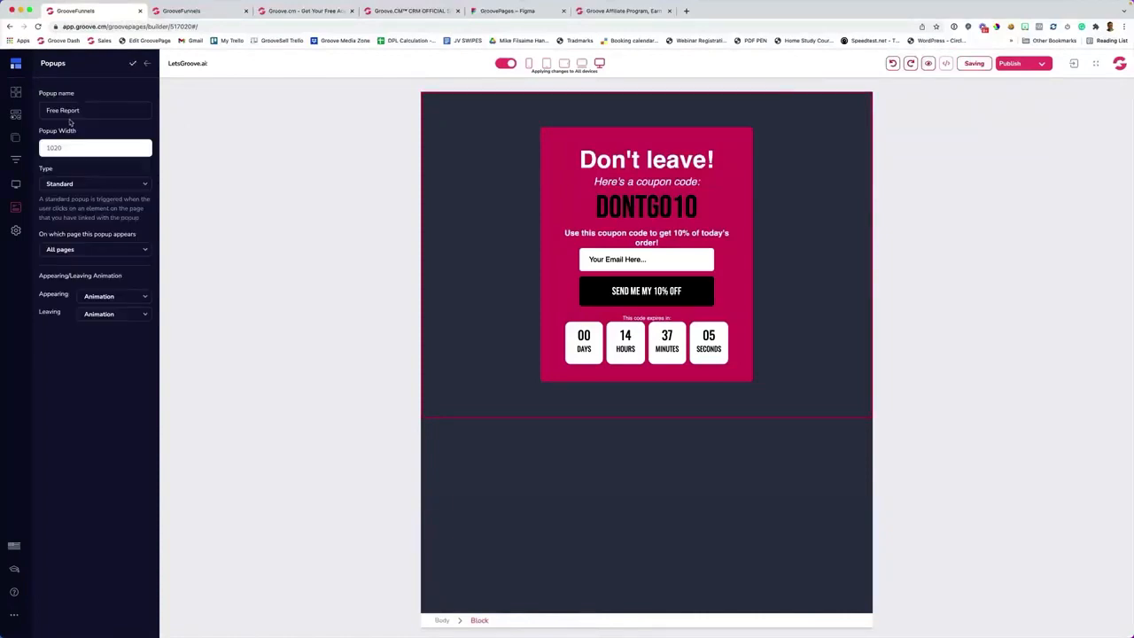
left_click(72, 184)
left_click(68, 216)
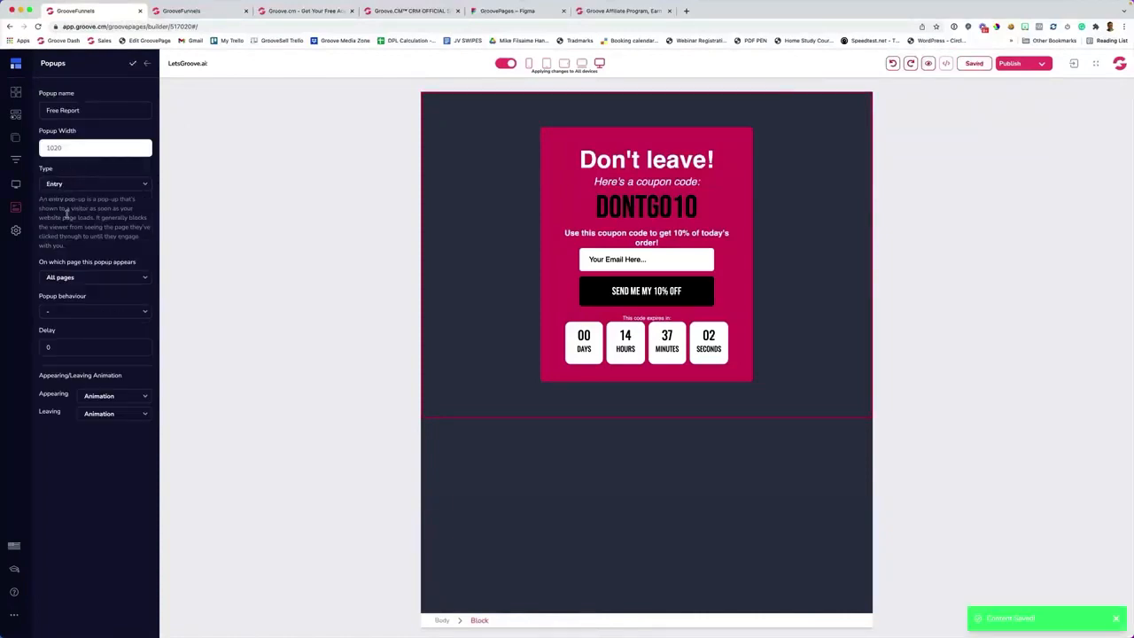
left_click(73, 279)
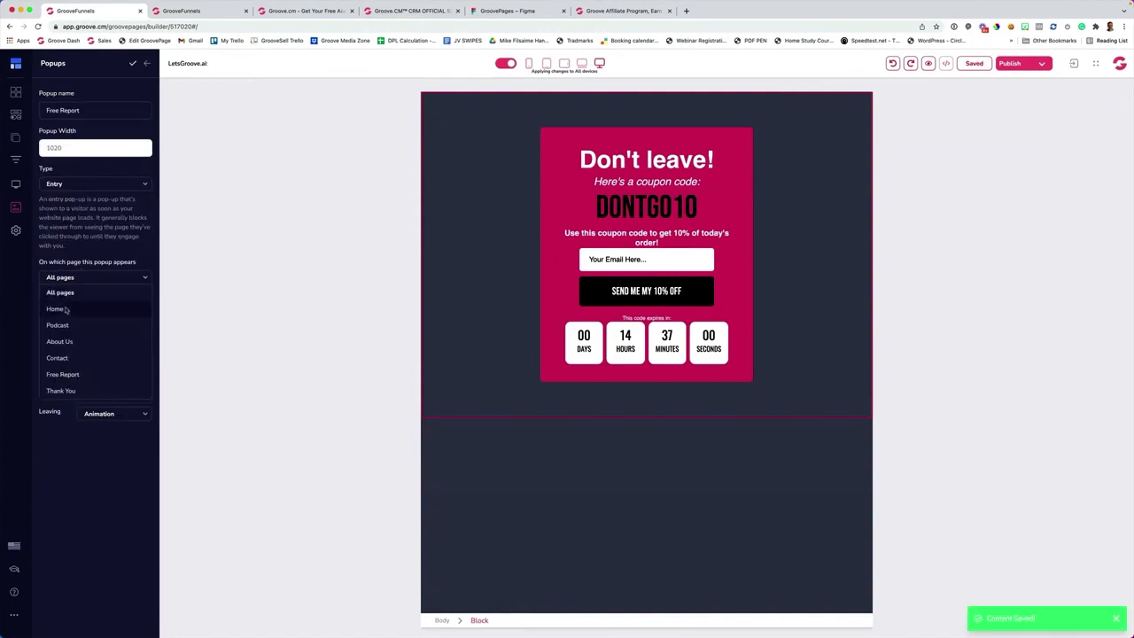
left_click(66, 310)
- Show the popup on every visit with a delay of 3 and a bounce appearing animation, and apply the settings
left_click(65, 311)
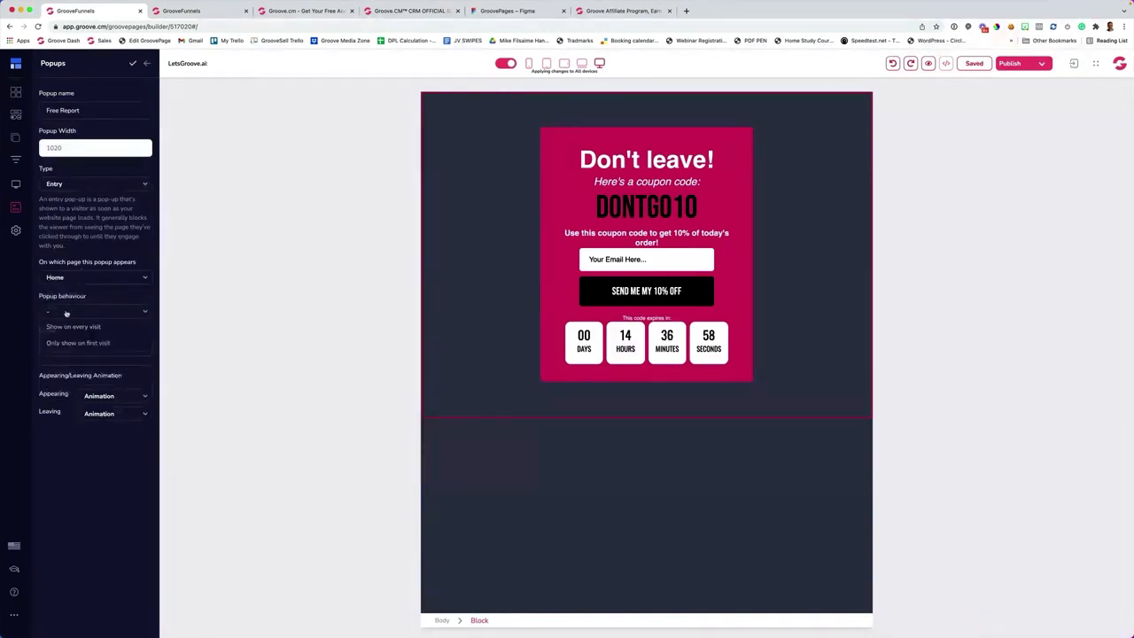
left_click(66, 328)
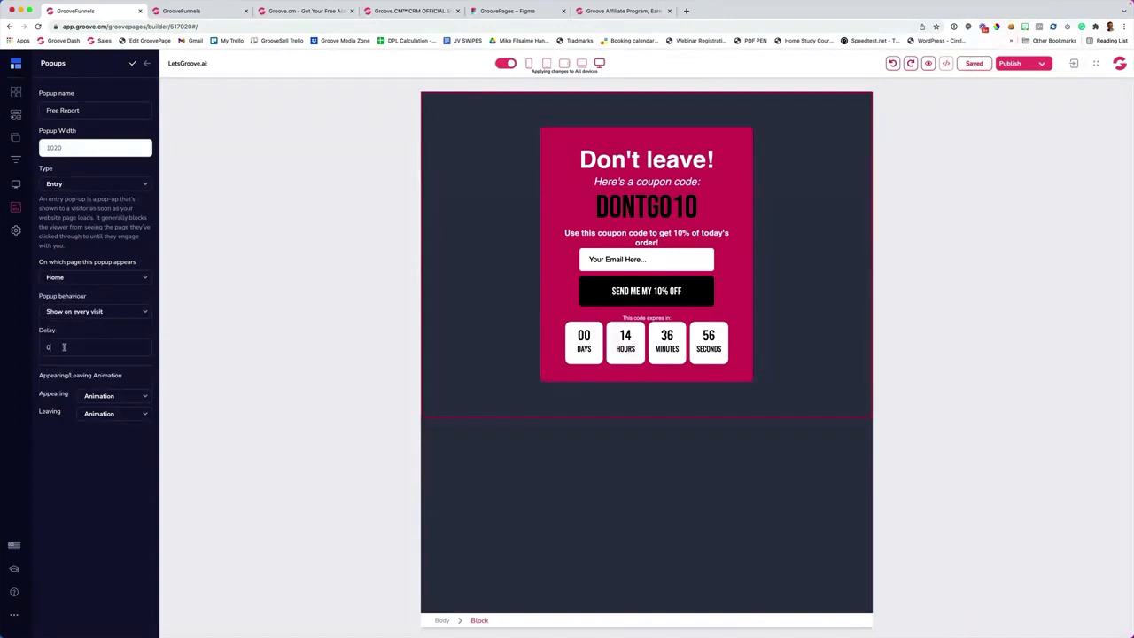
left_click(98, 399)
left_click(97, 428)
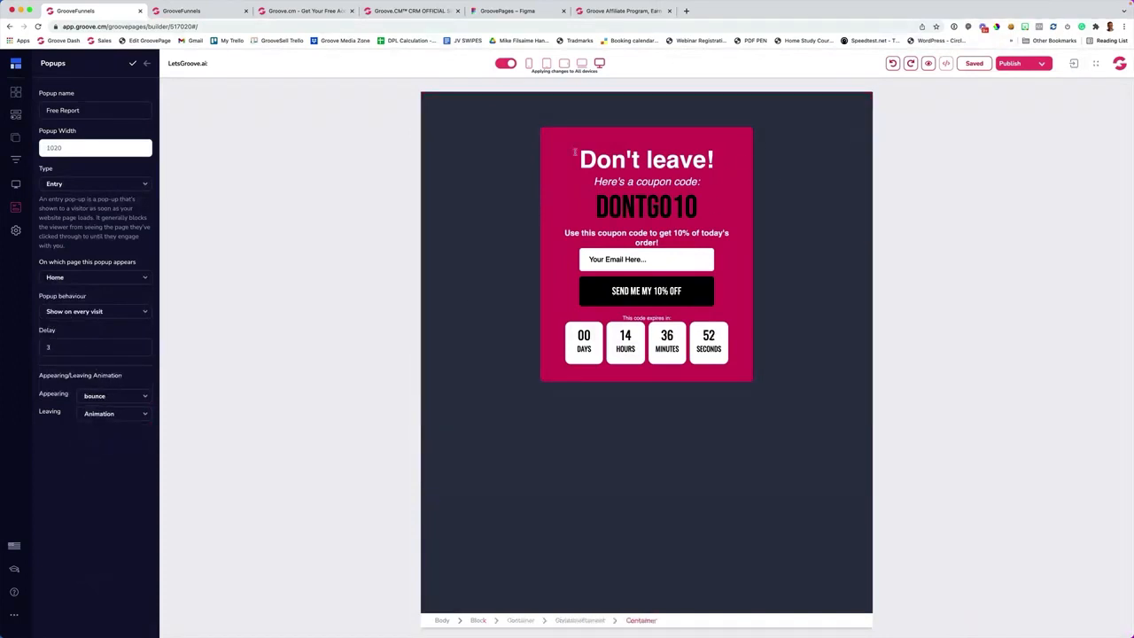
left_click(133, 64)
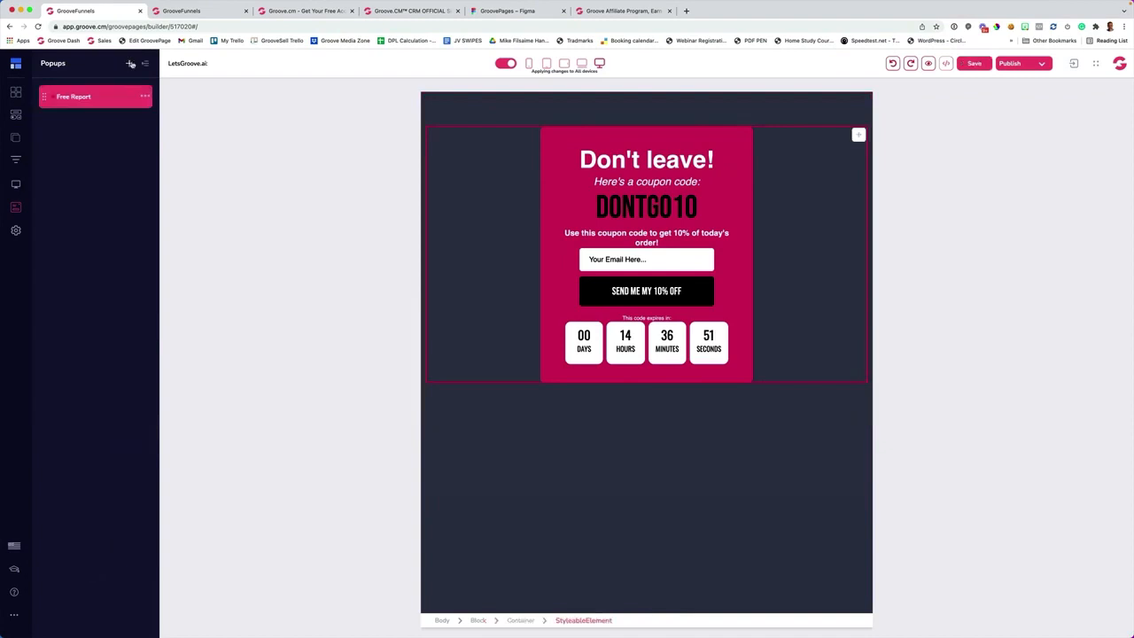
- Preview the Home page to check the entry popup, dismiss the popup, and close the preview
left_click(16, 137)
left_click(725, 98)
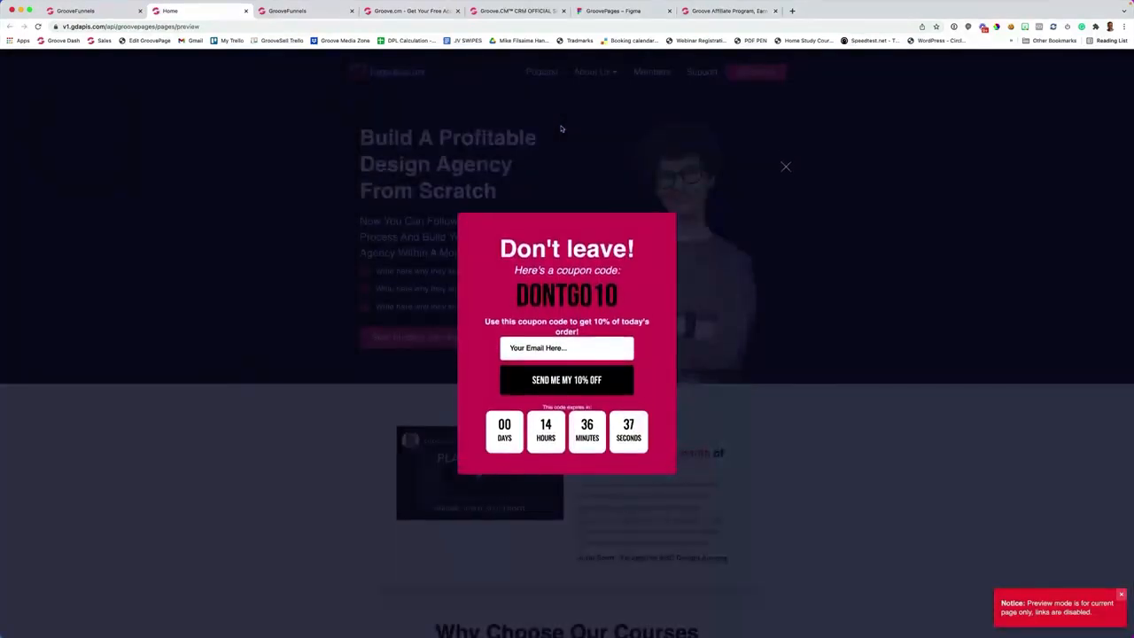
left_click(782, 163)
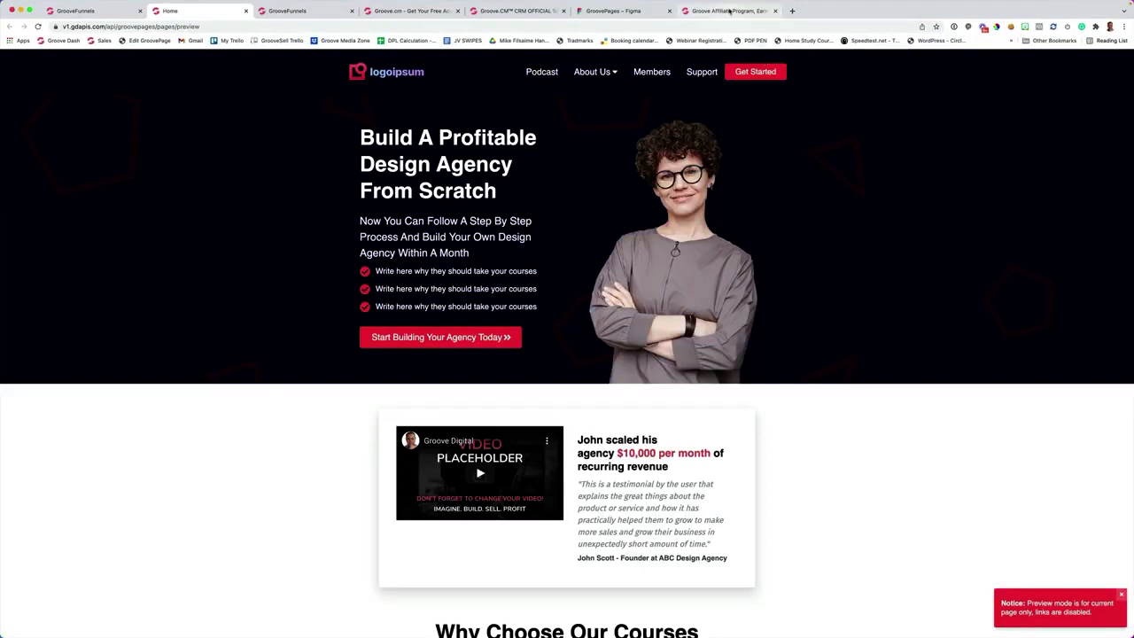
left_click(246, 11)
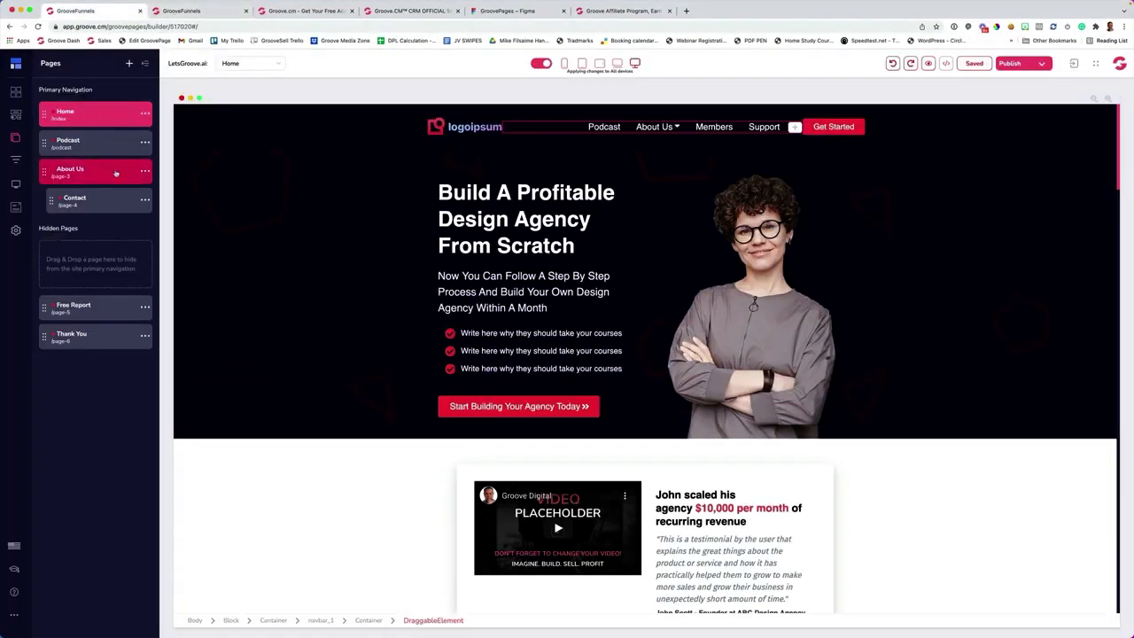
- Change the Free Report popup's type to Exit and test it in a preview of the Home page
left_click(16, 206)
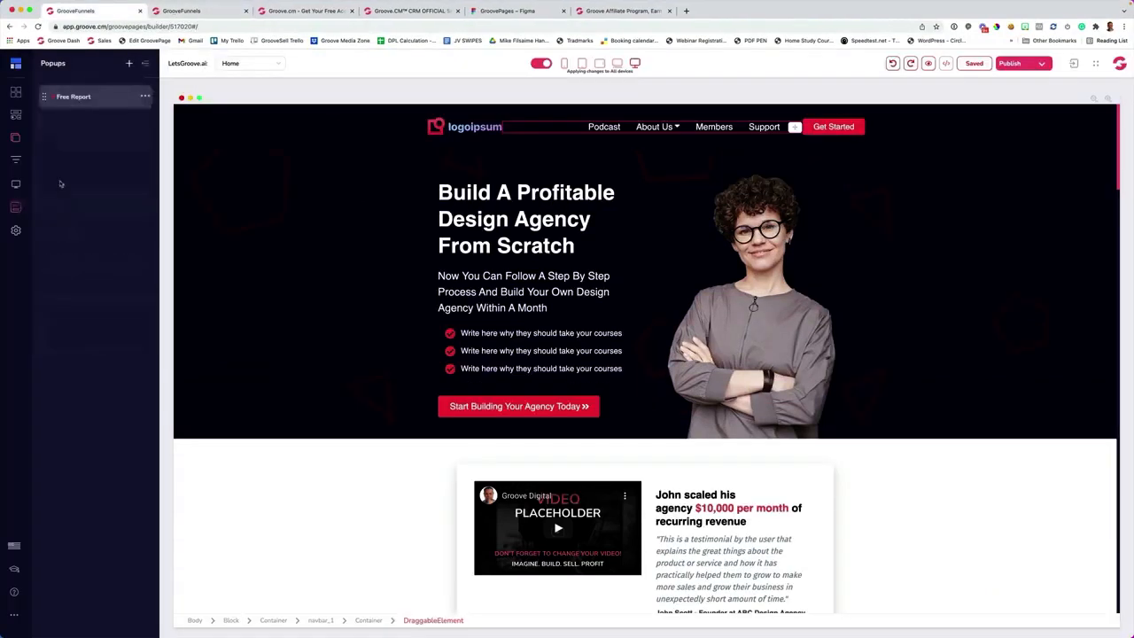
left_click(144, 96)
left_click(65, 121)
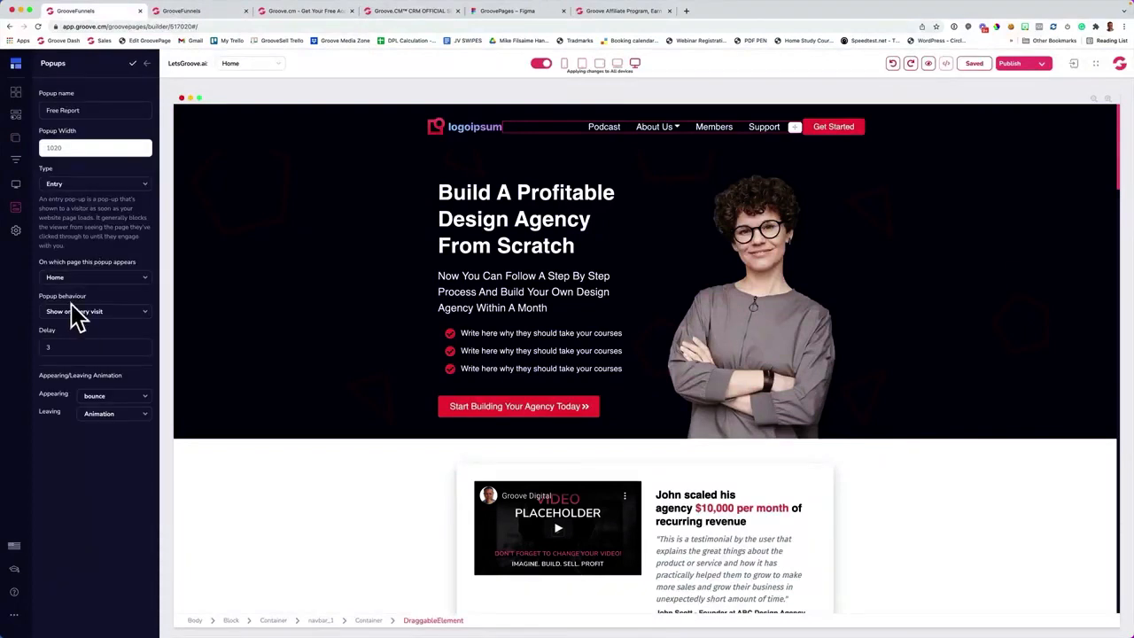
left_click(72, 184)
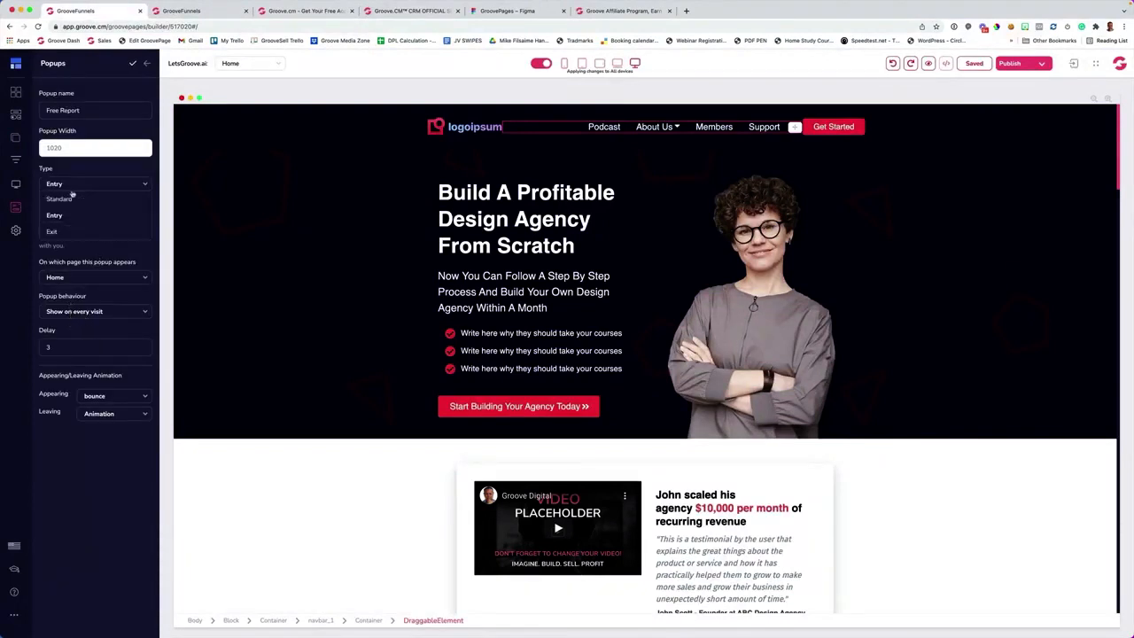
left_click(59, 234)
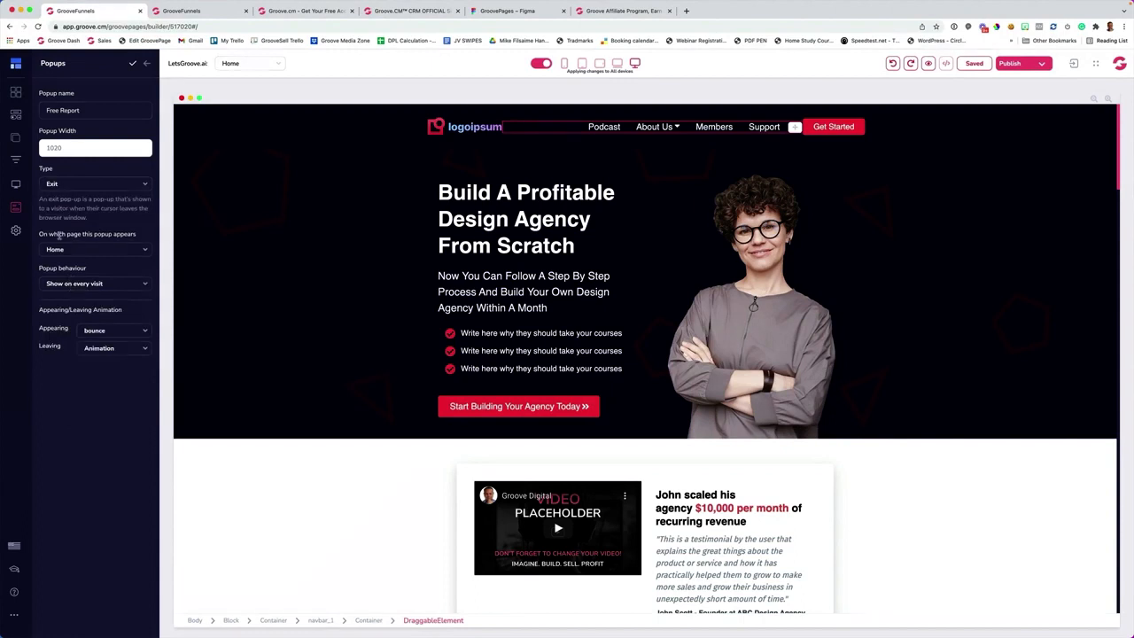
left_click(134, 62)
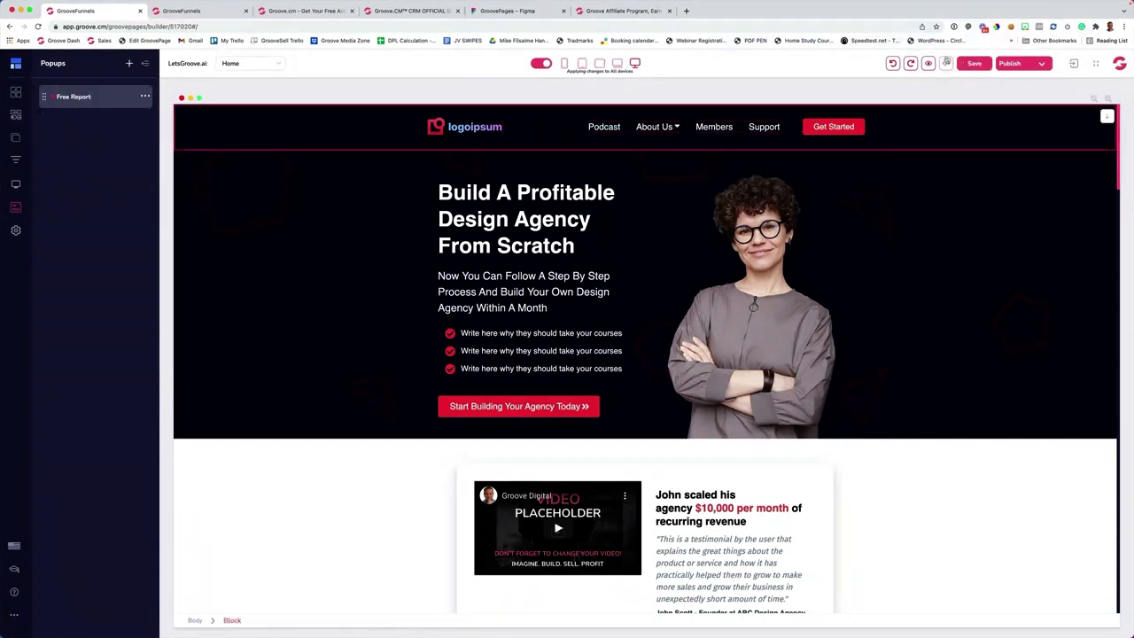
left_click(15, 137)
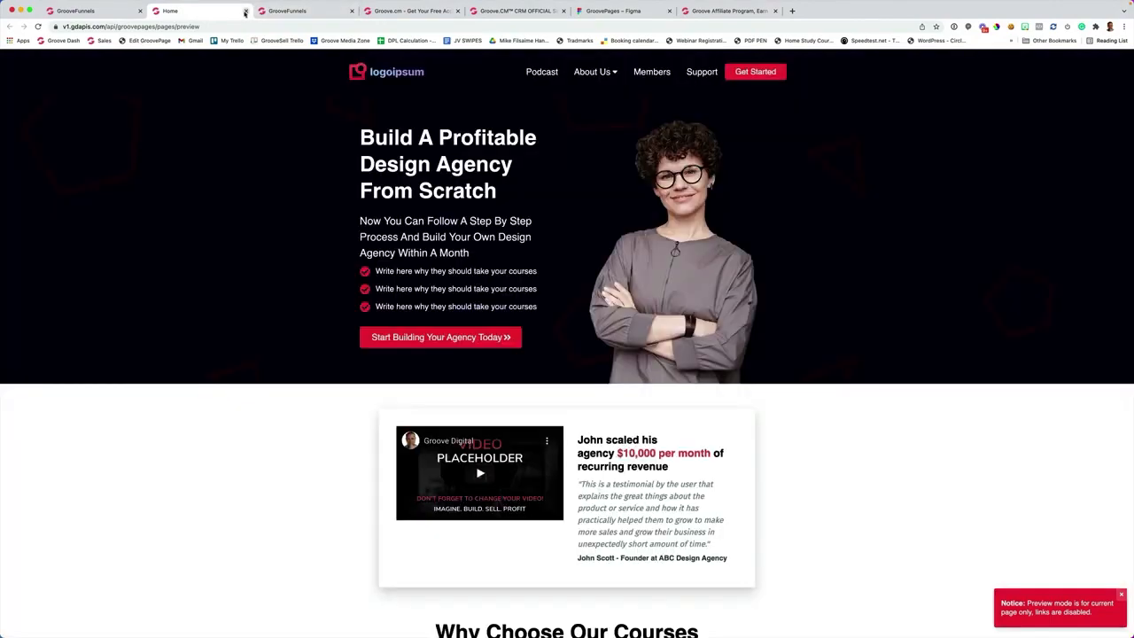
left_click(246, 10)
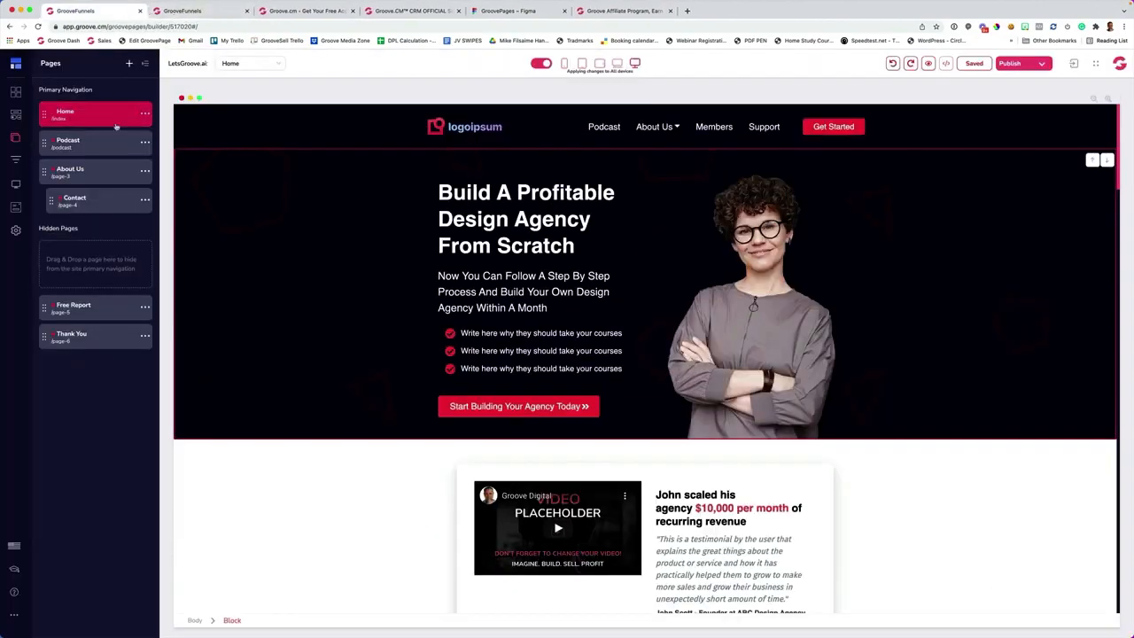
- Change the Free Report popup's type to Standard and apply the settings
left_click(15, 207)
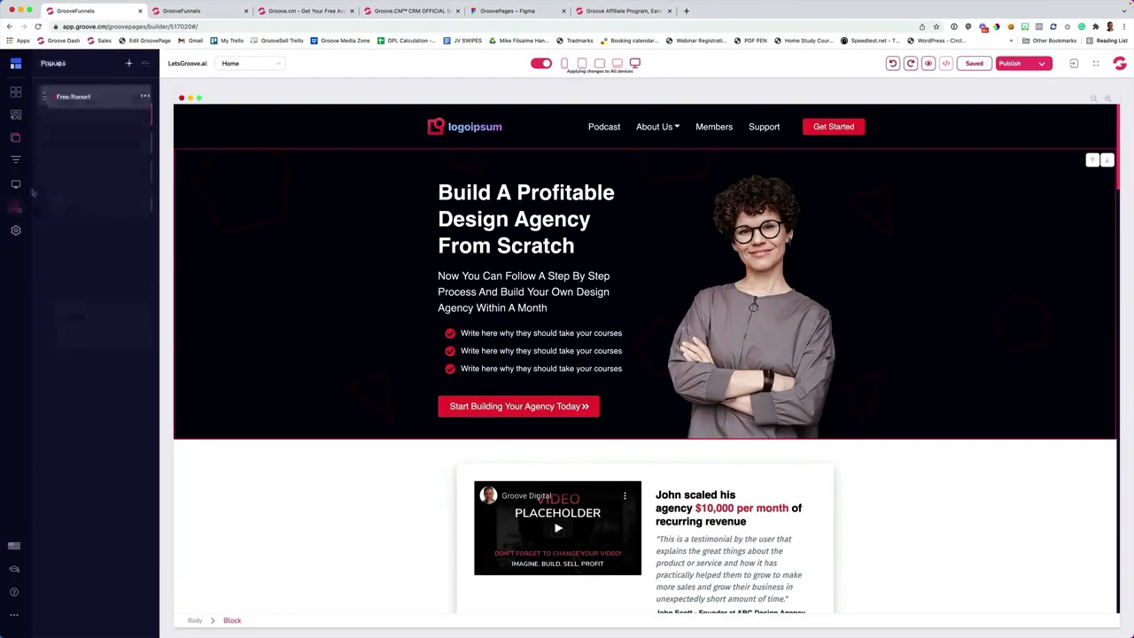
left_click(146, 96)
left_click(66, 119)
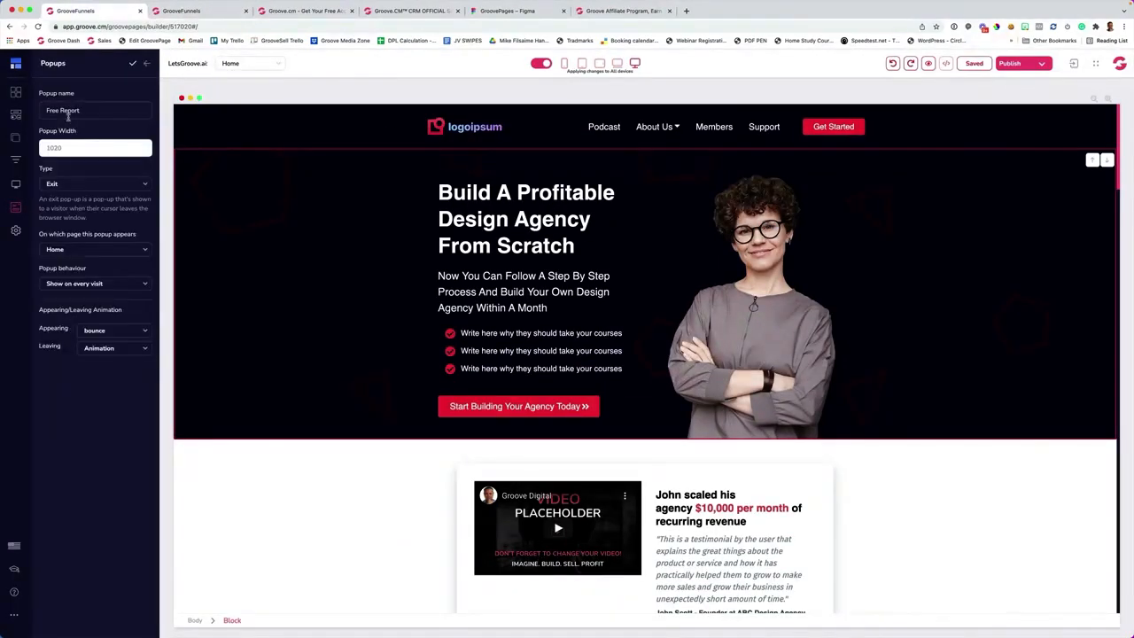
left_click(65, 181)
left_click(66, 201)
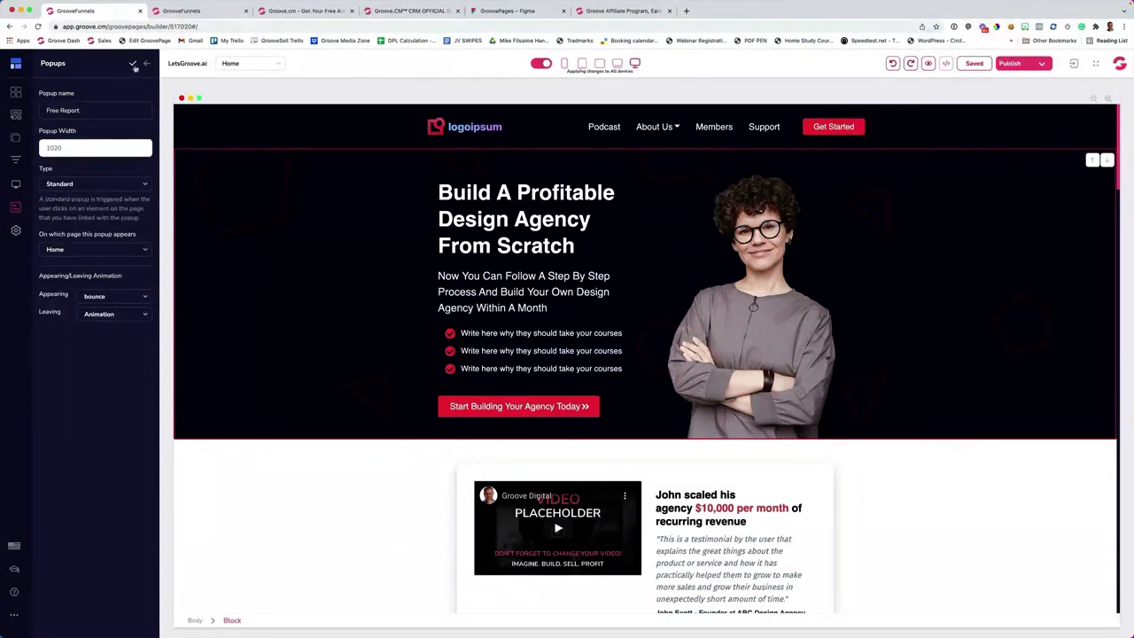
left_click(133, 64)
- Relabel the header's Get Started button as Free Report, link it to the Free Report popup, and update it
left_click(1061, 118)
triple_click(1035, 162)
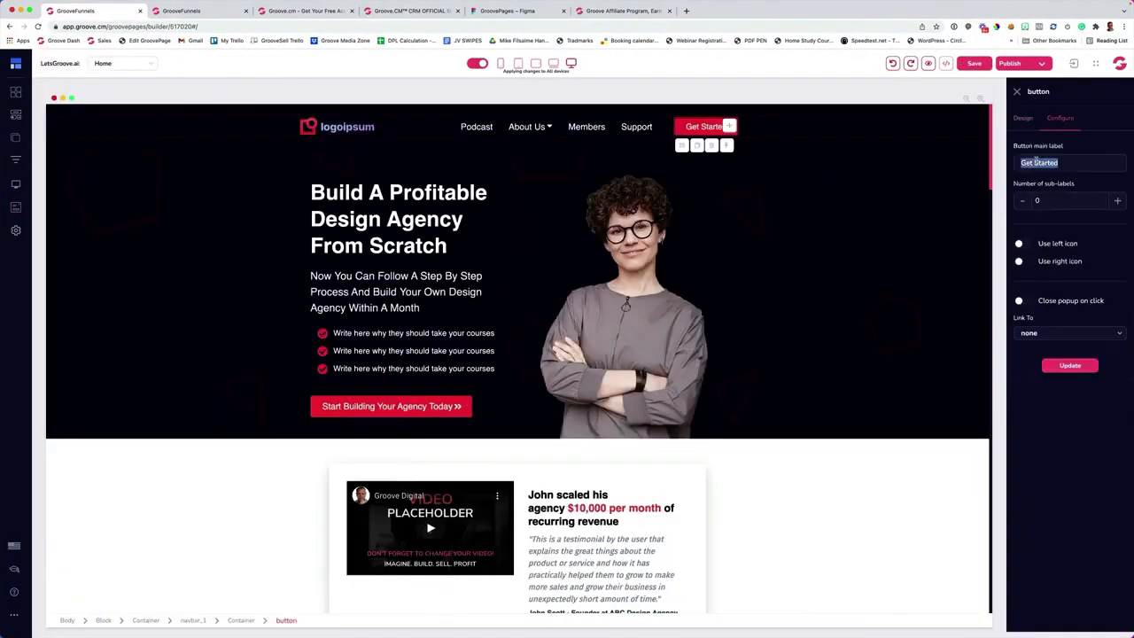
type("Free Report")
left_click(1044, 336)
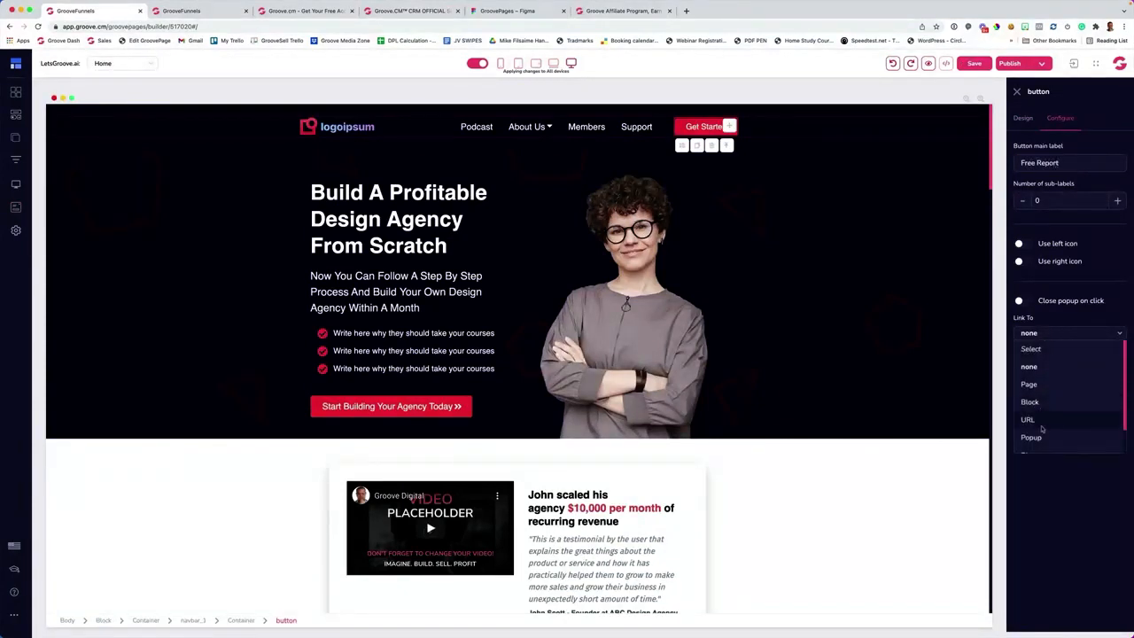
left_click(1054, 400)
left_click(1041, 369)
left_click(1045, 398)
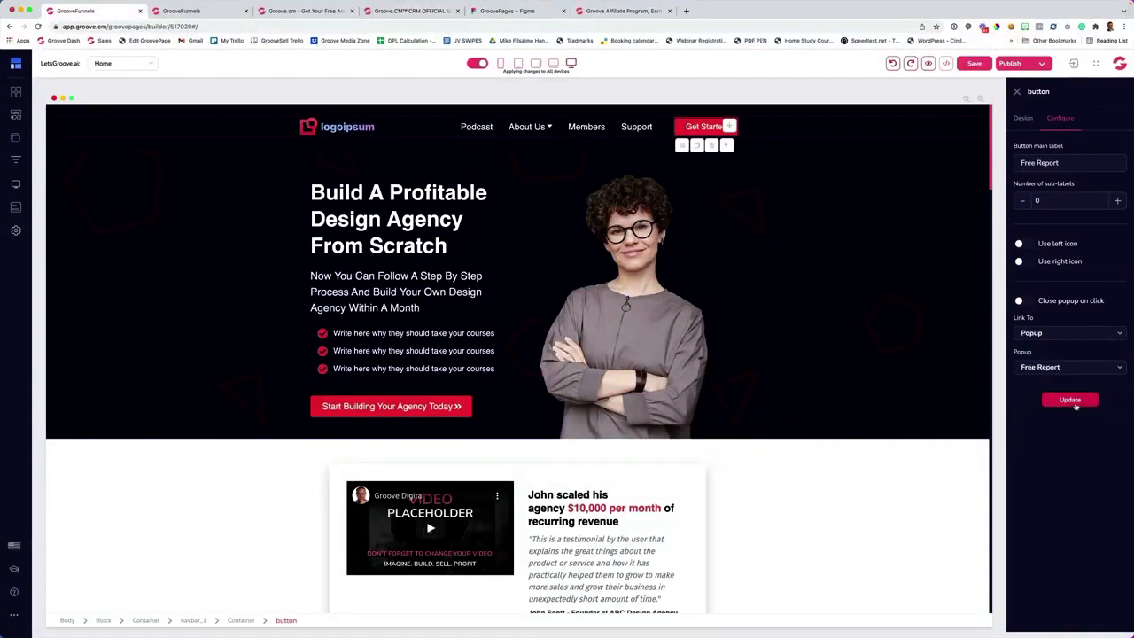
left_click(1071, 400)
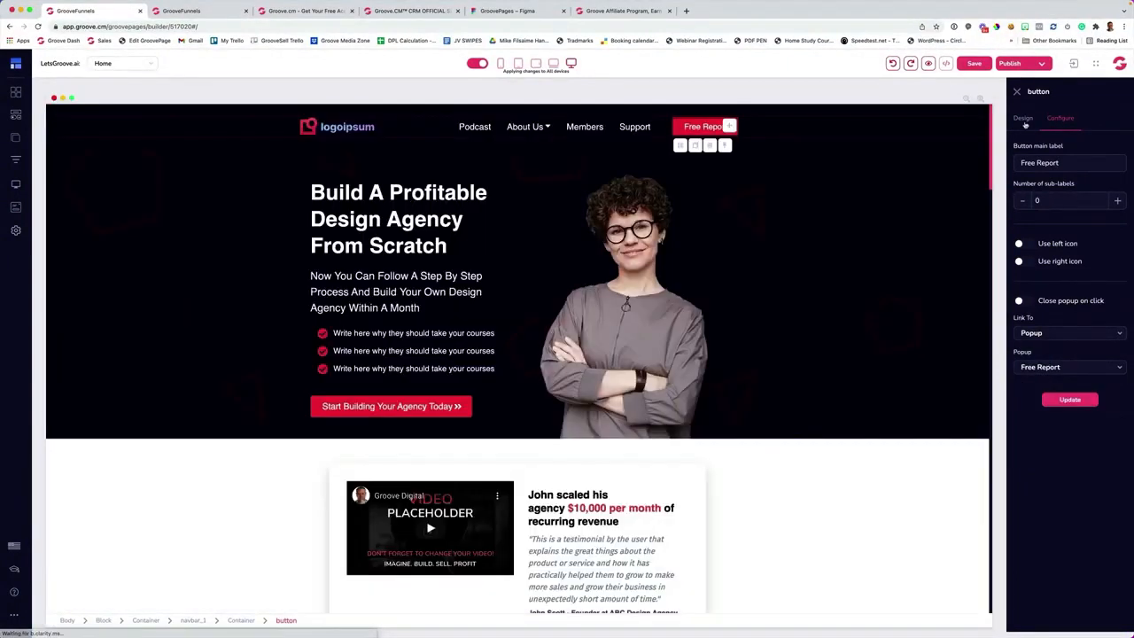
- Set the Free Report button's background color to yellow
left_click(1024, 118)
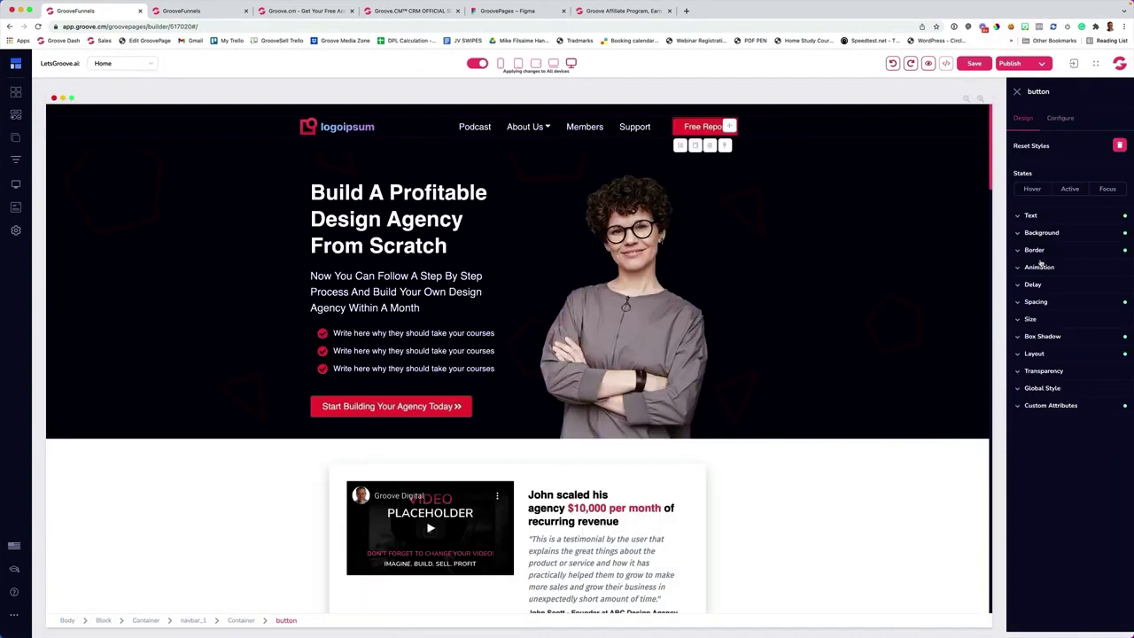
left_click(1043, 250)
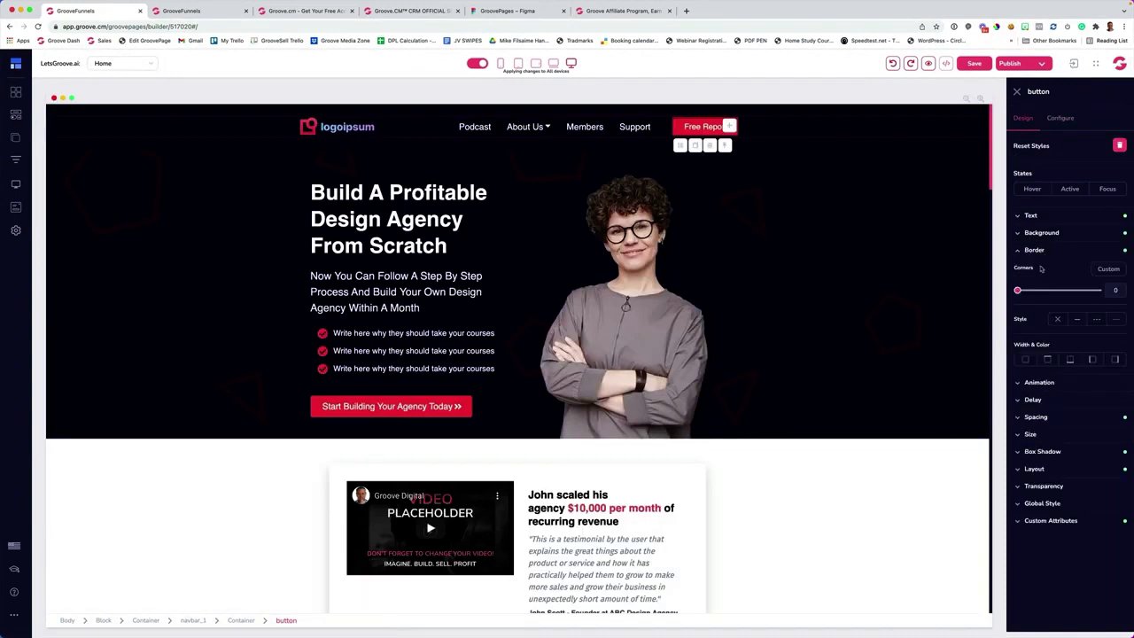
left_click(1033, 252)
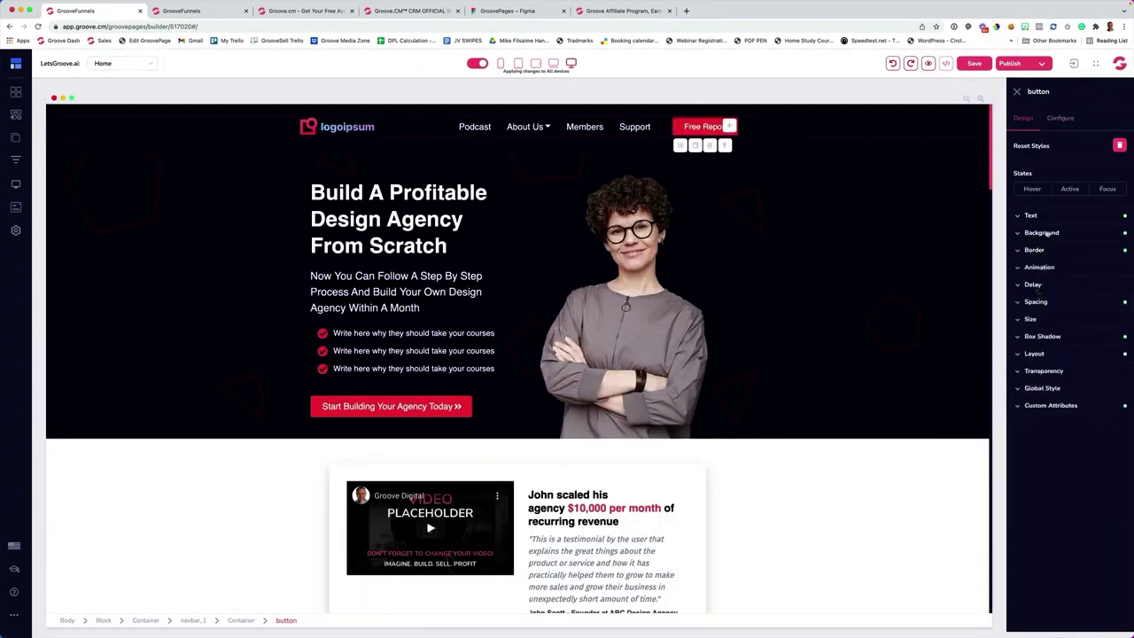
left_click(1045, 233)
left_click(1100, 254)
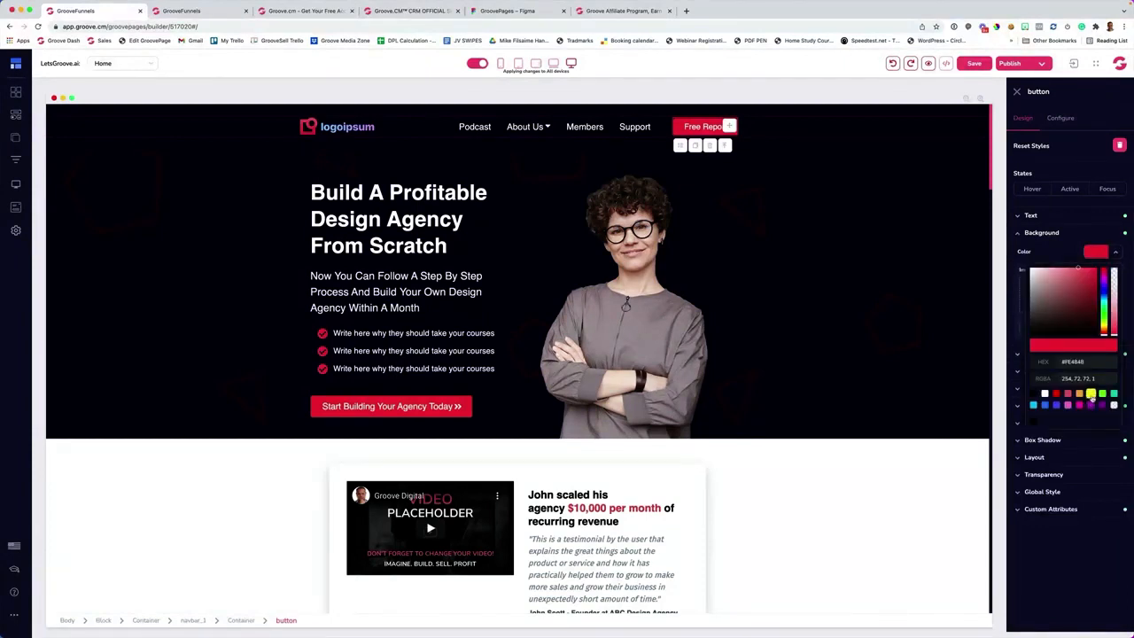
left_click(1091, 398)
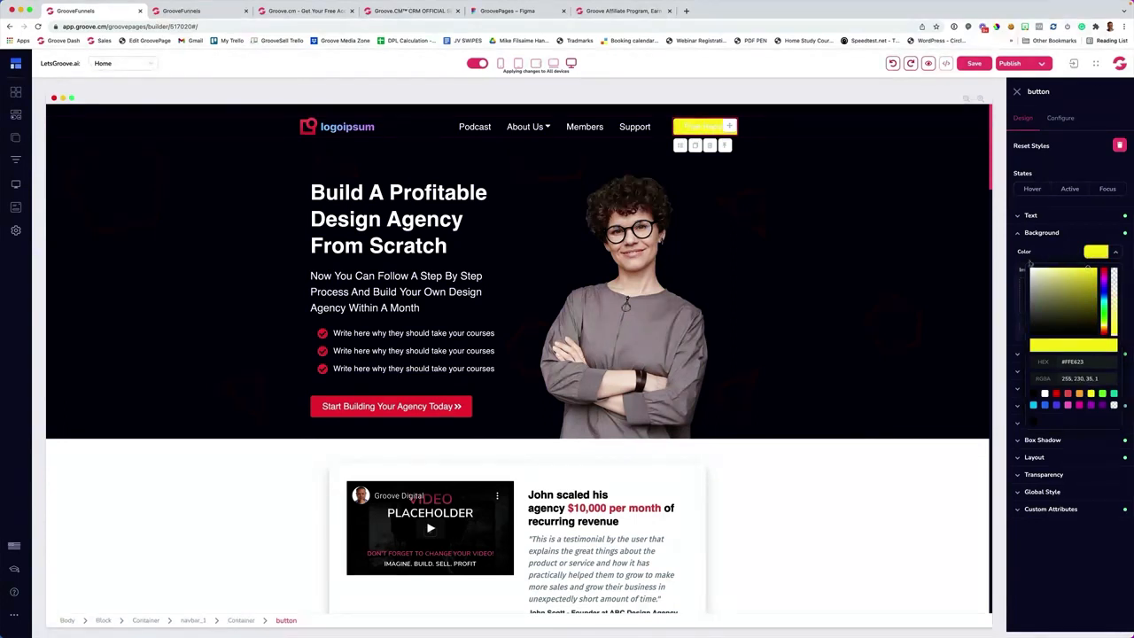
- Set the Free Report button's text color to black (#000000)
left_click(1031, 217)
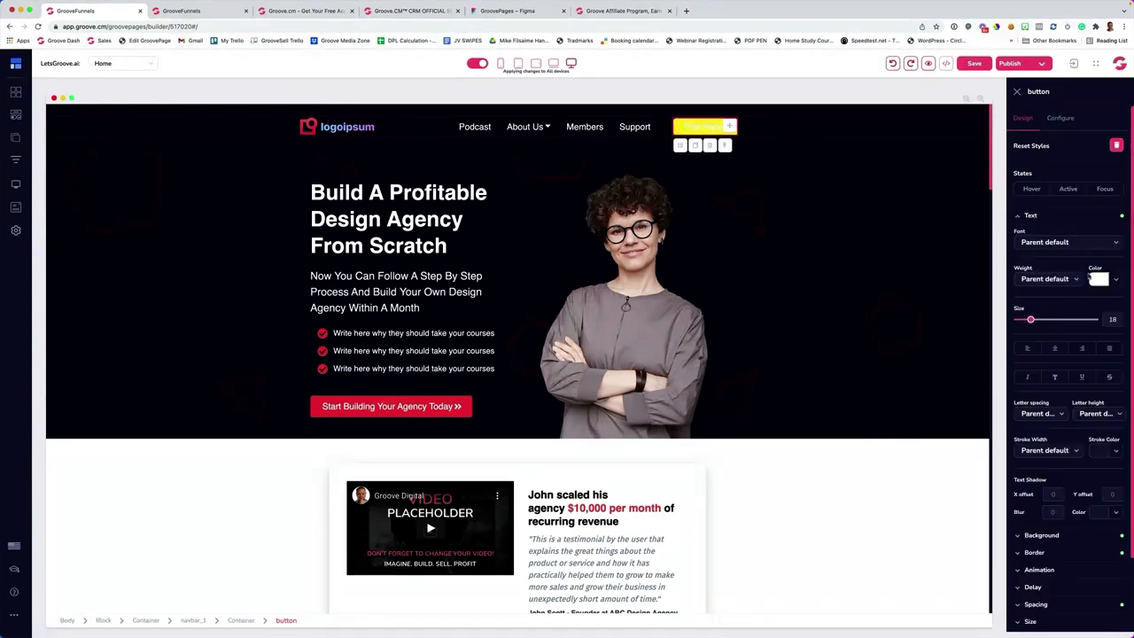
left_click(1096, 280)
left_click(1044, 449)
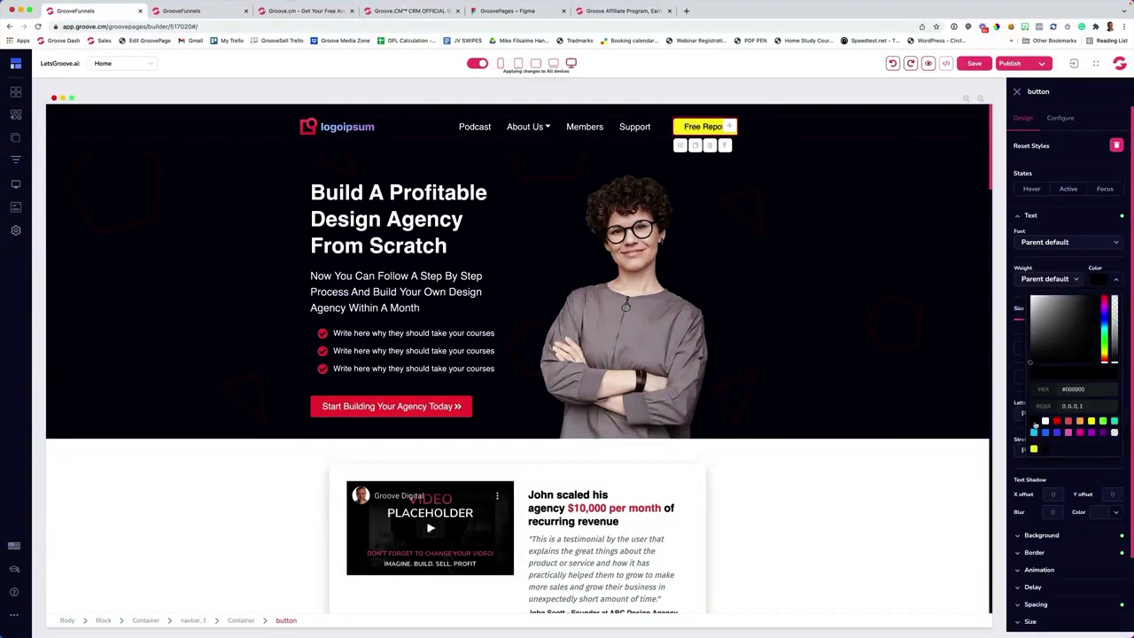
left_click(946, 328)
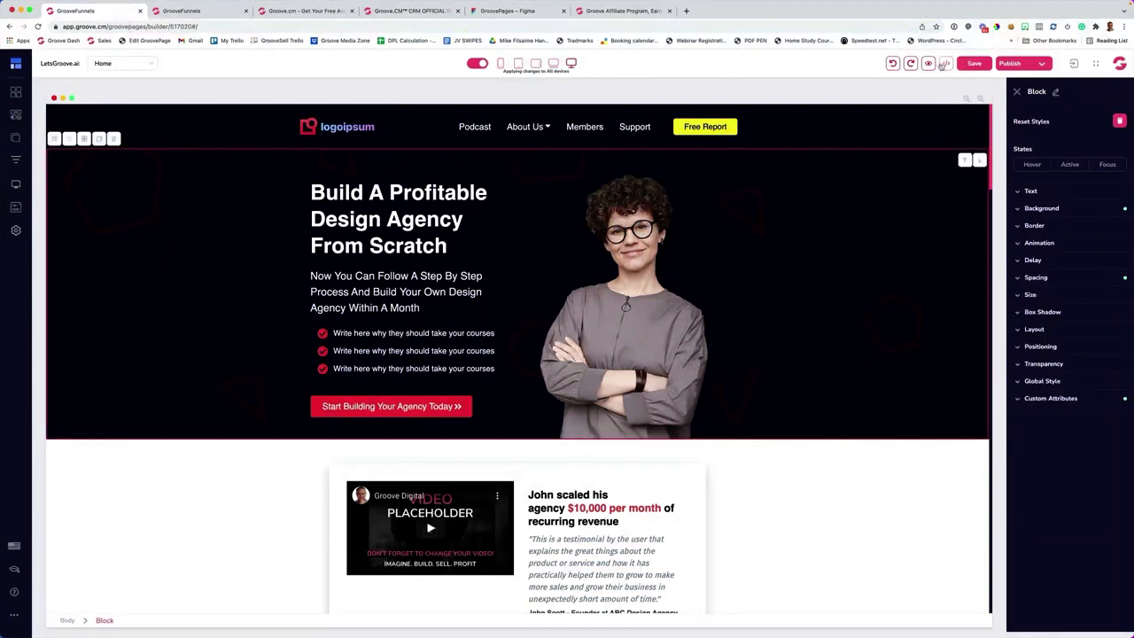
- Preview the Home page and test opening the popup from the Free Report button
left_click(960, 69)
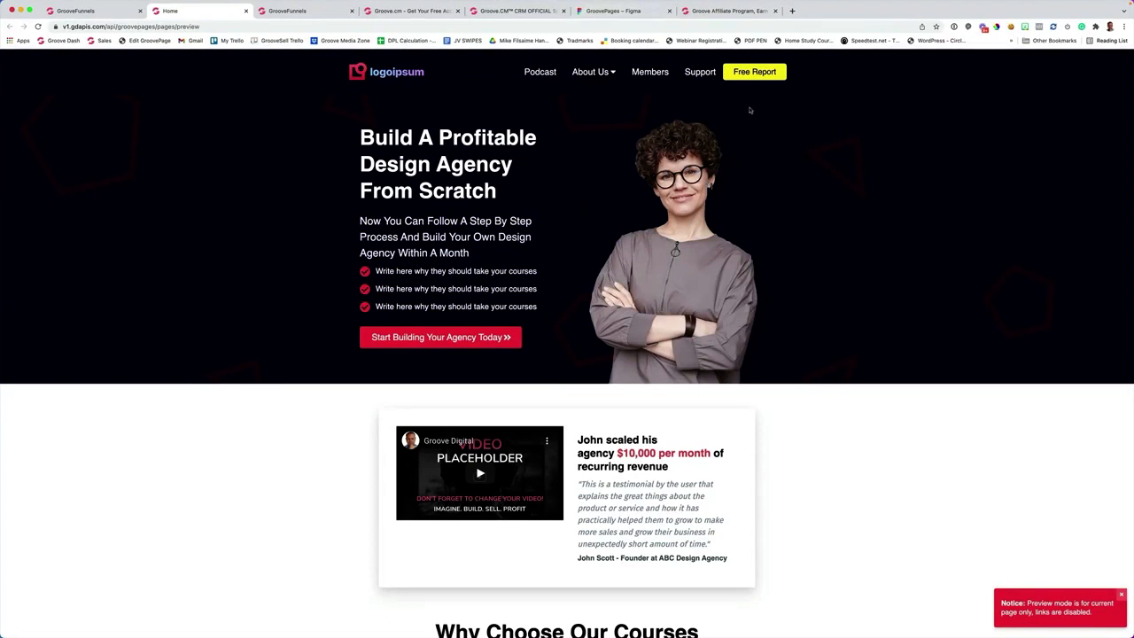
left_click(754, 77)
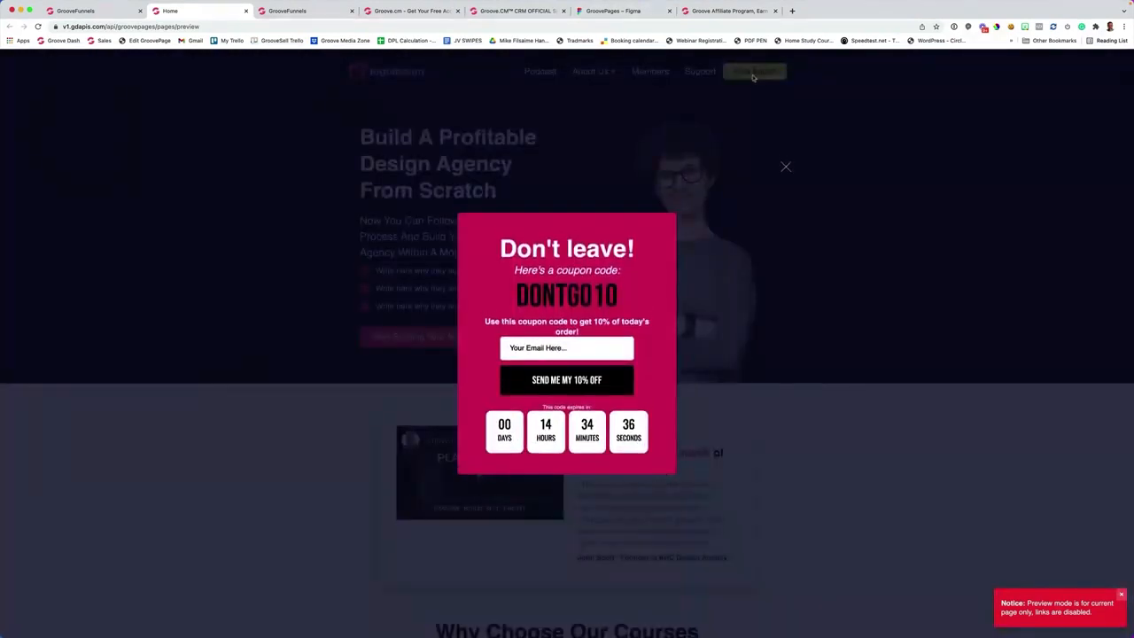
- Close the popup preview and review the LetsGroove.ai site settings through the Open Graph options, trying the cookie alert on and off
left_click(785, 168)
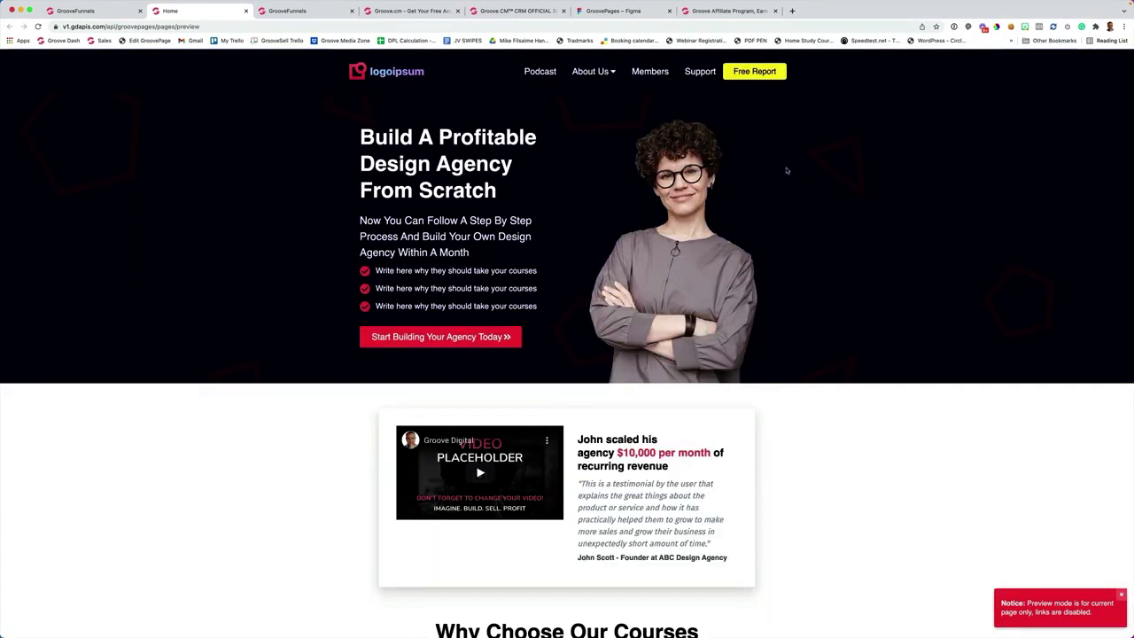
left_click(245, 11)
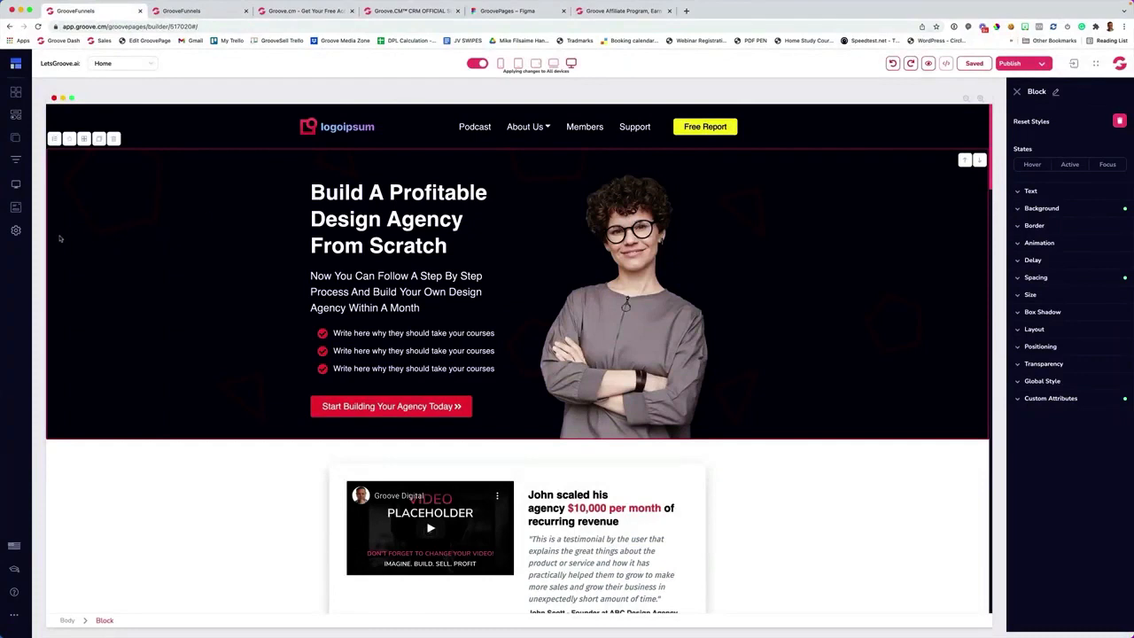
left_click(15, 231)
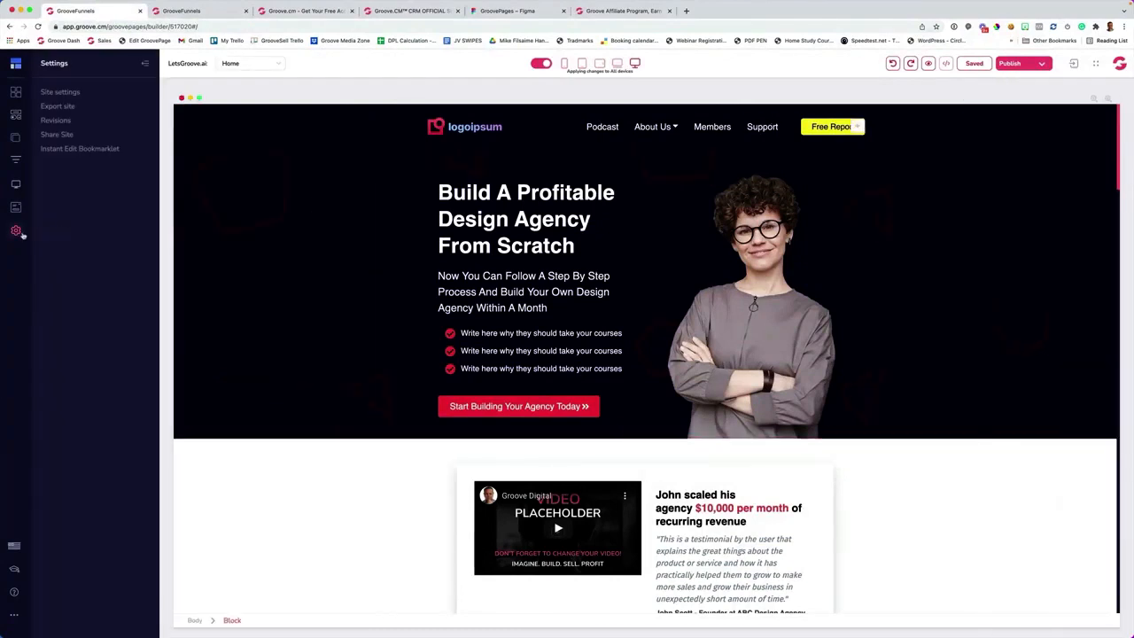
left_click(61, 92)
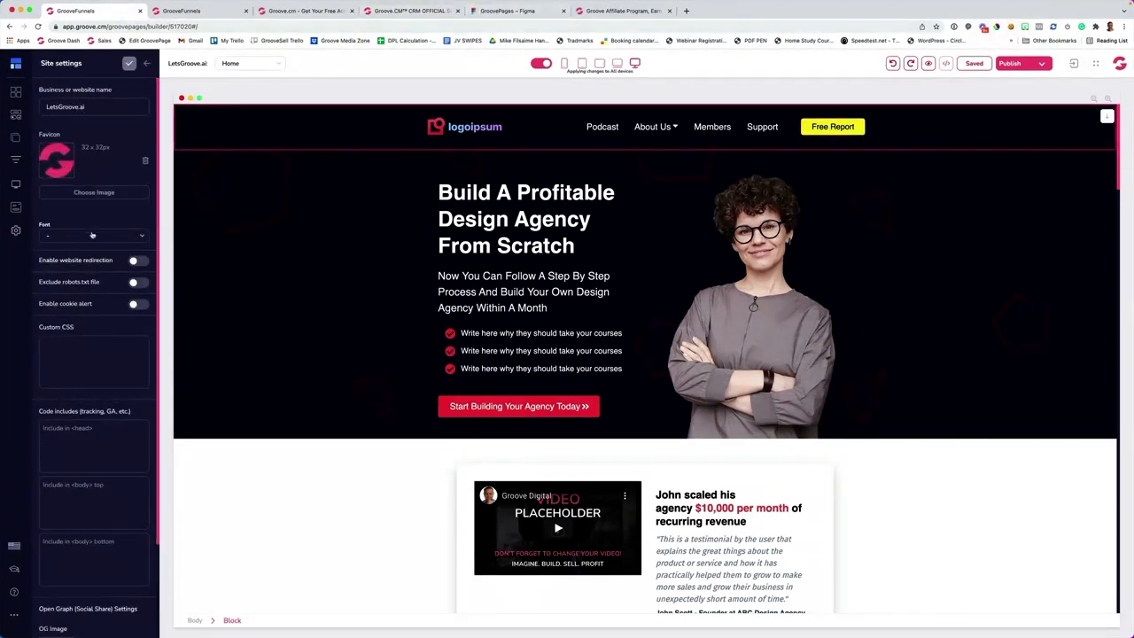
scroll(92, 231, "down", 1)
scroll(93, 231, "down", 3)
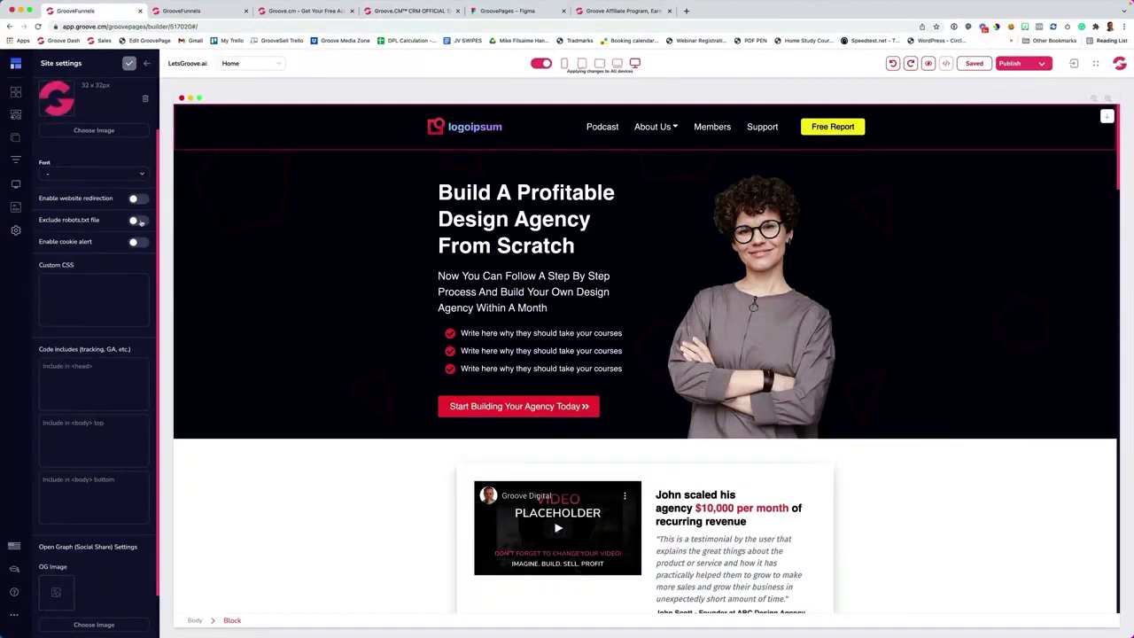
left_click(139, 243)
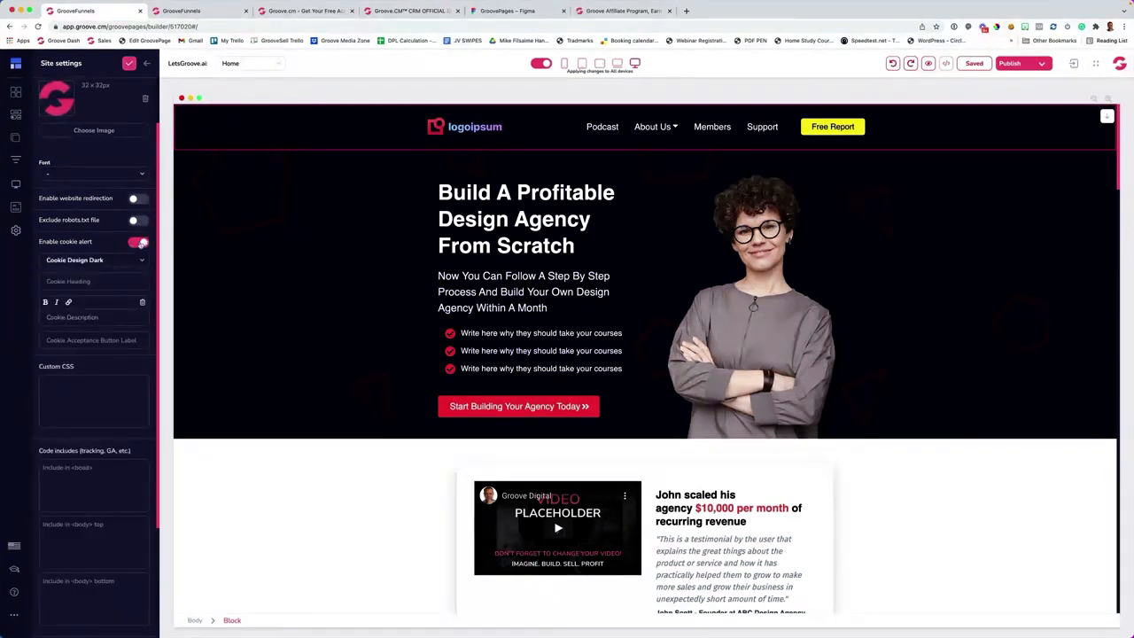
left_click(139, 243)
scroll(63, 248, "down", 1)
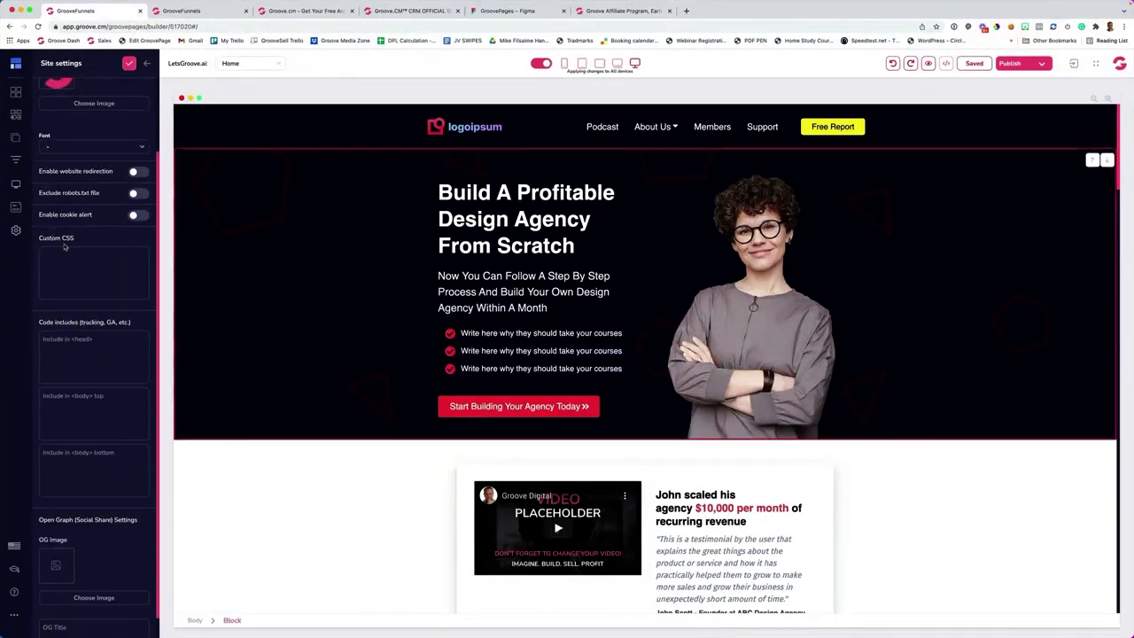
scroll(64, 249, "down", 1)
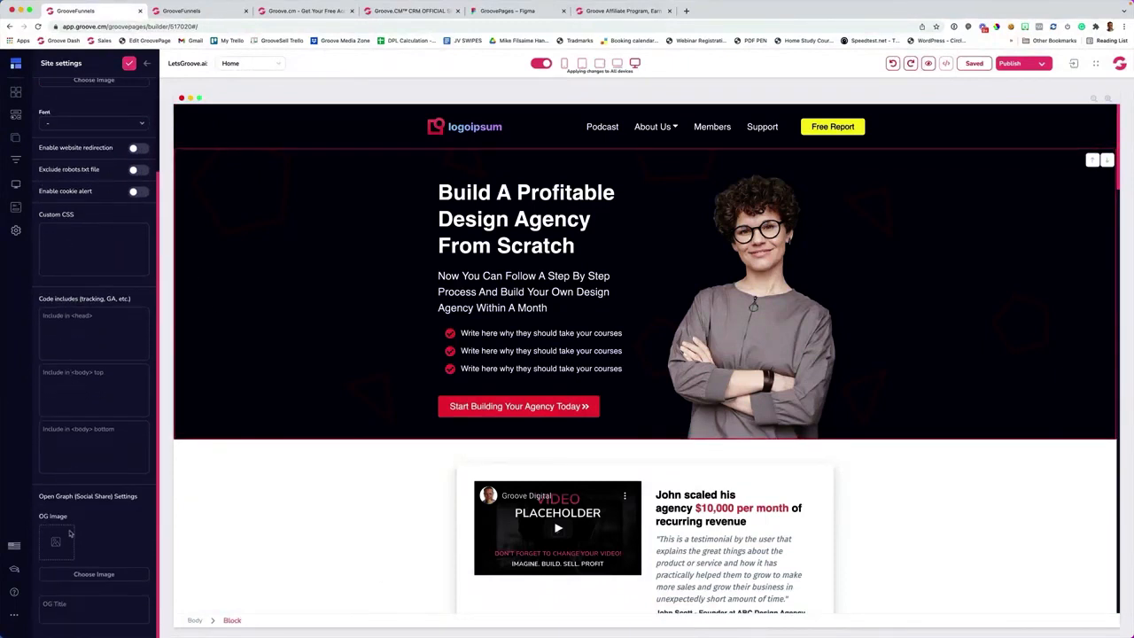
scroll(71, 443, "up", 4)
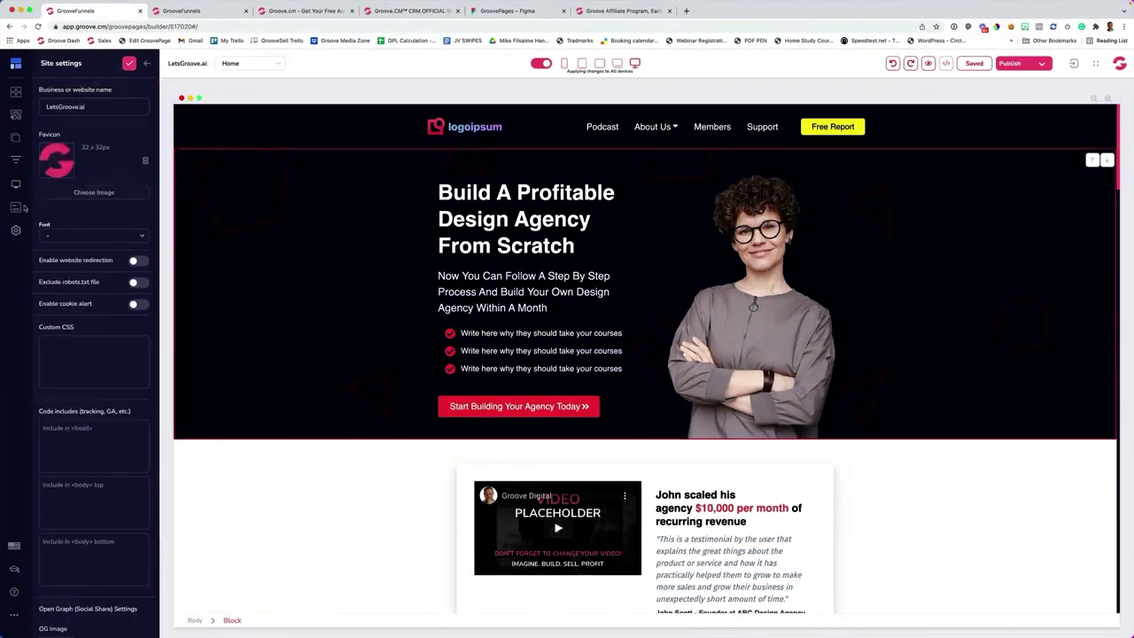
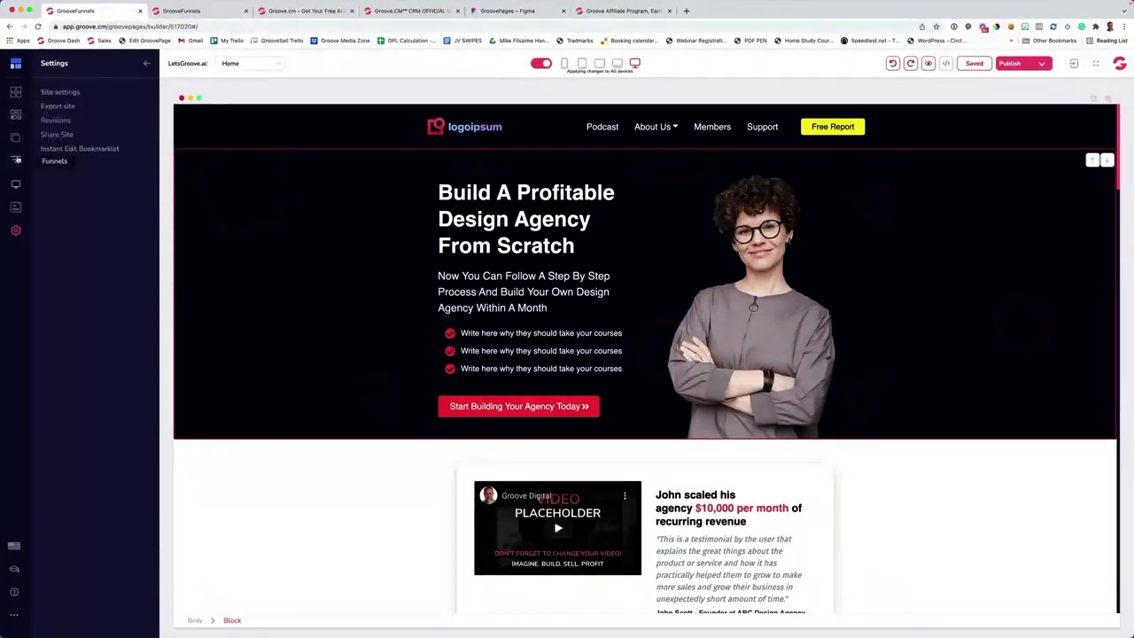
left_click(271, 189)
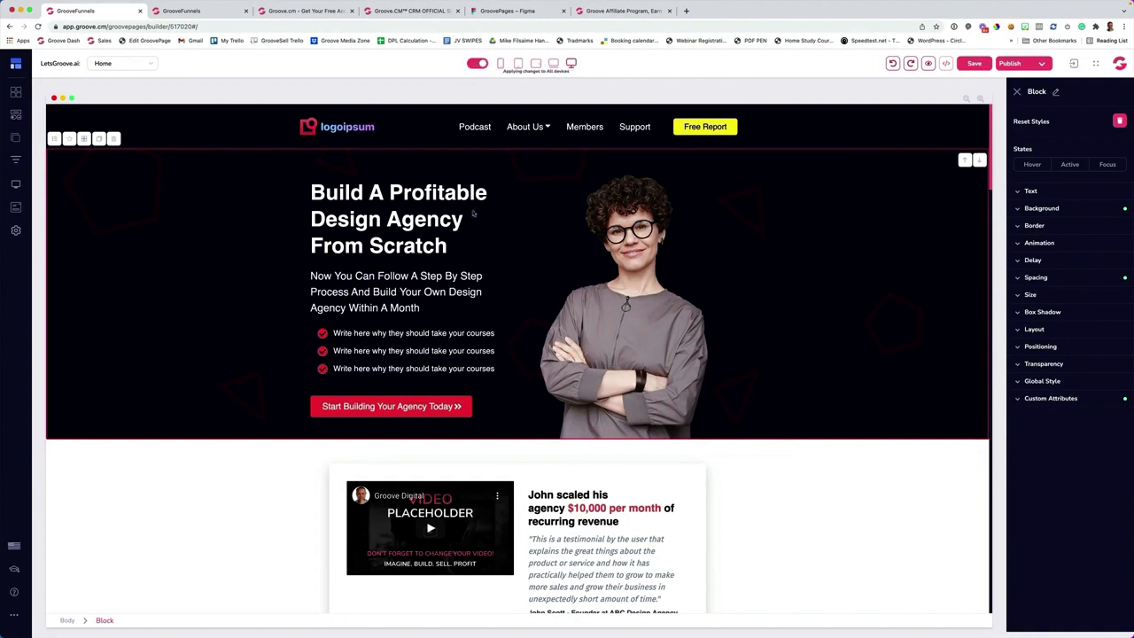
- Set the main H1 heading's text size to 72 for all devices and check it in the mobile view
left_click(386, 202)
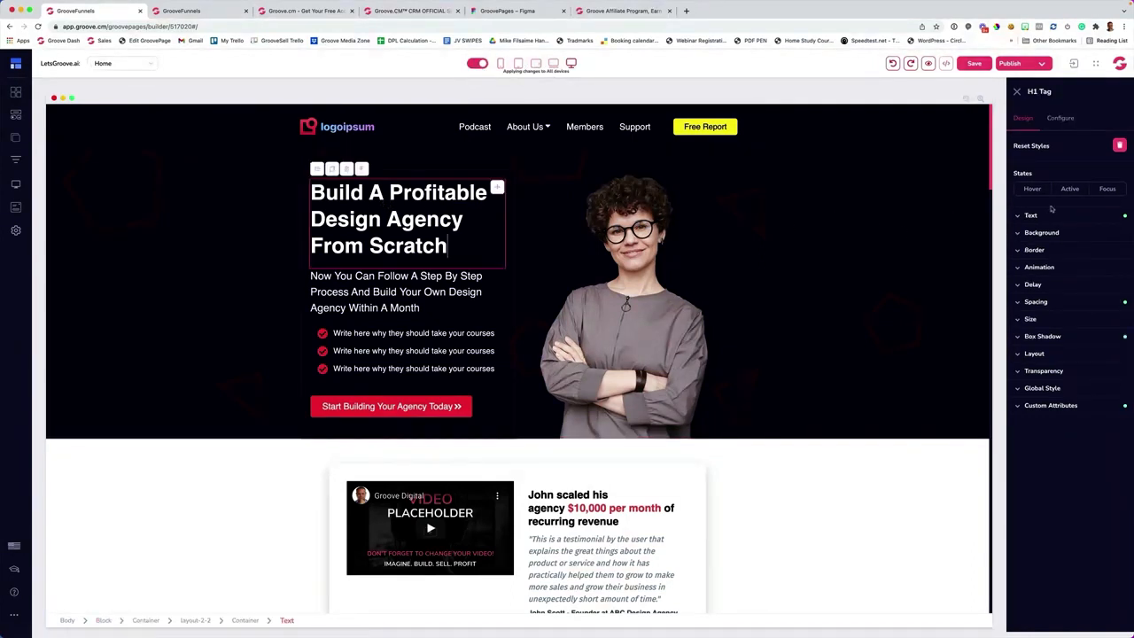
left_click(1019, 216)
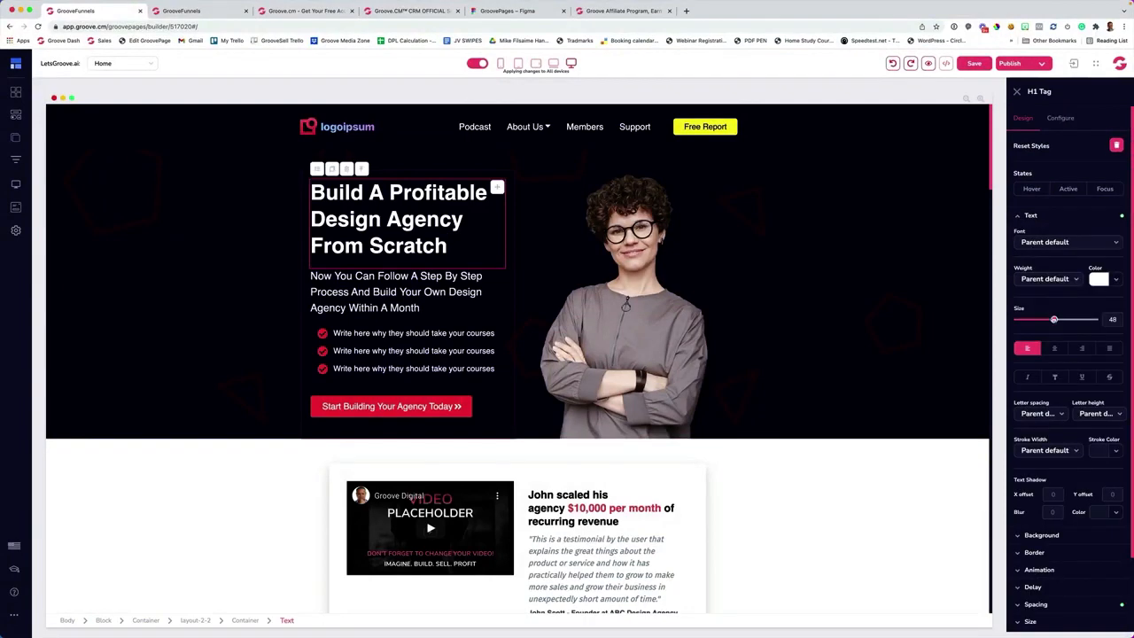
left_click_drag(1055, 320, 1073, 320)
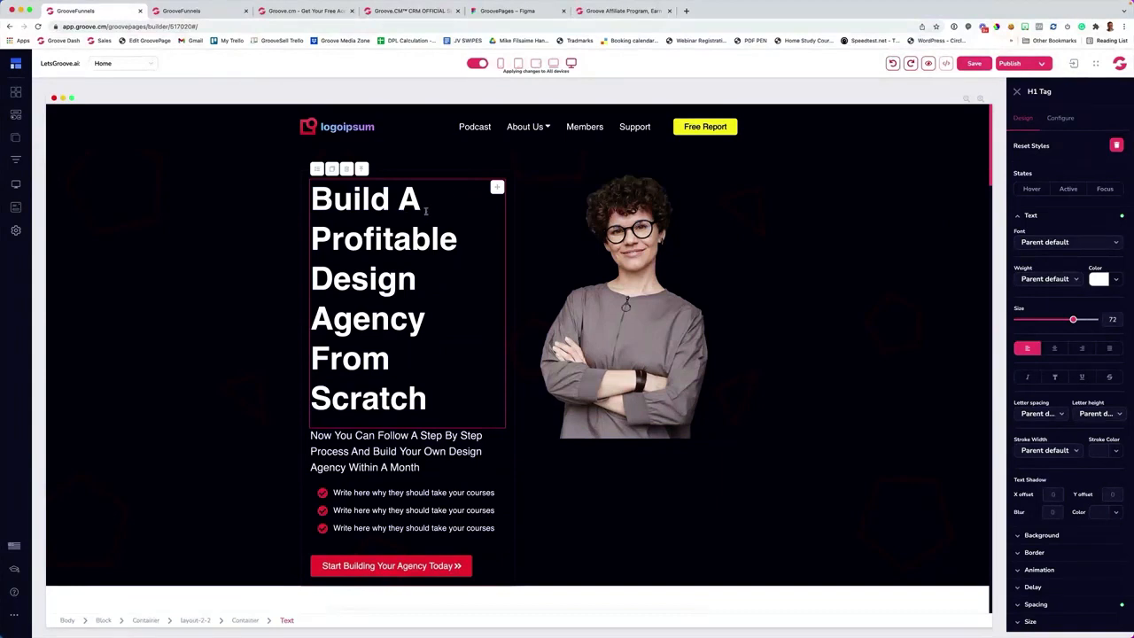
left_click(501, 63)
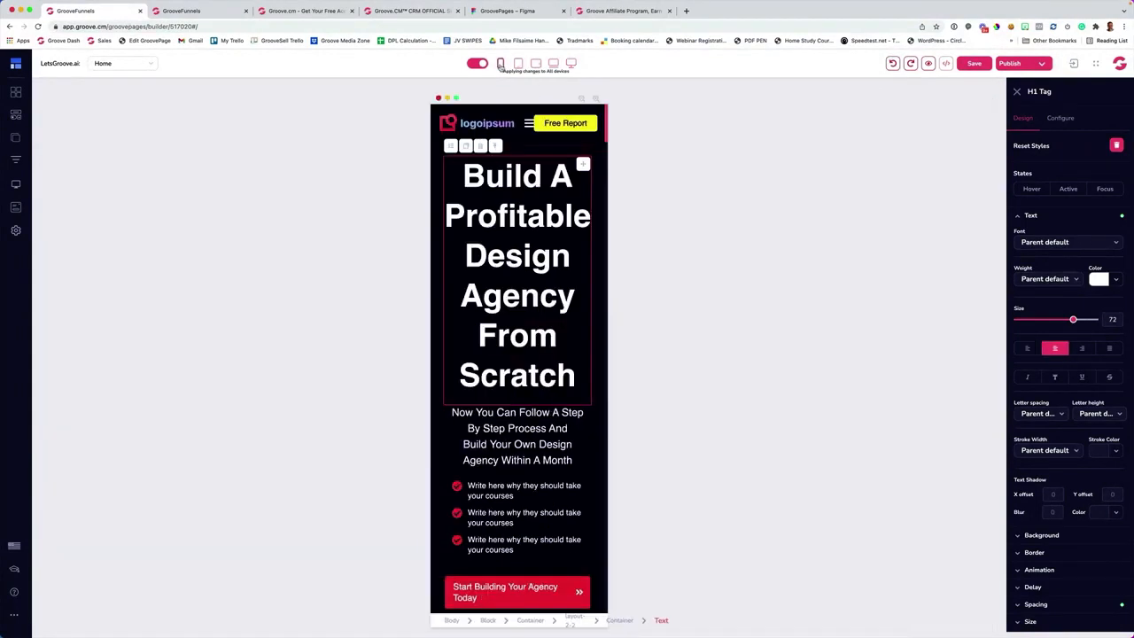
- Test how the heading's shared text size behaves in mobile and desktop views with values 35, 44 and 72
left_click_drag(1073, 320, 1044, 321)
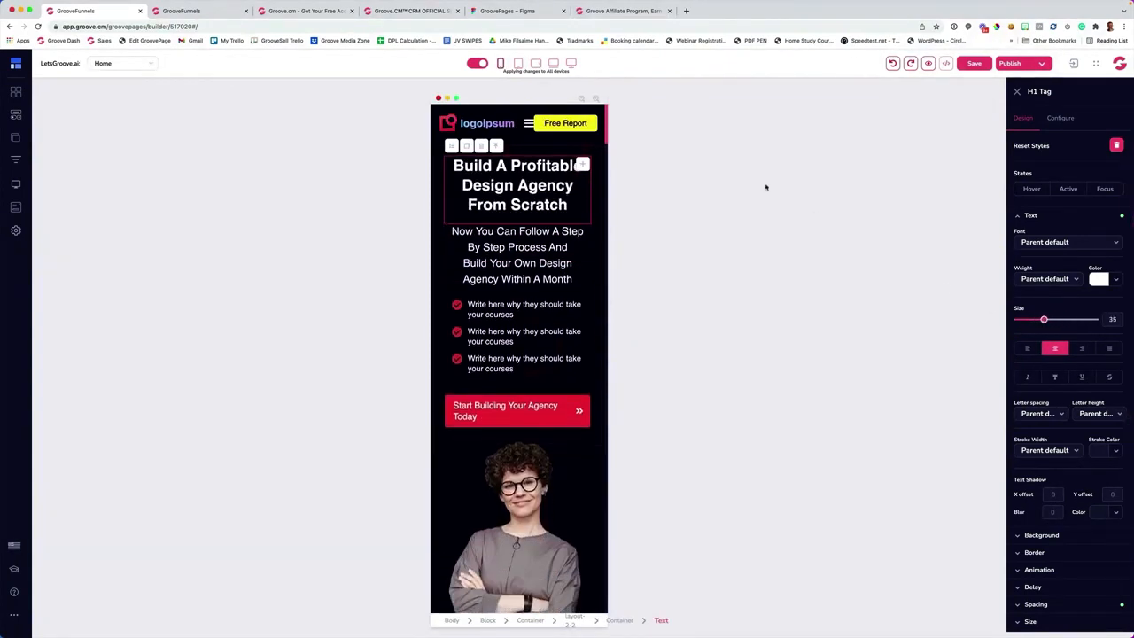
left_click(571, 63)
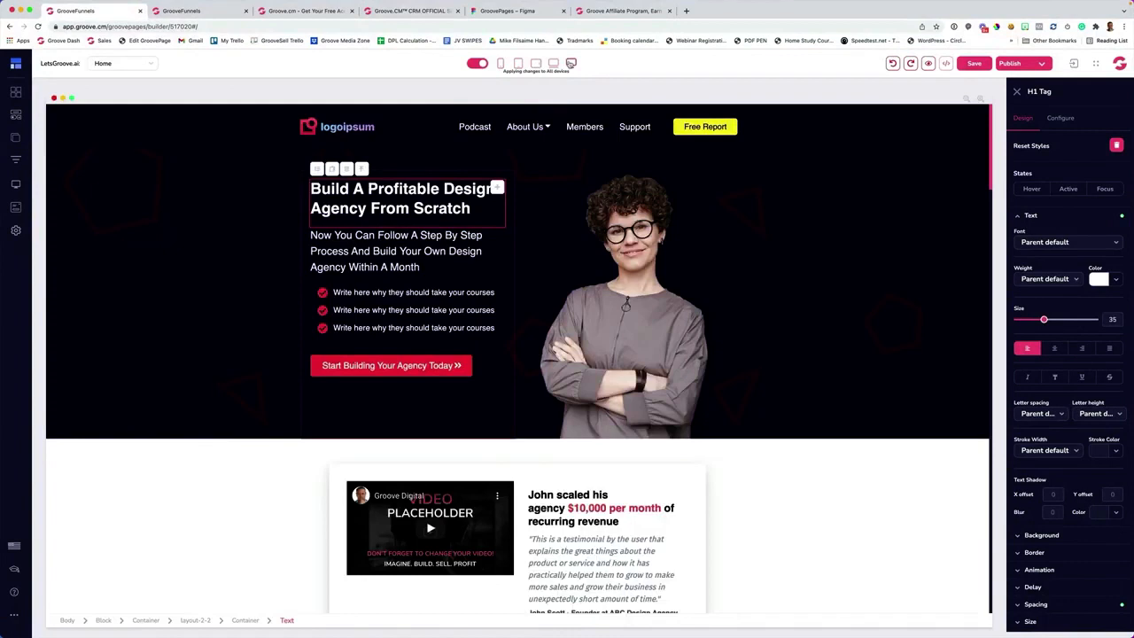
left_click_drag(1044, 319, 1048, 320)
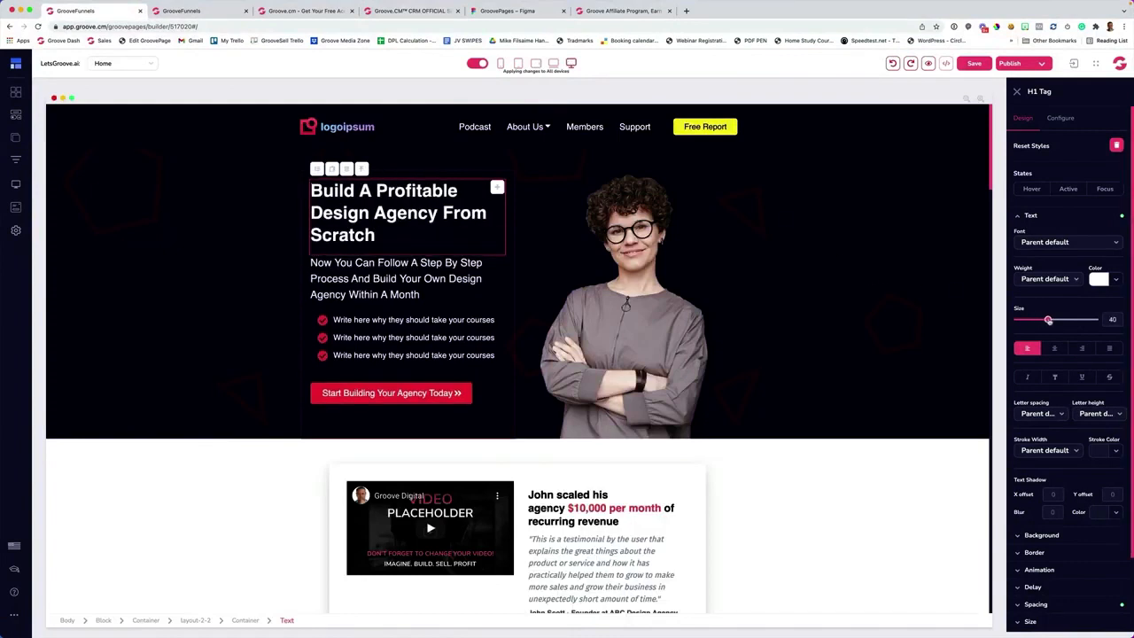
left_click(501, 64)
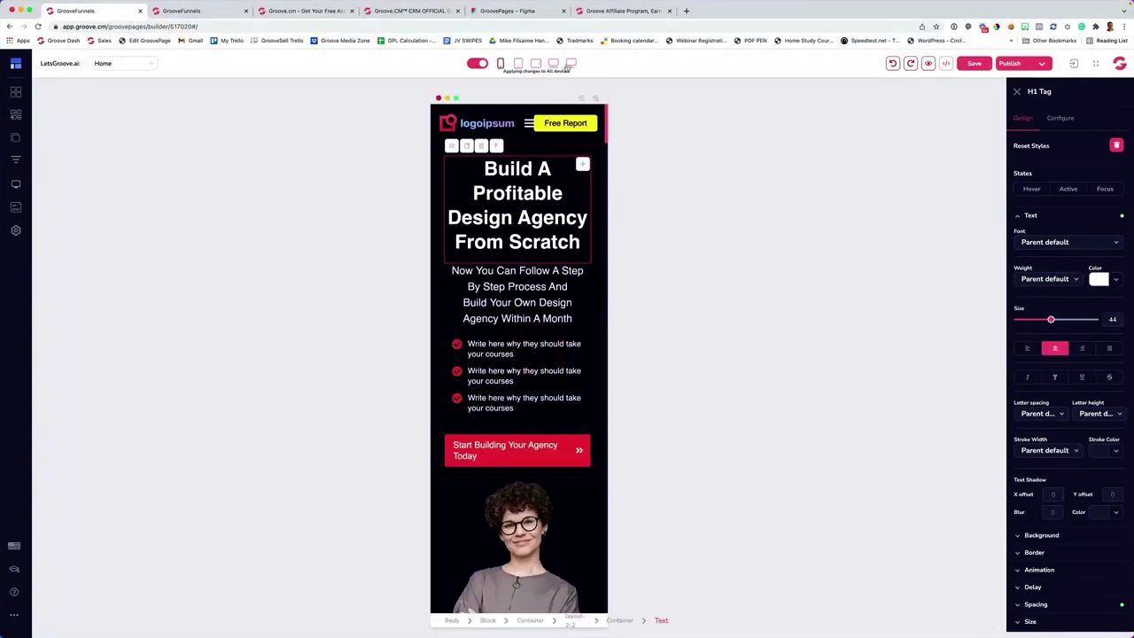
left_click(570, 63)
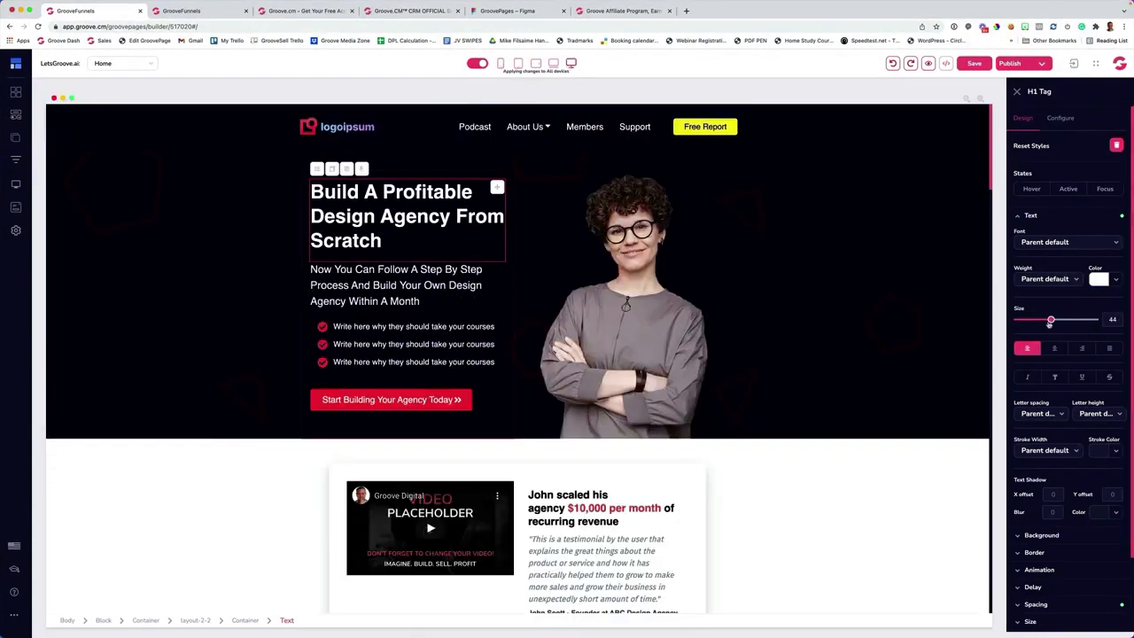
left_click_drag(1051, 321, 1073, 320)
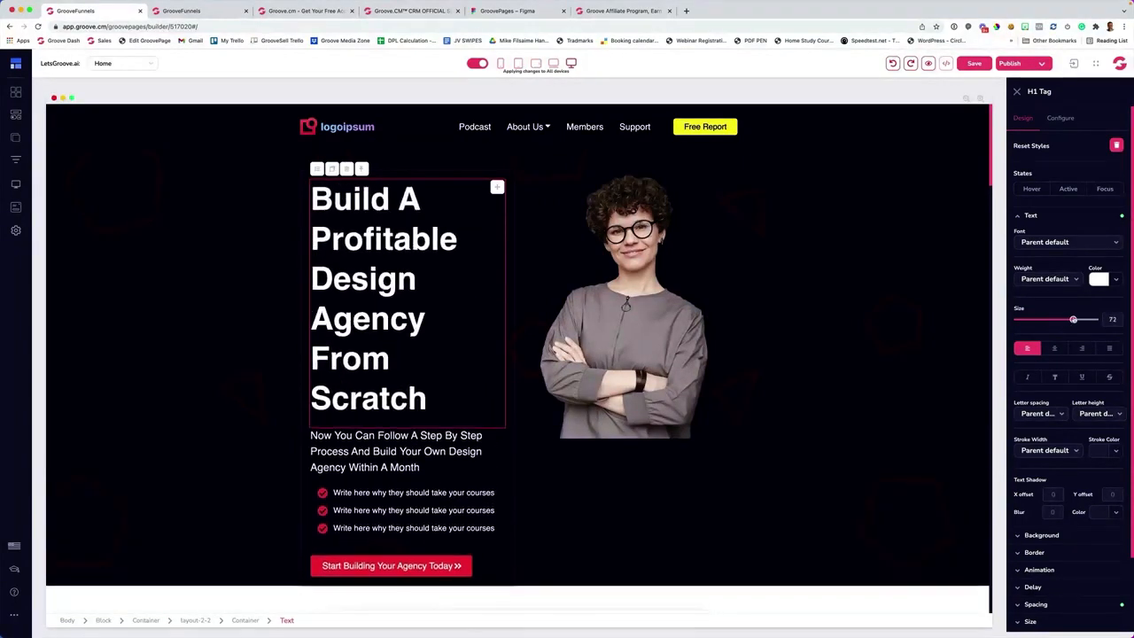
left_click(500, 64)
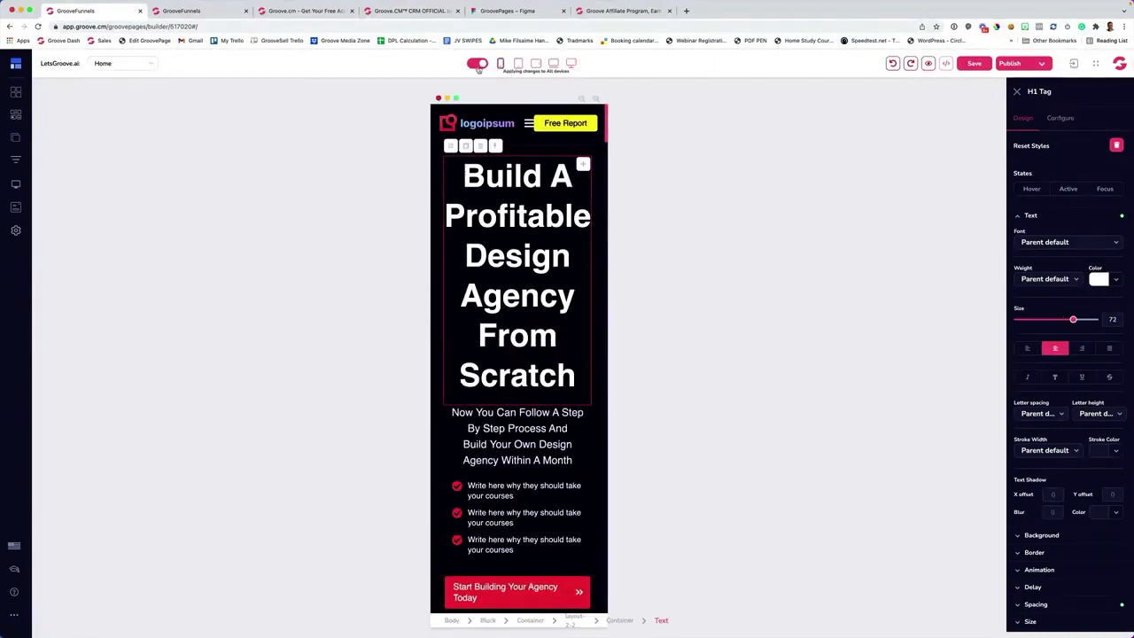
- Restrict changes to the mobile device only, and set the heading's size to 22 and its color to red (#FF1900)
left_click(478, 67)
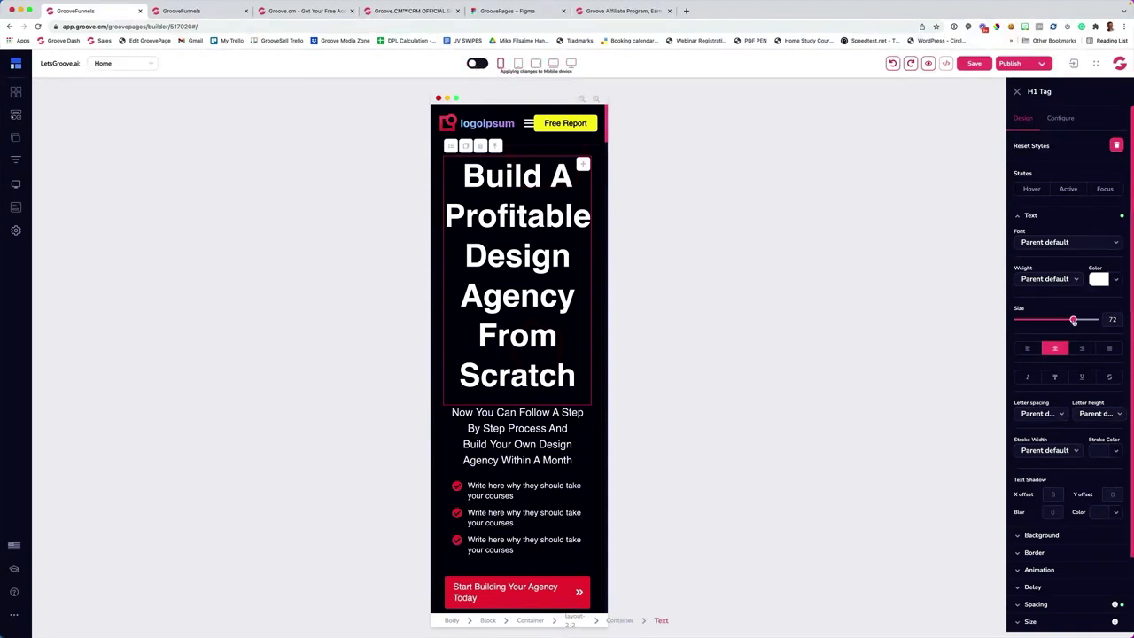
left_click_drag(1073, 321, 1033, 320)
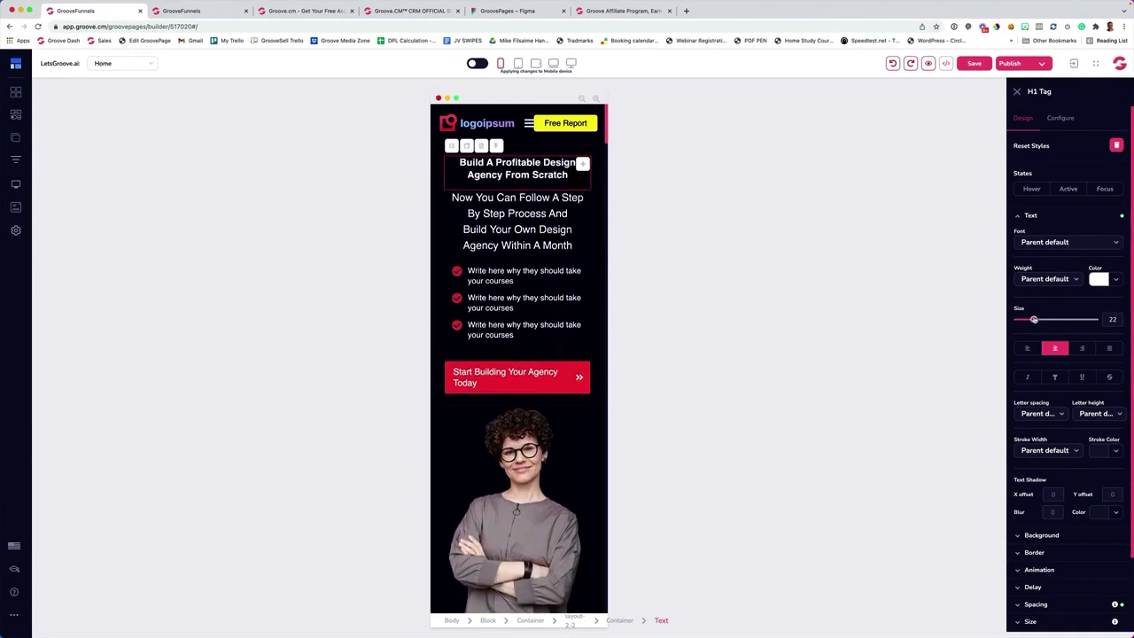
left_click(1098, 280)
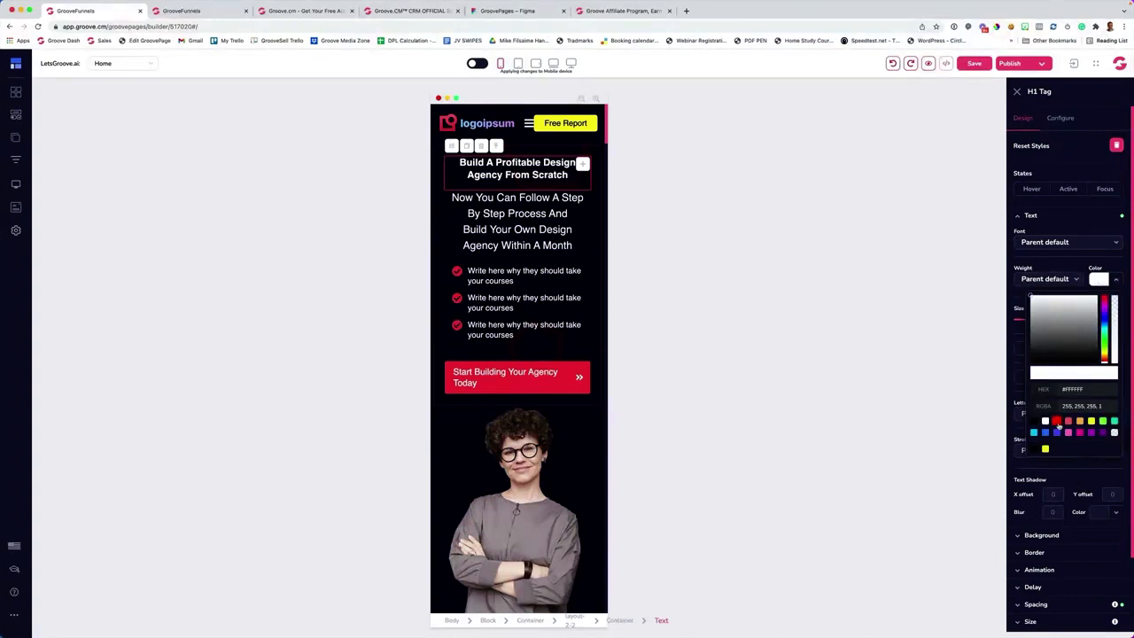
left_click(1058, 422)
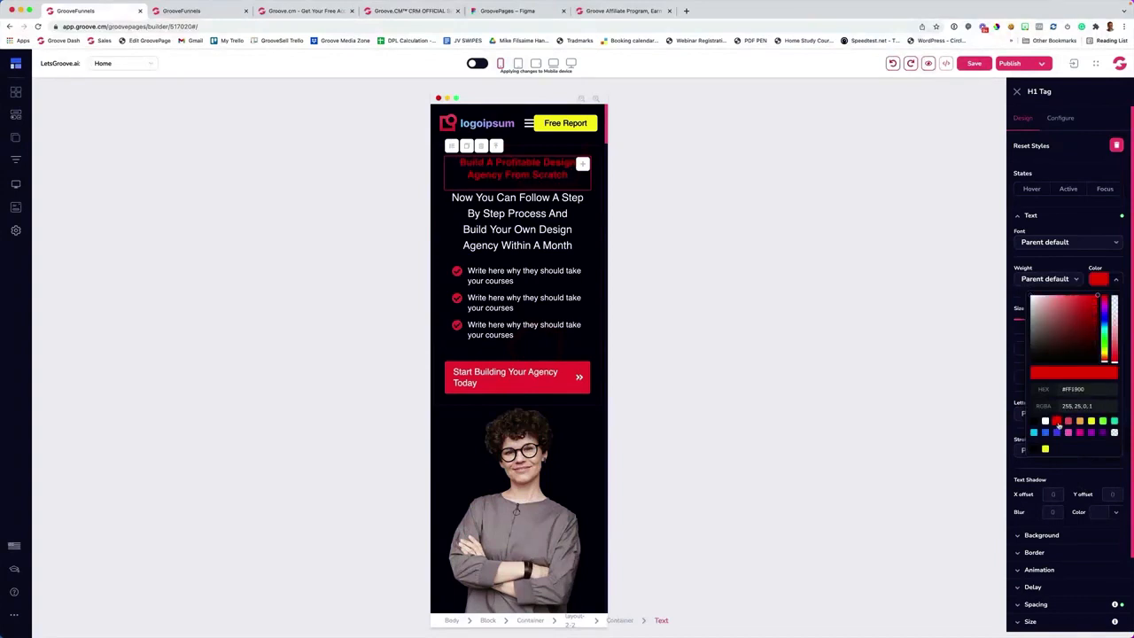
left_click(1100, 281)
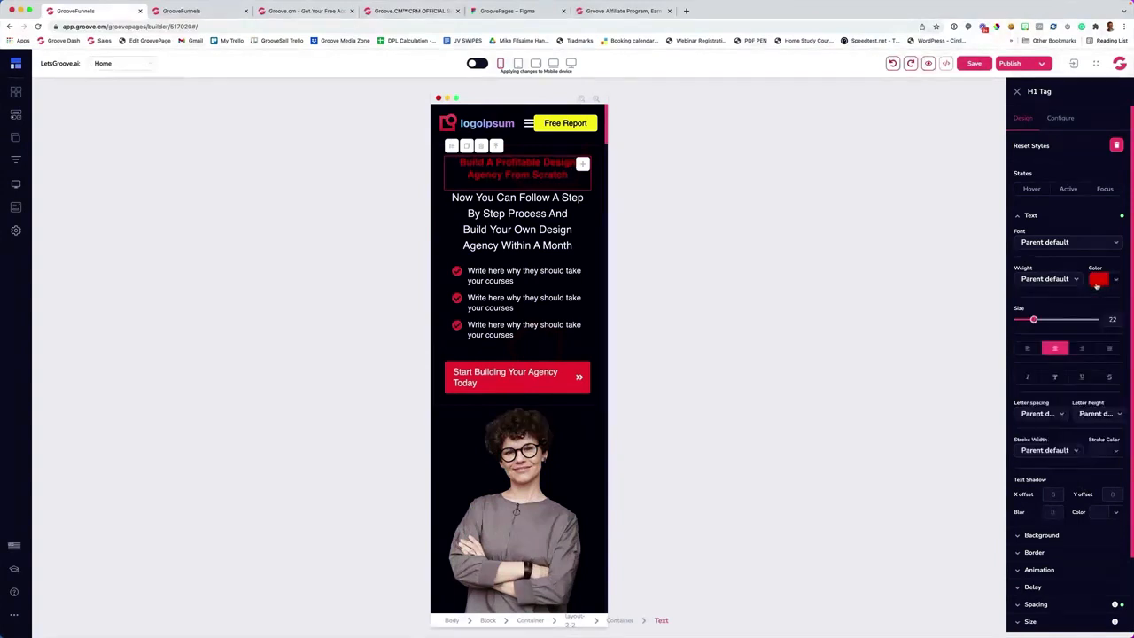
- For the vertical tablet, set the heading's size to 43 and its color to blue (#2E81FF), and check the horizontal tablet view
left_click(519, 63)
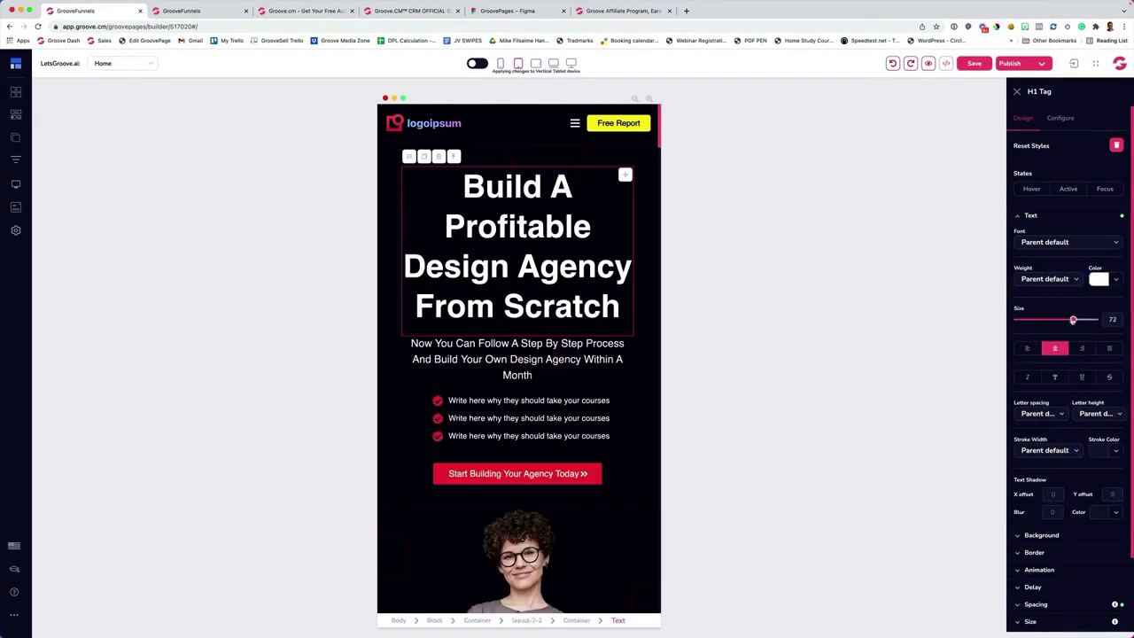
scroll(559, 426, "down", 3)
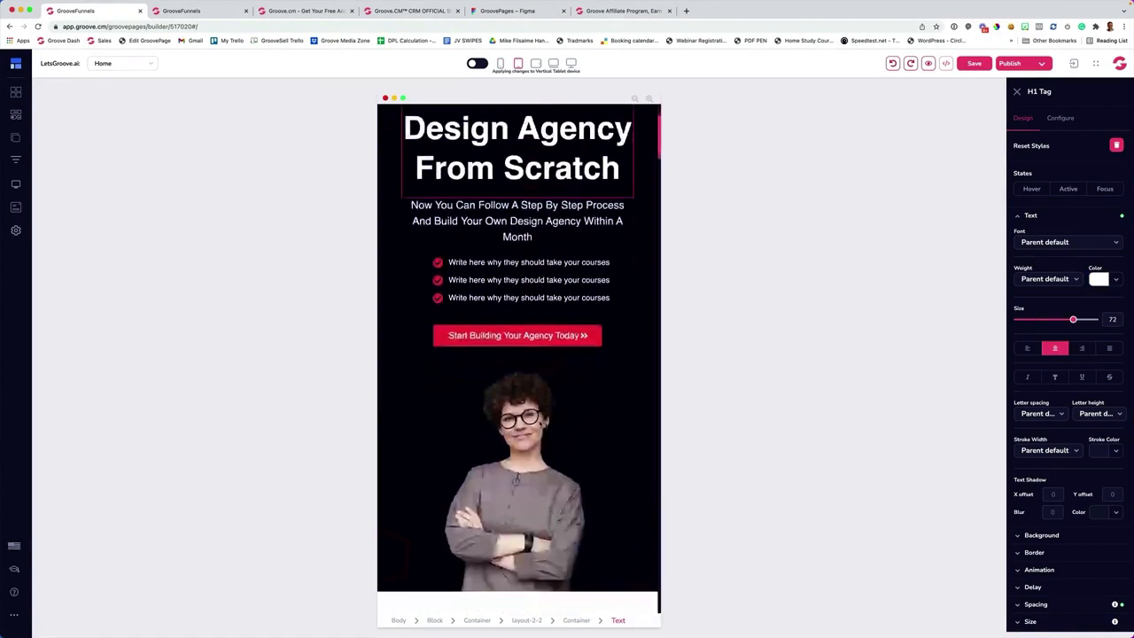
scroll(543, 409, "up", 3)
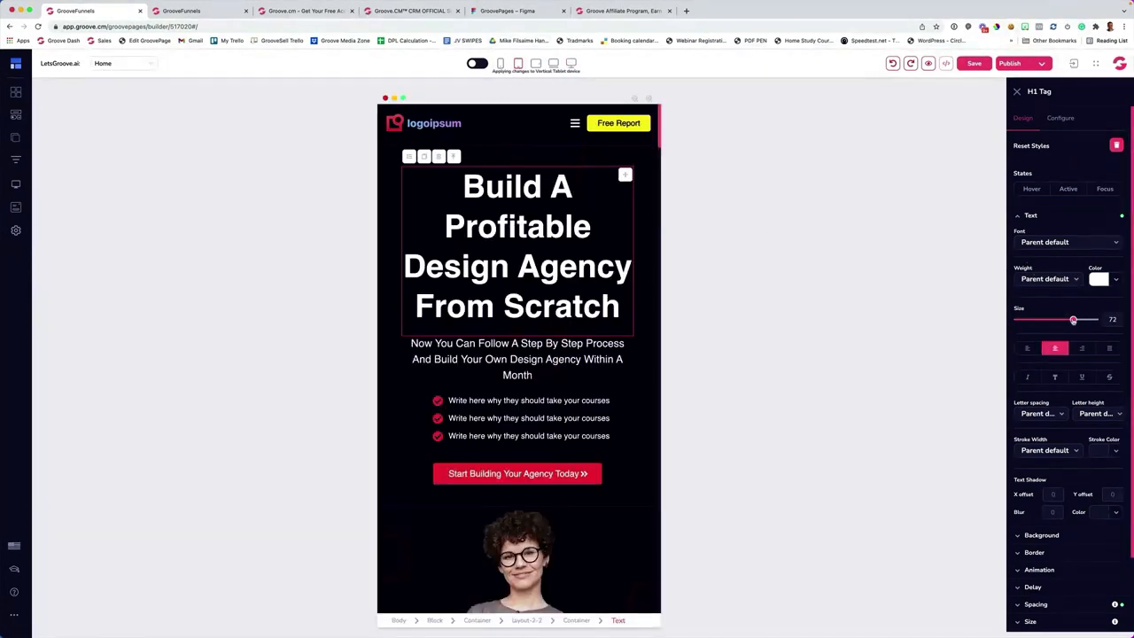
left_click_drag(1073, 319, 1050, 320)
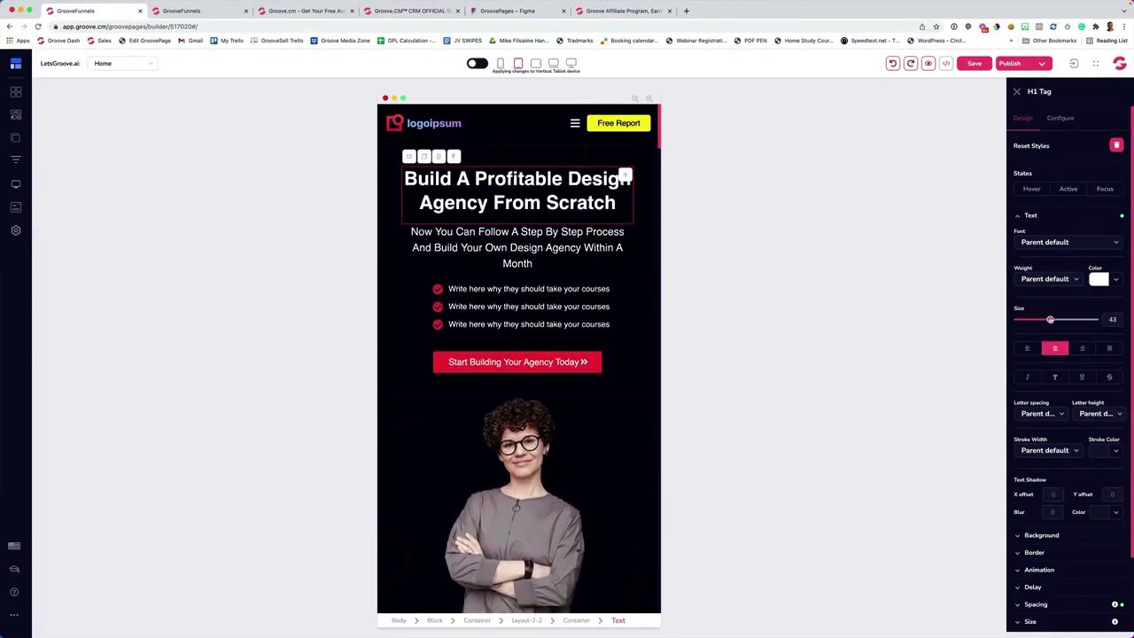
left_click(1098, 281)
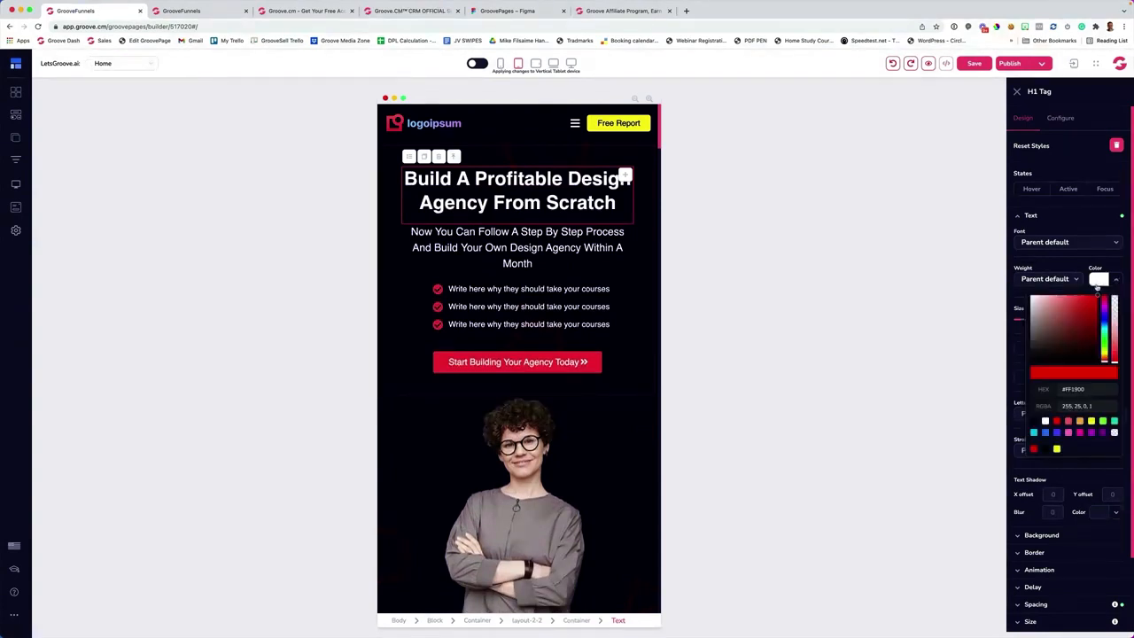
left_click(1046, 433)
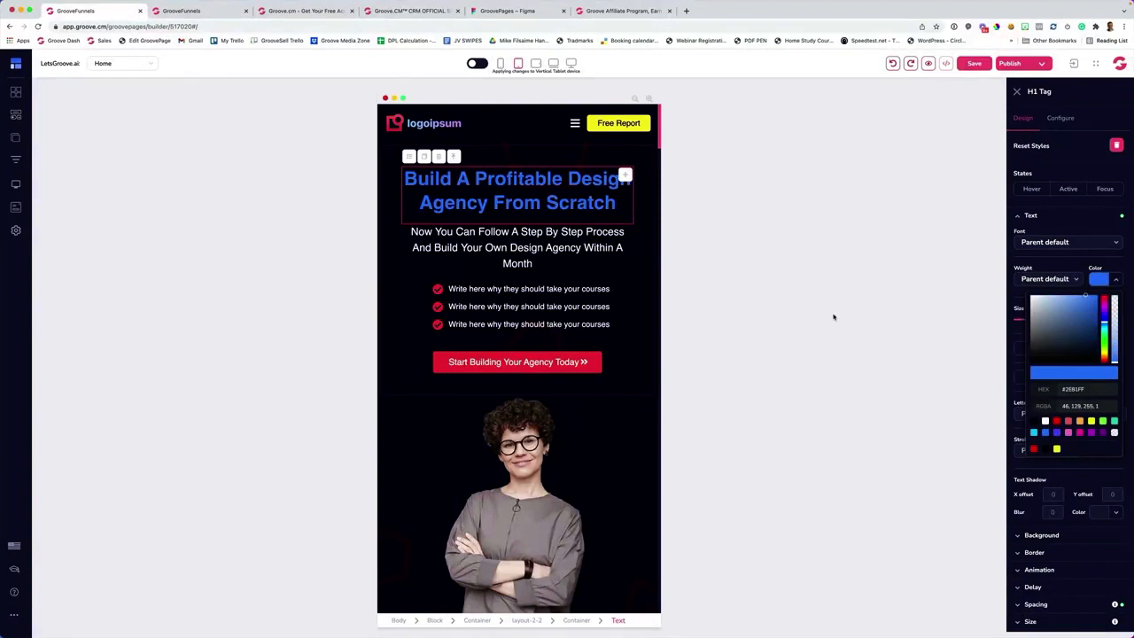
left_click(600, 246)
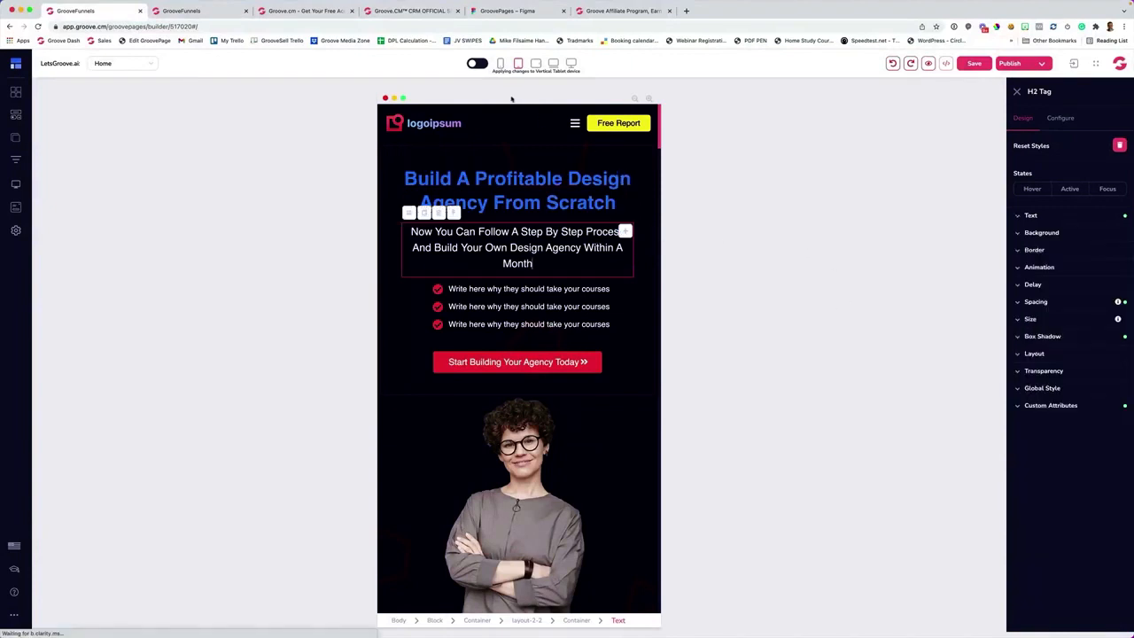
left_click(536, 64)
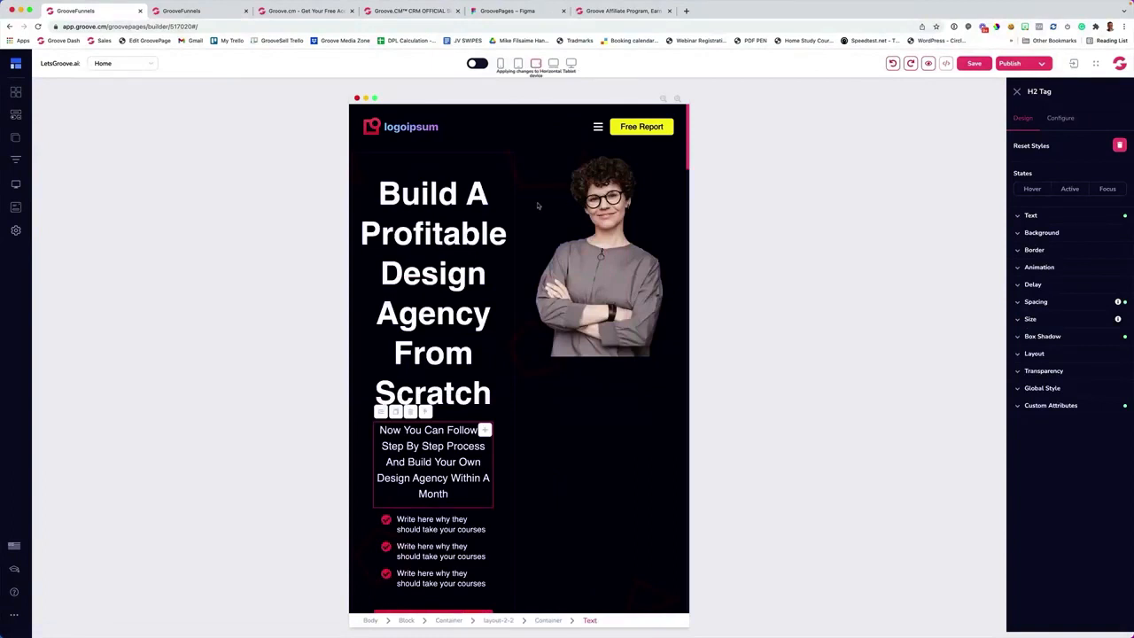
- For the horizontal tablet, left-align the main H1 heading, set its size to 31, and color it yellow (#FFE623)
left_click(429, 203)
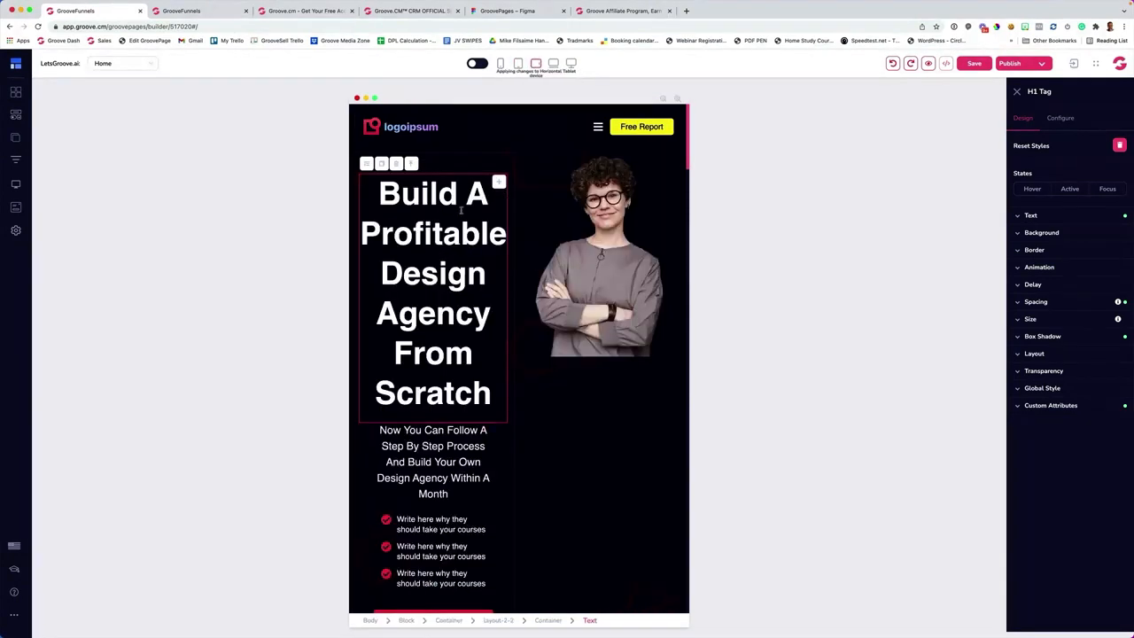
left_click(1042, 221)
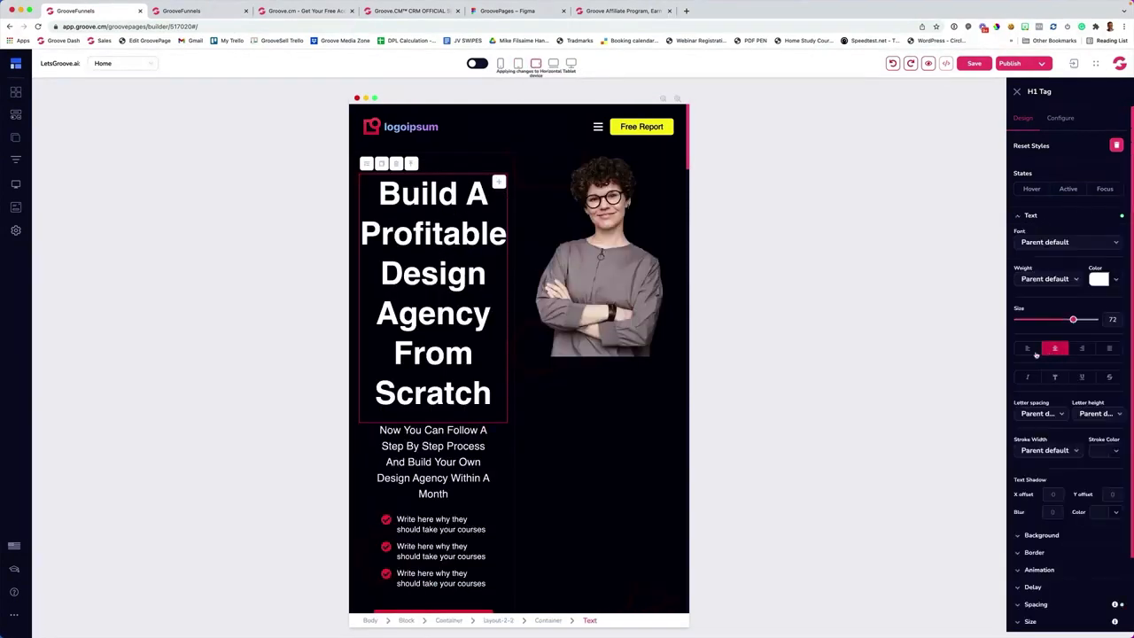
left_click(1026, 350)
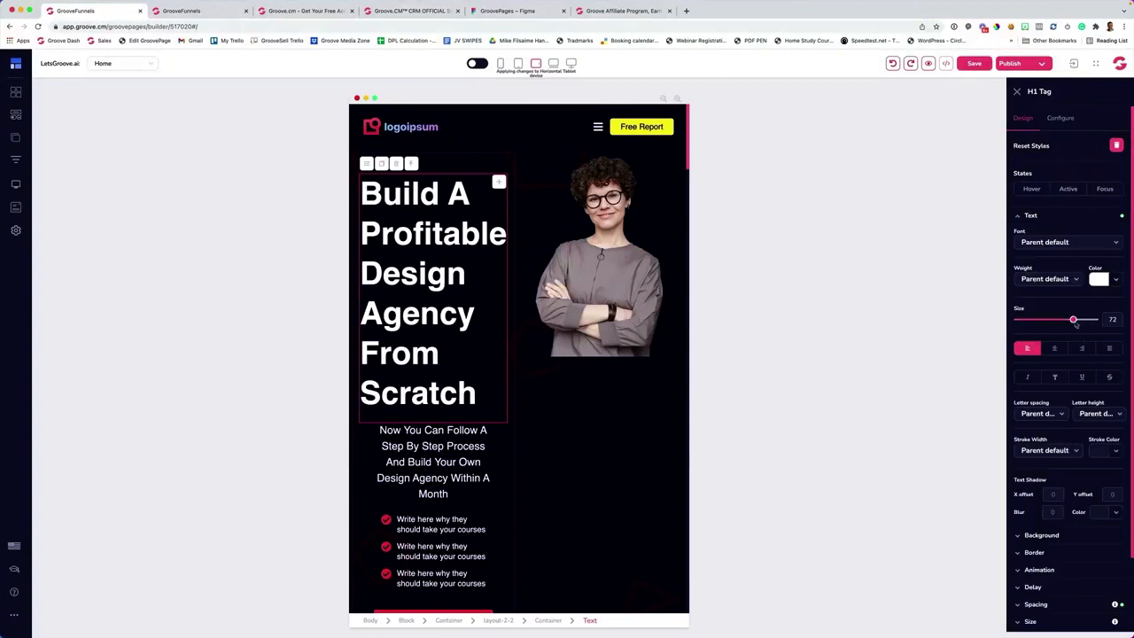
left_click_drag(1073, 320, 1043, 322)
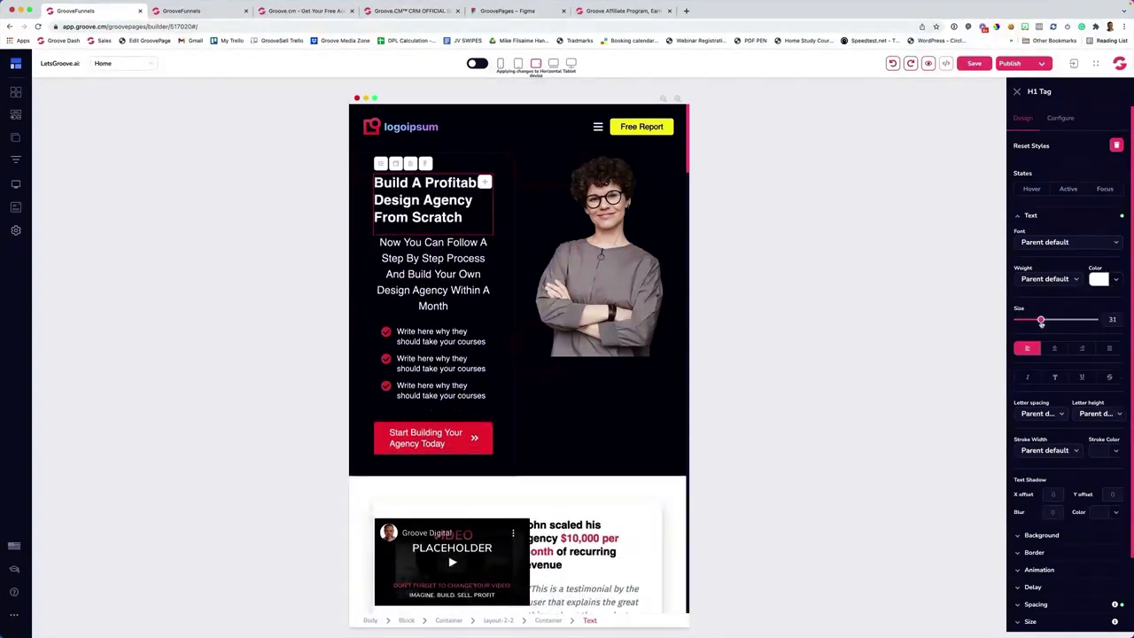
left_click(1096, 280)
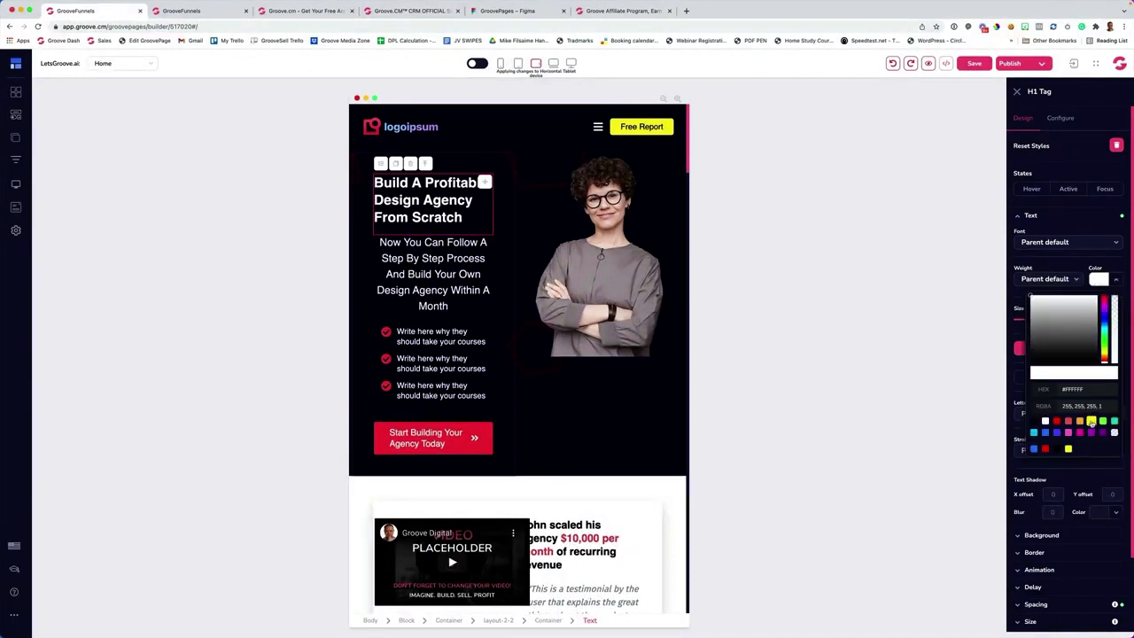
left_click(1091, 422)
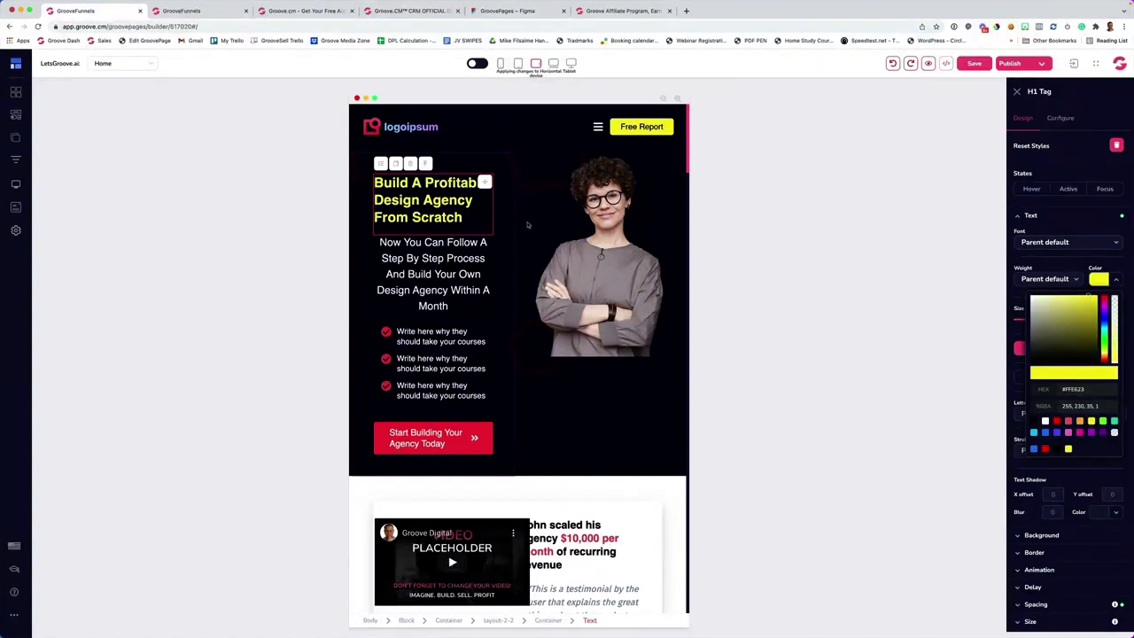
- For the laptop device, color the H1 heading green (#1BC7B1), left-align it, and set its size to 36
left_click(553, 64)
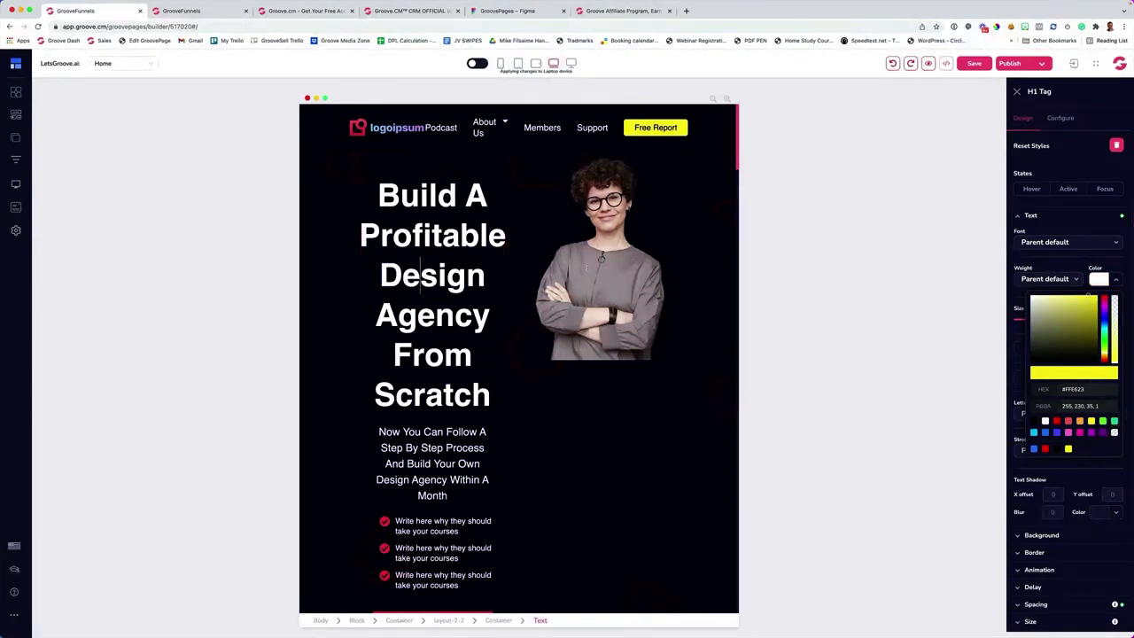
left_click(545, 192)
left_click(464, 202)
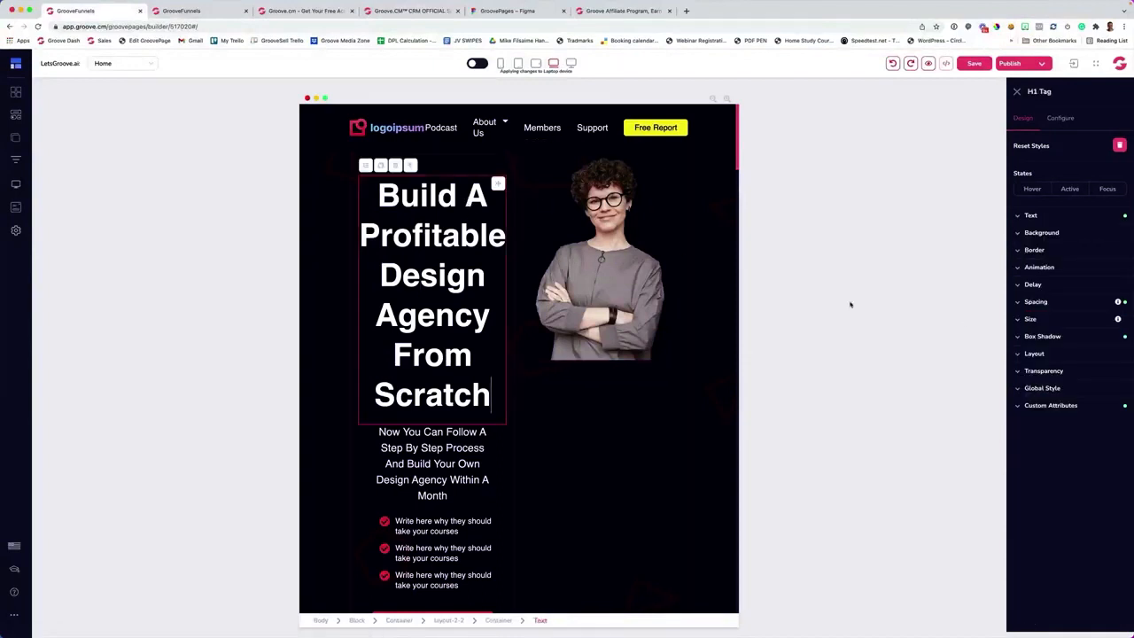
left_click(1035, 218)
left_click(1099, 279)
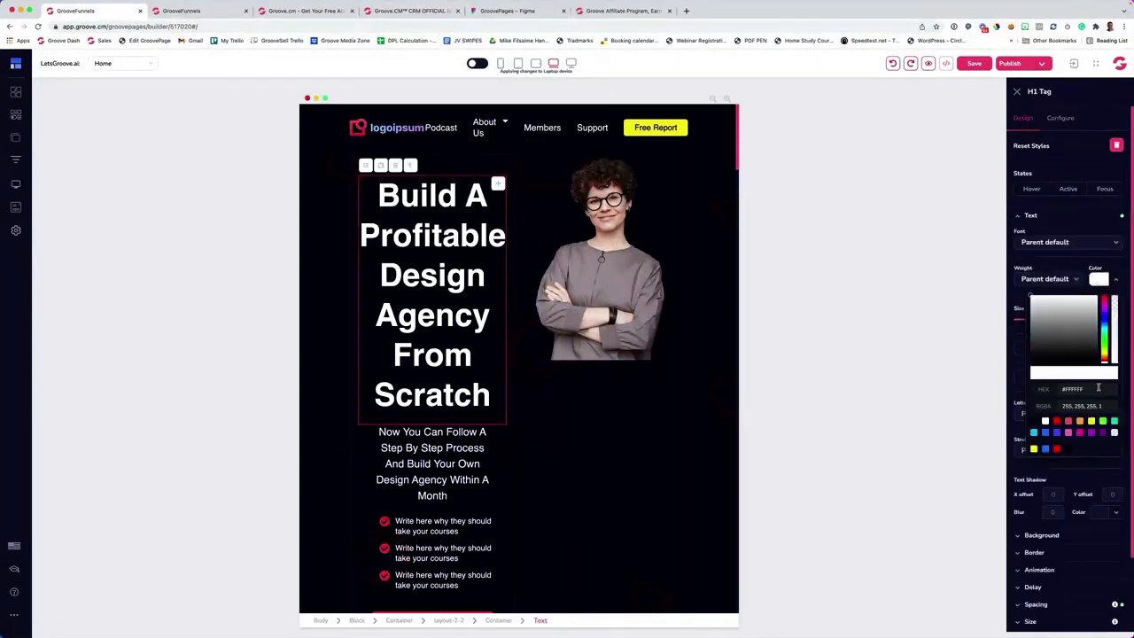
left_click(1115, 421)
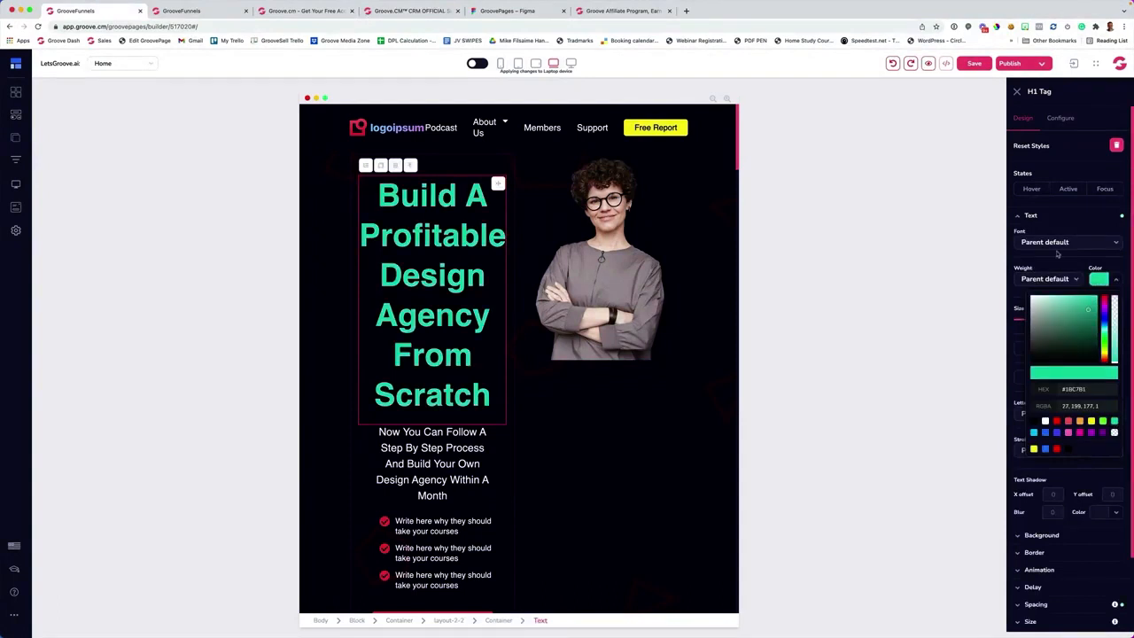
left_click(1099, 281)
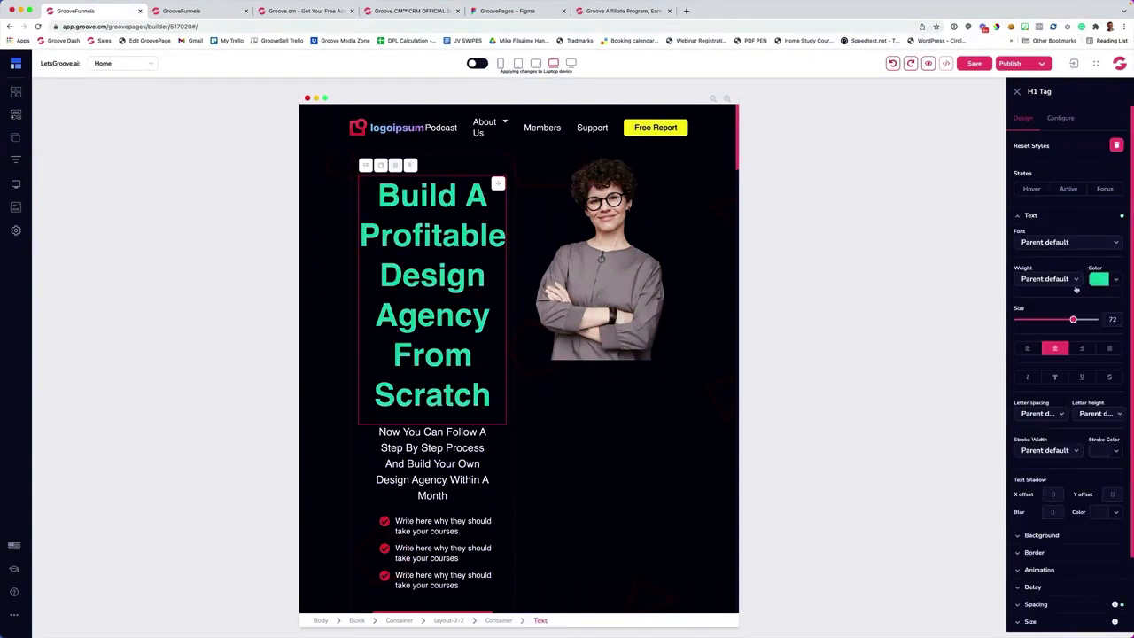
left_click_drag(1075, 323, 1051, 323)
left_click(1028, 348)
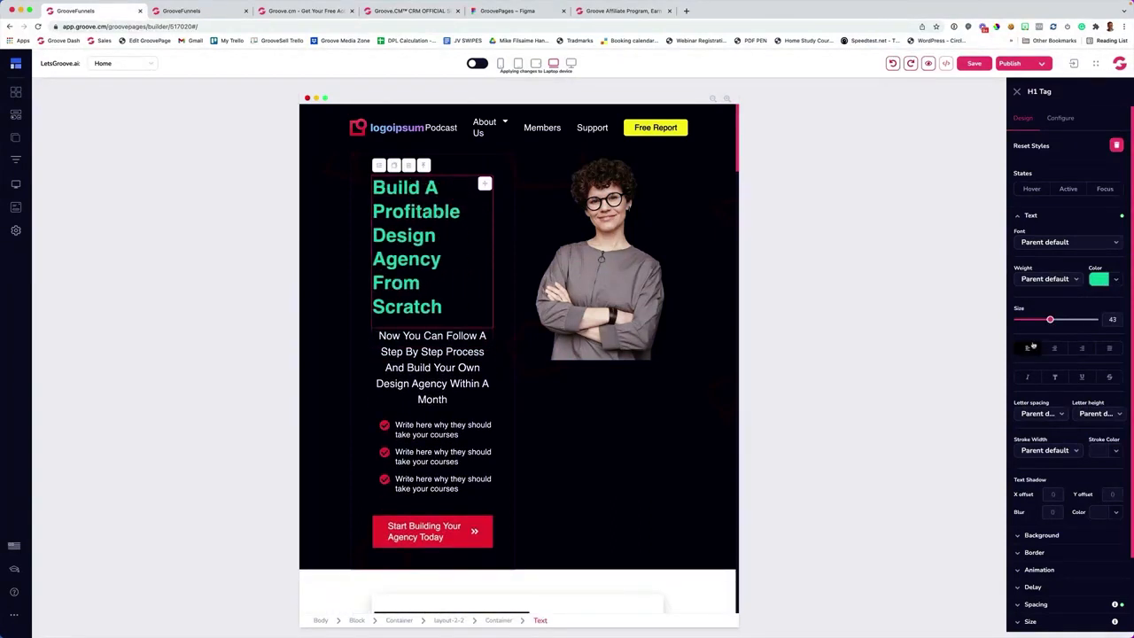
left_click_drag(1050, 321, 1045, 321)
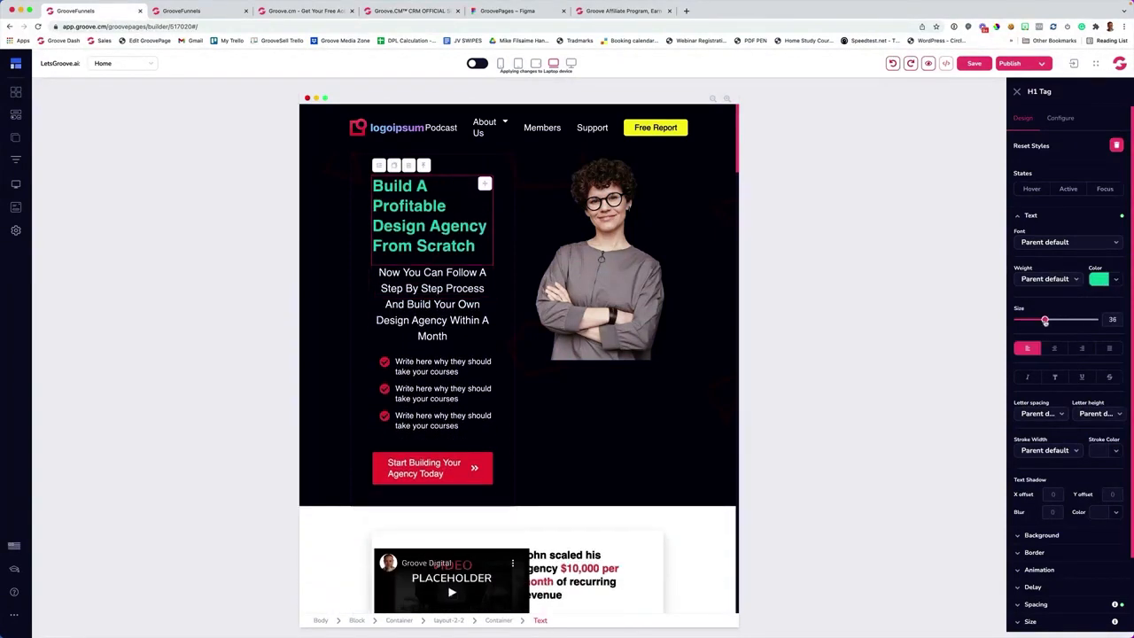
- In the desktop view, switch editing back to all devices and preview the Home page
left_click(571, 62)
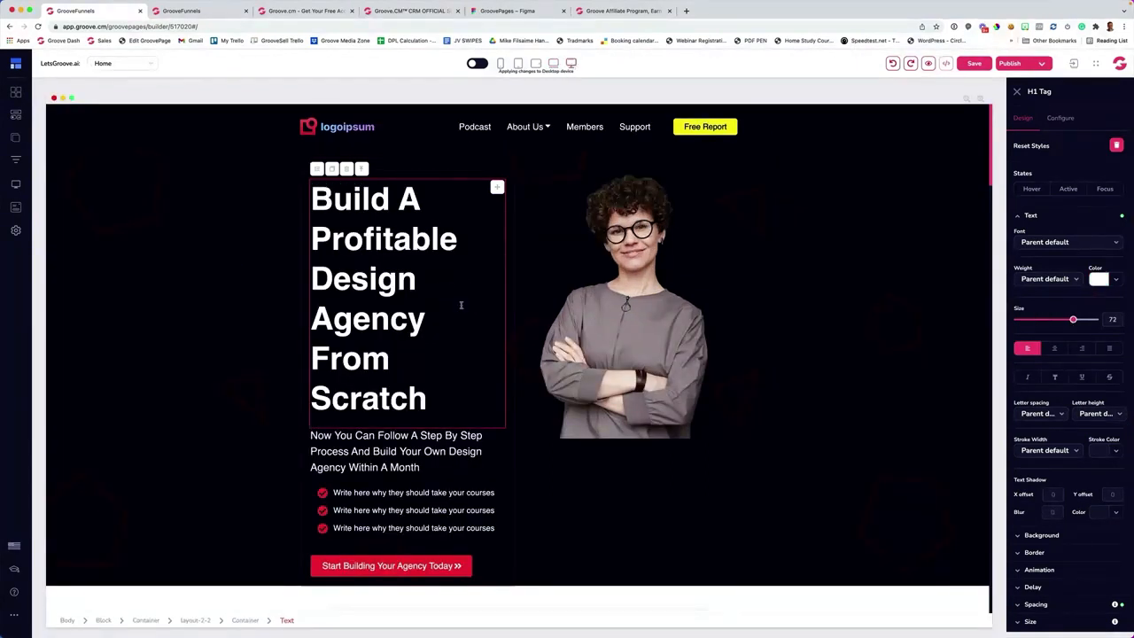
left_click(480, 64)
scroll(488, 246, "down", 5)
scroll(470, 359, "up", 5)
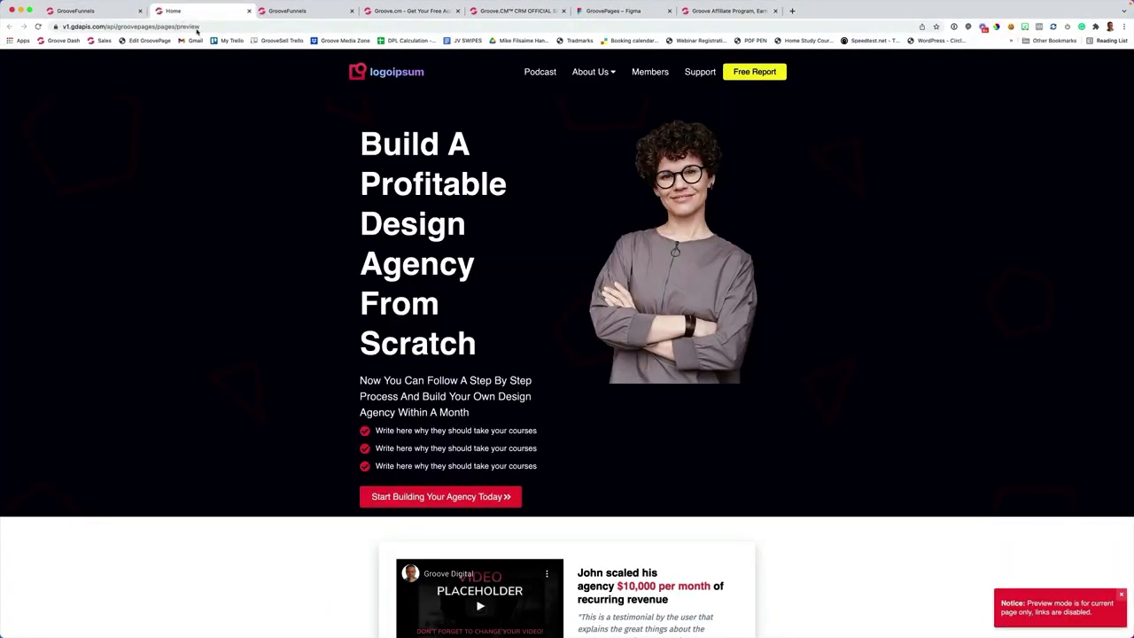
- Detach the preview into its own window and narrow it gradually to examine the heading from laptop down to mobile width
left_click_drag(177, 10, 237, 31)
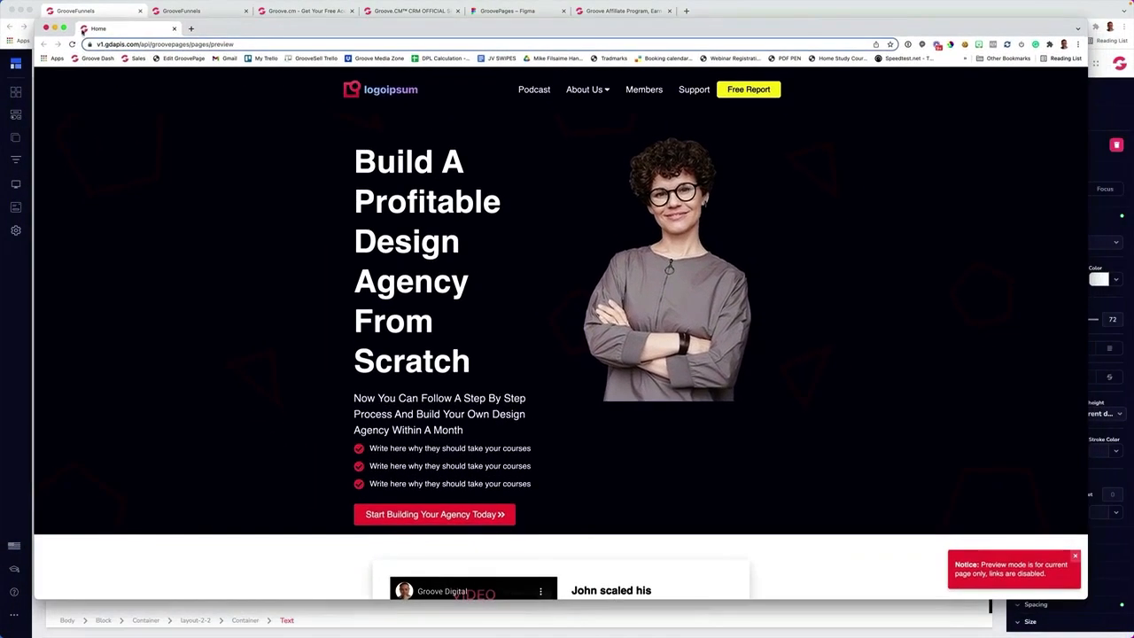
left_click_drag(37, 21, 576, 289)
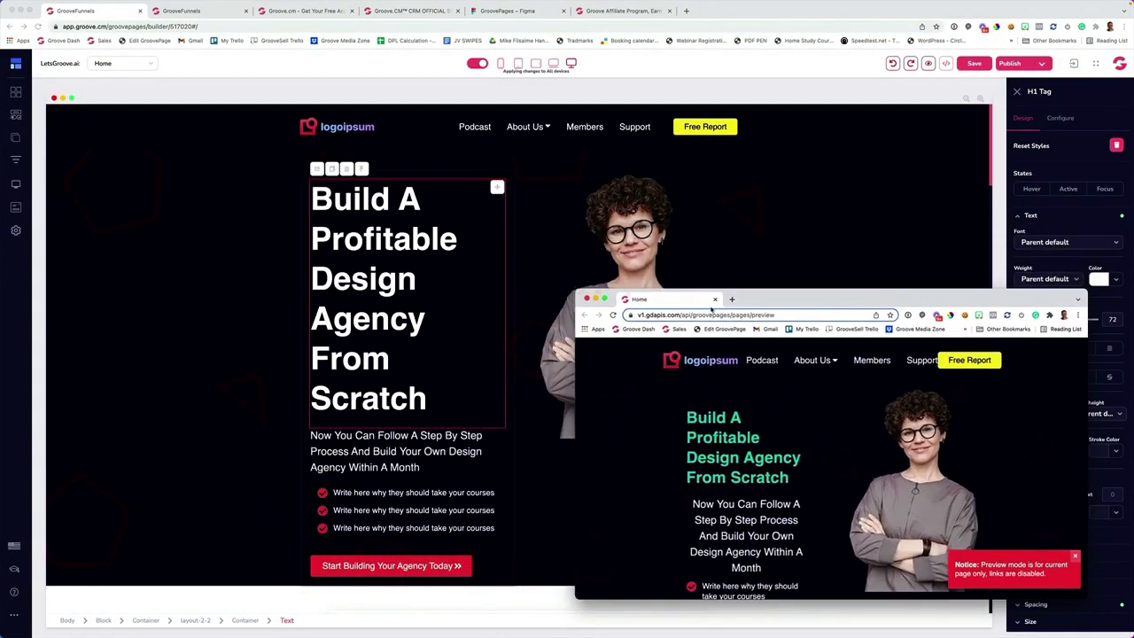
left_click_drag(765, 299, 333, 80)
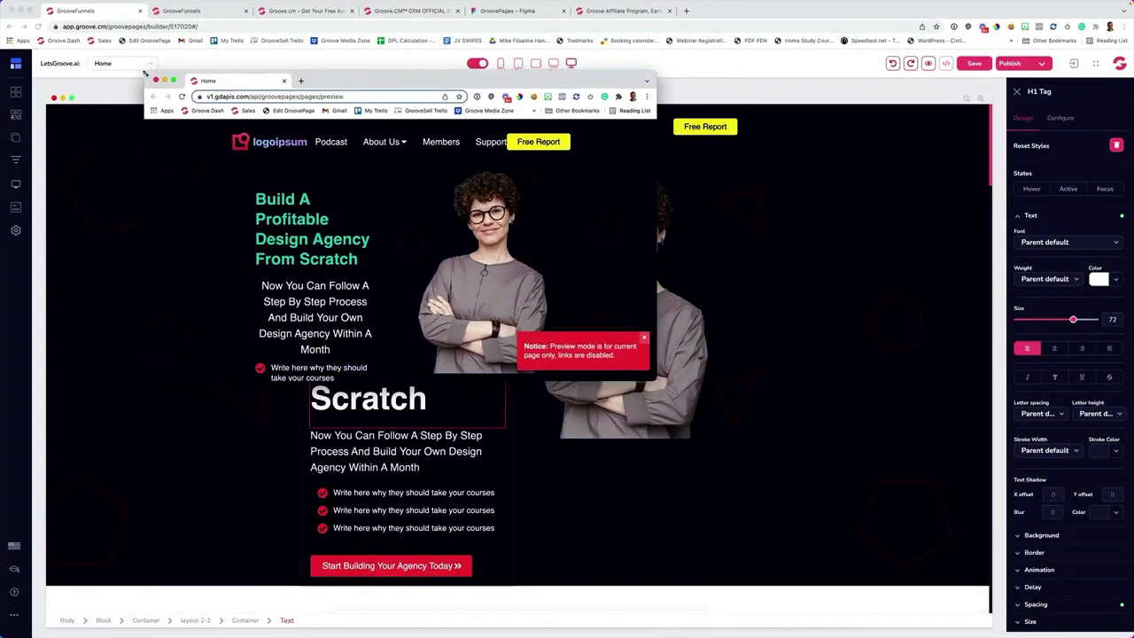
left_click_drag(147, 74, 324, 90)
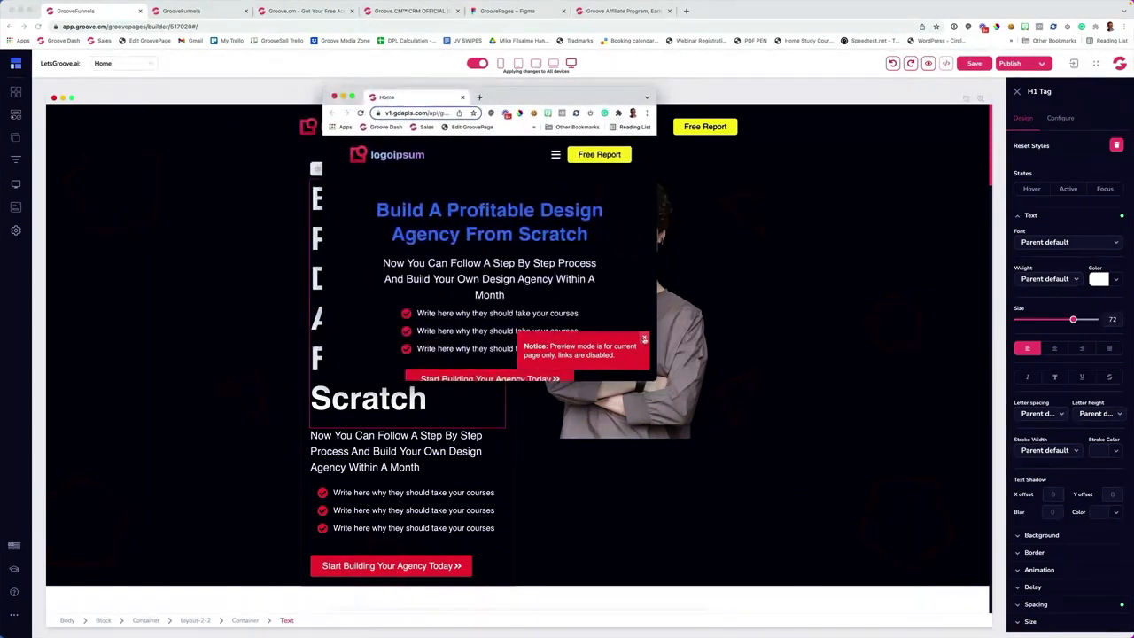
left_click(643, 338)
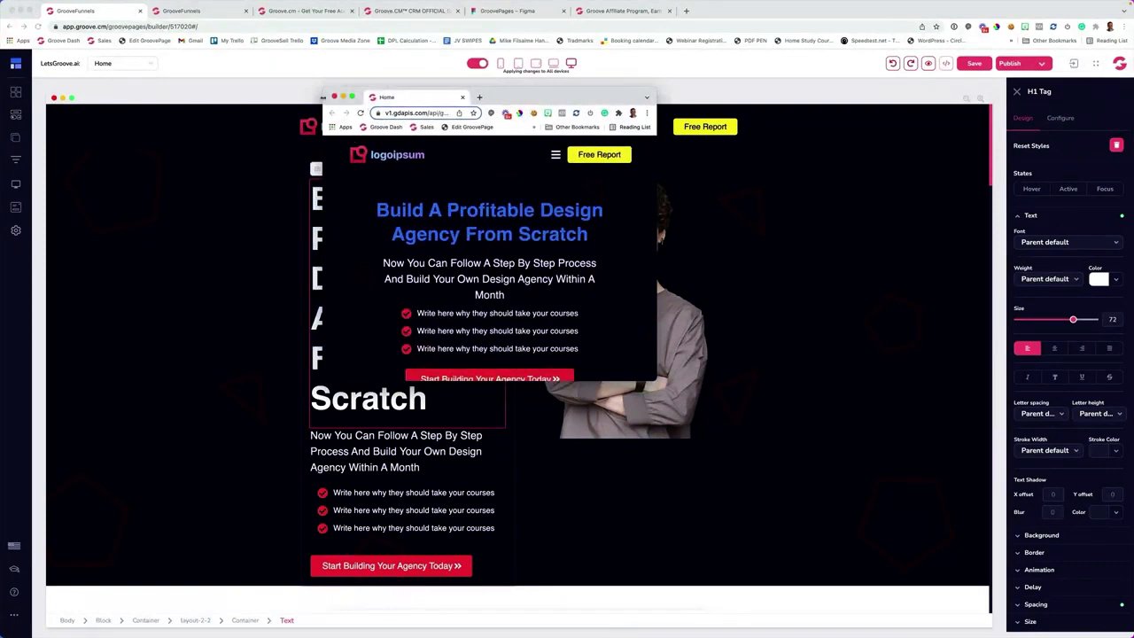
left_click_drag(323, 97, 391, 106)
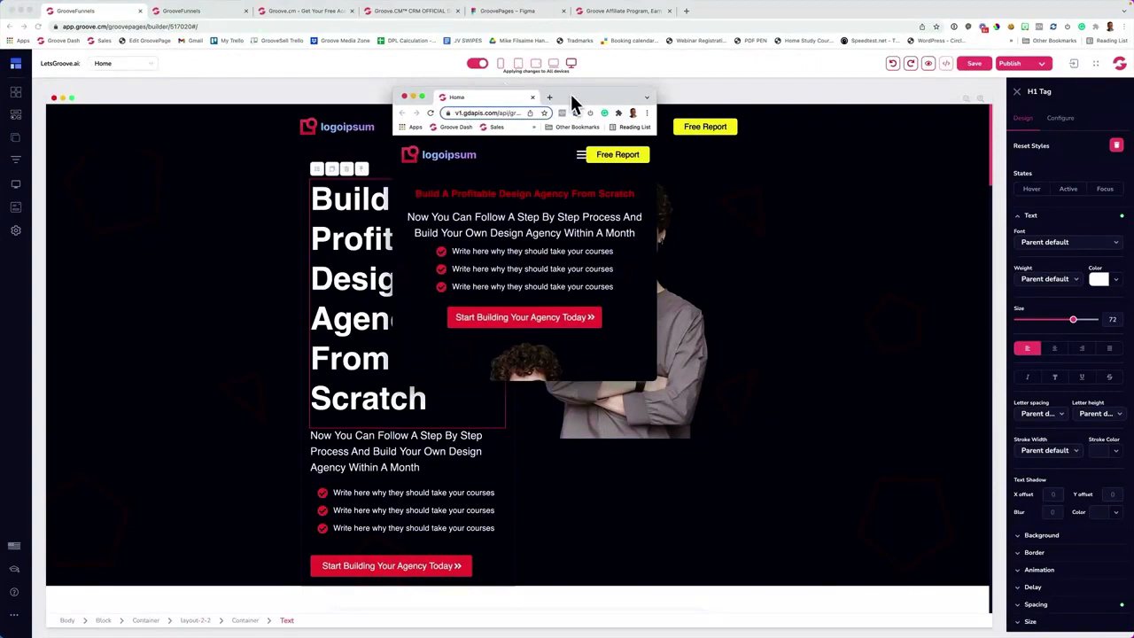
- Merge the preview window back into the main browser window and return to the page editor
left_click_drag(570, 94, 519, 67)
left_click_drag(364, 44, 171, 7)
left_click(85, 11)
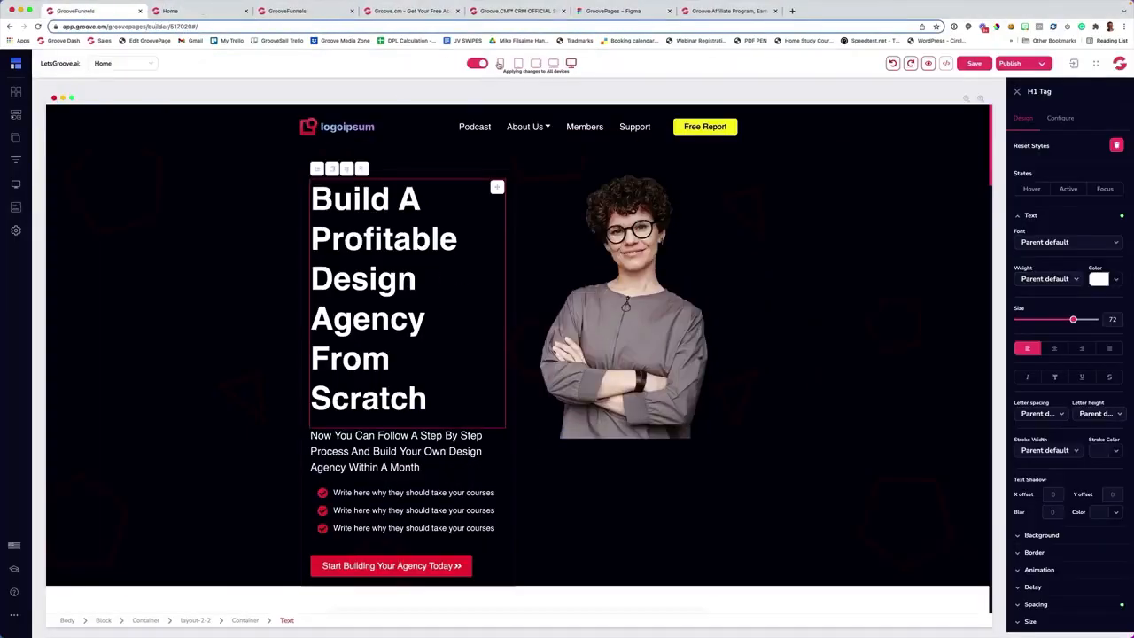
- Review the heading's styling in the mobile, vertical tablet, horizontal tablet and laptop views
left_click(500, 64)
left_click(519, 63)
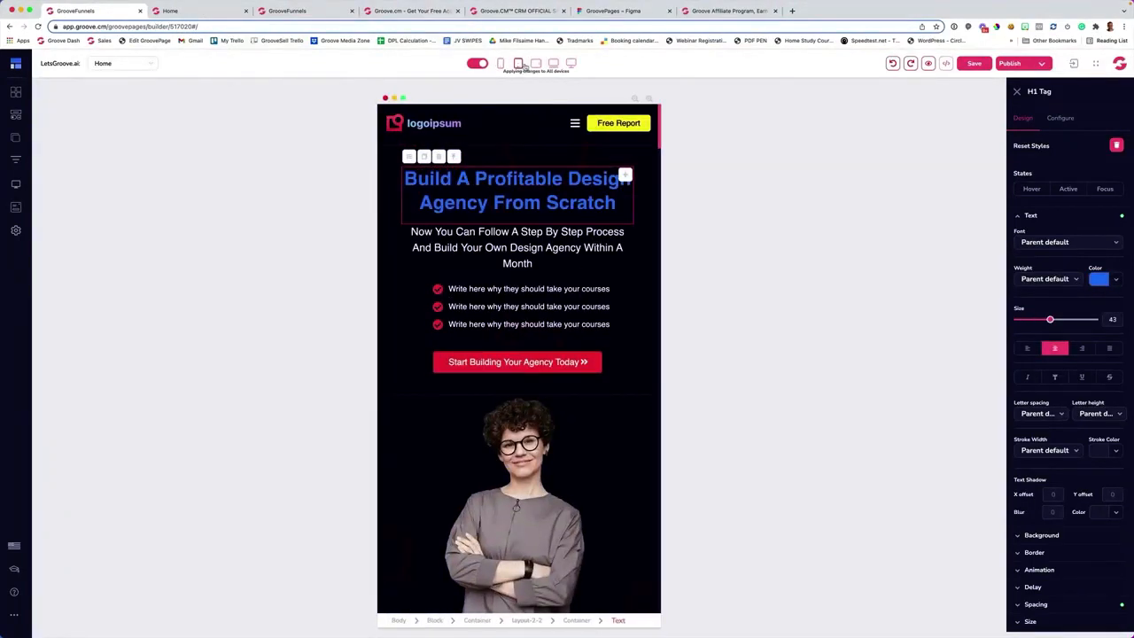
left_click(535, 64)
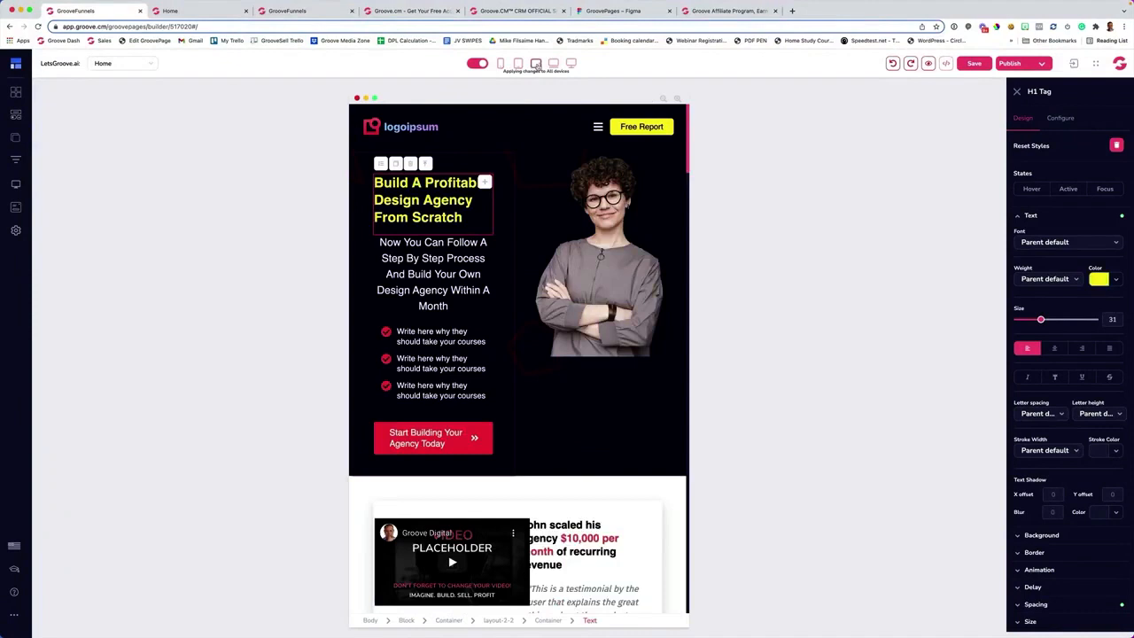
left_click(553, 64)
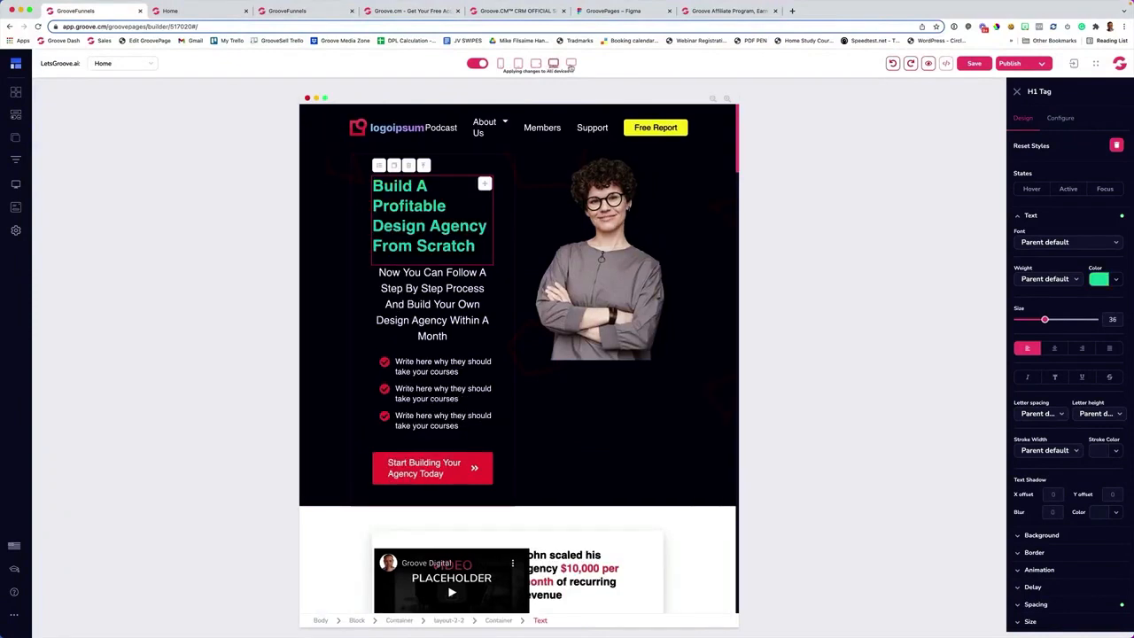
- Preview the page at the widest desktop size and close the extra Home browser tab
left_click(570, 64)
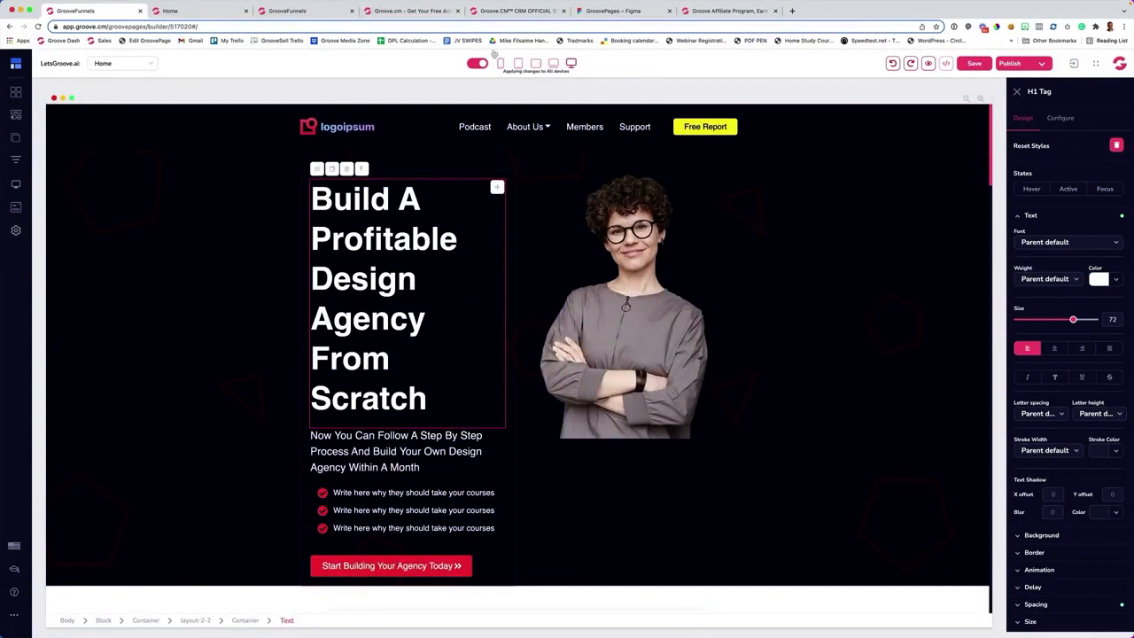
left_click(245, 11)
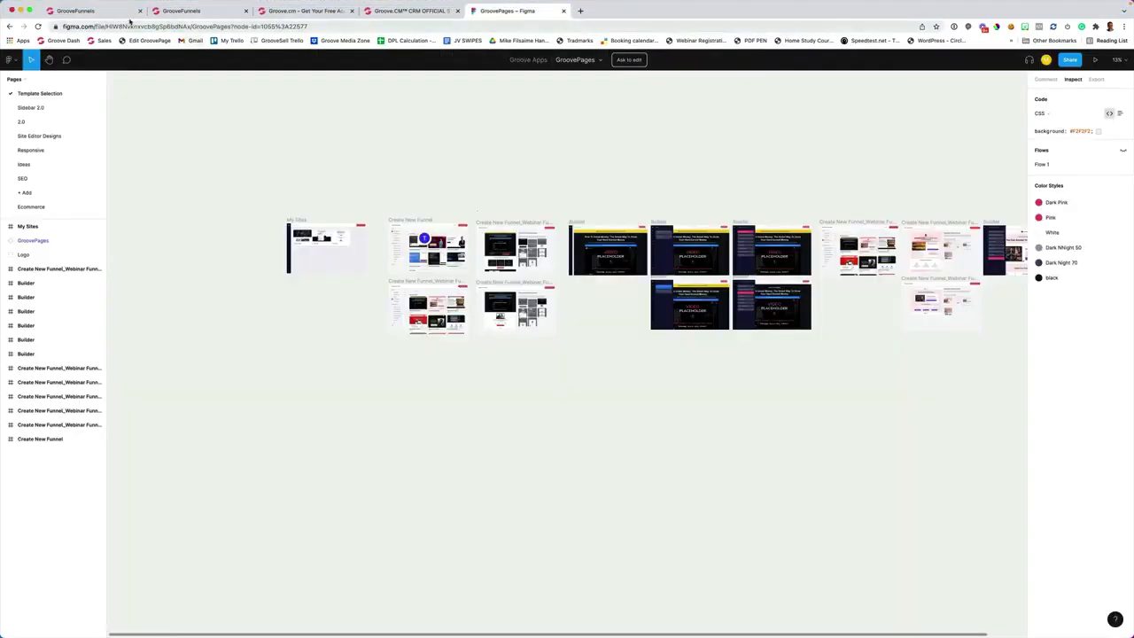
left_click(125, 11)
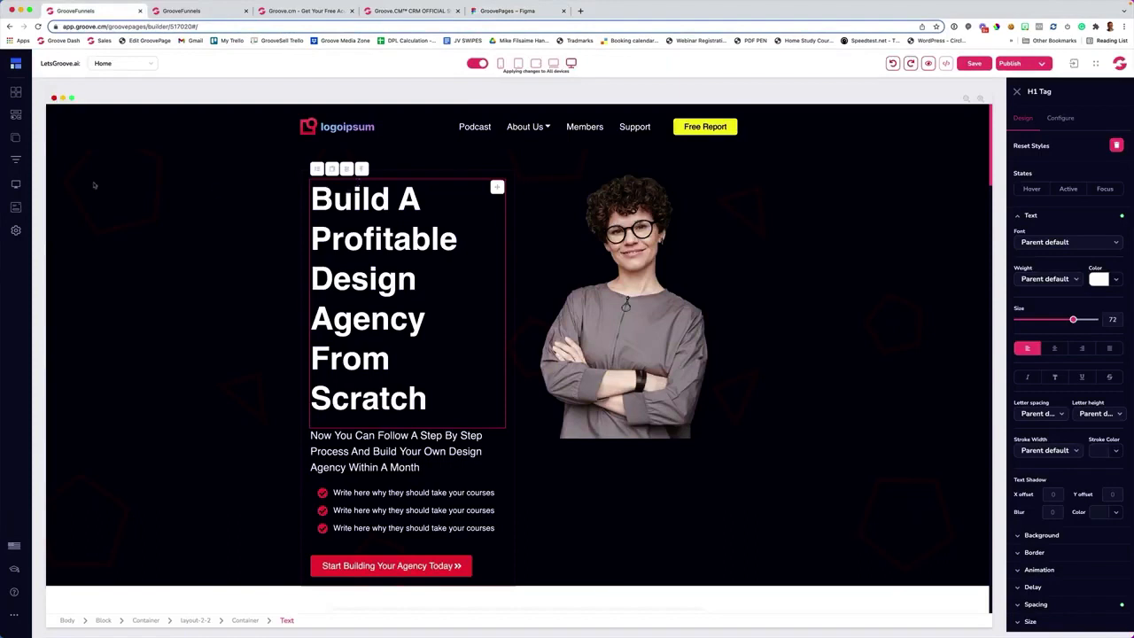
- Look through the About Us page and open the Contact page for editing
left_click(16, 139)
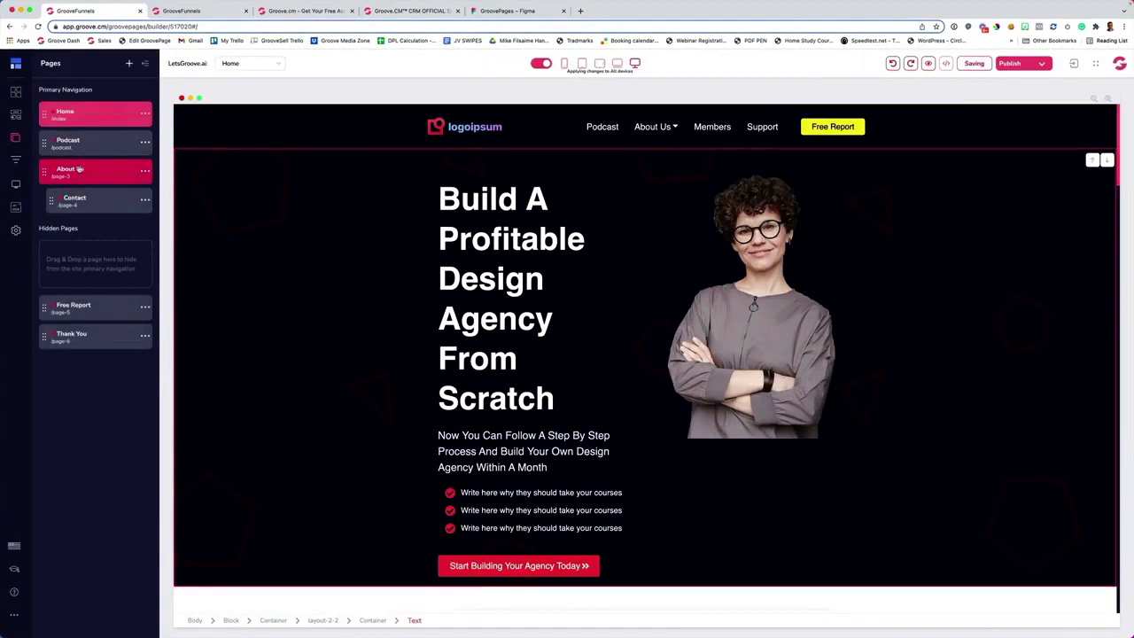
left_click(78, 168)
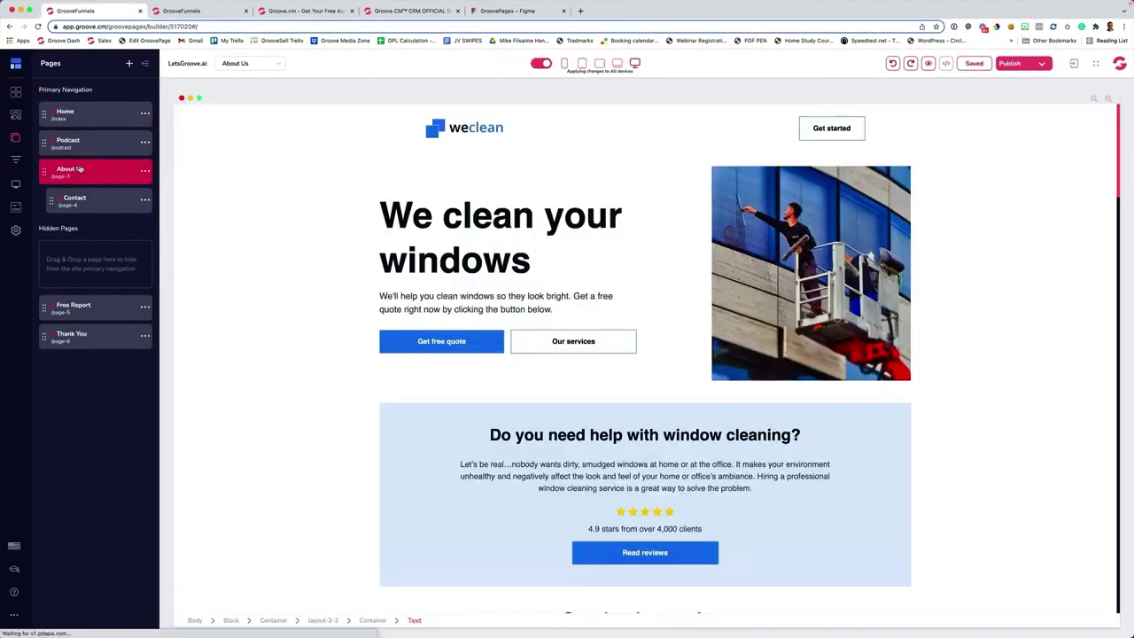
left_click(124, 199)
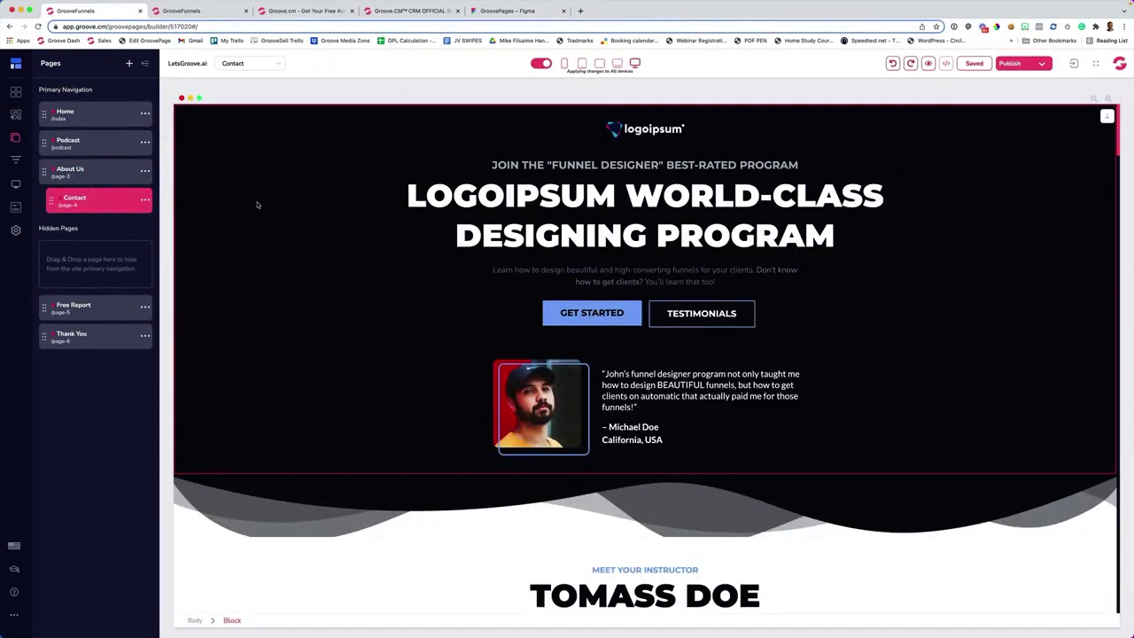
scroll(260, 206, "down", 3)
scroll(262, 206, "up", 3)
- Find free stock photos for "car" and use the dark shot of the red car's rear as the Contact hero block's background image
left_click(254, 194)
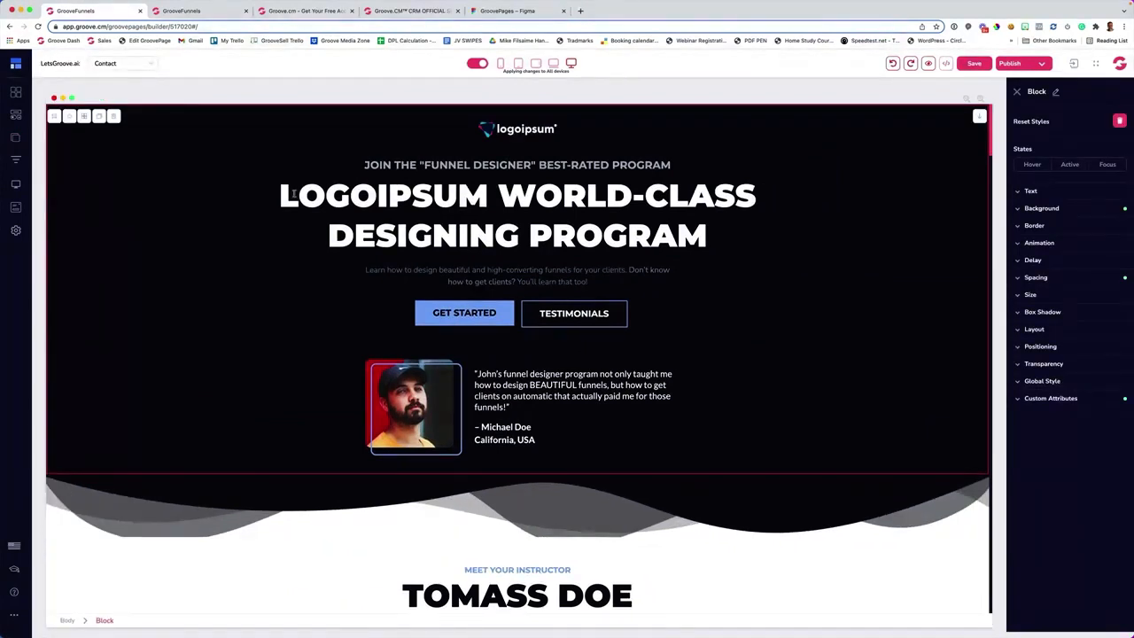
left_click(1037, 210)
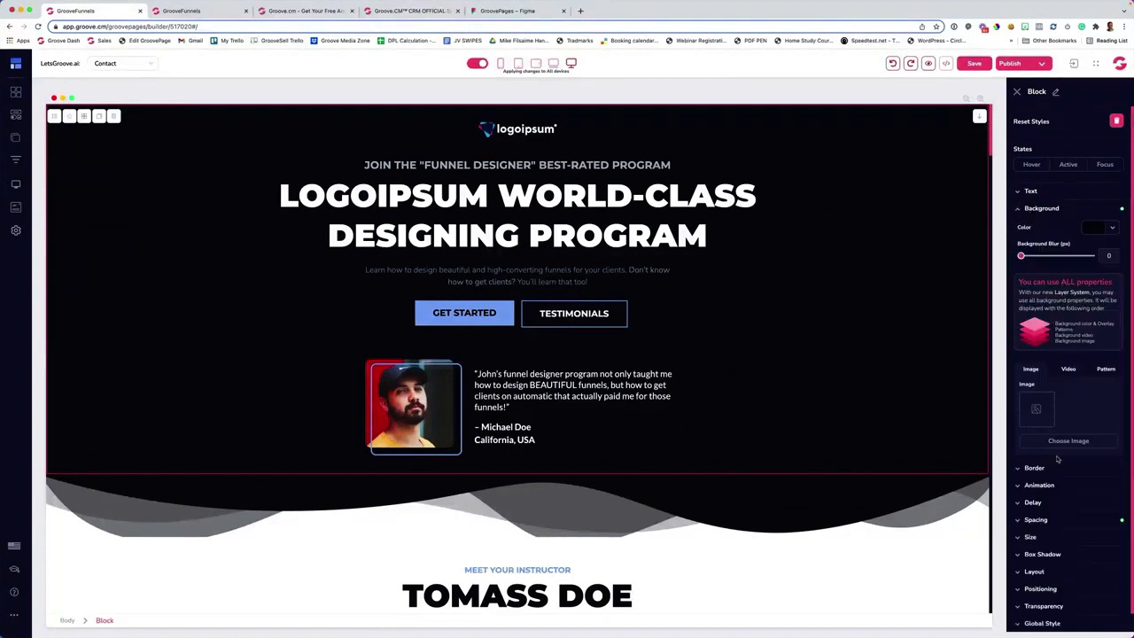
left_click(1106, 369)
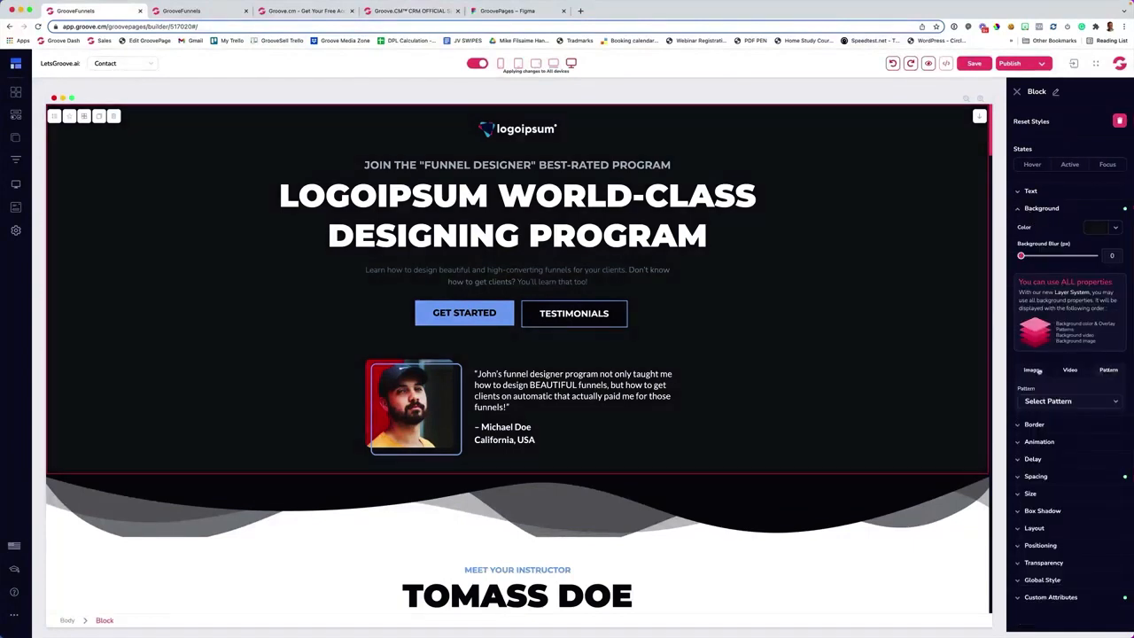
left_click(1033, 371)
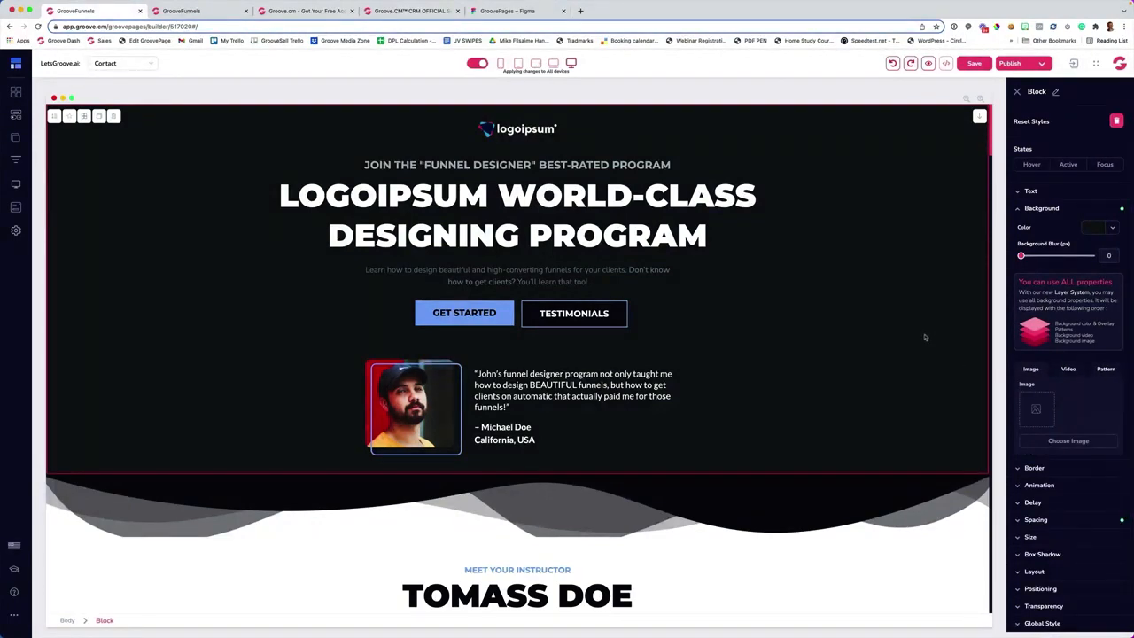
left_click(1055, 440)
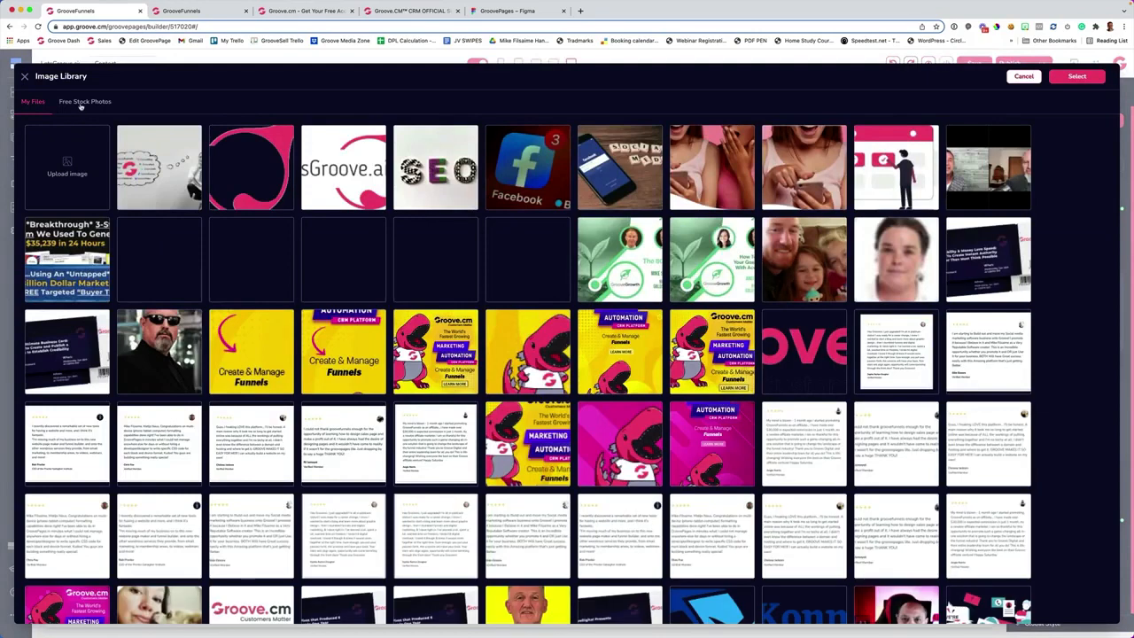
left_click(81, 103)
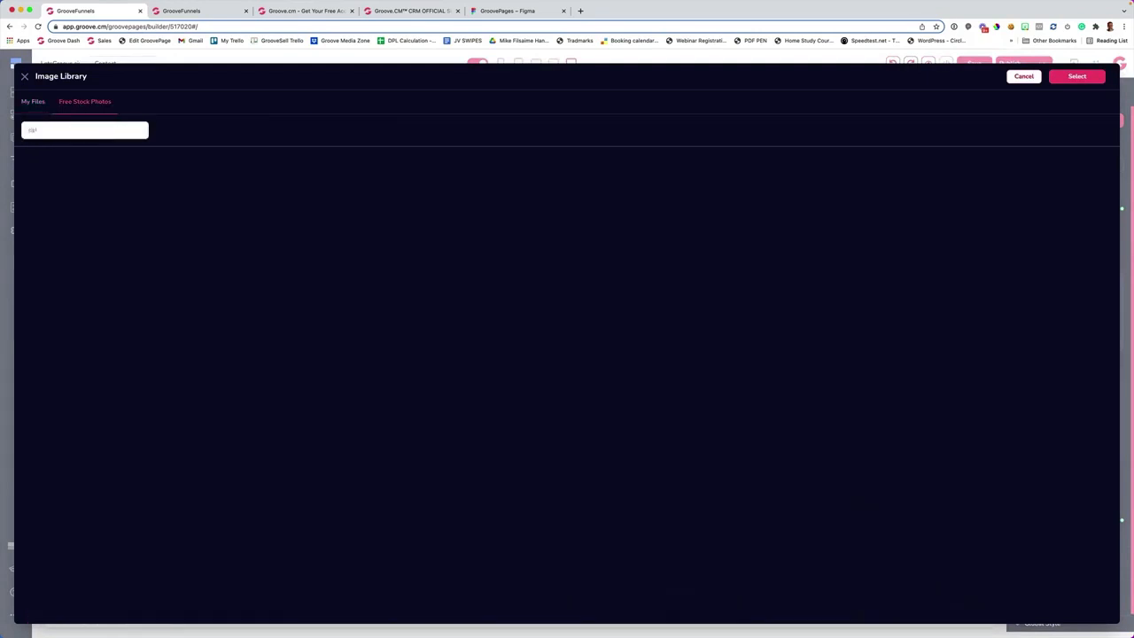
key("Return")
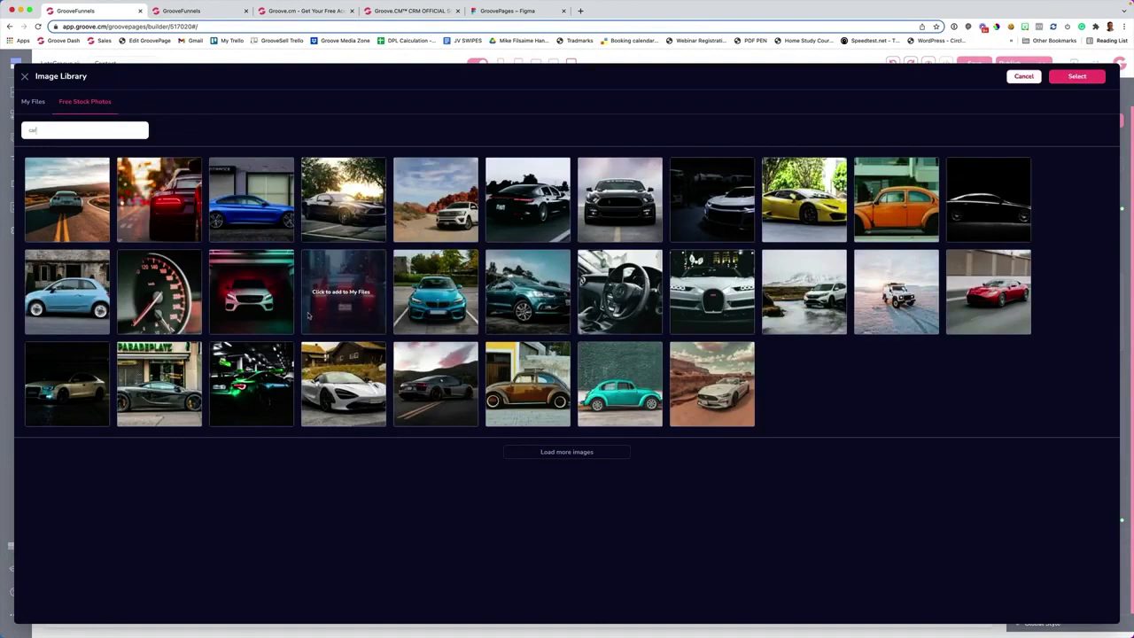
left_click(182, 213)
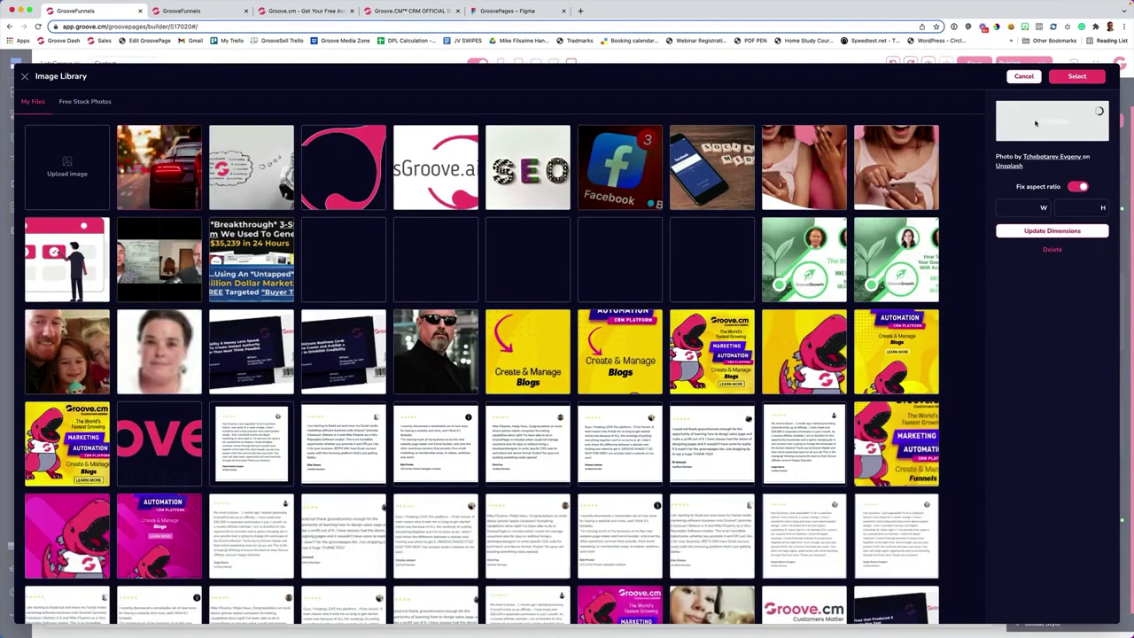
left_click(1075, 77)
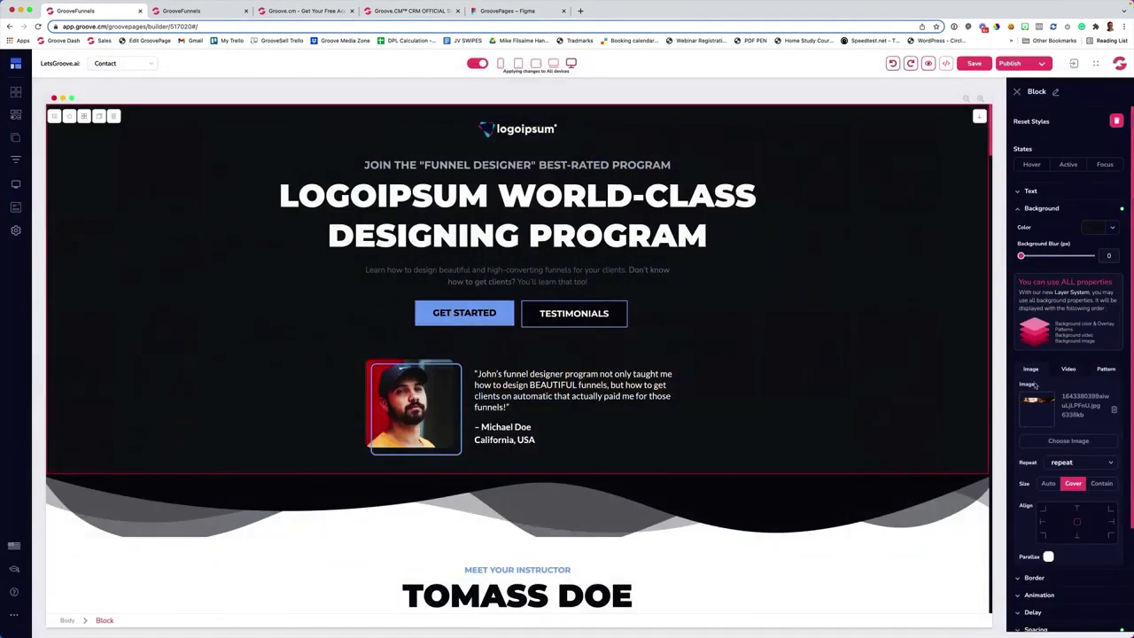
- Lay a semi-transparent blue background colour, #001CFF at 0.39 opacity, over the hero block's car photo
scroll(1038, 384, "down", 1)
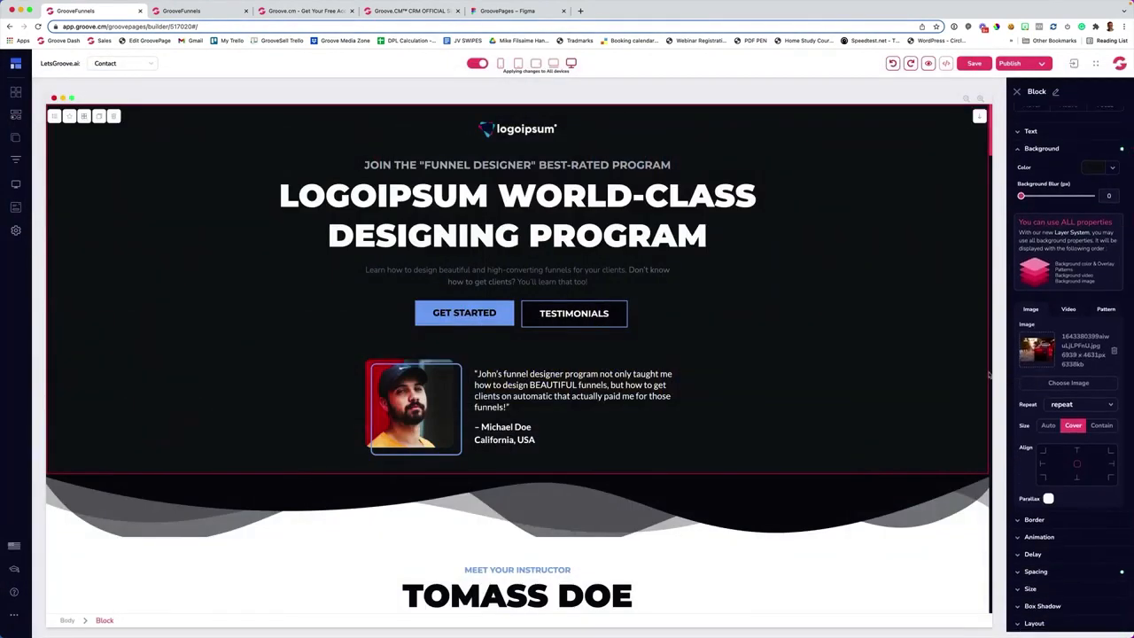
scroll(977, 370, "up", 1)
scroll(1082, 452, "down", 1)
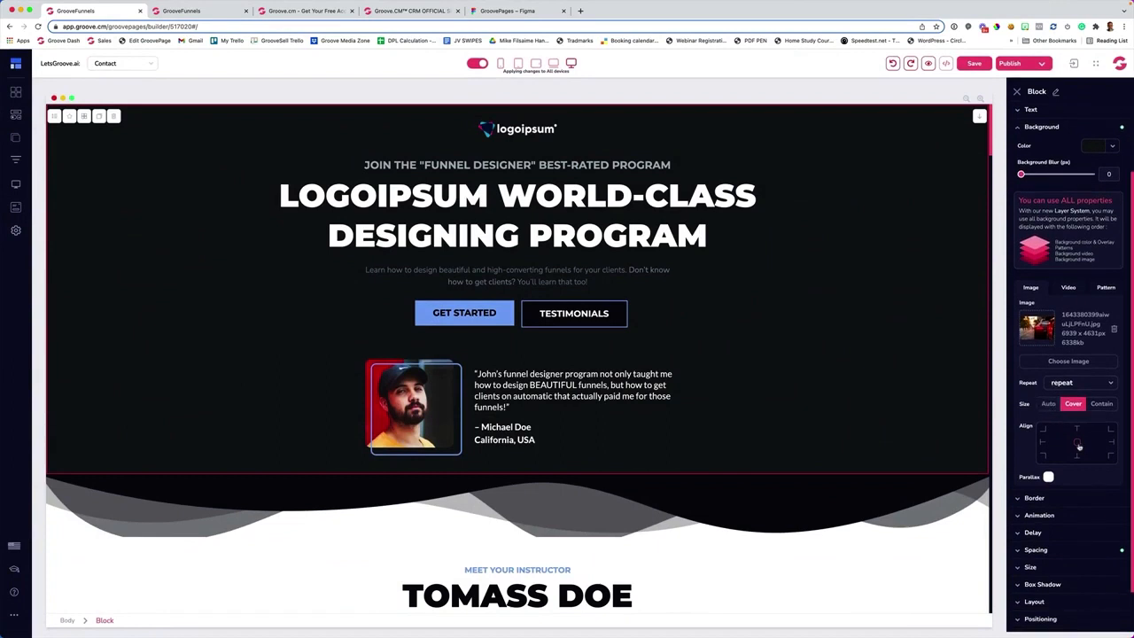
left_click(1091, 147)
left_click_drag(1113, 232, 1102, 167)
left_click_drag(1113, 210, 1102, 190)
left_click(1102, 189)
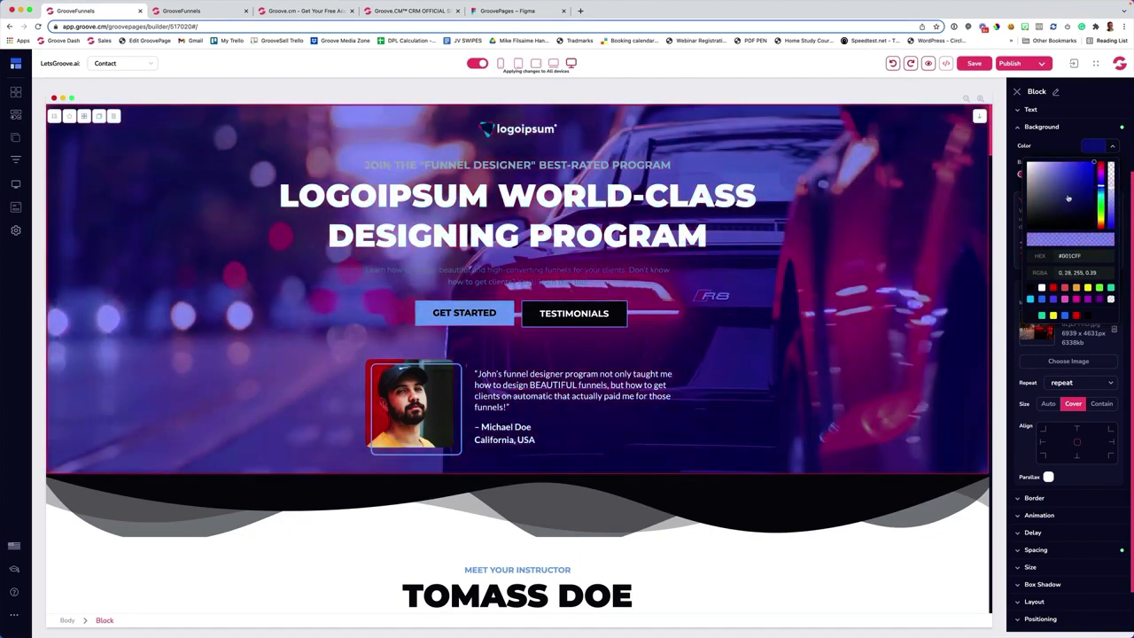
- Change the overlay on the hero block's car photo to black (#000000) and adjust its opacity to darken the image
left_click_drag(1069, 199, 1019, 232)
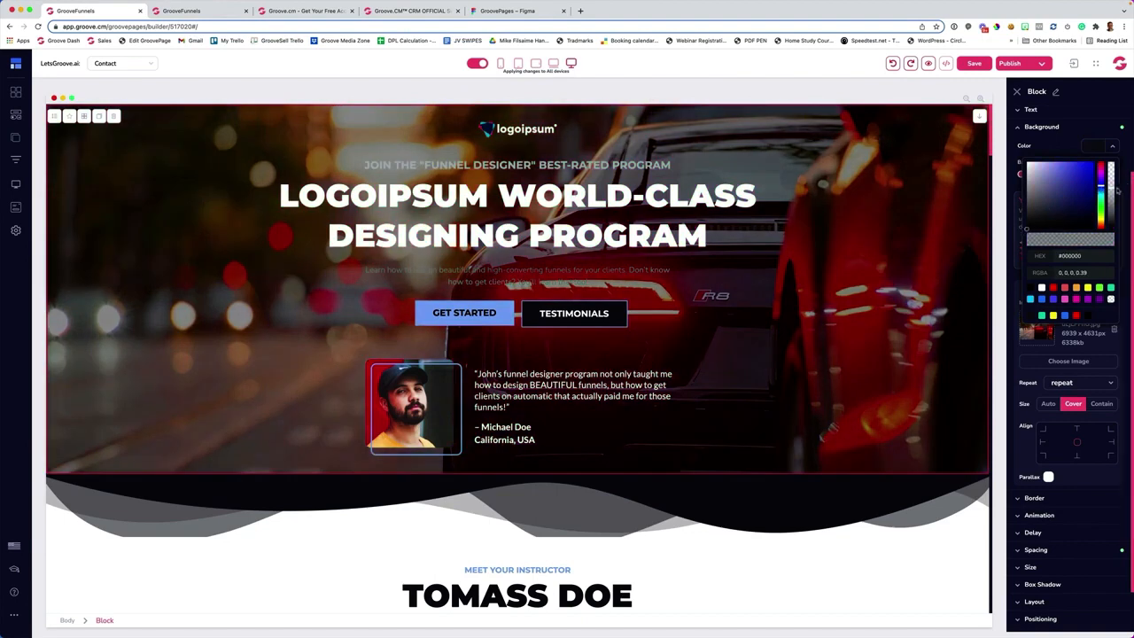
left_click_drag(1112, 189, 1112, 185)
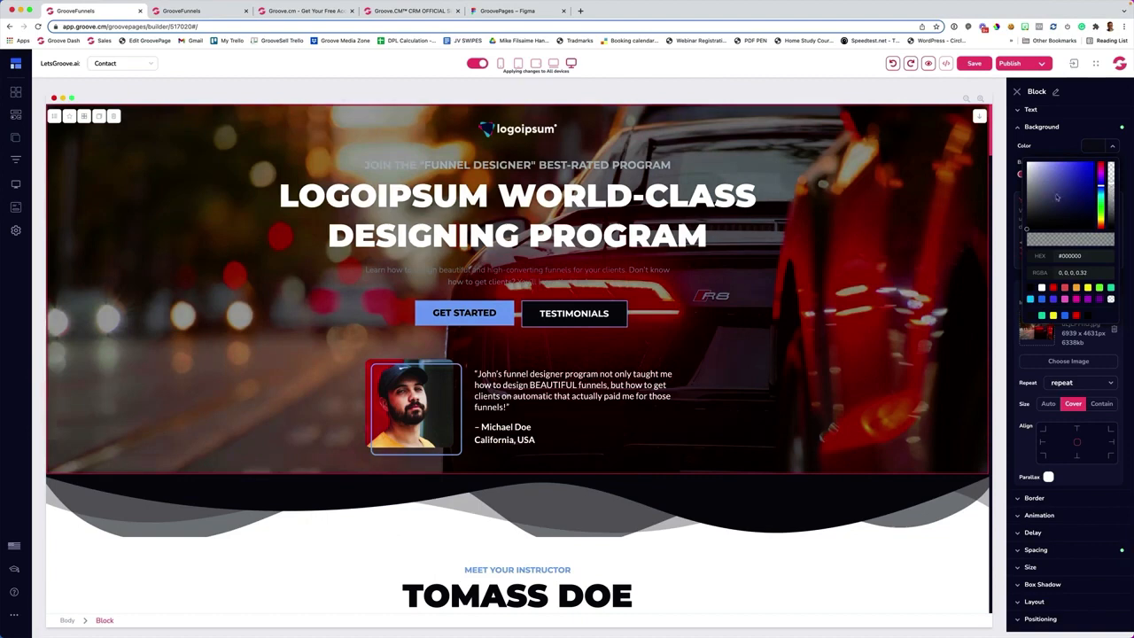
left_click_drag(1112, 186, 1111, 202)
- Check the Contact page's hero section with its photo background and view the block's video background options
left_click(700, 235)
scroll(600, 294, "down", 3)
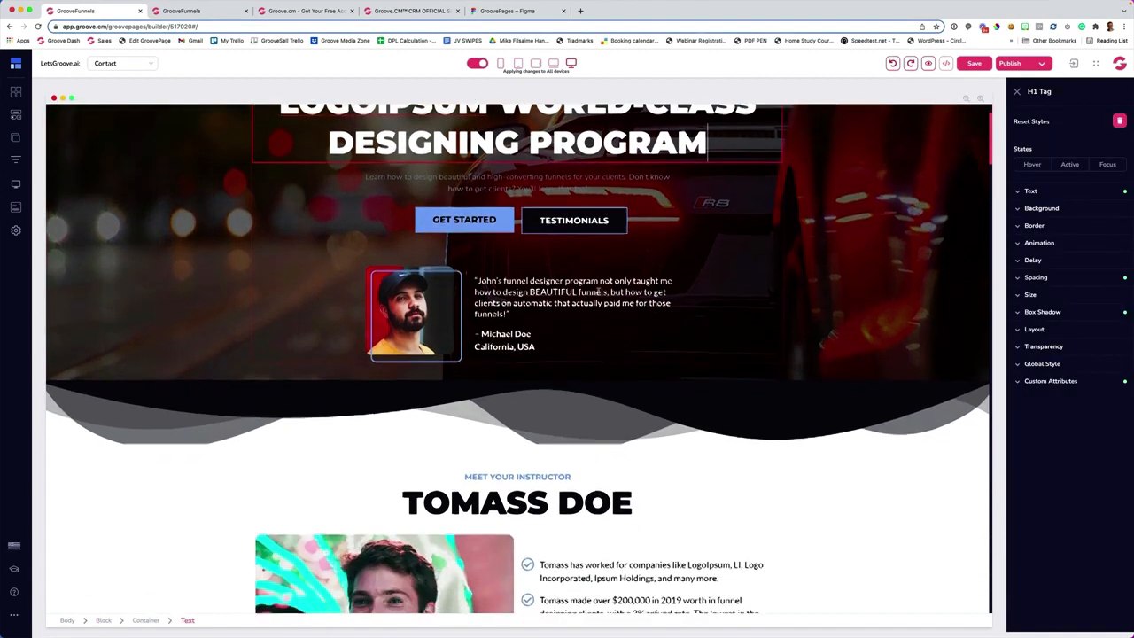
scroll(600, 294, "up", 3)
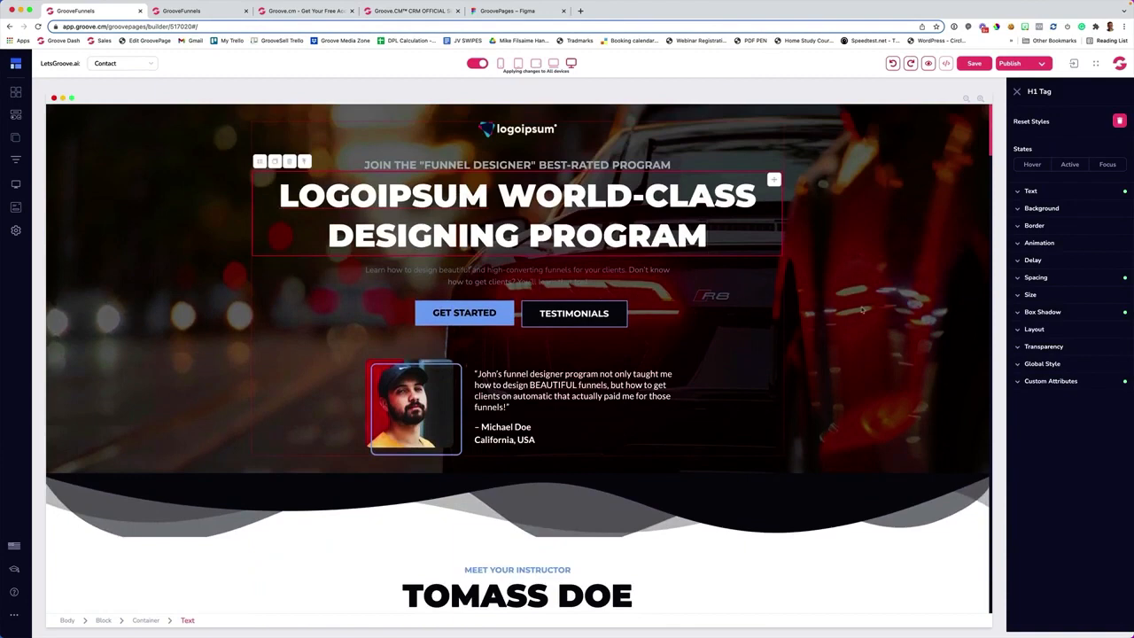
left_click(861, 310)
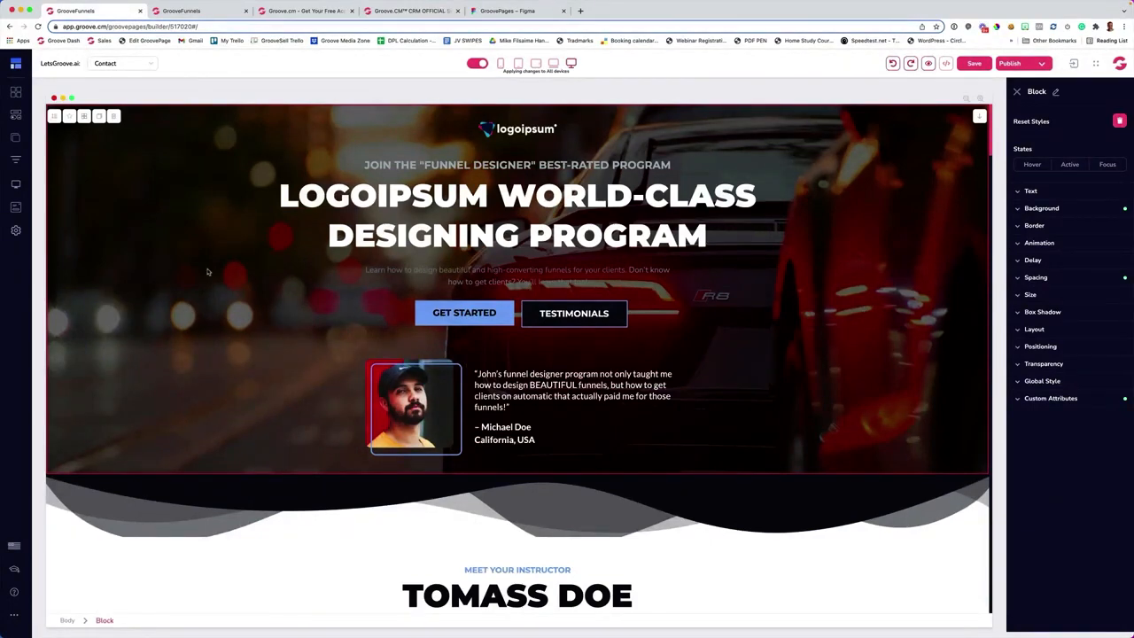
scroll(209, 272, "down", 5)
scroll(209, 272, "up", 5)
left_click(1039, 210)
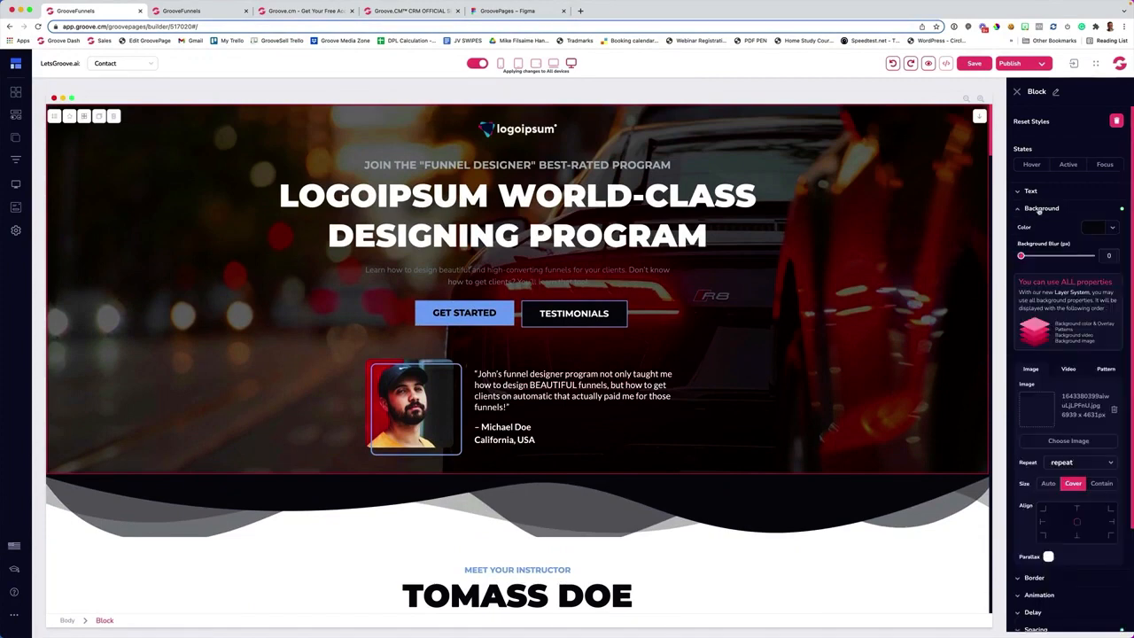
left_click(1067, 368)
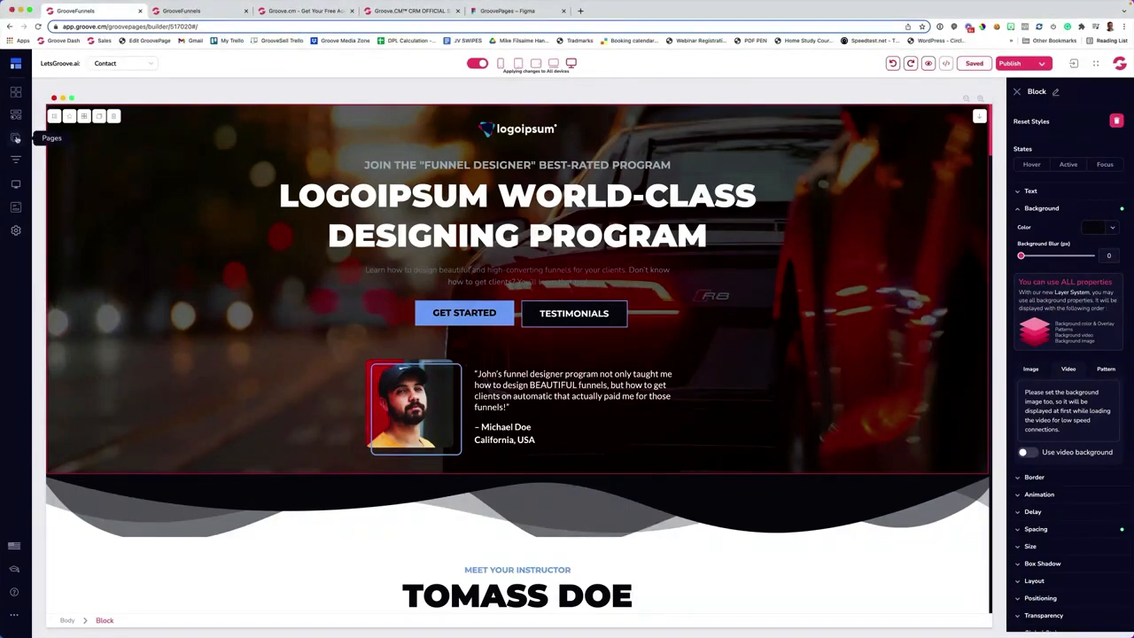
- On the Home page, enable a video background for the hero block and set its video type to Youtube
left_click(15, 138)
left_click(76, 113)
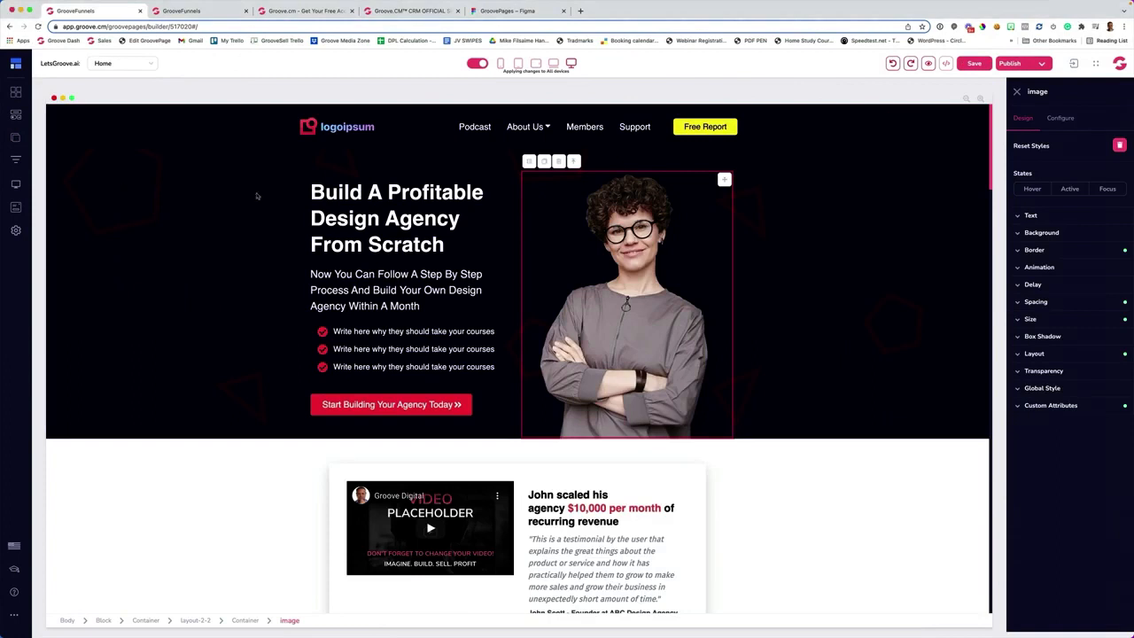
left_click(1038, 233)
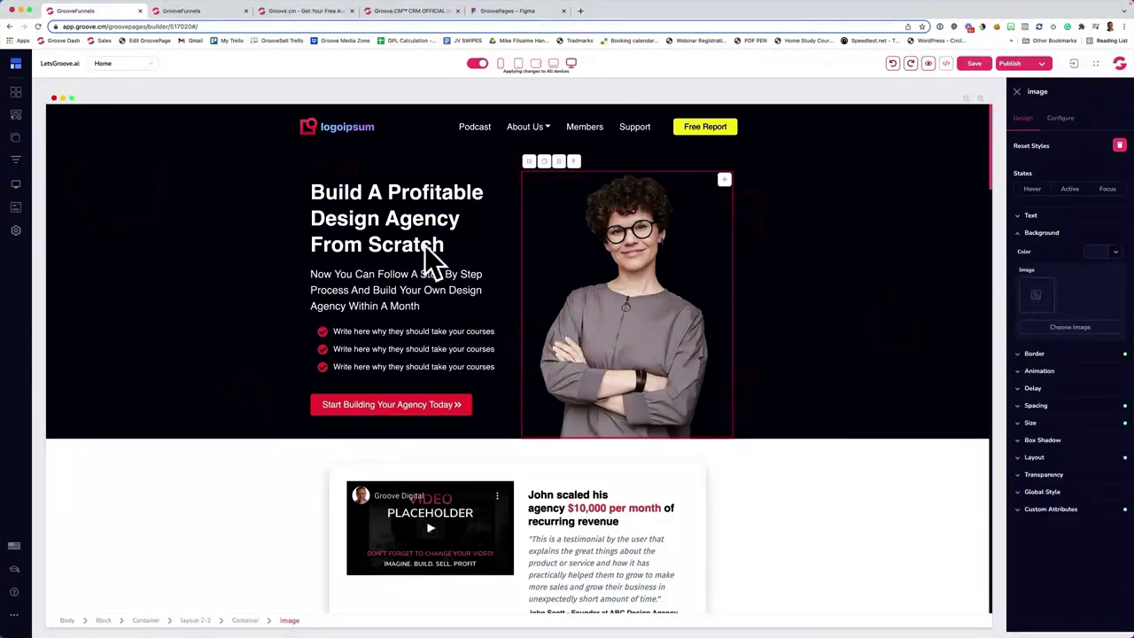
left_click(135, 196)
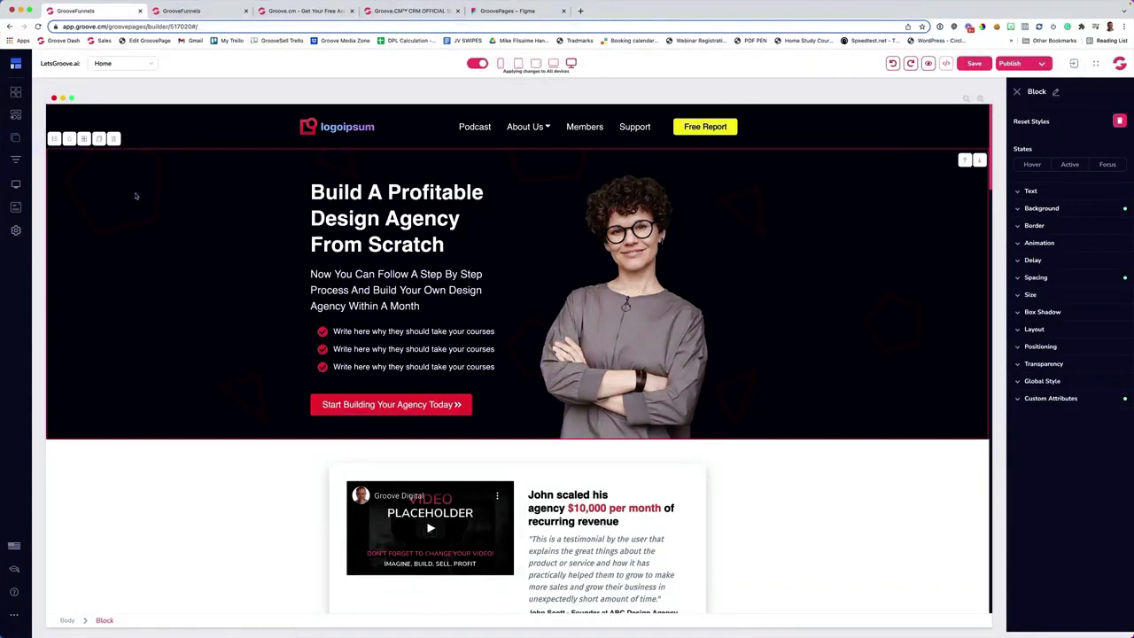
left_click(1042, 208)
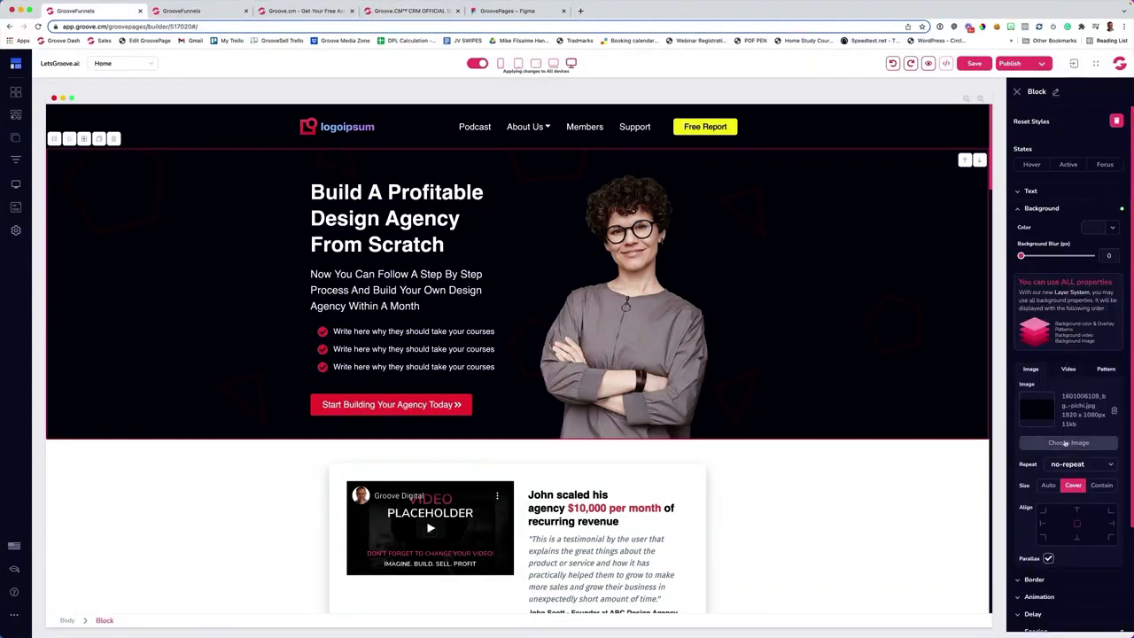
left_click(1070, 370)
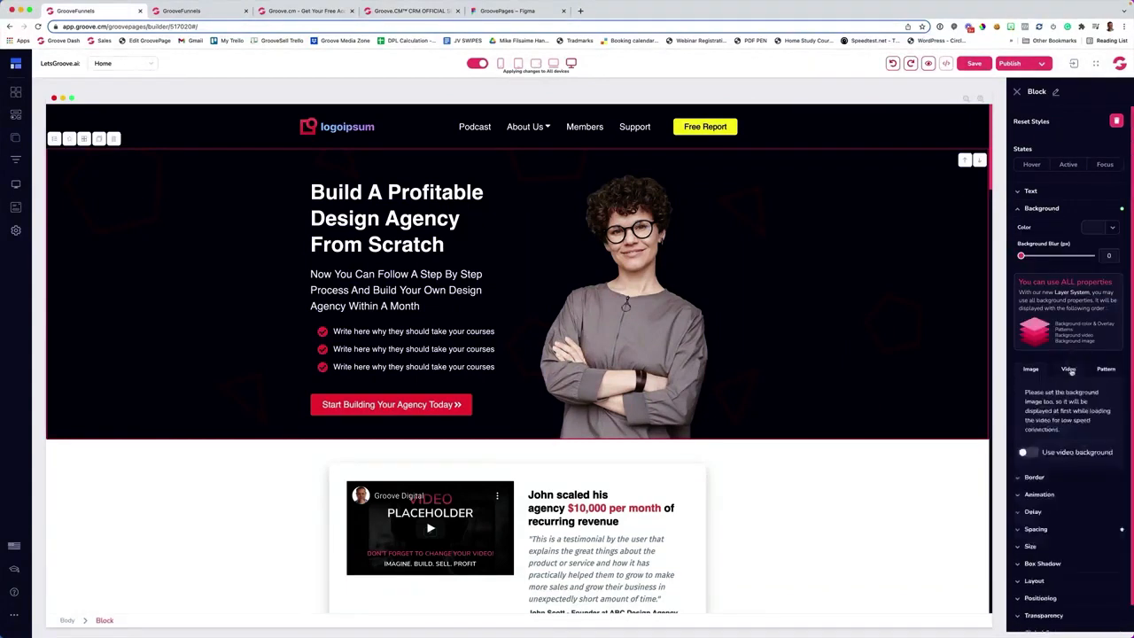
left_click(1026, 452)
left_click(1048, 485)
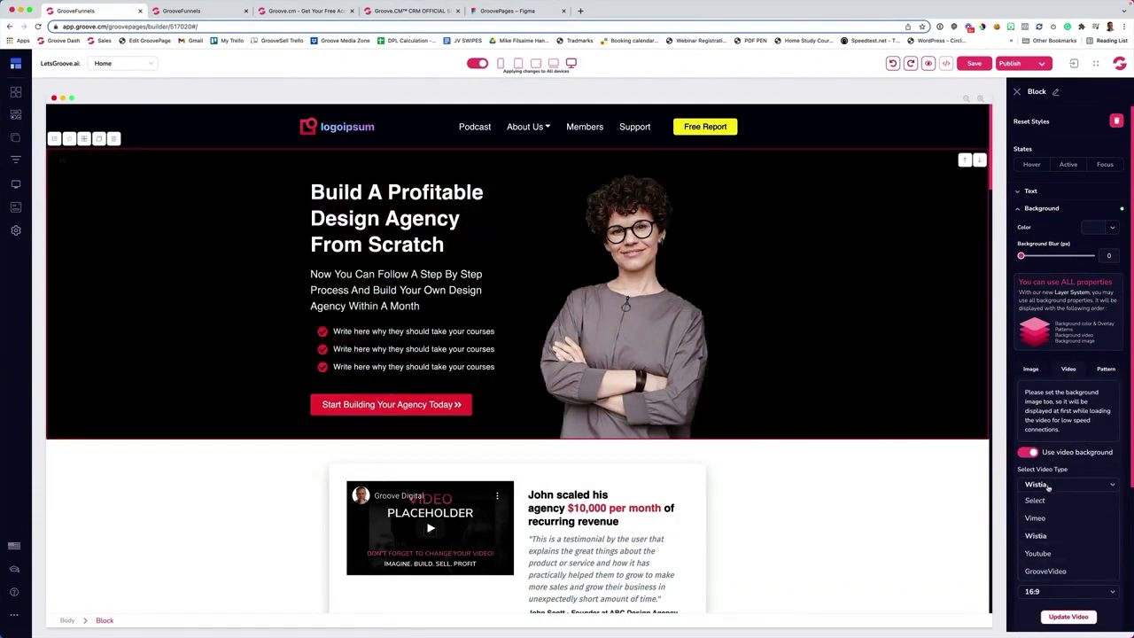
left_click(1038, 552)
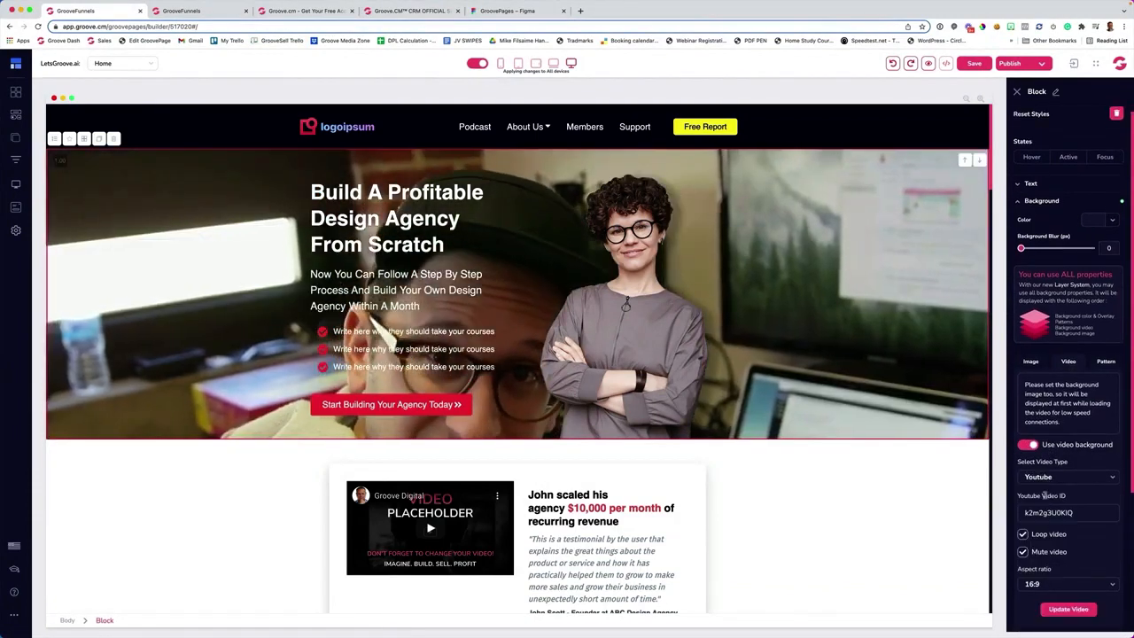
- Set the hero block's Youtube video ID to zwUsFN__jtE and update the background video
scroll(1064, 496, "down", 2)
double_click(1080, 453)
type("zwUsFN__jtE")
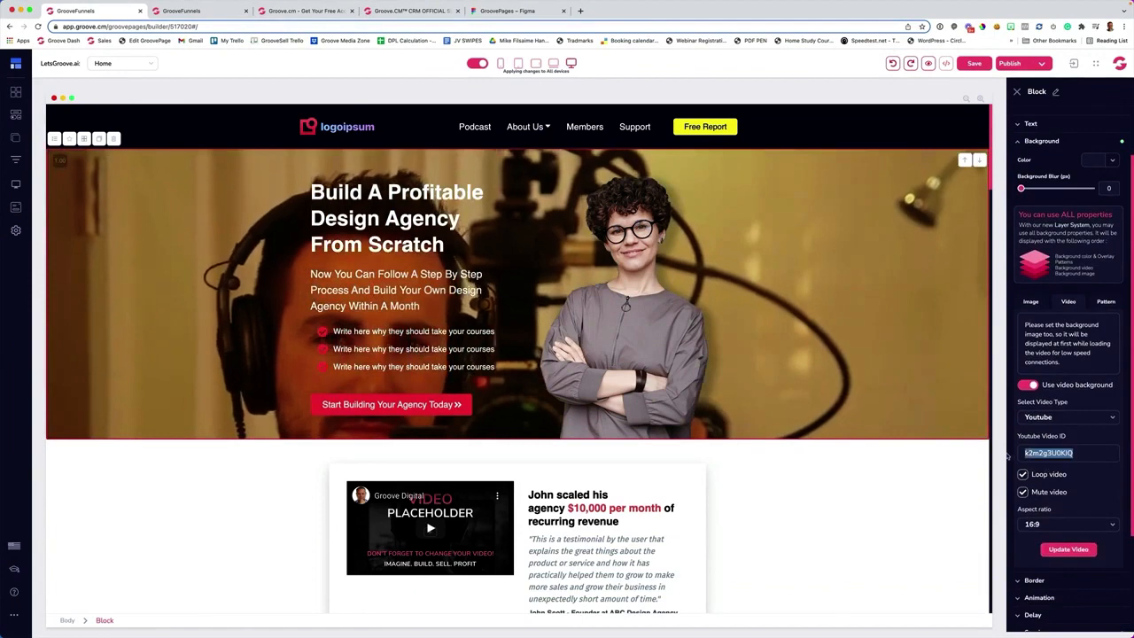
left_click(1066, 548)
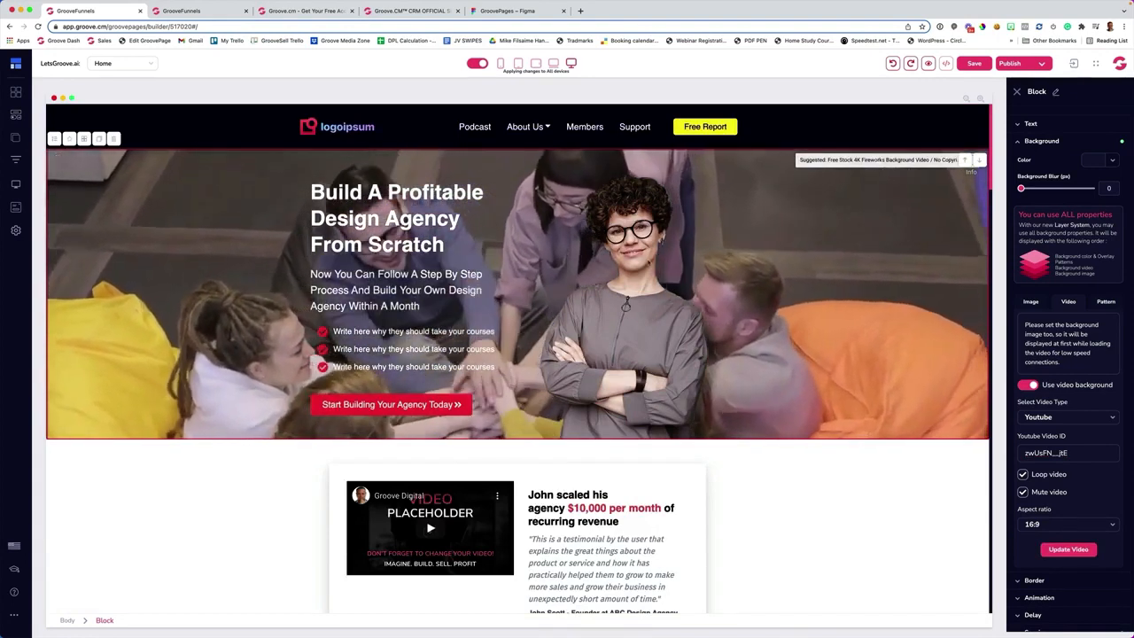
scroll(1088, 229, "up", 2)
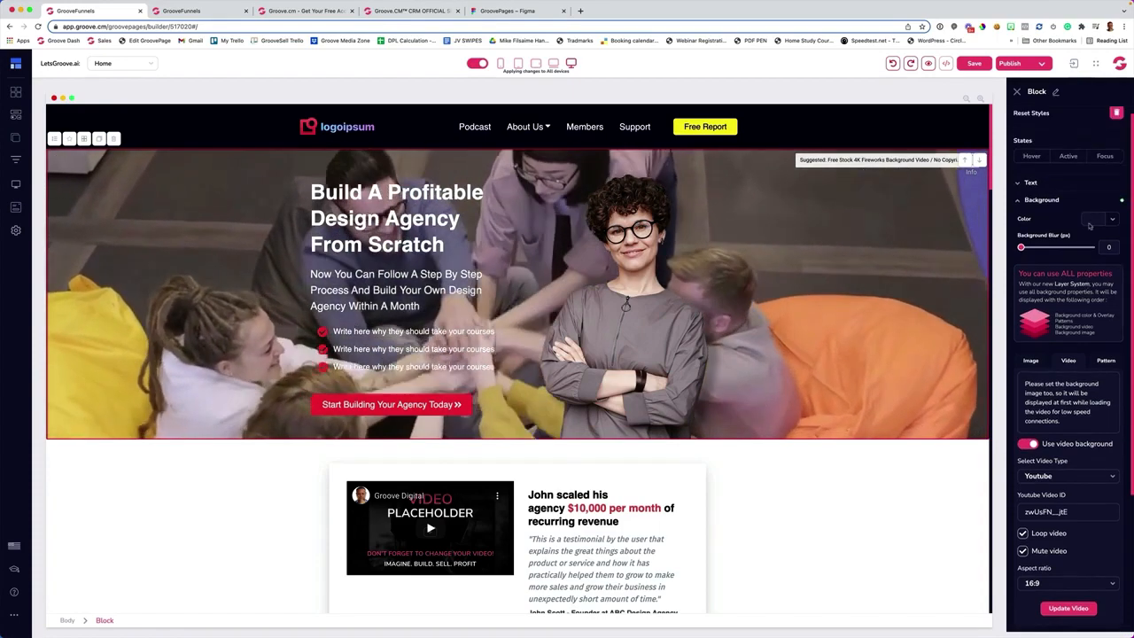
- Set the Home hero block's background colour overlay to black (#000000) with an opacity of 0.67 over the video
left_click(1095, 228)
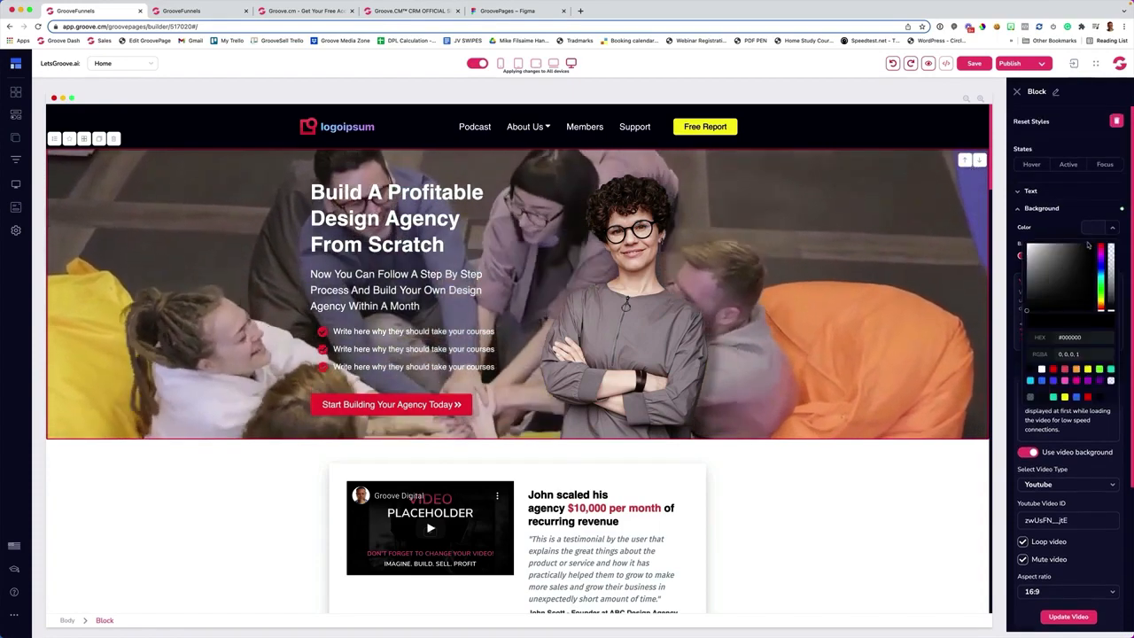
left_click_drag(1062, 284, 1019, 317)
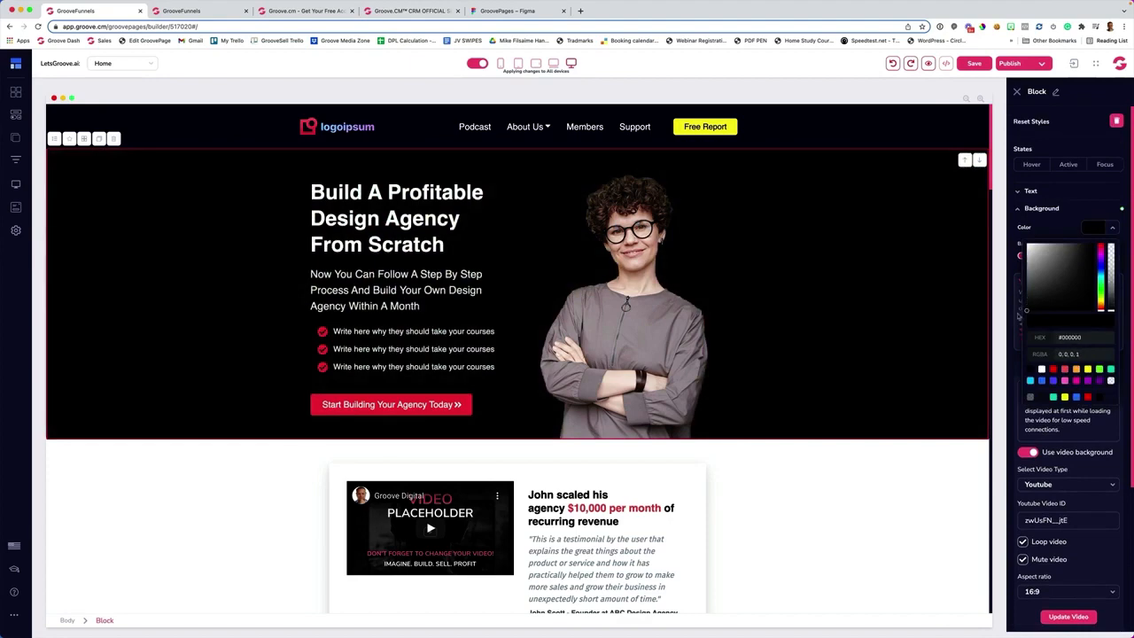
left_click_drag(1115, 312, 1010, 330)
left_click_drag(1111, 308, 1111, 290)
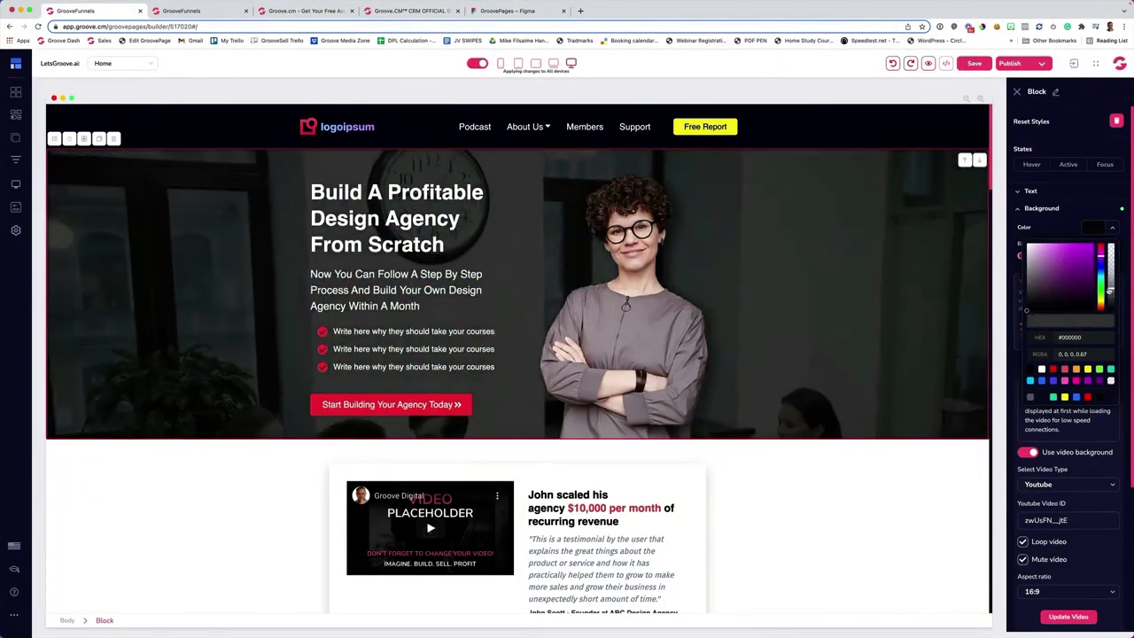
left_click(218, 457)
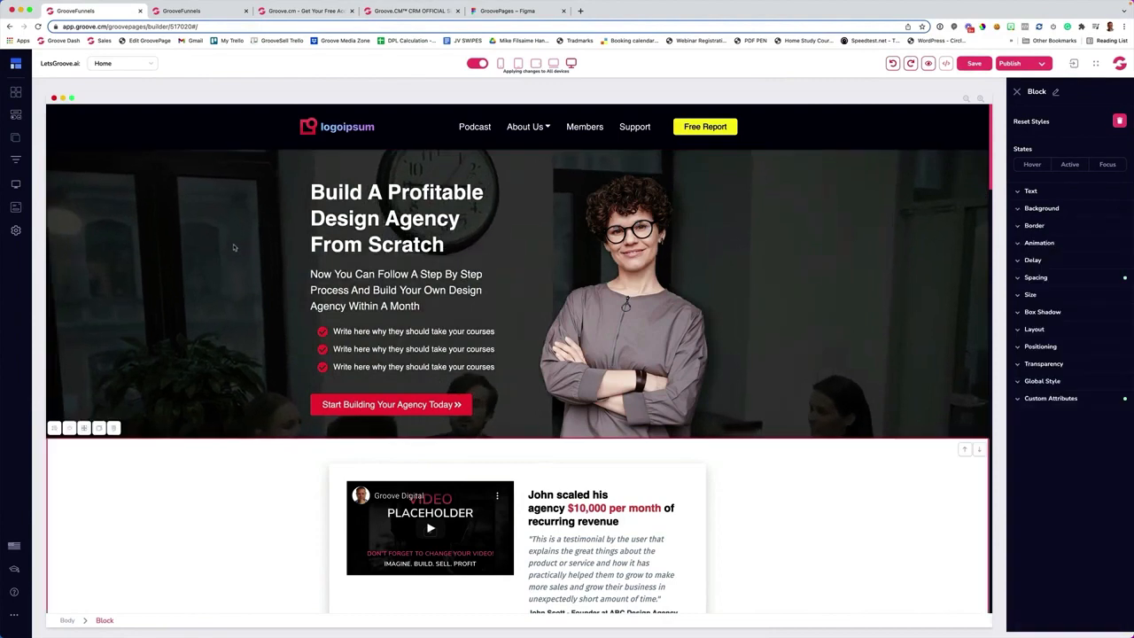
scroll(235, 247, "down", 1)
scroll(237, 243, "up", 1)
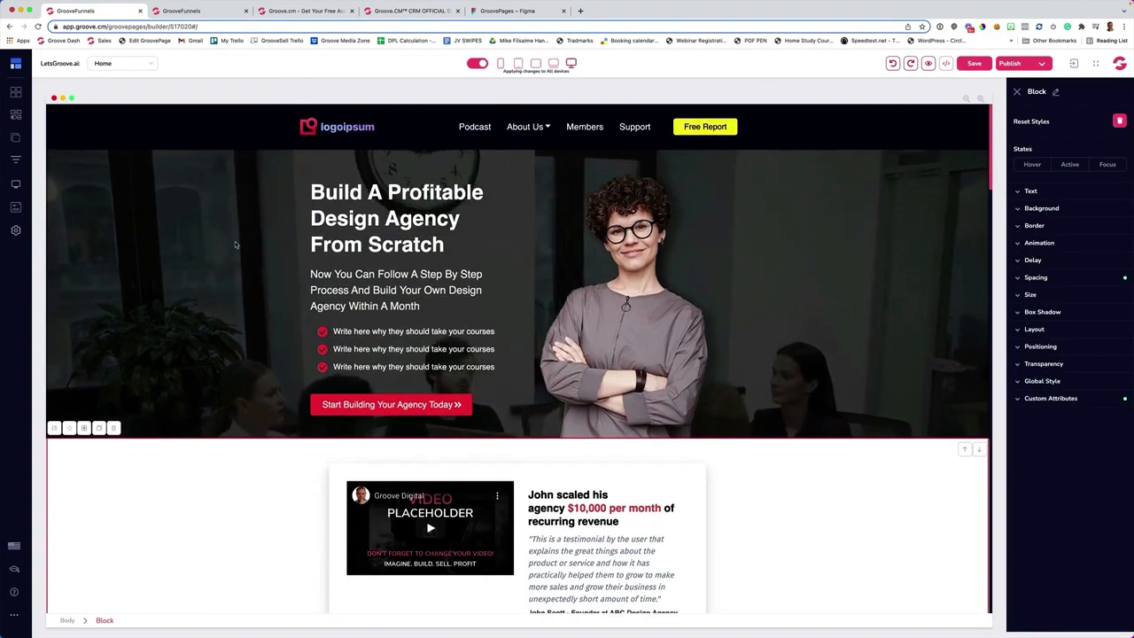
- Open the Contact page and enable parallax for the hero block's car background image
left_click(15, 137)
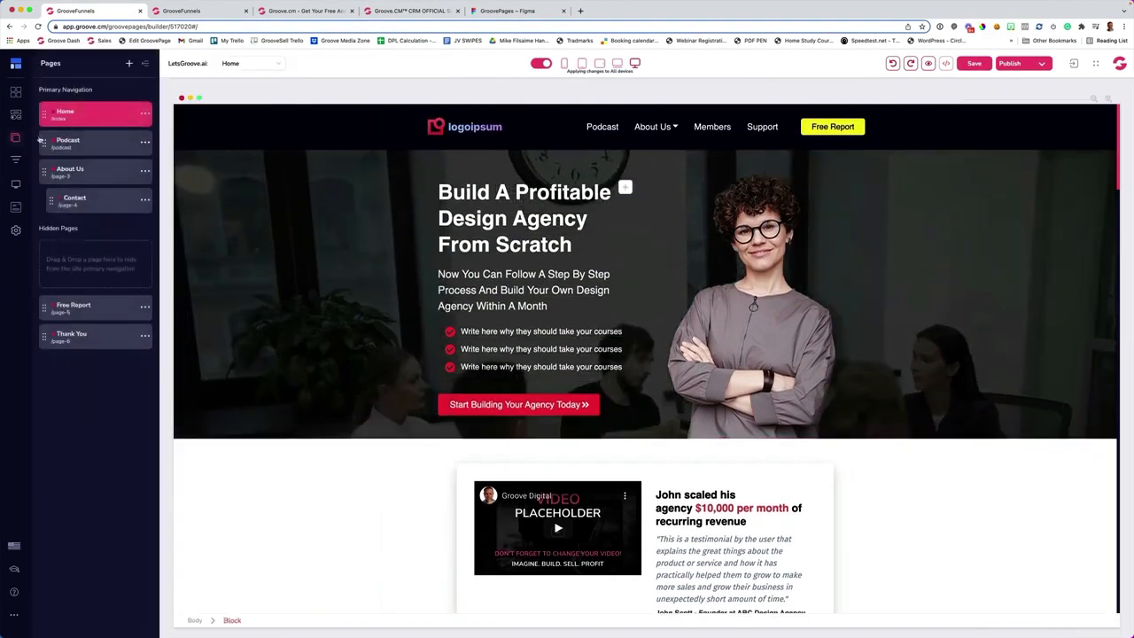
left_click(89, 200)
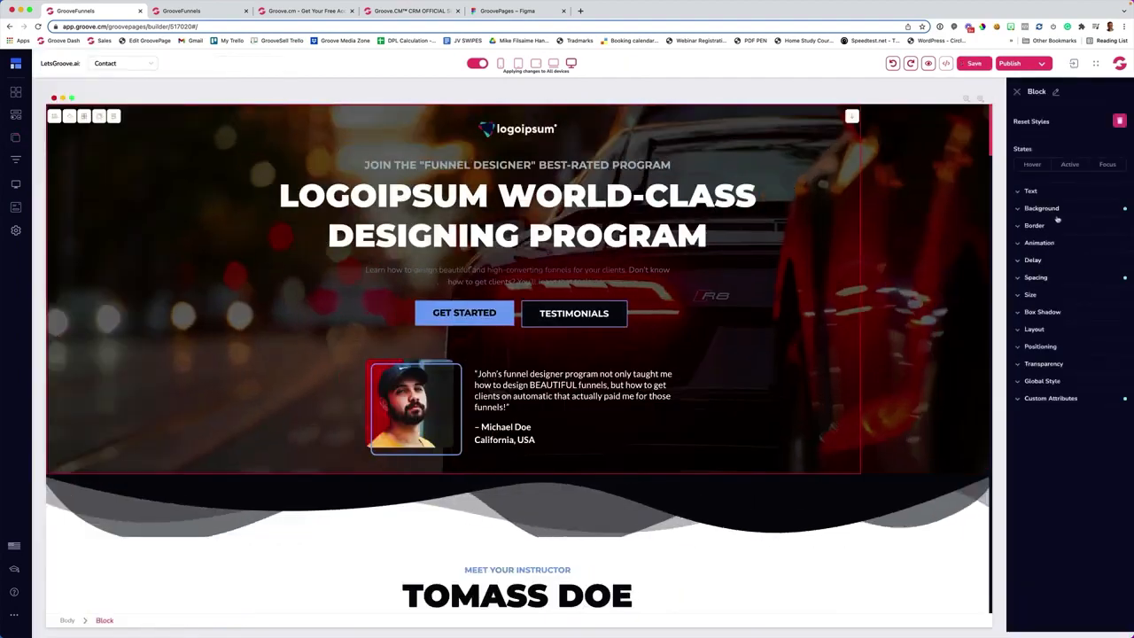
left_click(243, 179)
left_click(1042, 208)
scroll(1046, 337, "down", 3)
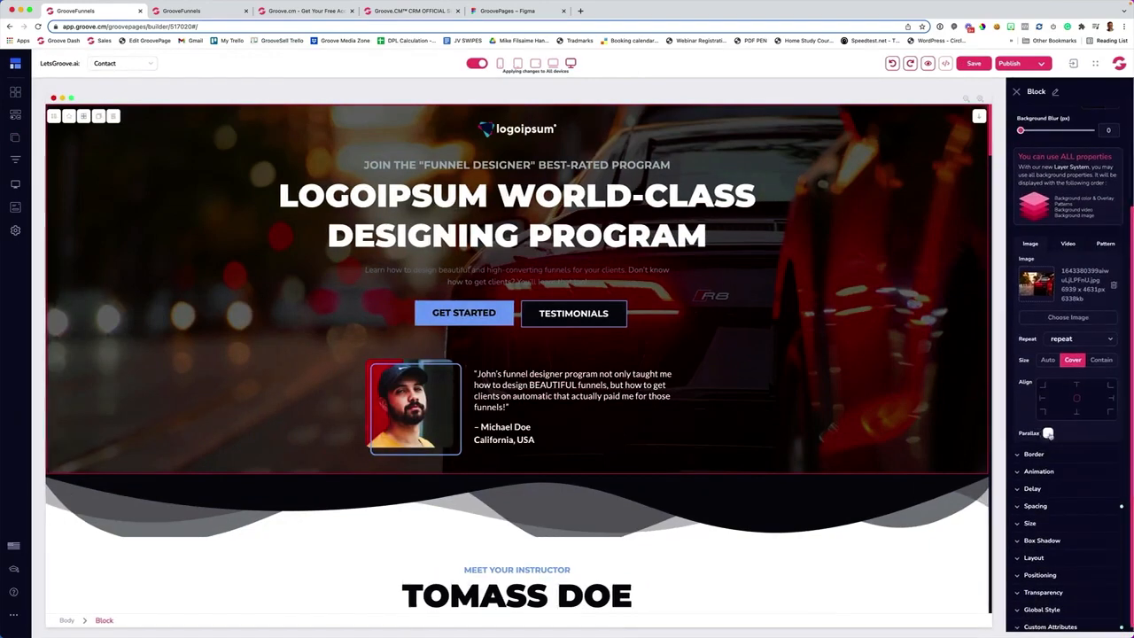
scroll(817, 318, "down", 2)
scroll(810, 310, "up", 2)
scroll(798, 296, "down", 1)
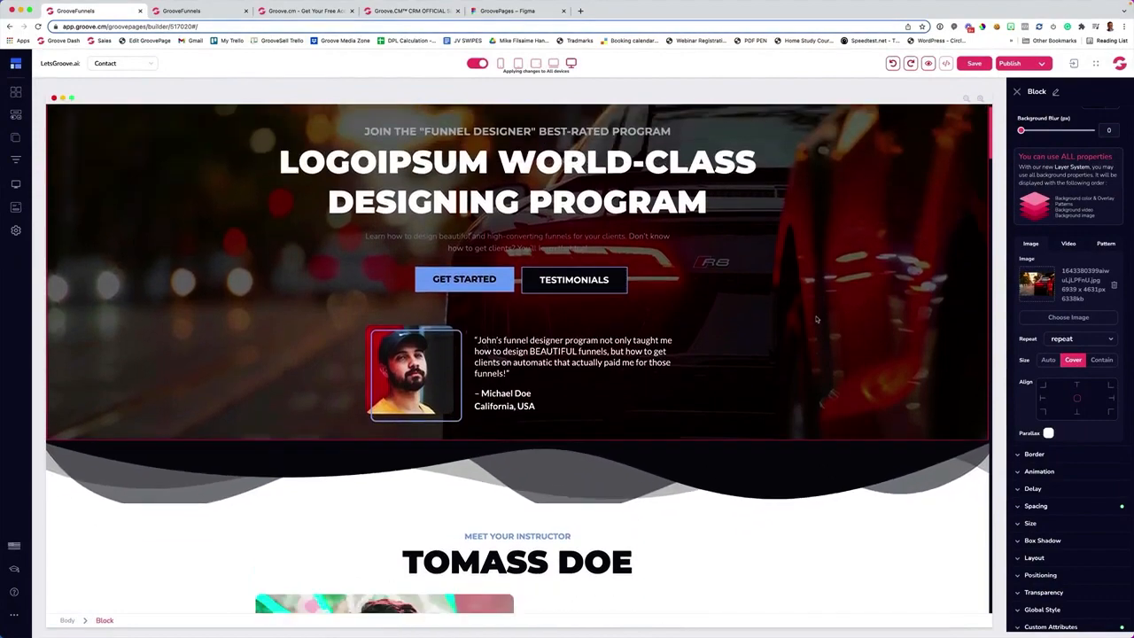
scroll(762, 271, "up", 1)
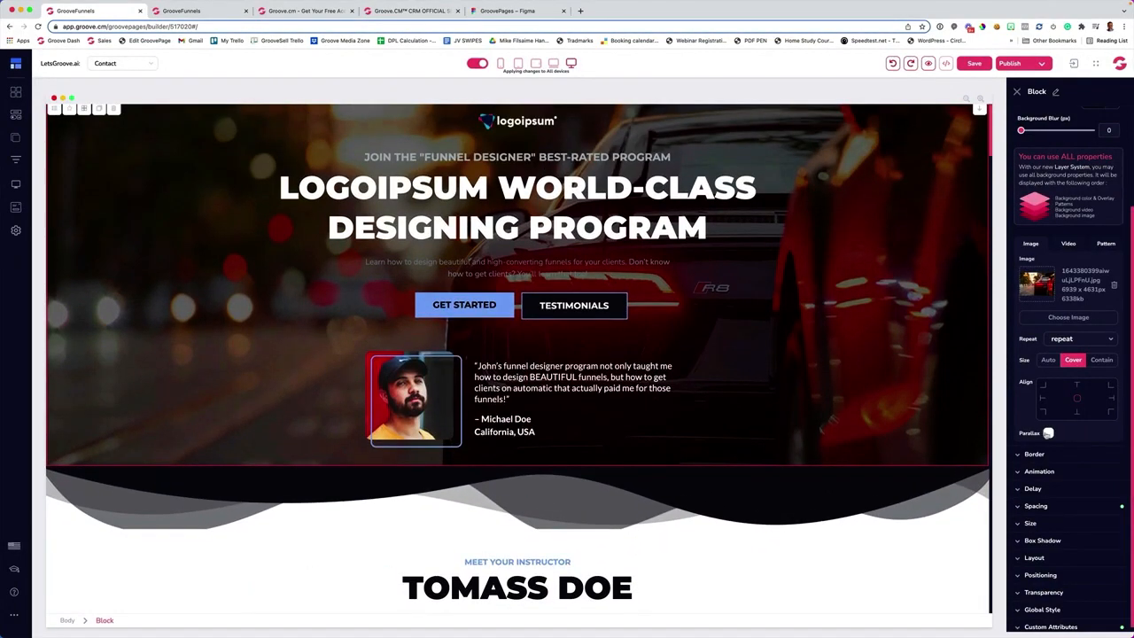
left_click(1049, 433)
- Examine the parallax effect behind the Contact page's hero content and view the main headline's style options
scroll(898, 366, "down", 1)
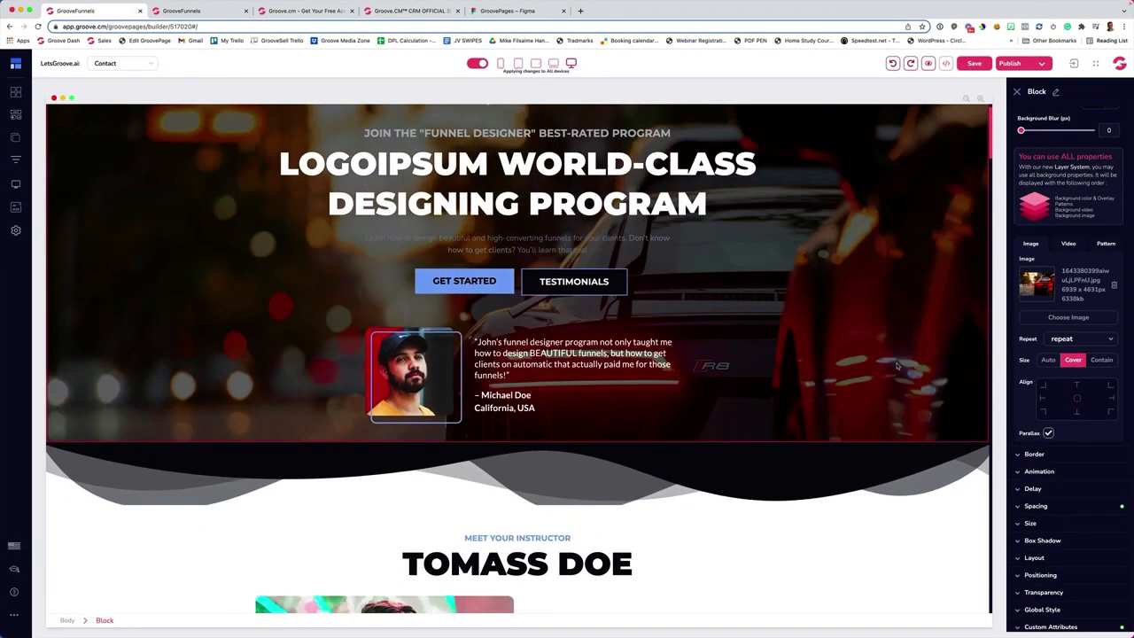
scroll(898, 366, "up", 1)
scroll(886, 350, "down", 2)
scroll(851, 302, "up", 2)
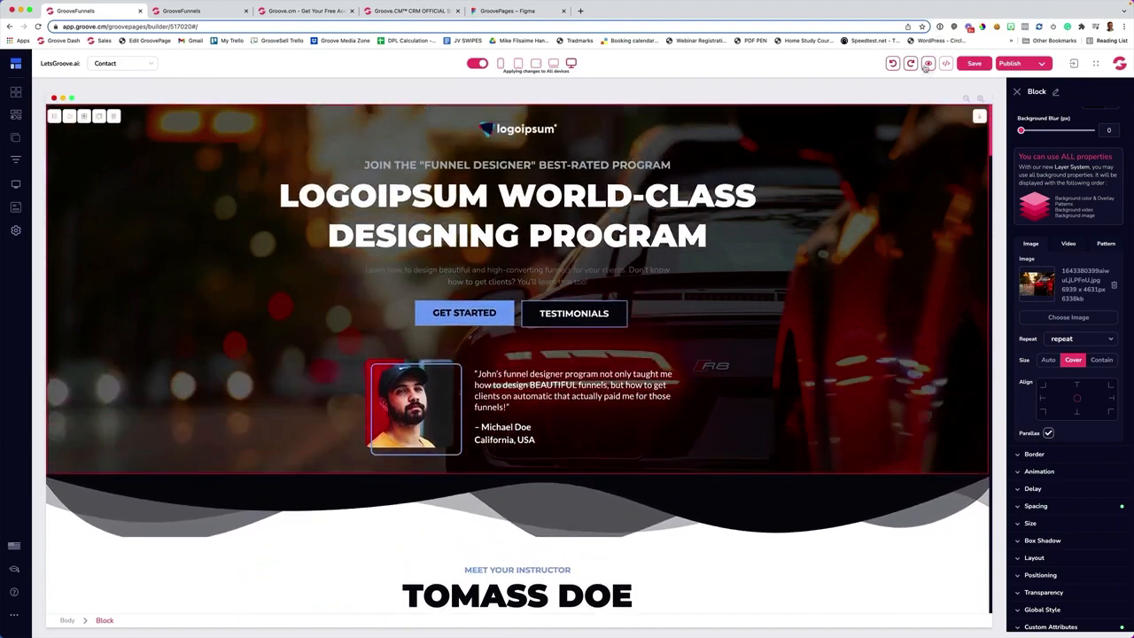
scroll(822, 248, "down", 1)
scroll(822, 247, "down", 1)
scroll(824, 244, "up", 2)
scroll(824, 240, "down", 1)
scroll(824, 239, "up", 1)
left_click(1019, 93)
left_click(550, 235)
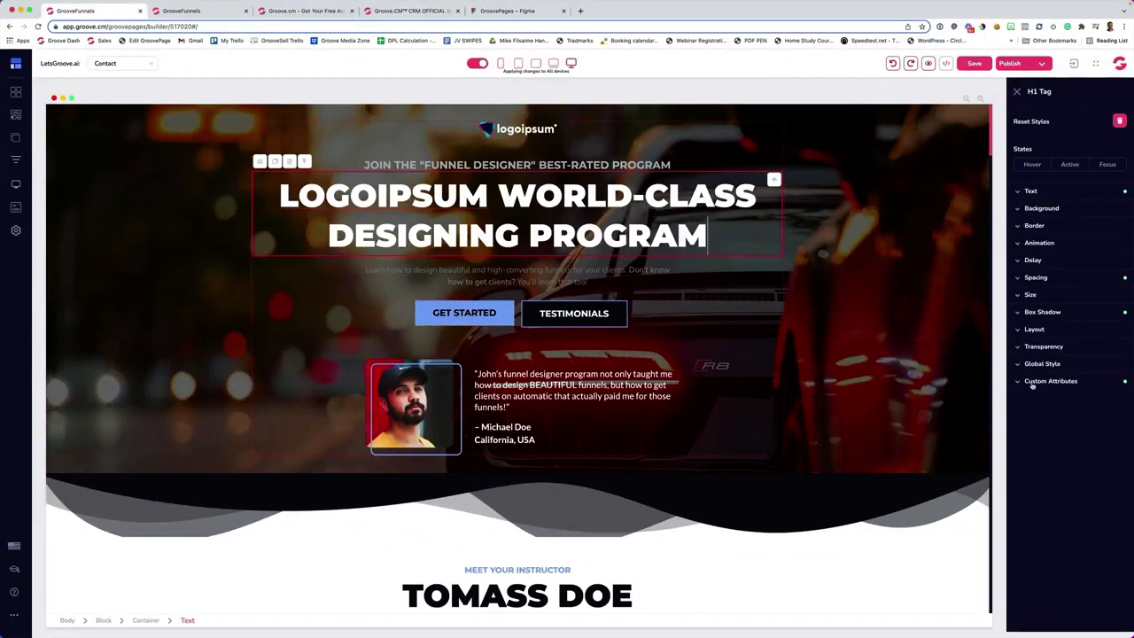
- Change the GET STARTED button's background colour to yellow and check its text colour
left_click(465, 319)
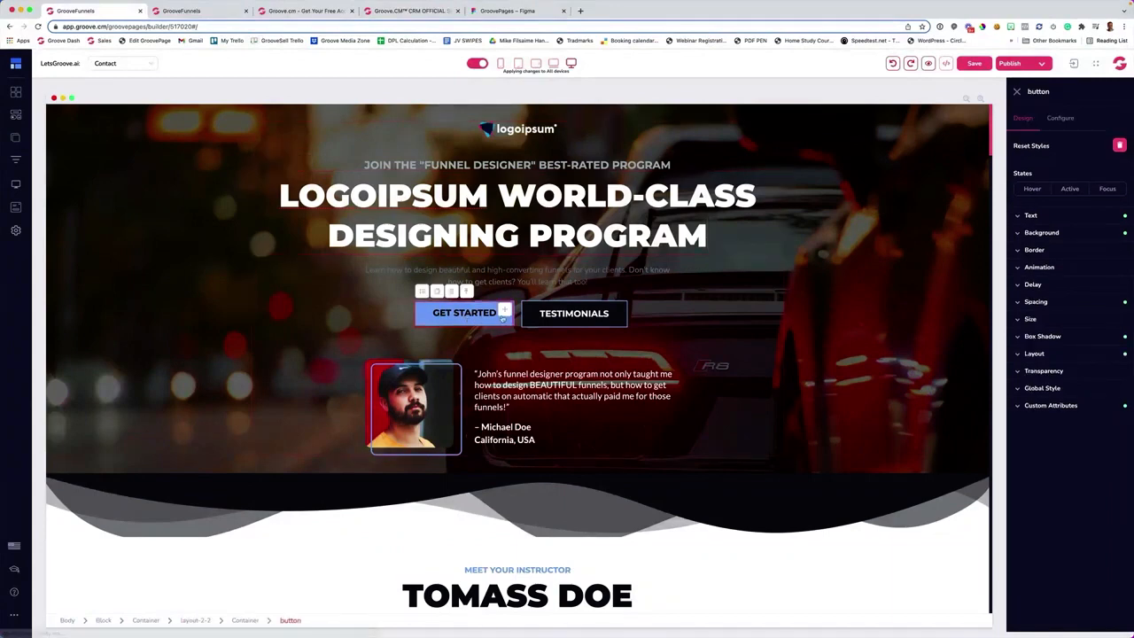
left_click(1053, 237)
left_click(1091, 253)
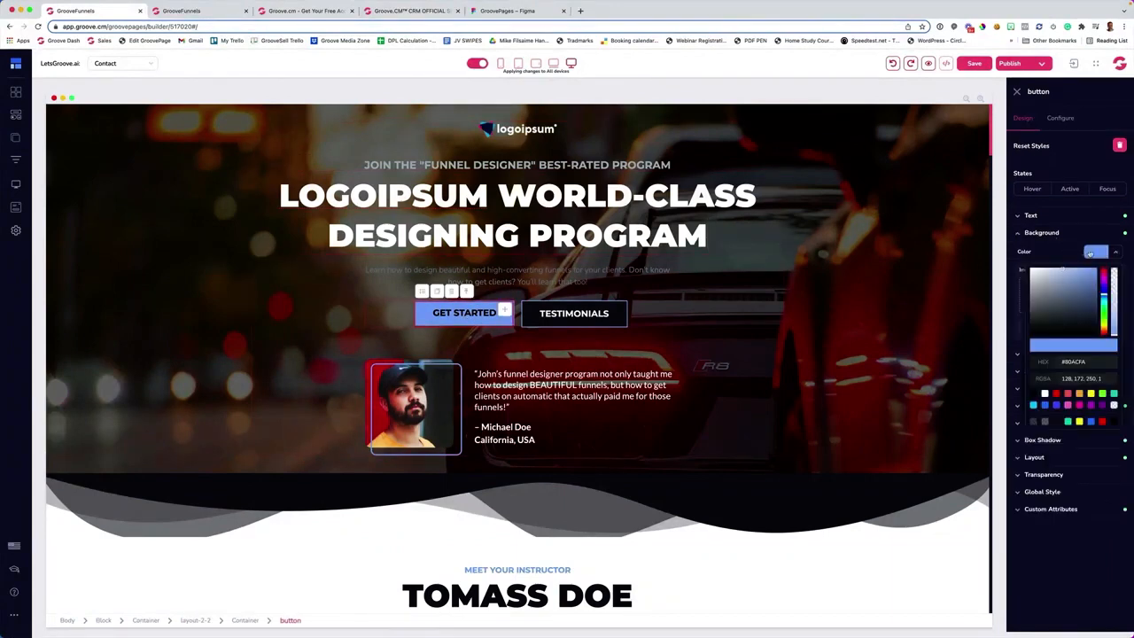
left_click(1092, 394)
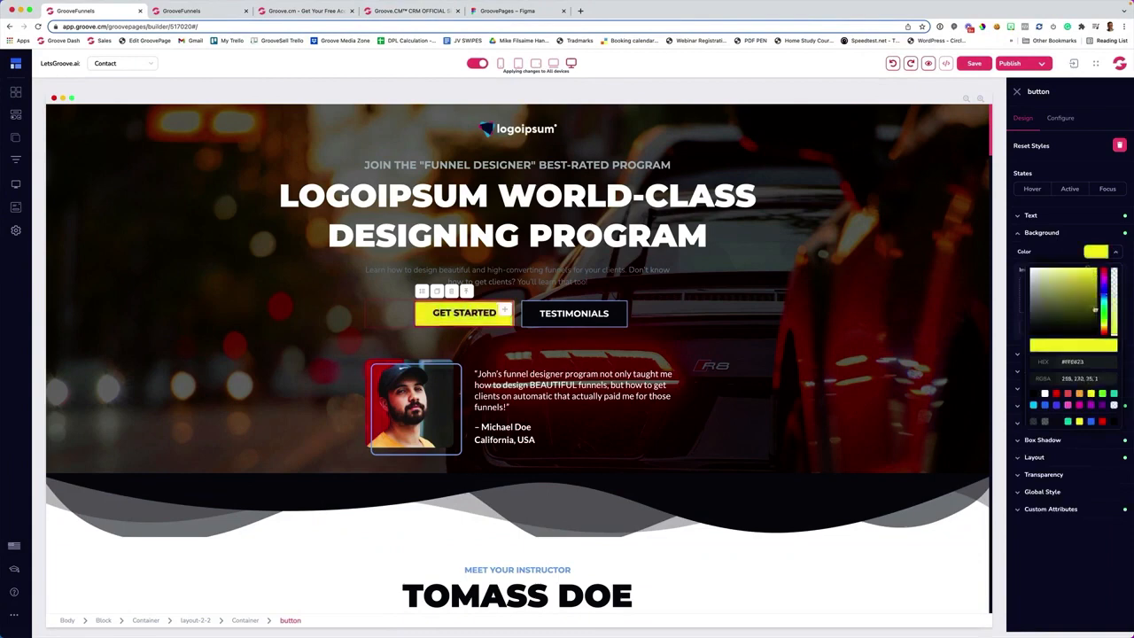
left_click(1037, 218)
left_click(1103, 280)
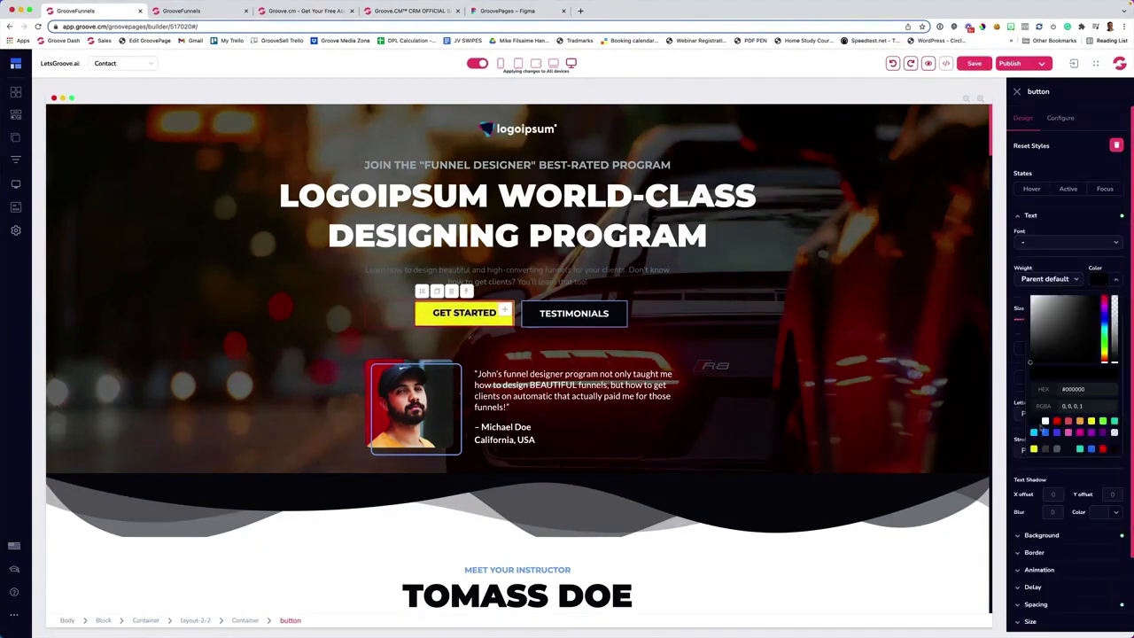
left_click(710, 317)
- Increase the GET STARTED button's text size to about 27 and round its border corners to 0.75
left_click(467, 320)
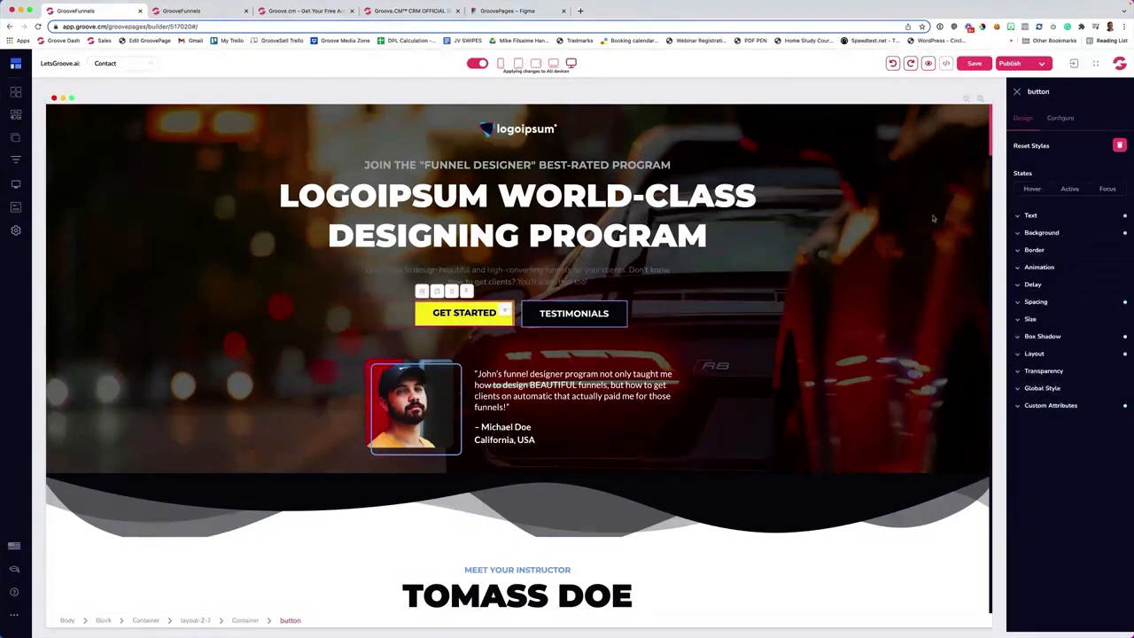
left_click(1063, 215)
left_click_drag(1033, 321, 1036, 323)
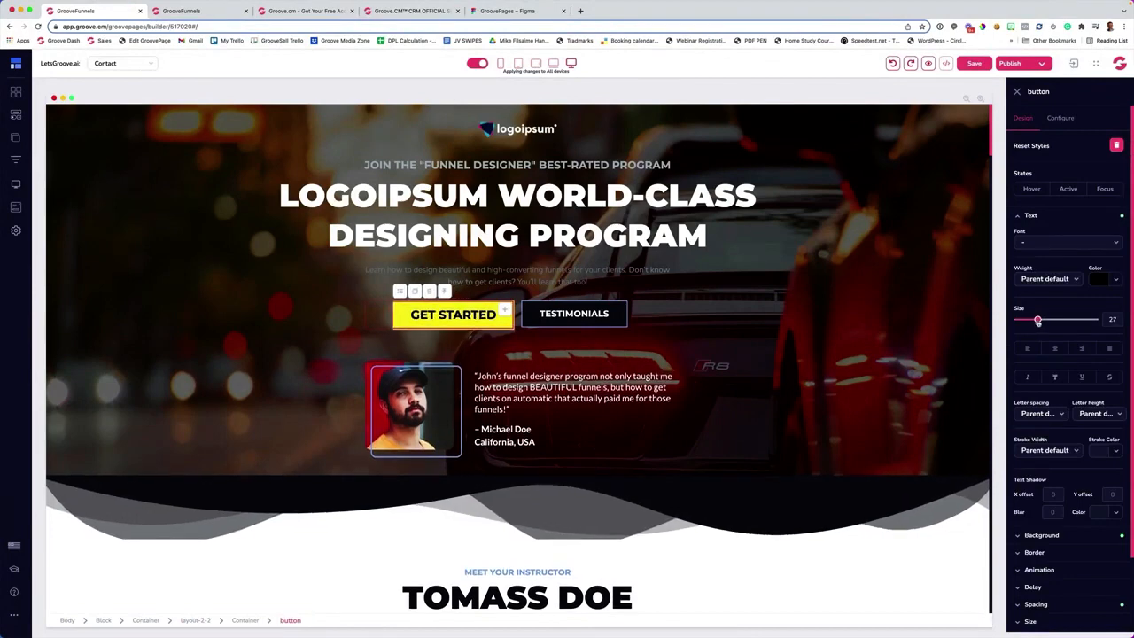
left_click(1019, 217)
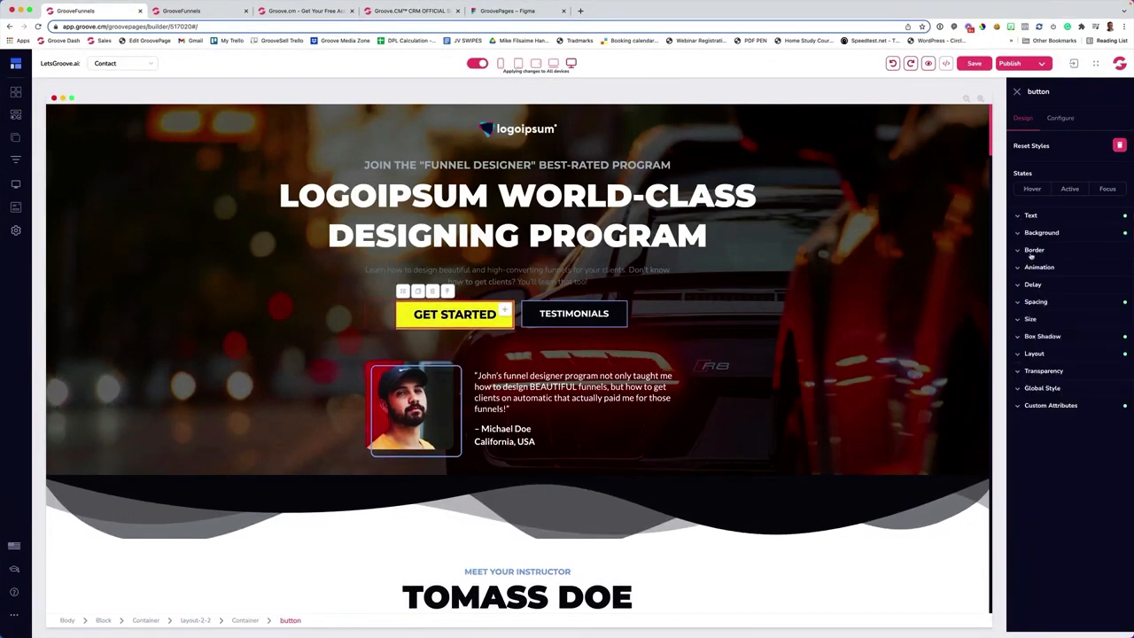
left_click(1032, 252)
left_click_drag(1019, 291, 1085, 293)
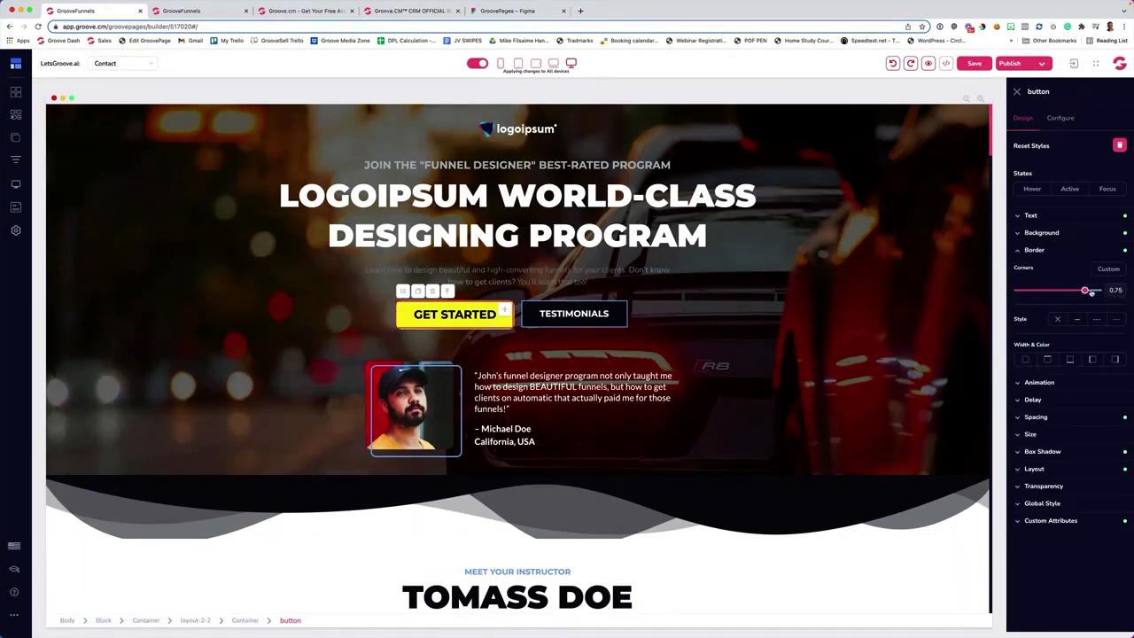
left_click(536, 441)
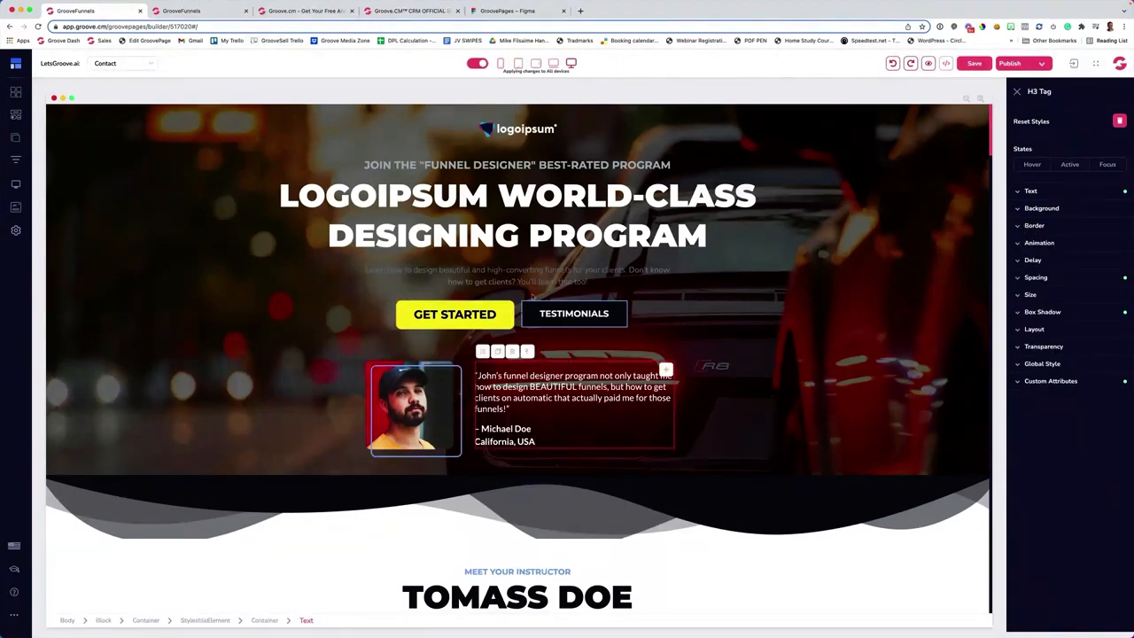
- Add one sub-label reading "We Respect Your Privacy" to the GET STARTED button and update it
left_click(476, 313)
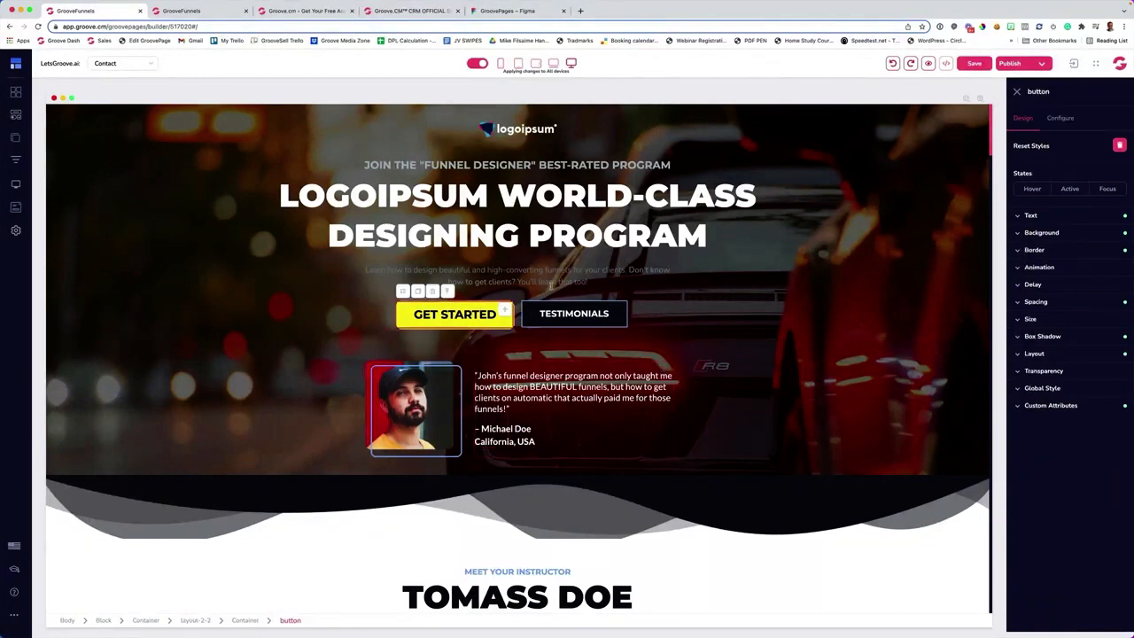
left_click(1061, 119)
left_click(1117, 202)
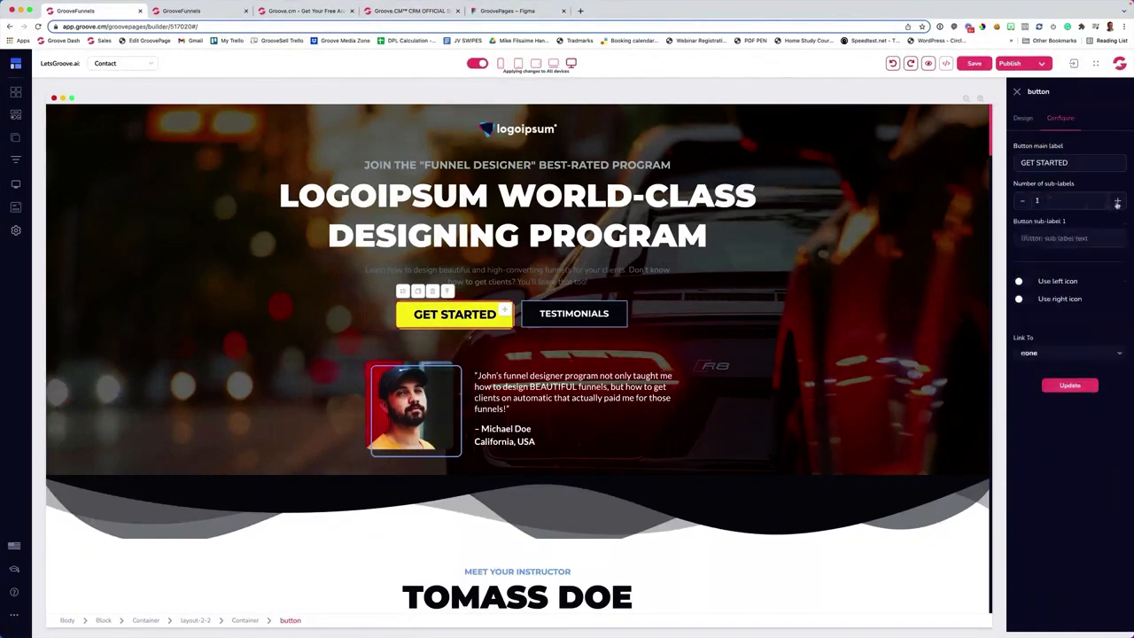
left_click(1045, 239)
type("We Respect Your Privacy")
left_click(1055, 386)
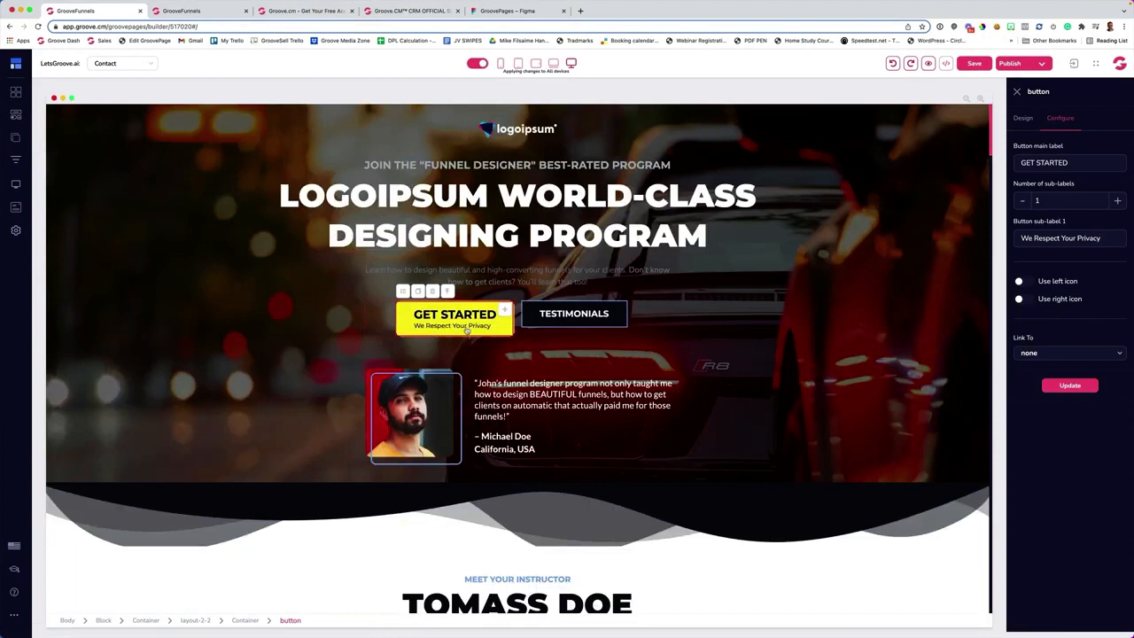
- Set the button sub-label's text size to 11 and centre its alignment
left_click(469, 328)
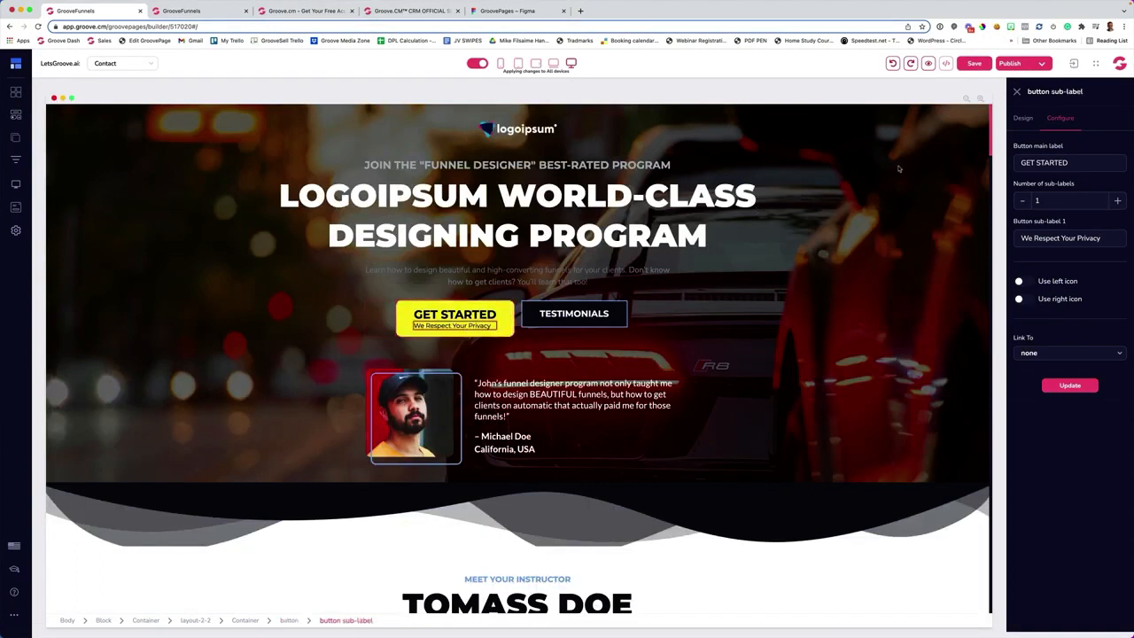
left_click(1023, 119)
left_click(1030, 215)
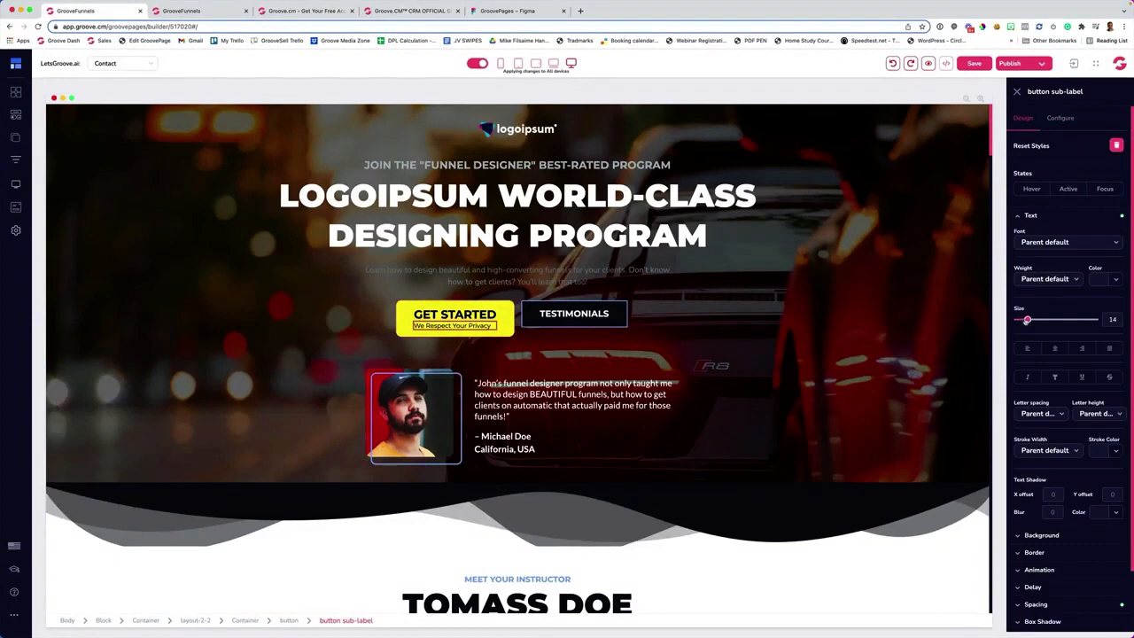
left_click_drag(1027, 320, 1025, 320)
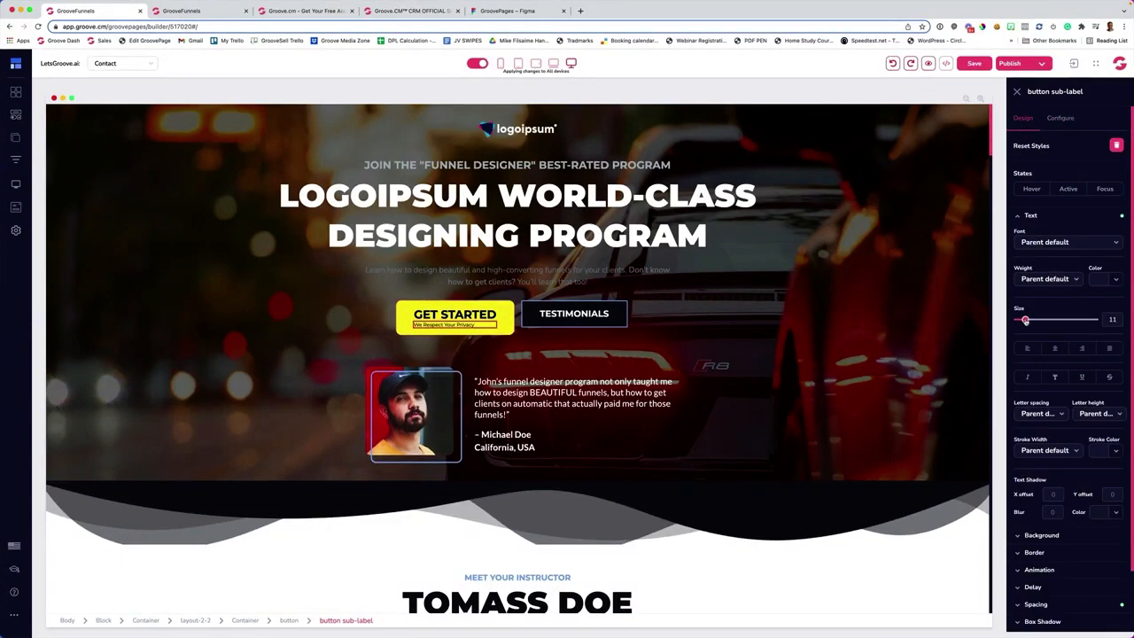
left_click(1054, 349)
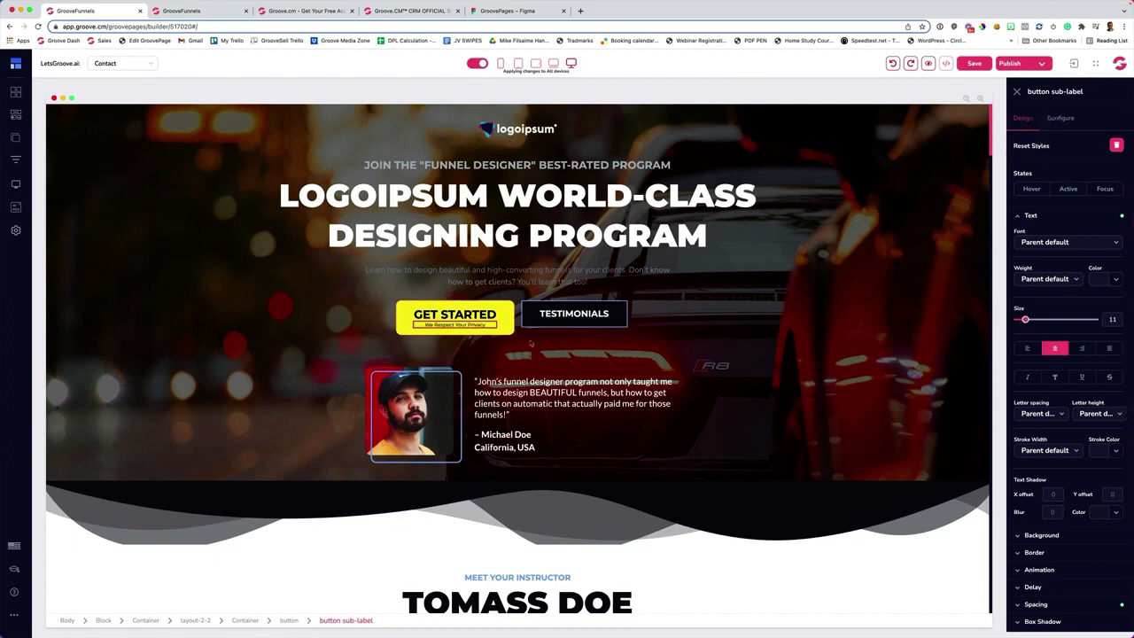
- Enable a left icon on the GET STARTED button and choose the calculator icon (fas fa-calculator)
left_click(506, 308)
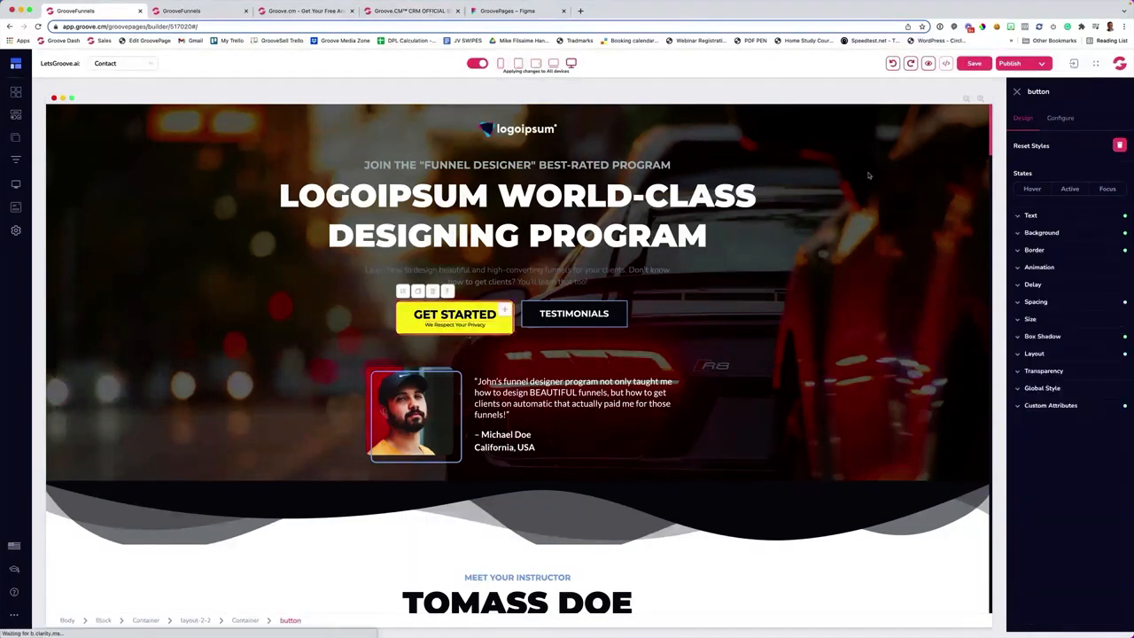
left_click(1061, 118)
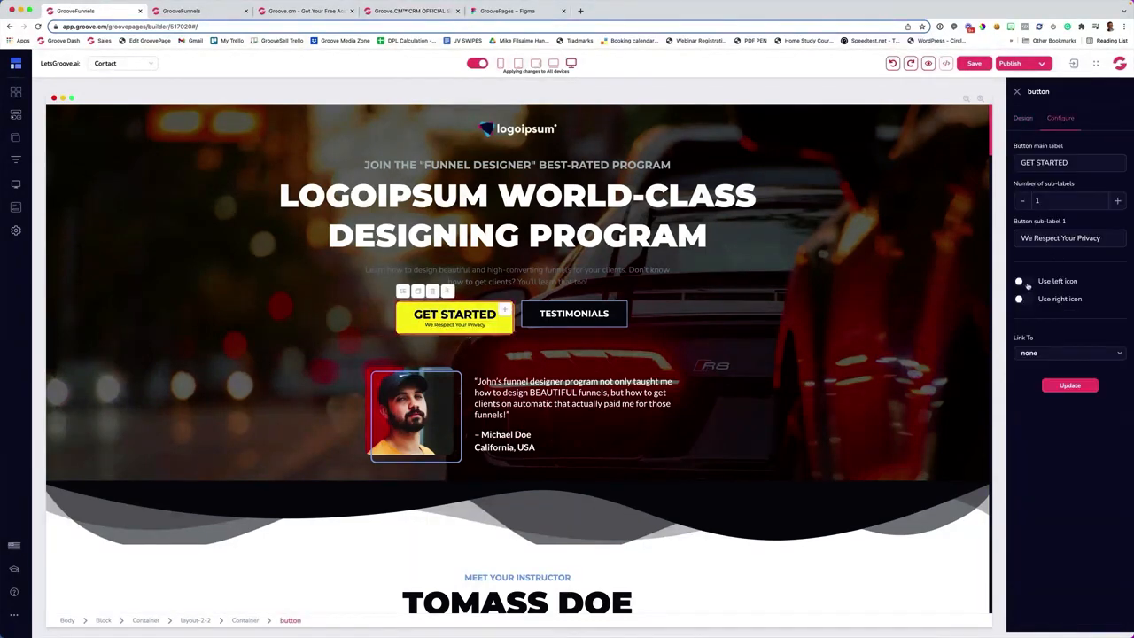
left_click(1028, 284)
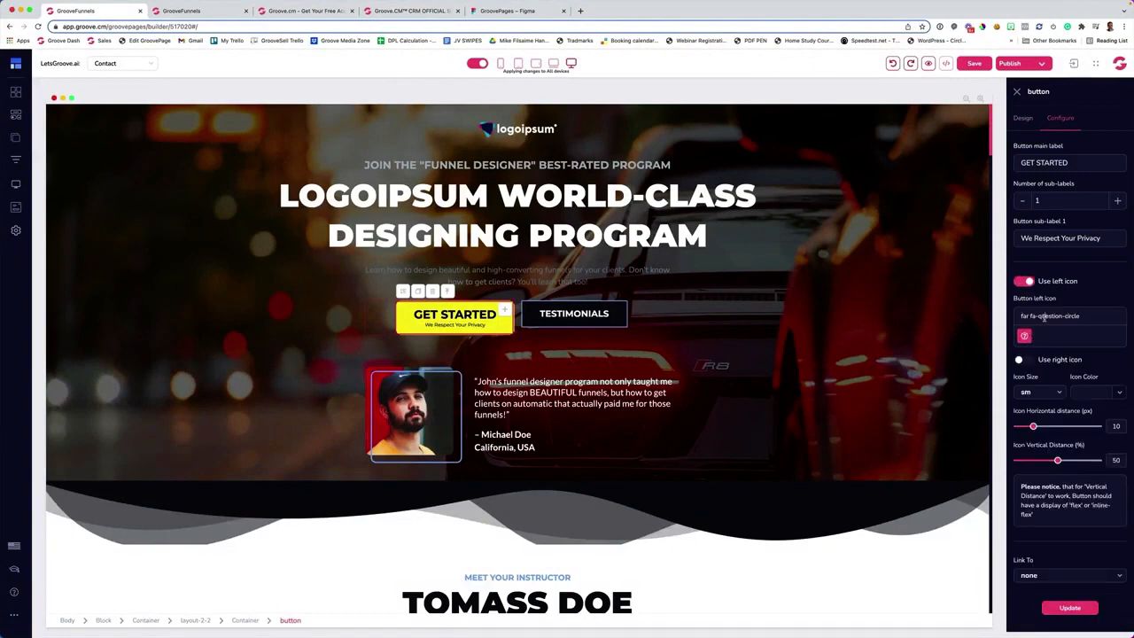
triple_click(1045, 316)
type("cal")
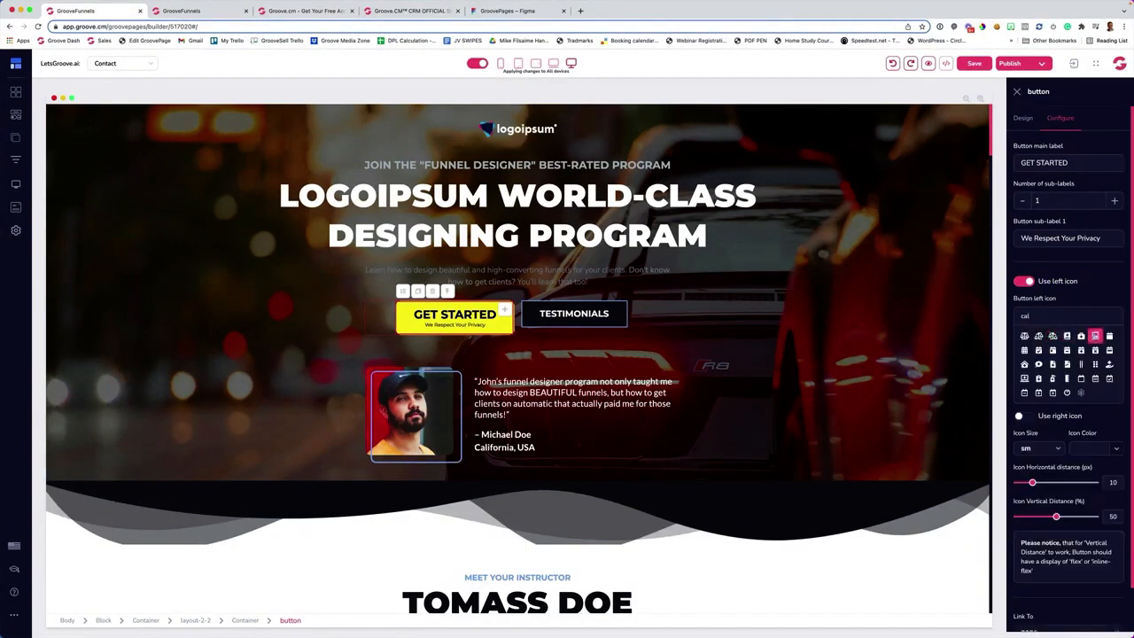
left_click(1096, 336)
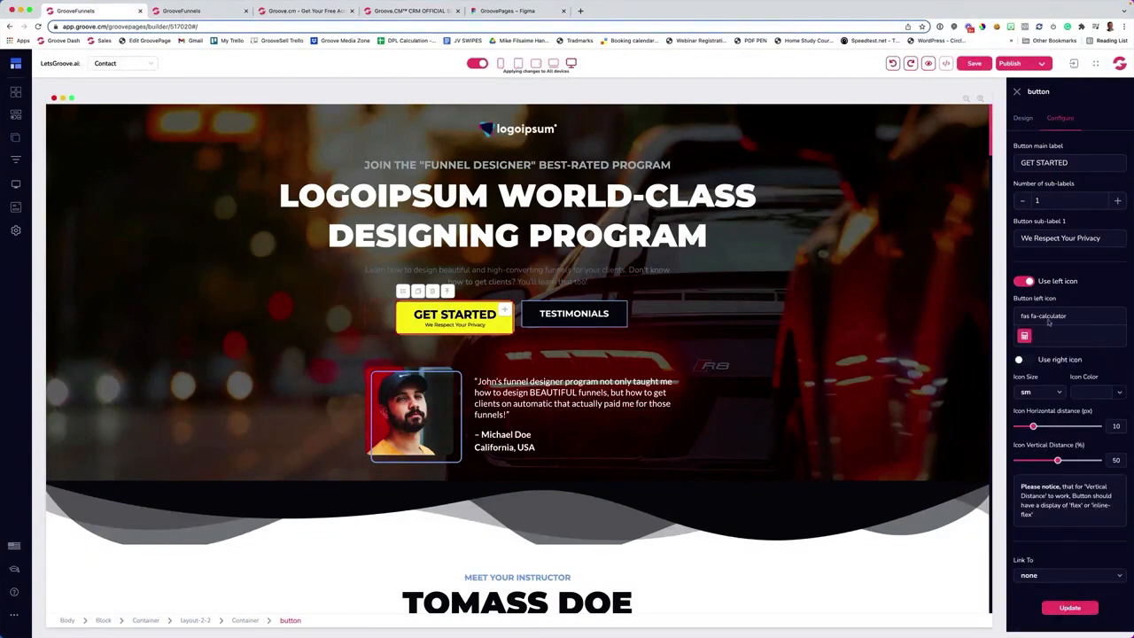
- Change the button's main label to "Book Dates", set its icon size to 3xl and update the button
triple_click(1068, 163)
type("Register Now")
key("super+a")
type("Che")
left_click(1069, 607)
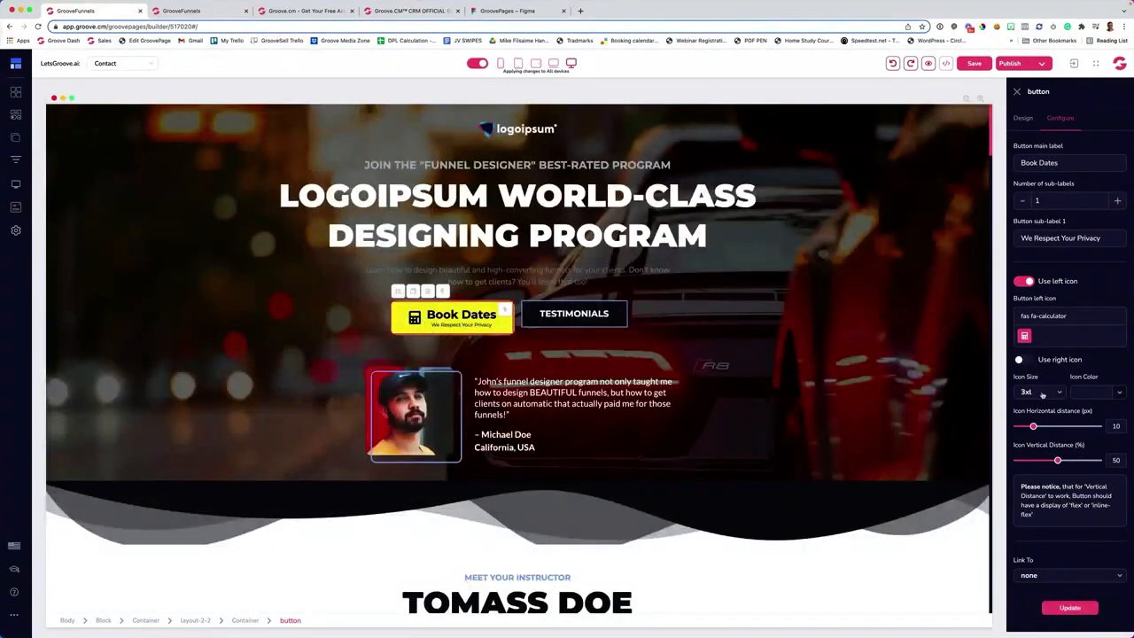
- Look over the rest of the Contact page and open the site's Podcast page for editing
scroll(577, 381, "down", 5)
scroll(577, 379, "up", 5)
scroll(448, 296, "down", 15)
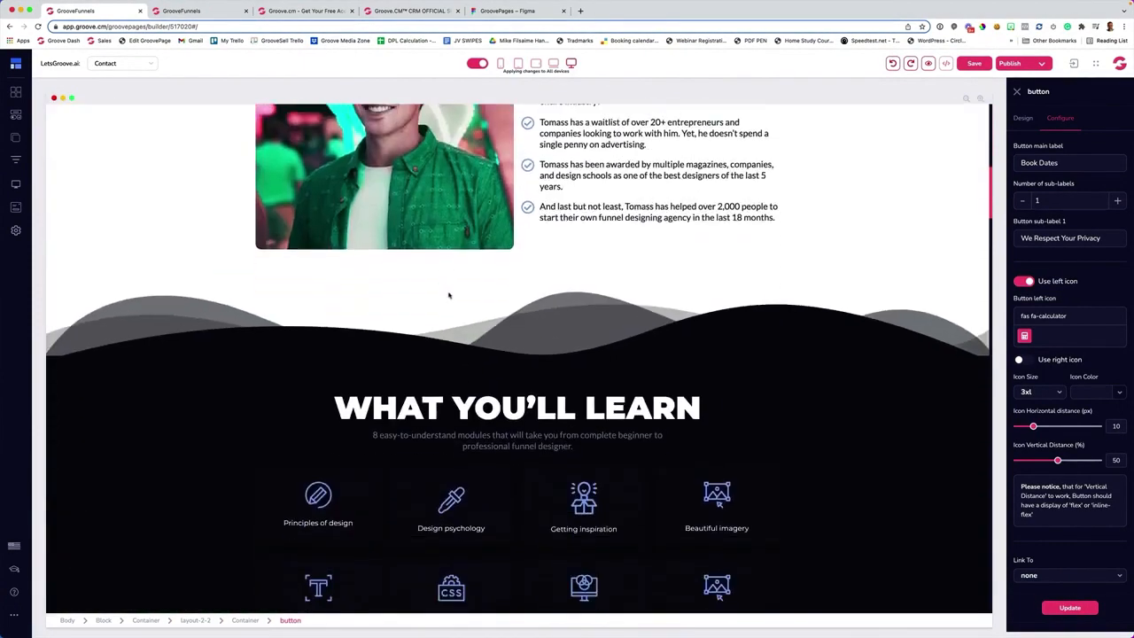
scroll(456, 298, "down", 3)
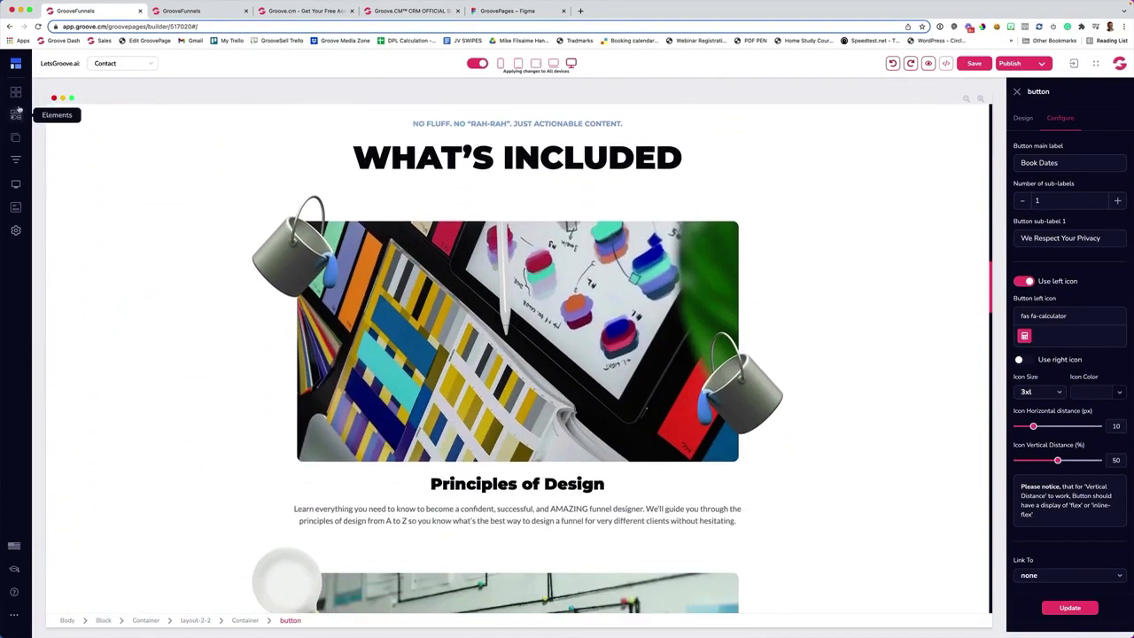
left_click(15, 138)
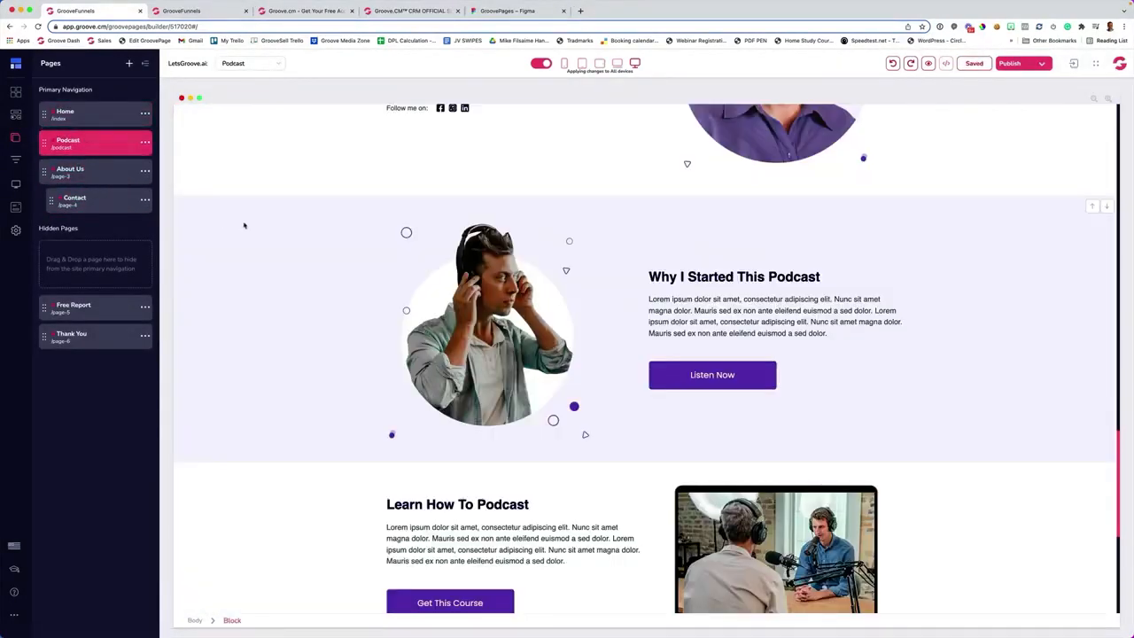
- Add the Designer countdown timer block "Grab Your Tickets Before It's Sold Out" directly below the "Why I Started This Podcast" block
left_click(16, 92)
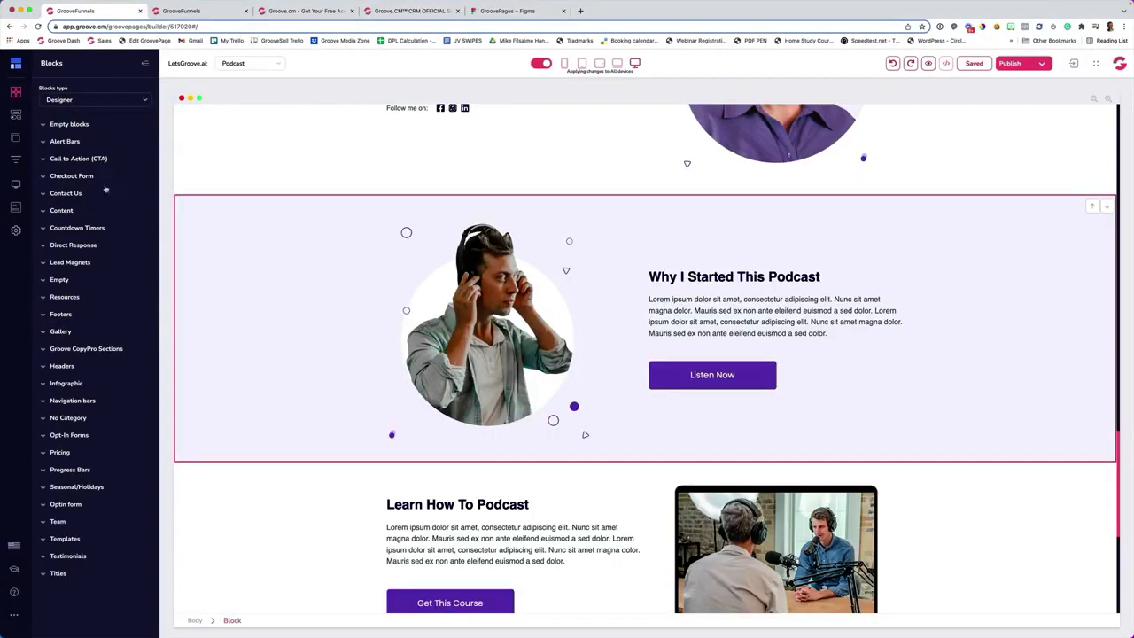
left_click(92, 227)
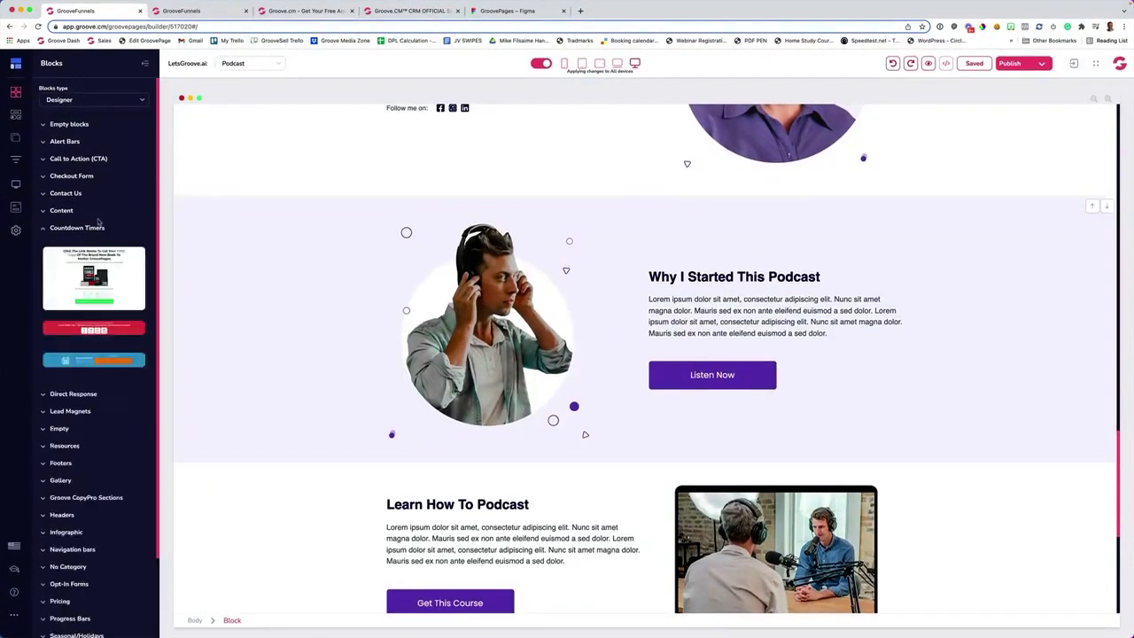
scroll(98, 221, "down", 5)
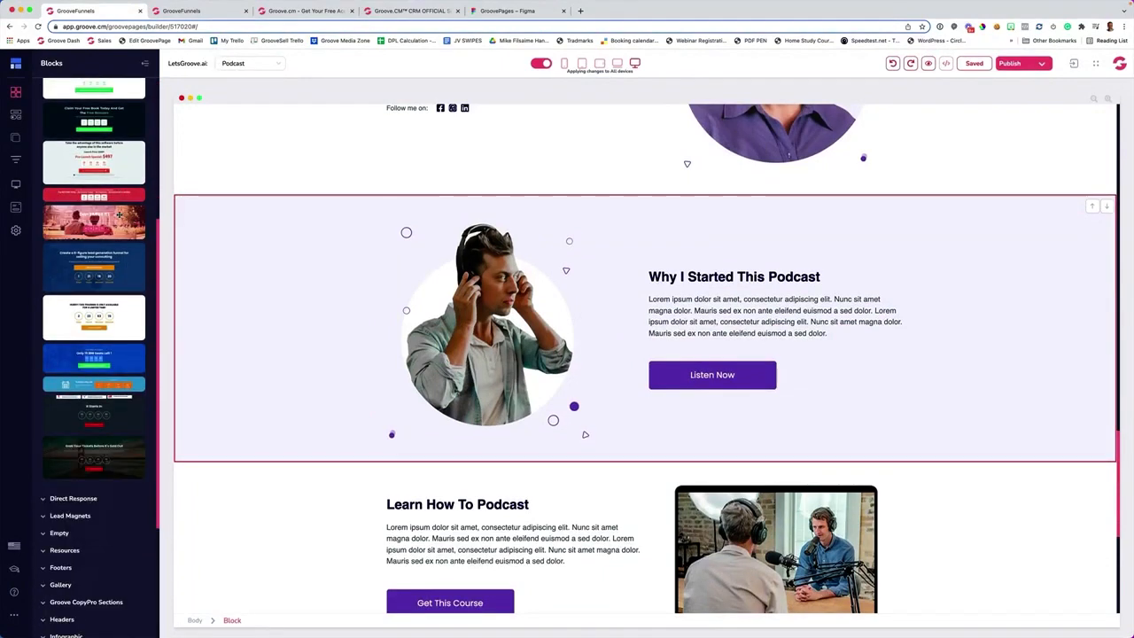
scroll(119, 215, "down", 3)
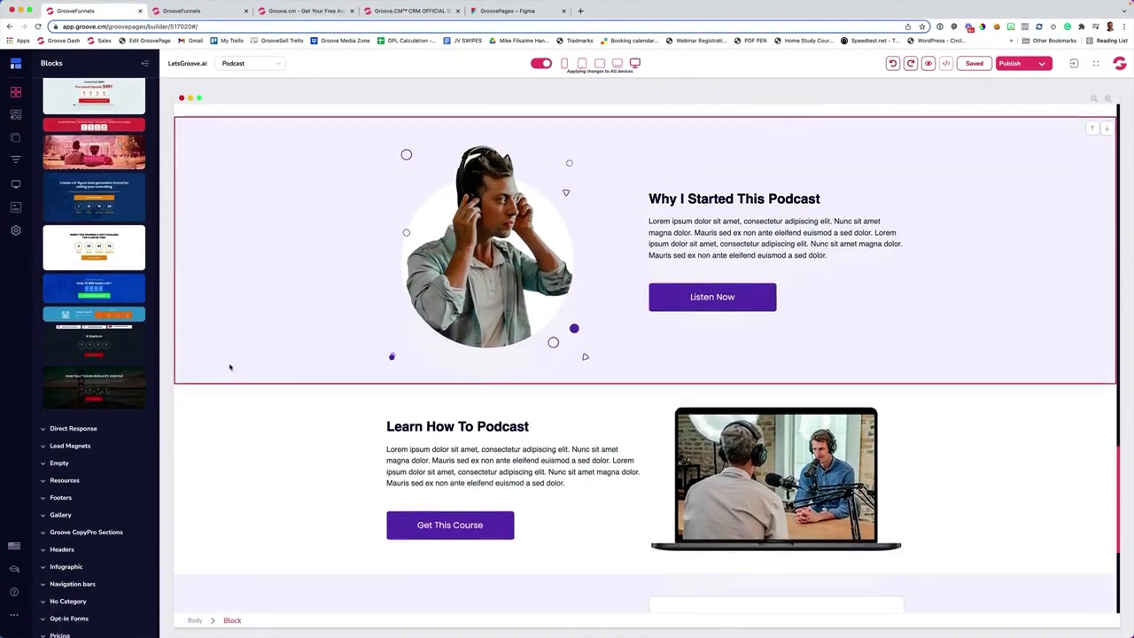
left_click_drag(112, 378, 482, 381)
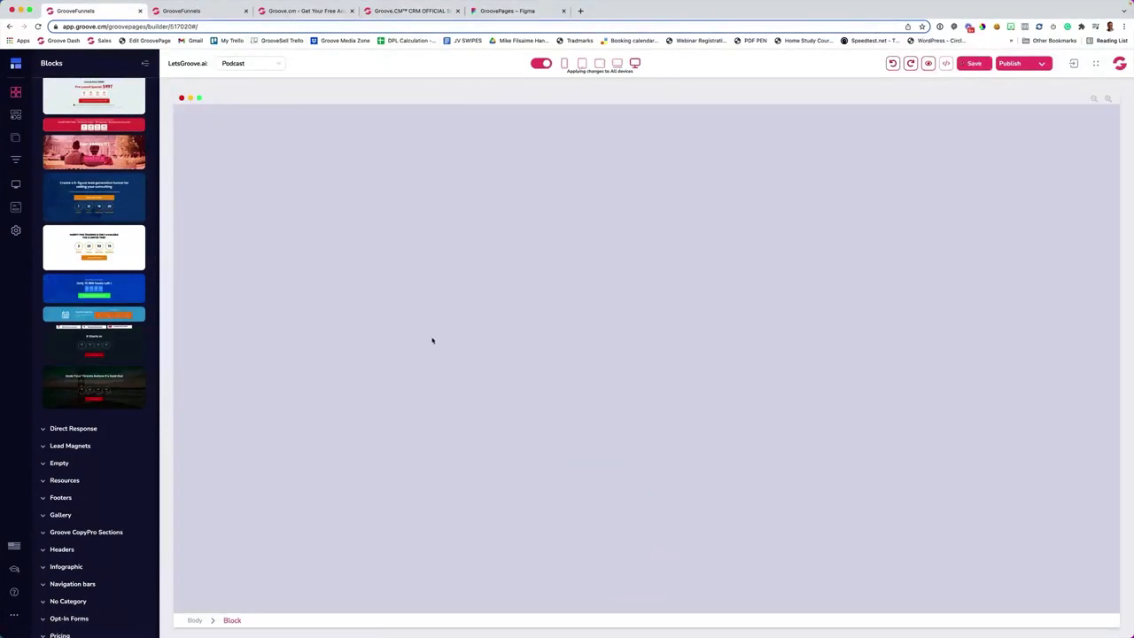
scroll(652, 456, "down", 2)
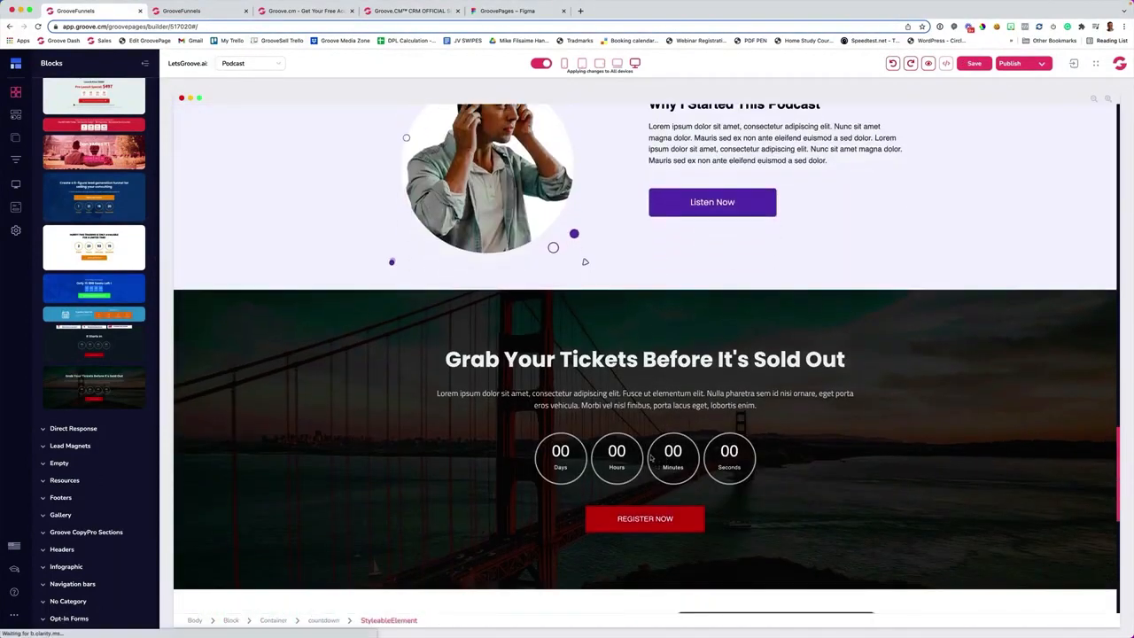
- Check the countdown timer's configuration and its available types, choosing Fixed
left_click(652, 456)
left_click(1066, 118)
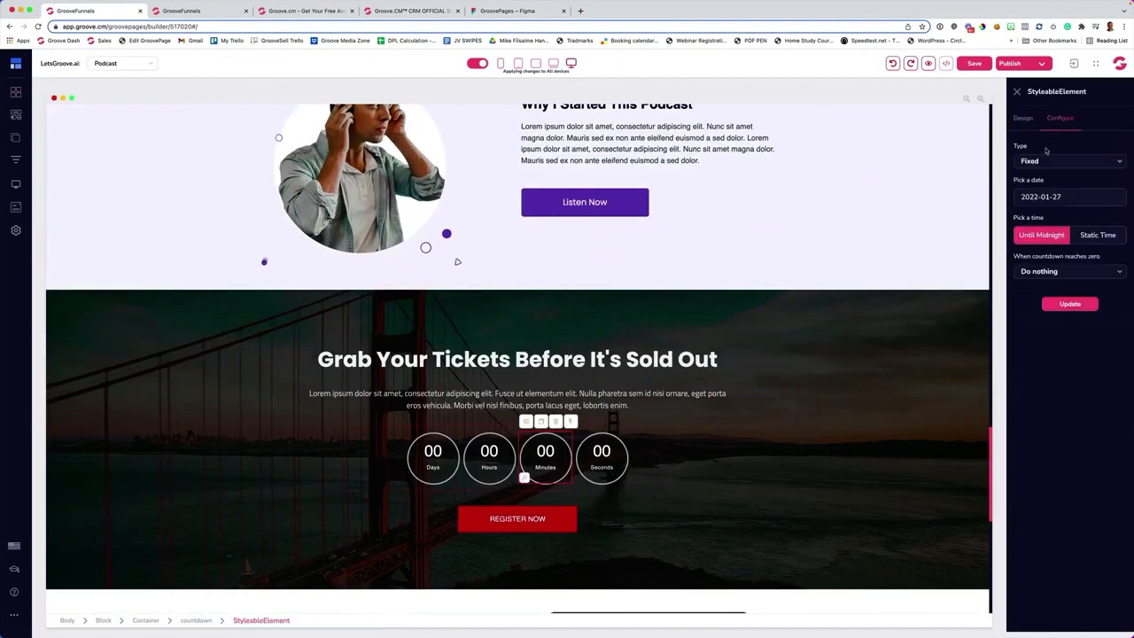
left_click(1035, 163)
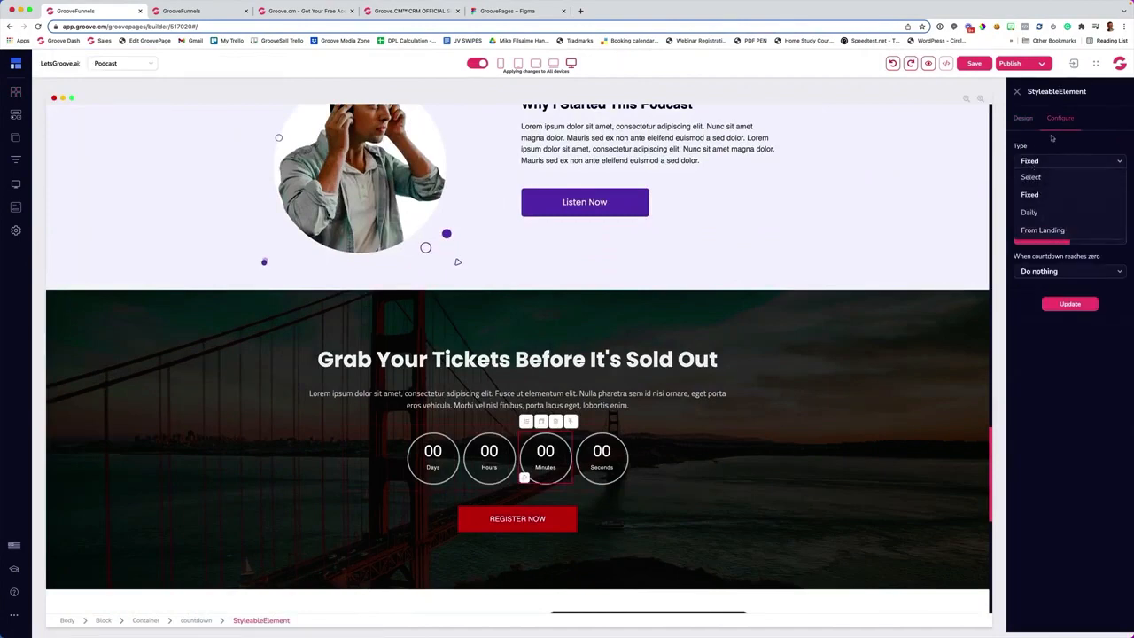
left_click(1041, 194)
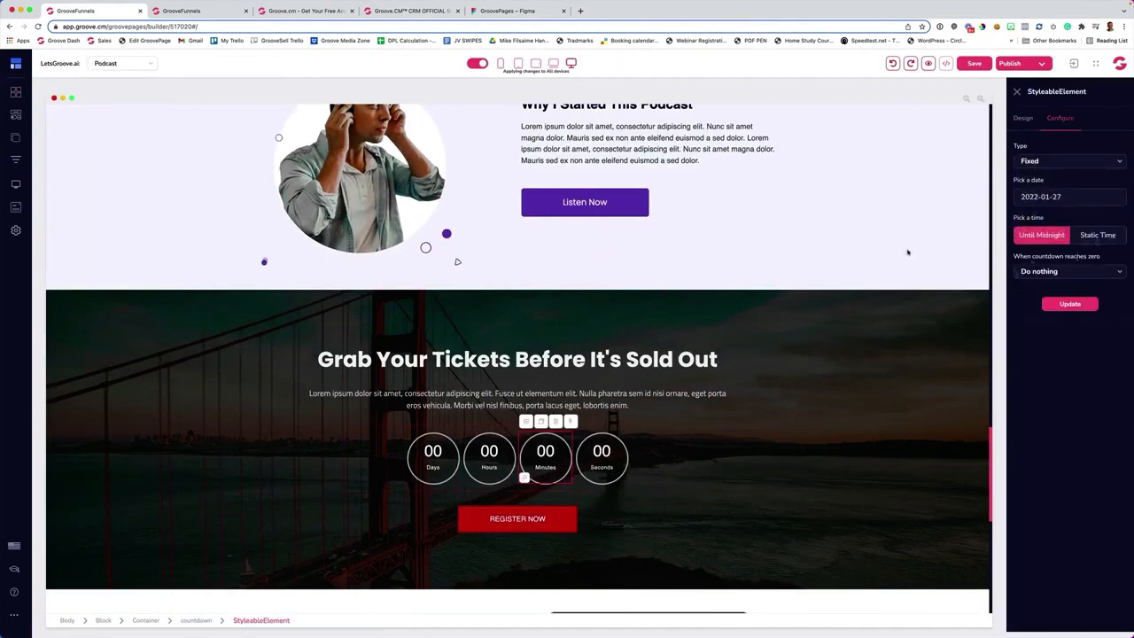
scroll(160, 328, "up", 1)
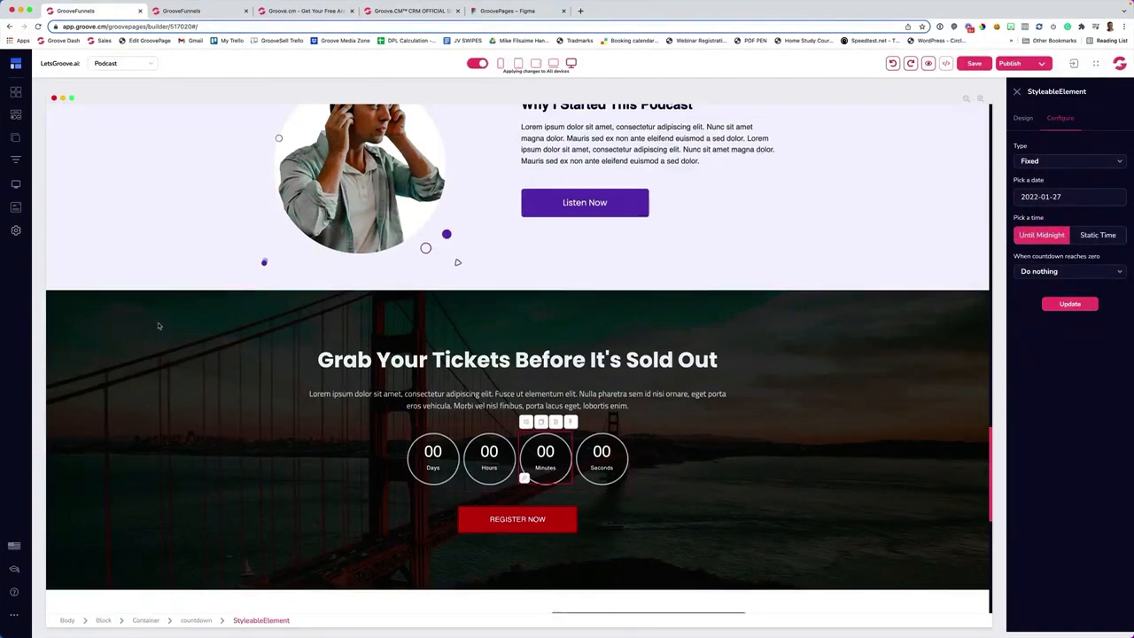
scroll(159, 327, "down", 1)
- Add the "MEET THE TRAINERS" Team block between the "Why I Started This Podcast" block and the countdown block
left_click(16, 92)
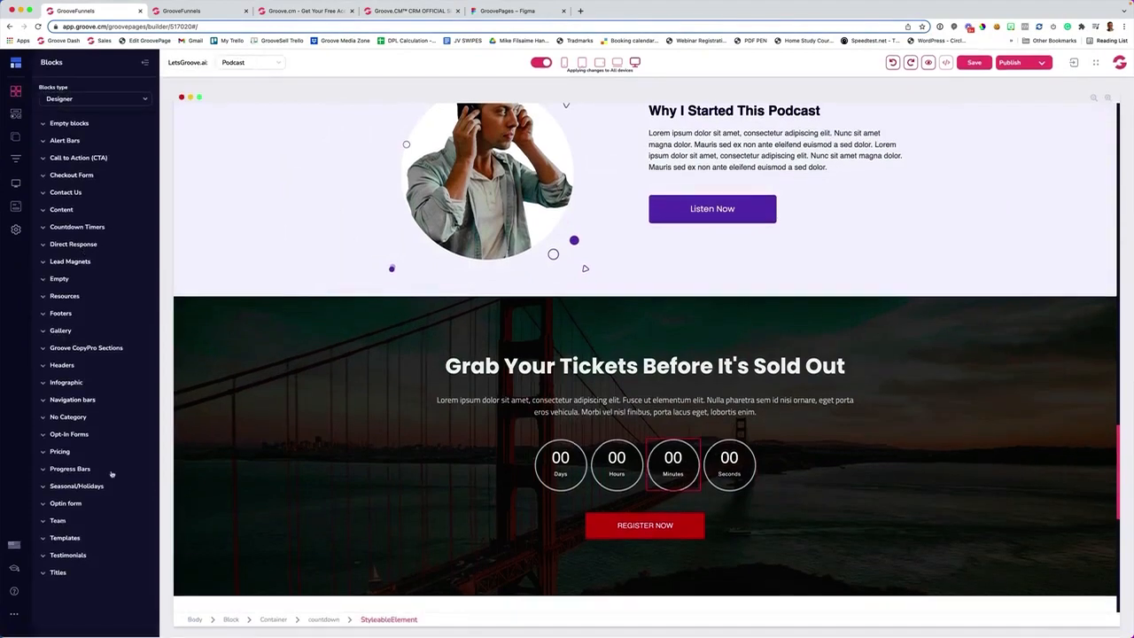
left_click(58, 522)
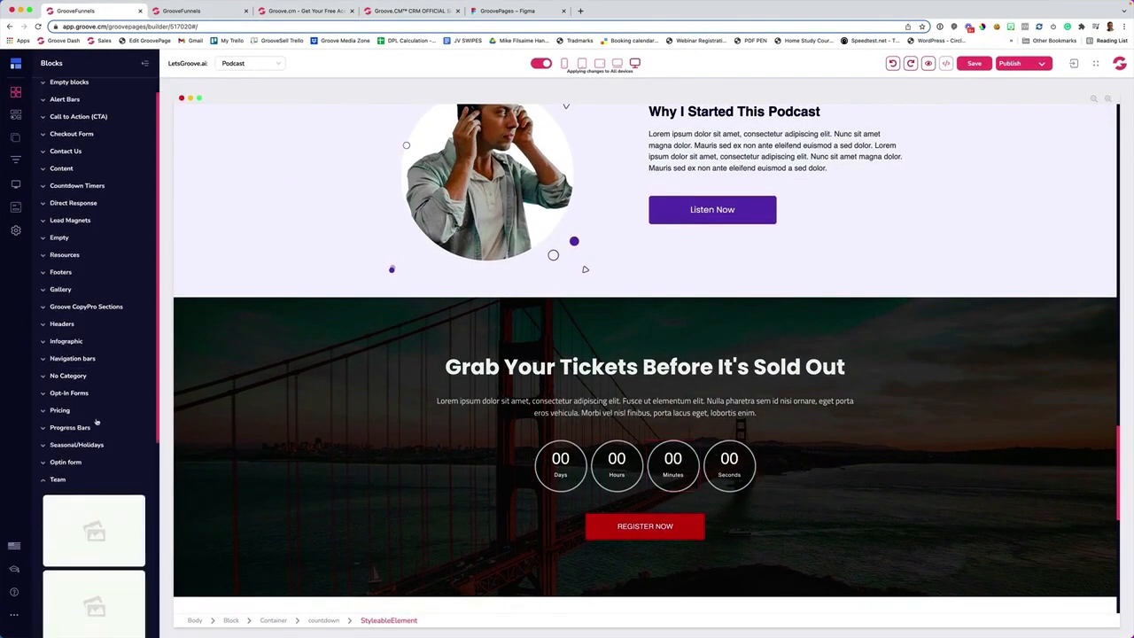
scroll(97, 443, "down", 5)
left_click_drag(112, 346, 452, 322)
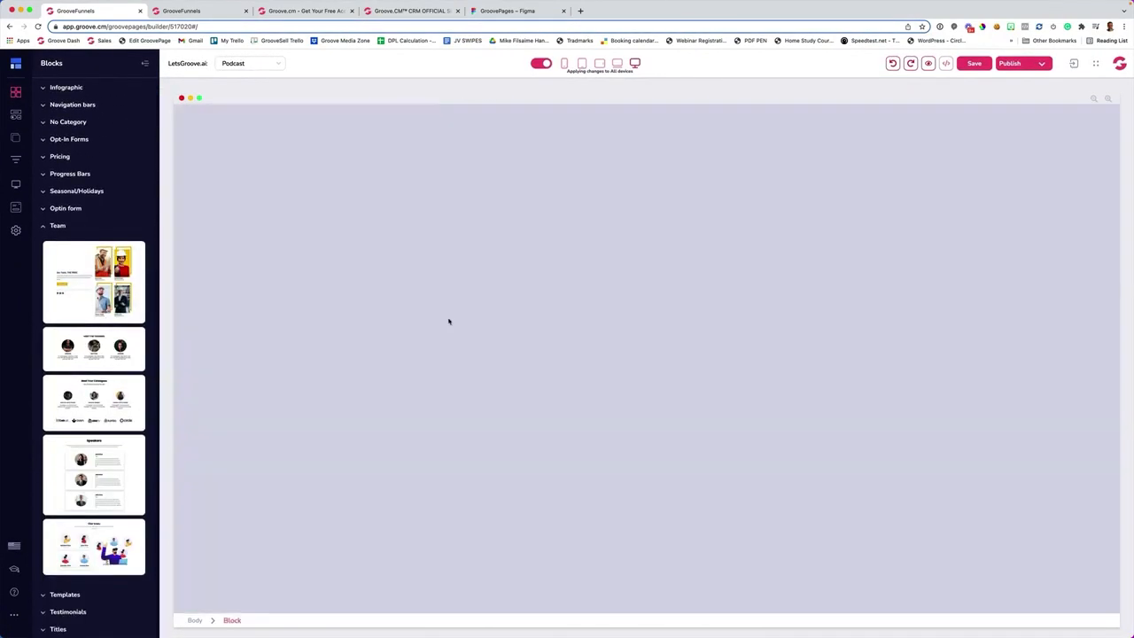
left_click(58, 226)
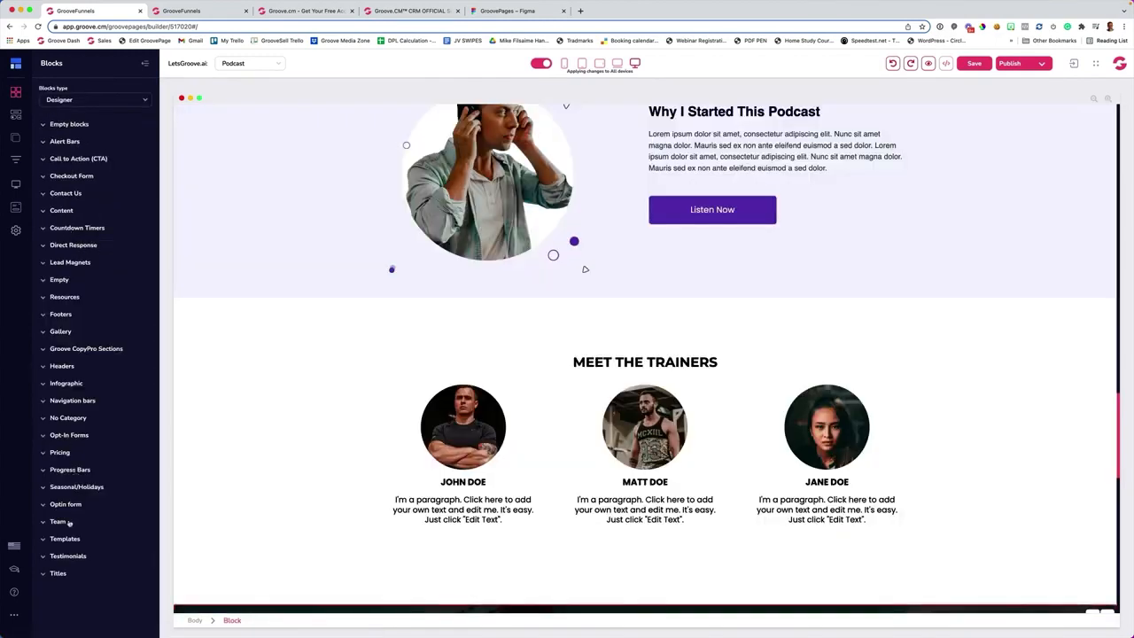
- Add the dark Designer testimonials block with three customer quotes directly above the "MEET THE TRAINERS" block
left_click(65, 556)
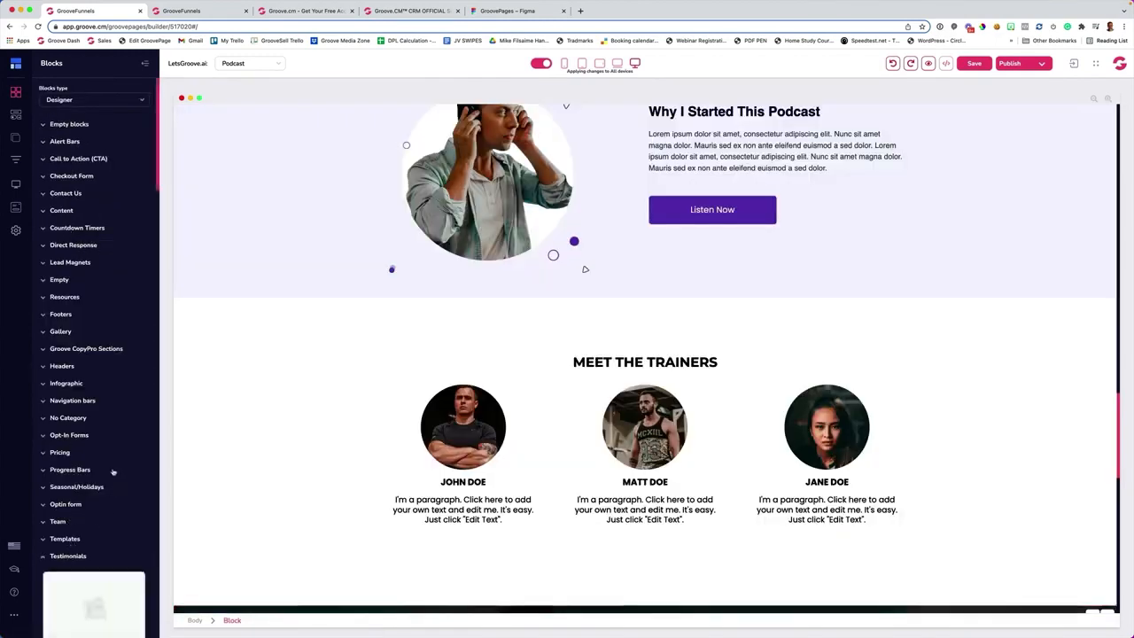
scroll(97, 443, "down", 5)
scroll(111, 413, "down", 5)
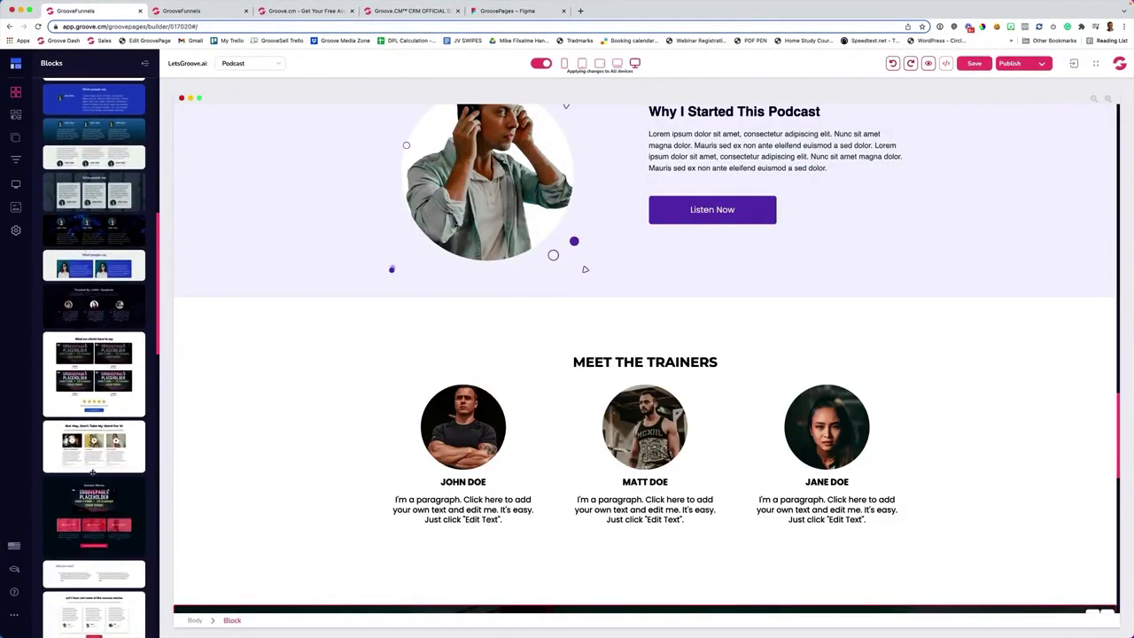
scroll(93, 472, "down", 1)
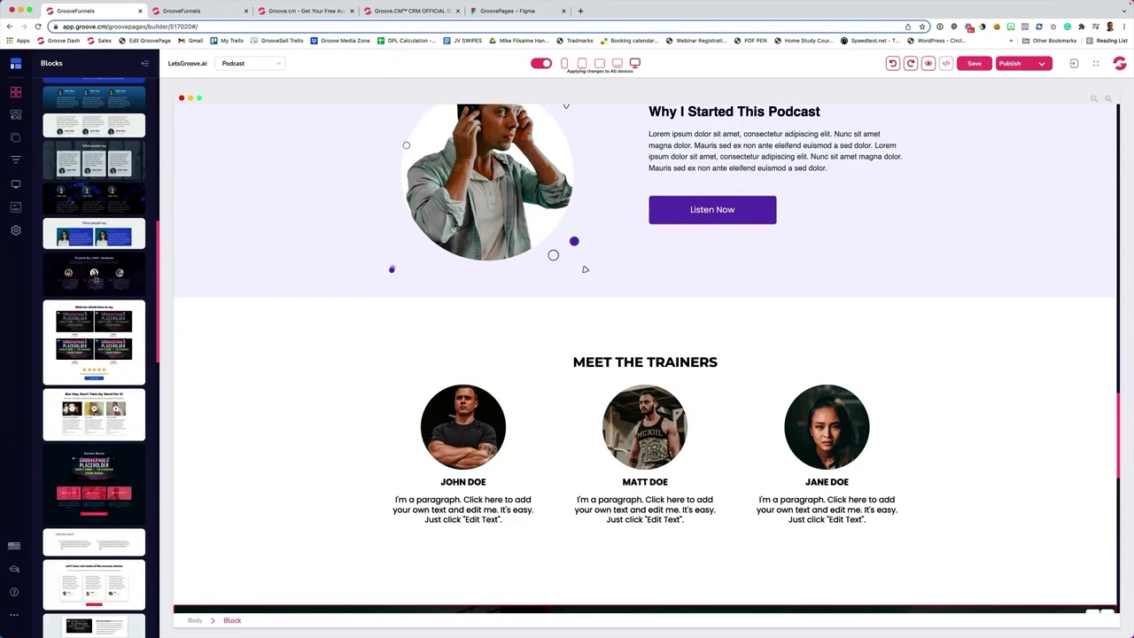
left_click_drag(100, 278, 407, 323)
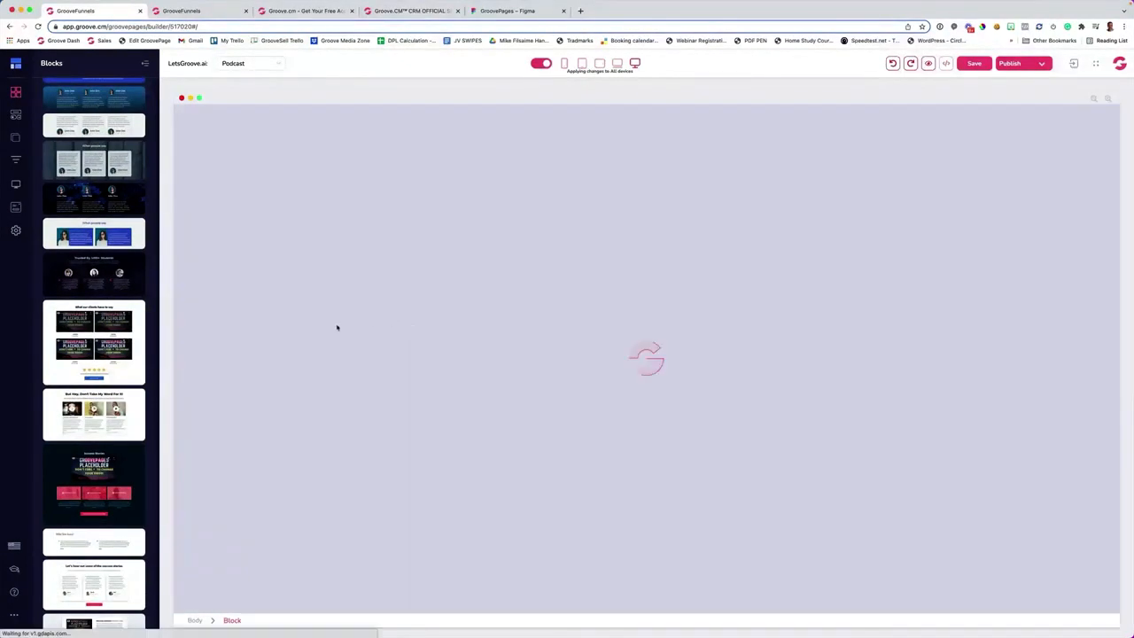
- Set the "MEET THE TRAINERS" block's background colour to light grey #CDCDCD
scroll(329, 329, "down", 5)
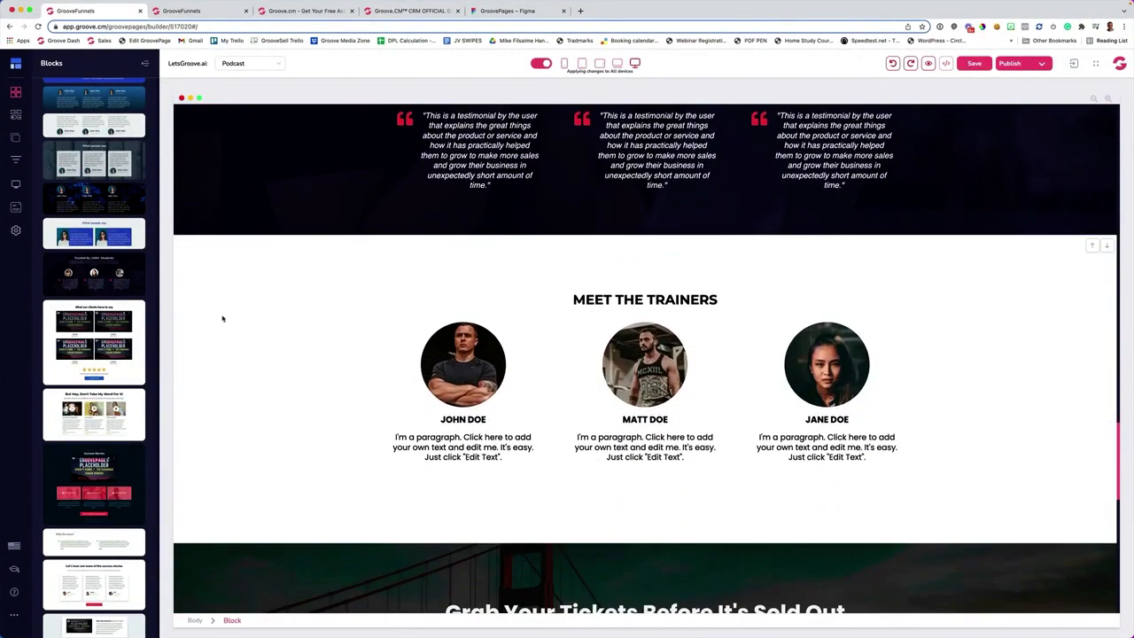
left_click(225, 291)
left_click(1036, 209)
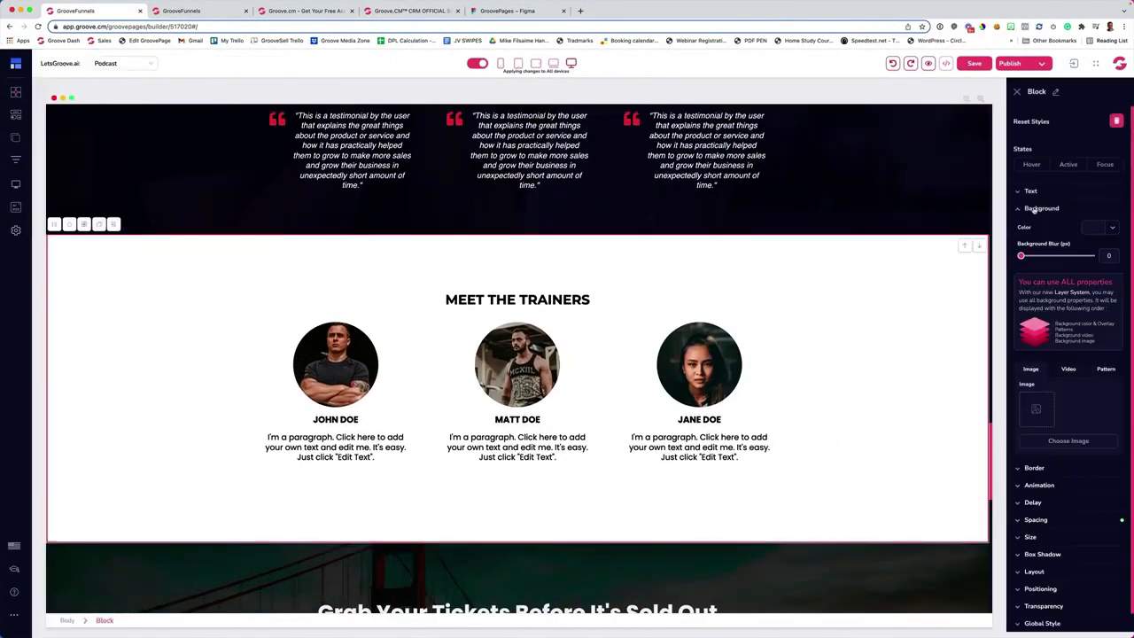
left_click(1089, 230)
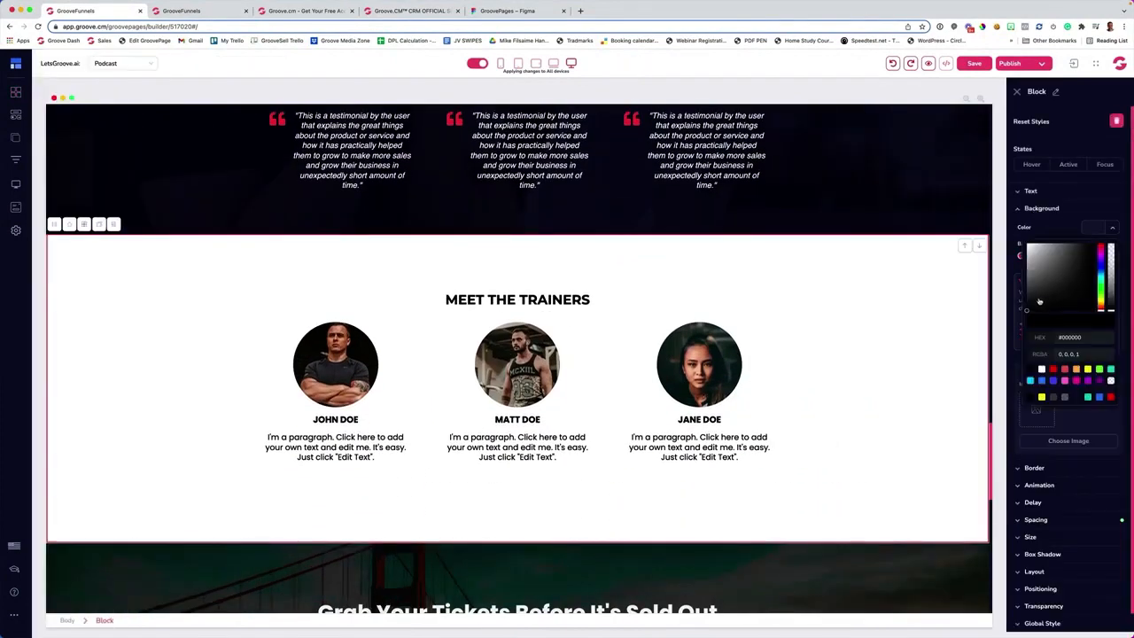
left_click_drag(1040, 302, 1028, 254)
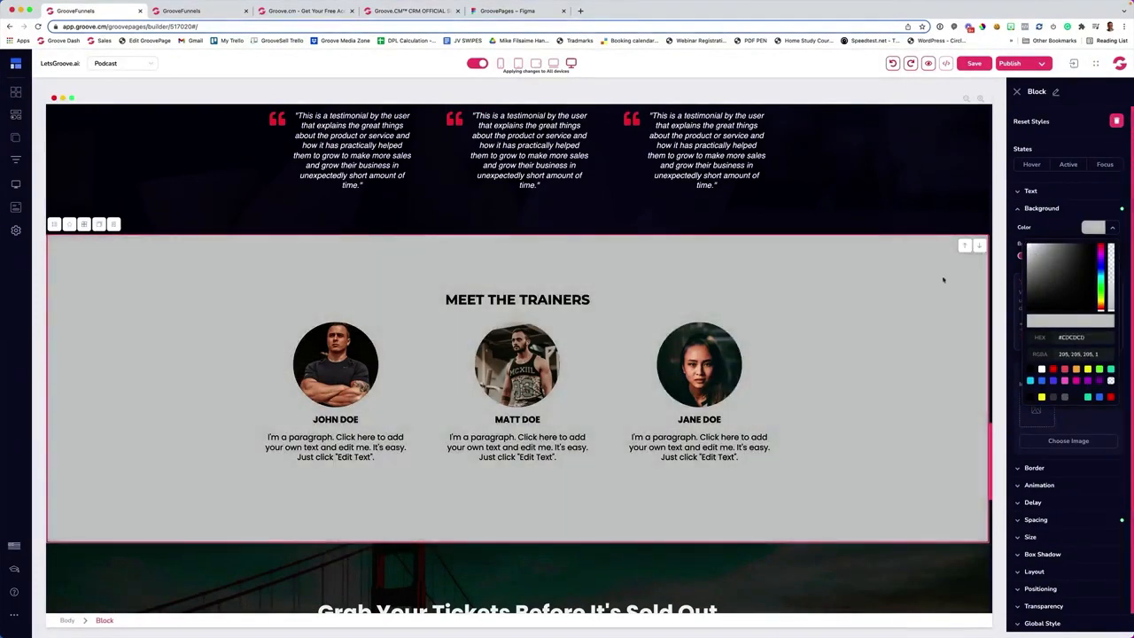
scroll(648, 253, "down", 2)
scroll(646, 253, "up", 3)
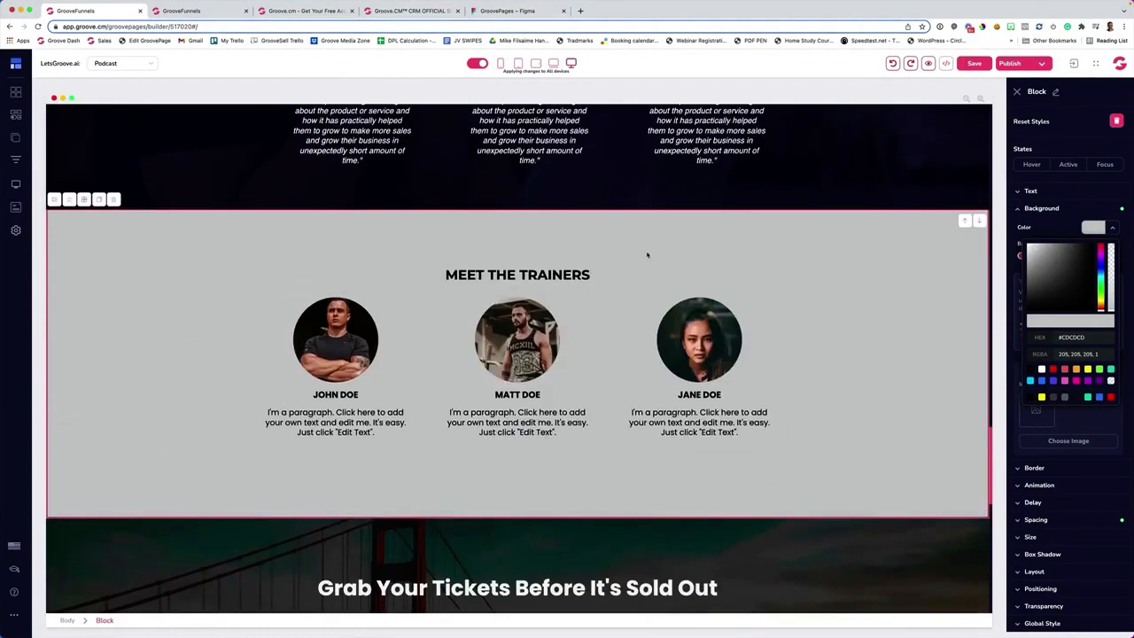
- Add the three-plan Designer pricing block with Bronze, Gold and Silver between the testimonials and "MEET THE TRAINERS" blocks
left_click(14, 93)
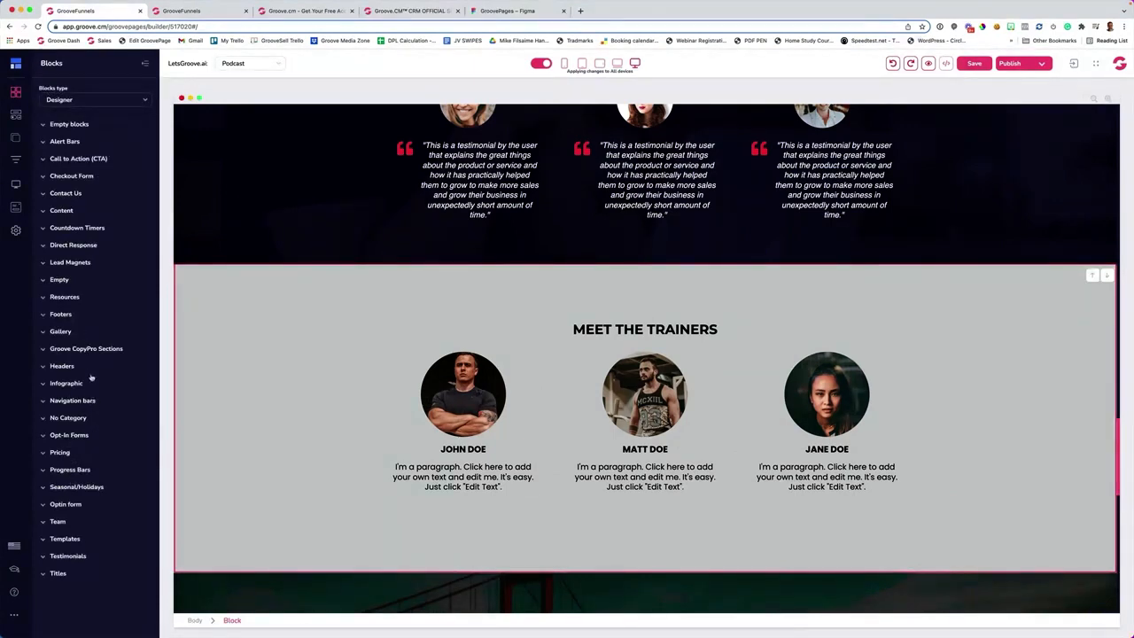
left_click(60, 453)
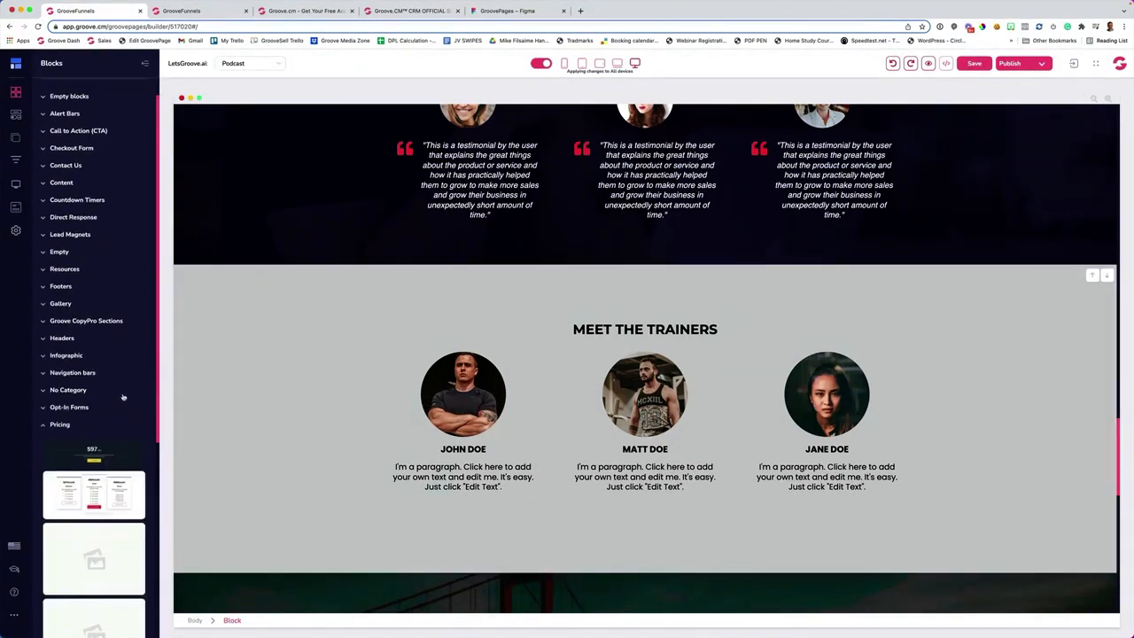
scroll(97, 355, "down", 5)
left_click_drag(105, 307, 483, 292)
scroll(88, 151, "up", 3)
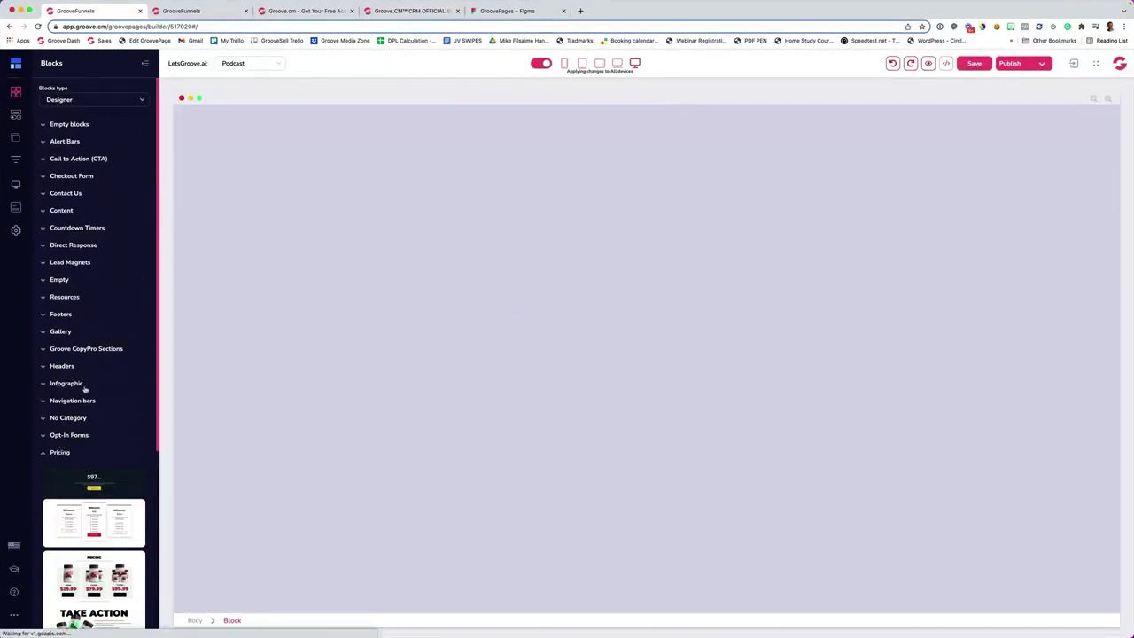
- Switch the block library to the Wireframe type and examine its pricing and countdown timer blocks
left_click(85, 101)
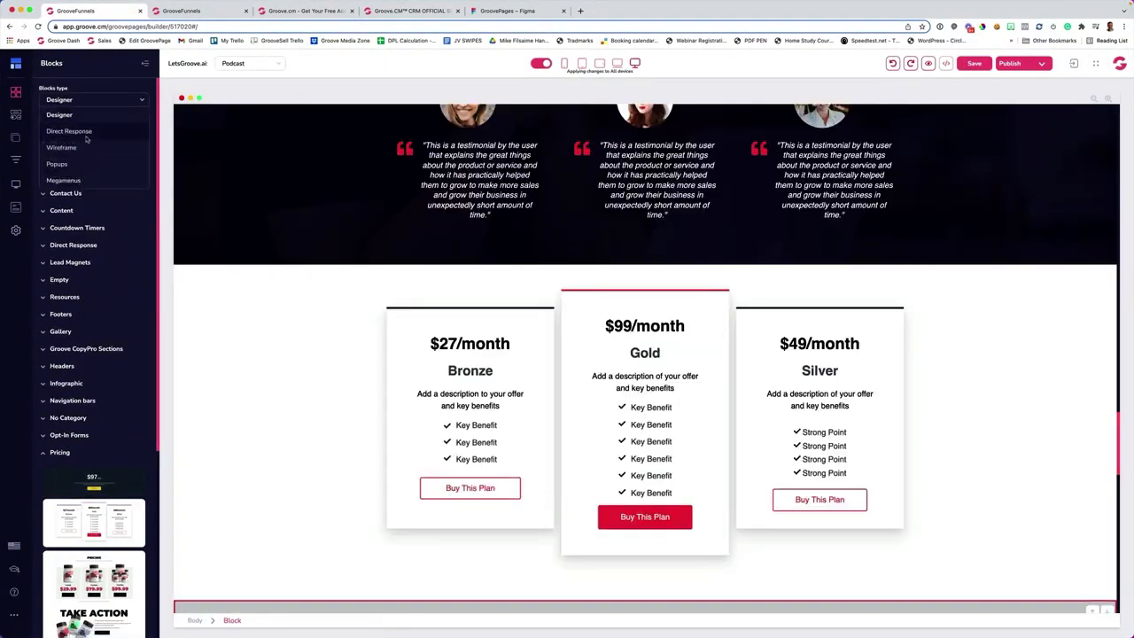
left_click(80, 147)
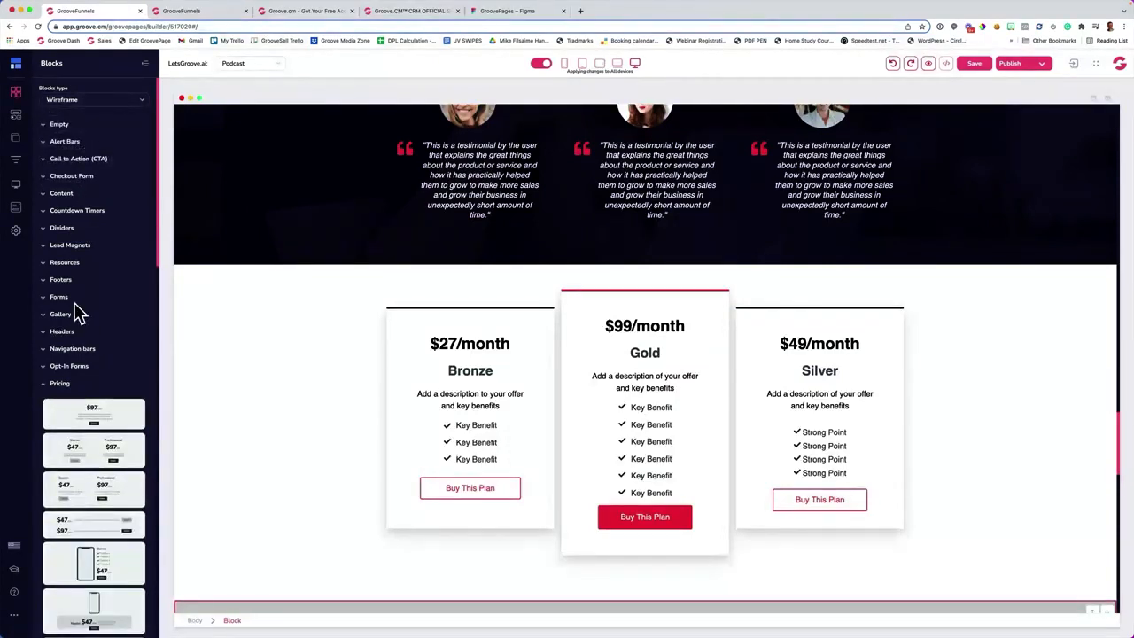
left_click(58, 385)
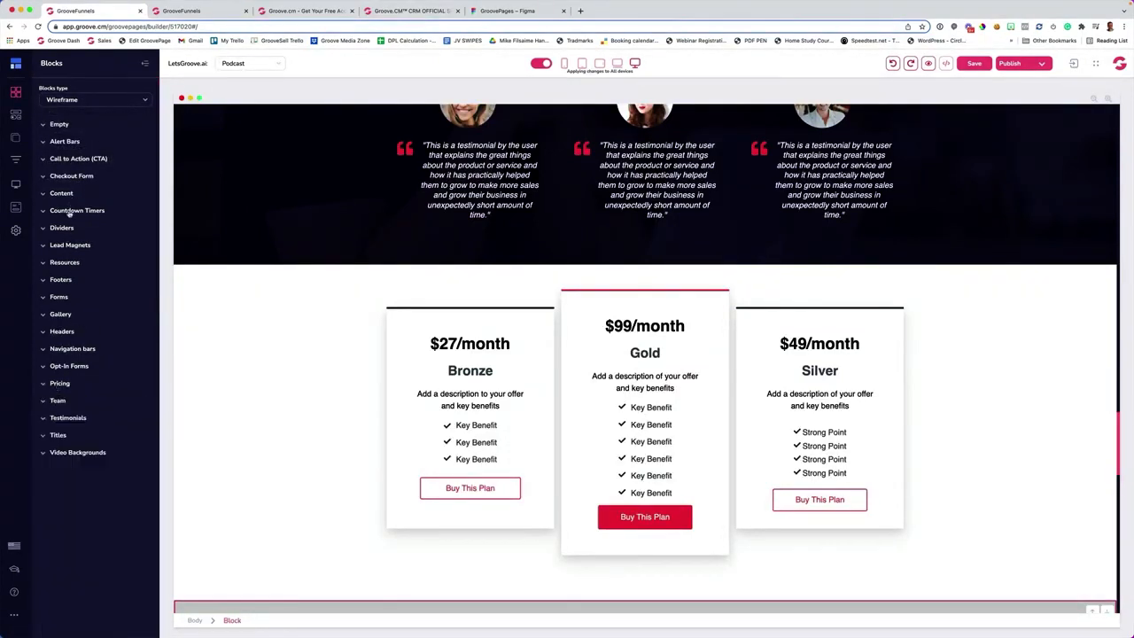
left_click(69, 211)
scroll(80, 233, "down", 2)
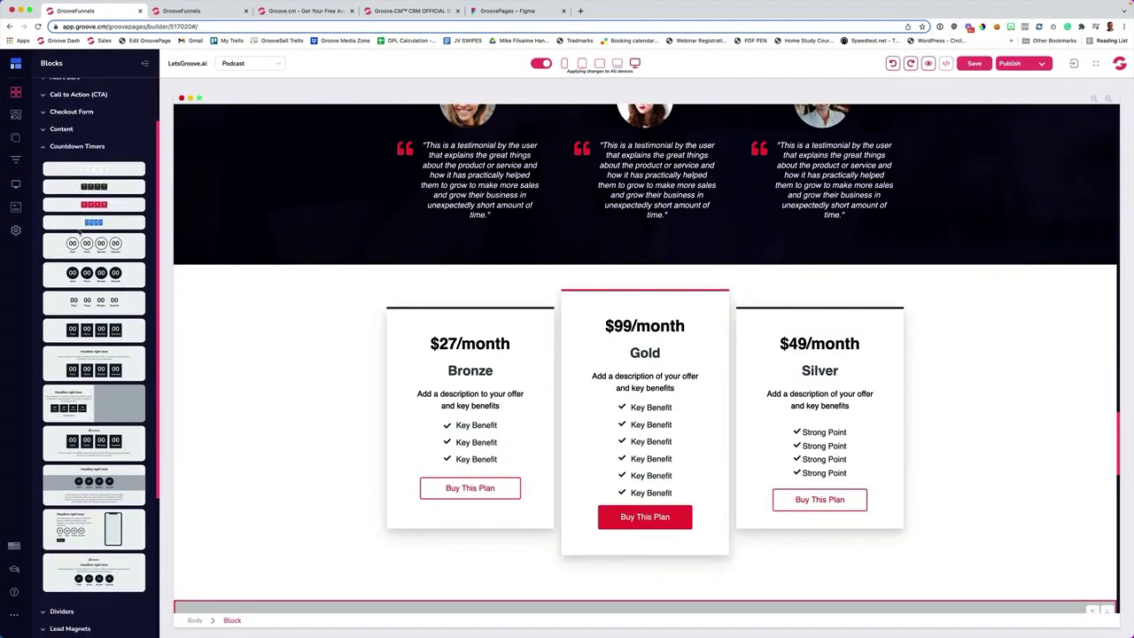
scroll(80, 266, "up", 3)
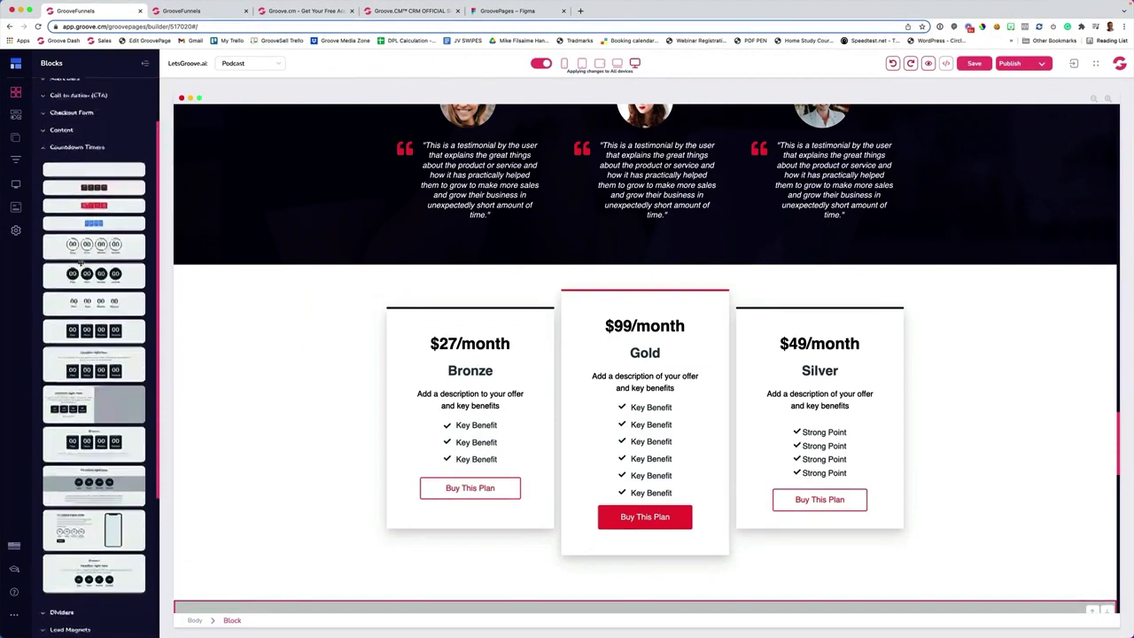
left_click(70, 215)
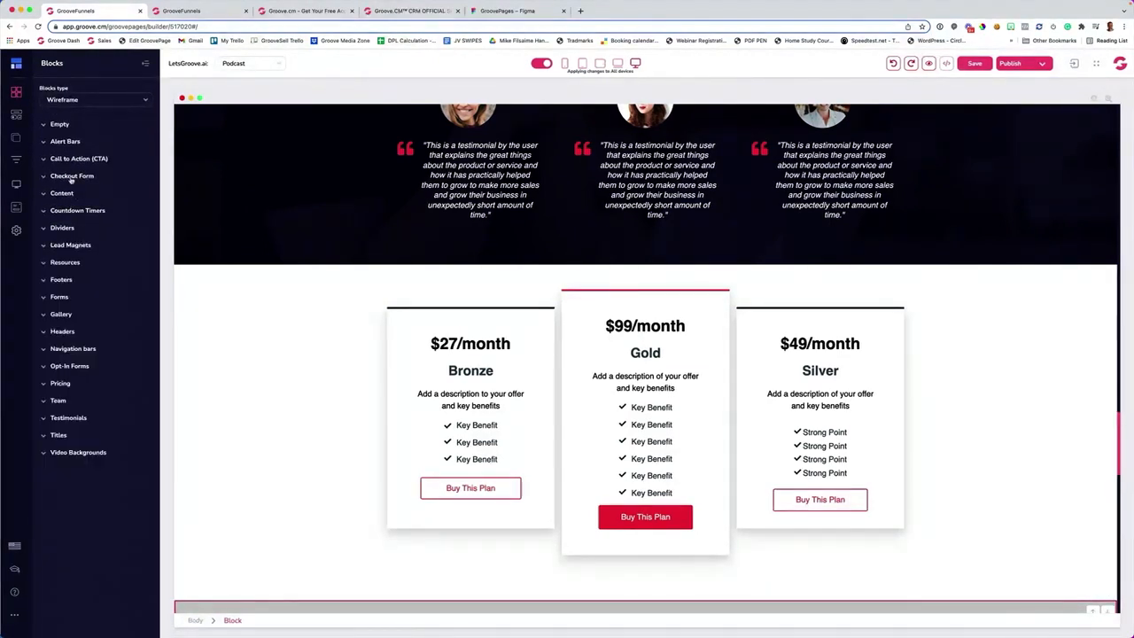
- Add the "Yes! I Want This Package!" Belcher Buttons block from the Direct Response type between the testimonials and pricing blocks
left_click(71, 142)
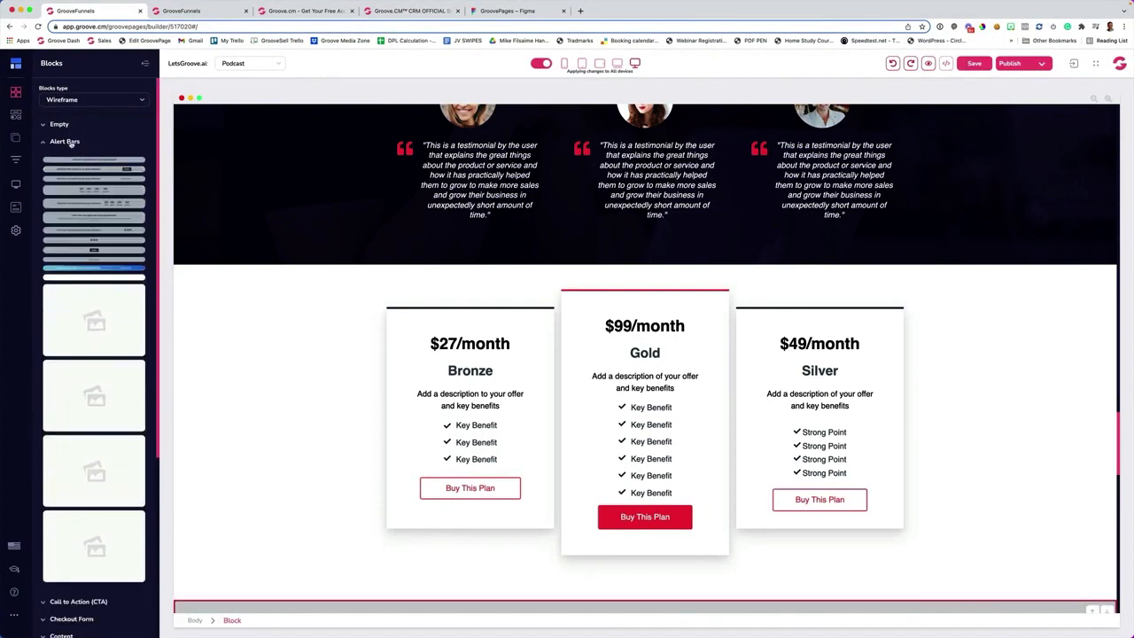
left_click(71, 142)
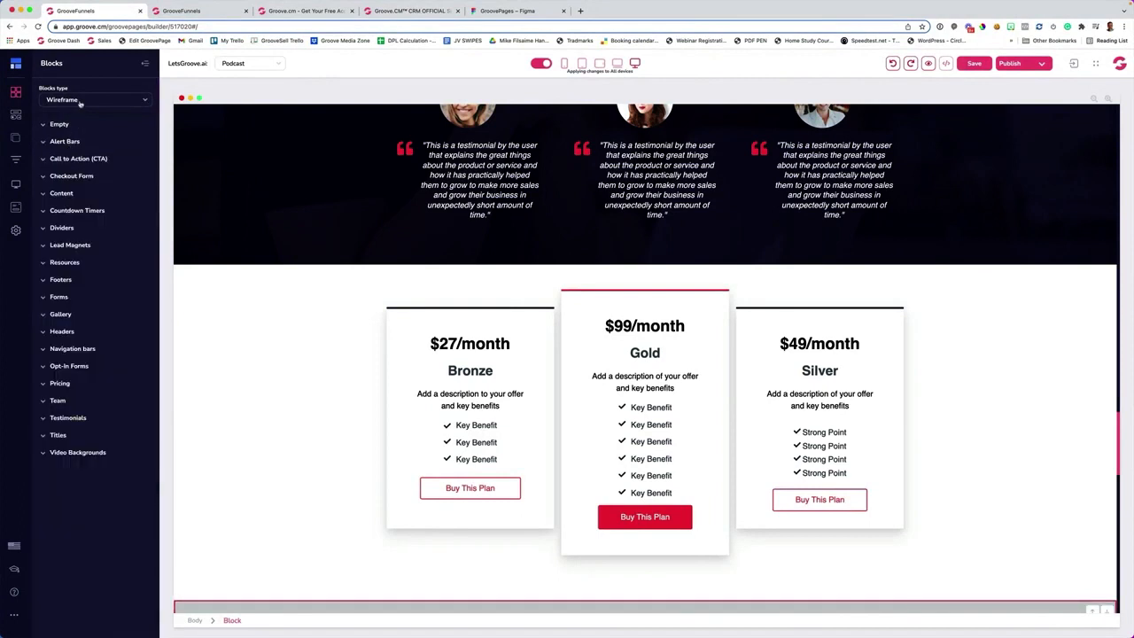
left_click(80, 101)
left_click(80, 130)
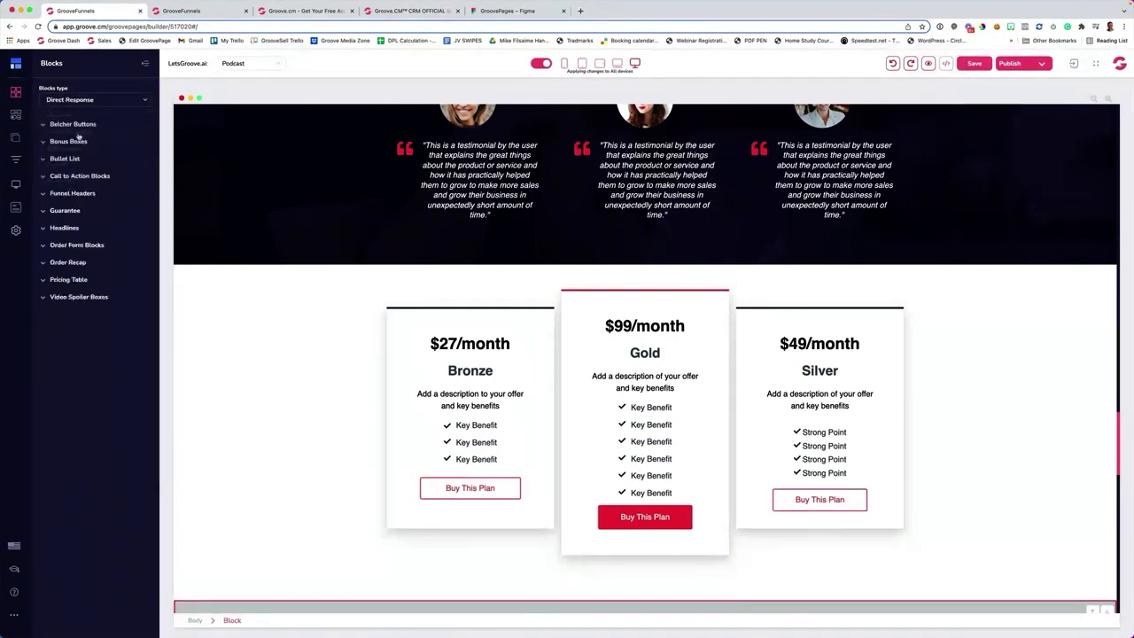
left_click(78, 124)
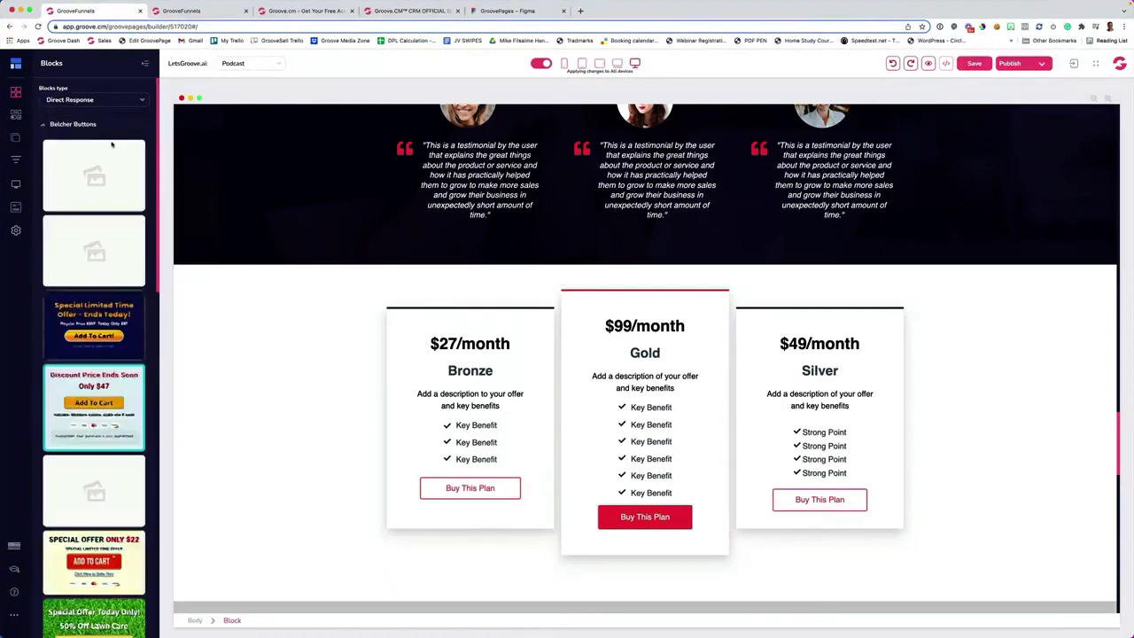
scroll(104, 156, "down", 3)
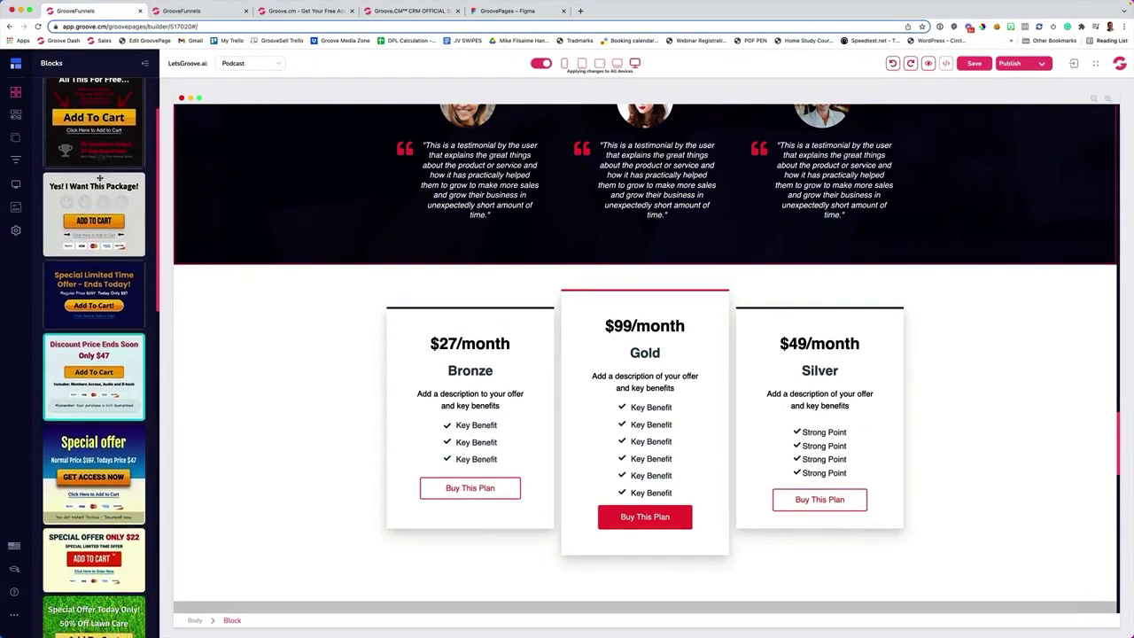
scroll(100, 177, "up", 1)
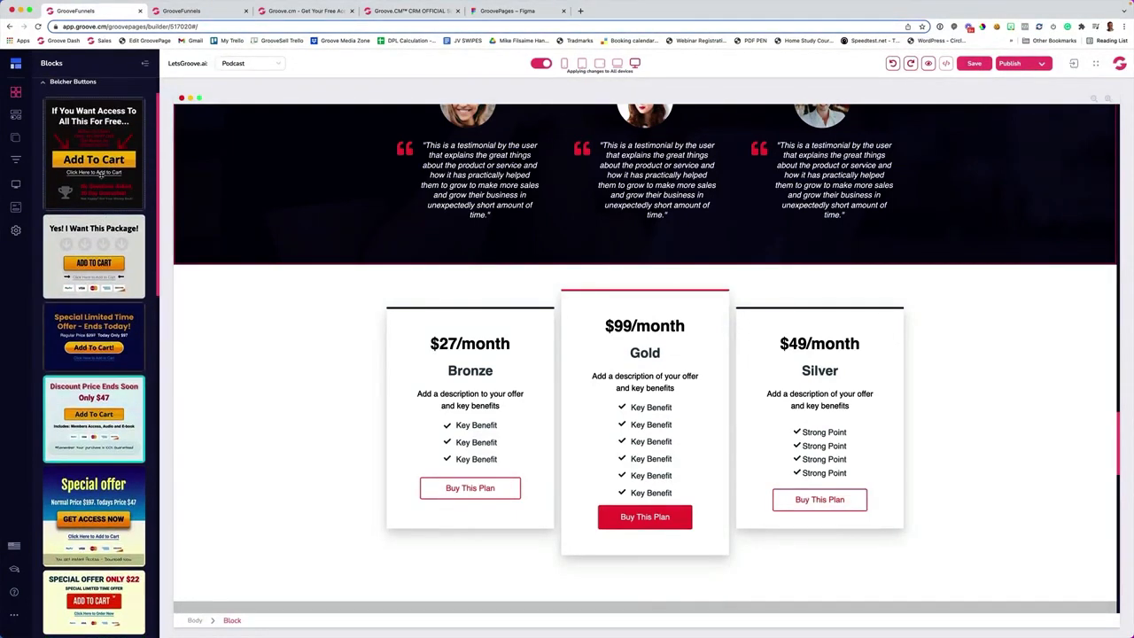
scroll(105, 179, "down", 5)
scroll(105, 177, "up", 4)
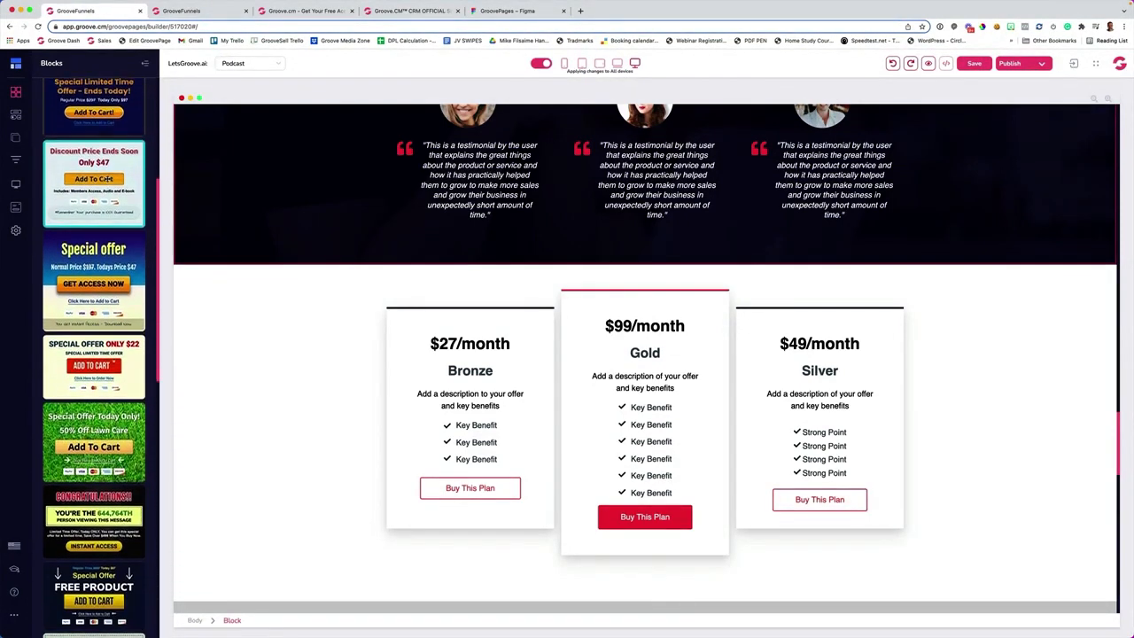
left_click_drag(101, 166, 527, 287)
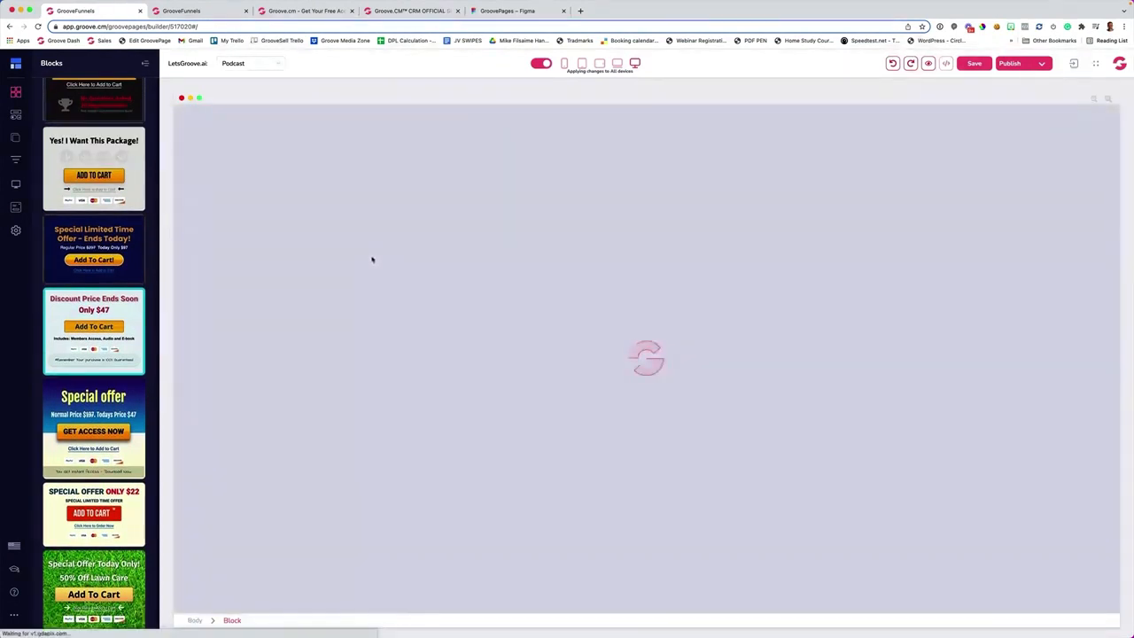
scroll(375, 261, "down", 1)
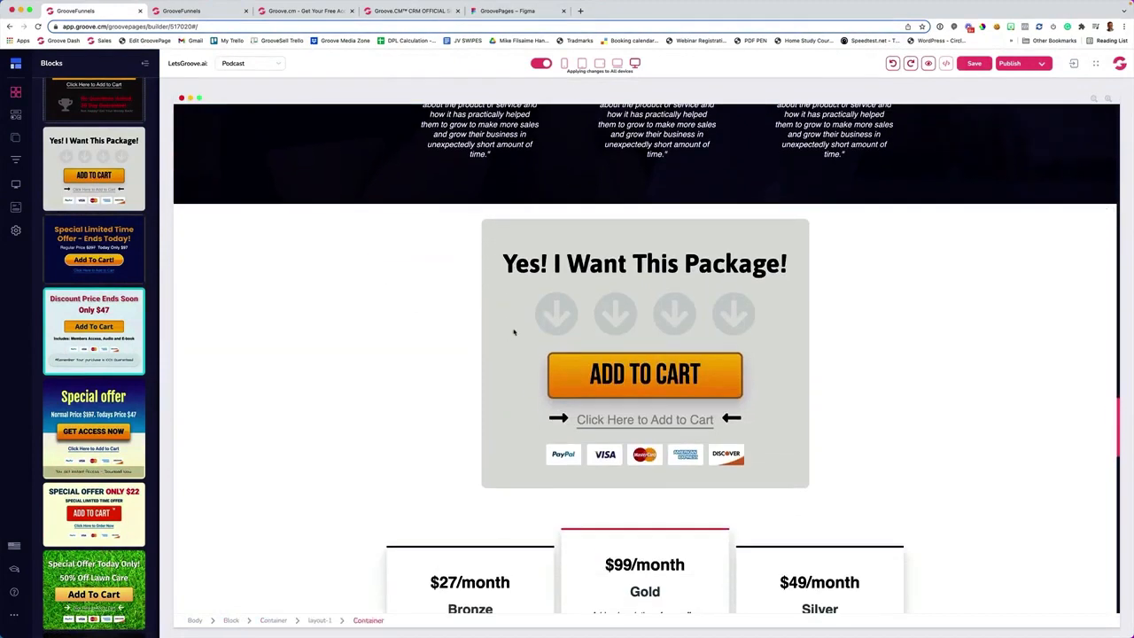
- Examine the design and configuration options of the ADD TO CART button in the "Yes! I Want This Package!" block
left_click(578, 371)
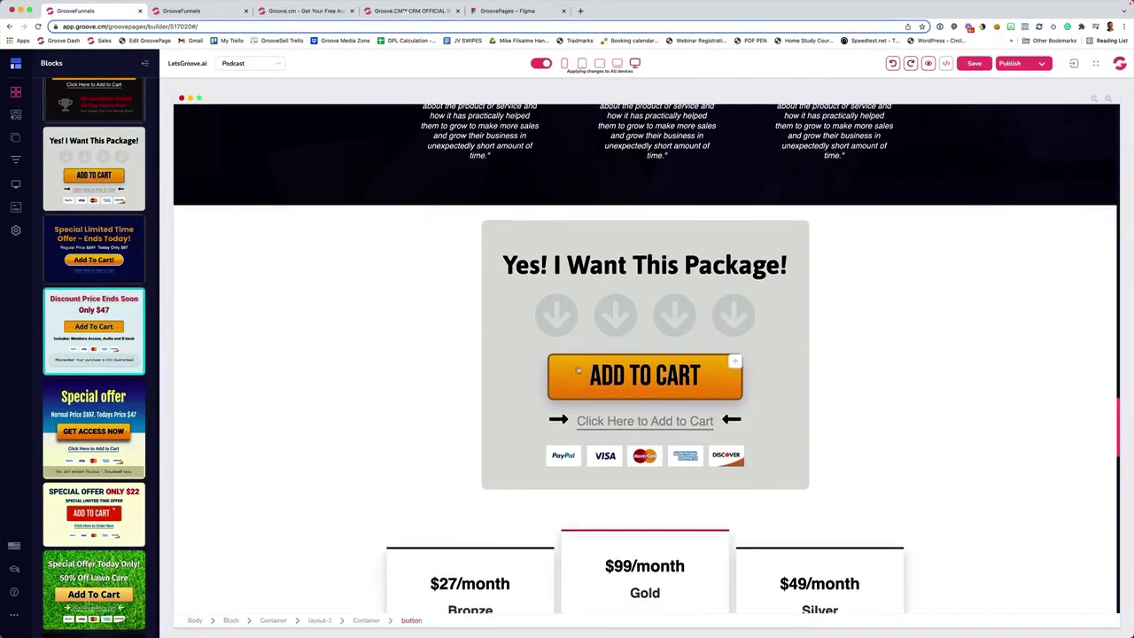
left_click(578, 370)
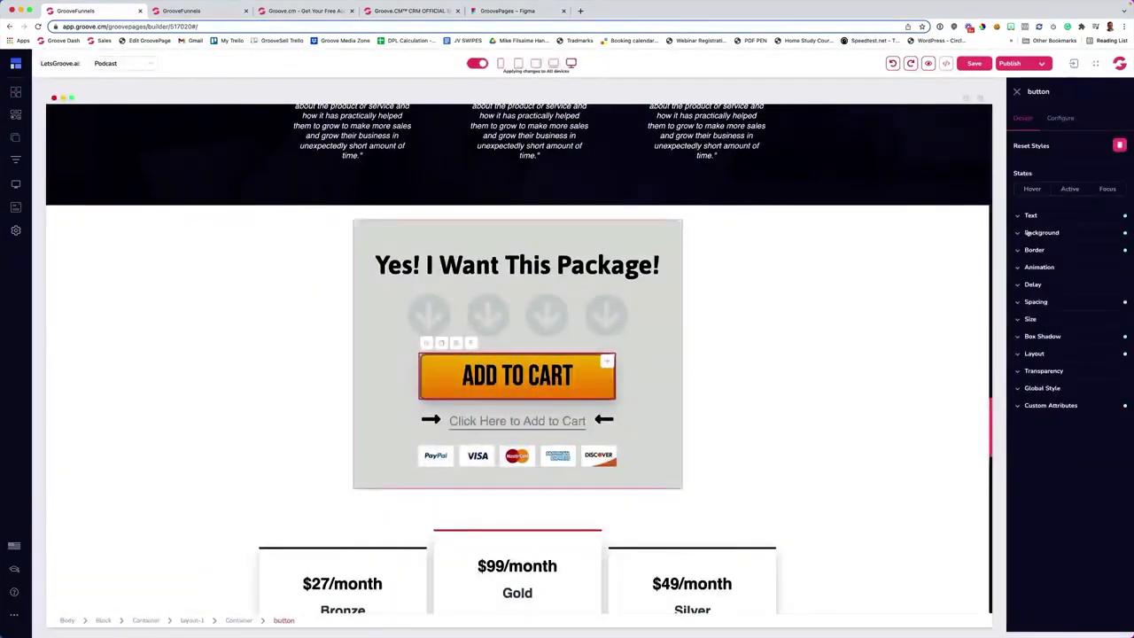
left_click(1059, 120)
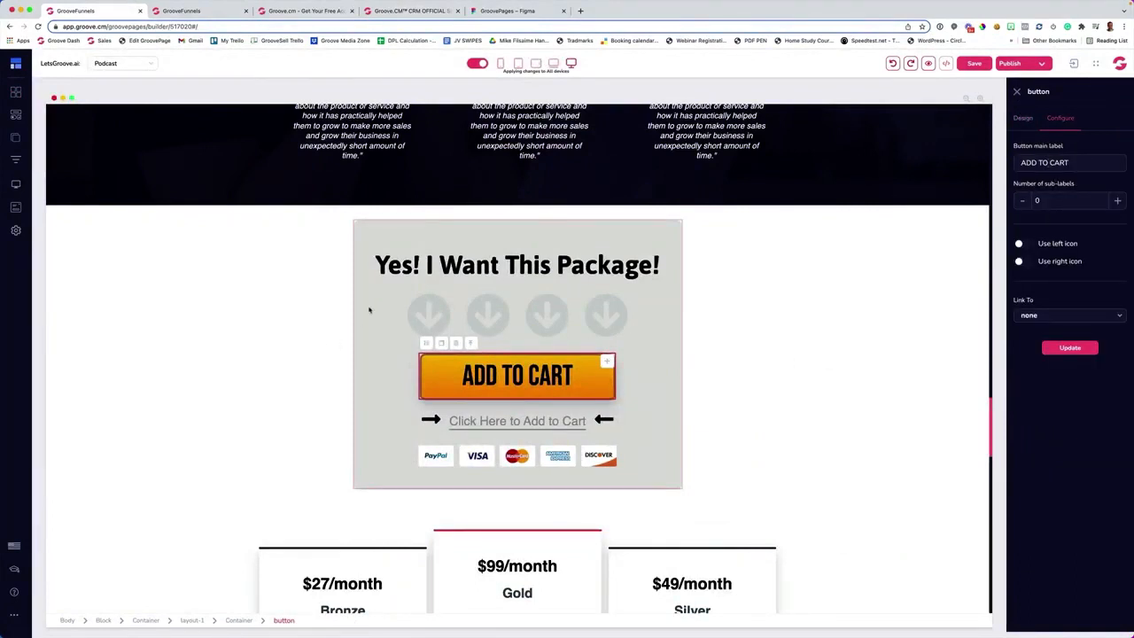
left_click(449, 332)
left_click(193, 255)
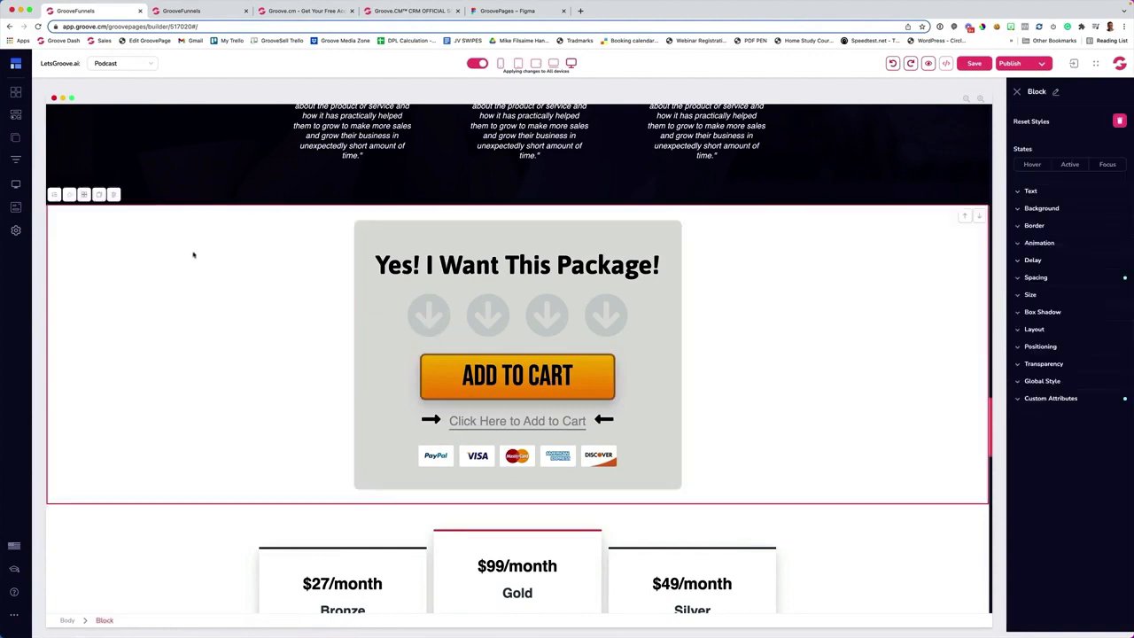
scroll(183, 183, "up", 5)
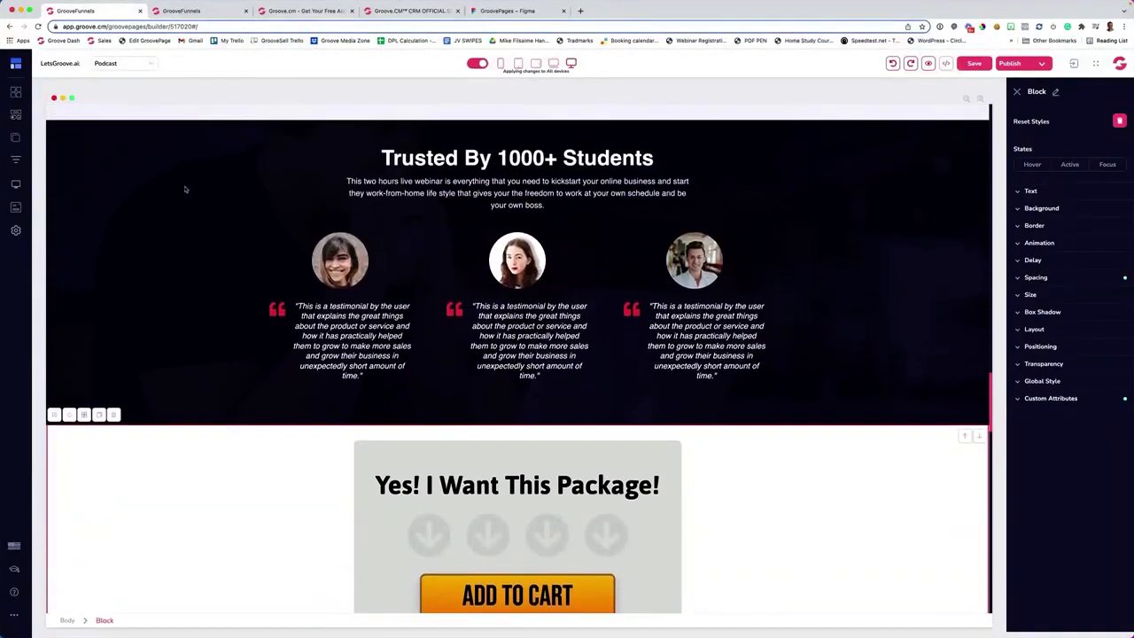
scroll(163, 281, "up", 10)
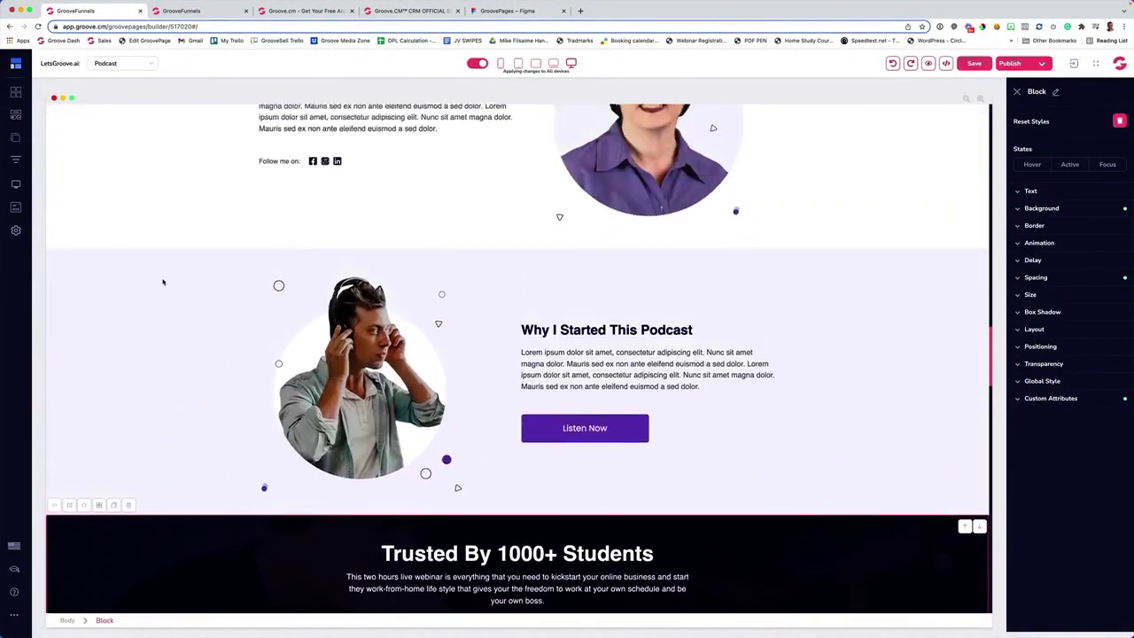
scroll(163, 282, "up", 1)
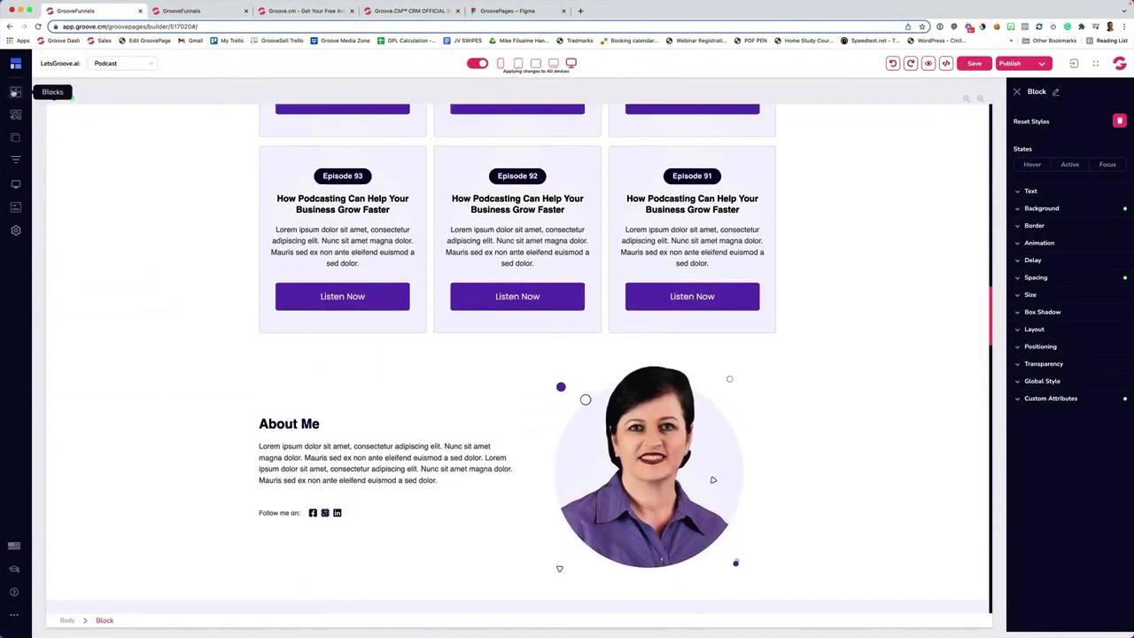
left_click(16, 91)
left_click(75, 101)
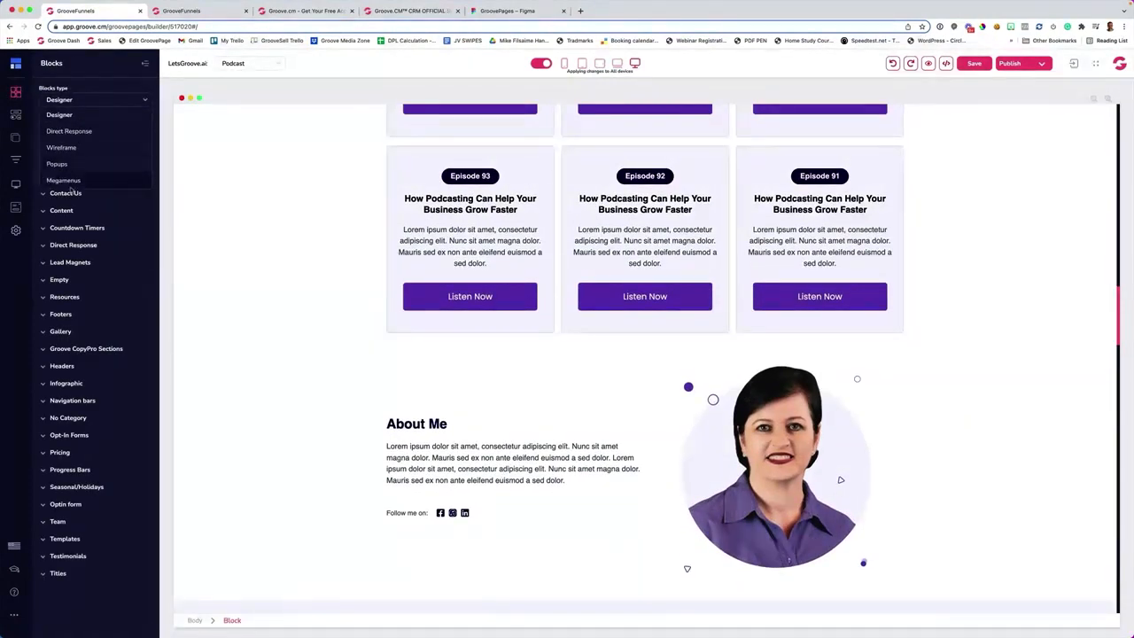
left_click(221, 170)
- Save the Podcast page and switch to the Home page
left_click(15, 137)
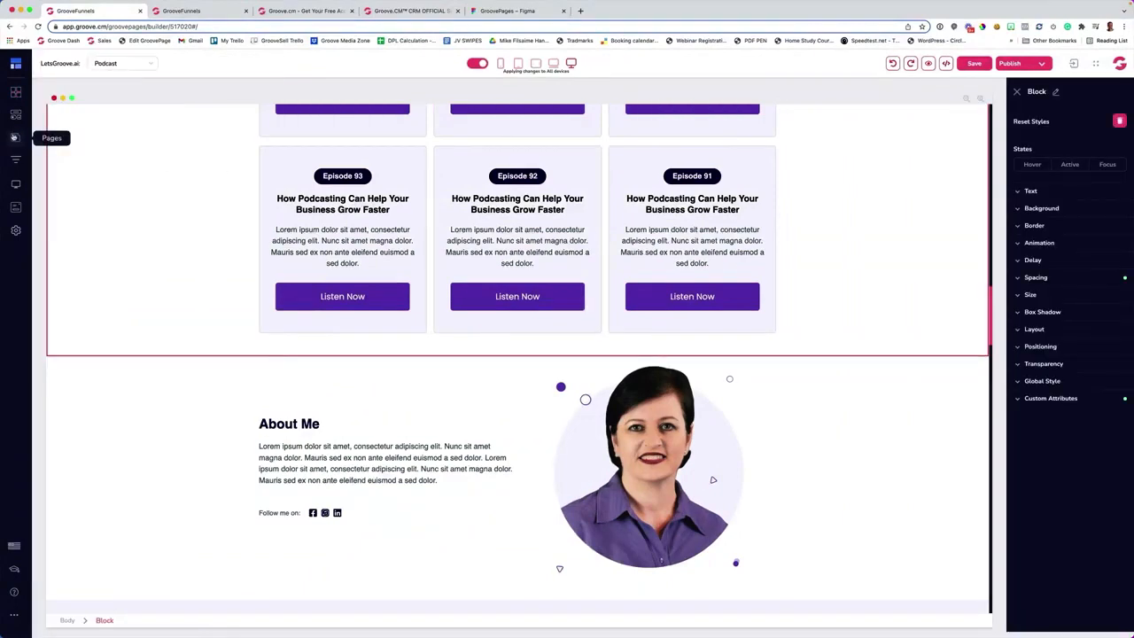
left_click(428, 190)
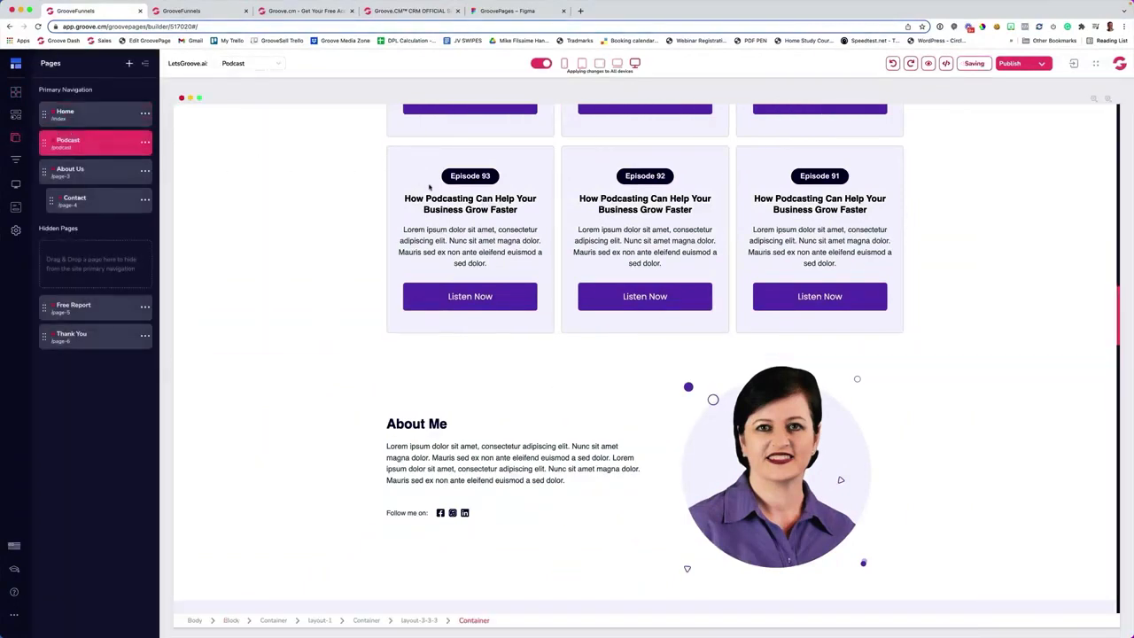
scroll(428, 190, "down", 10)
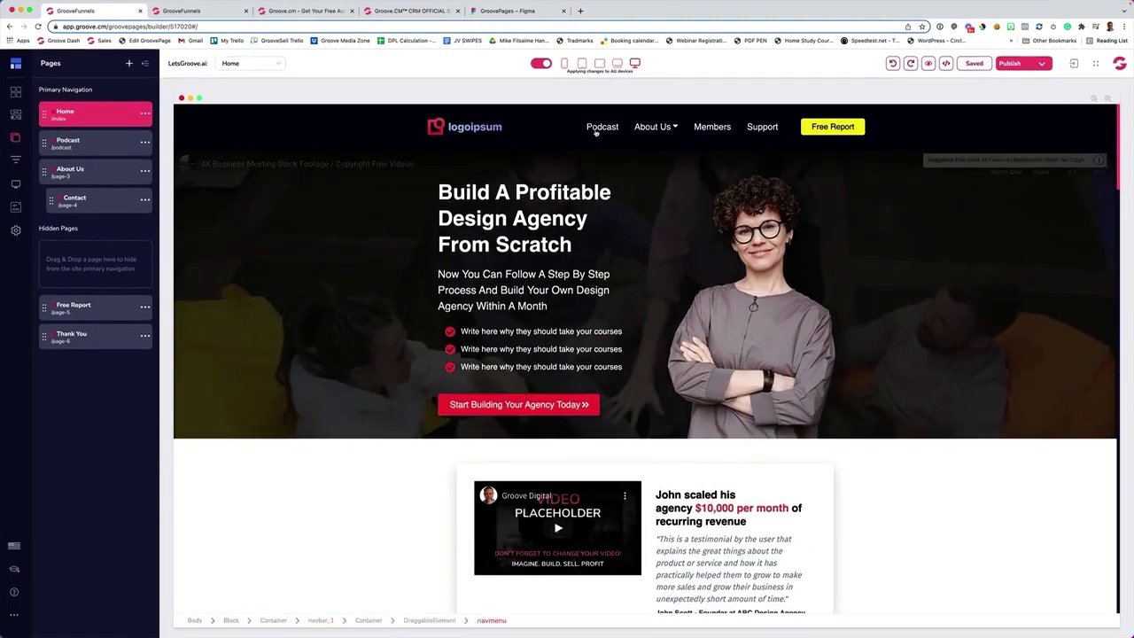
- Open the megamenu editor for the Podcast page in the primary navigation
left_click(595, 131)
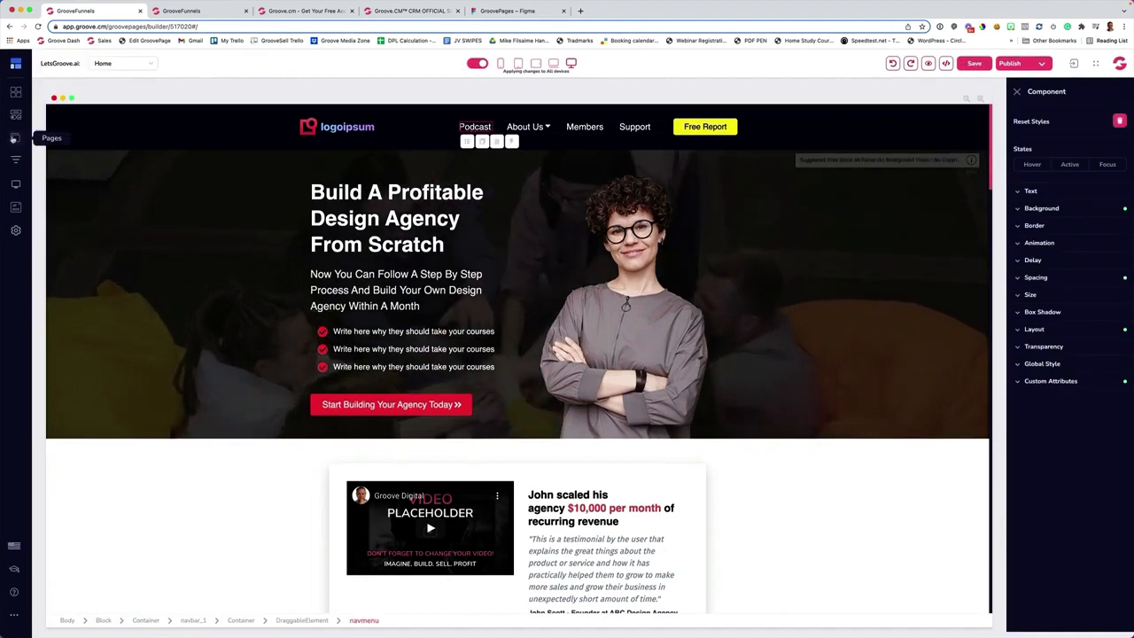
left_click(15, 137)
left_click(82, 141)
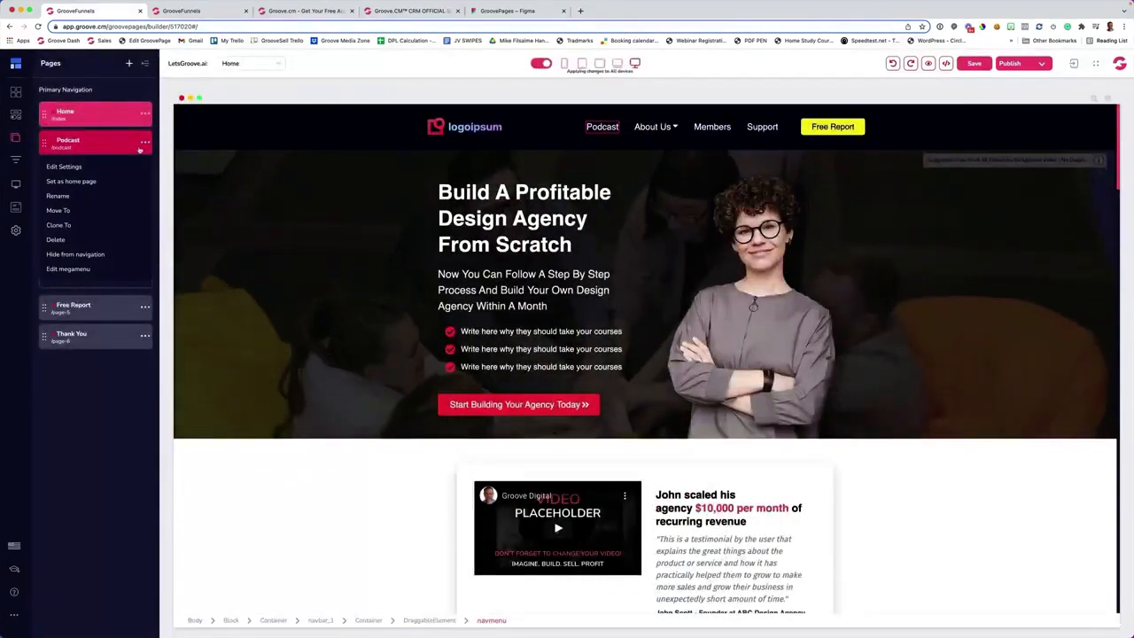
left_click(75, 268)
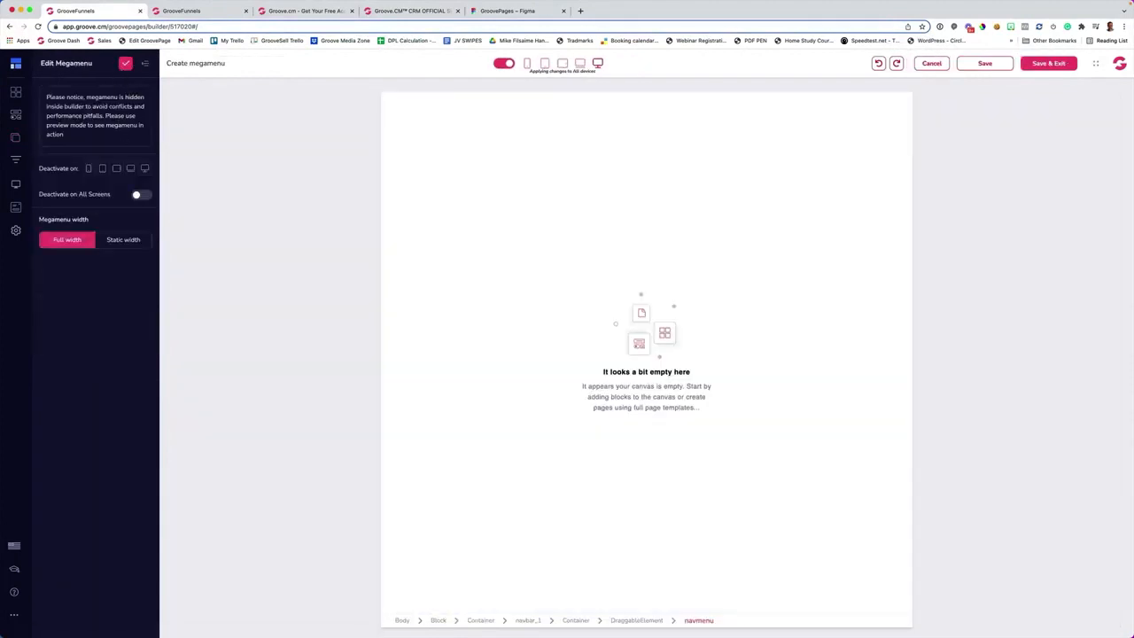
- Add the three-column Icons block that starts with "Unlimited Payments" from the Megamenus type to the empty Podcast megamenu
left_click(126, 64)
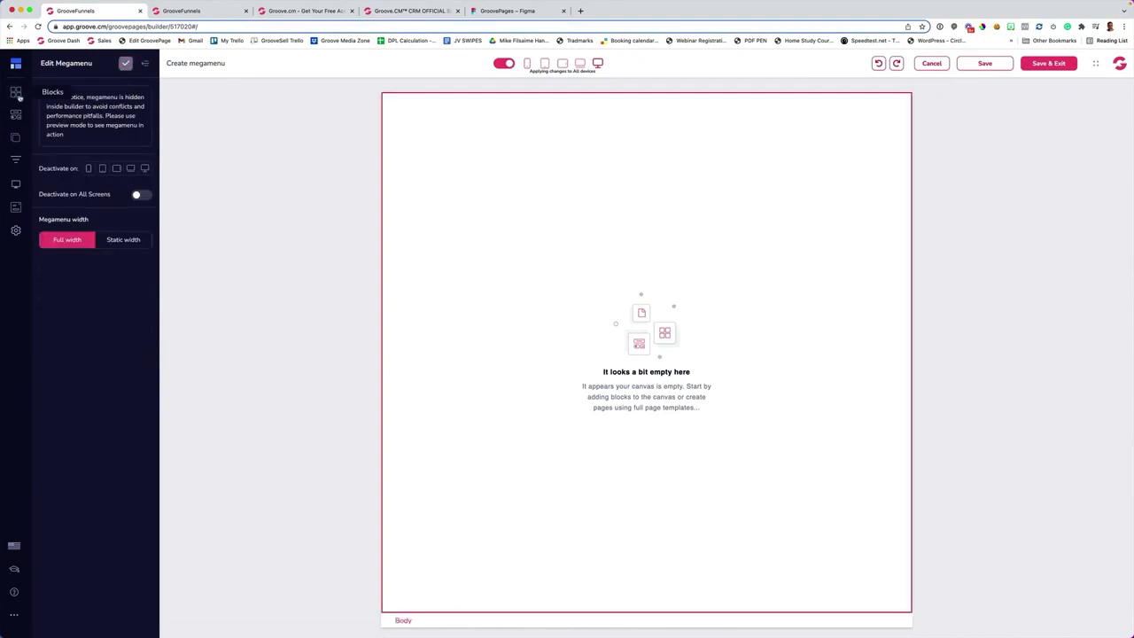
left_click(77, 101)
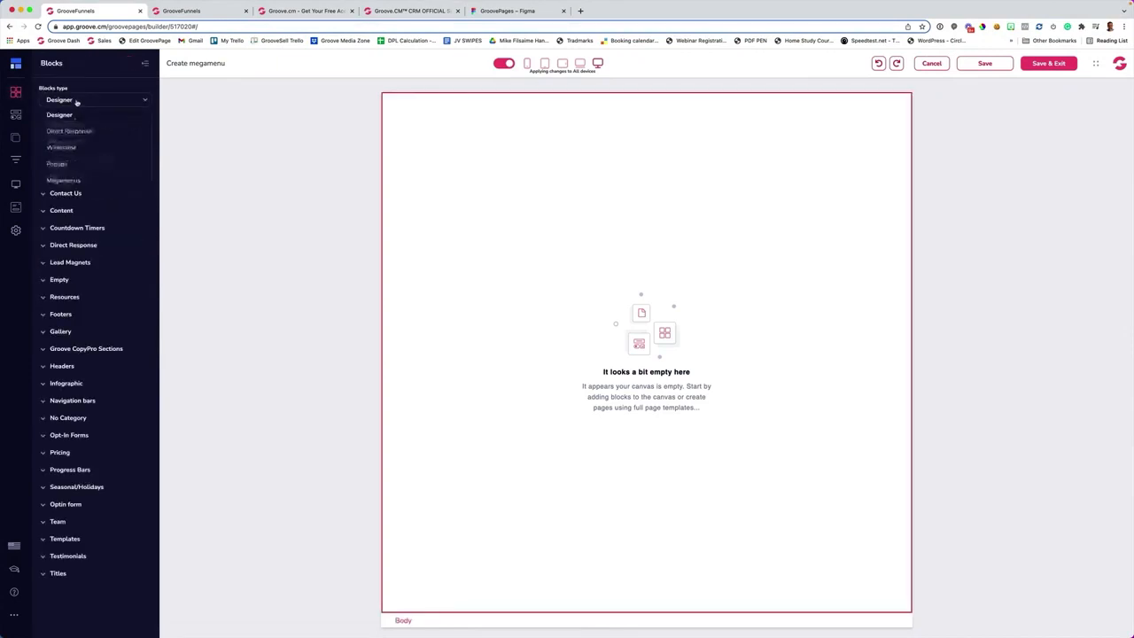
left_click(78, 182)
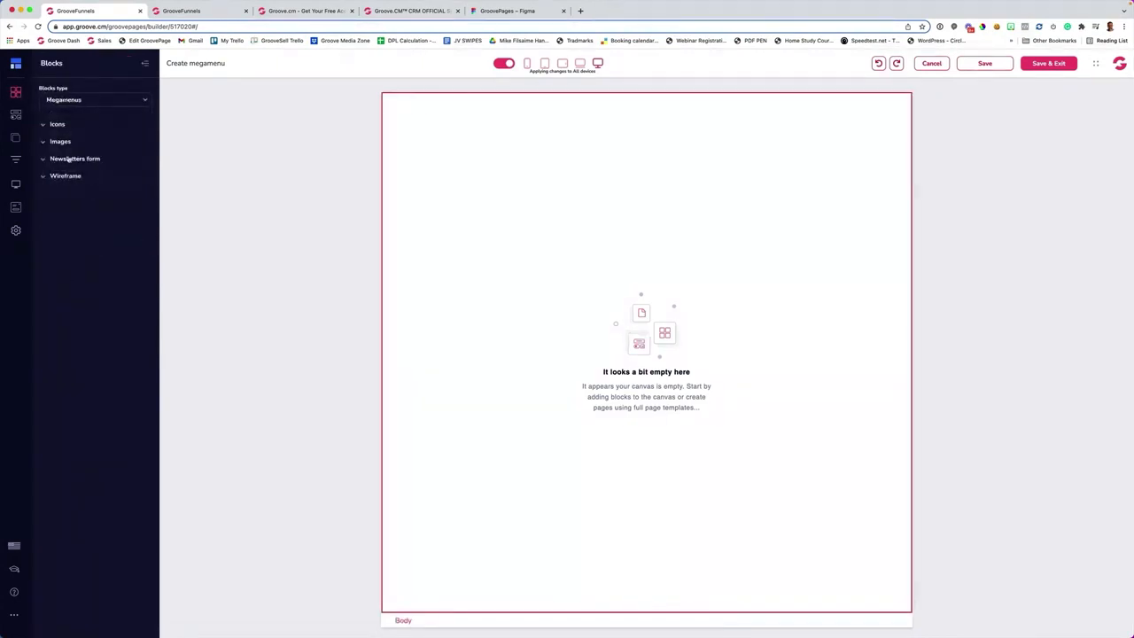
left_click(60, 124)
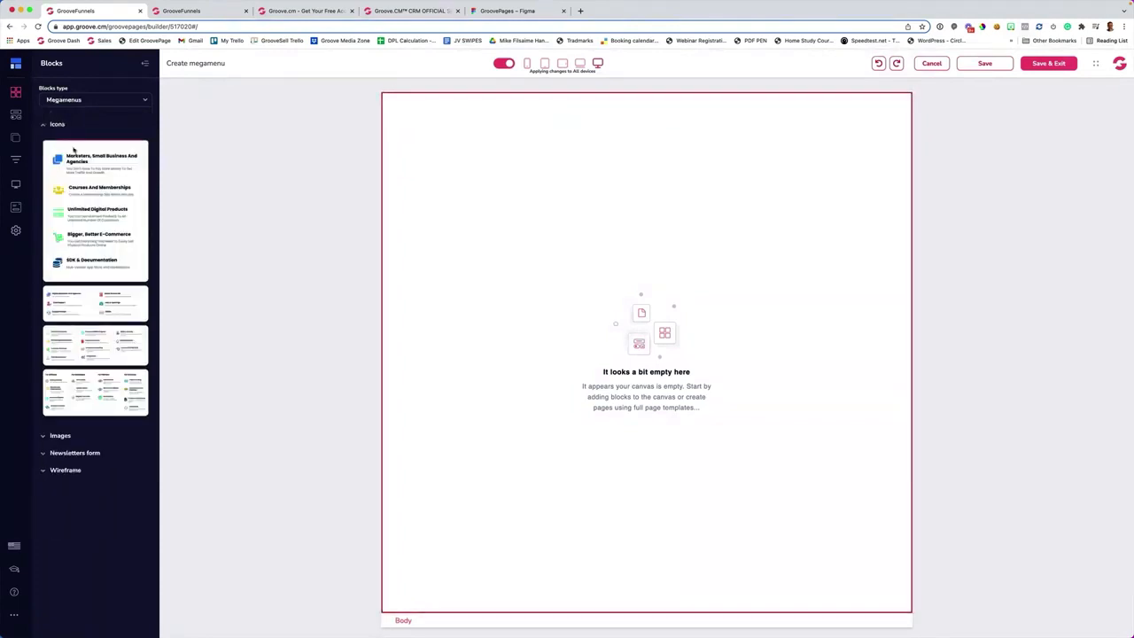
left_click_drag(91, 344, 486, 192)
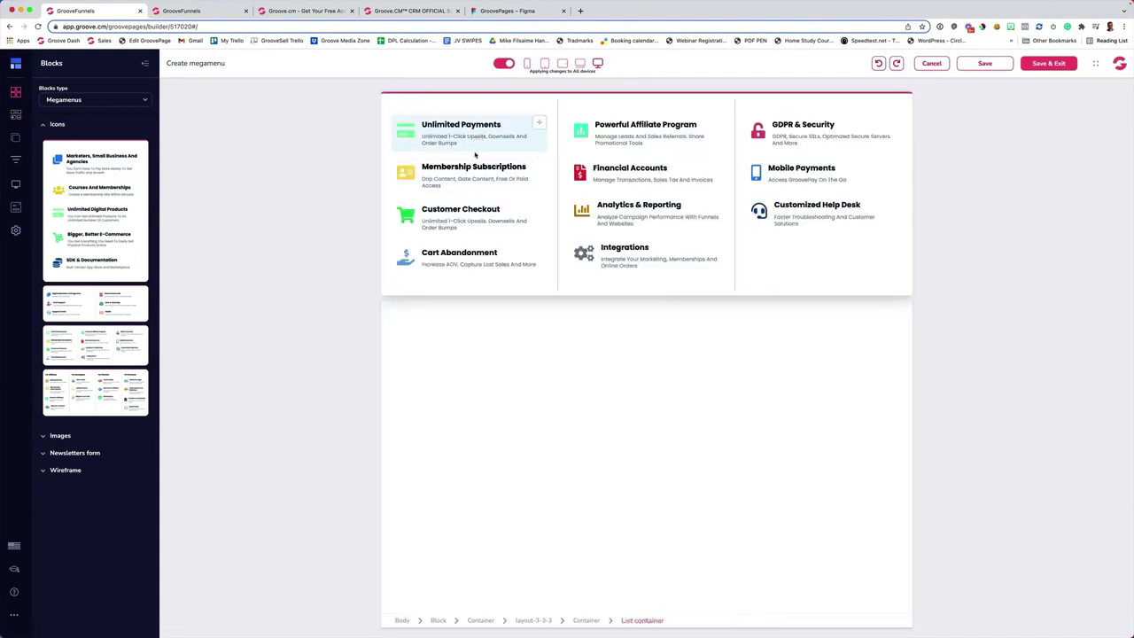
- Save the Podcast megamenu and check the Podcast navigation item in the Home page's preview
left_click(984, 63)
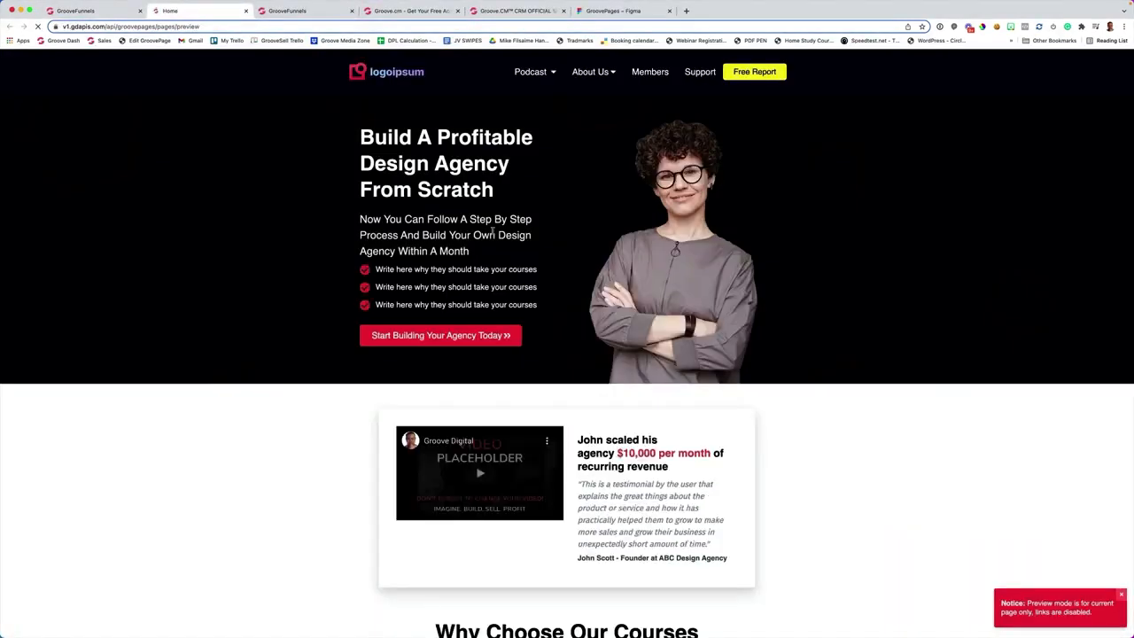
mouse_move(538, 76)
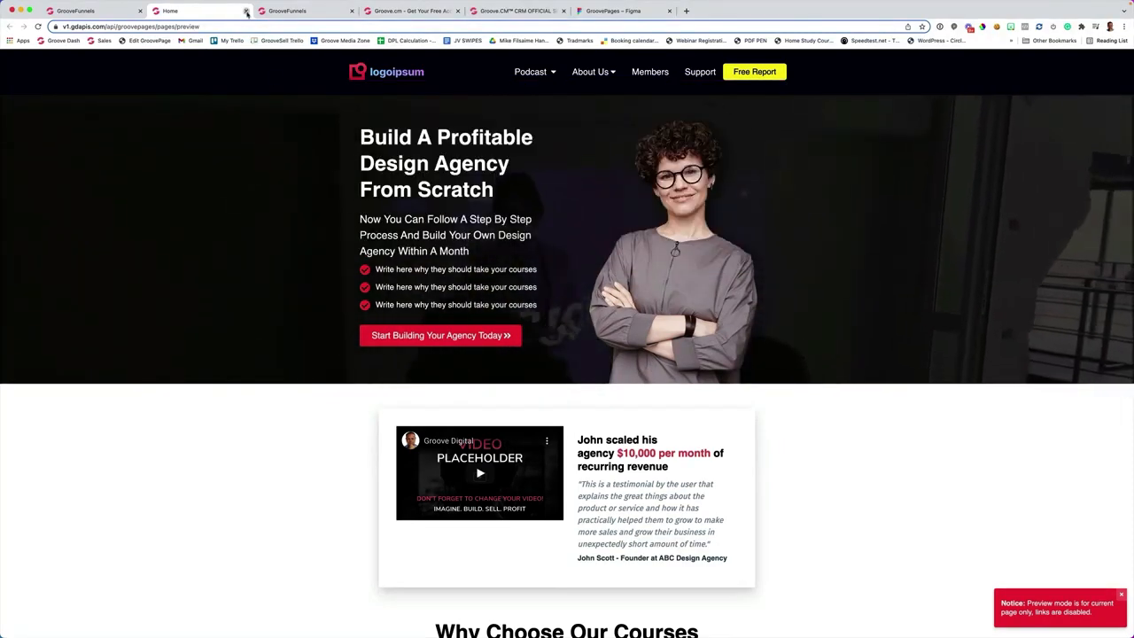
key("super+w")
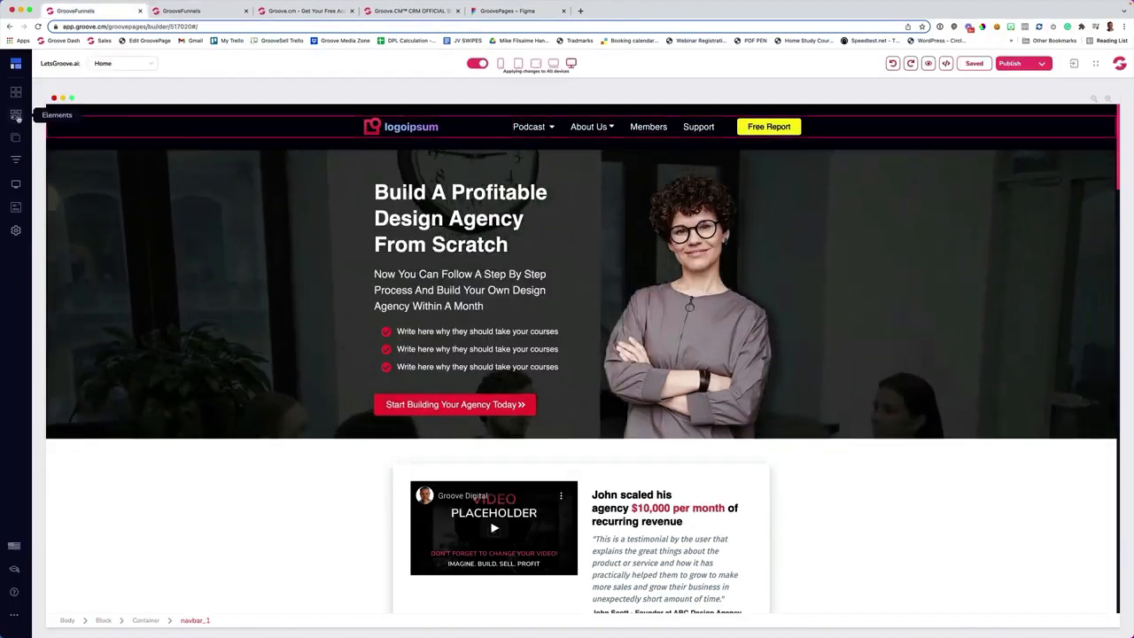
- Add a Carousel media element to the Home page's navigation bar container
left_click(16, 115)
scroll(107, 142, "down", 2)
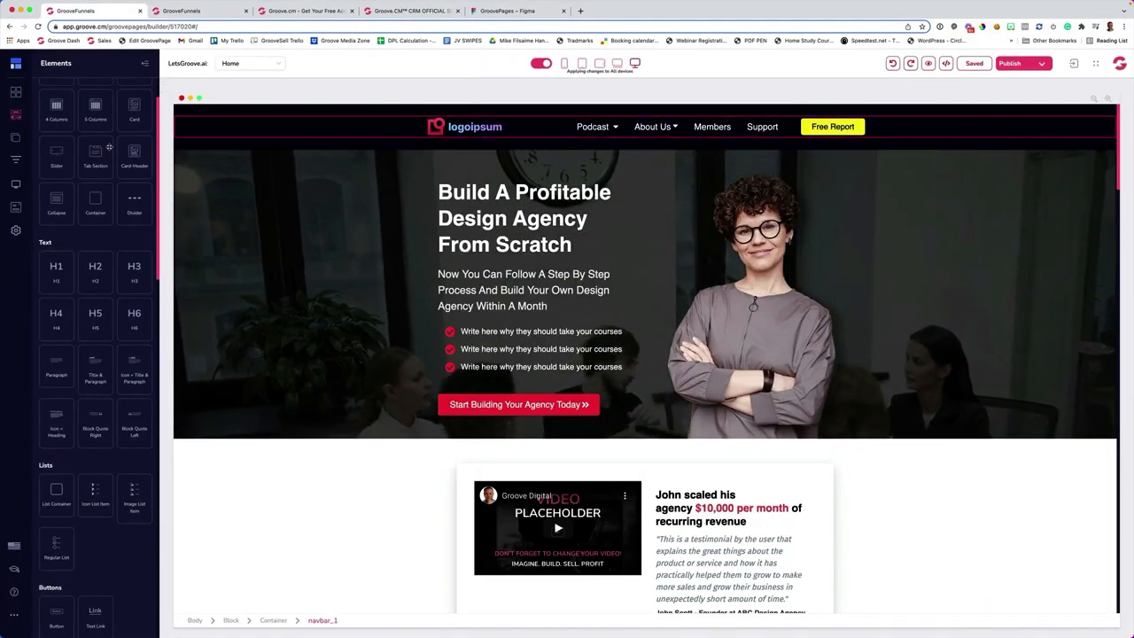
scroll(97, 155, "down", 3)
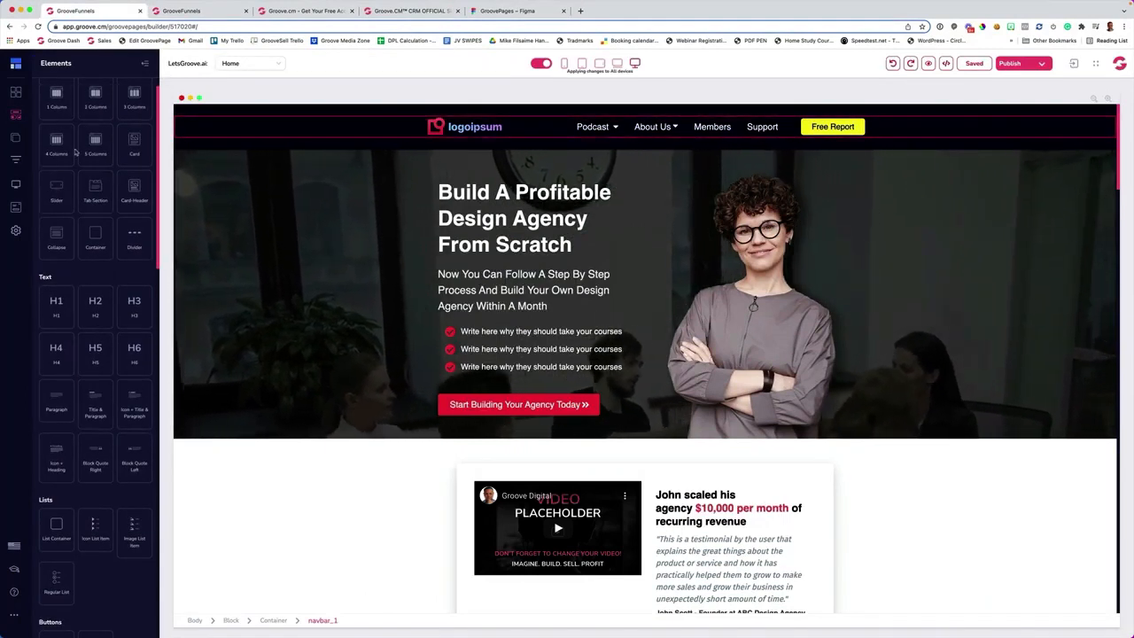
scroll(81, 165, "down", 8)
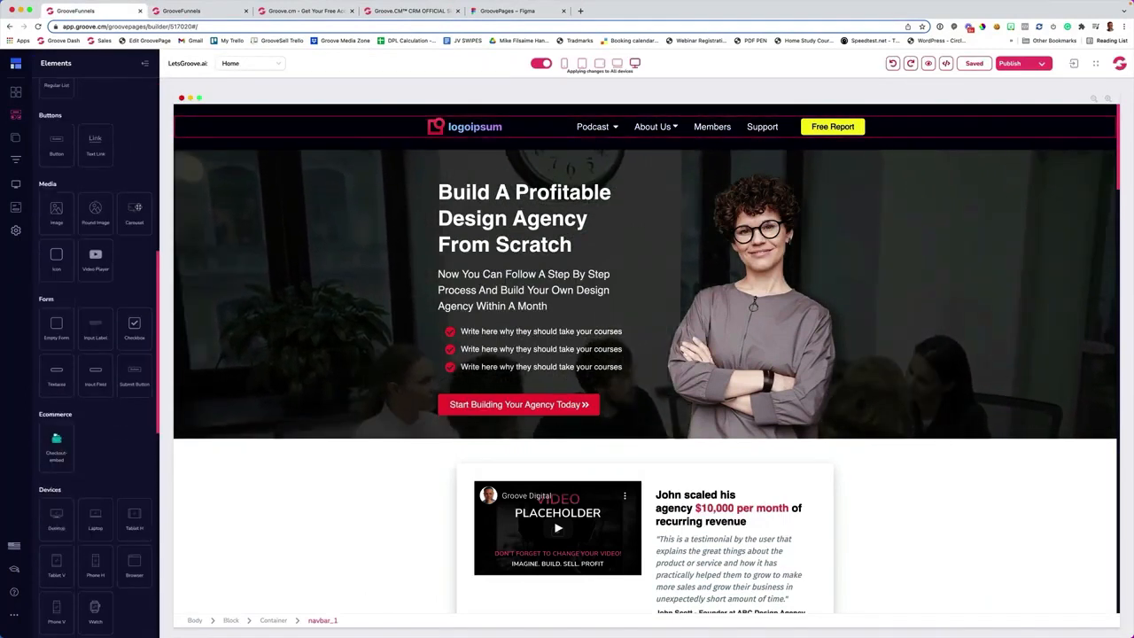
left_click(135, 213)
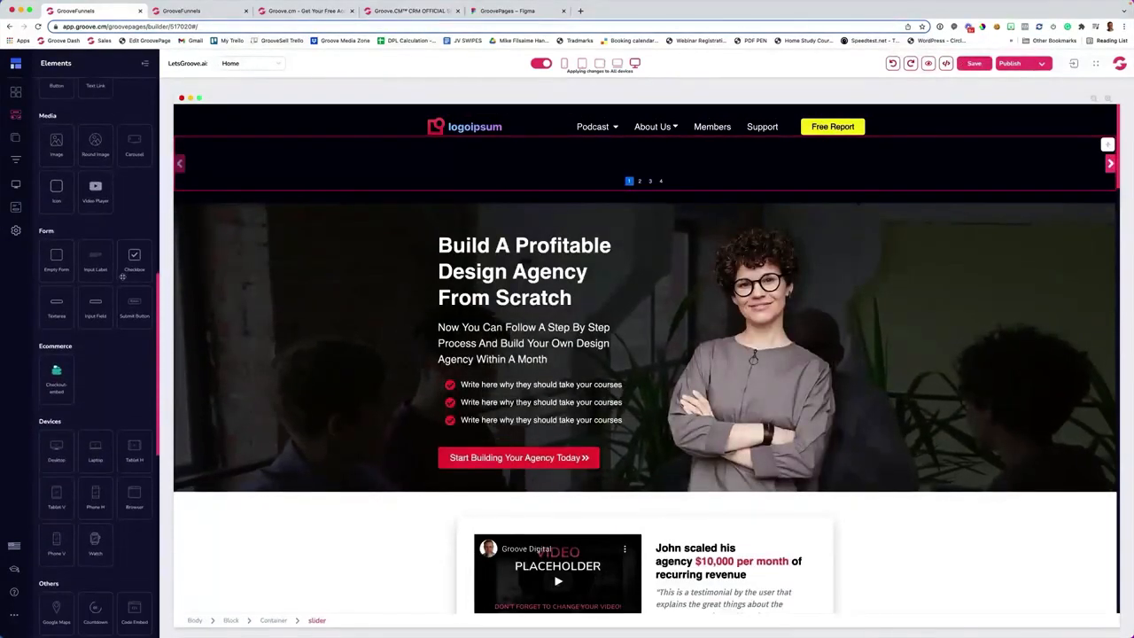
- Look through the element library's Media, Form, Devices, Others, Integrations and Groove Apps groups
scroll(122, 277, "down", 7)
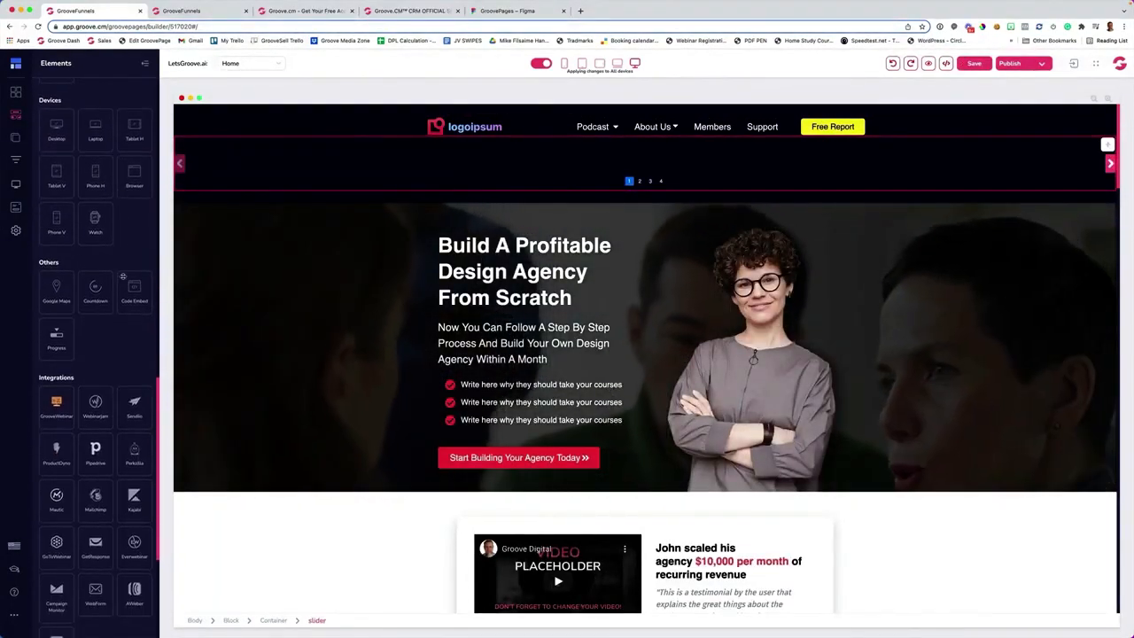
scroll(122, 277, "down", 1)
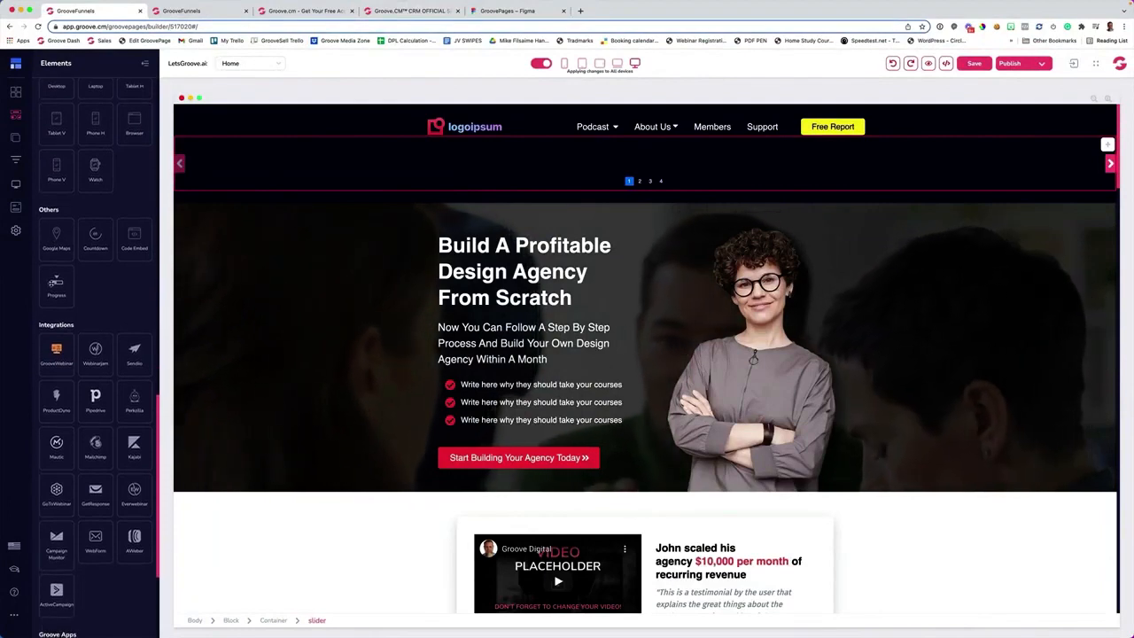
scroll(93, 246, "down", 1)
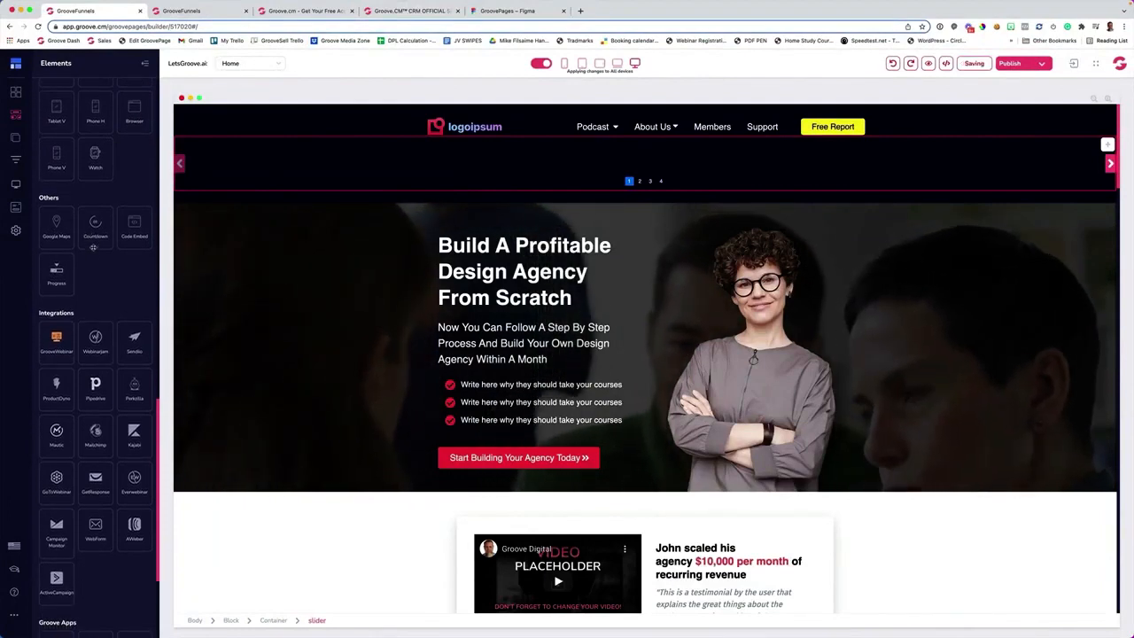
scroll(116, 228, "down", 6)
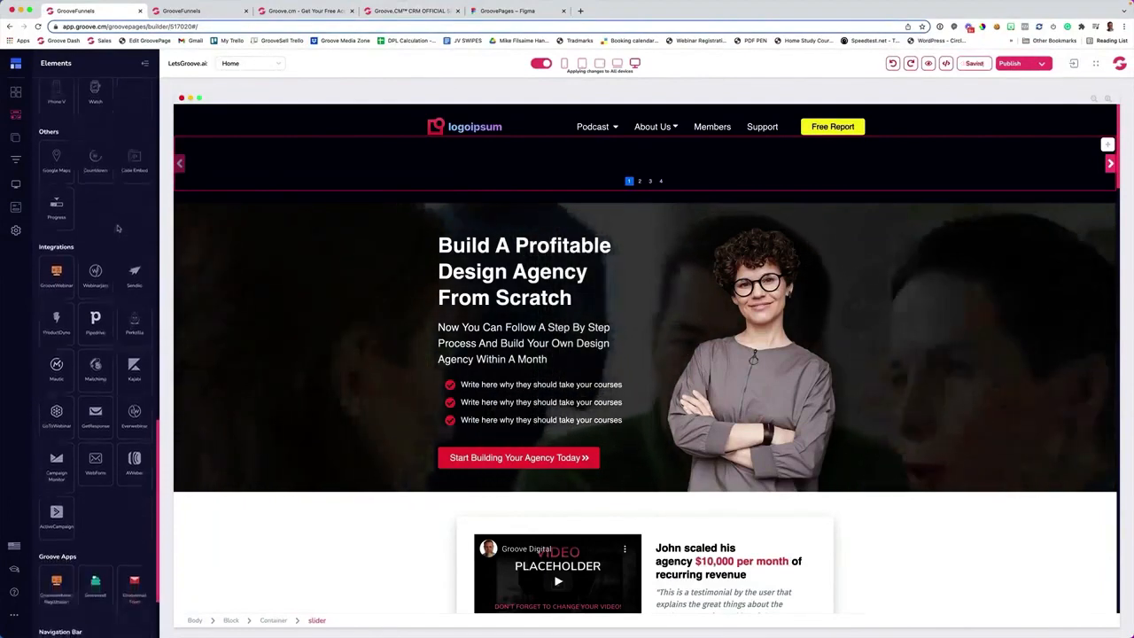
scroll(110, 229, "up", 10)
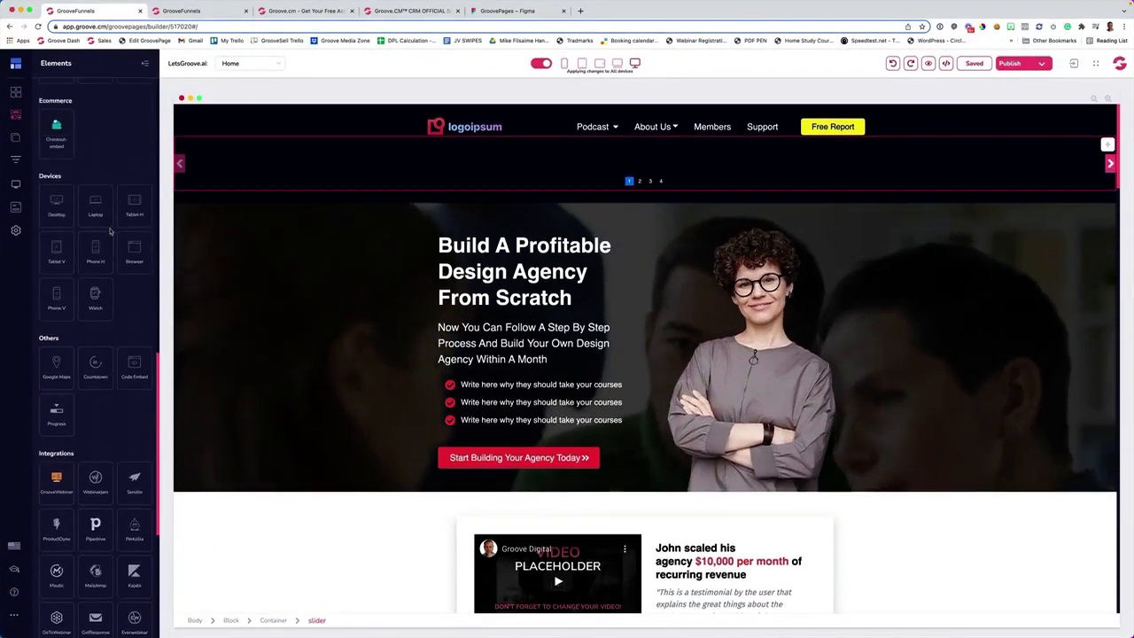
scroll(109, 229, "up", 4)
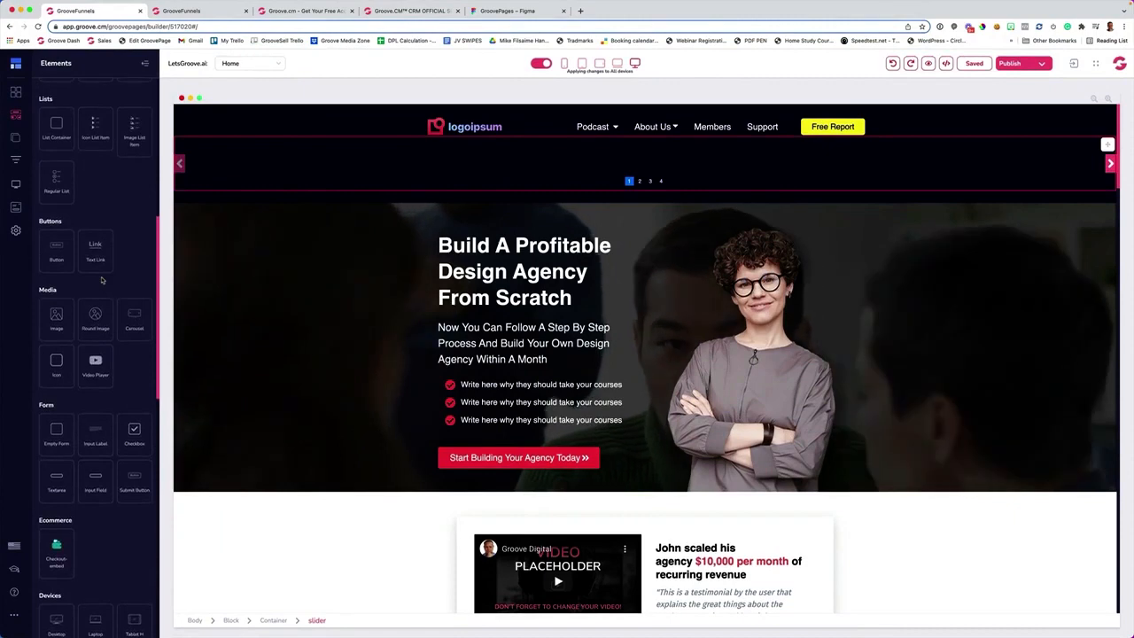
scroll(101, 280, "up", 10)
- Add a horizontal phone device element above the headline in the Home page's hero
scroll(102, 277, "down", 20)
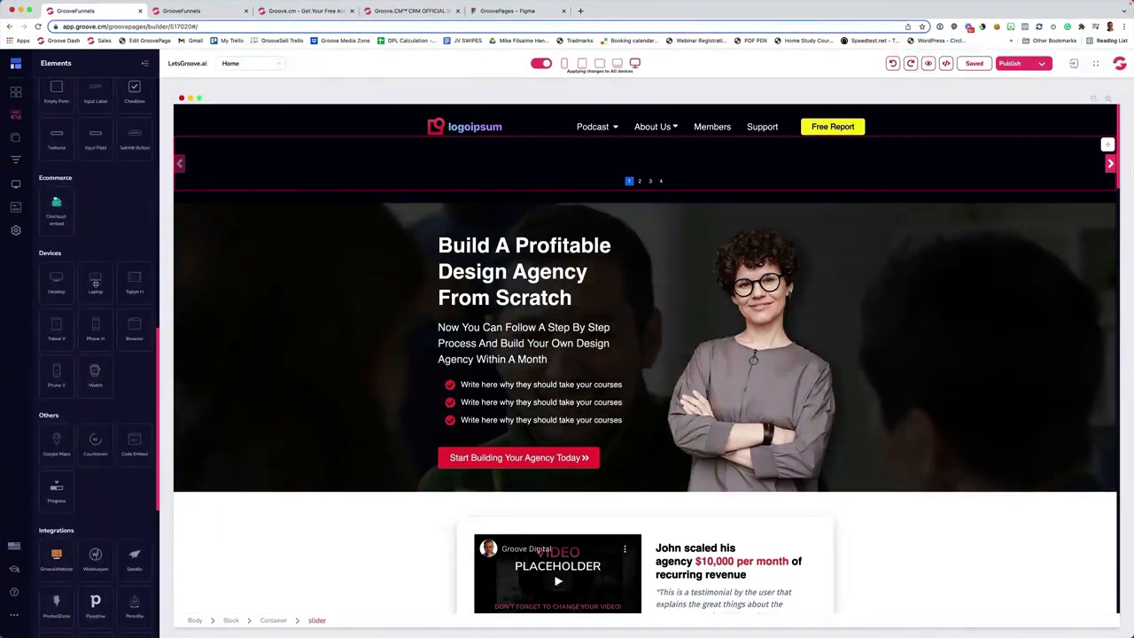
scroll(73, 293, "down", 2)
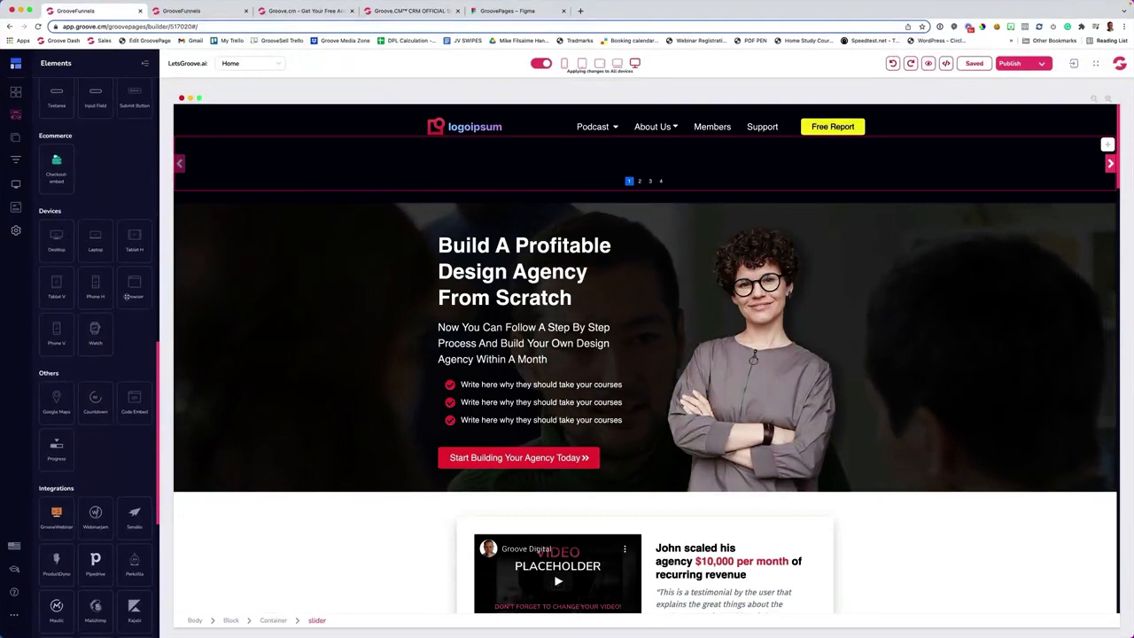
left_click_drag(126, 297, 488, 272)
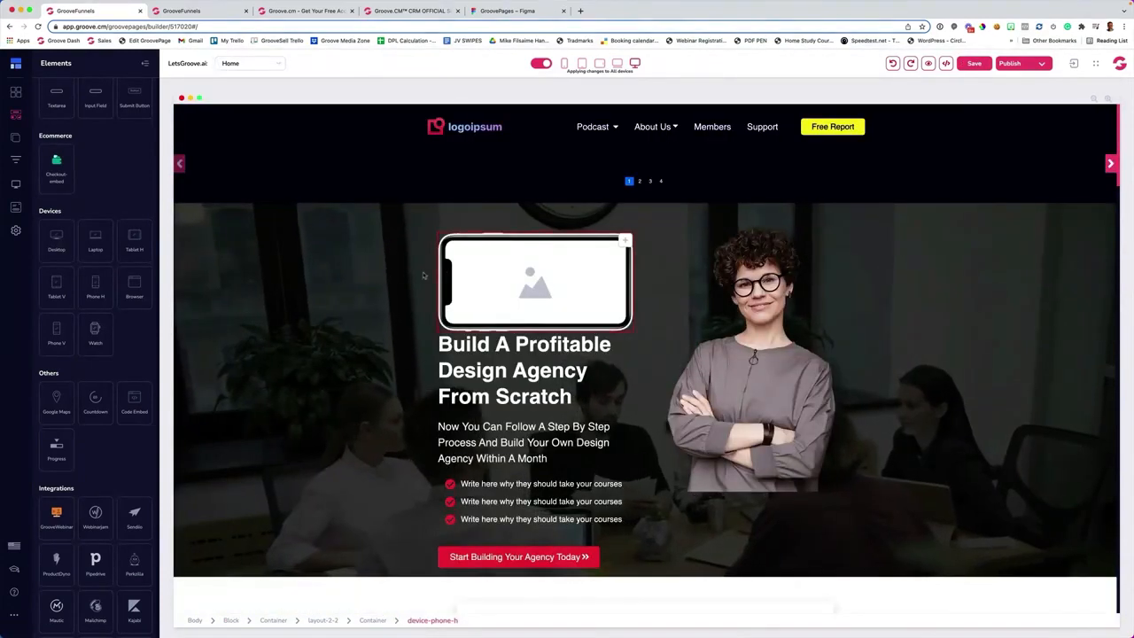
- Set the phone element's mockup style to Purple and fill its screen with the library photo of two women in pink
left_click(471, 274)
left_click(1048, 162)
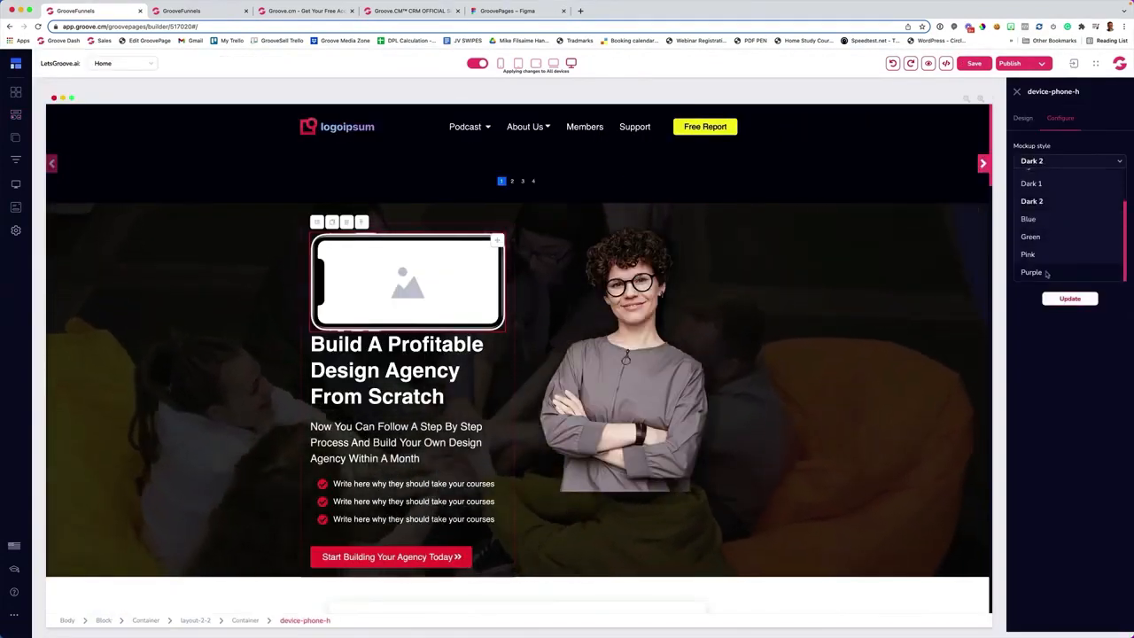
left_click(1031, 273)
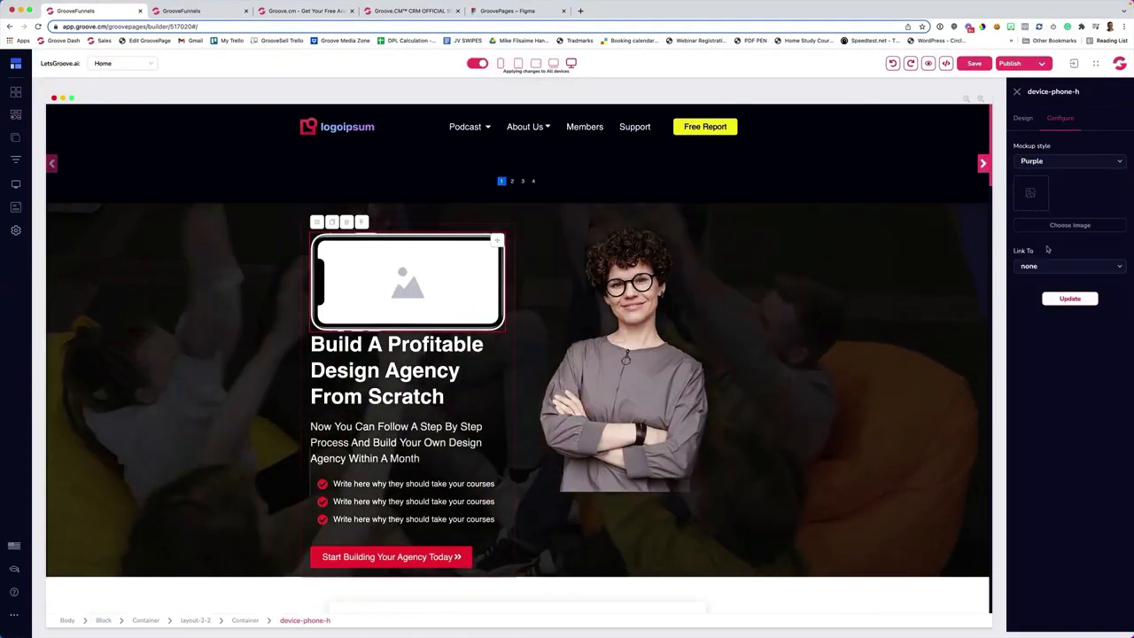
left_click(1070, 299)
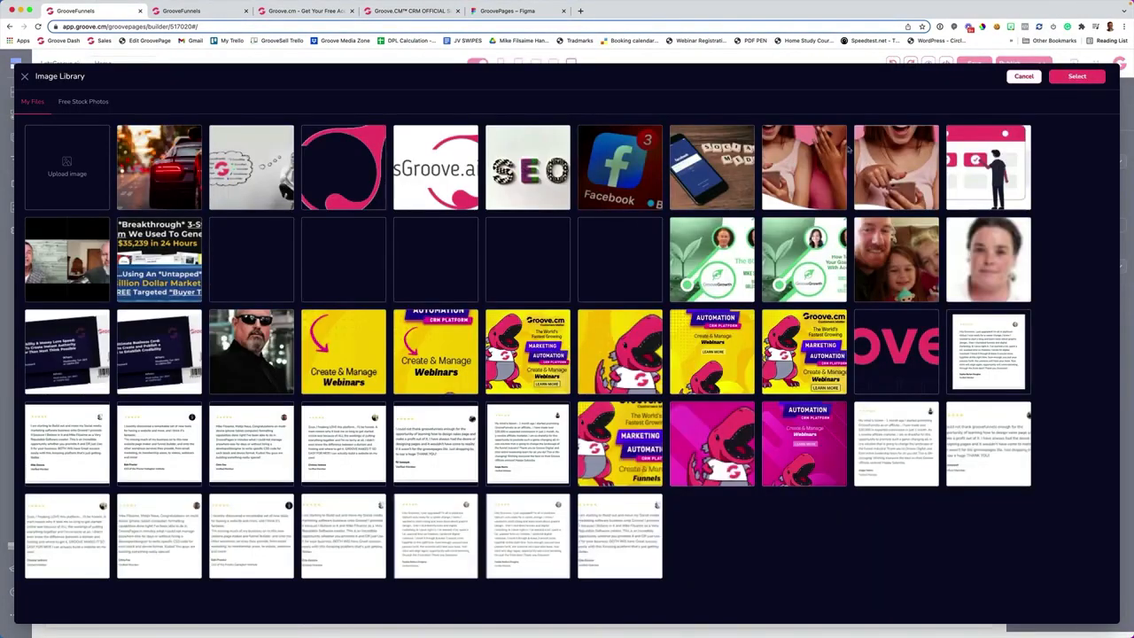
left_click(844, 153)
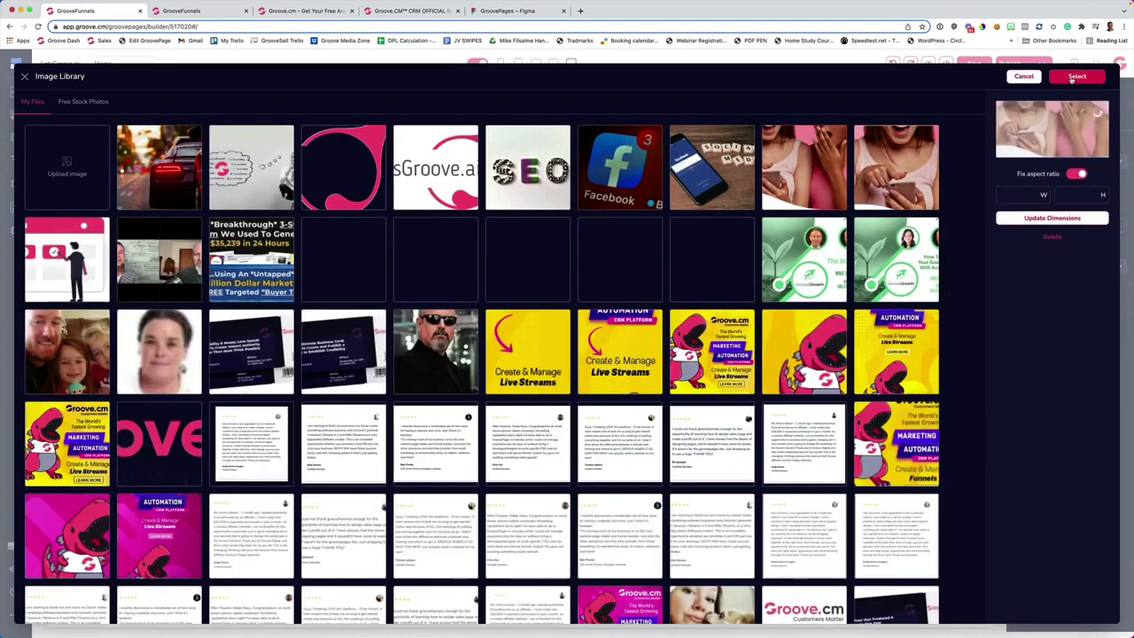
left_click(1076, 77)
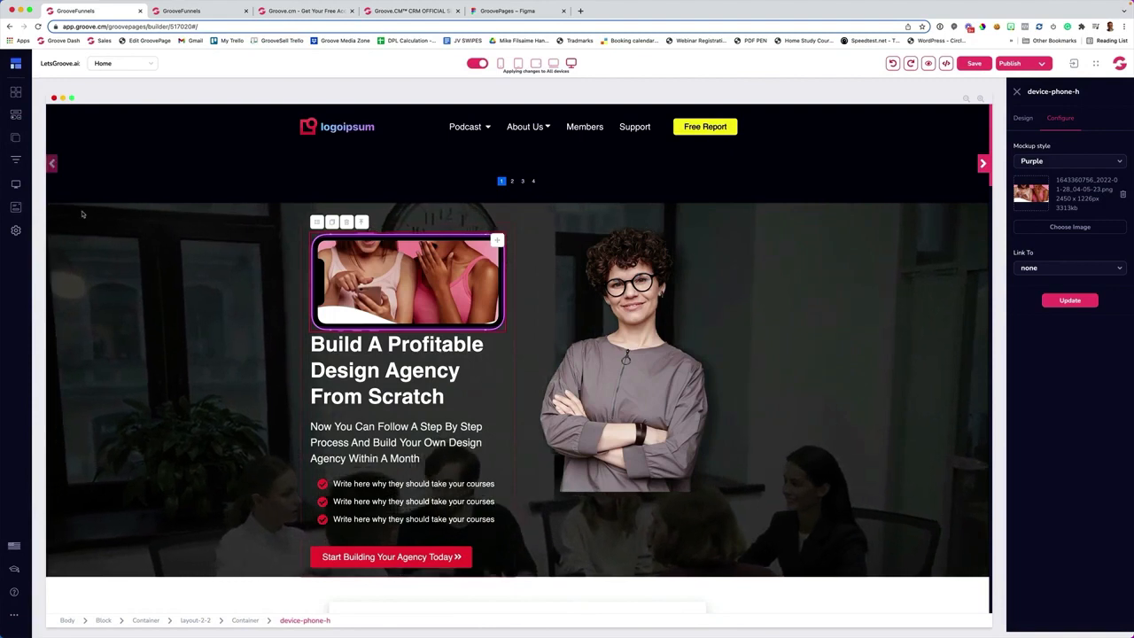
- Delete the empty carousel from the navigation bar container
left_click(346, 243)
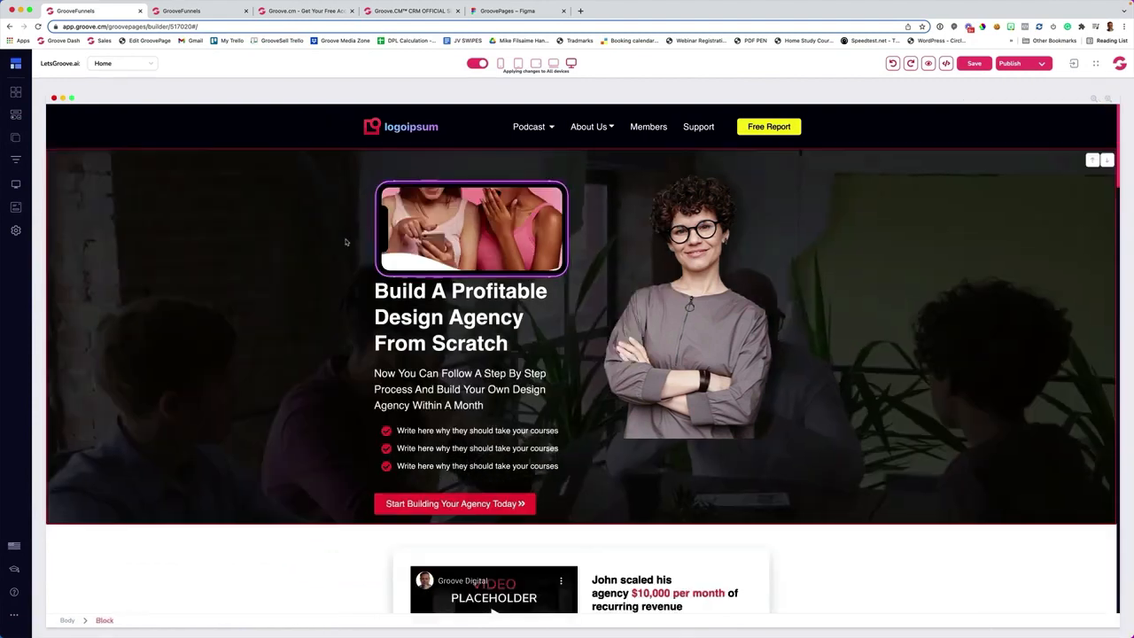
- Give the "Start Building Your Agency Today" button a repeating bounce animation of type onReveal, and check its Delay settings
scroll(346, 243, "down", 3)
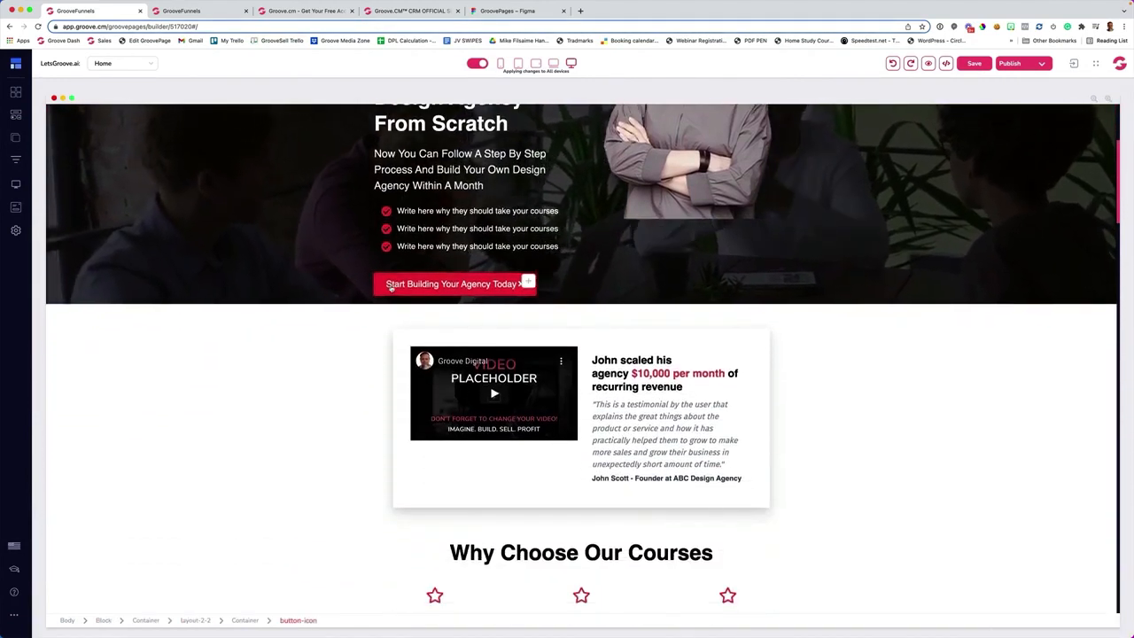
left_click(514, 285)
left_click(1039, 267)
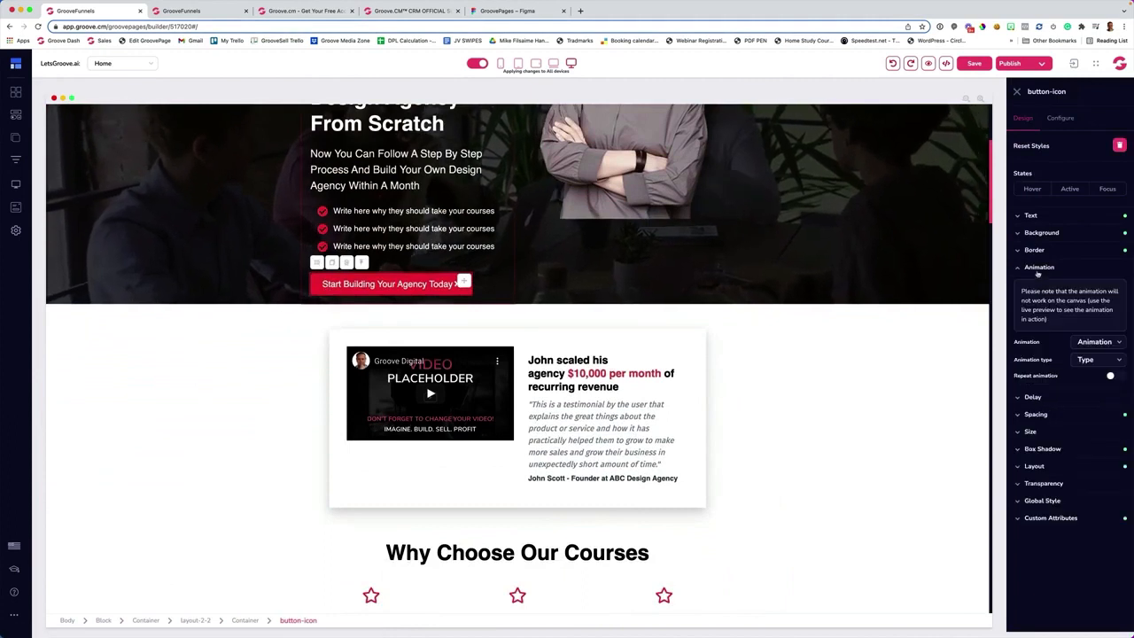
left_click(1096, 342)
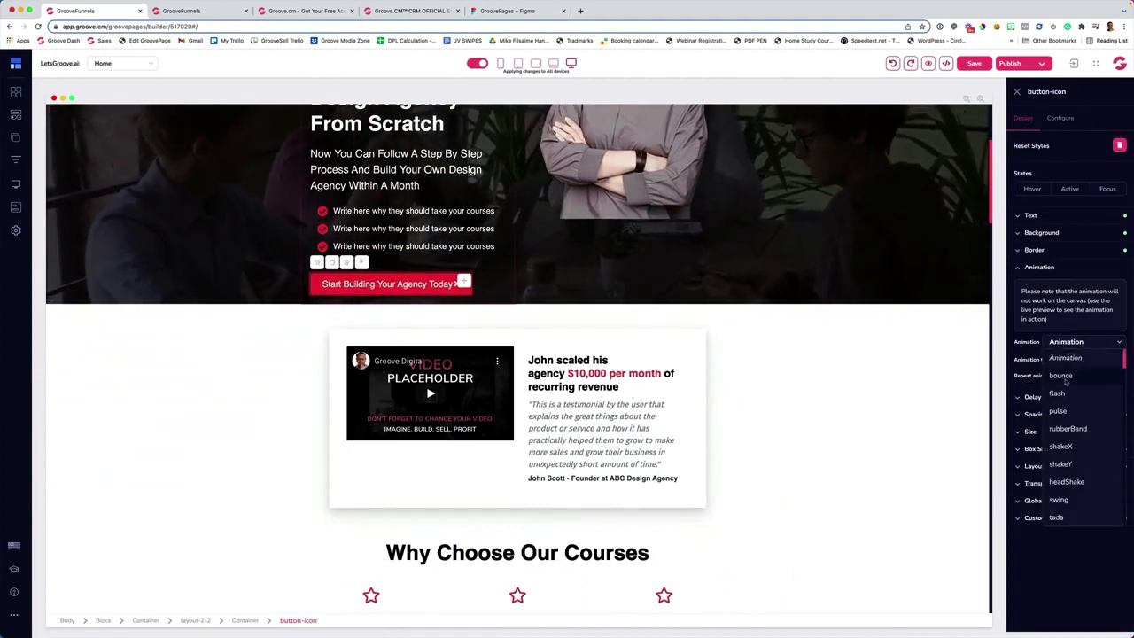
left_click(1091, 358)
left_click(1093, 361)
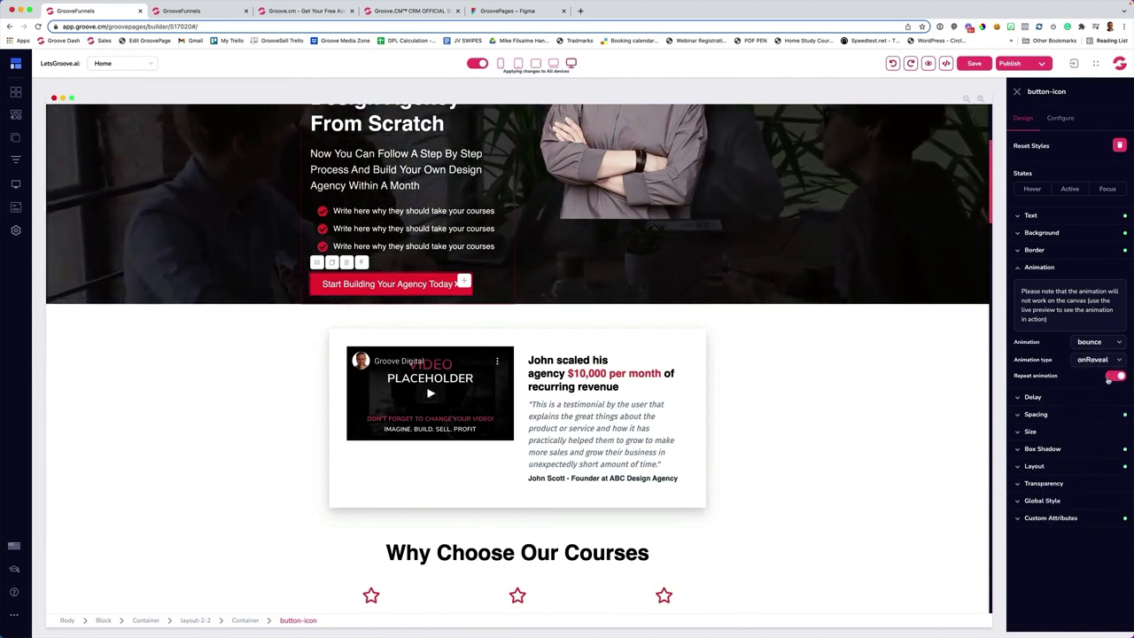
left_click(1055, 398)
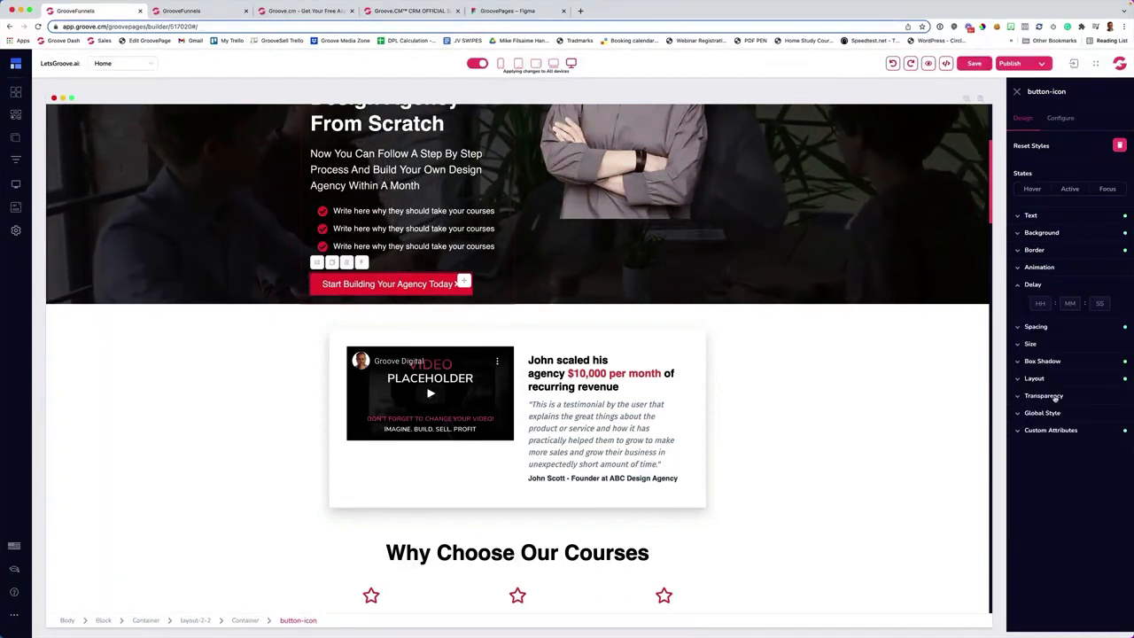
left_click(1031, 284)
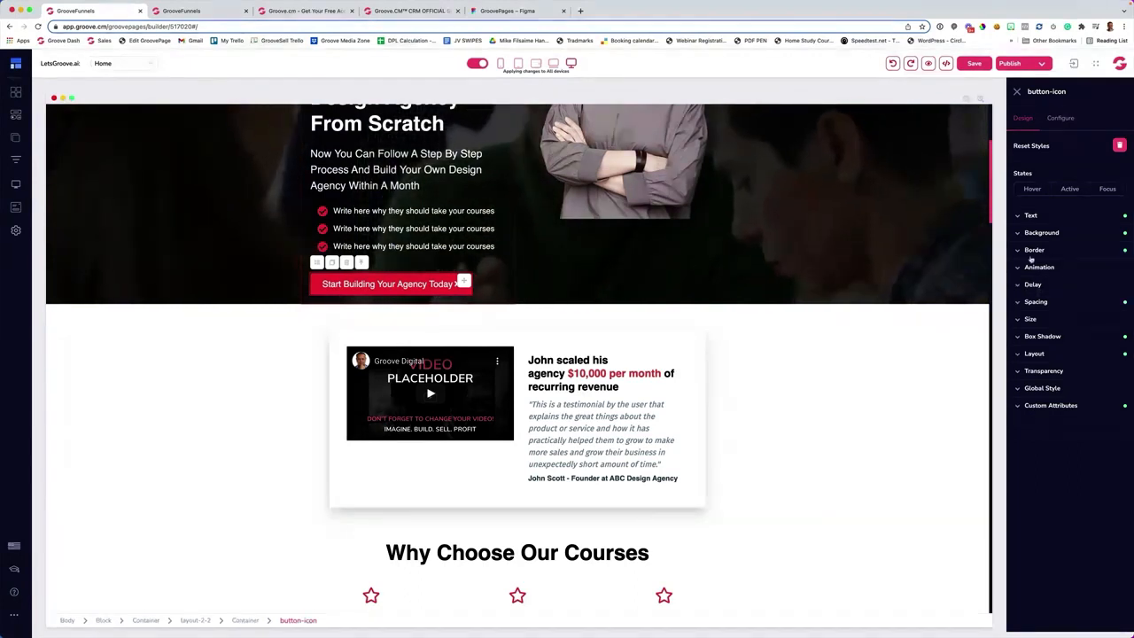
- Preview the Home page to check the hero's phone mockup and button animation, and return to the builder
left_click(928, 65)
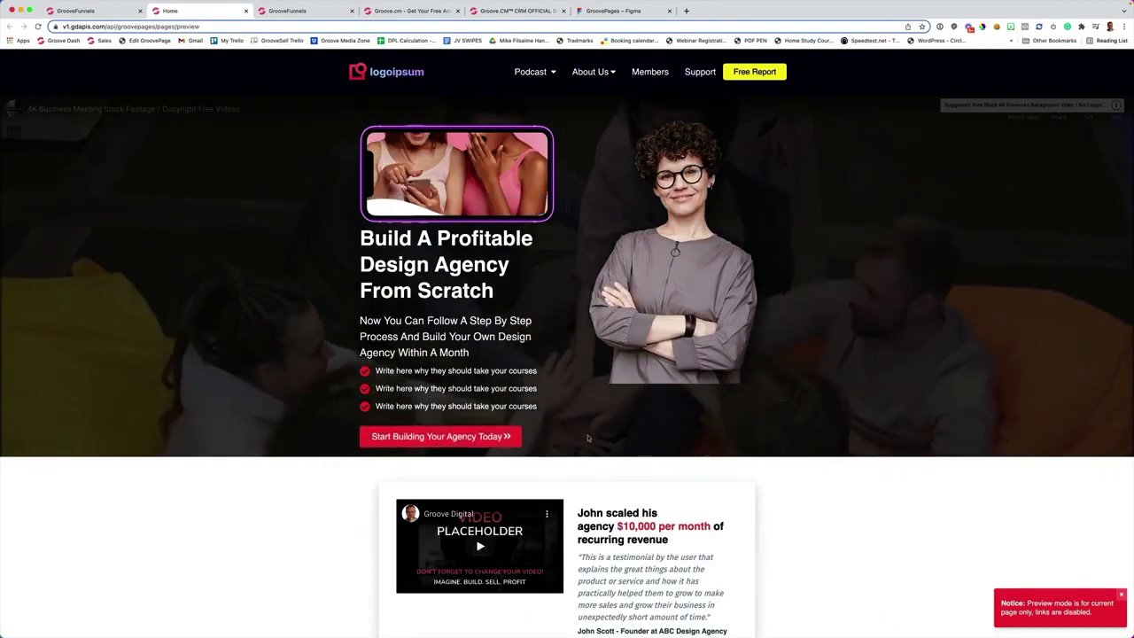
left_click(246, 11)
scroll(256, 168, "up", 3)
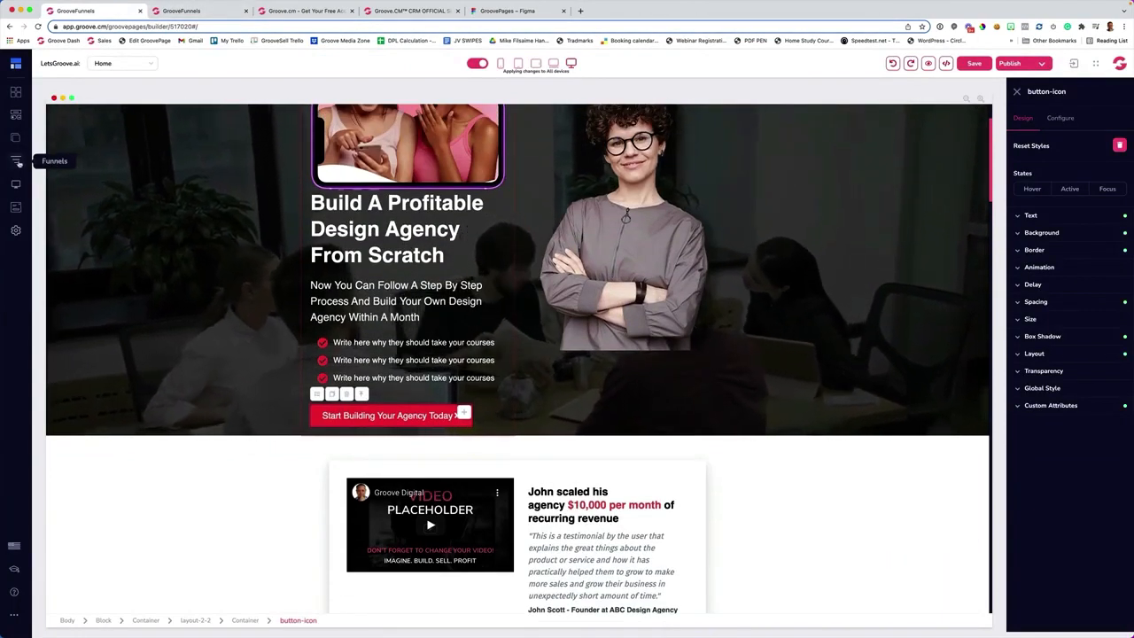
- Create a new funnel from the VSL Funnel template
left_click(16, 161)
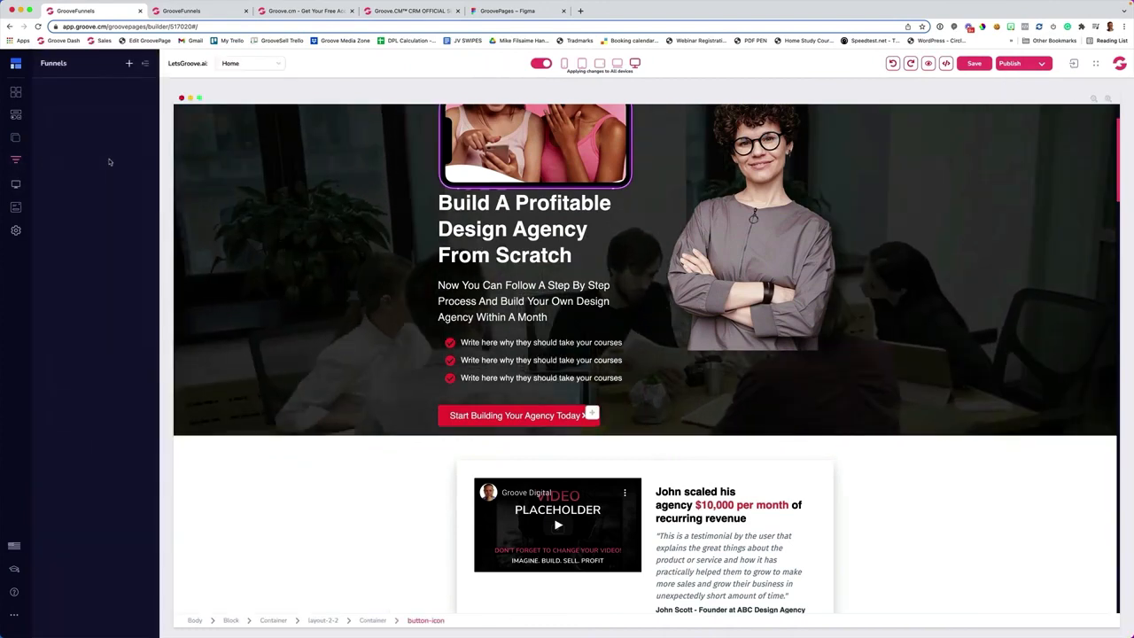
left_click(131, 63)
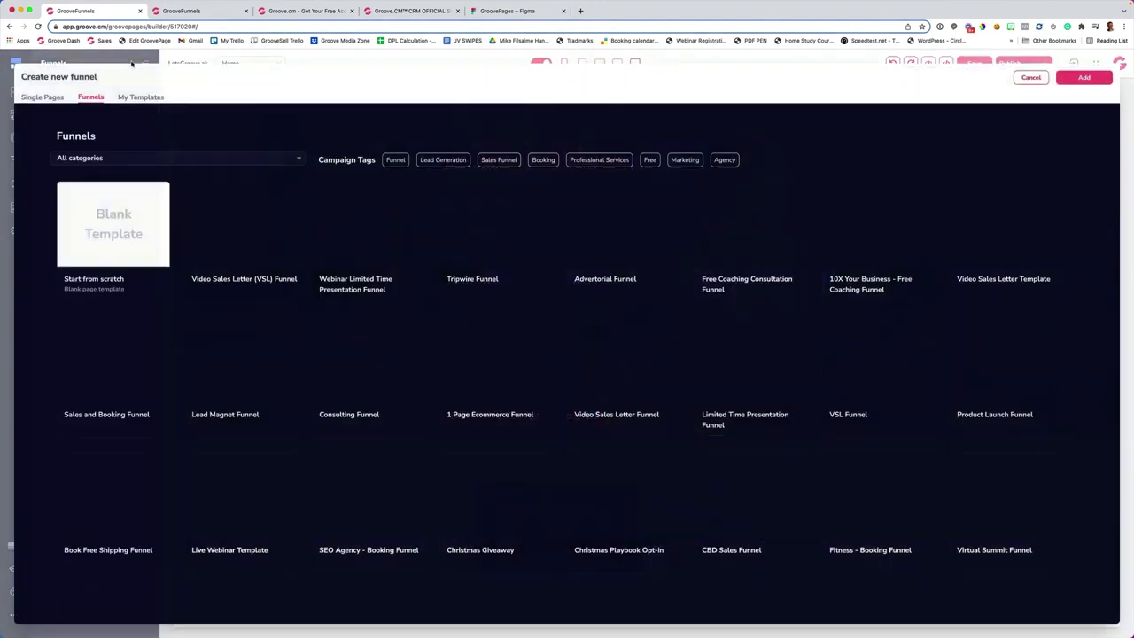
scroll(399, 266, "down", 1)
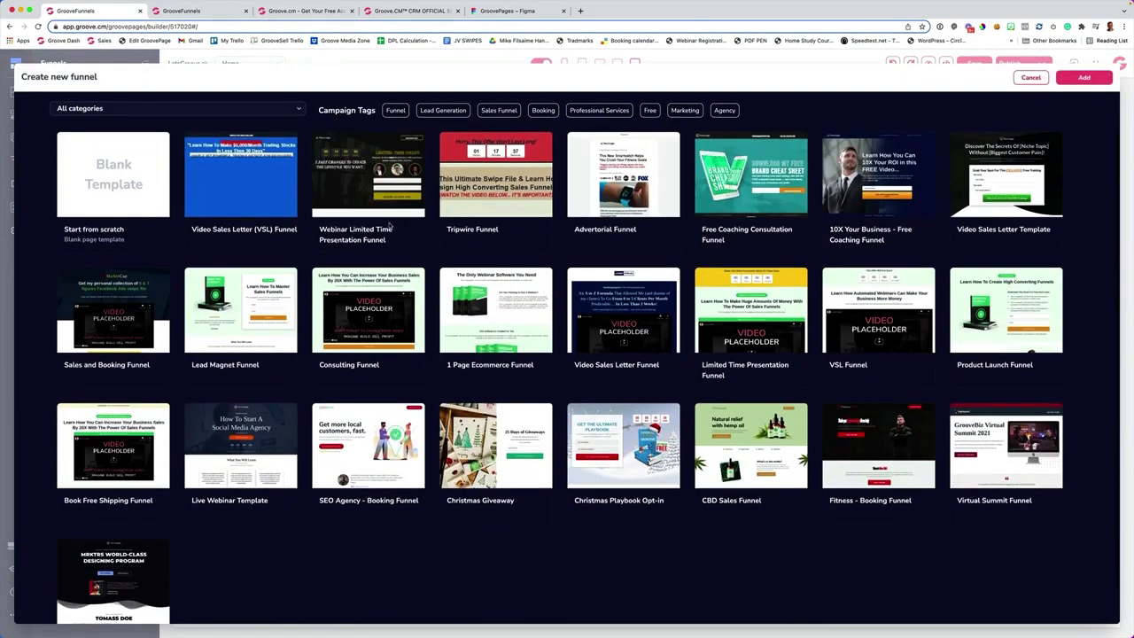
mouse_move(886, 326)
key("Escape")
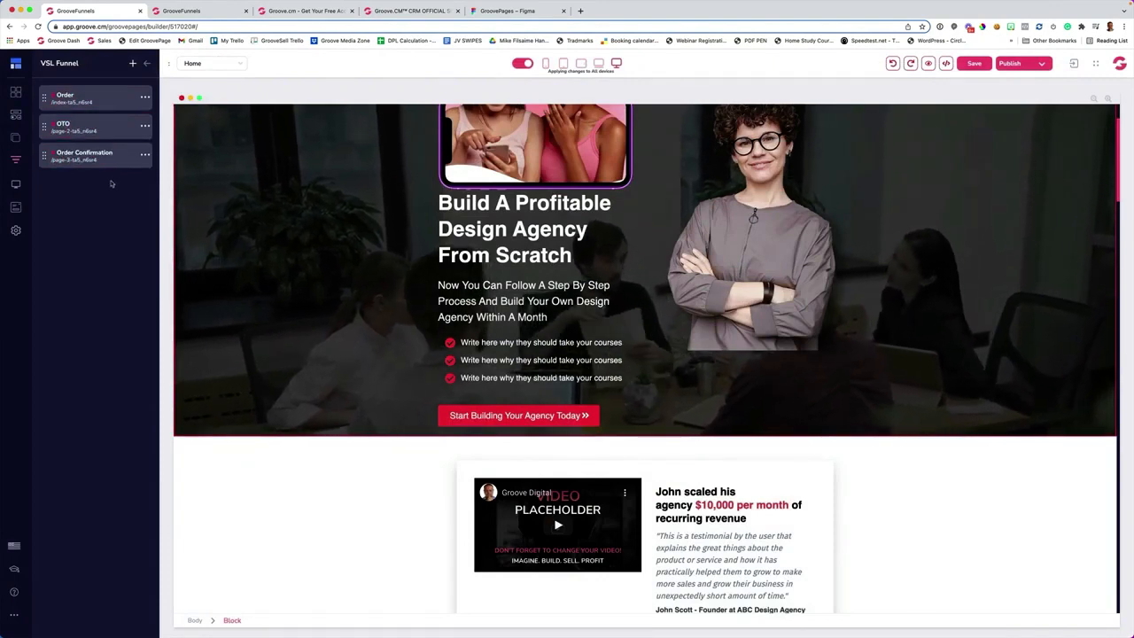
- View the VSL Funnel's Order, OTO and Order Confirmation pages one after another
left_click(91, 102)
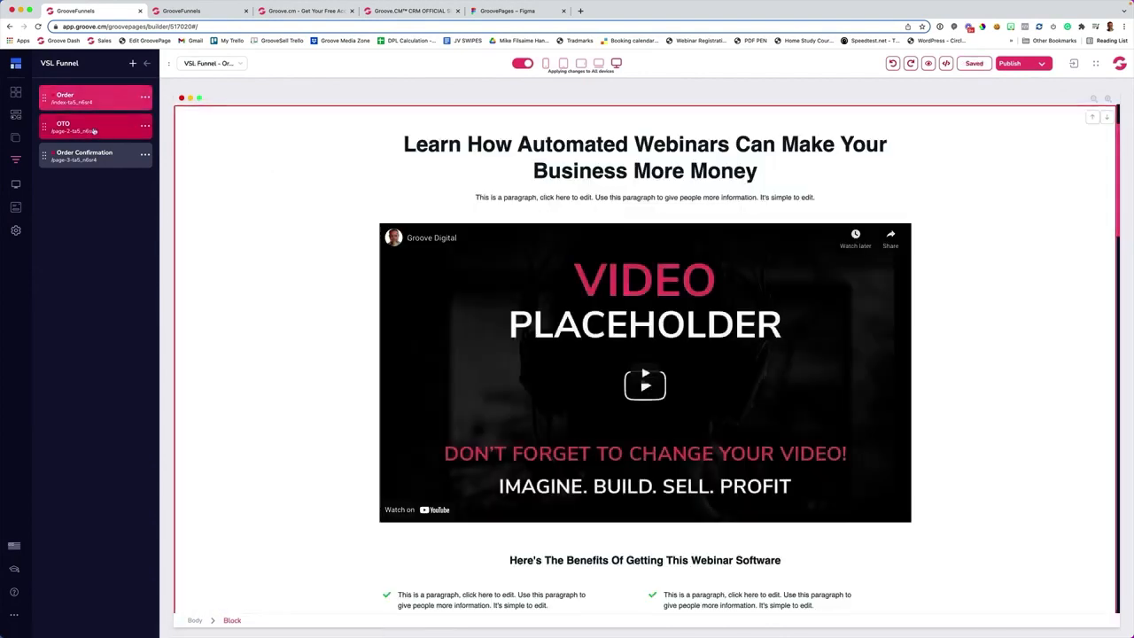
left_click(94, 131)
left_click(97, 159)
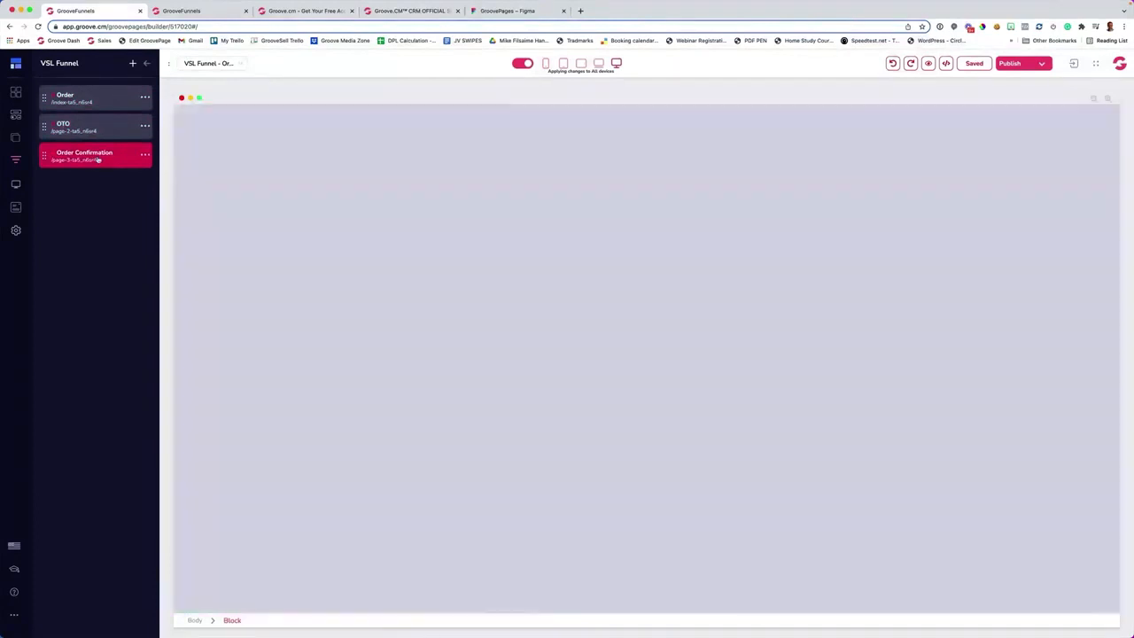
- Return to the funnel list and create another funnel from the Consulting Funnel template
left_click(147, 65)
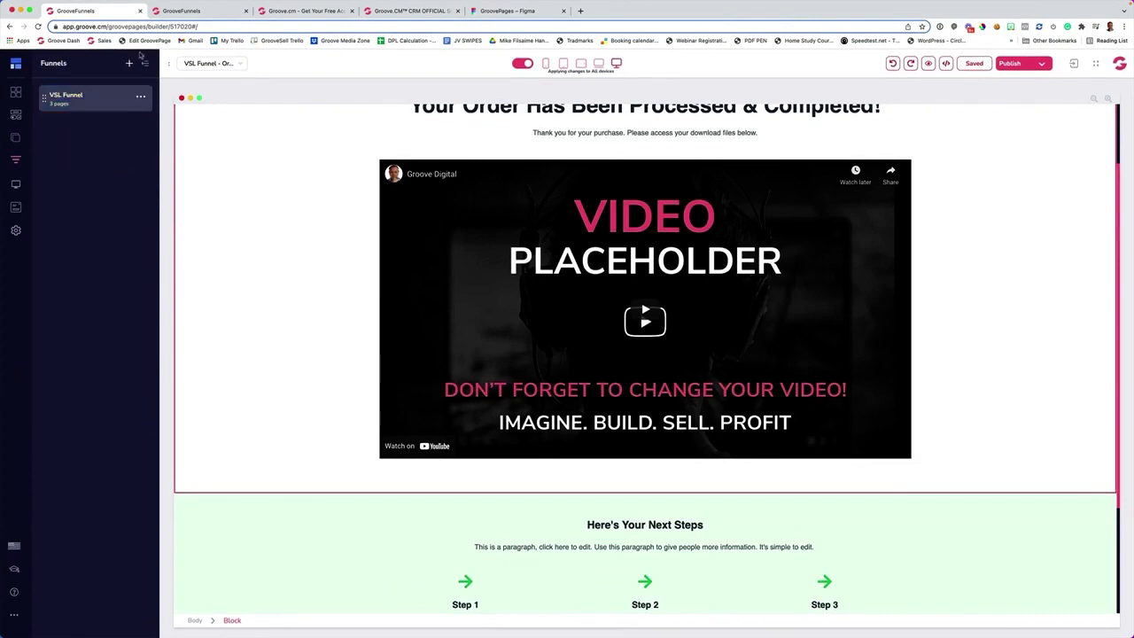
left_click(129, 63)
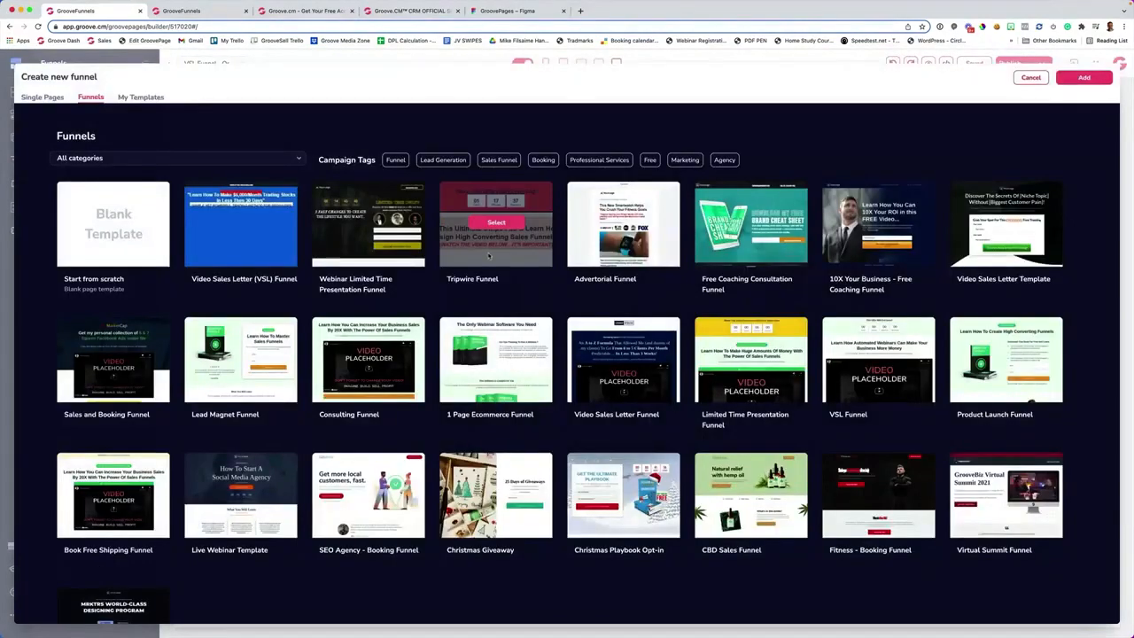
scroll(535, 400, "down", 3)
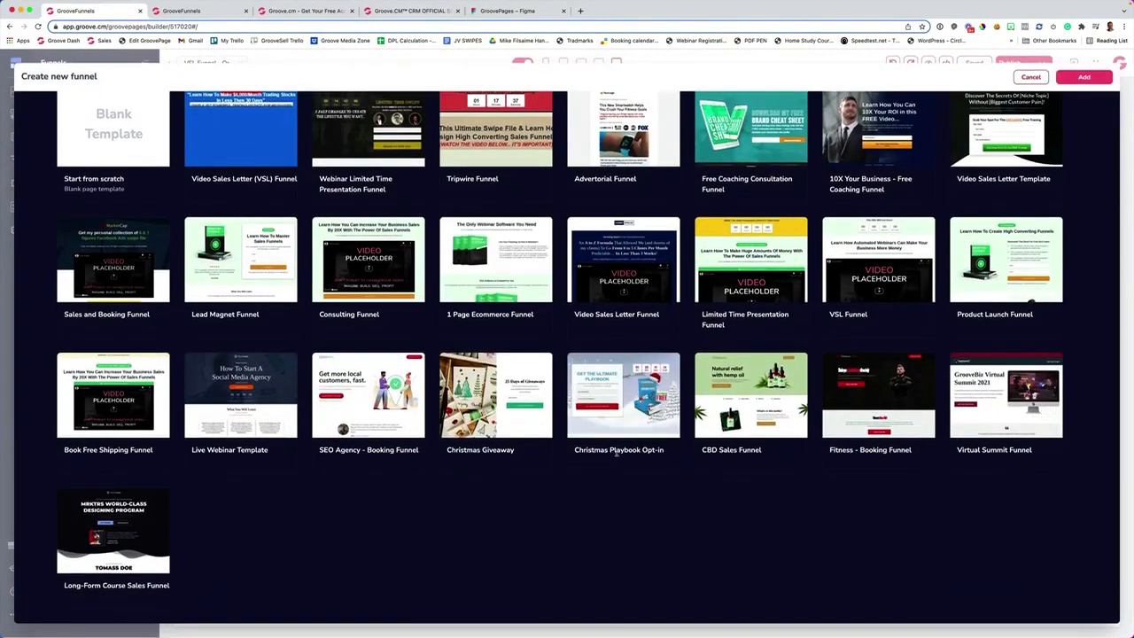
mouse_move(406, 401)
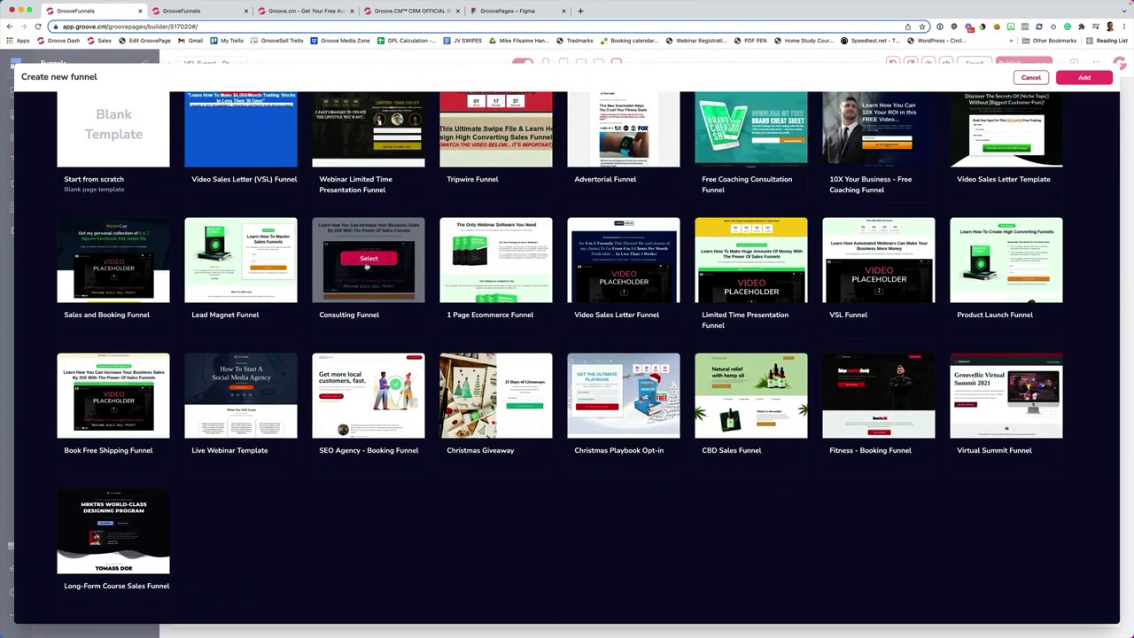
key("Escape")
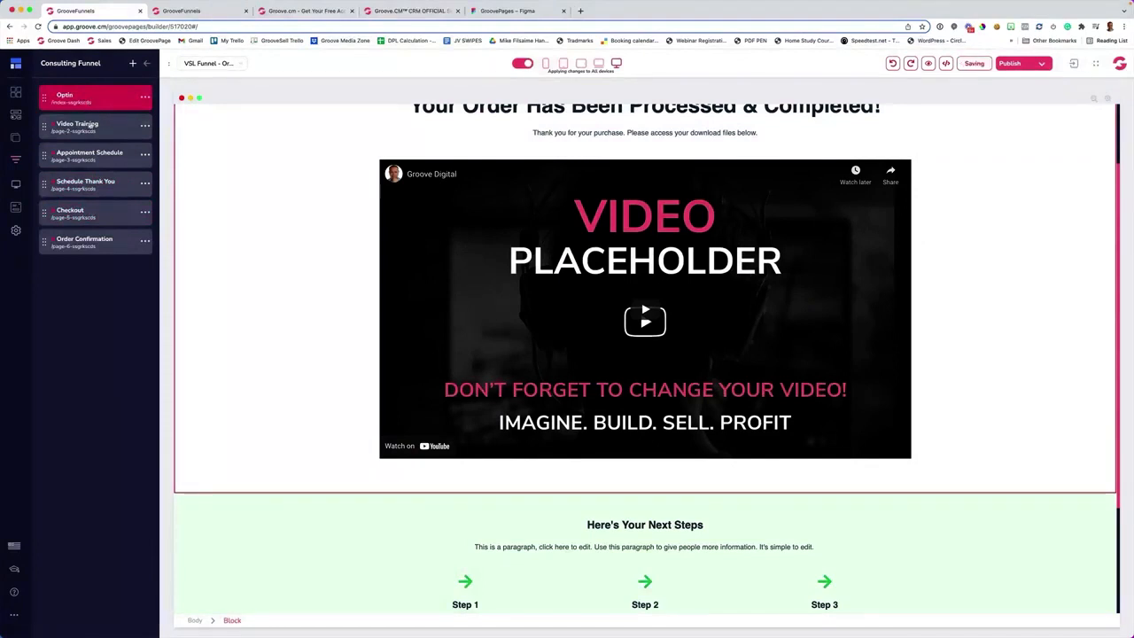
- View the Consulting Funnel's Video Training, Schedule Thank You, Checkout and Order Confirmation pages one after another
left_click(88, 126)
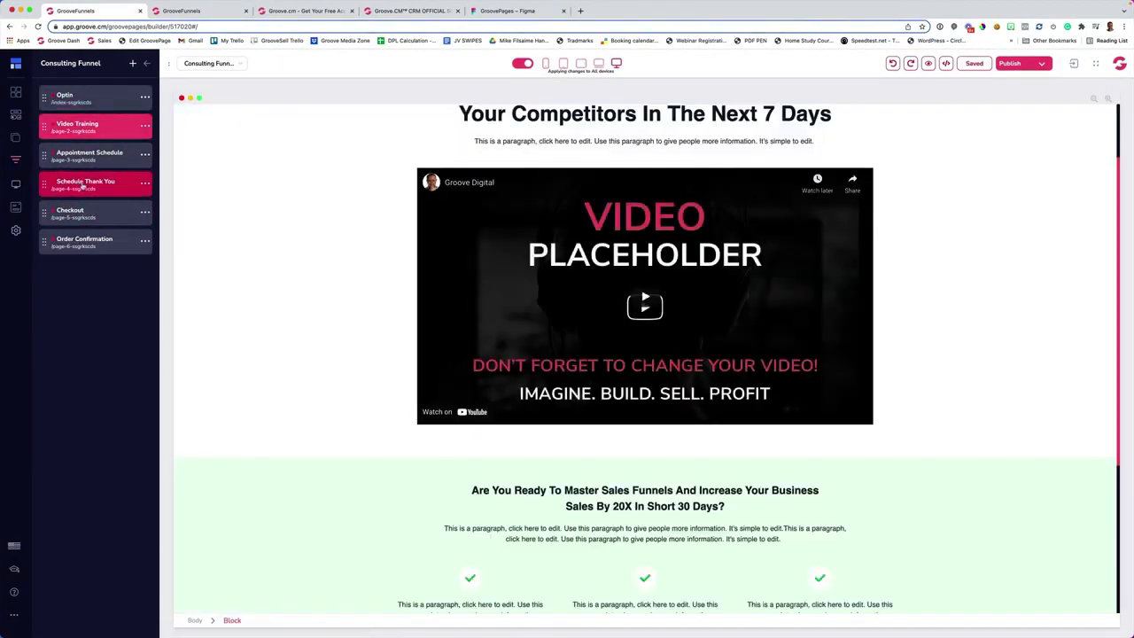
left_click(83, 185)
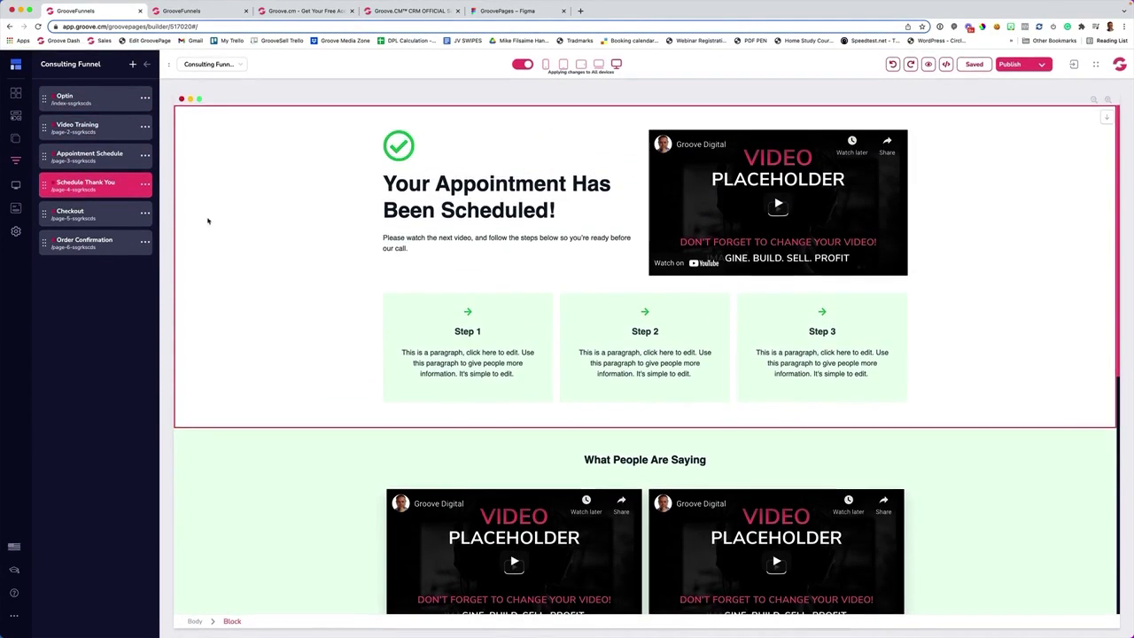
left_click(80, 213)
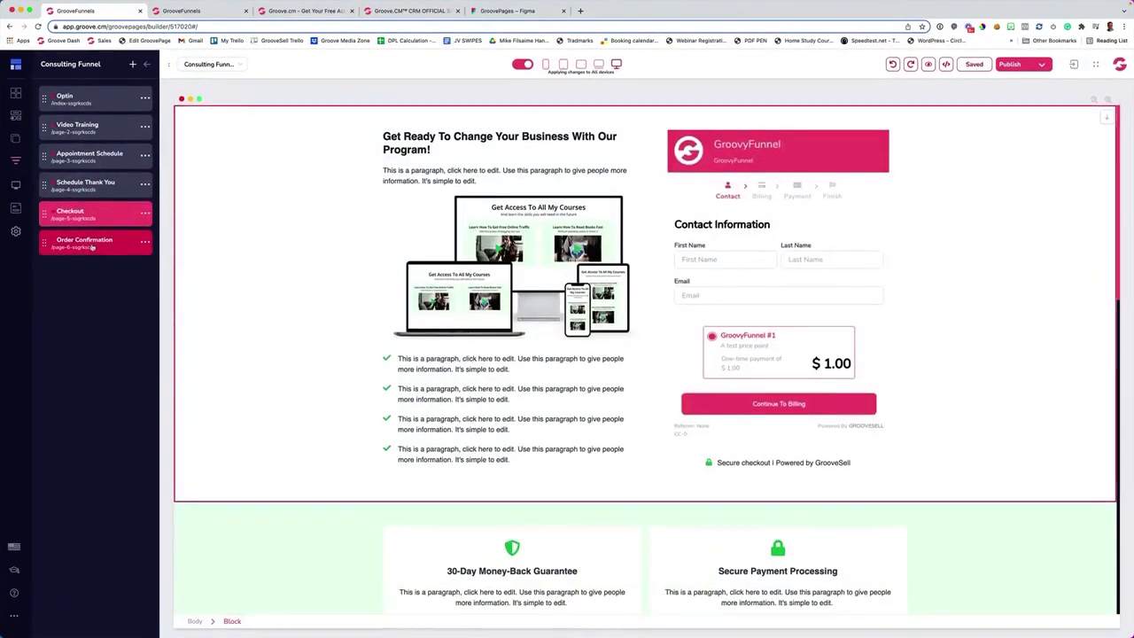
left_click(85, 244)
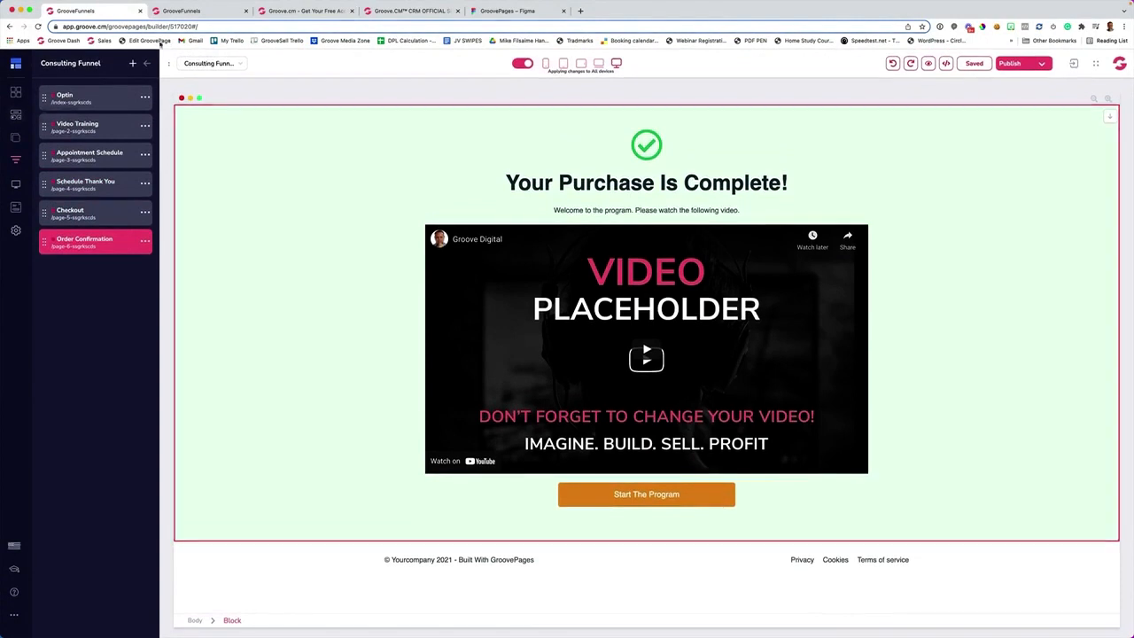
- Leave the Consulting Funnel and create a webinar funnel from the Investment Tactics For Beginners, Automated Webinar Funnel template
left_click(149, 65)
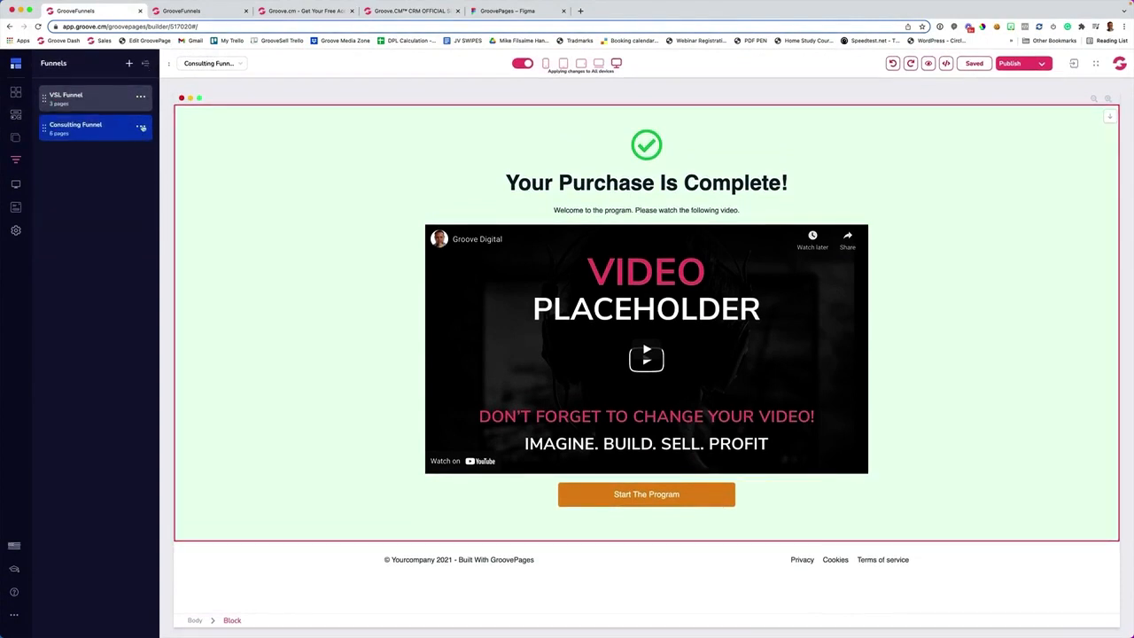
left_click(16, 186)
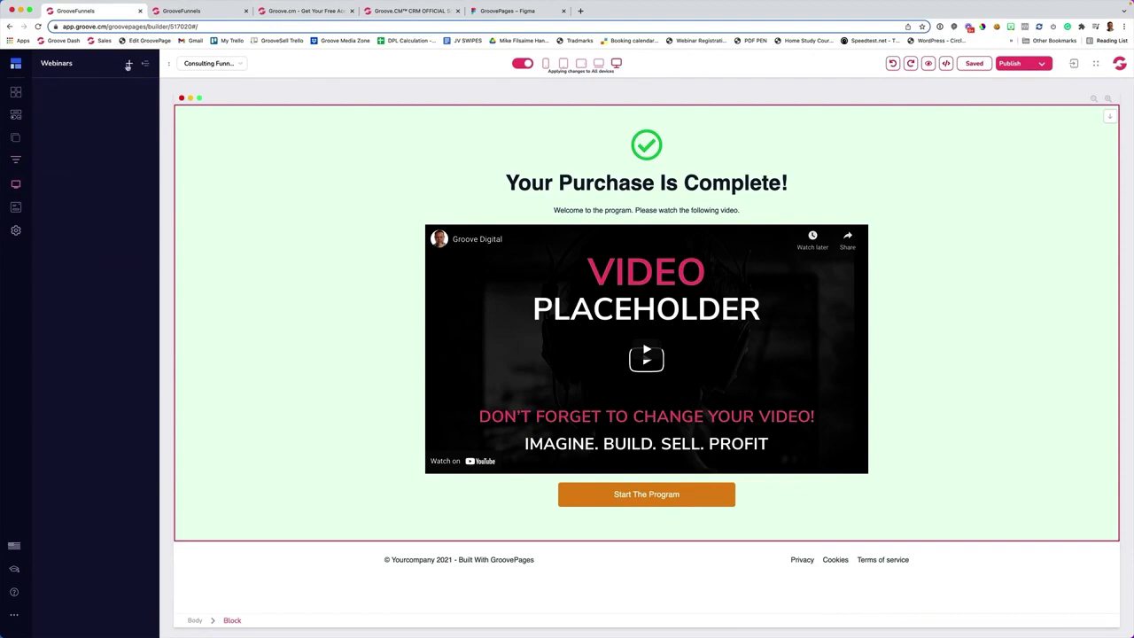
left_click(129, 64)
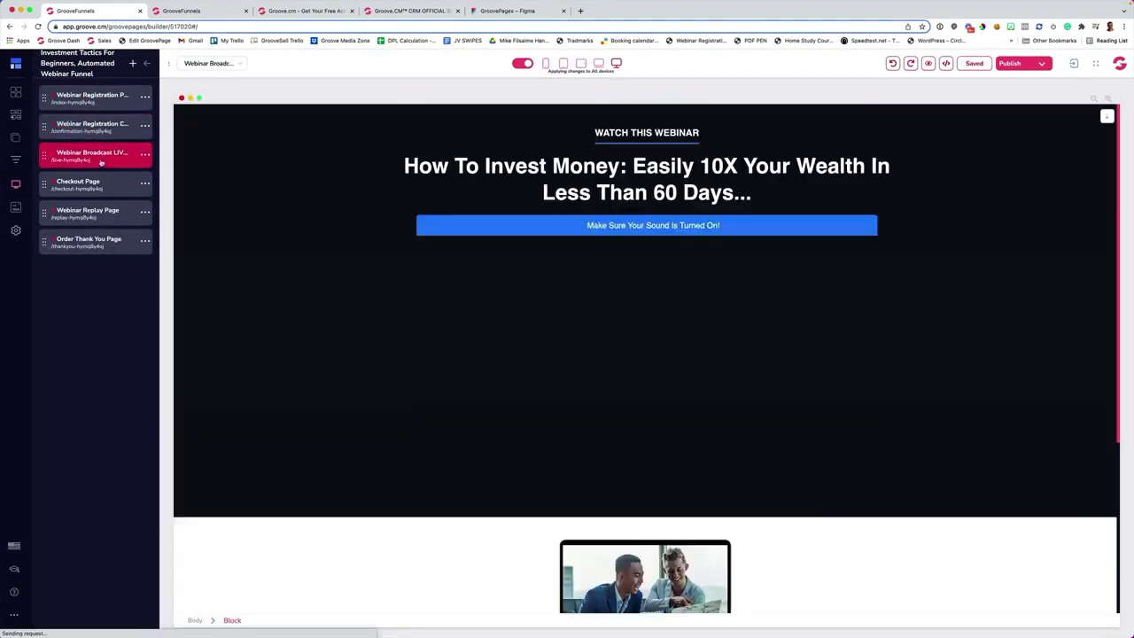
- View the webinar funnel's Checkout, Webinar Replay and Order Thank You pages
left_click(87, 187)
left_click(84, 213)
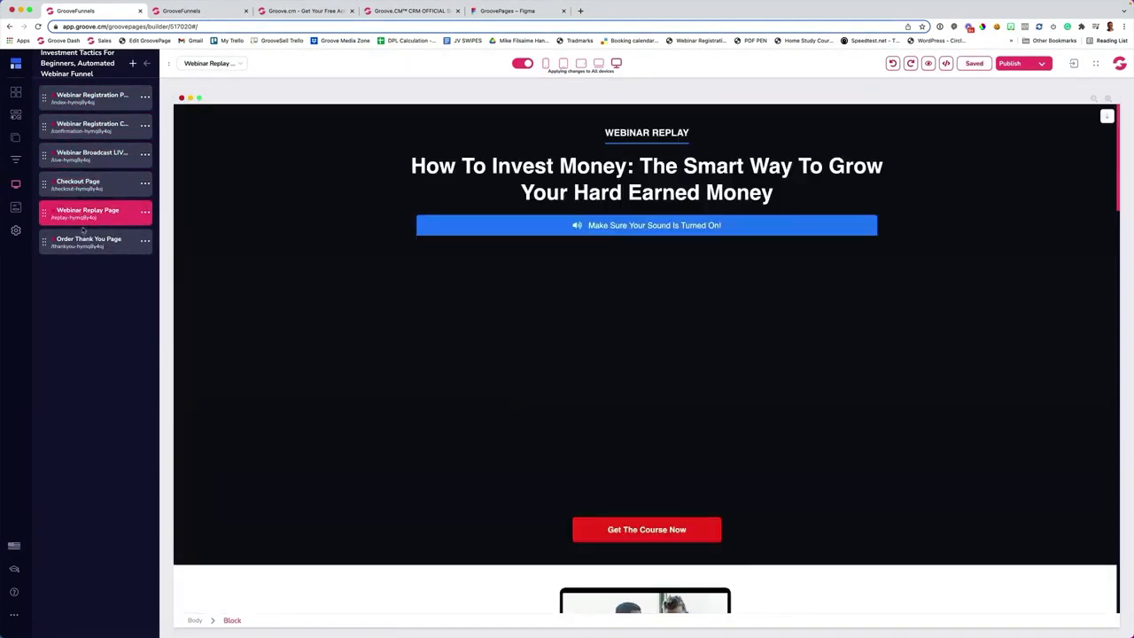
left_click(80, 236)
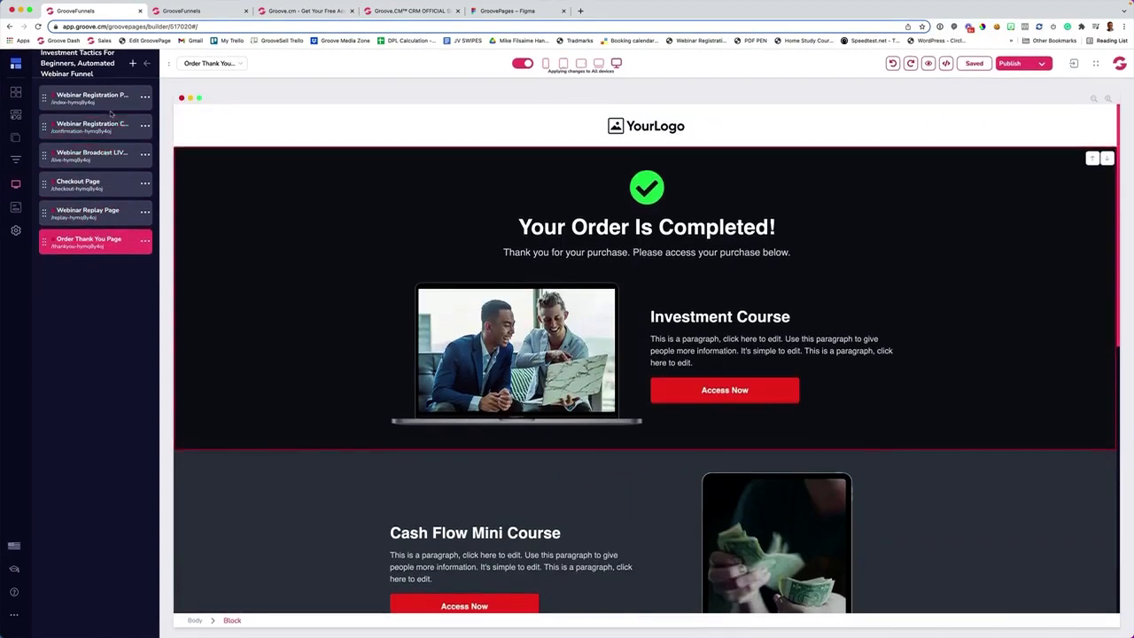
- Return to the webinar list and rename the Investment Tactics webinar funnel as Webinar Inv
left_click(147, 64)
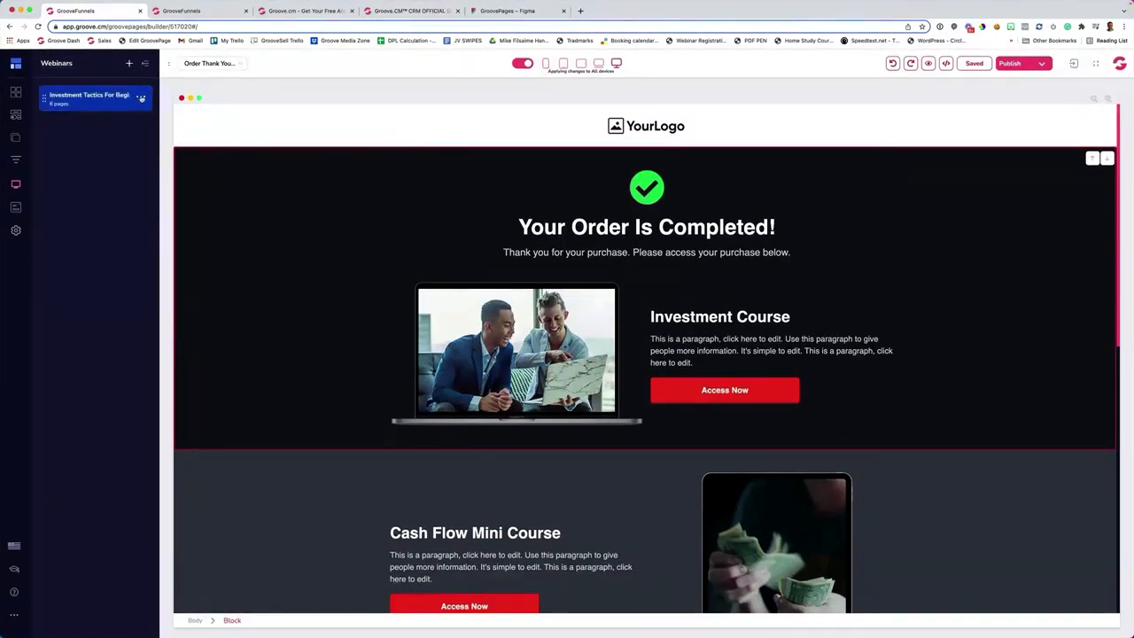
left_click(140, 97)
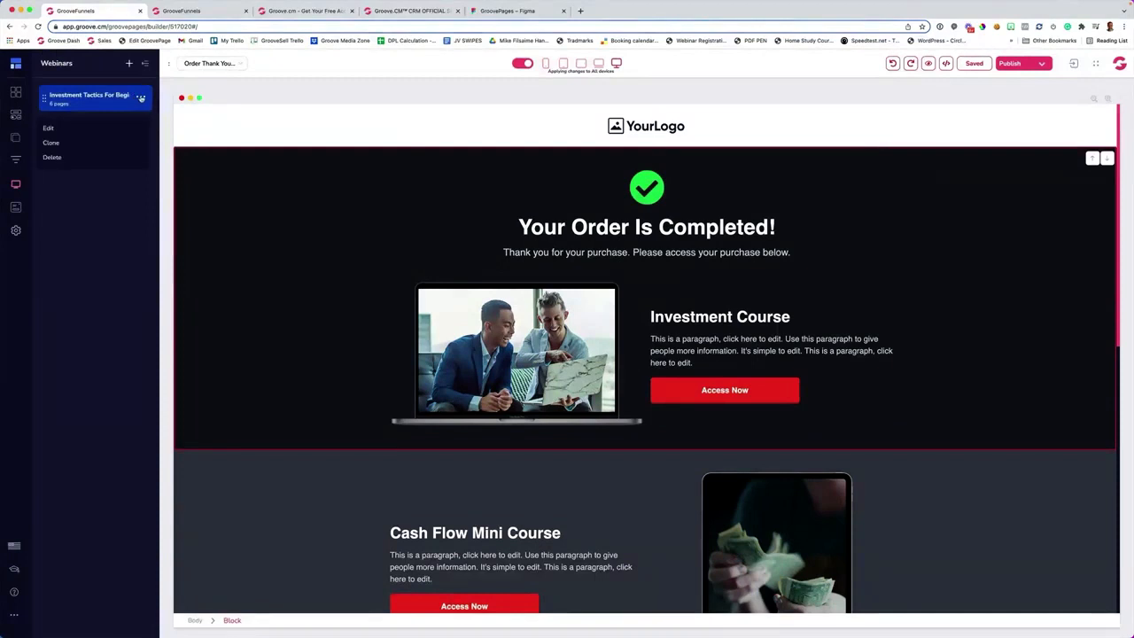
left_click(50, 128)
left_click_drag(47, 108, 87, 110)
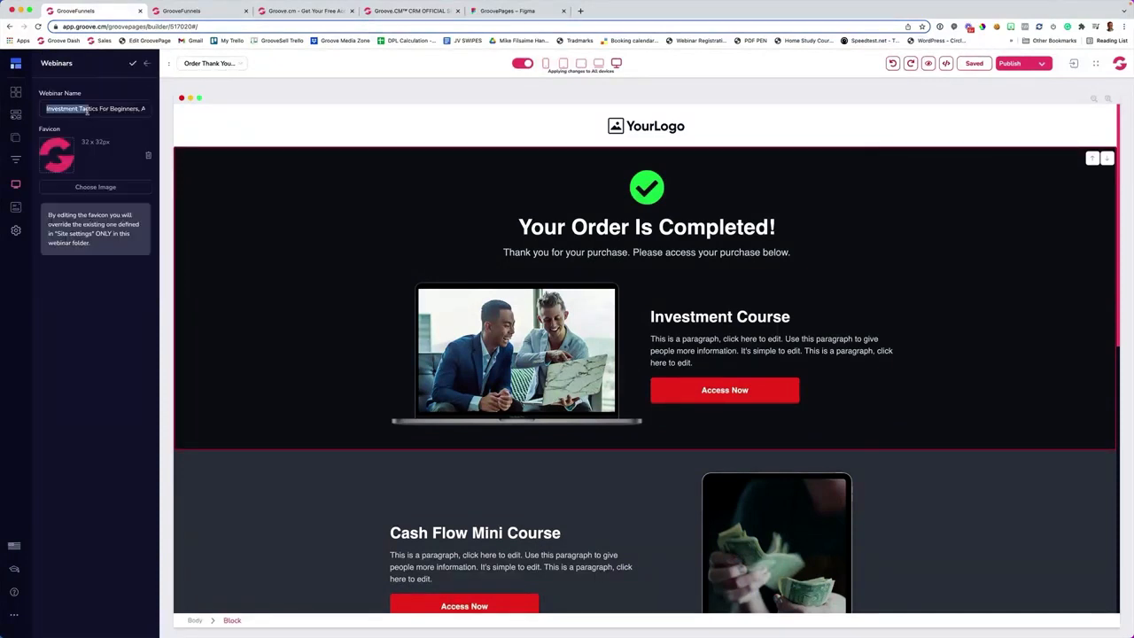
key("BackSpace")
key("super+a")
type("Webina")
left_click(133, 65)
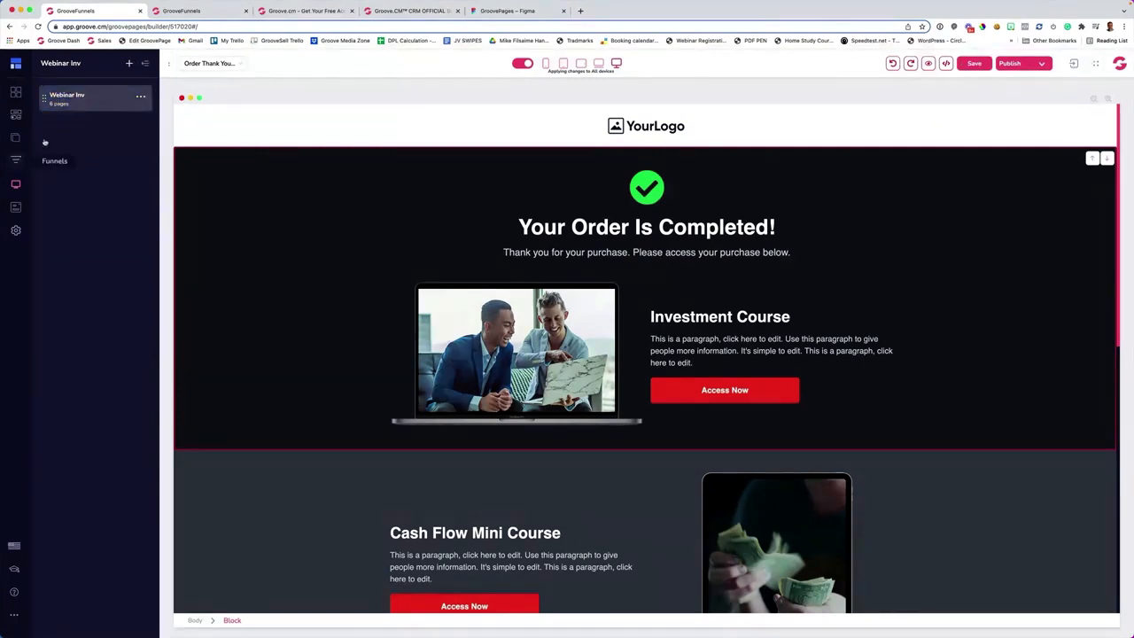
- Look through the site's lists of funnels, pages and webinars
left_click(15, 160)
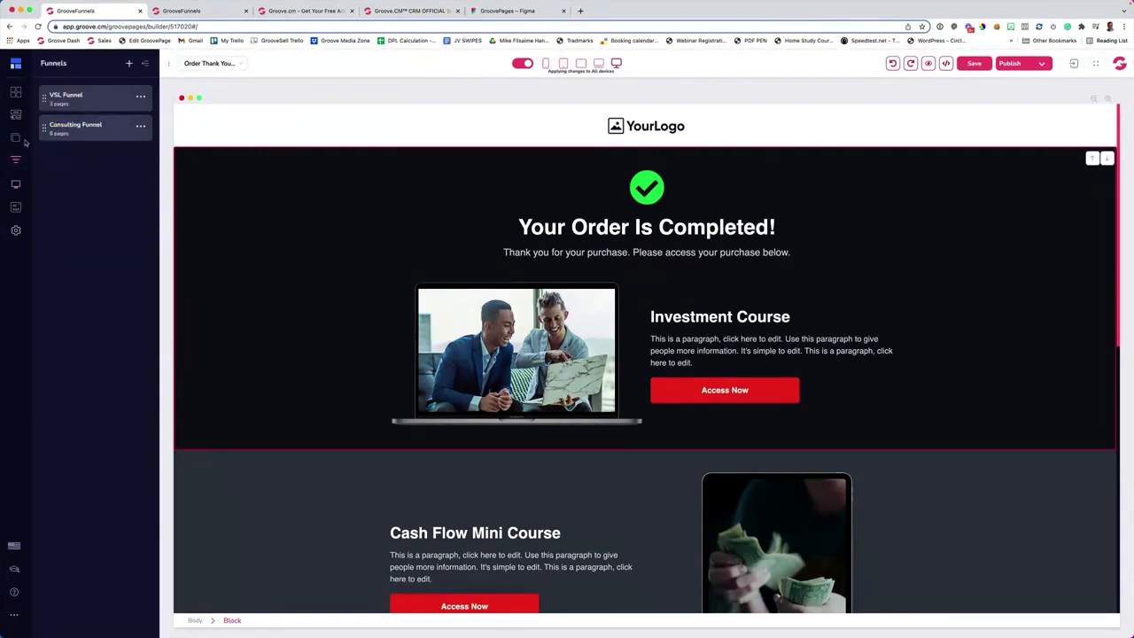
left_click(15, 138)
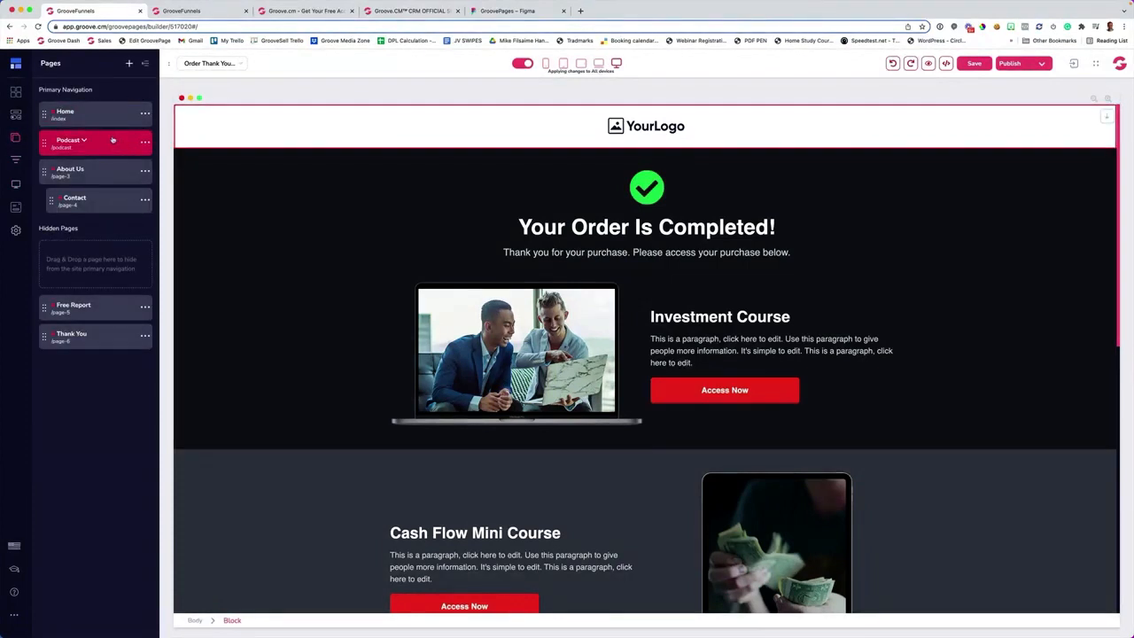
left_click(15, 159)
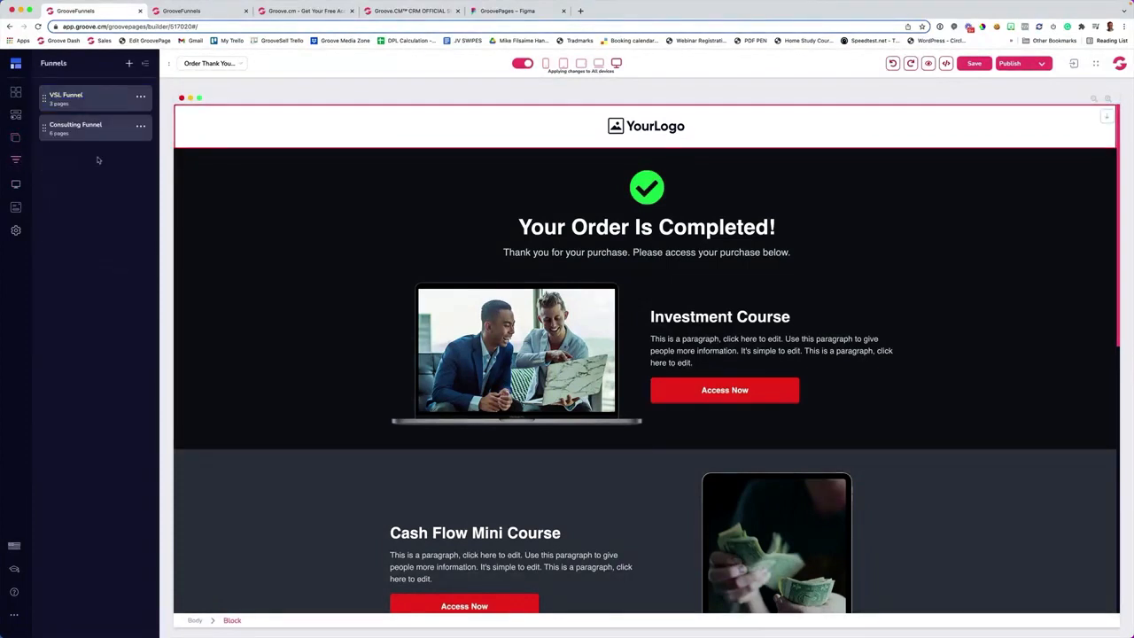
left_click(15, 183)
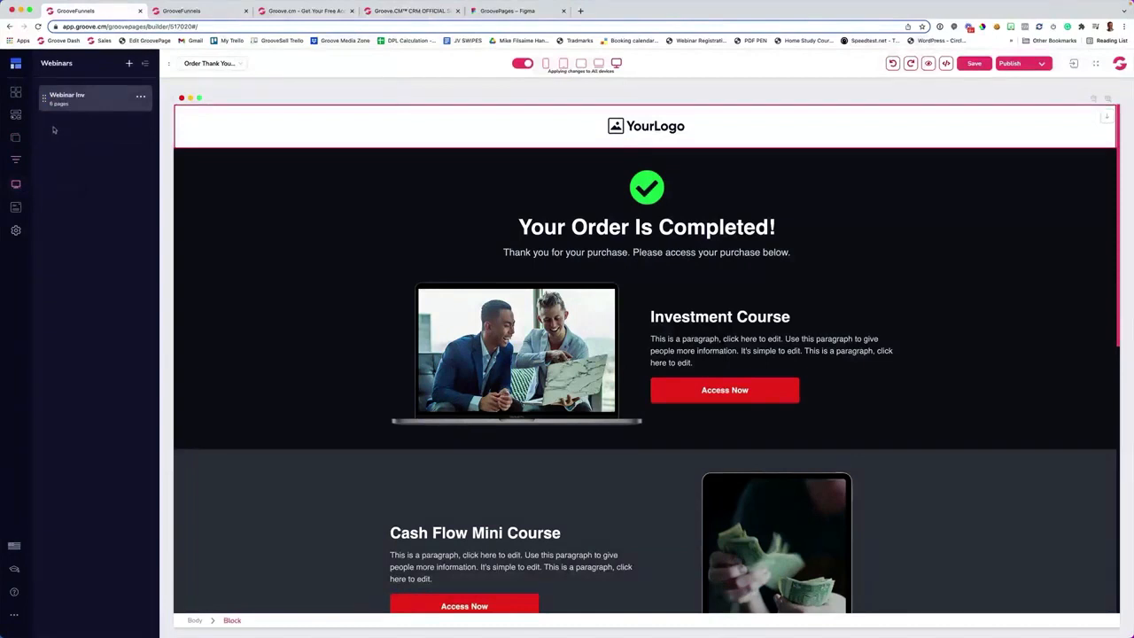
left_click(65, 101)
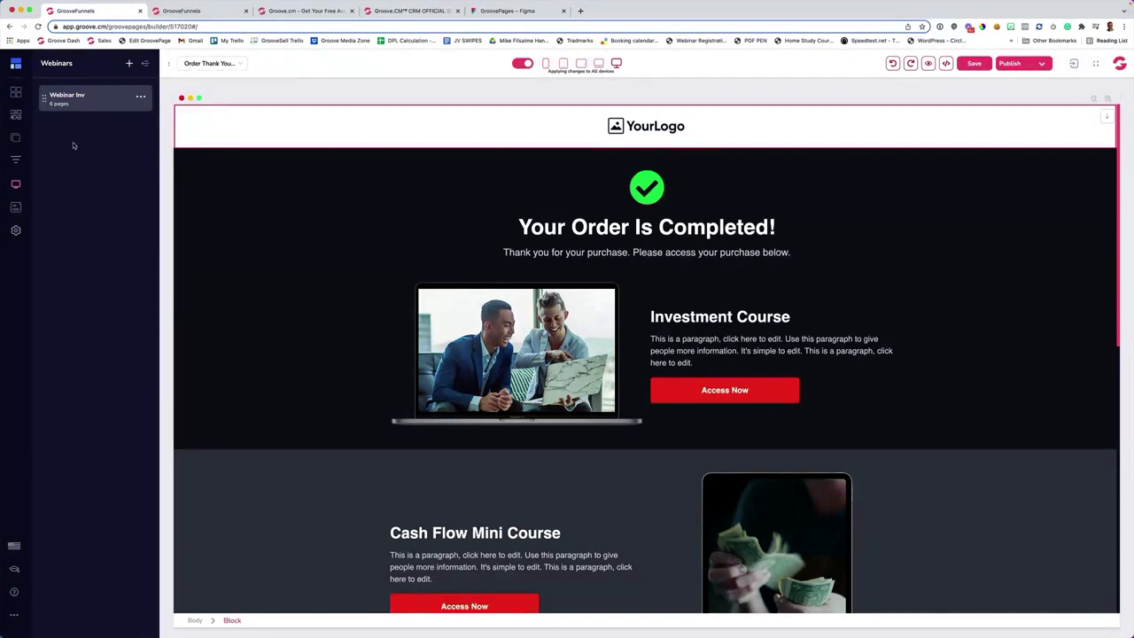
- Publish the website to the custom domain letsgroove.ai at the Root location
left_click(1041, 64)
left_click(1055, 197)
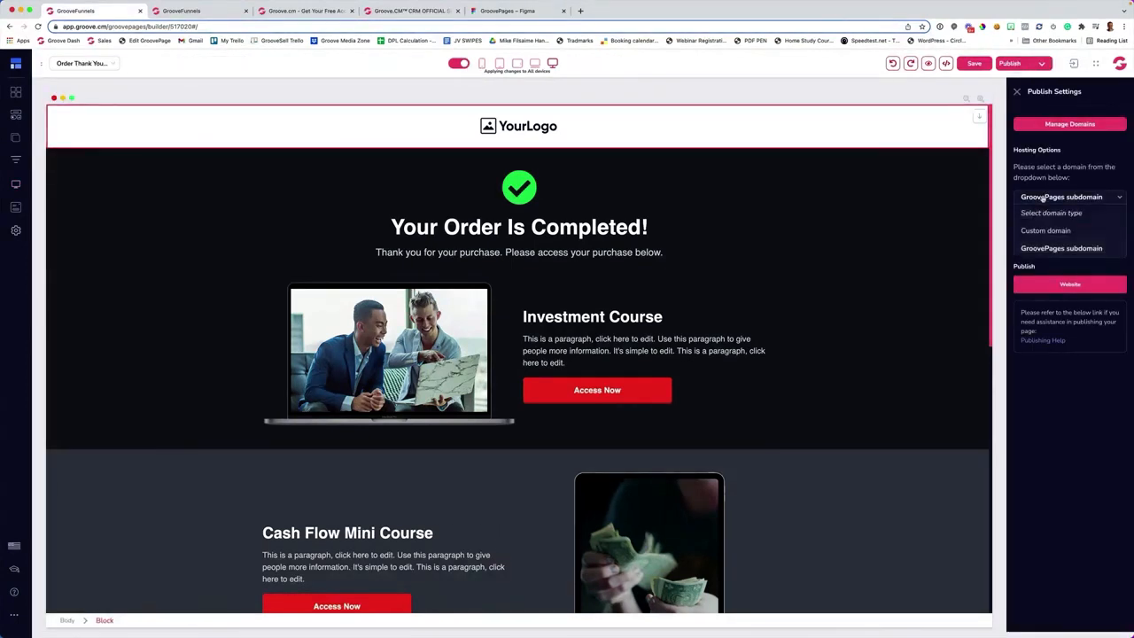
left_click(1041, 232)
left_click(1043, 229)
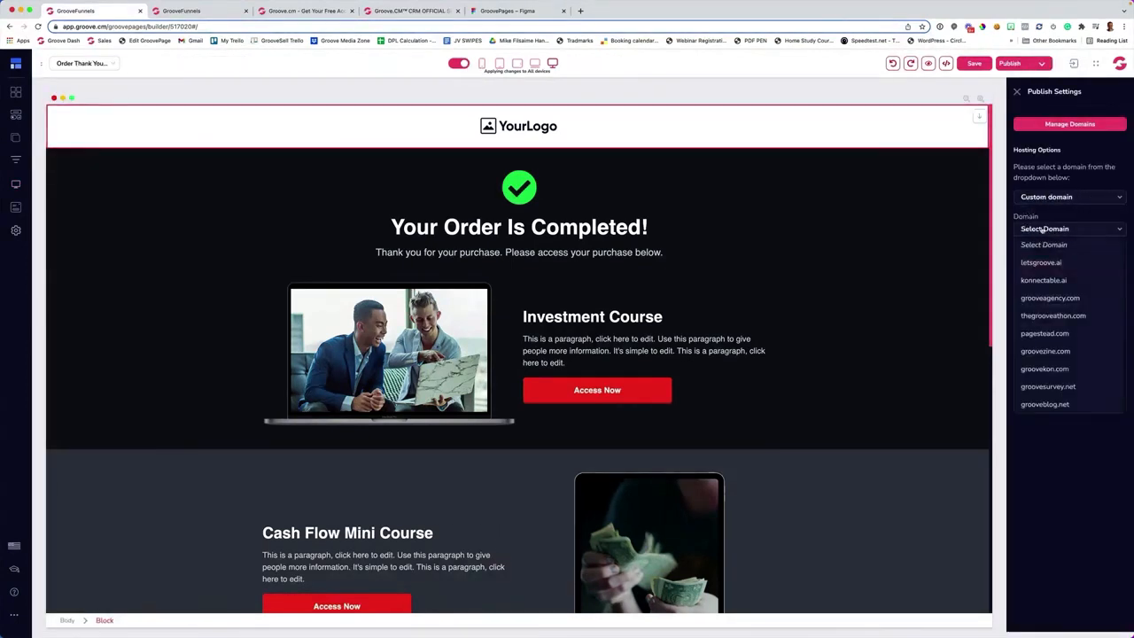
left_click(1040, 263)
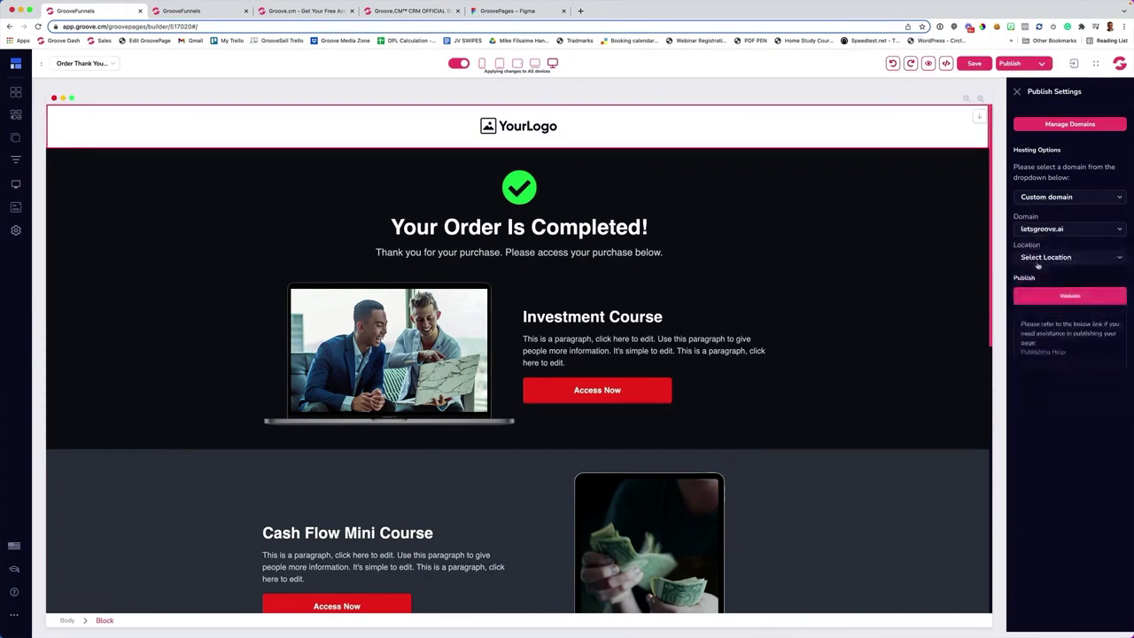
left_click(1042, 257)
left_click(1033, 291)
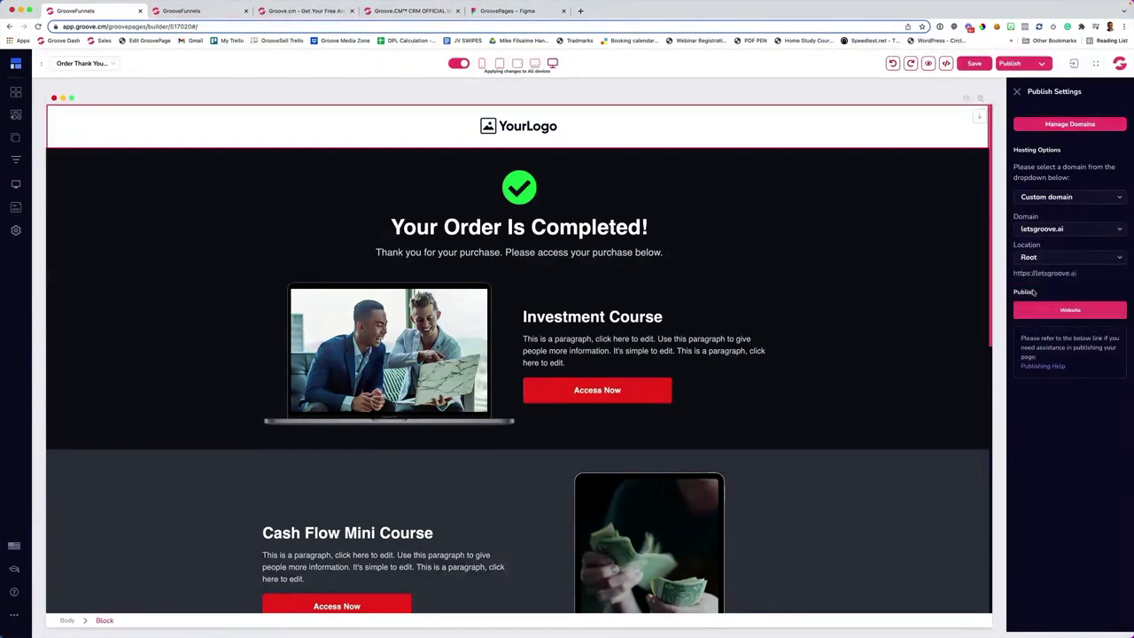
left_click(1038, 312)
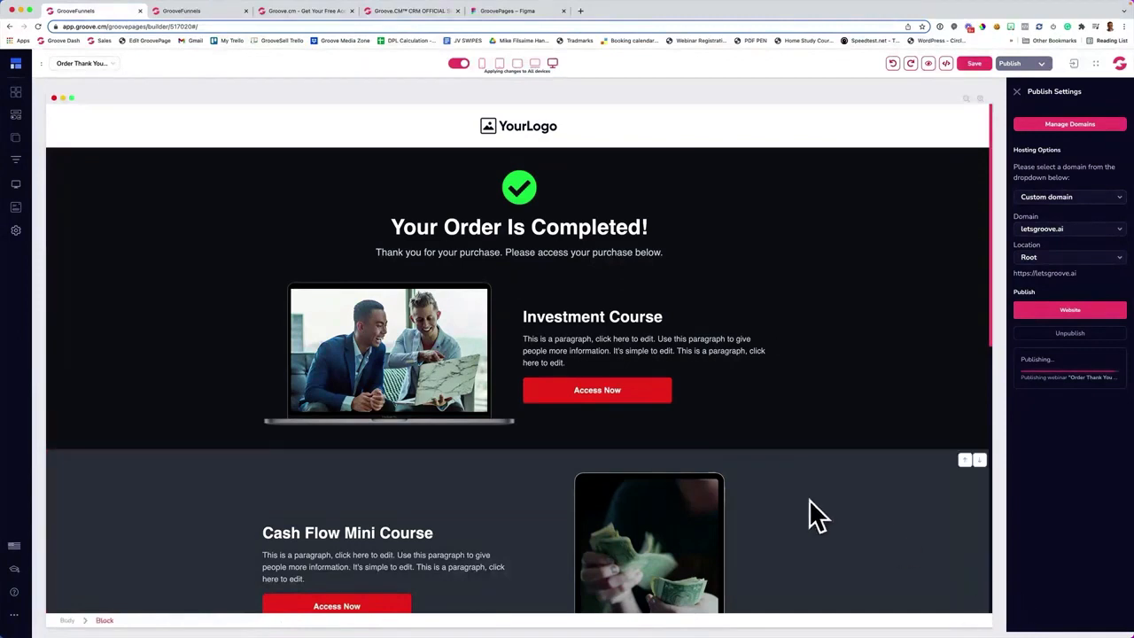
- Open letsgroove.ai in a new browser tab and look over the published Home page
left_click(580, 11)
type("letsgroove.ai")
key("Return")
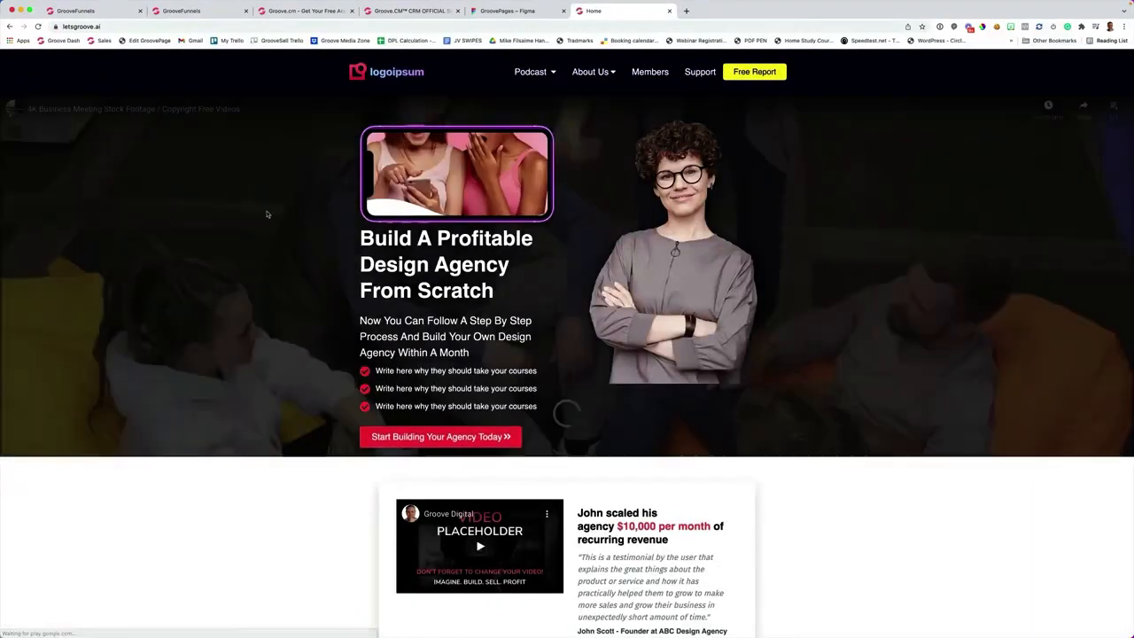
scroll(264, 212, "down", 10)
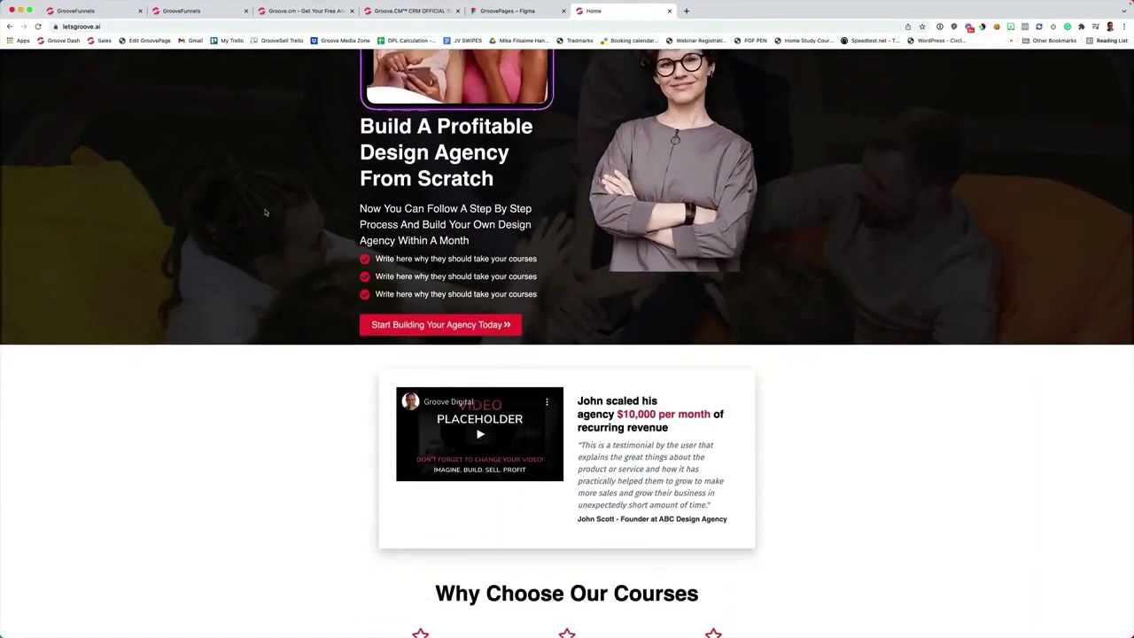
scroll(265, 213, "down", 3)
scroll(265, 213, "up", 15)
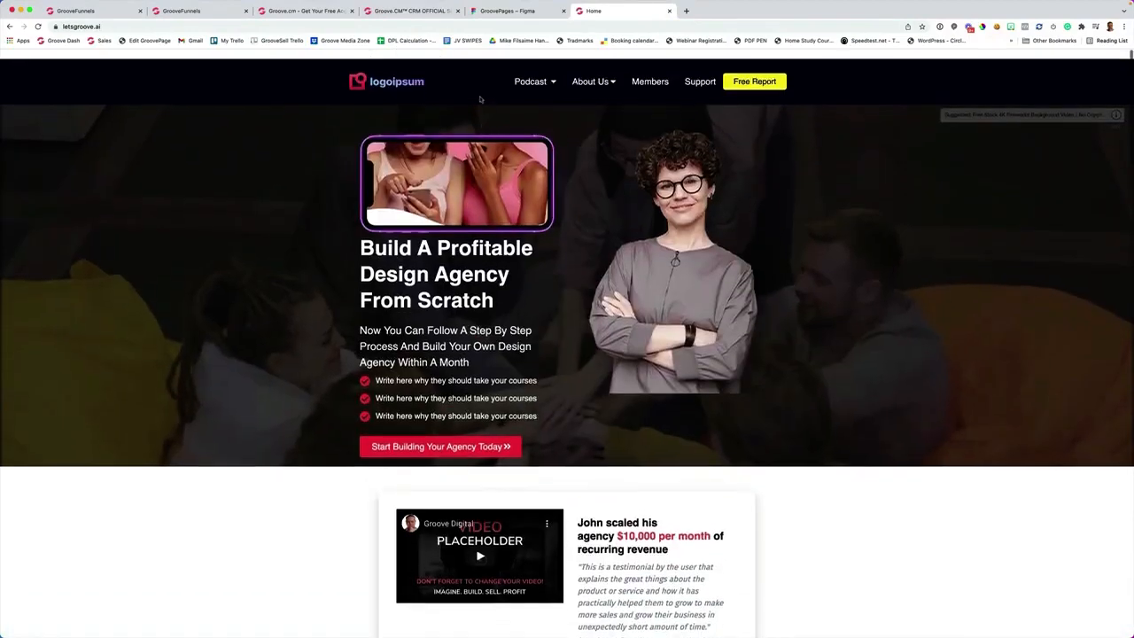
- View the published site's About Us page, go back to Home and close the site's browser tab
mouse_move(549, 73)
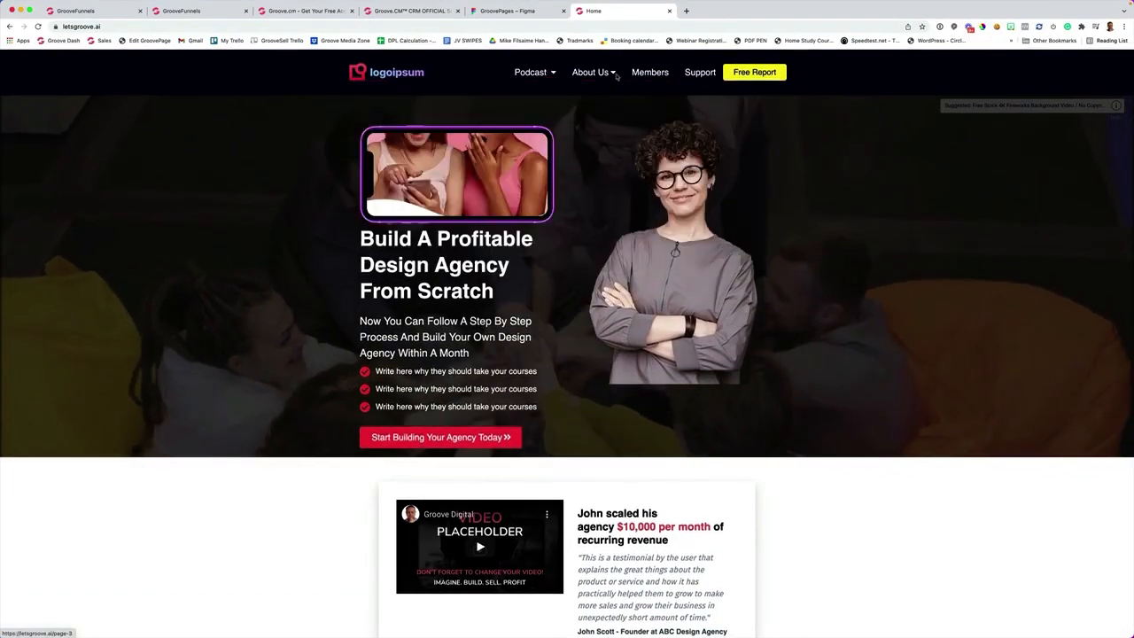
left_click(602, 75)
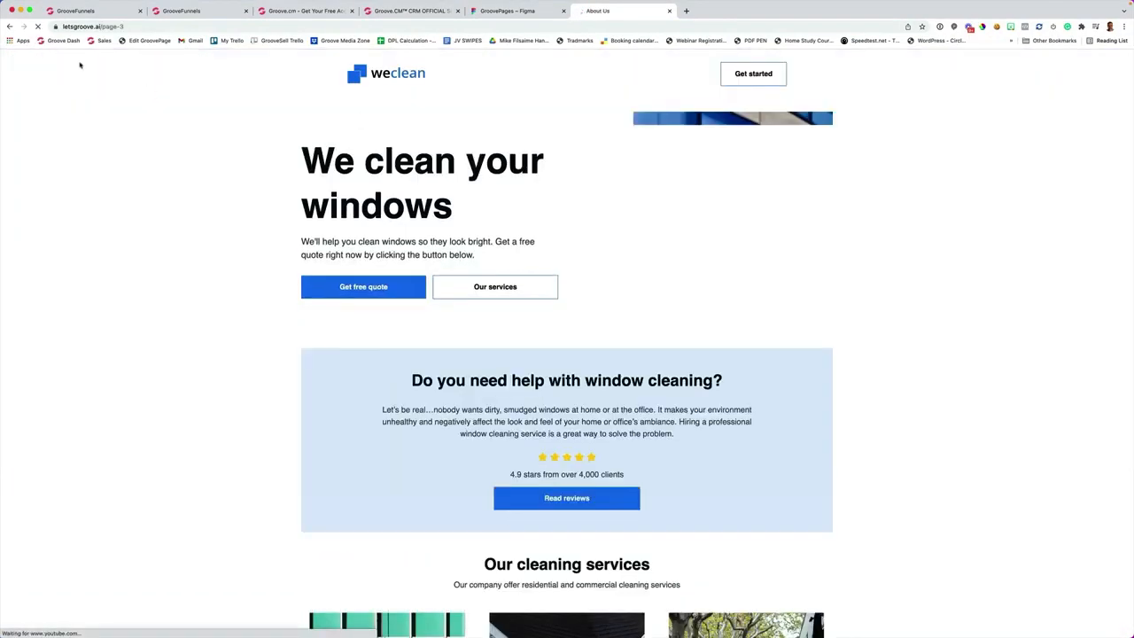
left_click(9, 27)
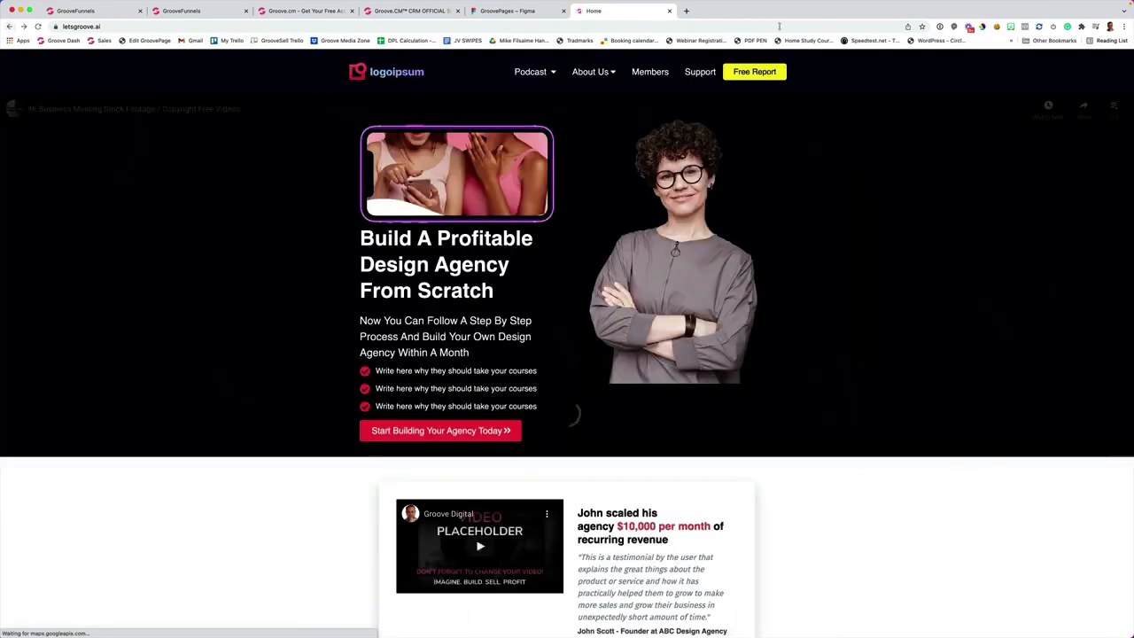
key("super+w")
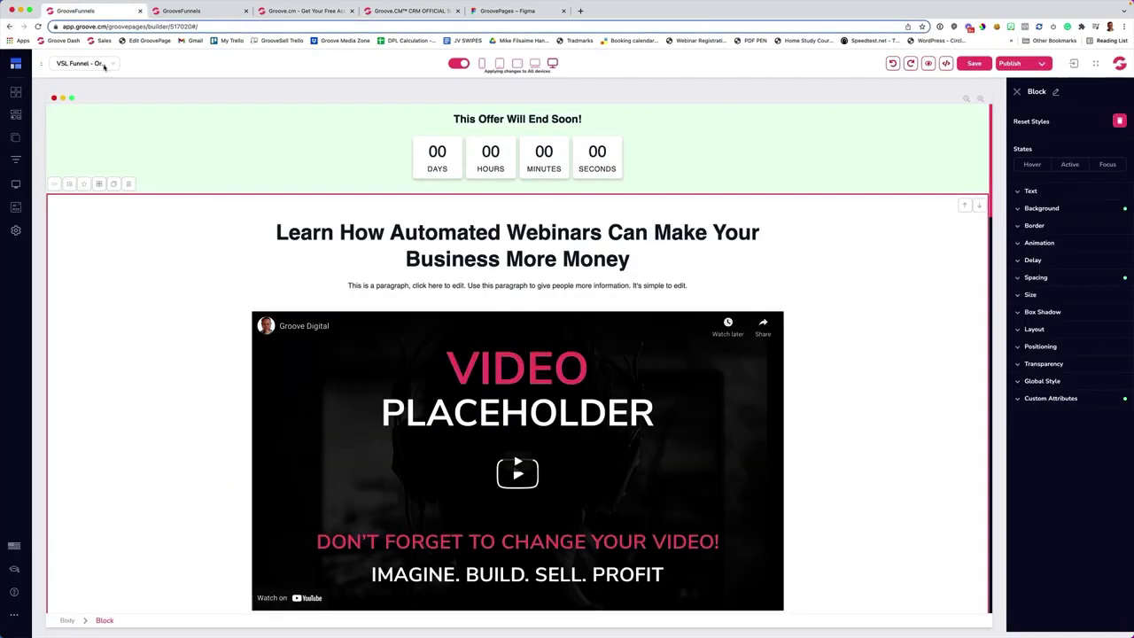
- Leave the builder for the Groove dashboard, and briefly switch to Keynote to check the six publishing platforms slide
left_click(63, 41)
left_click(602, 215)
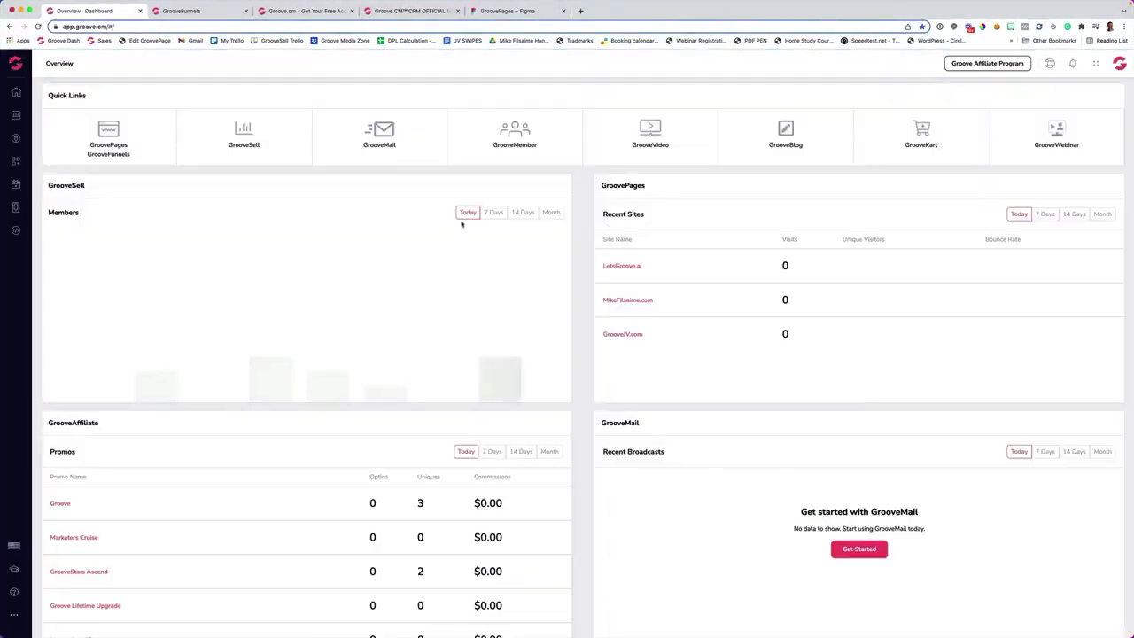
key("super+Tab")
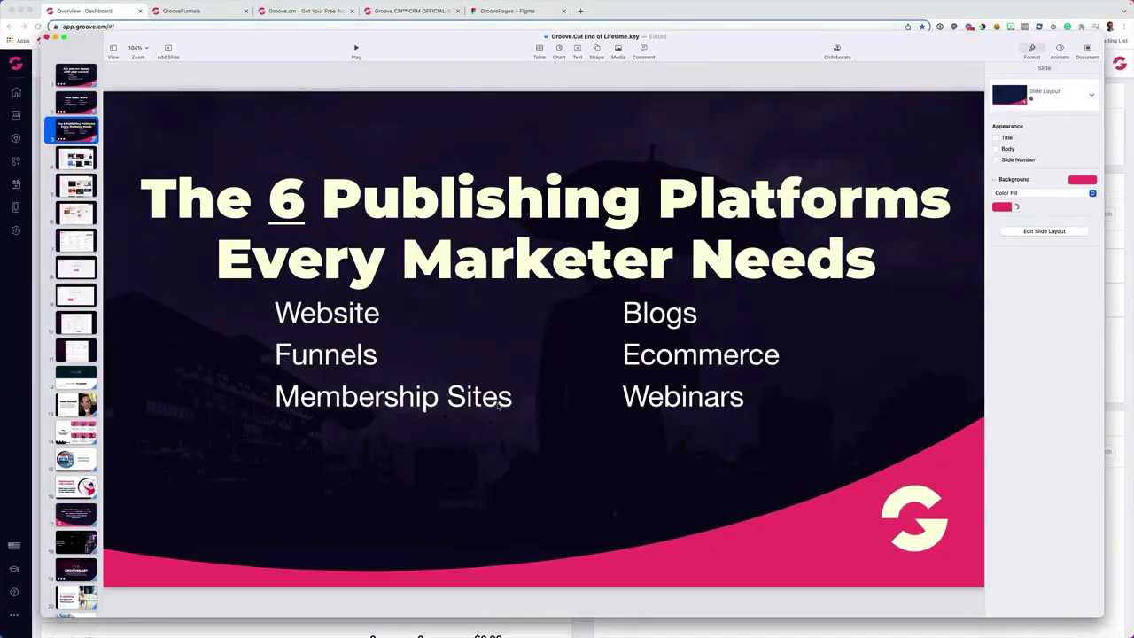
key("super+Tab")
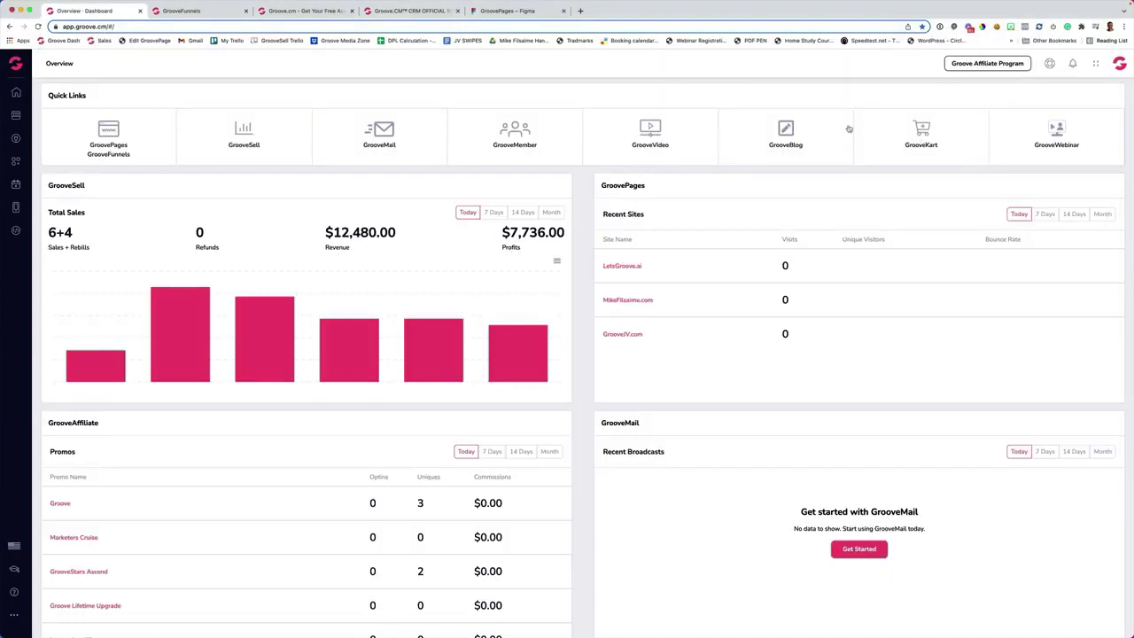
- Open the My Webinars list in GrooveWebinar
left_click(1057, 133)
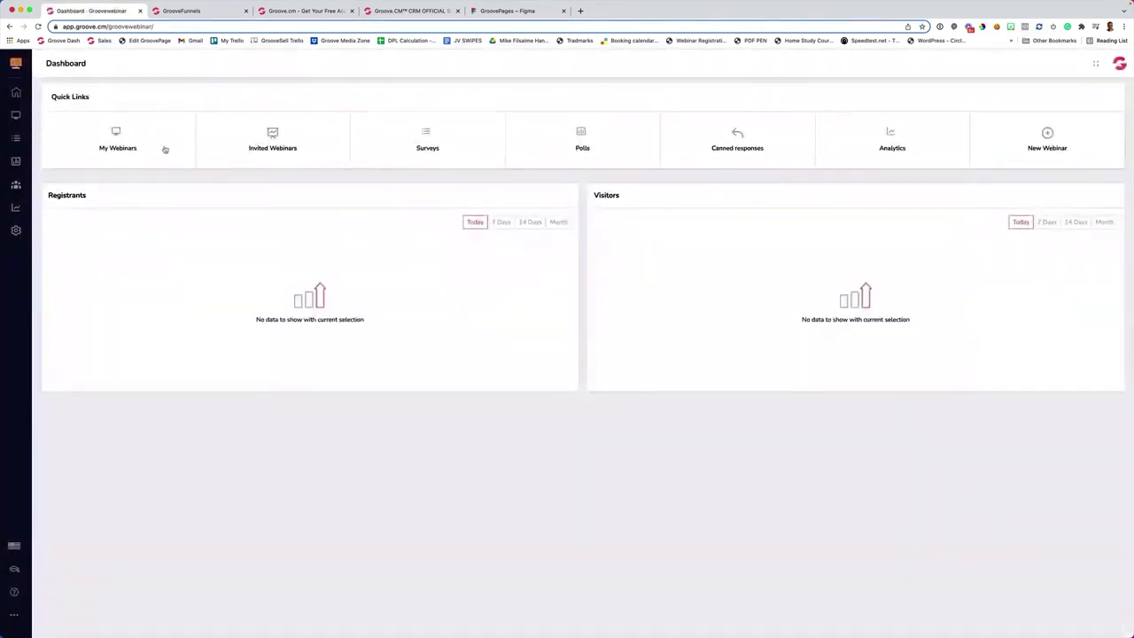
left_click(141, 147)
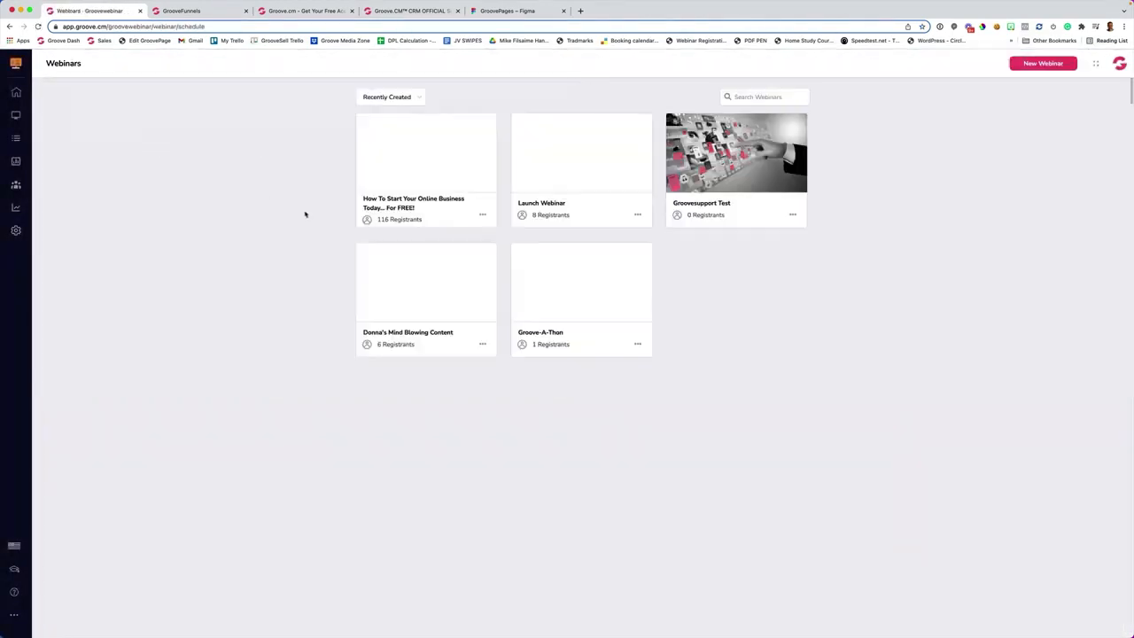
- Open Launch Webinar for editing, look through its Webinar Details and Add a video stages, and return to the webinar list
mouse_move(561, 157)
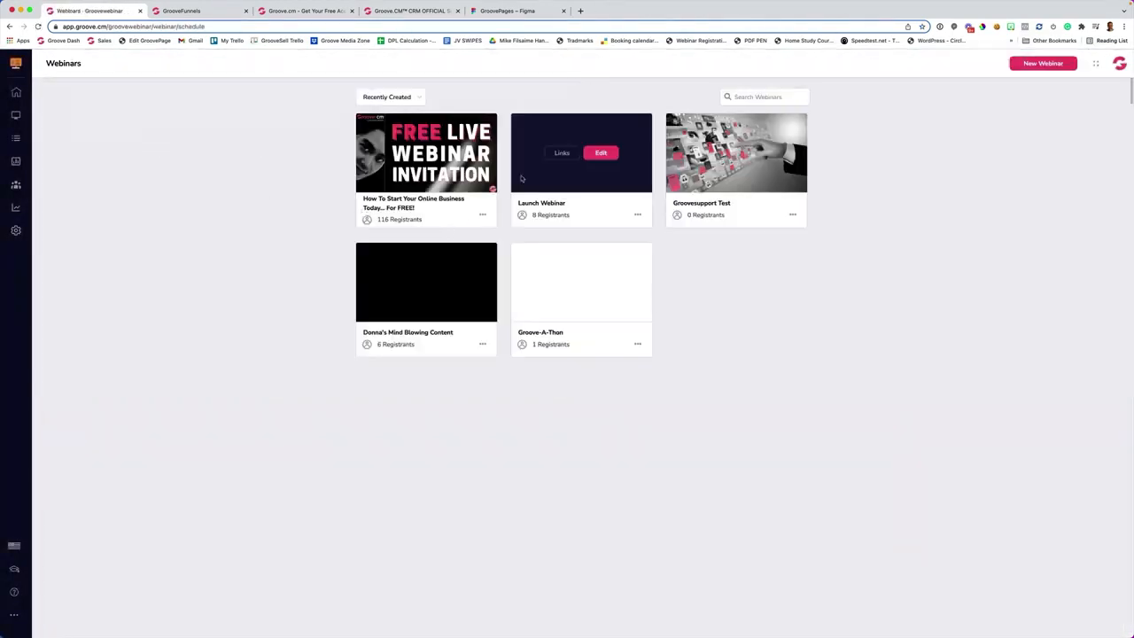
left_click(601, 152)
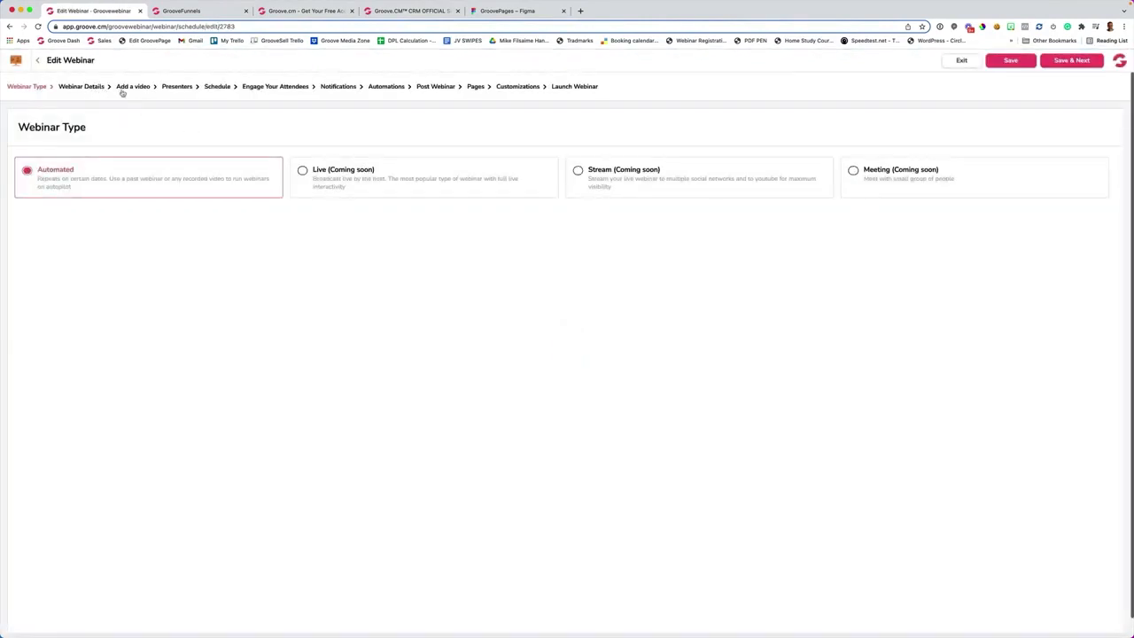
left_click(83, 86)
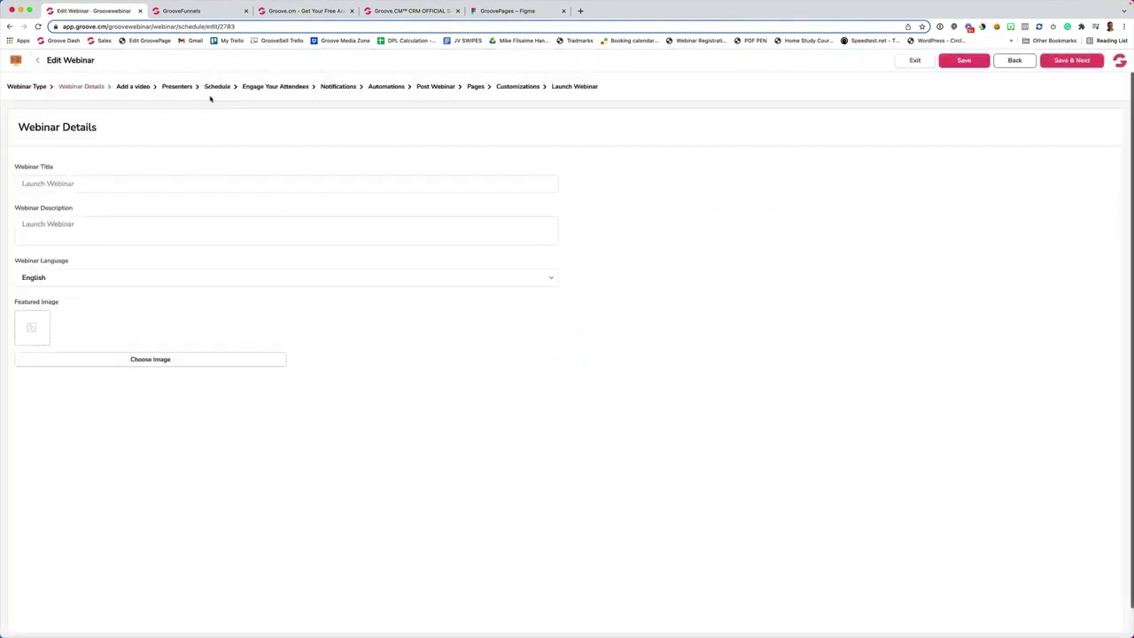
left_click(147, 87)
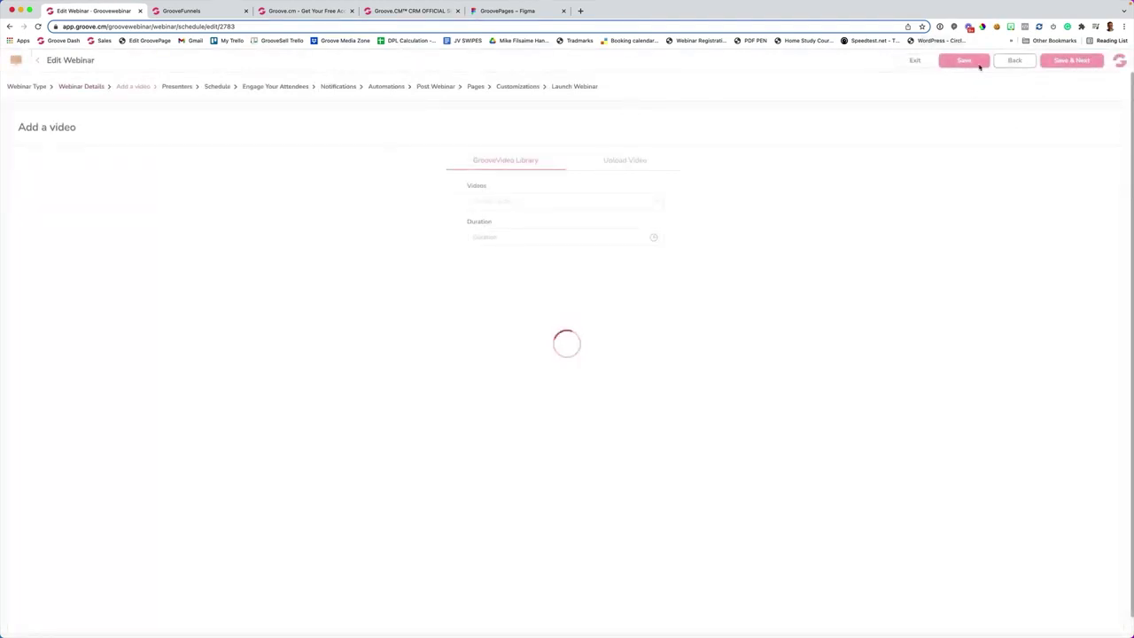
left_click(1030, 65)
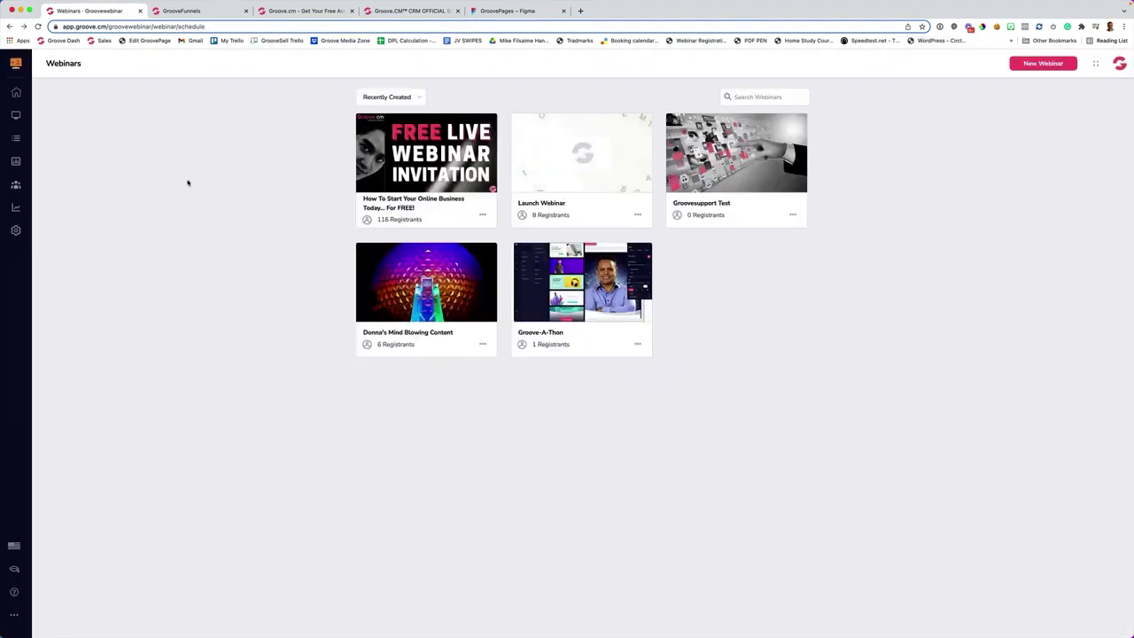
- Open the LetsGroove.ai membership in GrooveMember from the Groove dashboard and start customizing its Groovey site template
left_click(55, 39)
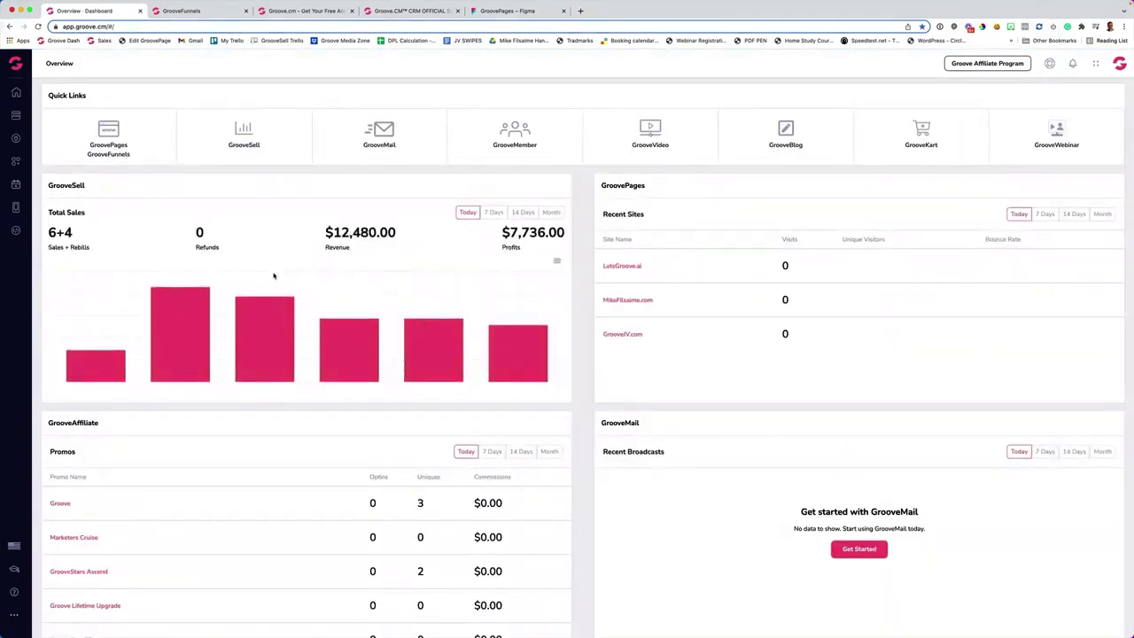
left_click(507, 144)
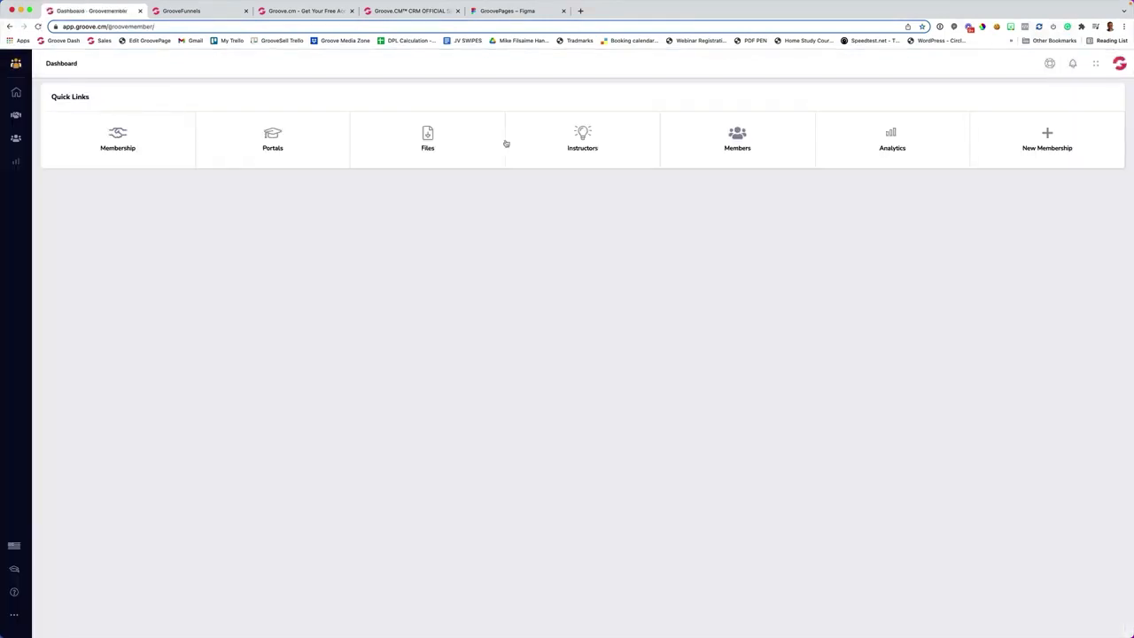
left_click(132, 147)
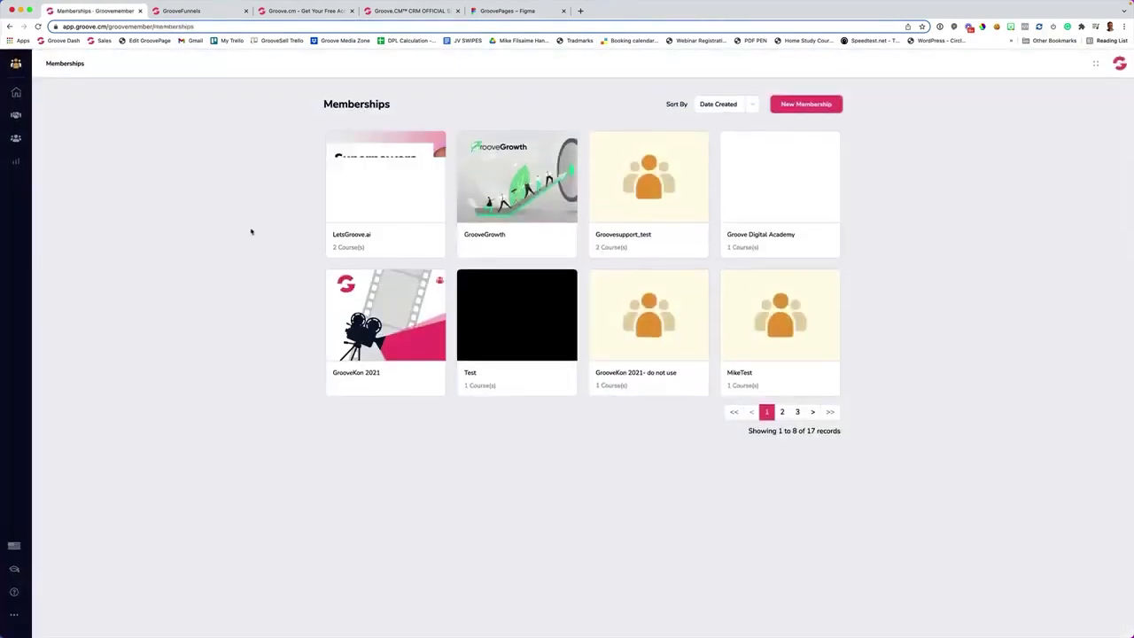
left_click(384, 177)
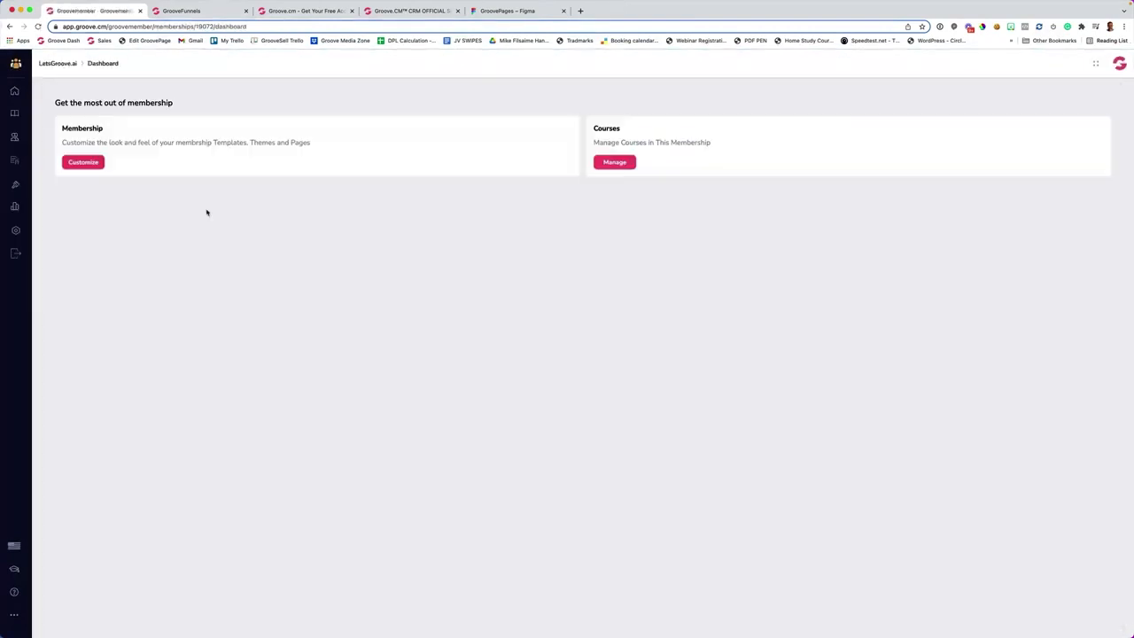
left_click(92, 162)
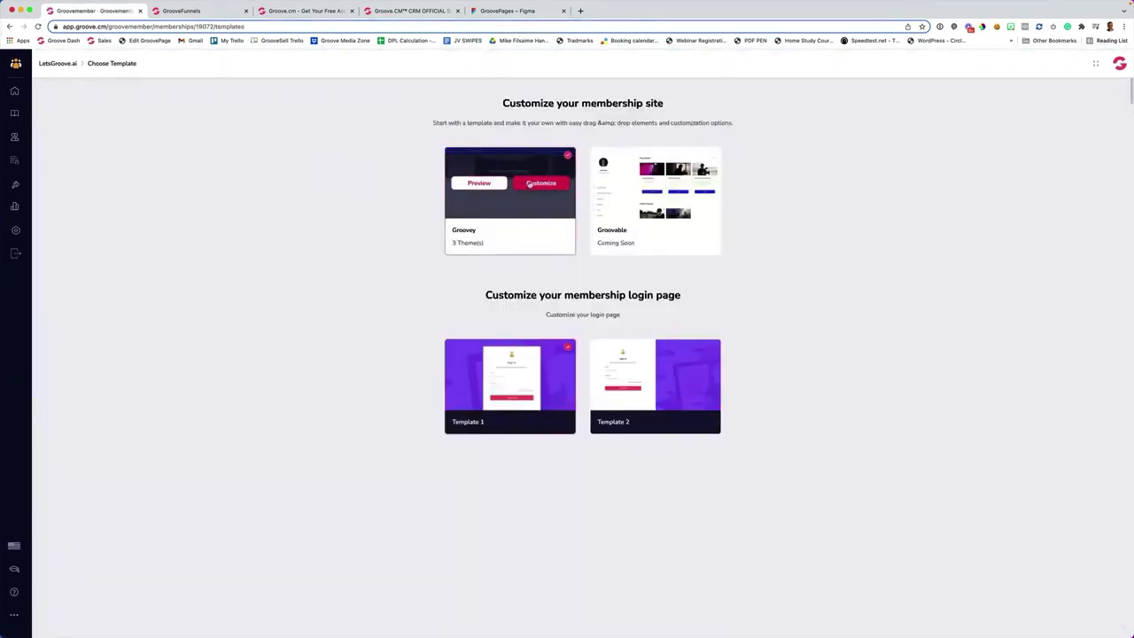
left_click(511, 188)
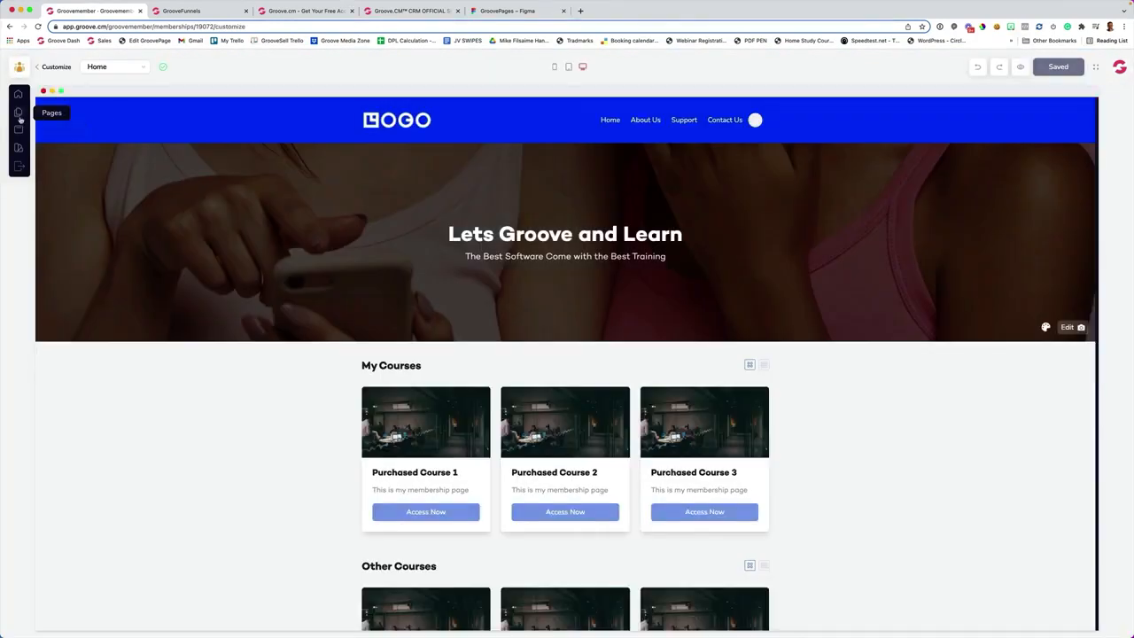
- Customize the current Groovey layout by setting the membership site's style to Dark
left_click(18, 129)
left_click(18, 147)
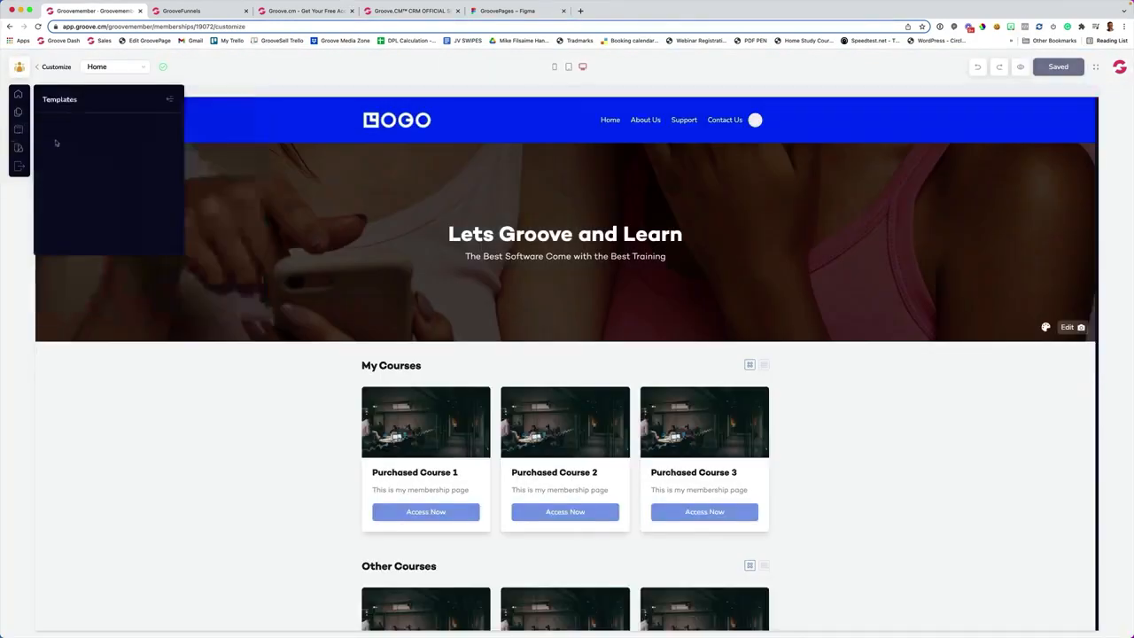
mouse_move(107, 182)
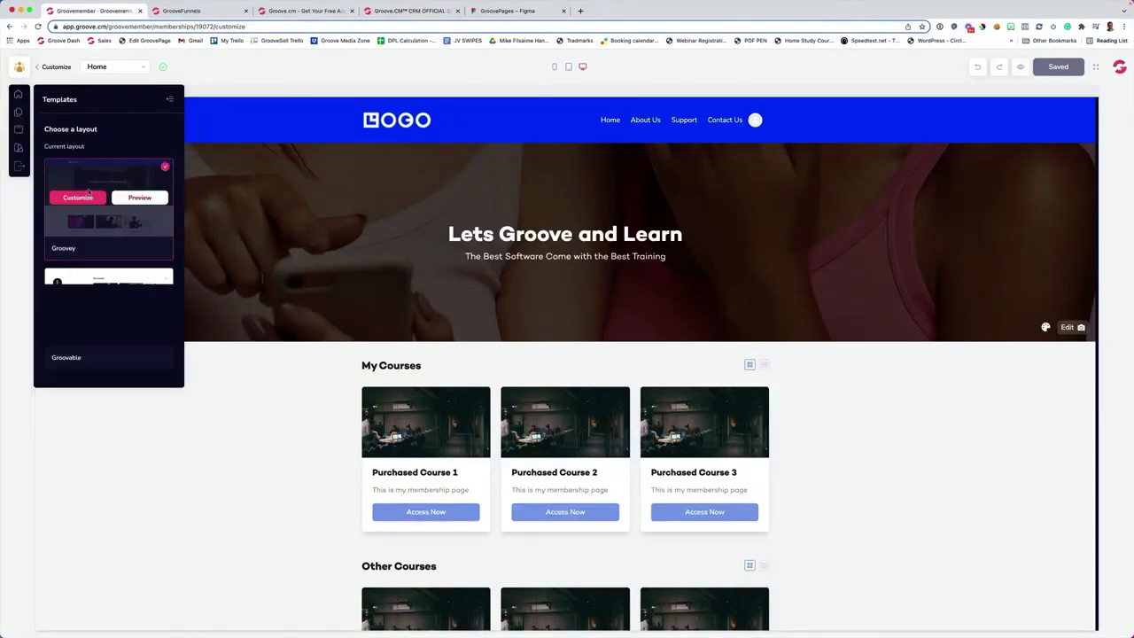
left_click(81, 196)
left_click(1018, 151)
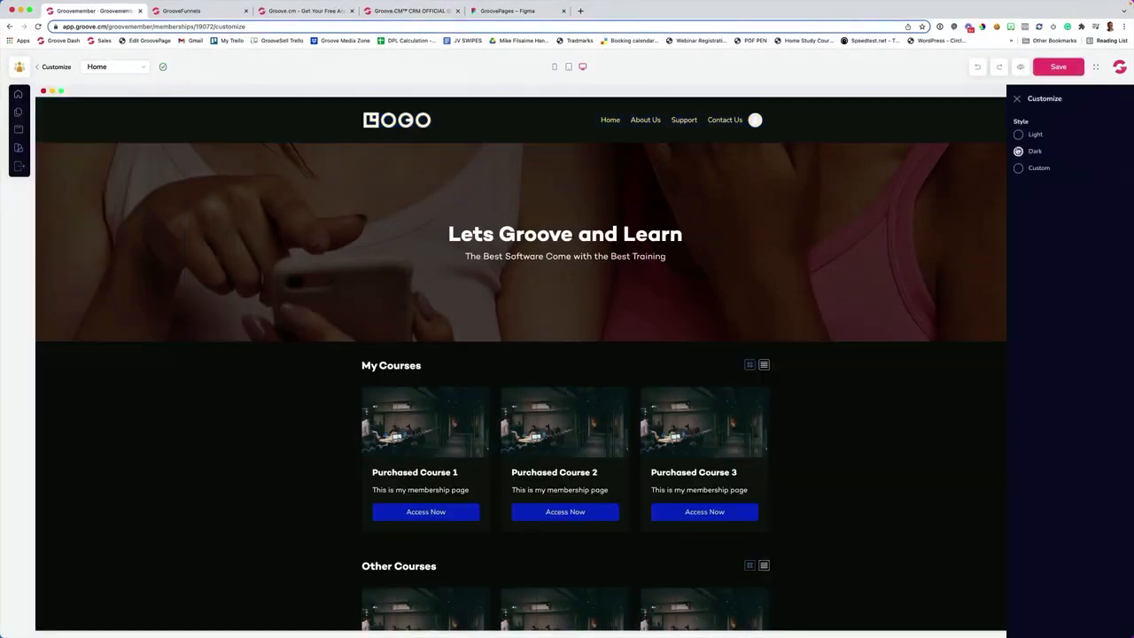
- Try the Custom style and look at the background colour options for its header navigation
left_click(1019, 168)
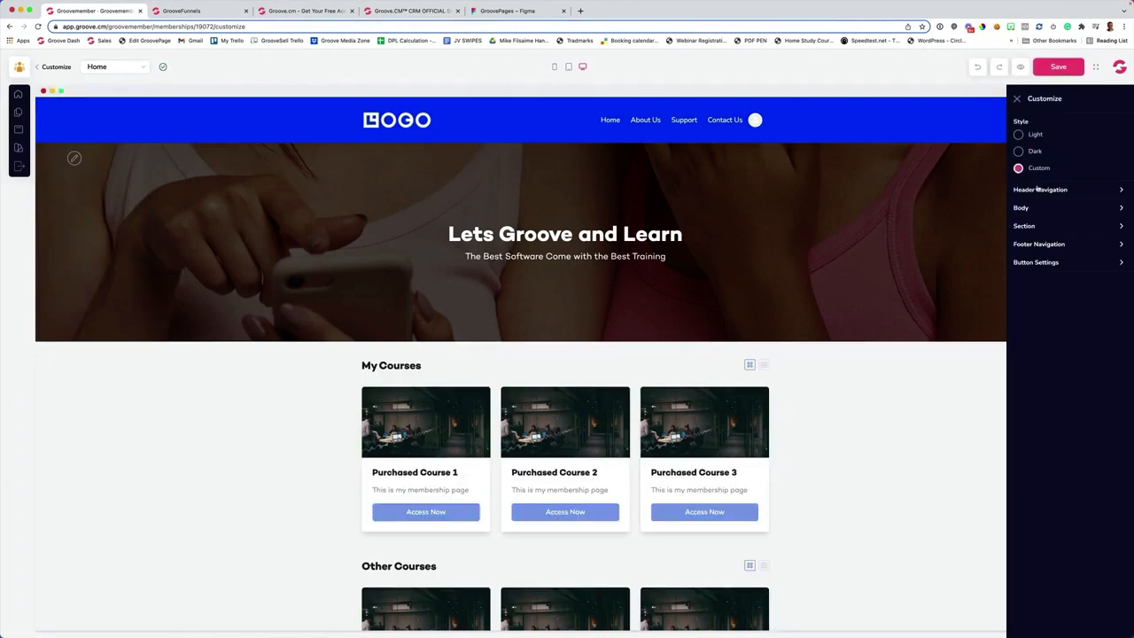
left_click(1039, 191)
left_click(1101, 209)
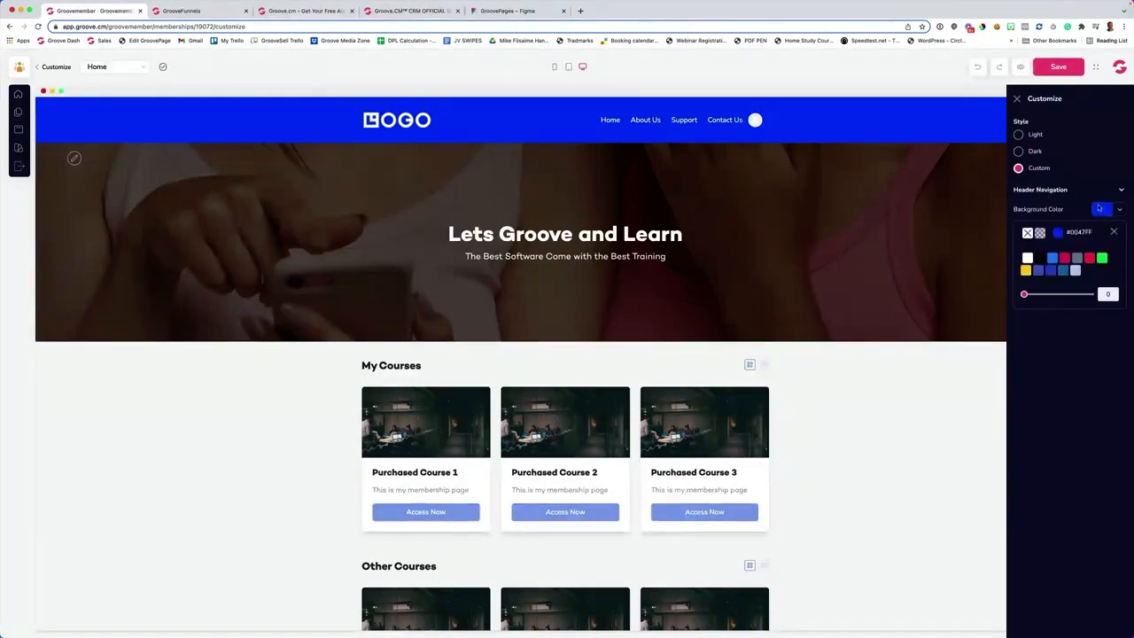
mouse_move(1063, 264)
left_click(1066, 287)
- Set the membership site back to the Dark style and save the design
left_click(1019, 152)
left_click(1057, 67)
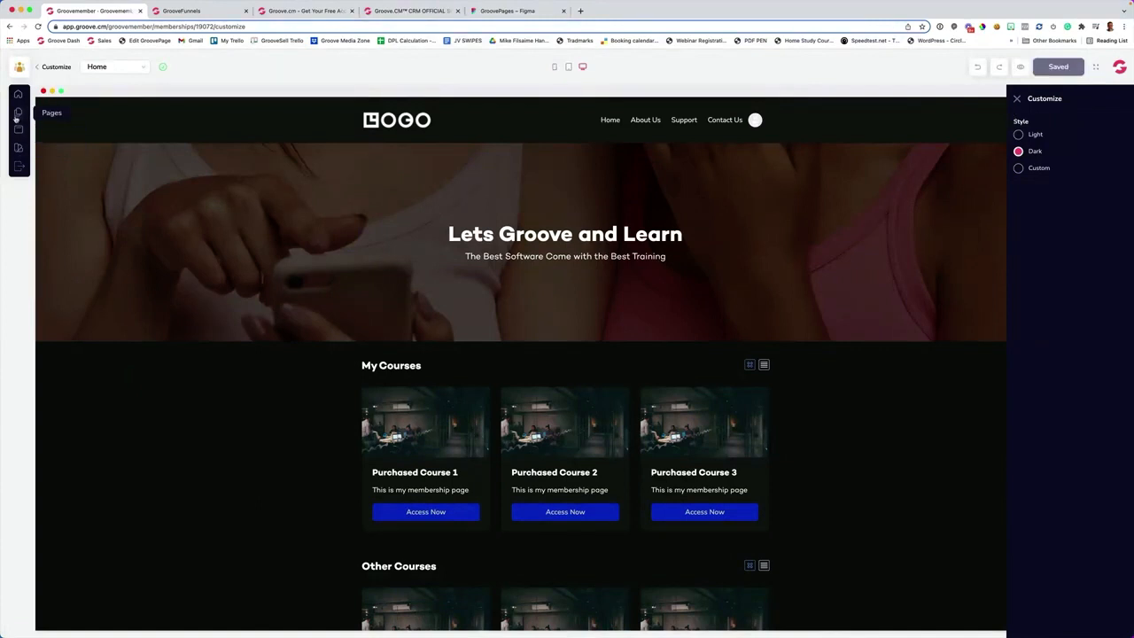
- View the membership site's page list, then leave the customizer and return to the Memberships list
left_click(16, 113)
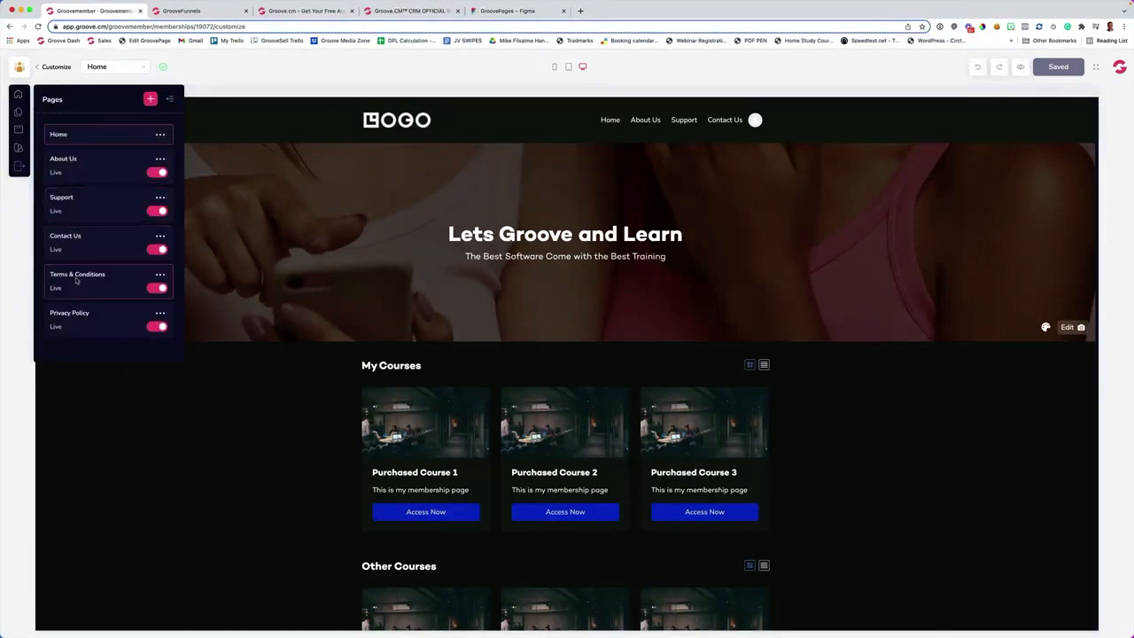
left_click(20, 176)
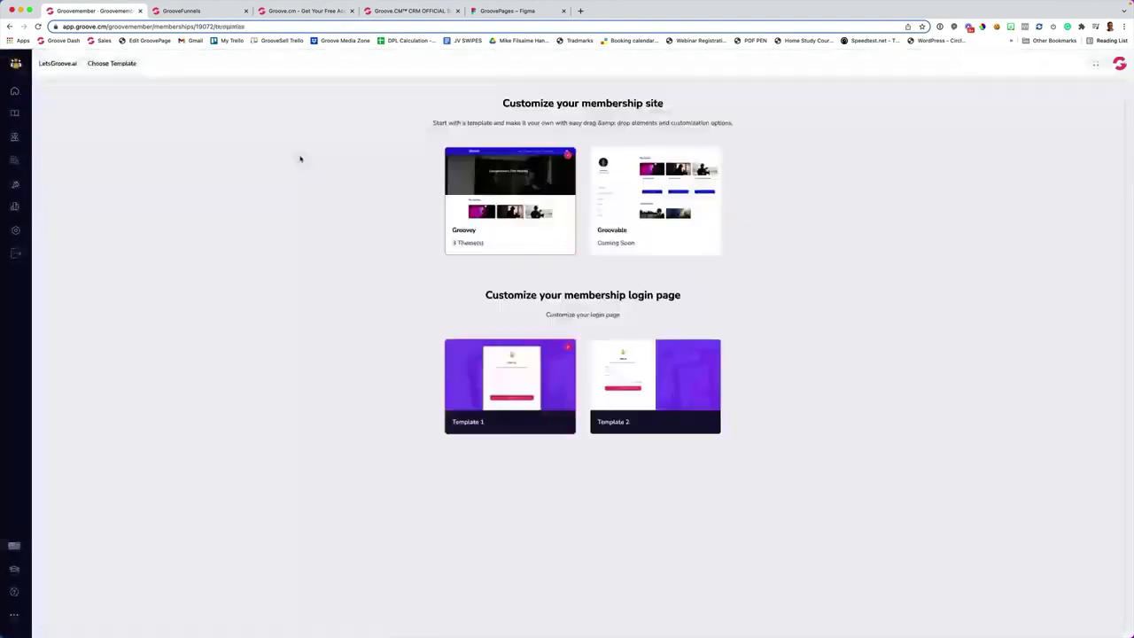
left_click(15, 252)
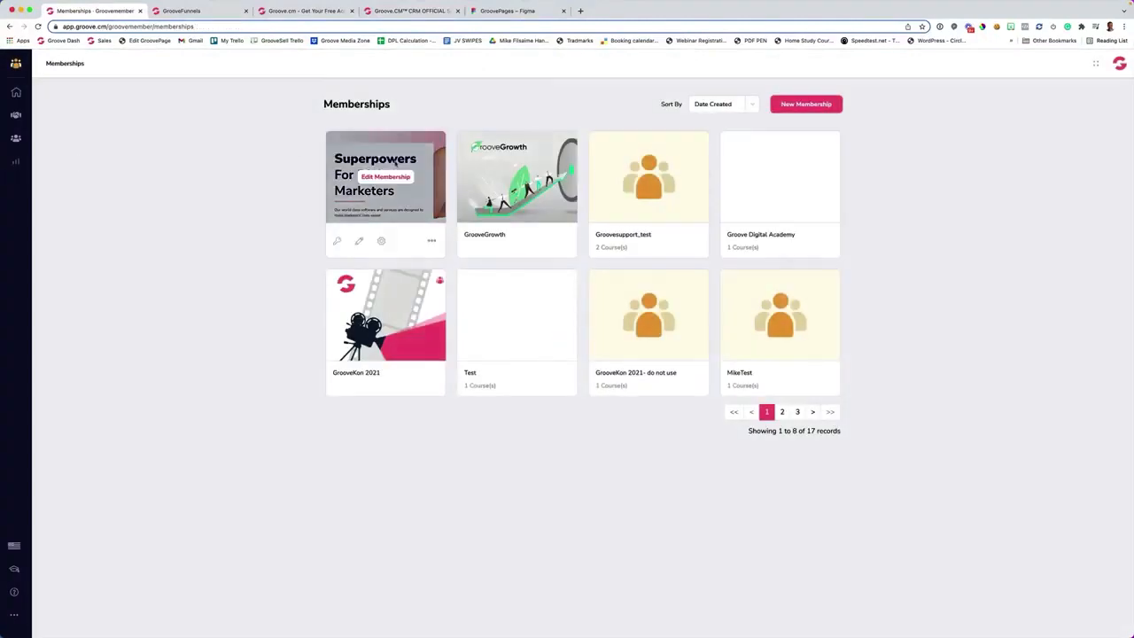
- Open the course list of the LetsGroove.ai membership and edit its SEO course
left_click(386, 178)
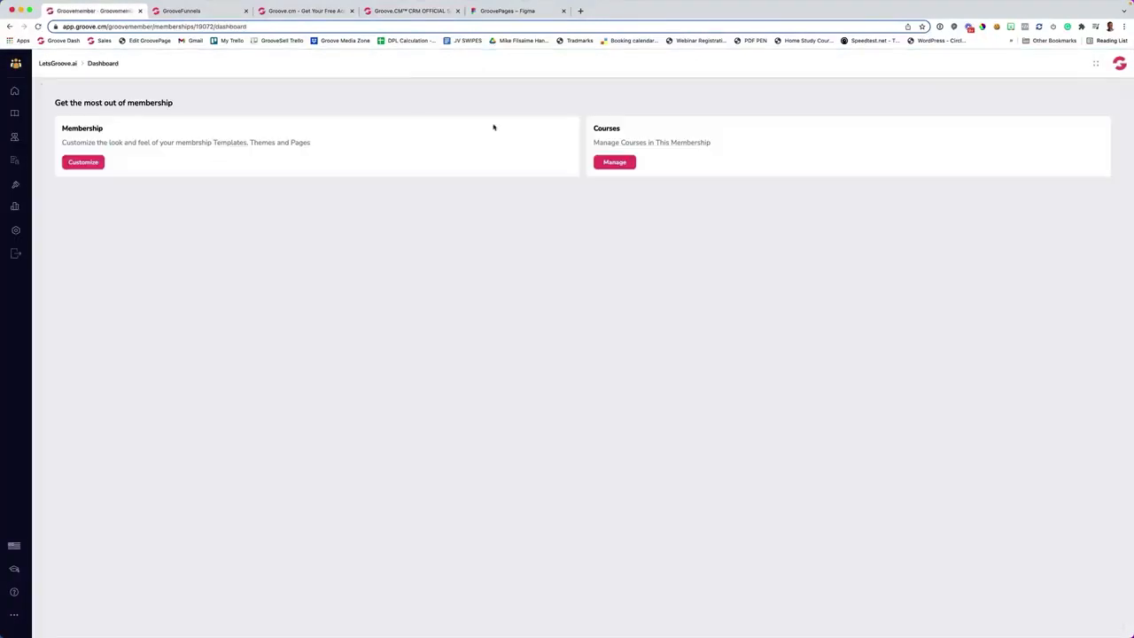
left_click(626, 161)
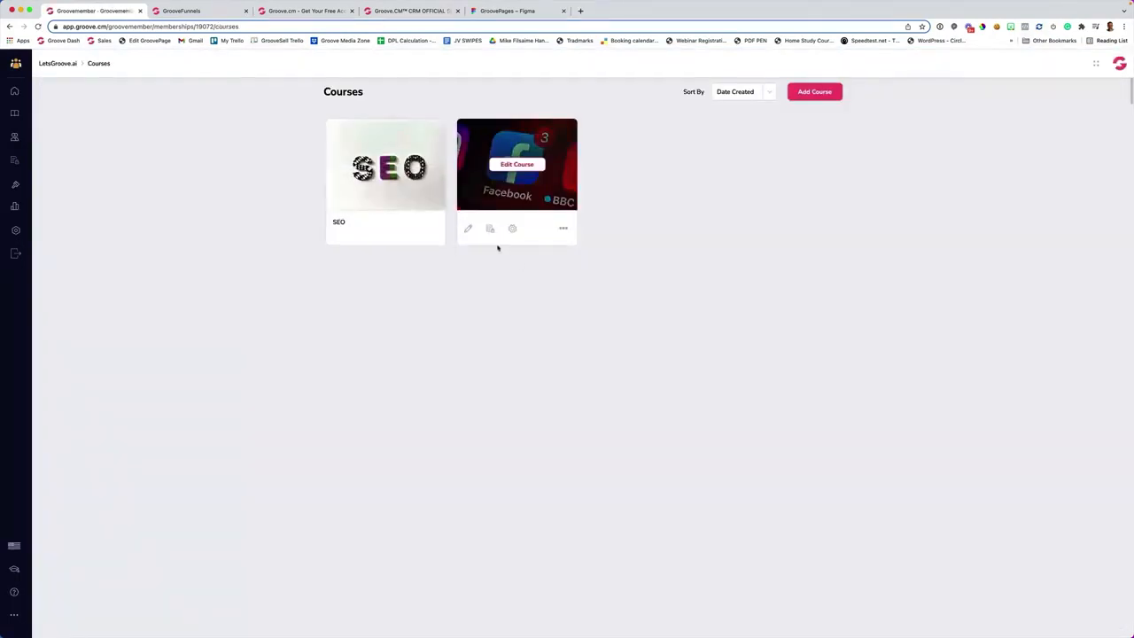
mouse_move(383, 216)
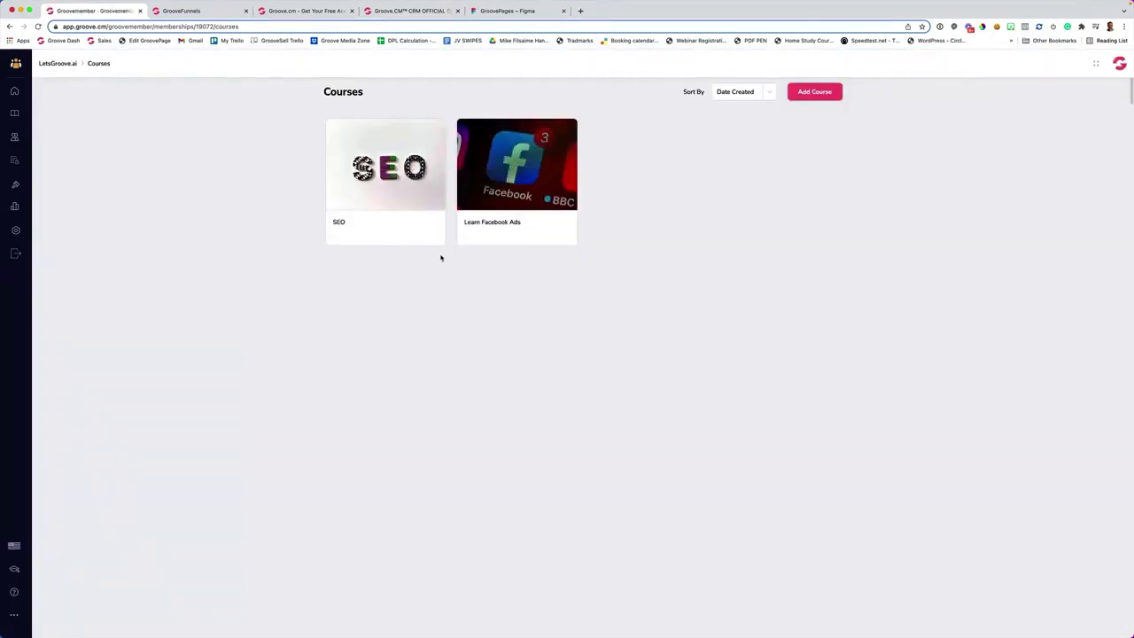
left_click(388, 167)
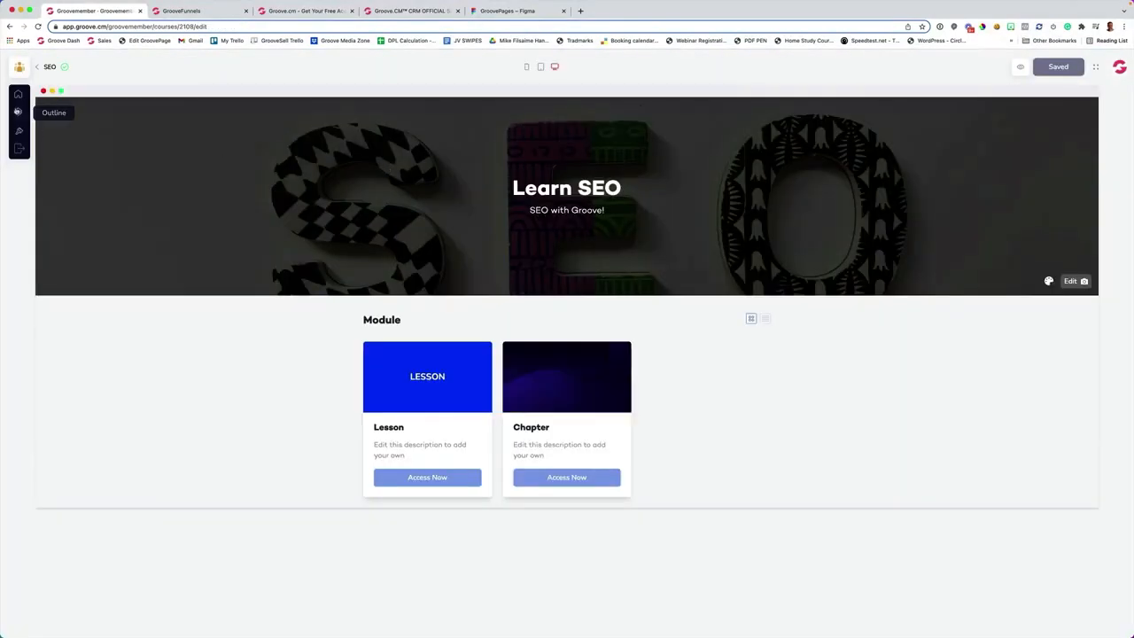
- Show the course outline, view the Module page and open the first lesson directly under it
left_click(18, 112)
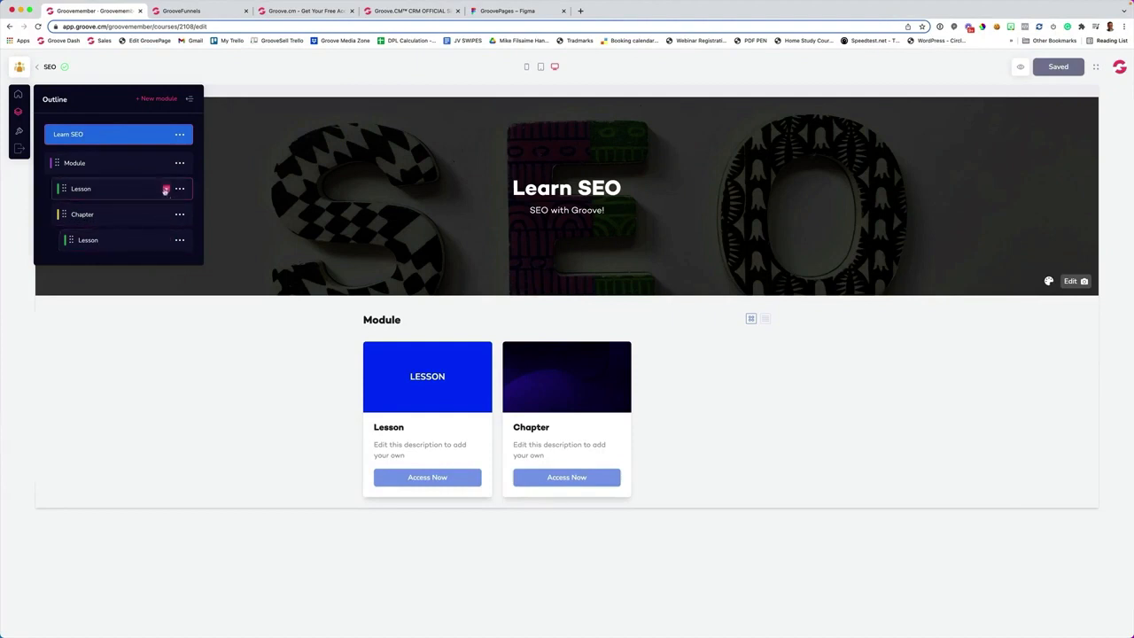
left_click(95, 159)
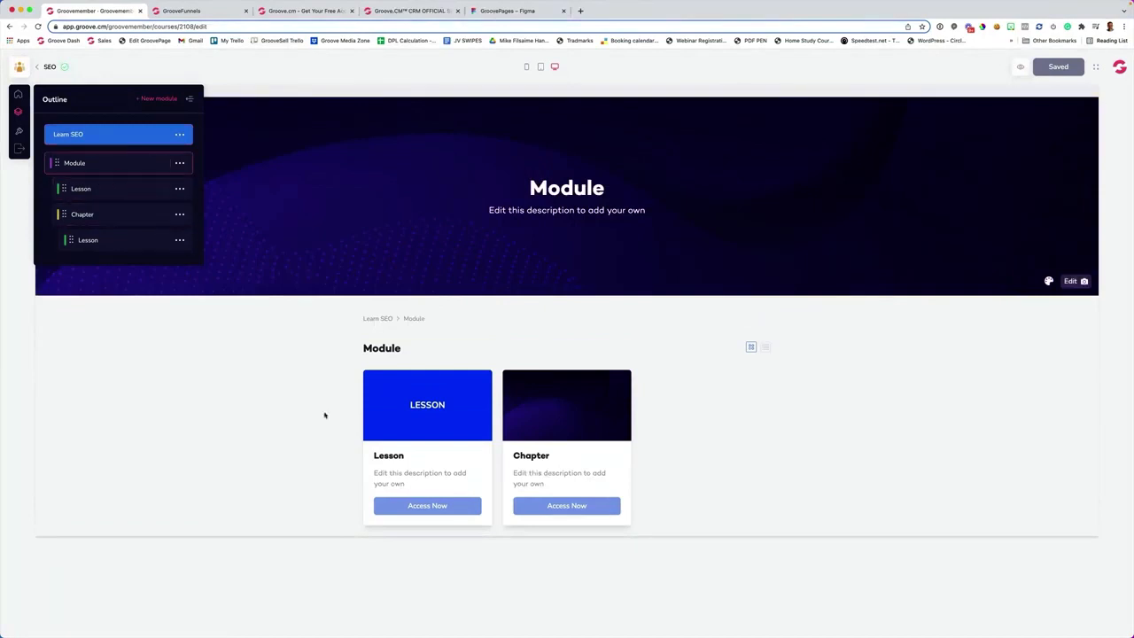
left_click(100, 191)
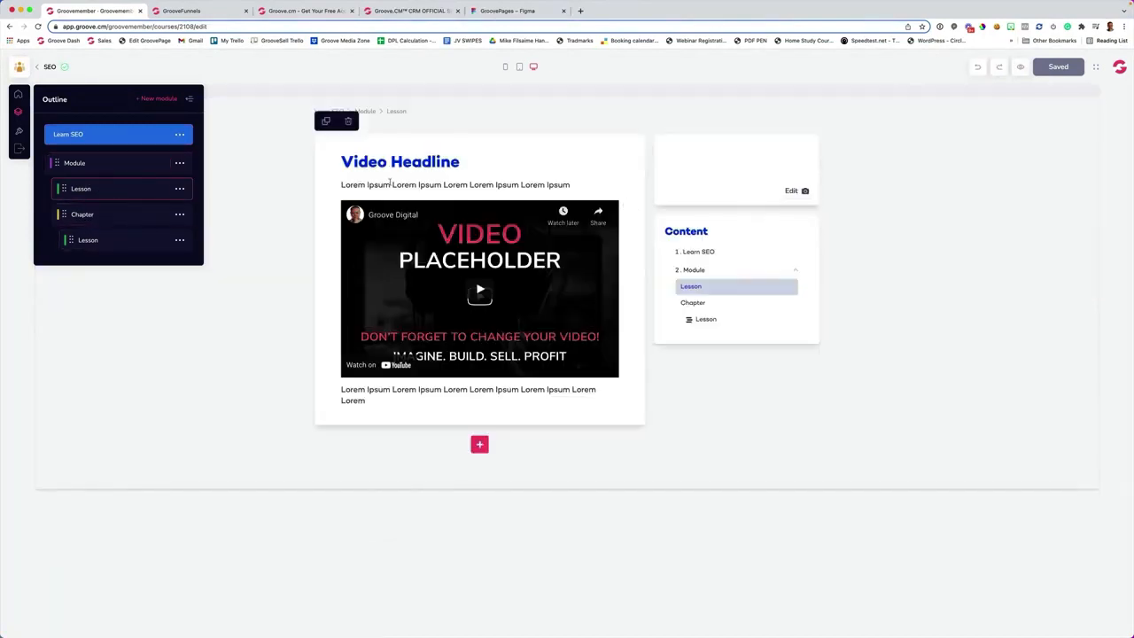
- Replace the lesson's video headline with "Intro" and the text line beneath it with "Today You Will Learn"
triple_click(611, 167)
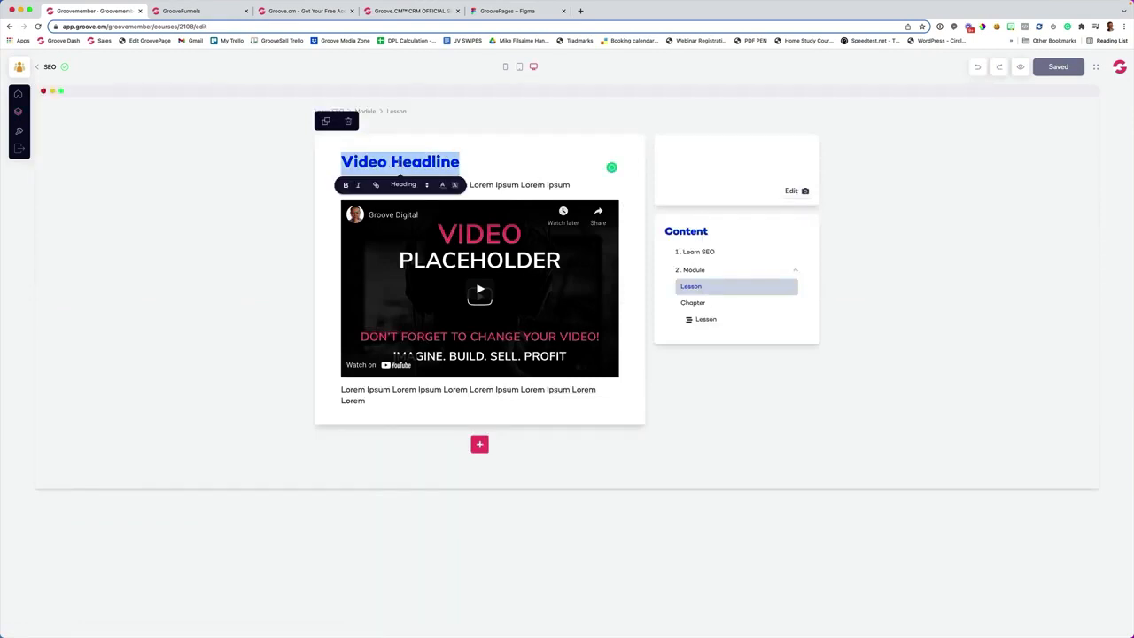
type("Intro")
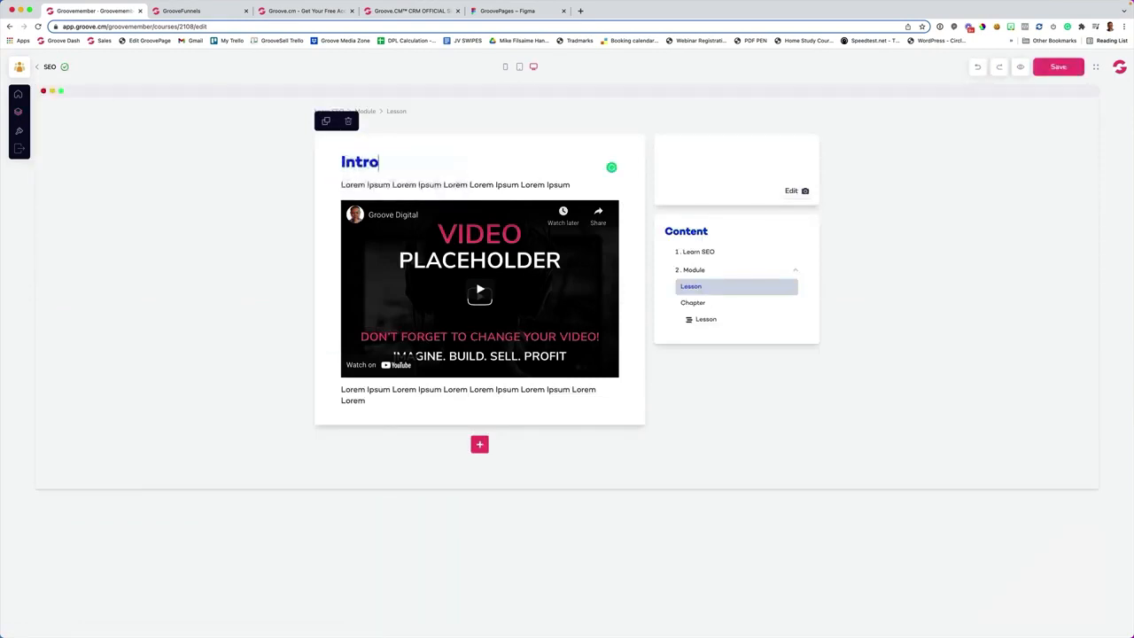
triple_click(409, 184)
type("Today You Will ")
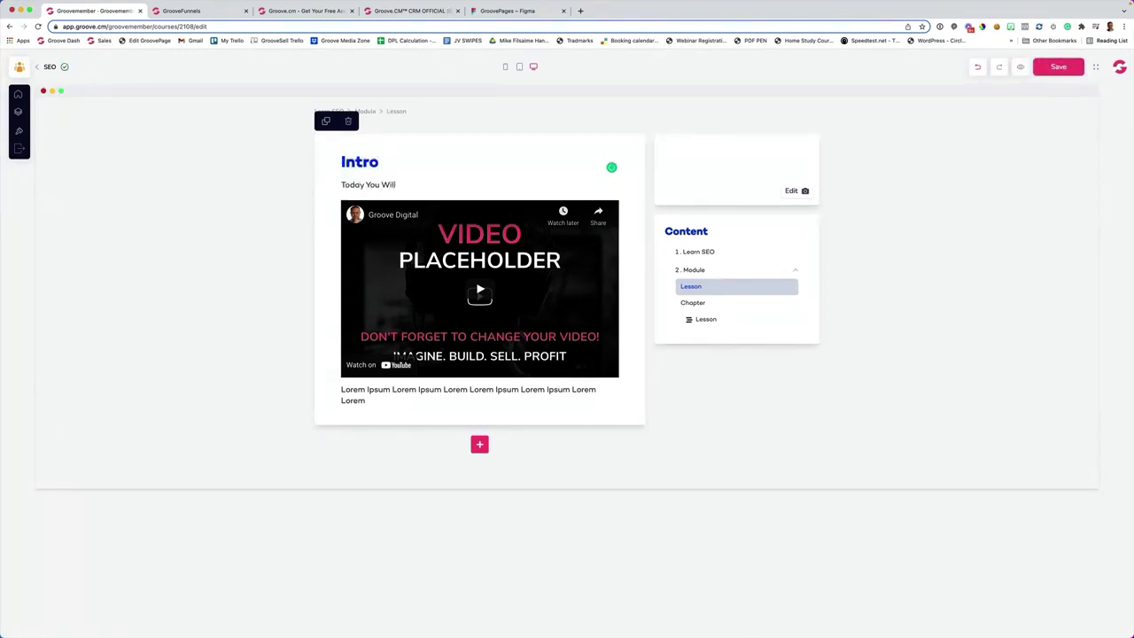
type("Learn")
- Briefly play and pause the placeholder video, and insert "qweqwe" and a new line "qeqe" into the text below it
left_click(451, 357)
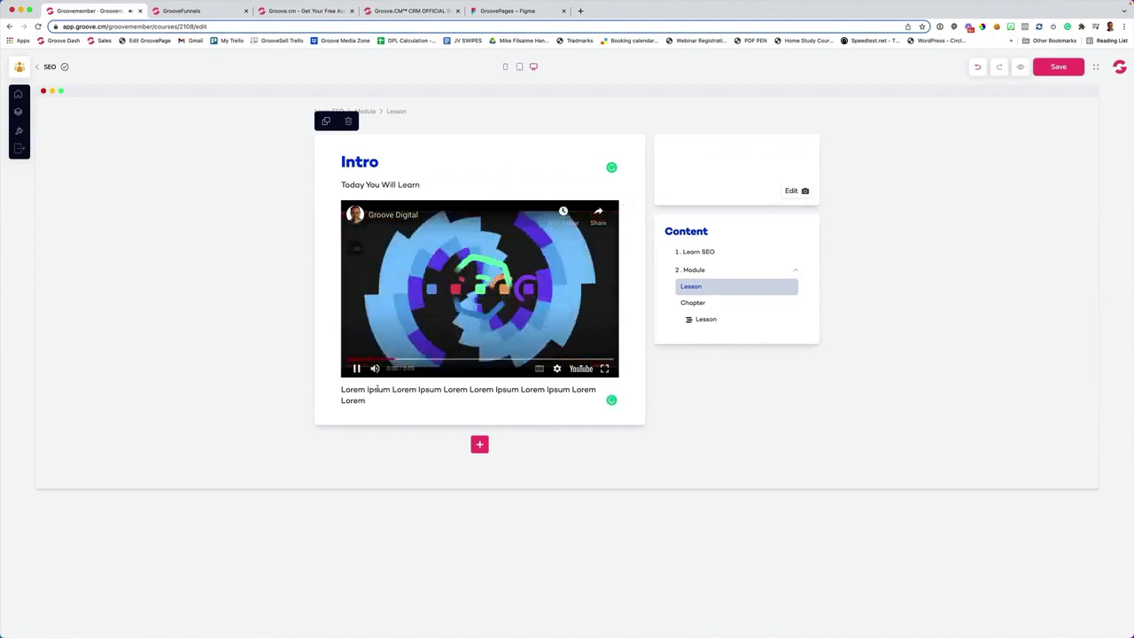
left_click(358, 371)
left_click(393, 390)
type("qweqwe")
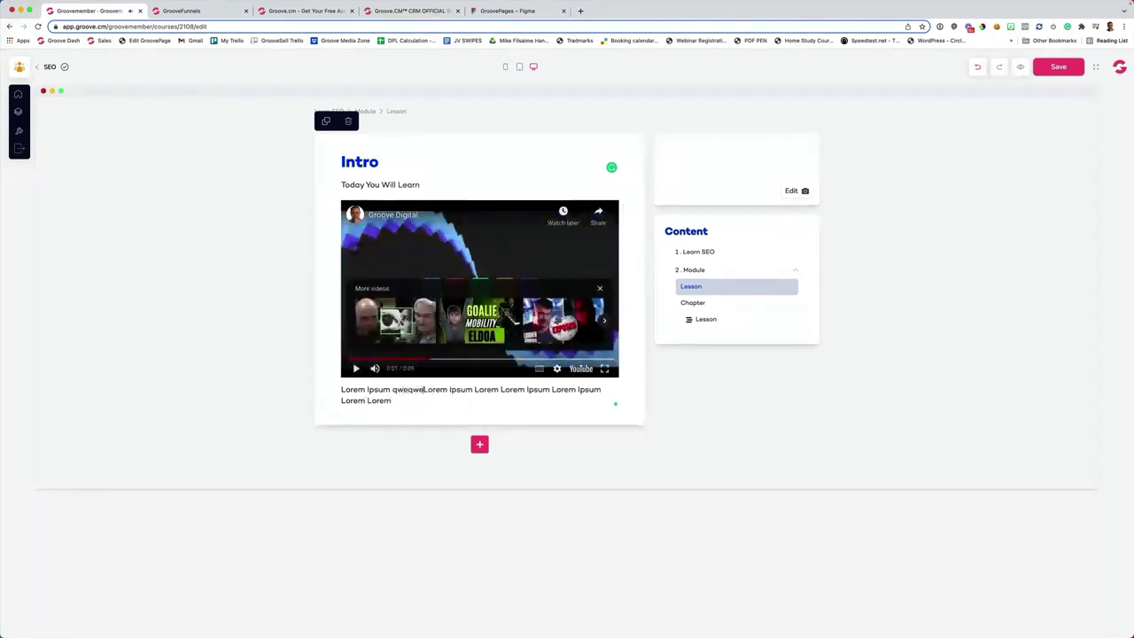
key("Return")
type("qeqe")
key("Return")
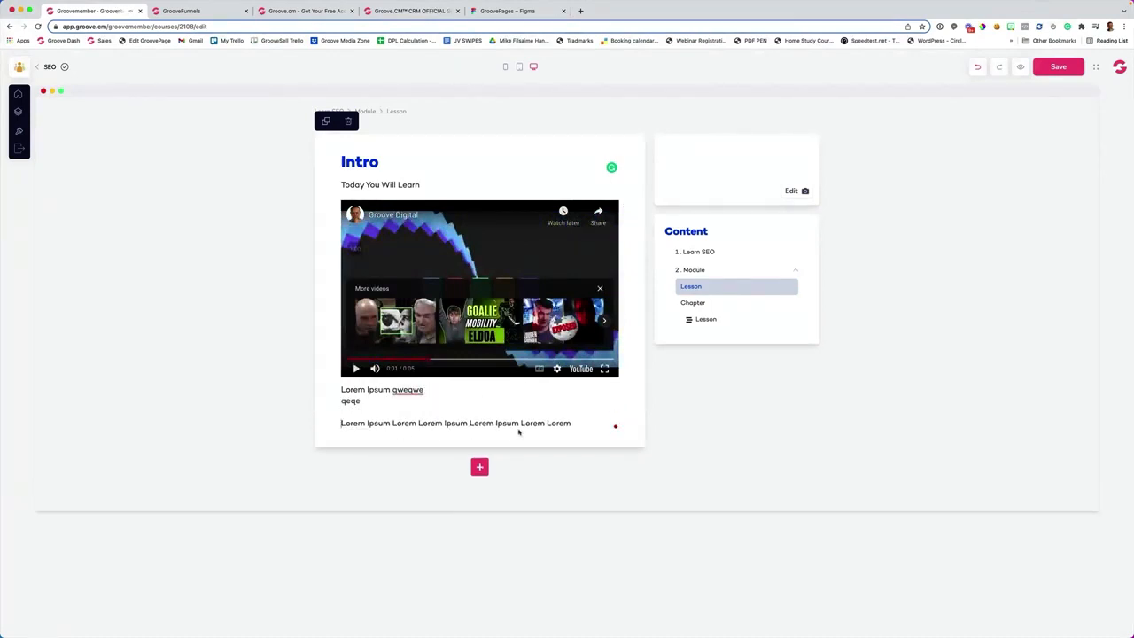
- Add an empty line after the last Lorem Ipsum line of the lesson's video text and show its media insertion options
left_click(579, 423)
key("Return")
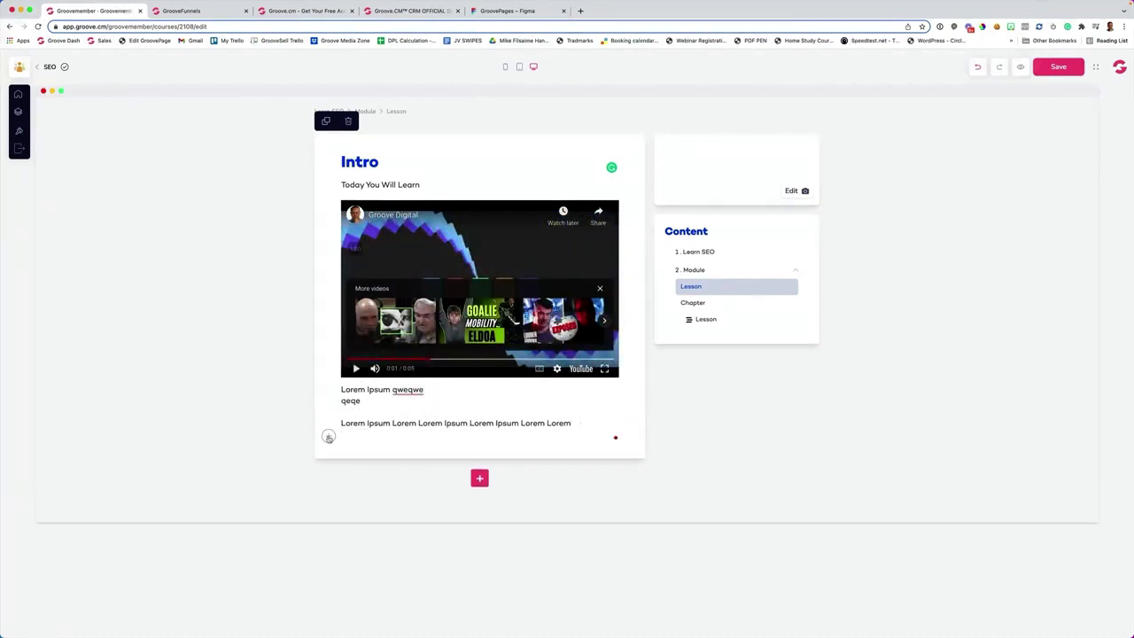
left_click(329, 435)
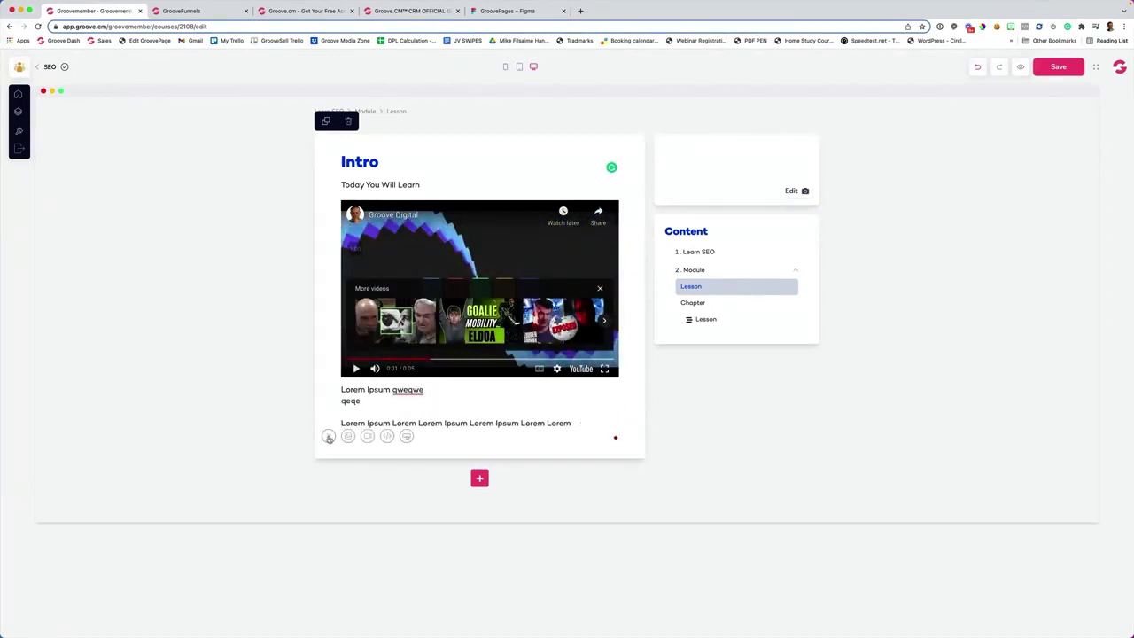
- Add a Content block and a Checklist block below the lesson's video, and give the checklist two additional items
left_click(479, 479)
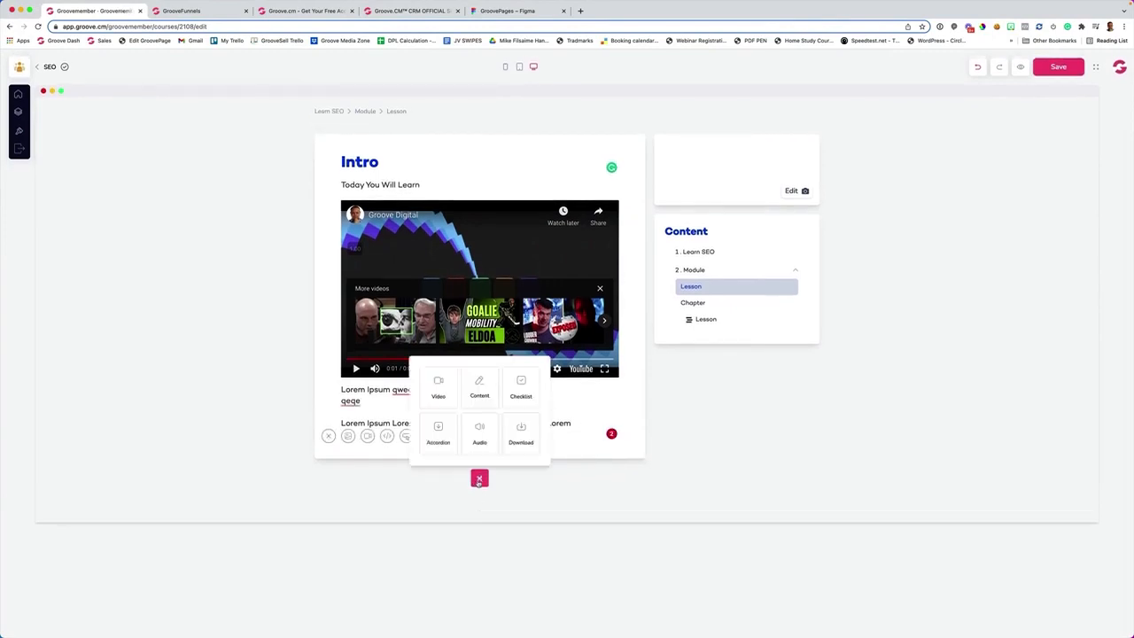
left_click(481, 386)
left_click(478, 585)
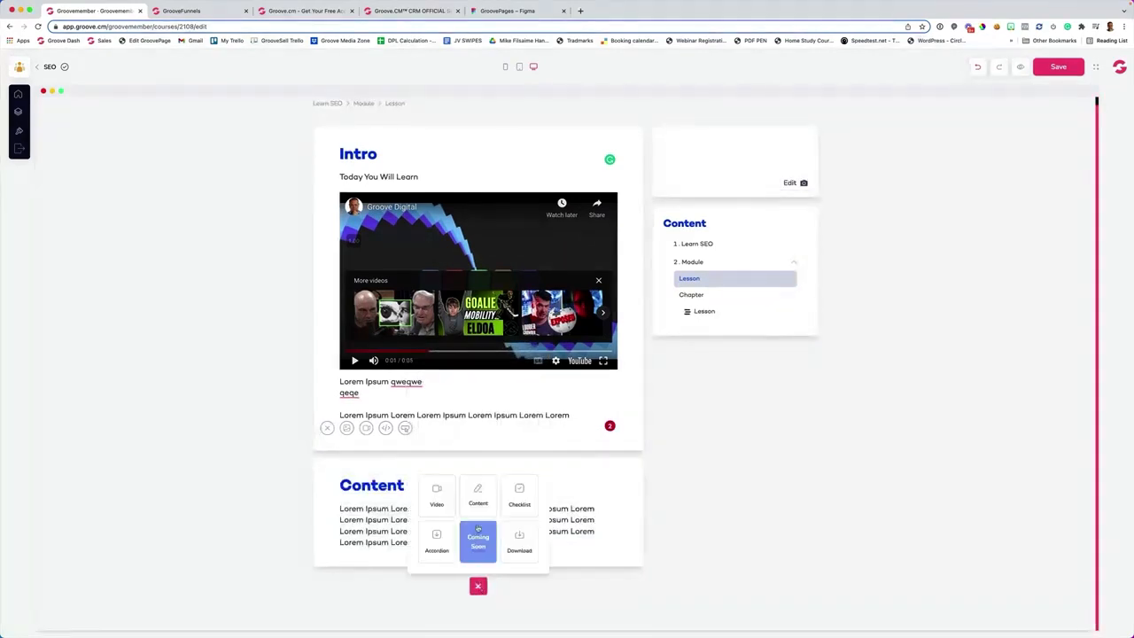
left_click(519, 496)
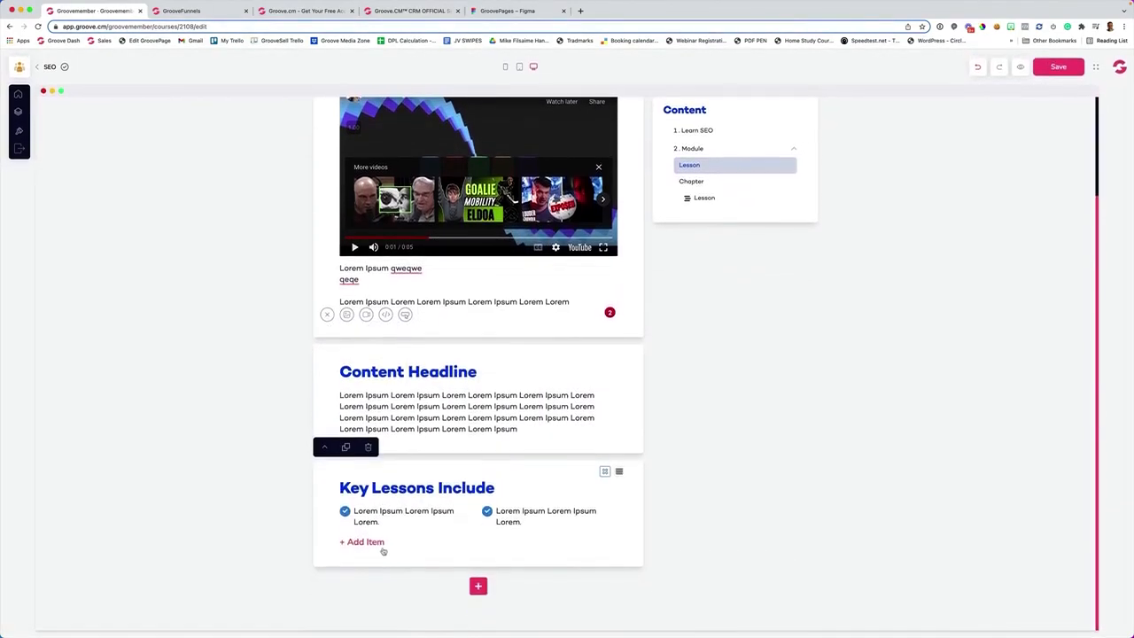
left_click(353, 543)
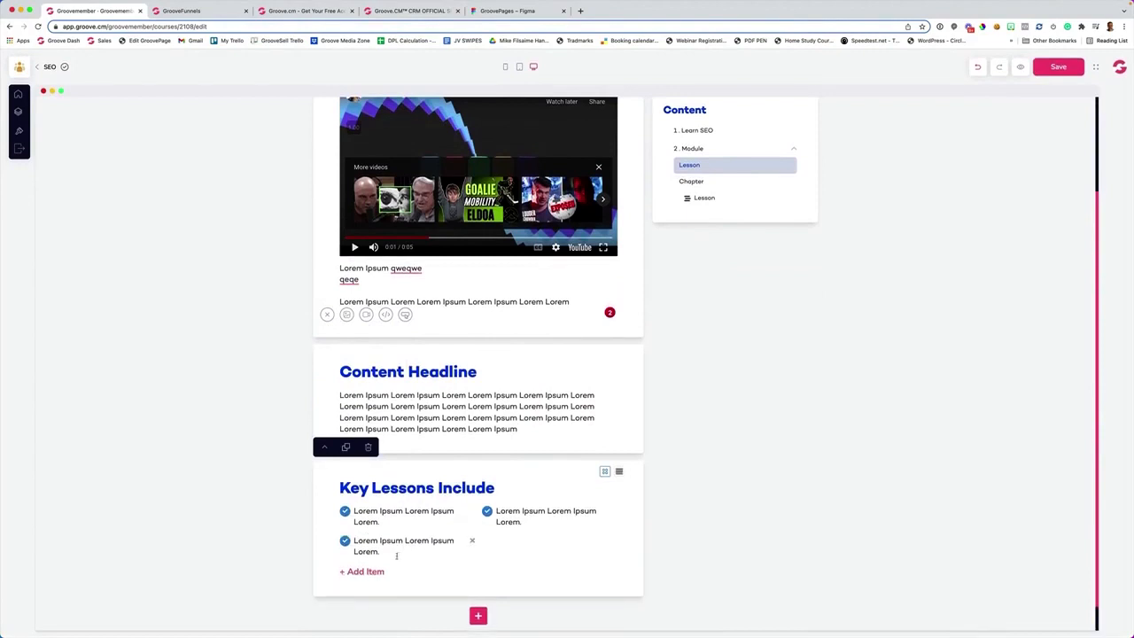
left_click(365, 571)
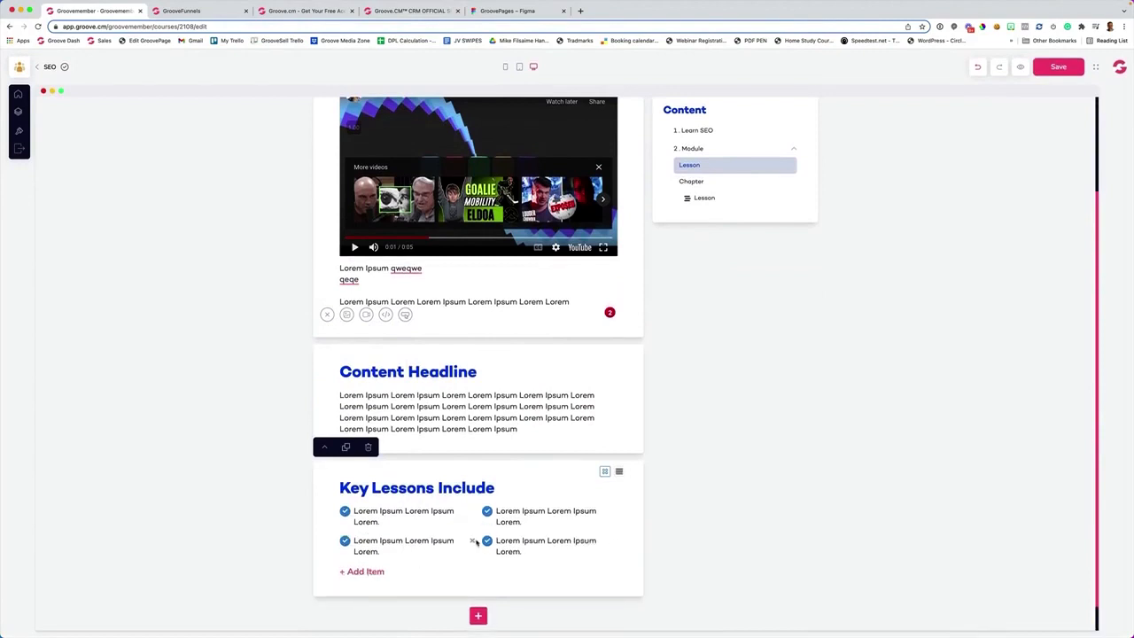
scroll(473, 594, "down", 1)
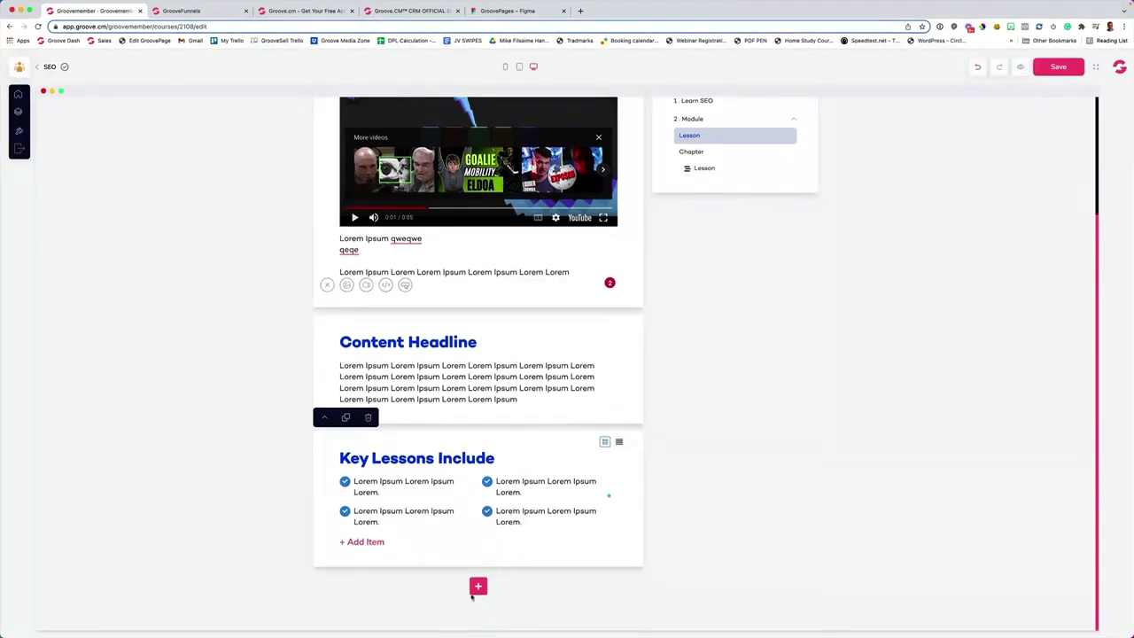
- Add an Accordion block below the checklist, give it a second item, and briefly expand and collapse that item
left_click(478, 588)
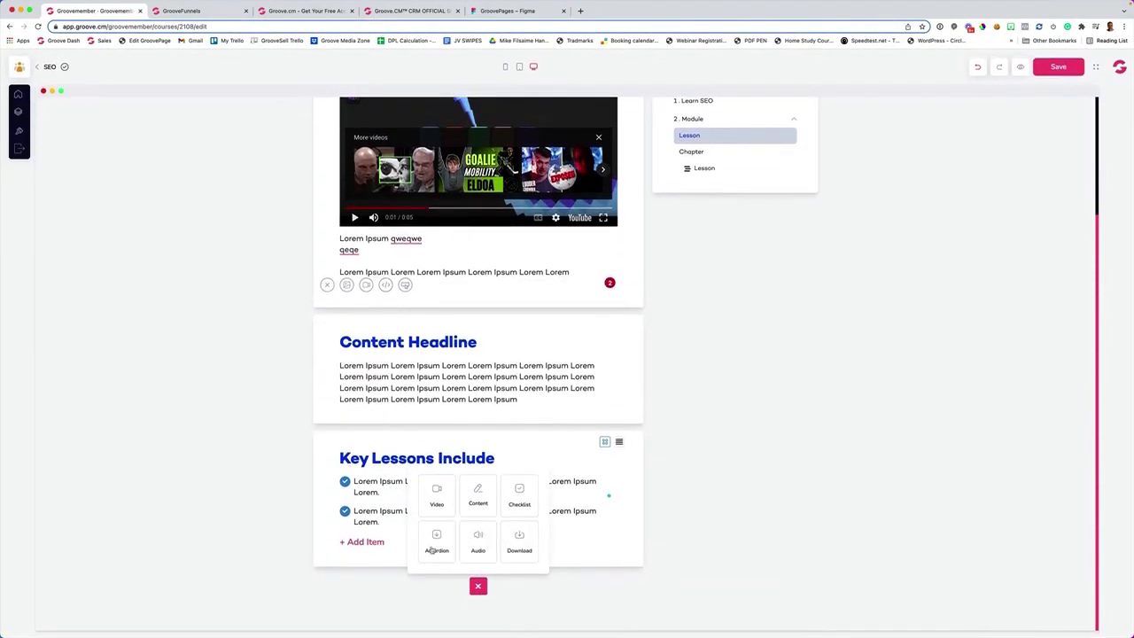
left_click(435, 544)
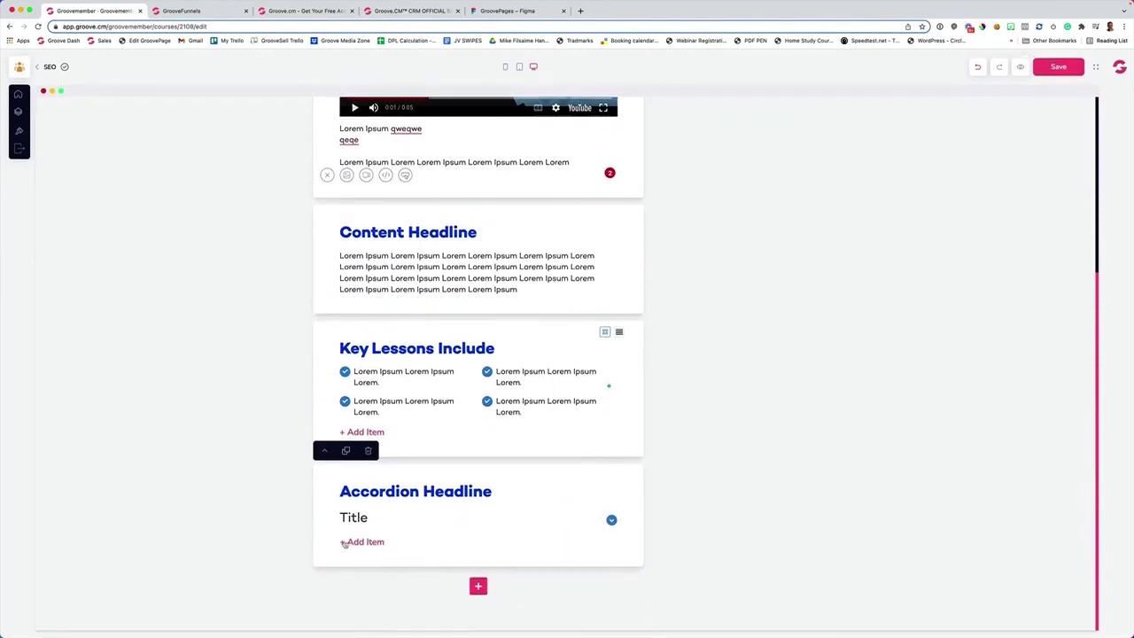
left_click(355, 542)
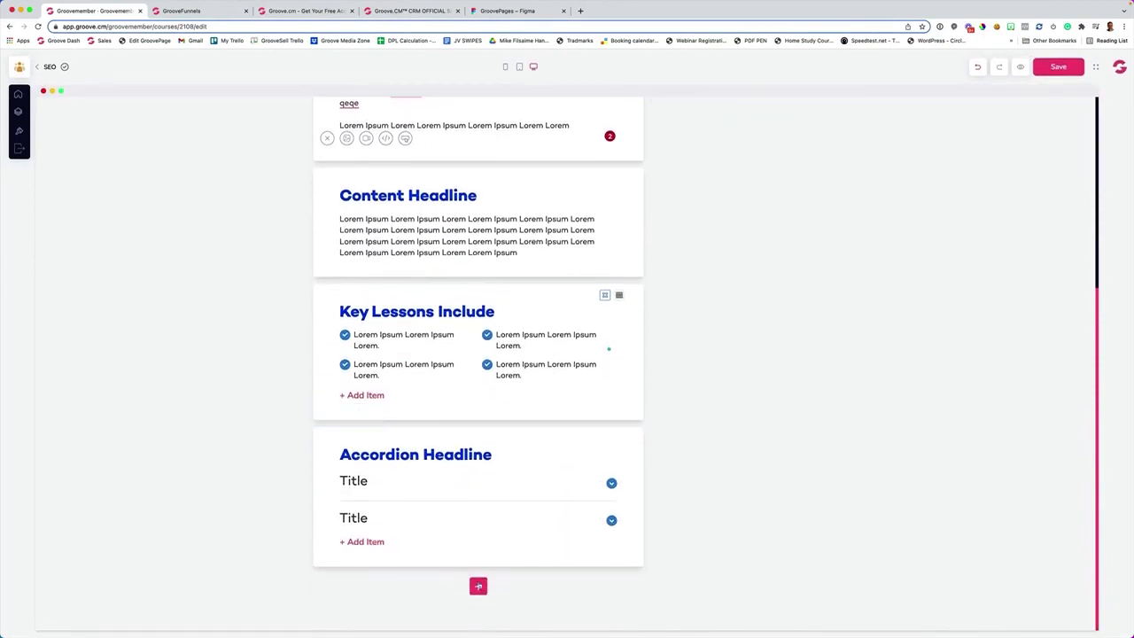
left_click(612, 521)
left_click(611, 521)
- Add a Download block below the accordion at the end of the lesson
left_click(479, 586)
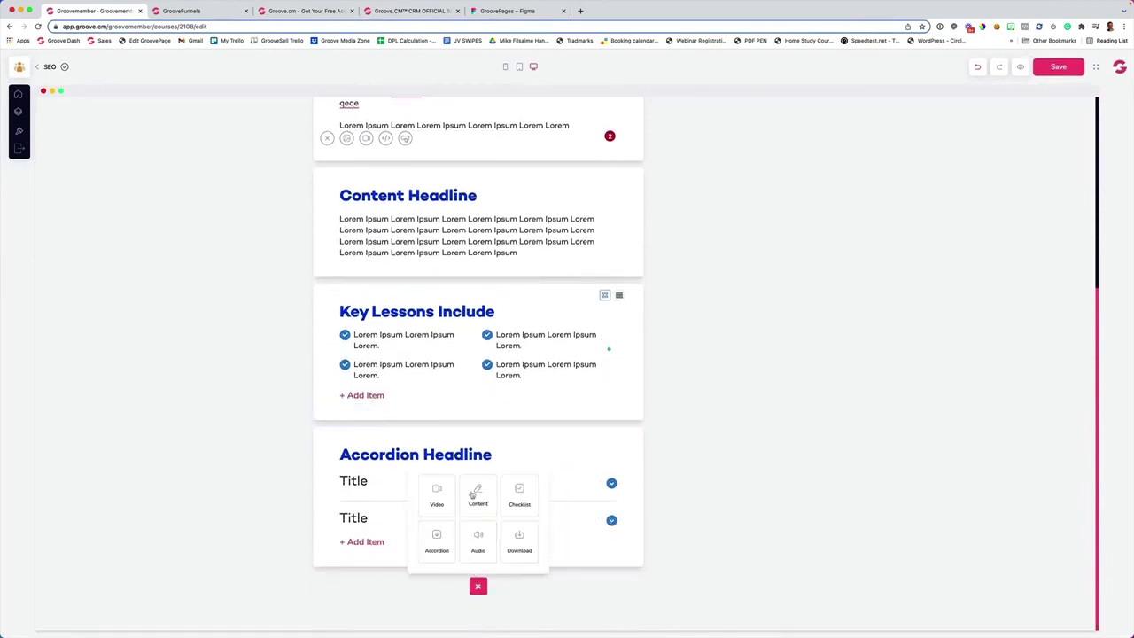
left_click(529, 542)
scroll(507, 521, "down", 1)
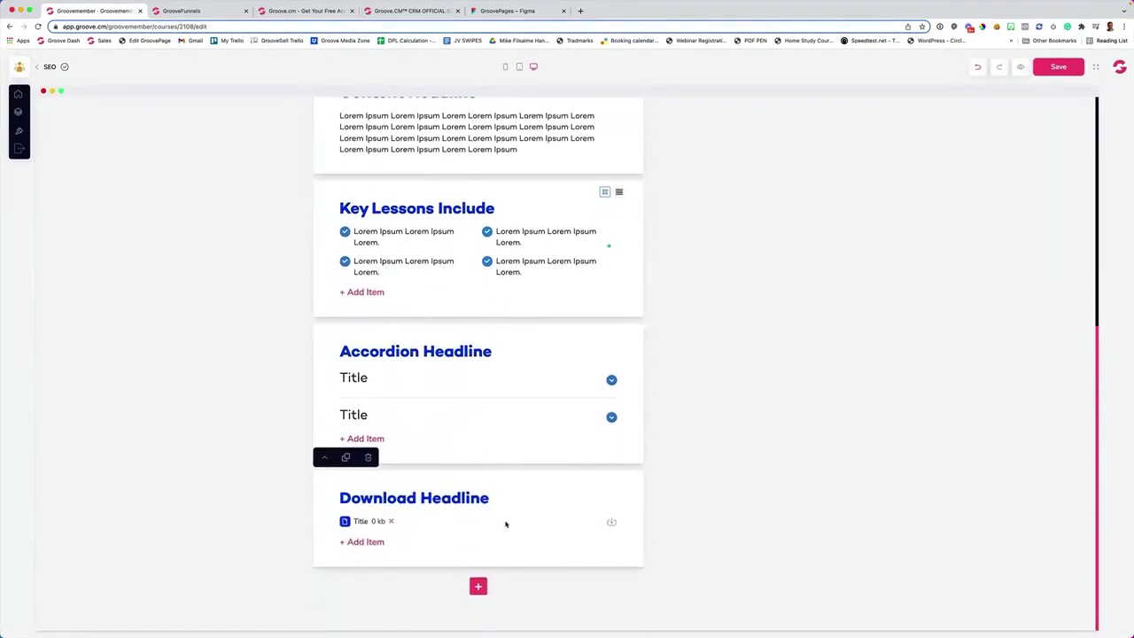
- Show the course outline, save the SEO course and exit to the membership's course list
scroll(504, 521, "up", 5)
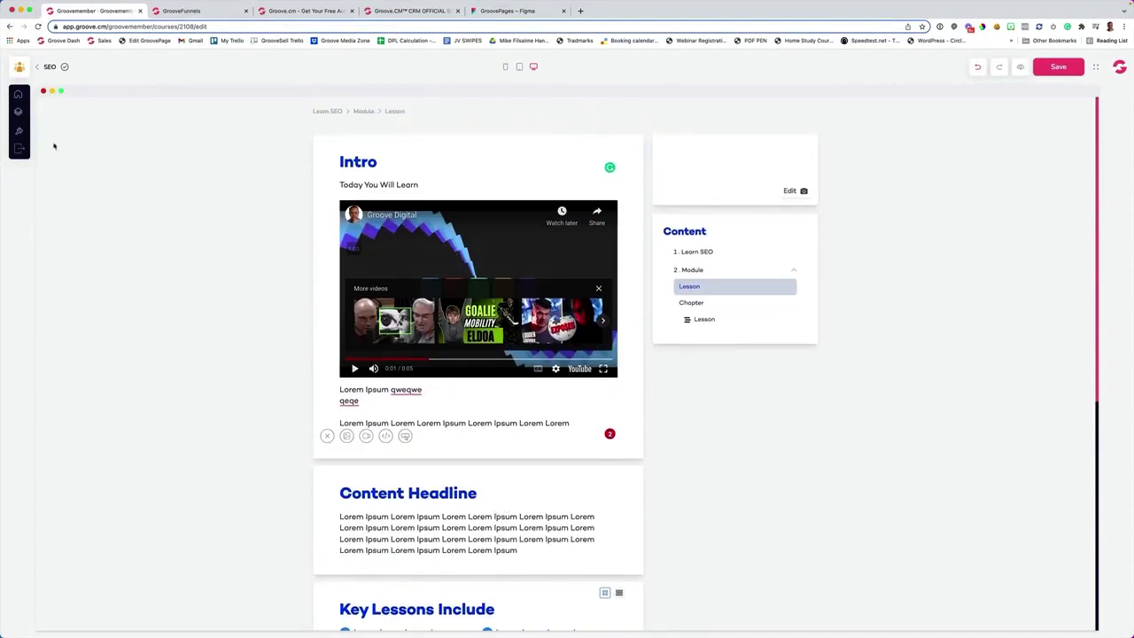
left_click(18, 111)
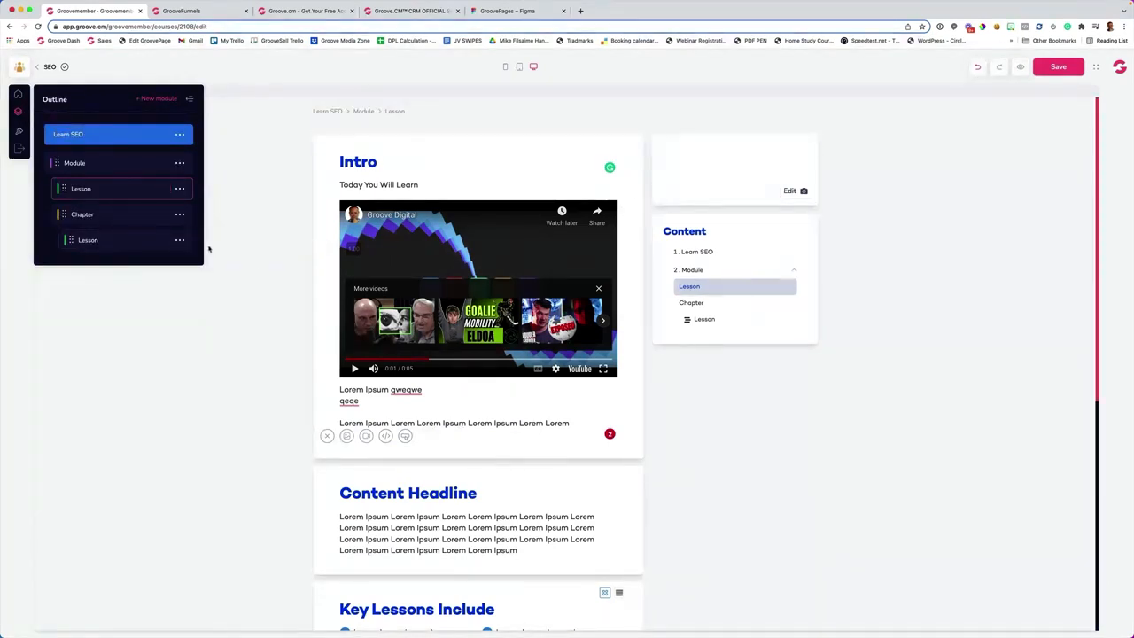
left_click(1050, 70)
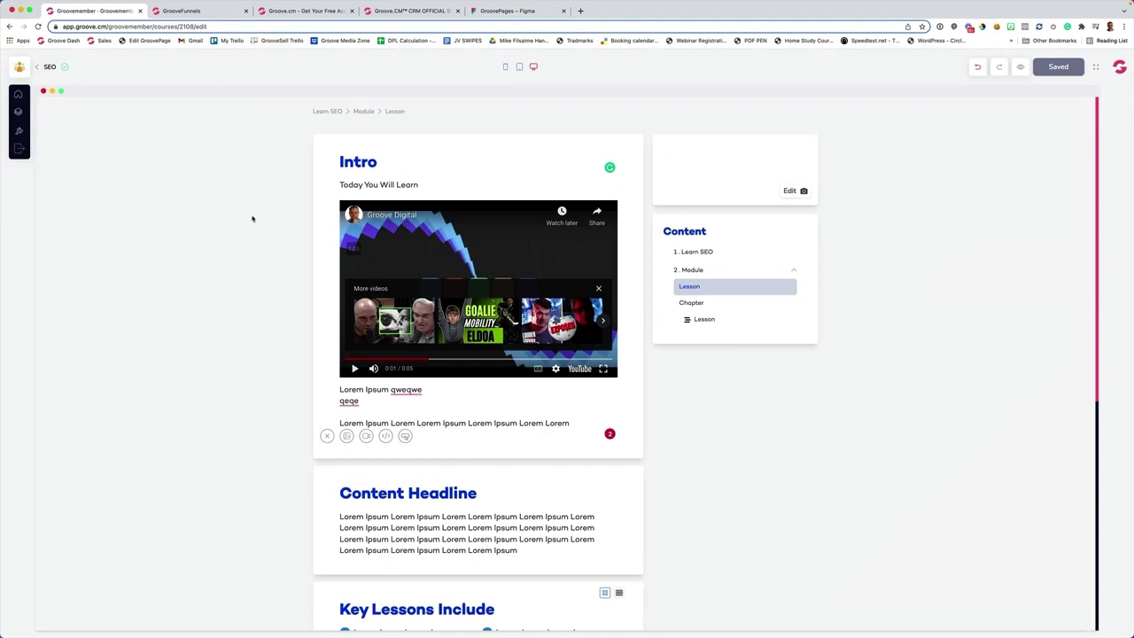
left_click(19, 149)
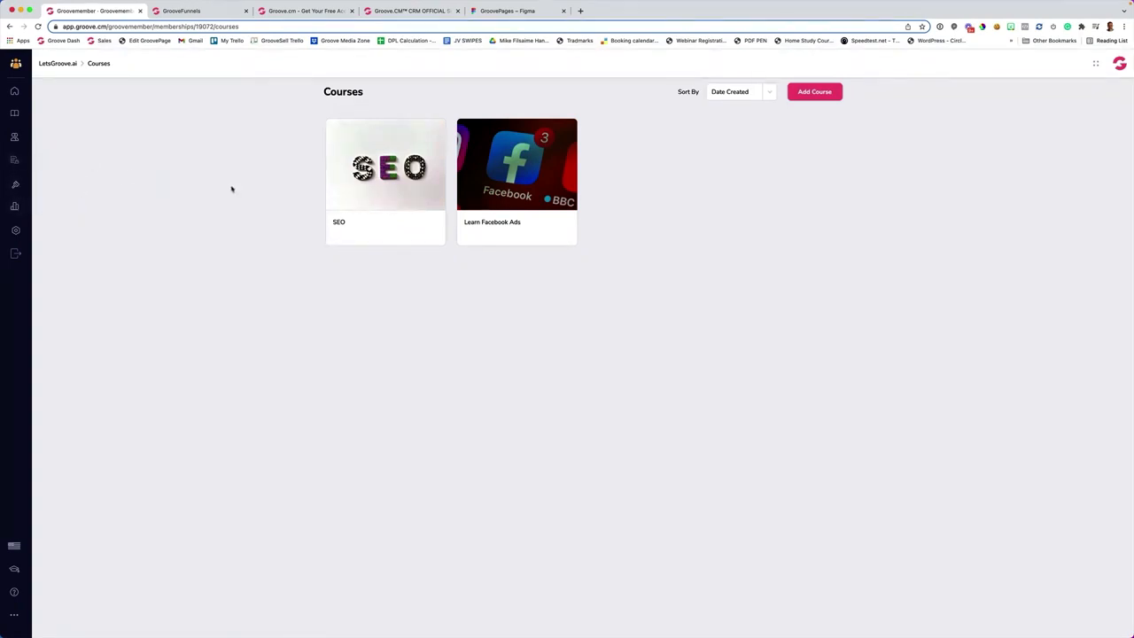
- Switch to the Groove overview dashboard and open GrooveSell from the list of apps
key("super+Tab")
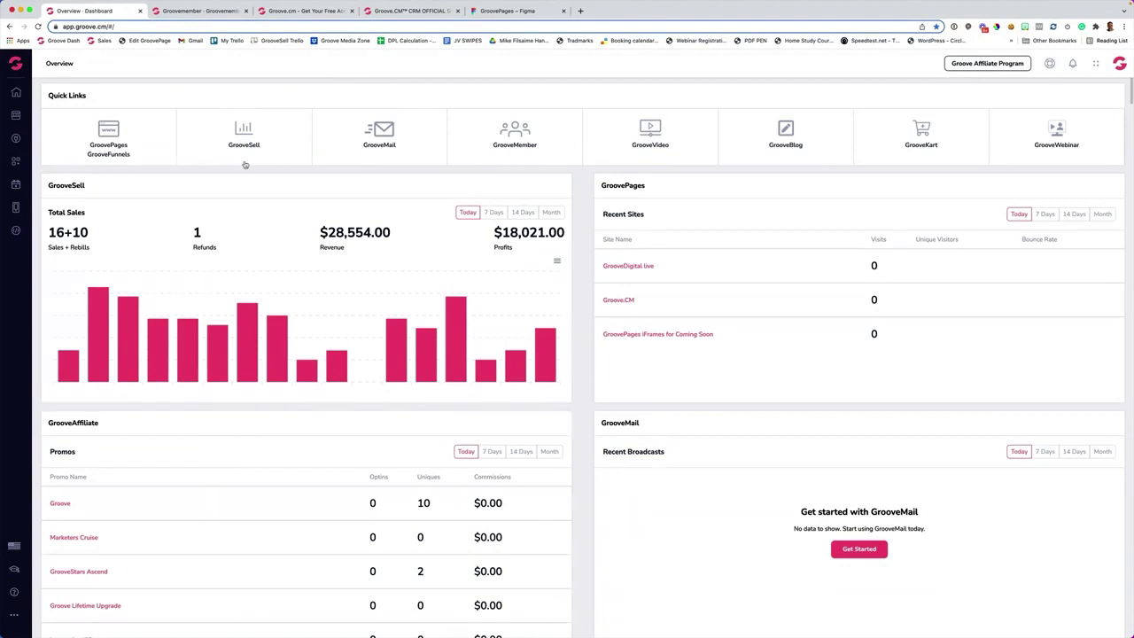
scroll(248, 182, "down", 1)
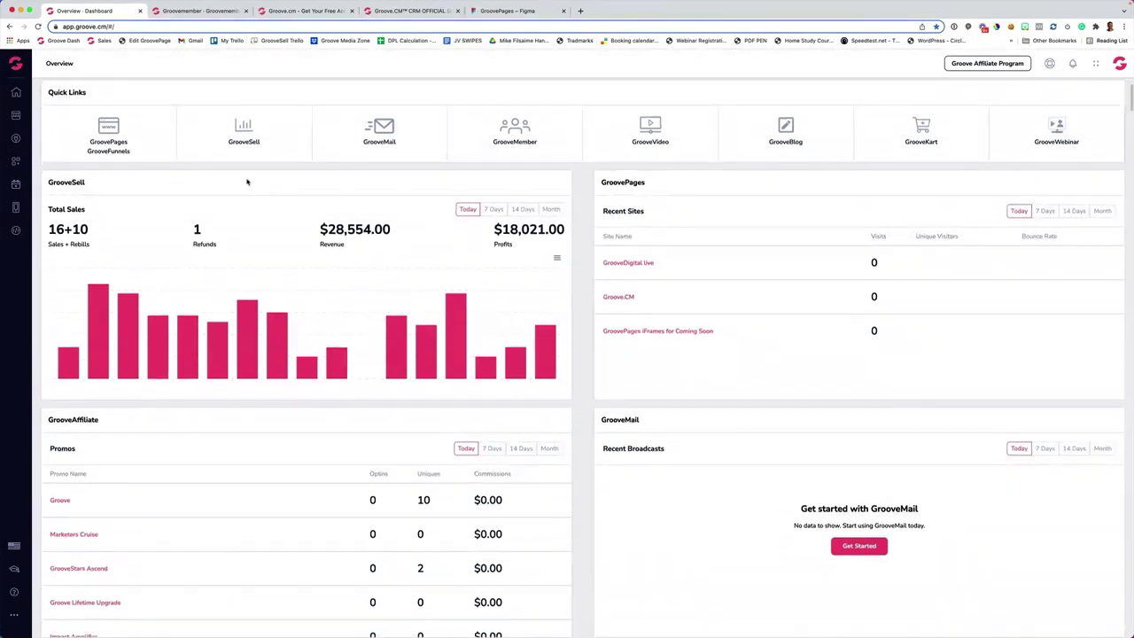
left_click(16, 64)
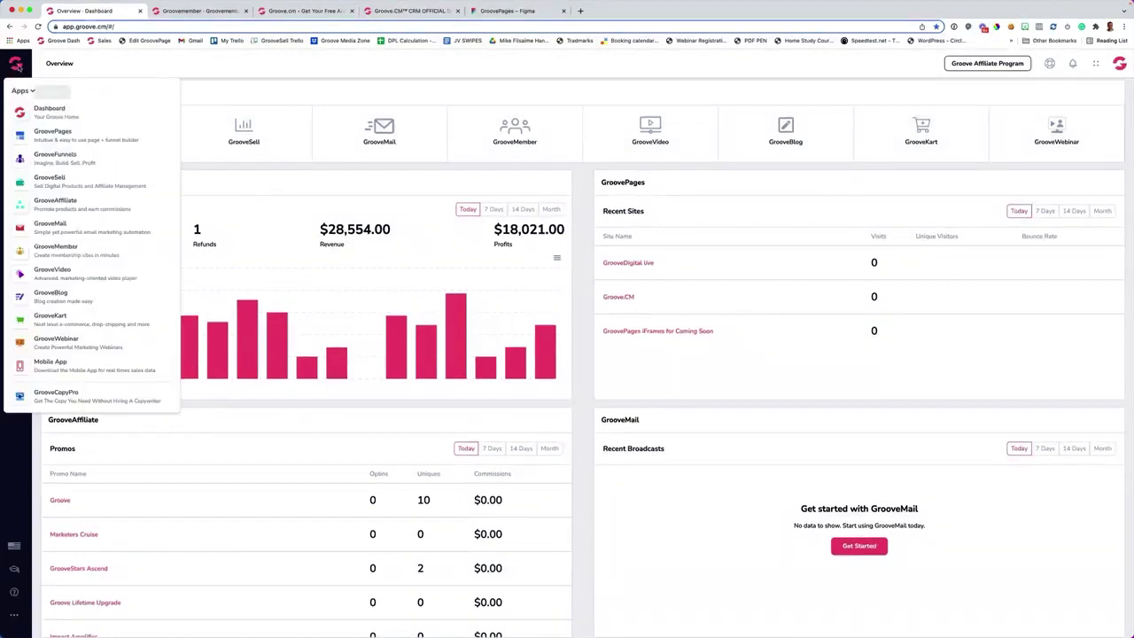
left_click(51, 180)
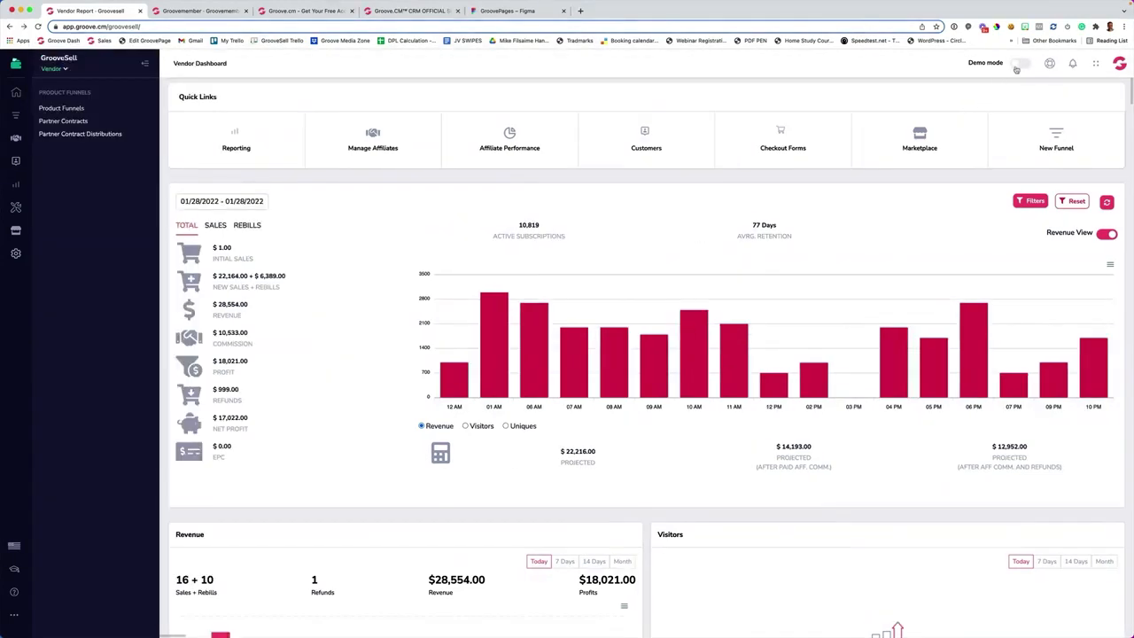
- Turn on demo mode in GrooveSell, and view its checkout links and marketplace before returning to the vendor dashboard
left_click(1017, 66)
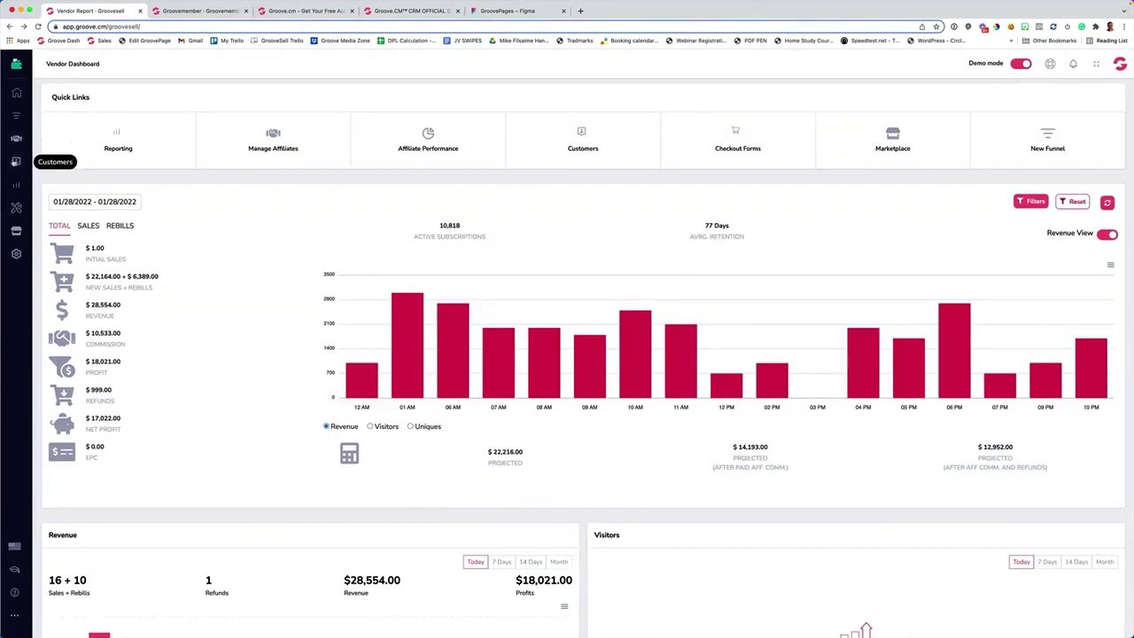
left_click(16, 206)
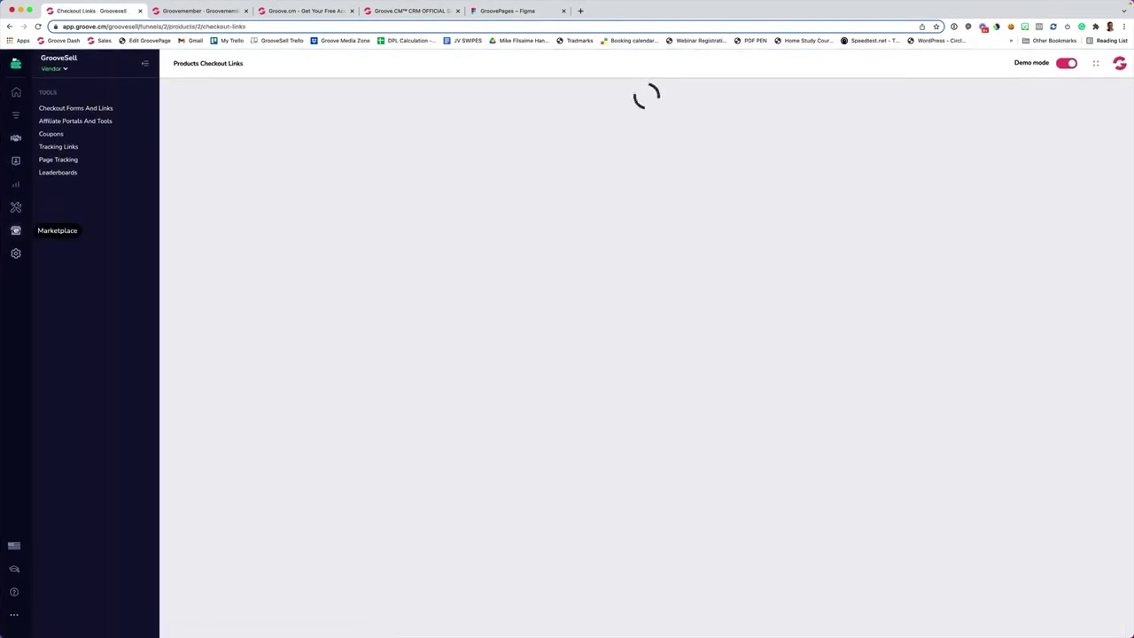
left_click(15, 230)
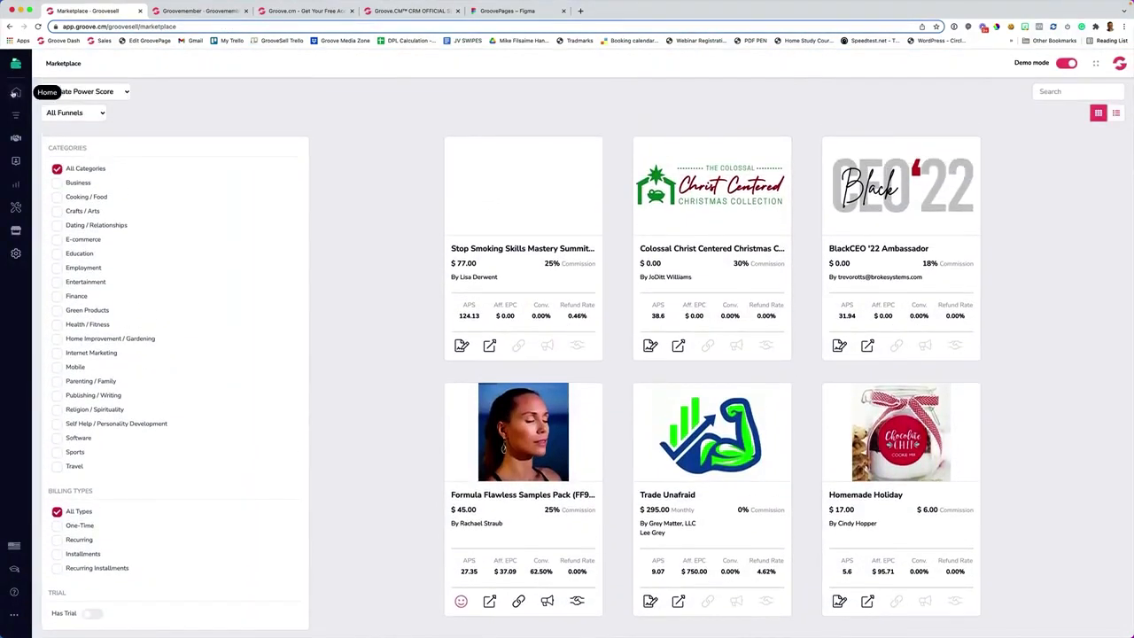
left_click(15, 91)
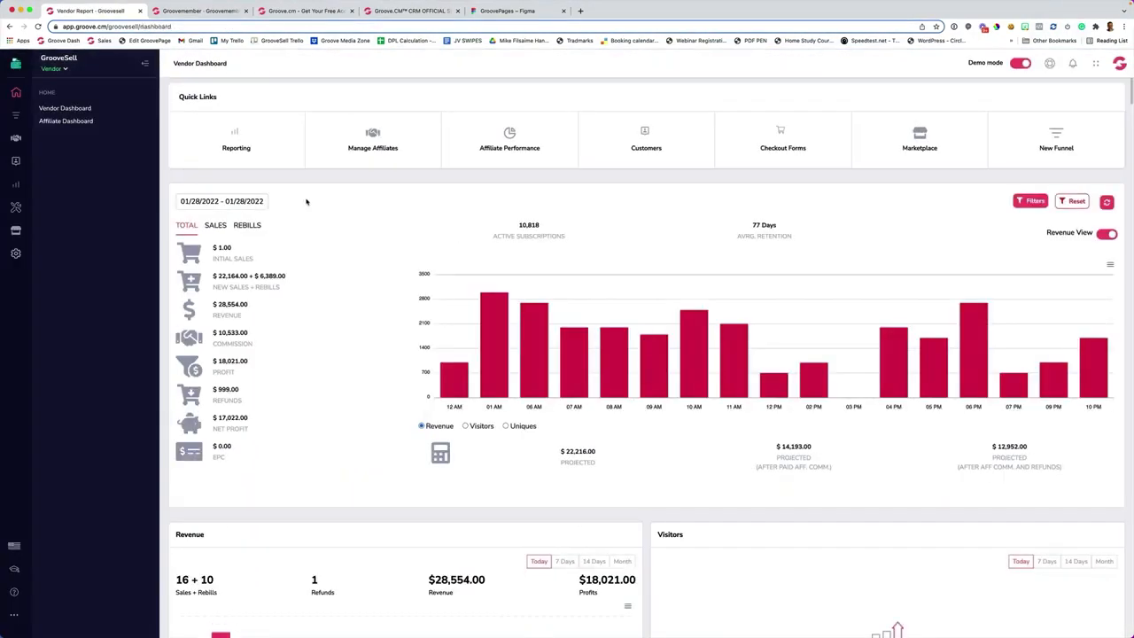
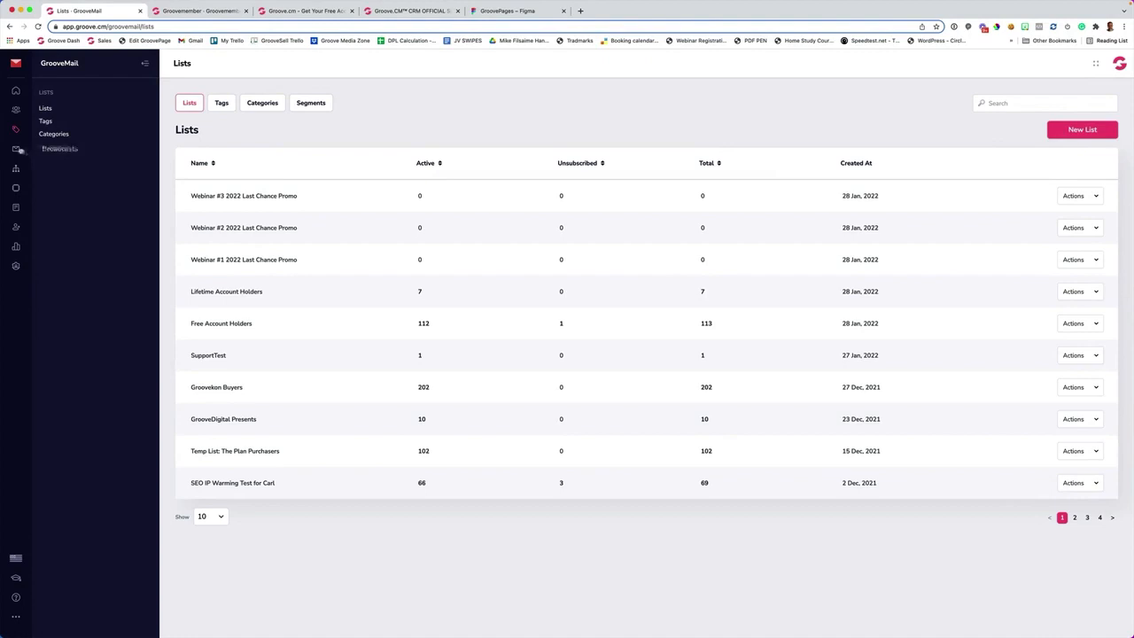
- Go to GrooveMail's sequences and open the Onboarding sequence for editing
mouse_move(18, 171)
left_click(17, 170)
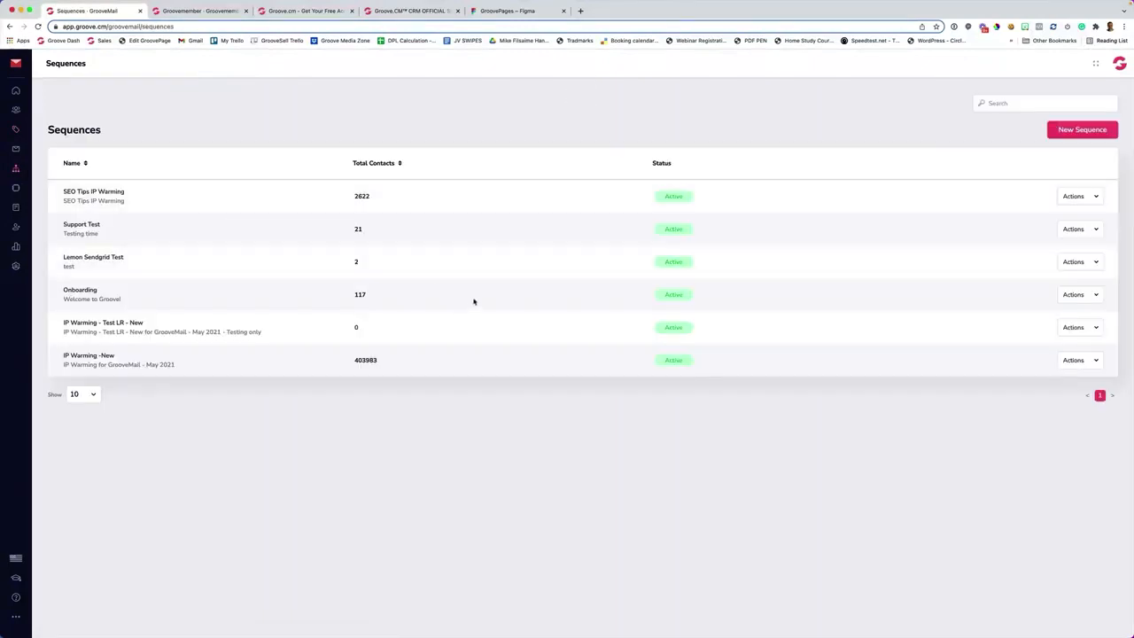
left_click(1068, 295)
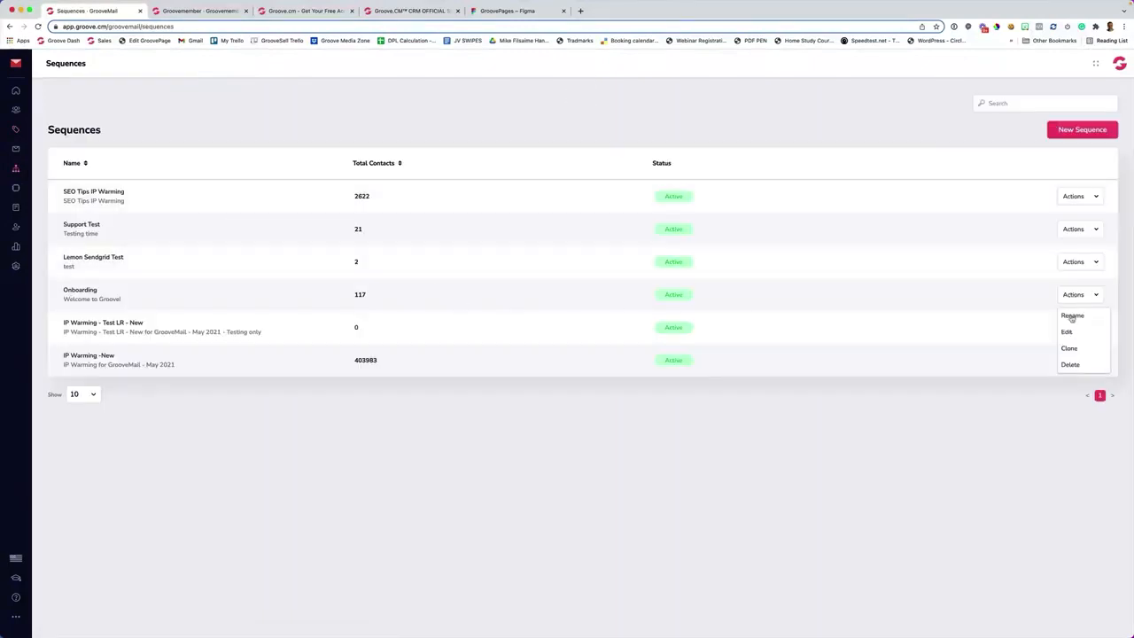
left_click(1068, 333)
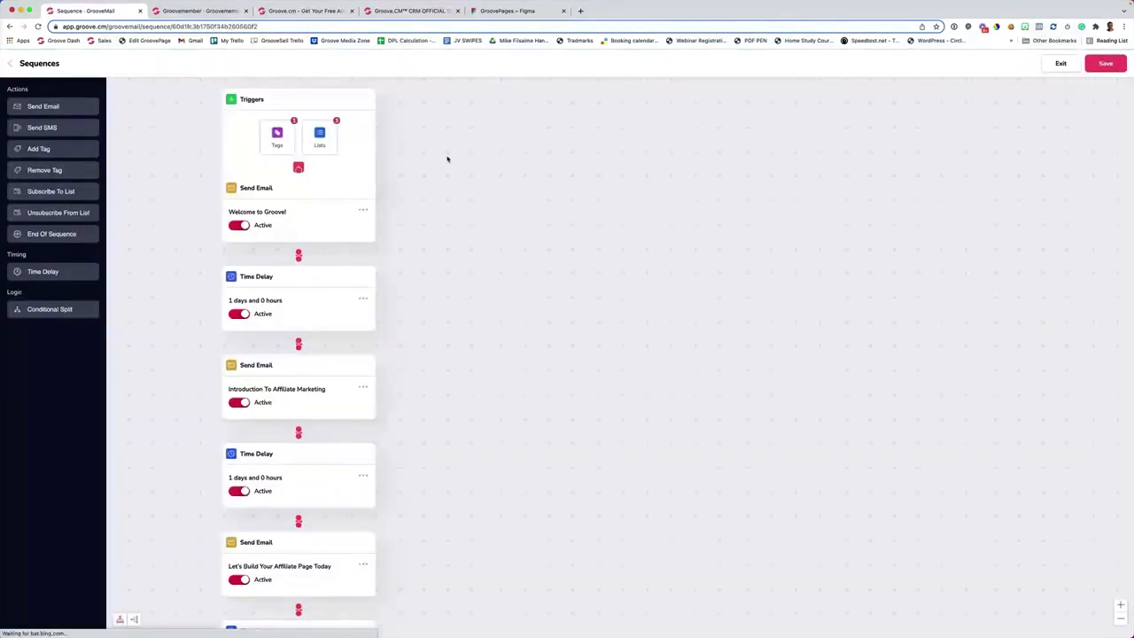
- Look through the Onboarding sequence's emails and time delays, and return to the list of sequences
scroll(451, 218, "down", 1)
scroll(451, 218, "down", 3)
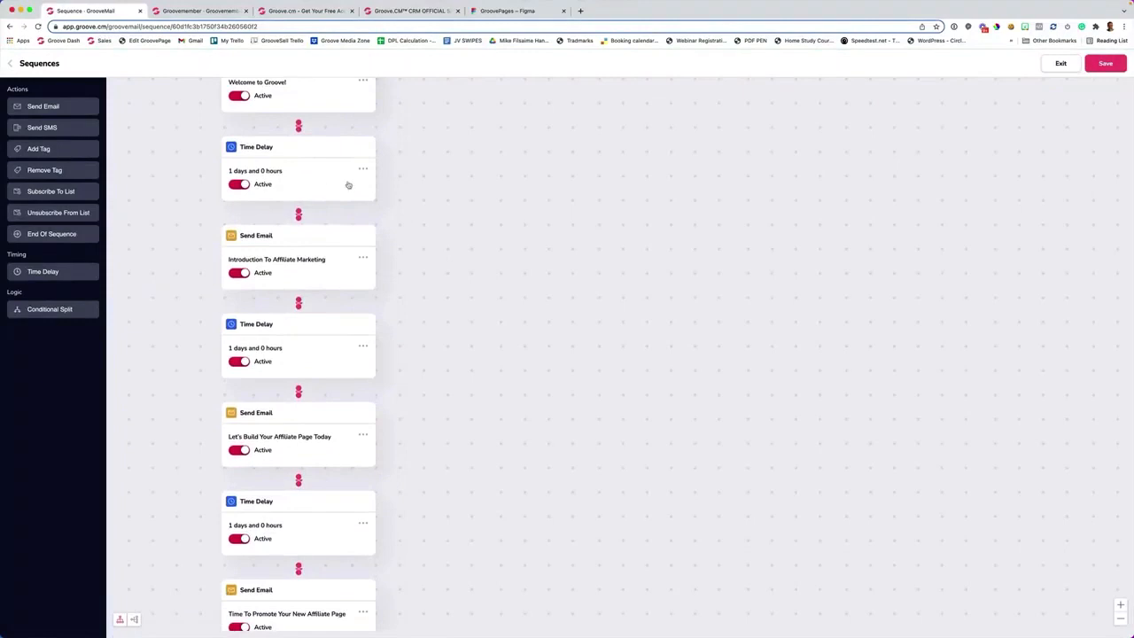
scroll(346, 183, "down", 1)
scroll(335, 179, "down", 4)
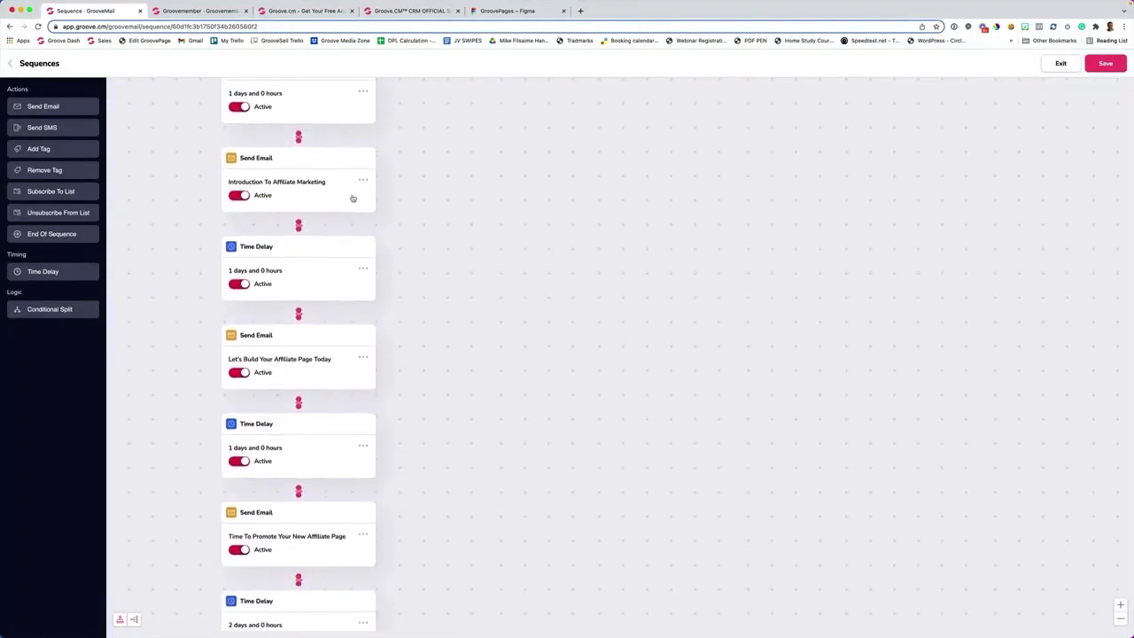
scroll(351, 202, "down", 4)
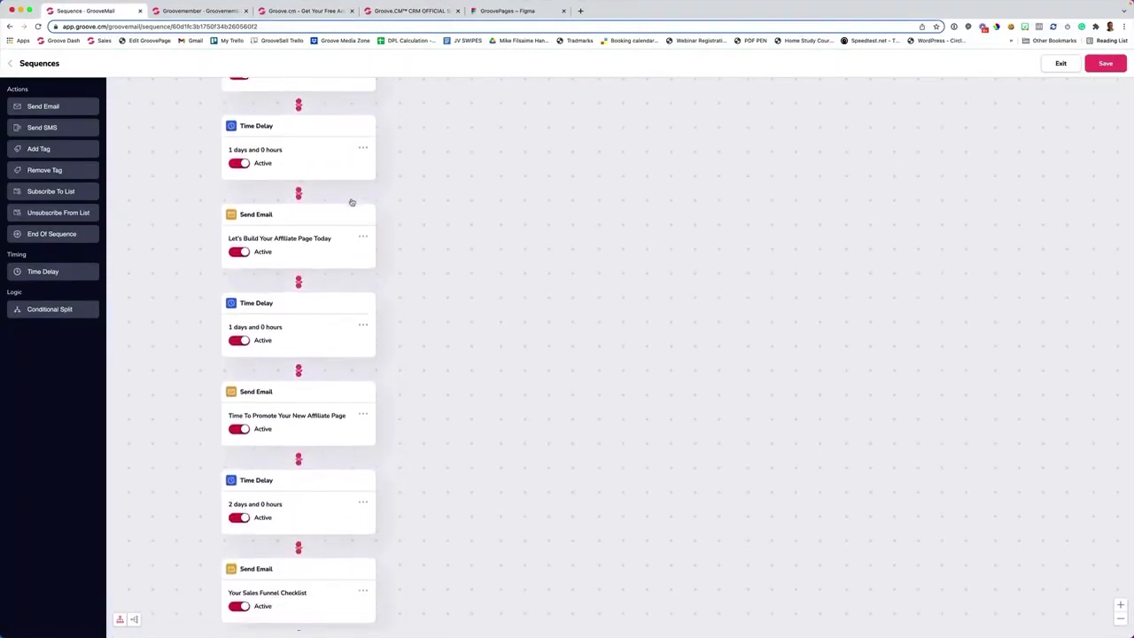
scroll(351, 201, "down", 2)
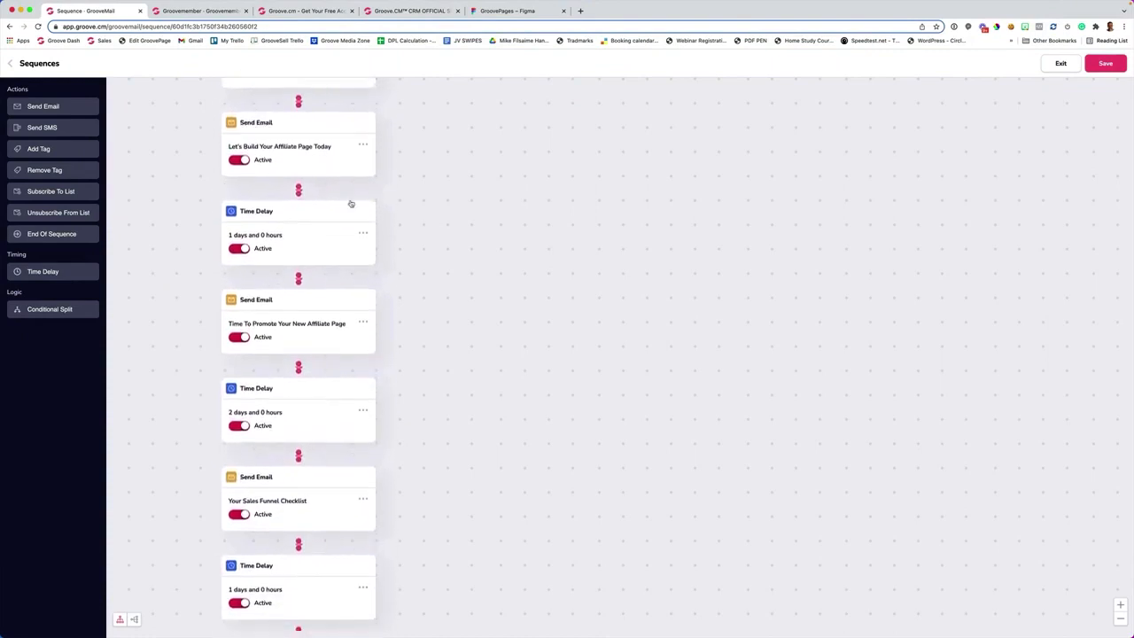
scroll(352, 203, "up", 1)
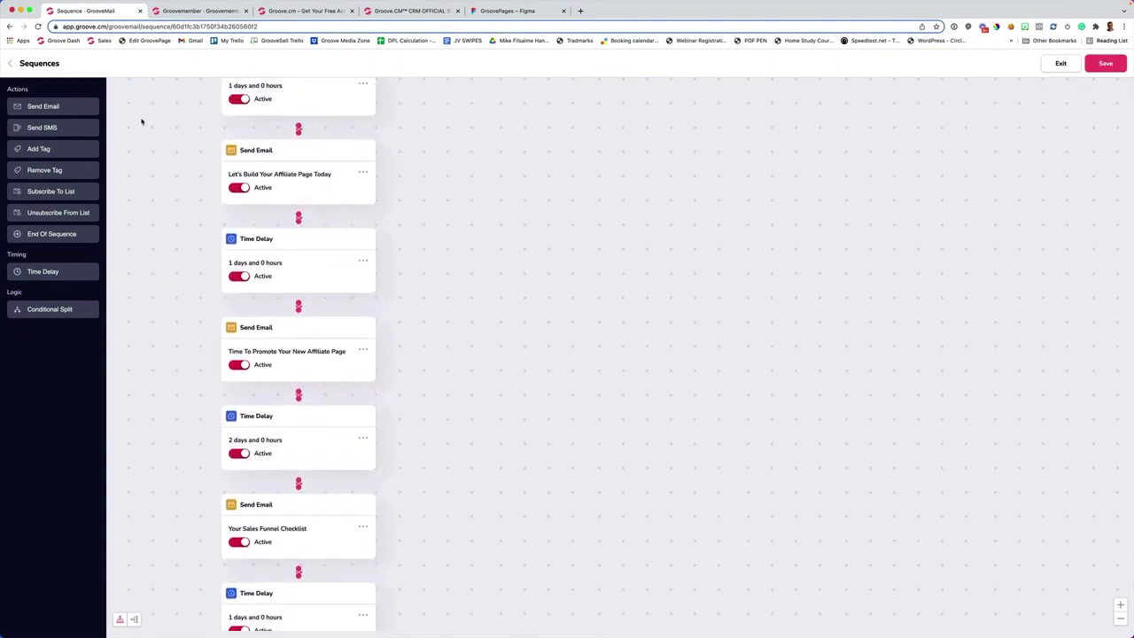
left_click(11, 65)
mouse_move(13, 64)
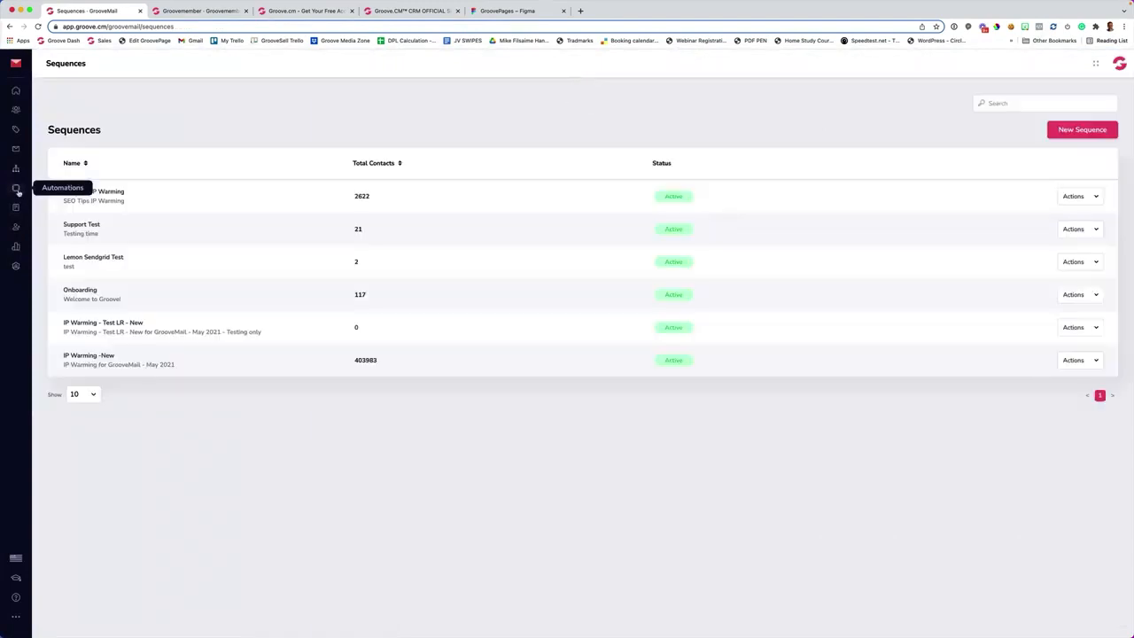
- Open GrooveMail's automations and look through the list of triggers and their actions
left_click(16, 189)
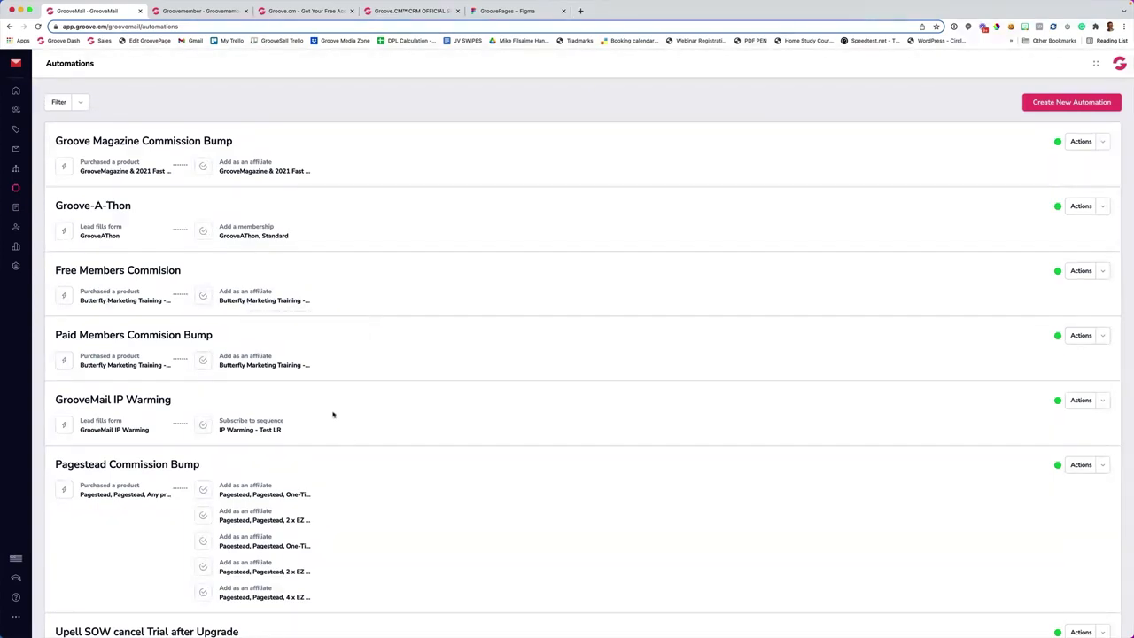
scroll(333, 414, "down", 2)
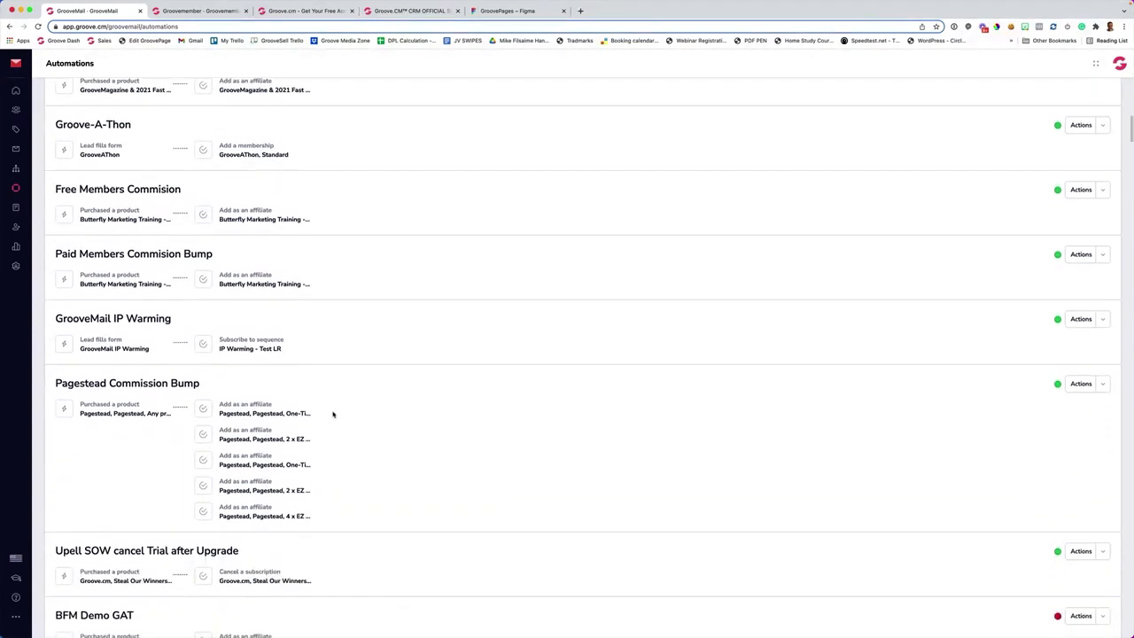
scroll(333, 413, "up", 2)
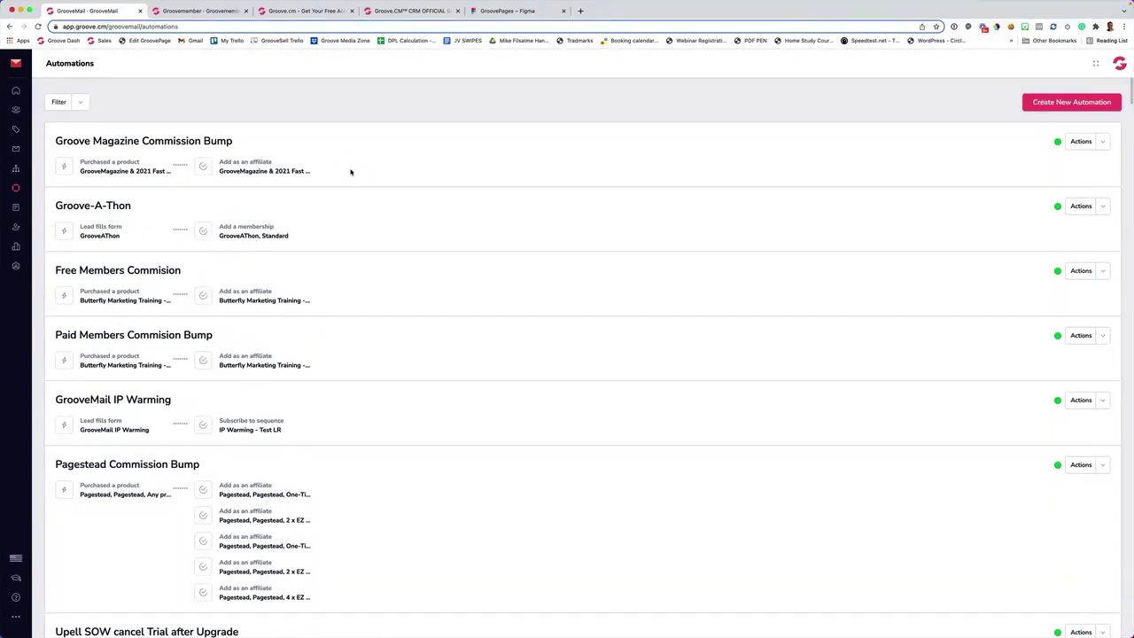
- Look up ActiveCampaign's yearly pricing for 25,000 contacts on its pricing page, and return to GrooveMail's automations
left_click(581, 11)
type("https://www.activecampaign.com/pricing?")
key("Return")
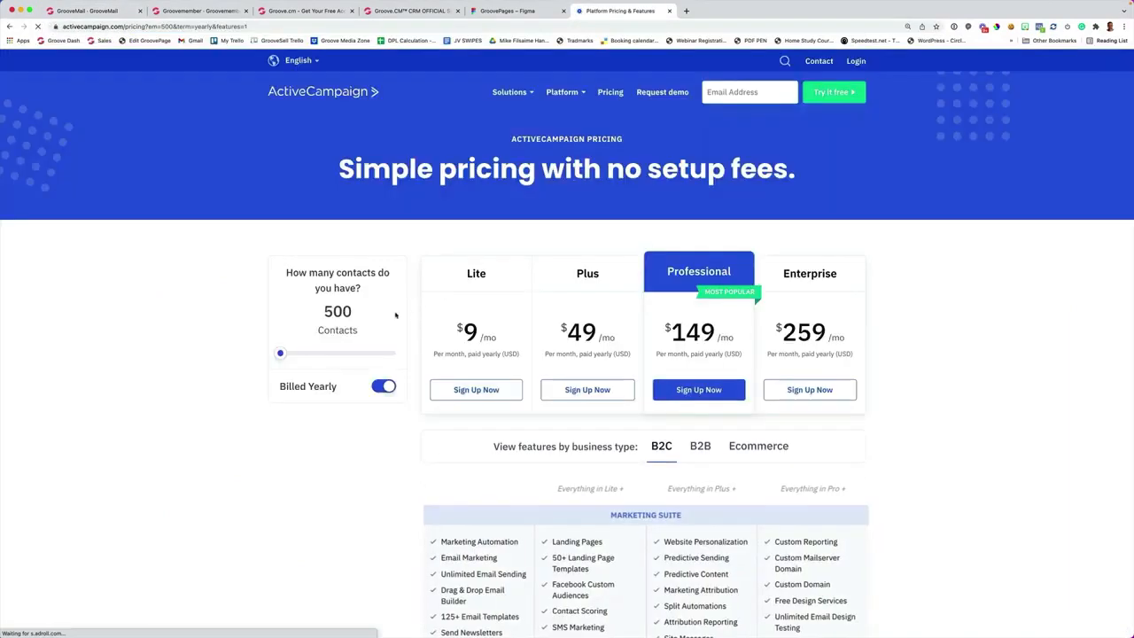
left_click_drag(280, 353, 345, 354)
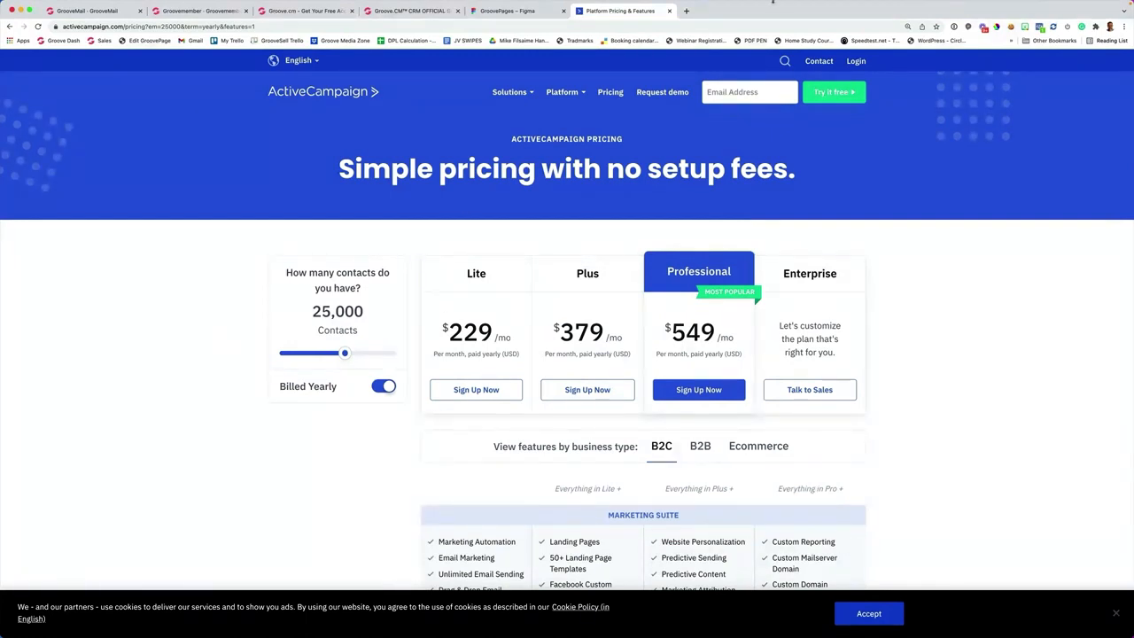
left_click(670, 11)
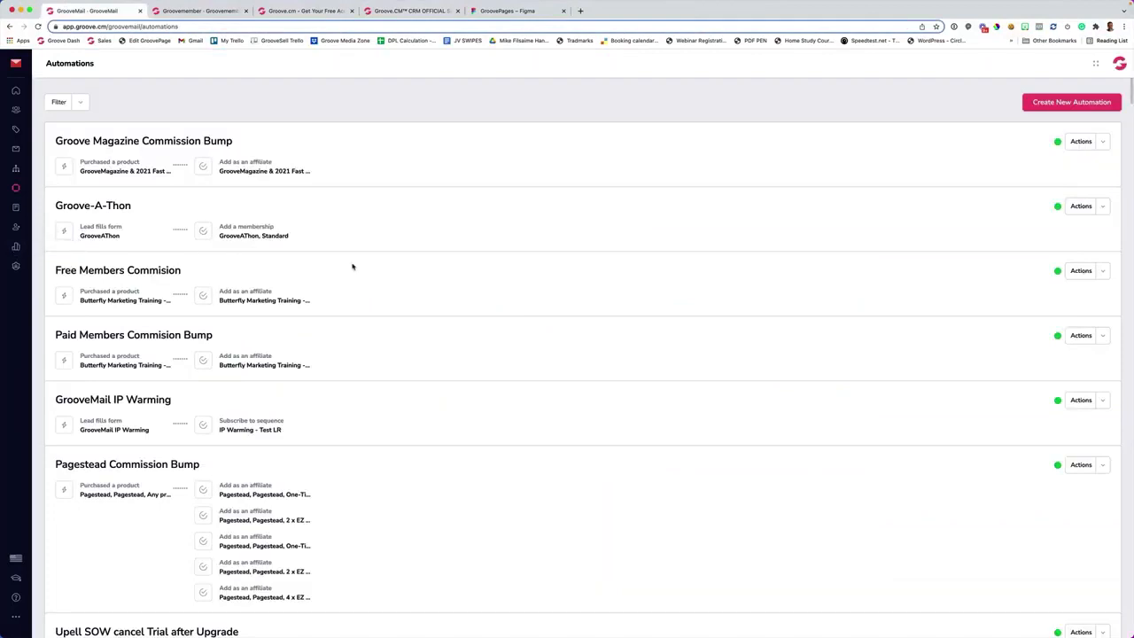
- From the Groove overview dashboard, open the Mobile App page, read through its description, and return to the dashboard with the app list closed
left_click(64, 42)
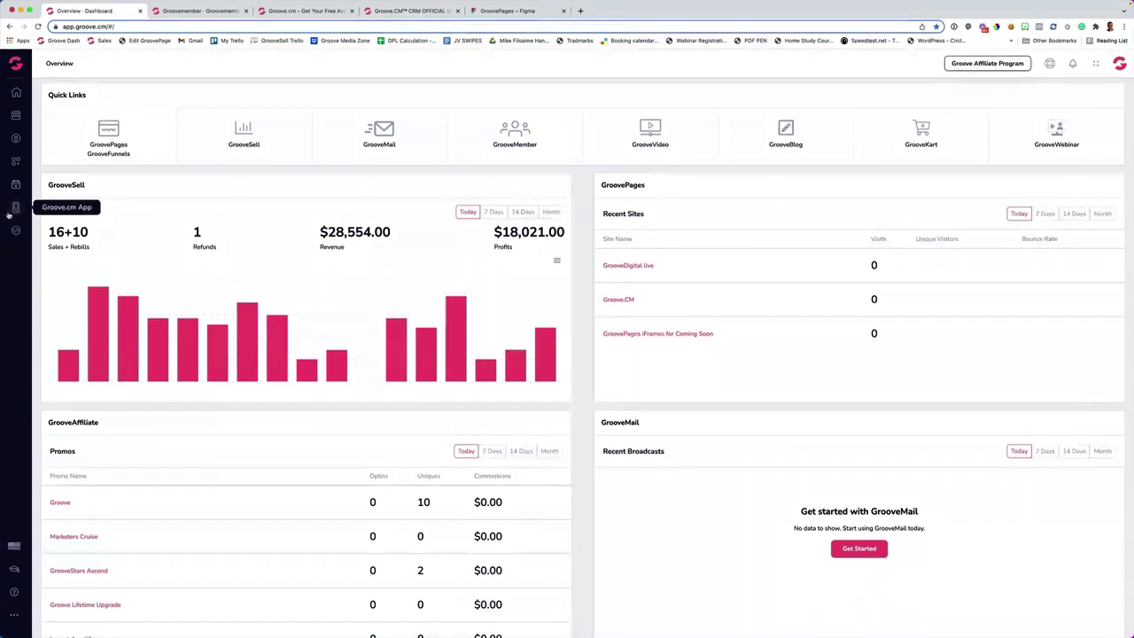
left_click(1095, 64)
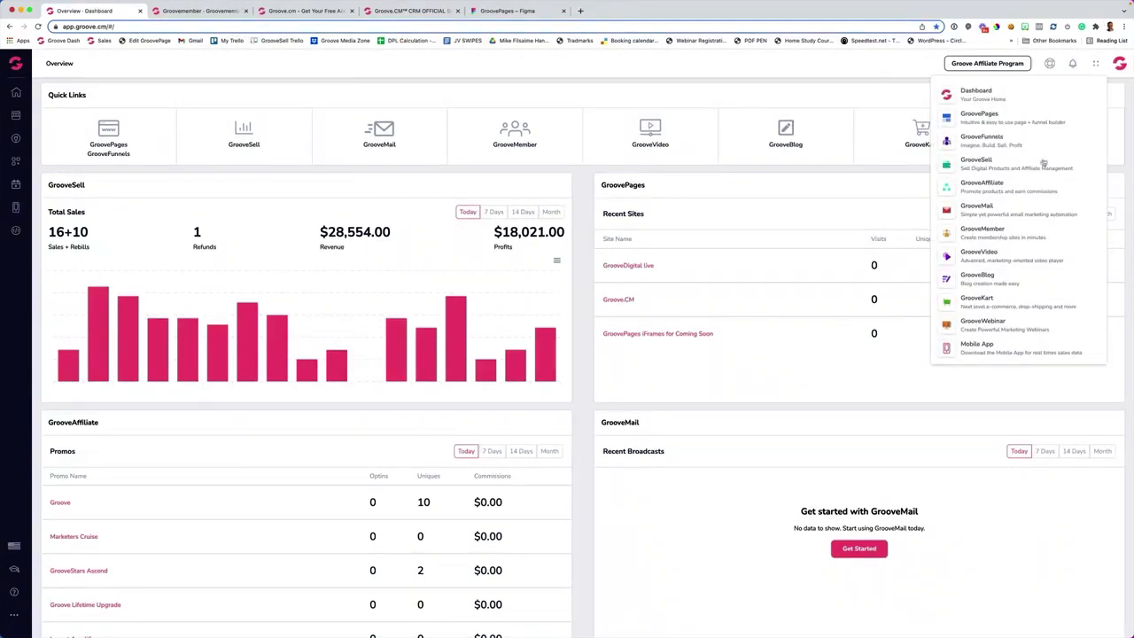
left_click(975, 346)
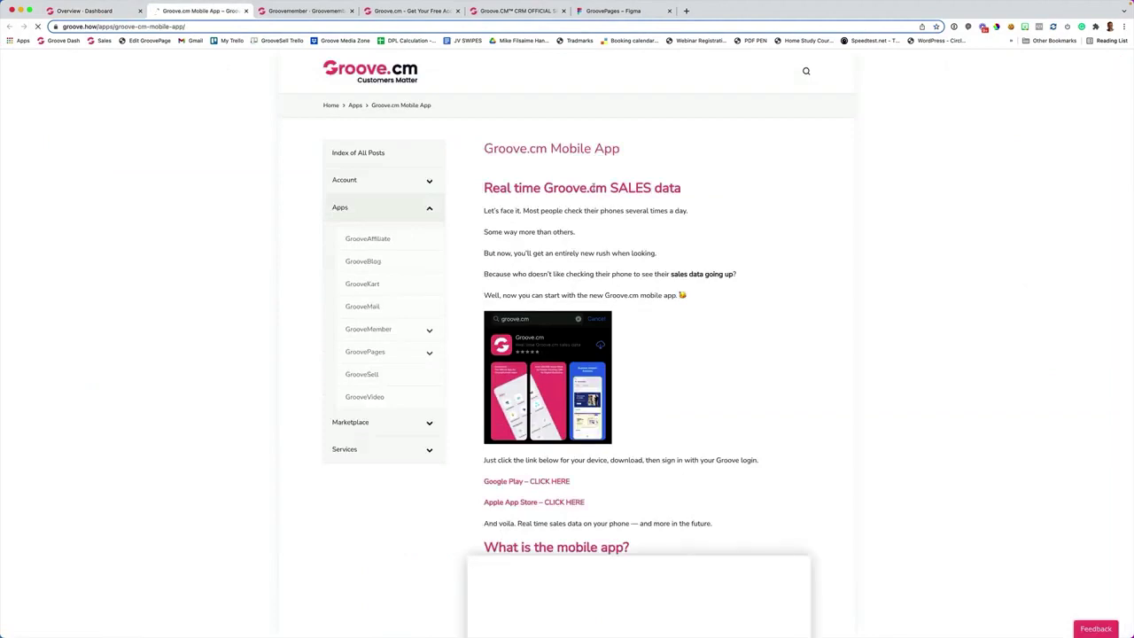
scroll(594, 187, "down", 3)
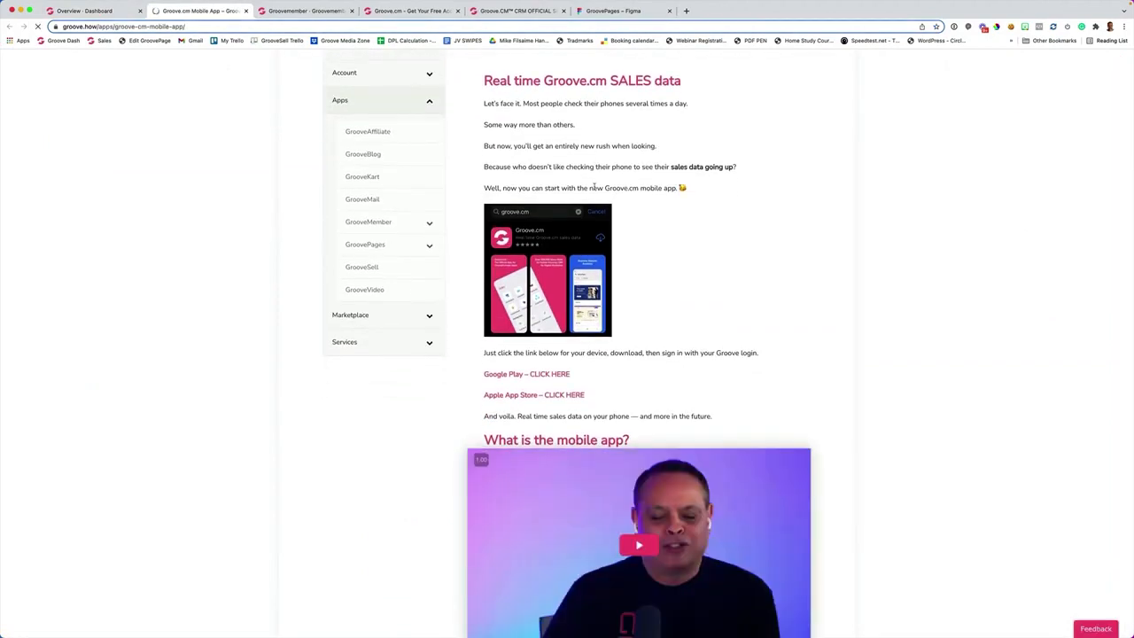
scroll(593, 187, "down", 3)
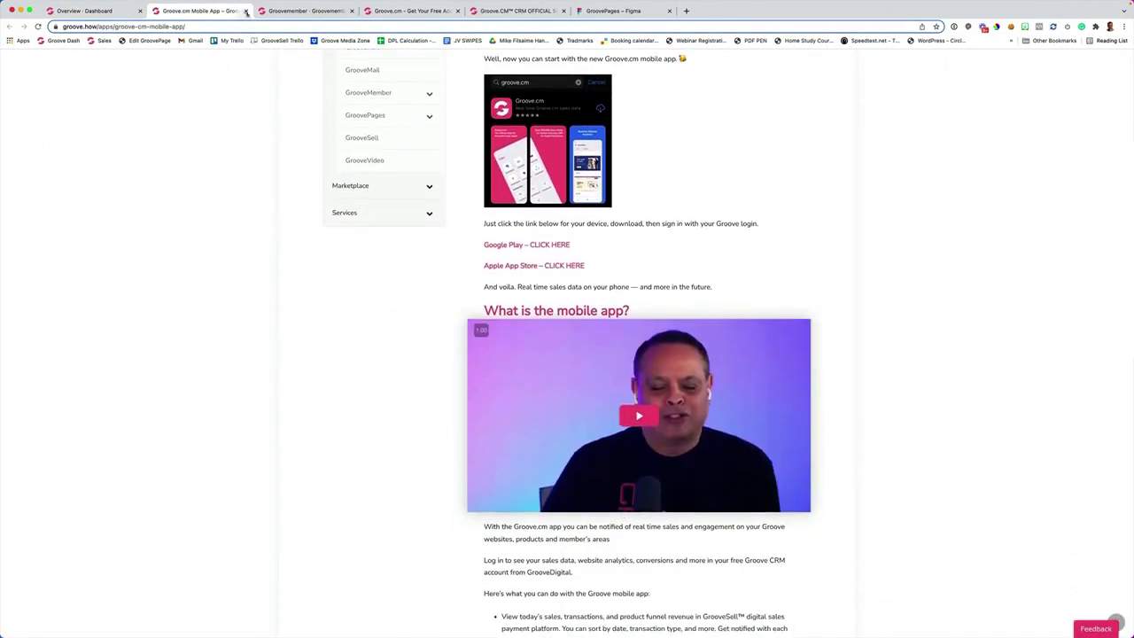
left_click(246, 11)
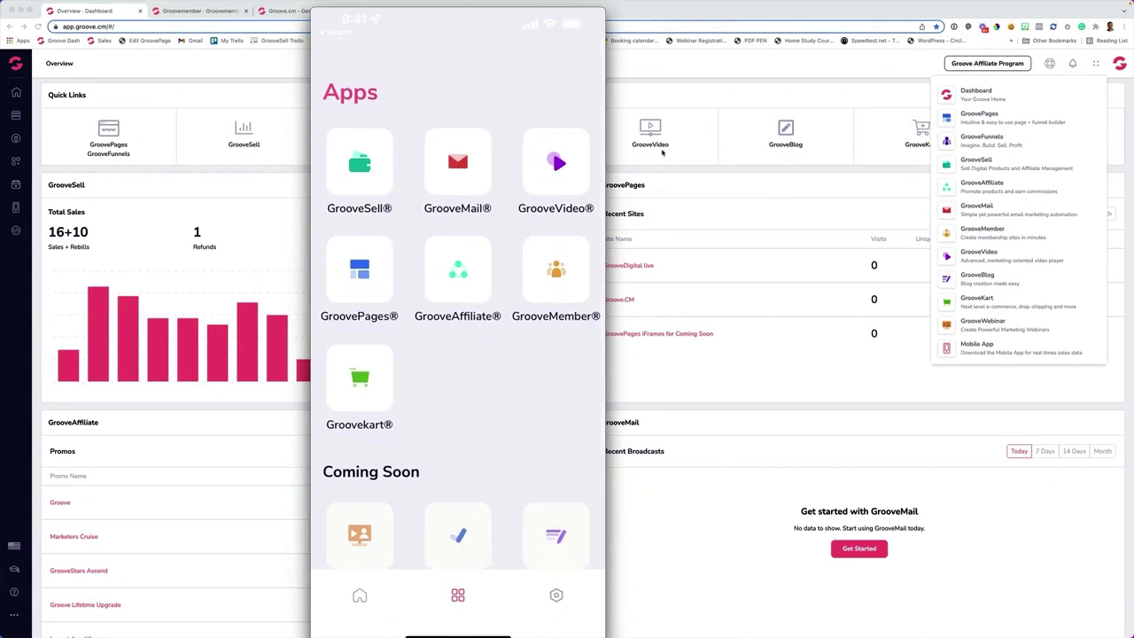
left_click(1096, 63)
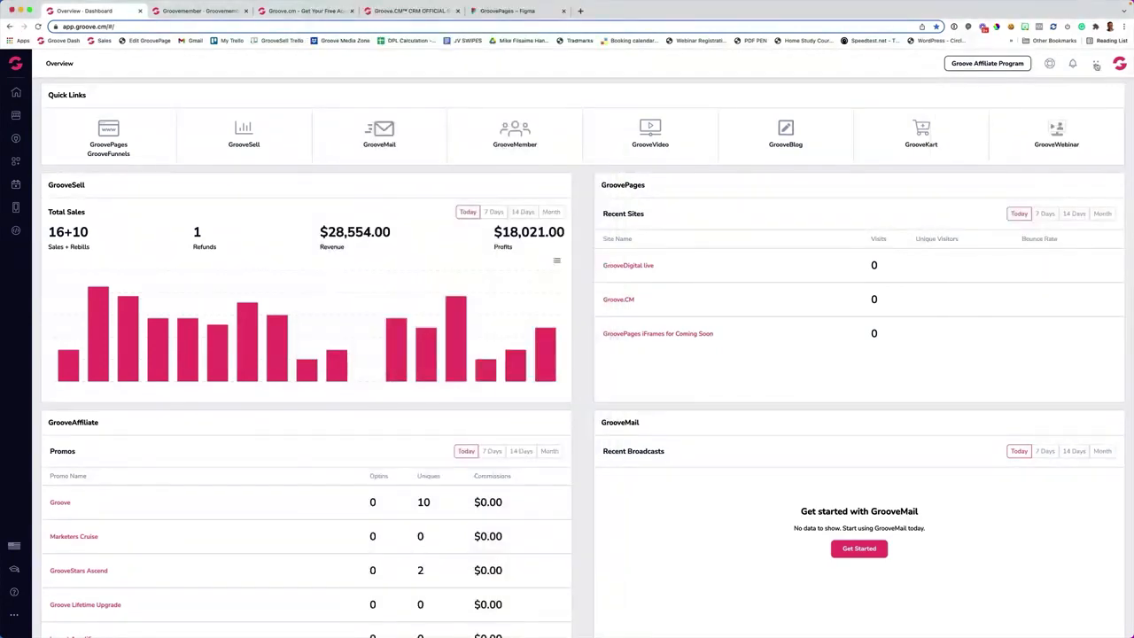